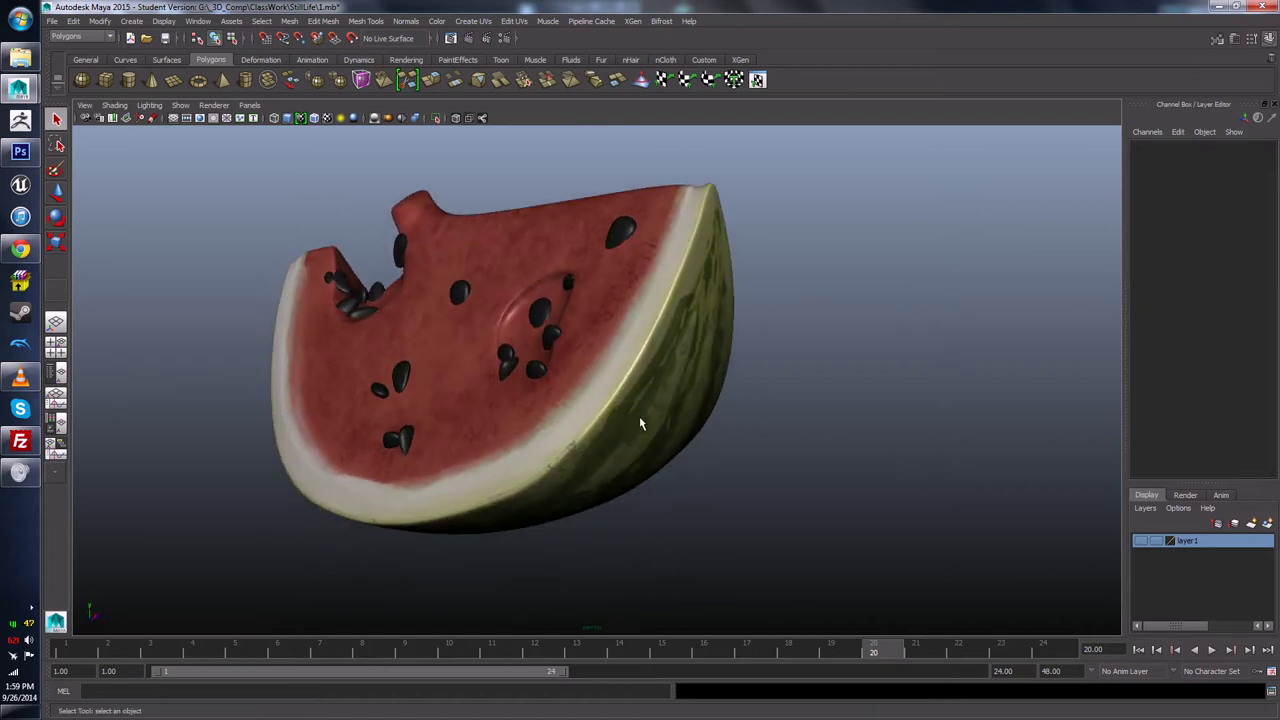
pyautogui.scroll(-2, 640, 423)
pyautogui.keyDown('alt'); pyautogui.moveTo(370, 430); pyautogui.dragTo(389, 460); pyautogui.keyUp('alt')
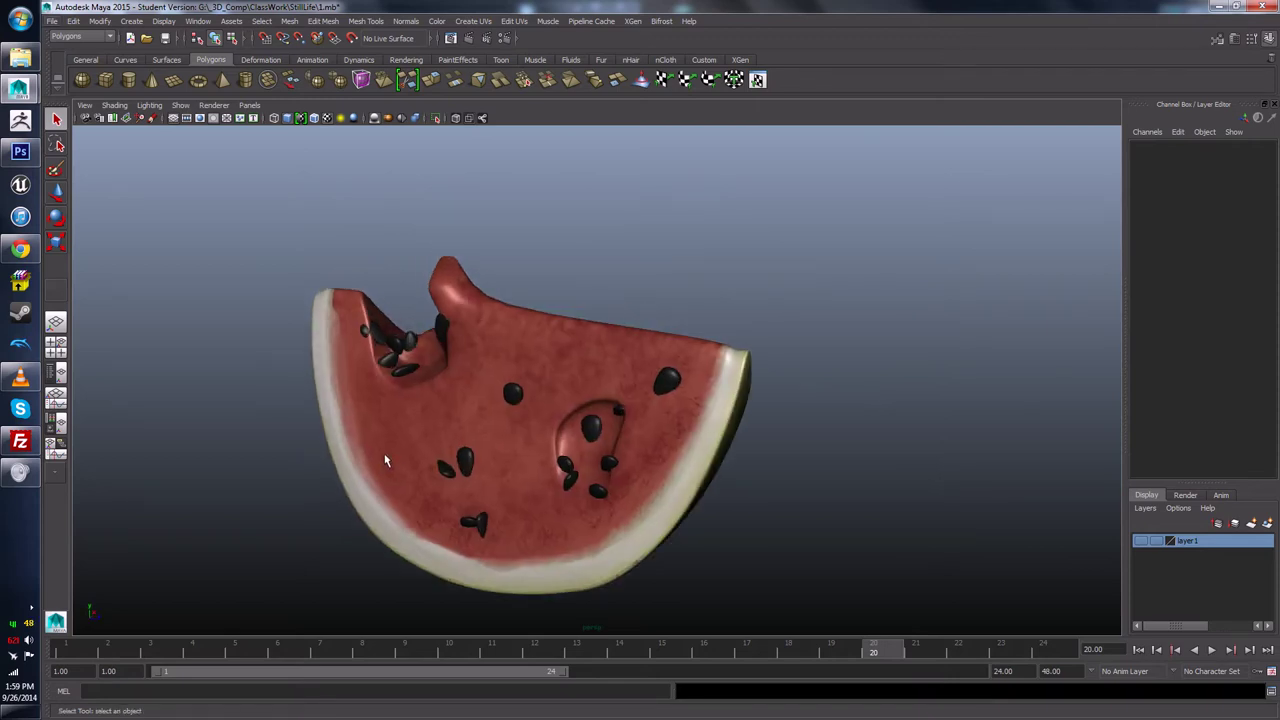
pyautogui.scroll(-2, 385, 460)
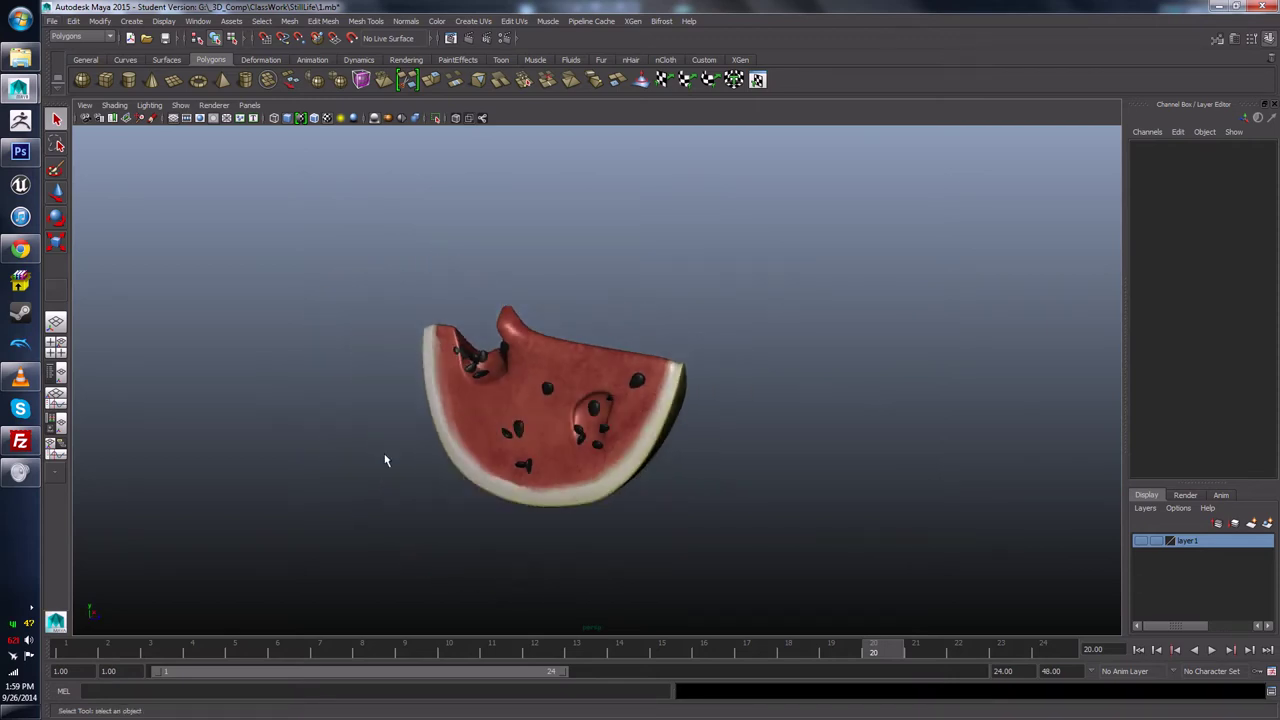
pyautogui.keyDown('alt'); pyautogui.moveTo(386, 457); pyautogui.dragTo(353, 443); pyautogui.keyUp('alt')
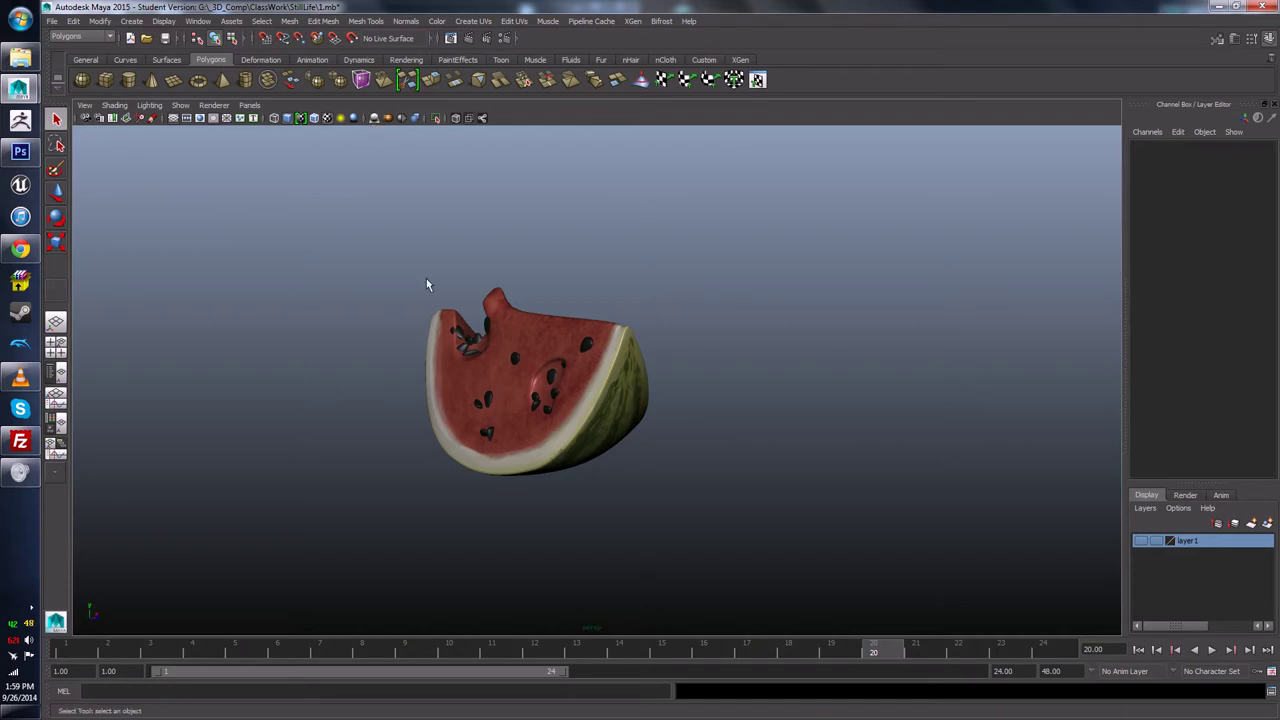
# Step: Open a Windows Explorer window and browse to the user's My Documents folder on Local Disk (C:)
pyautogui.moveTo(16, 105)
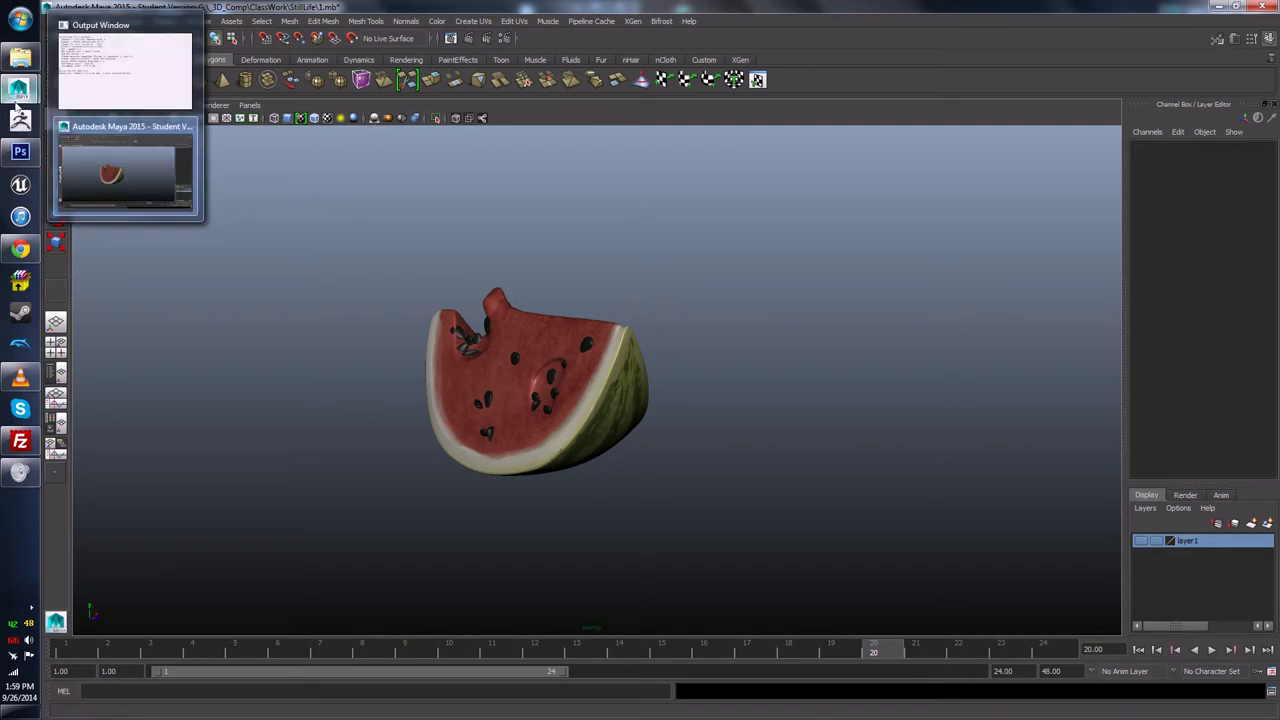
pyautogui.click(20, 57)
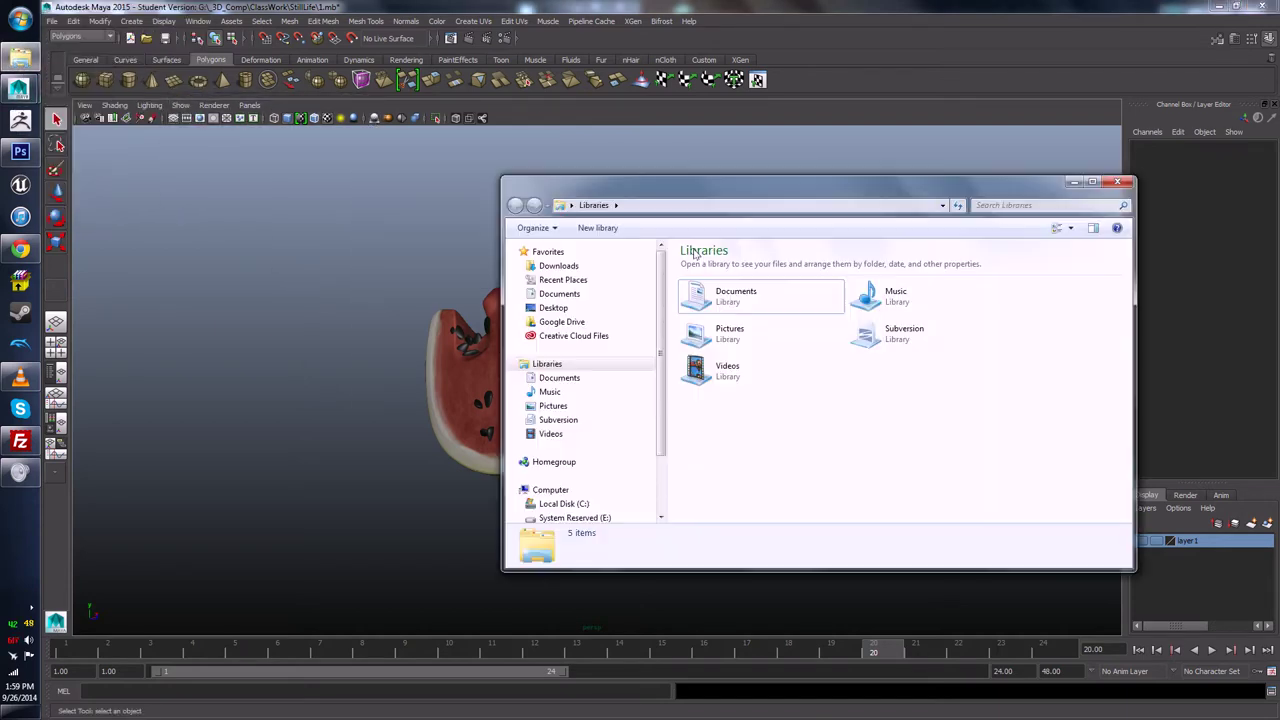
pyautogui.moveTo(698, 196); pyautogui.dragTo(695, 201)
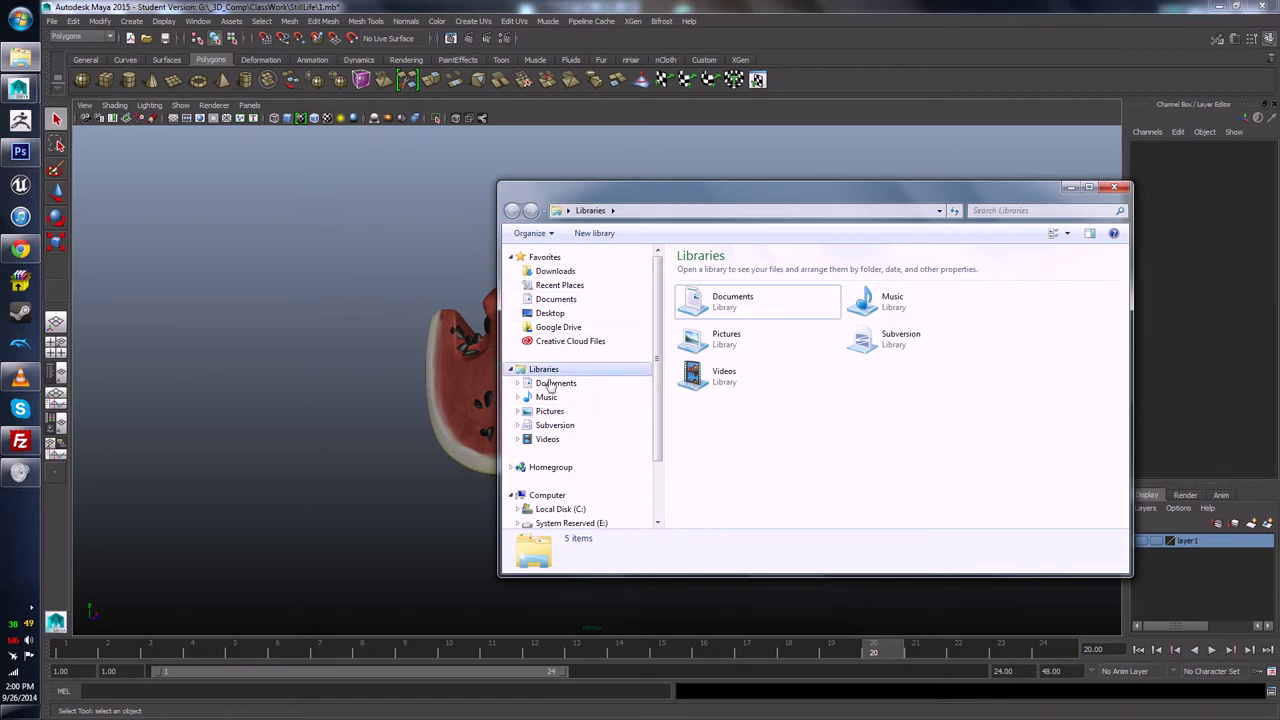
pyautogui.click(553, 511)
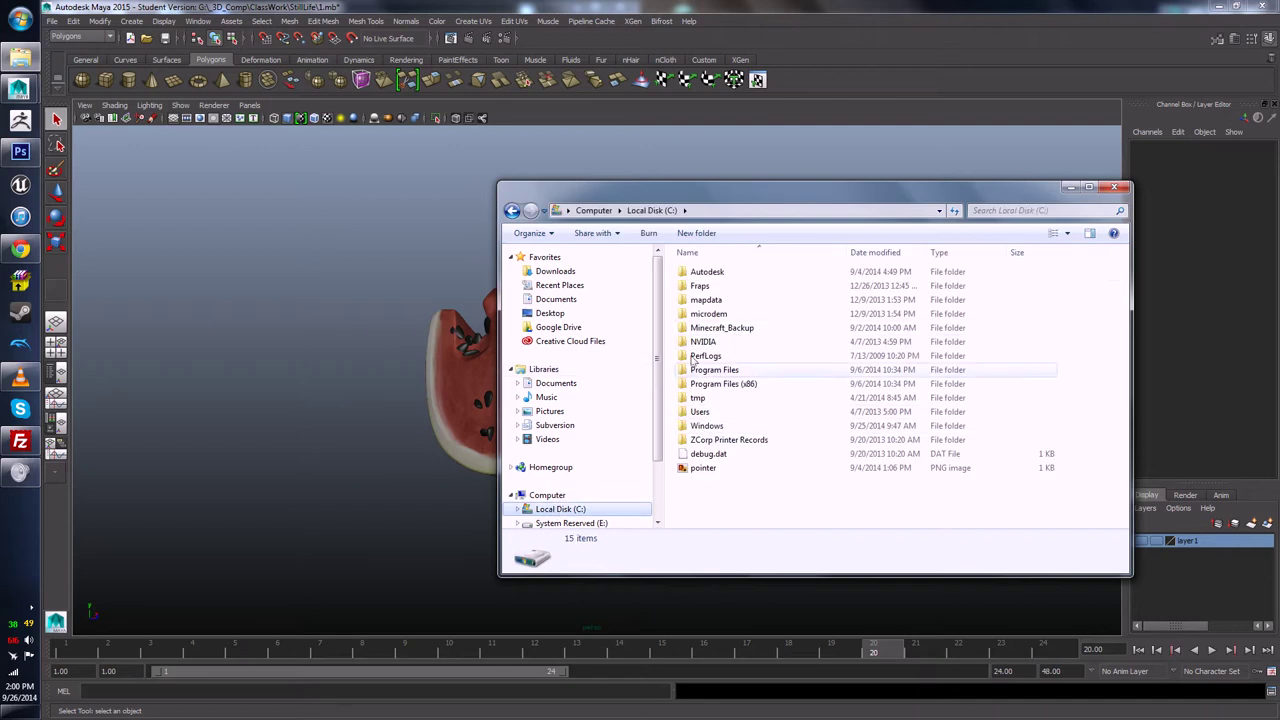
pyautogui.doubleClick(706, 418)
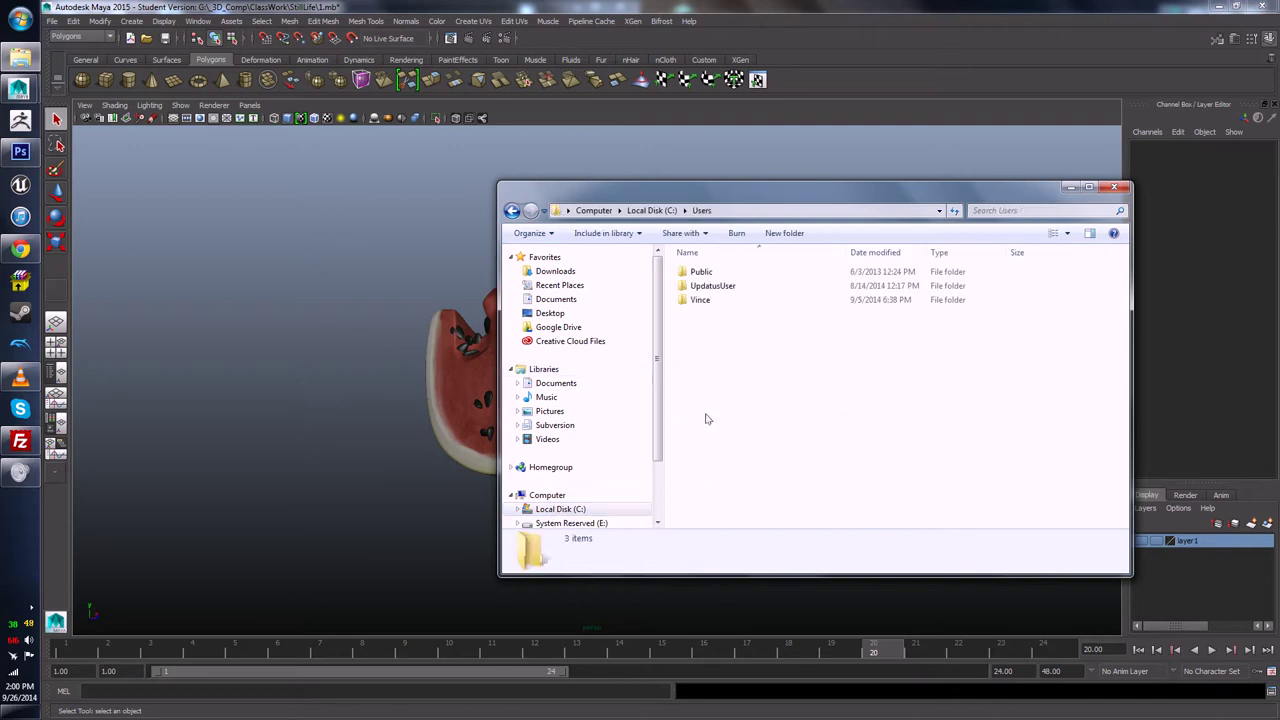
pyautogui.click(697, 303)
pyautogui.doubleClick(697, 303)
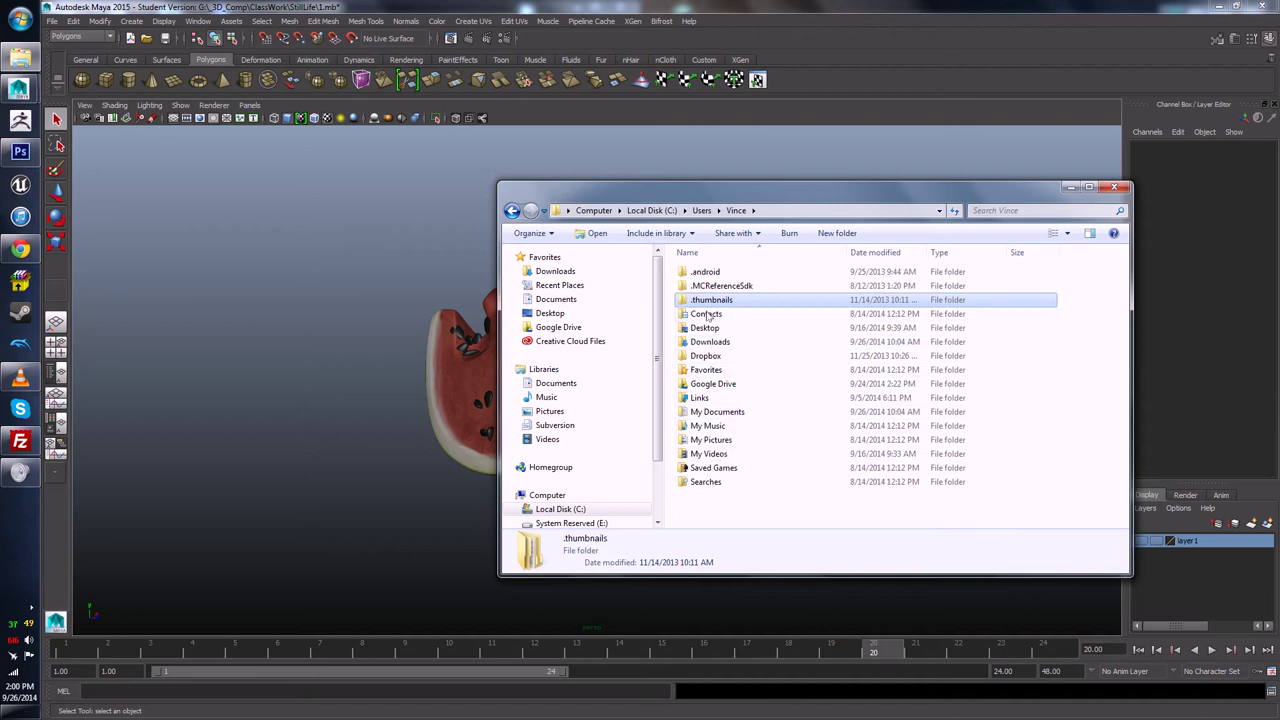
pyautogui.doubleClick(718, 418)
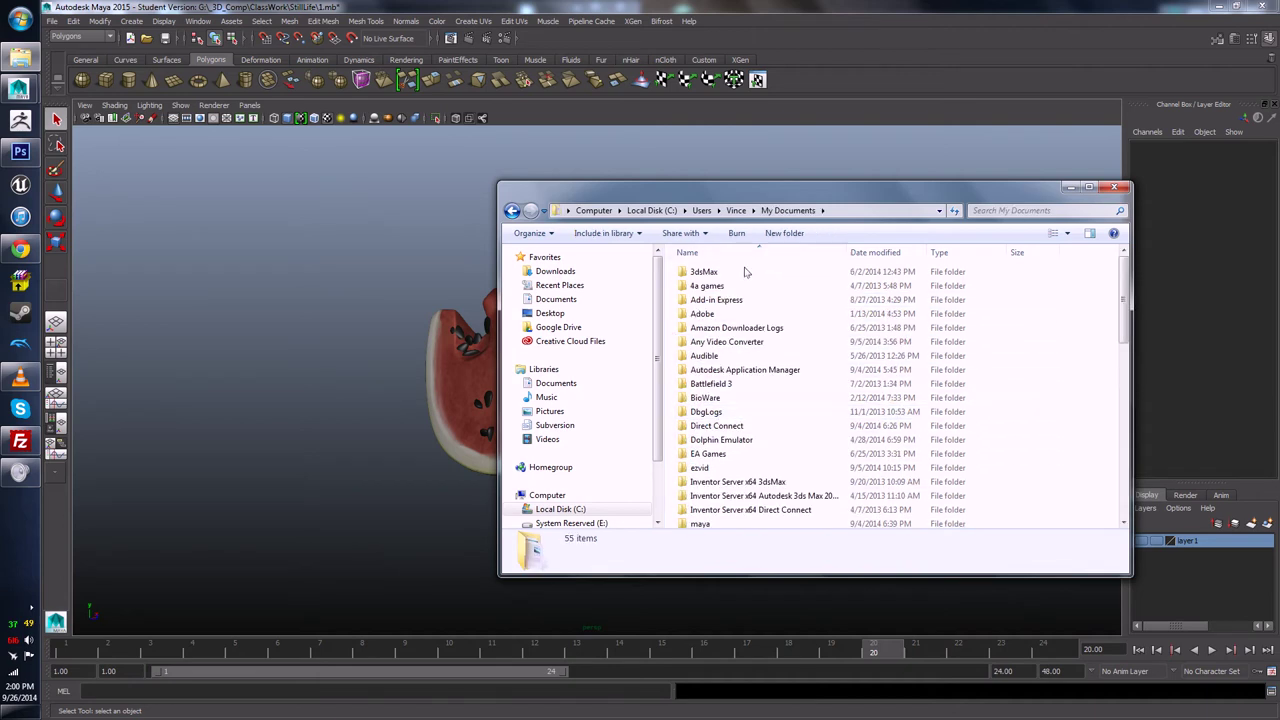
# Step: Open the prefs folder inside maya\2015-x64
pyautogui.scroll(-10, 750, 396)
pyautogui.scroll(4, 750, 396)
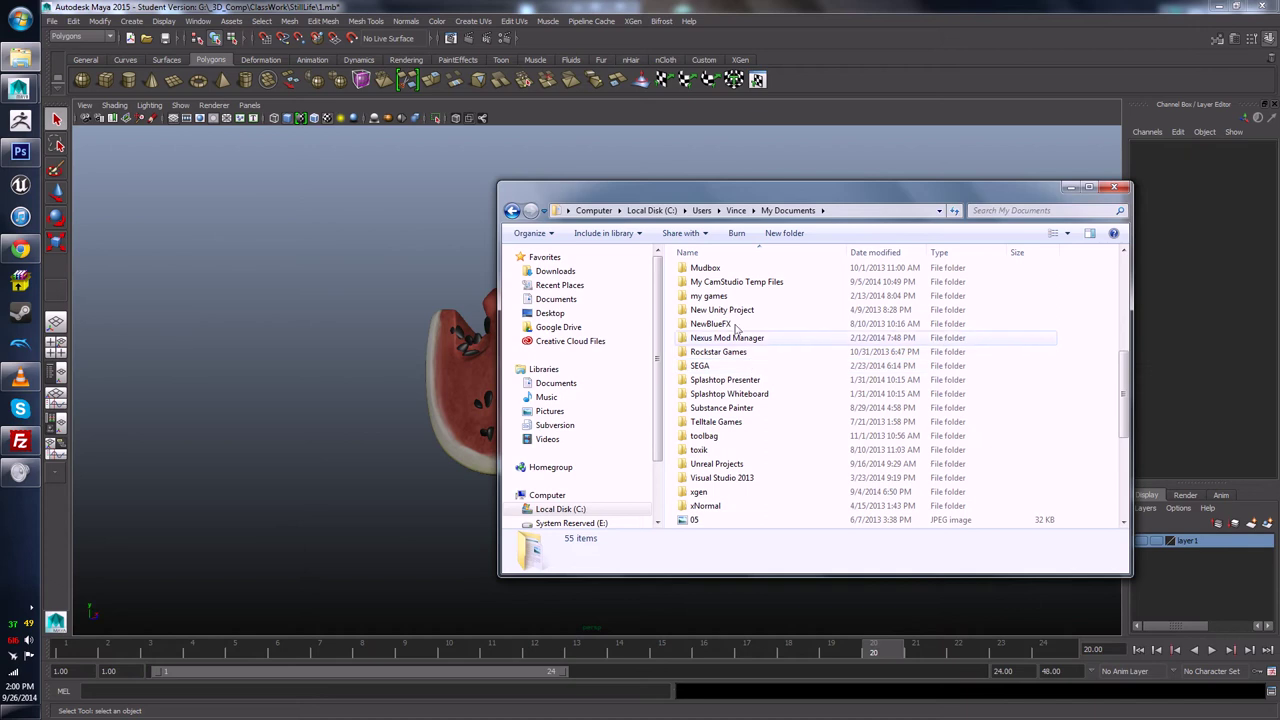
pyautogui.doubleClick(700, 282)
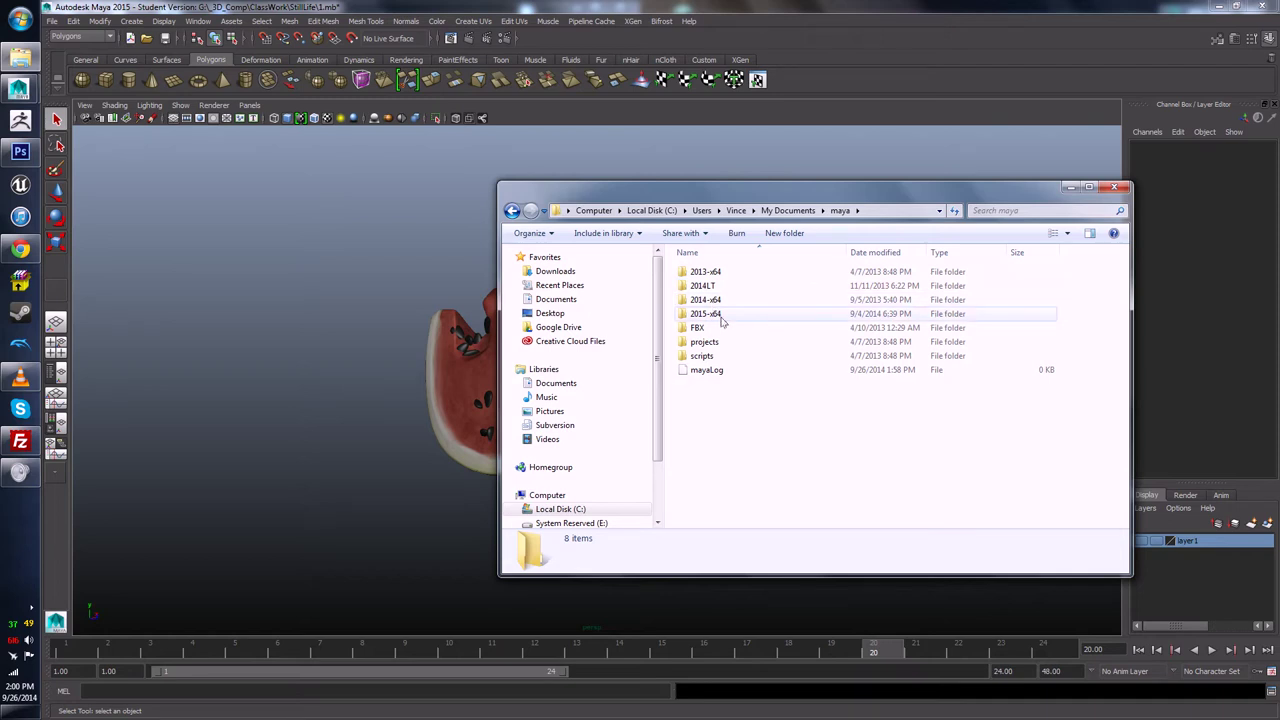
pyautogui.doubleClick(720, 315)
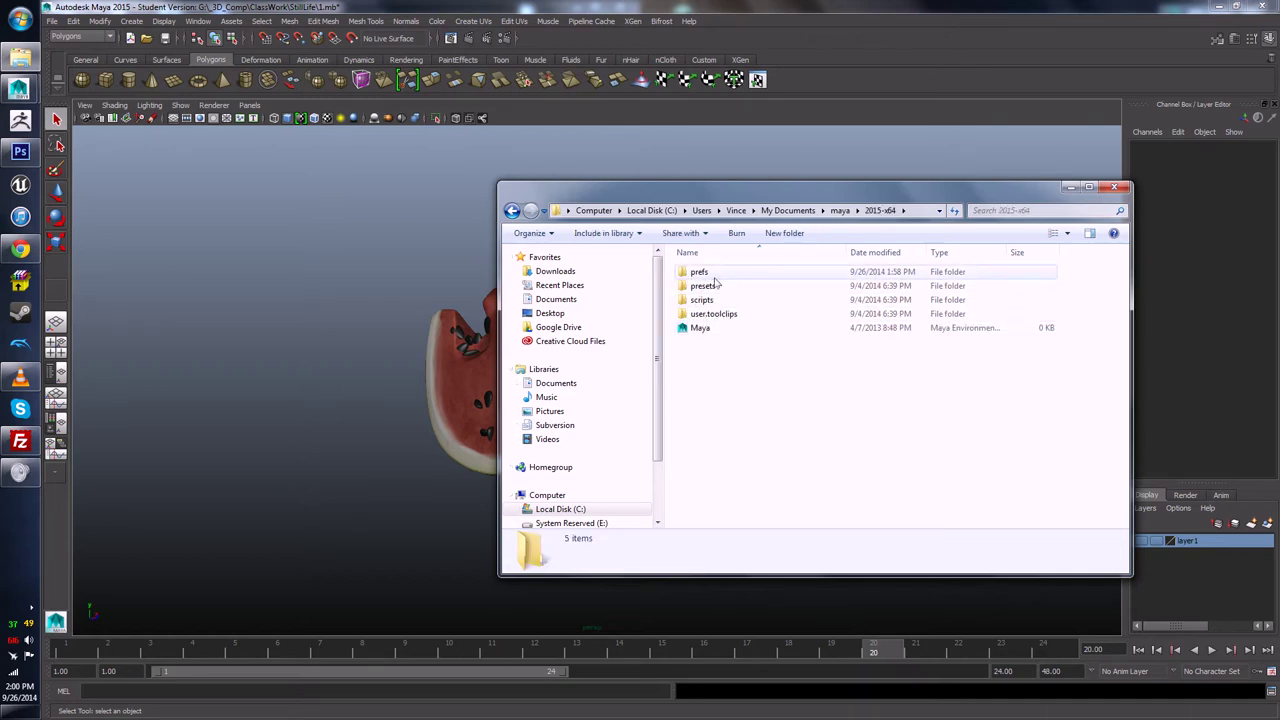
pyautogui.moveTo(700, 277)
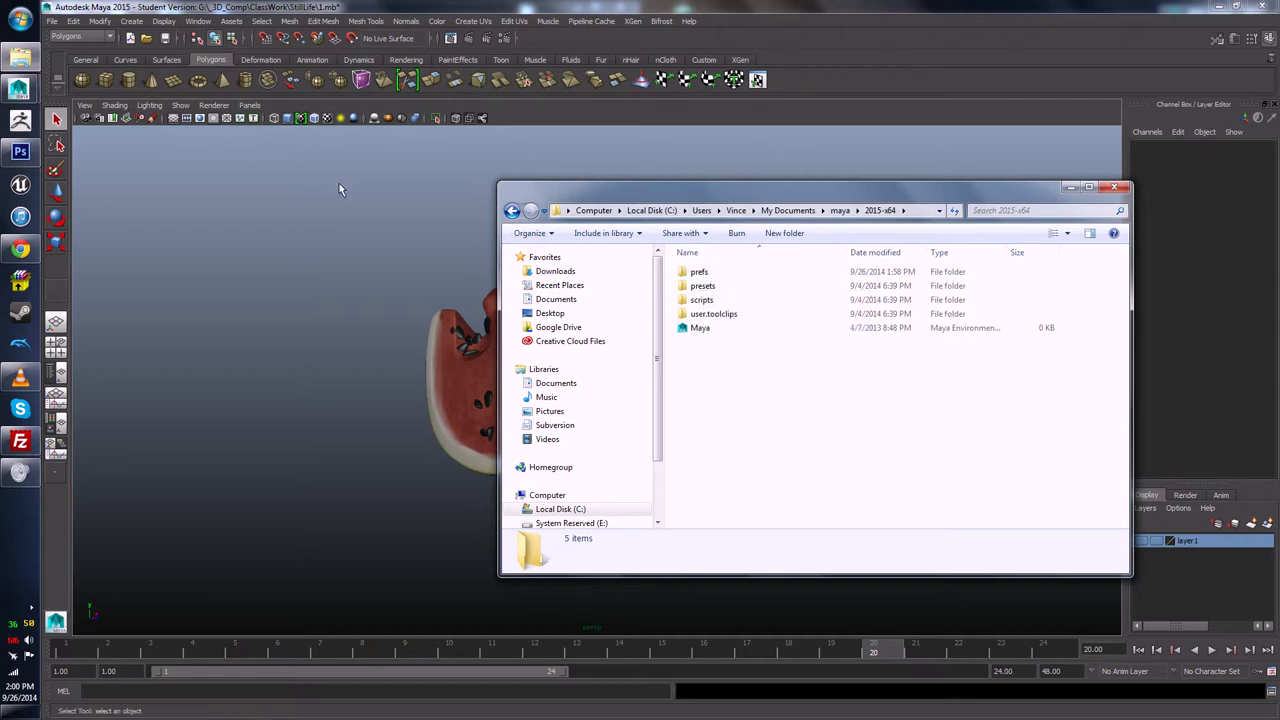
pyautogui.doubleClick(697, 275)
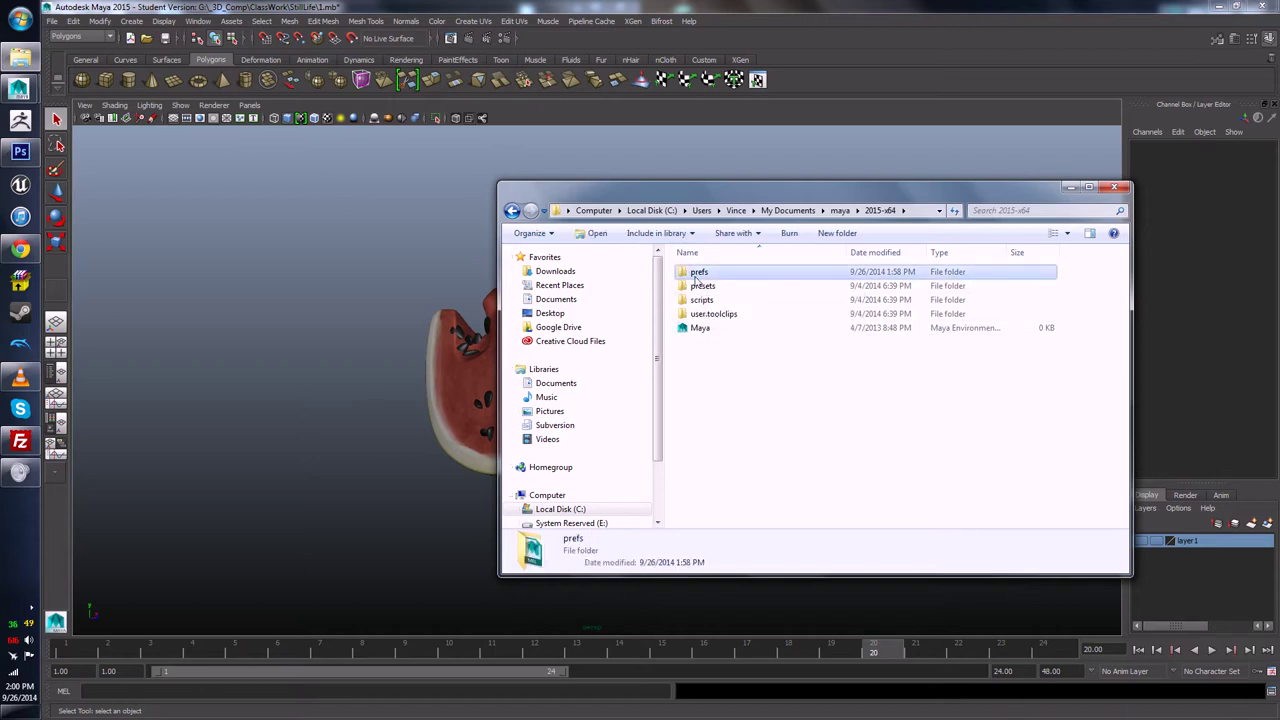
# Step: Select everything in the prefs folder, revisit the folder from 2015-x64, and minimize the file window
pyautogui.moveTo(803, 400); pyautogui.dragTo(562, 304)
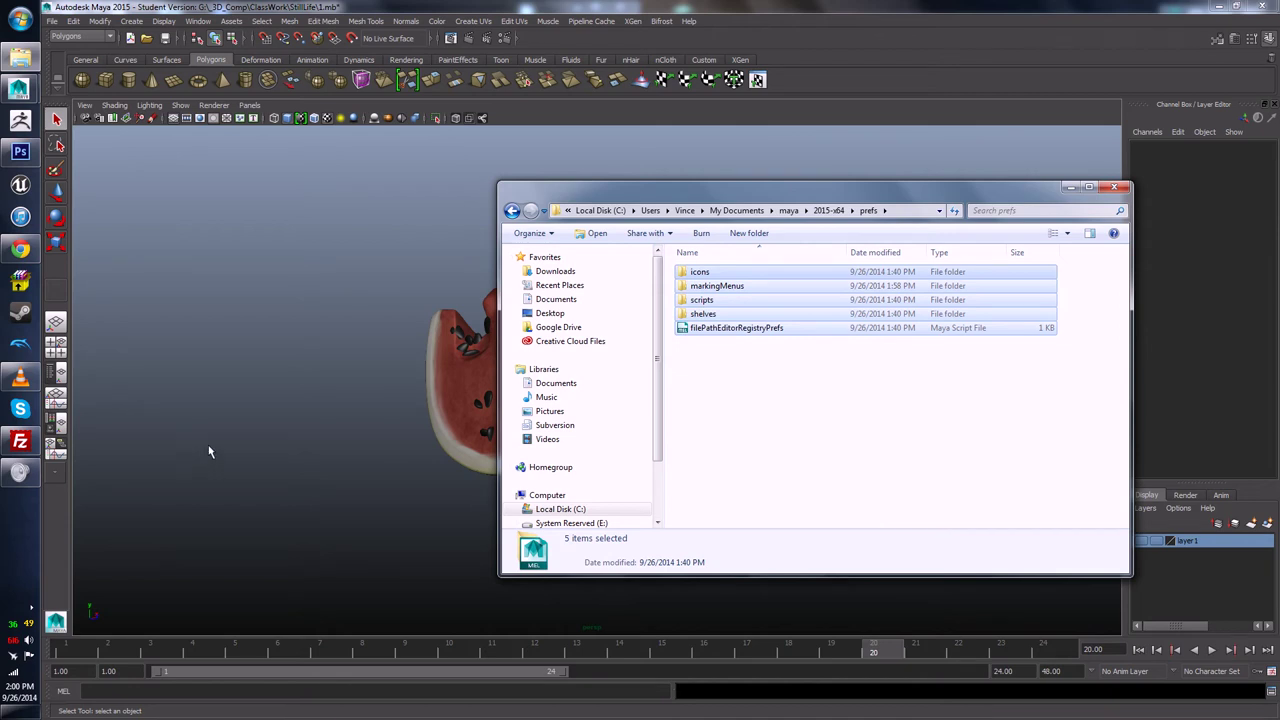
pyautogui.hotkey('alt', 'Left')
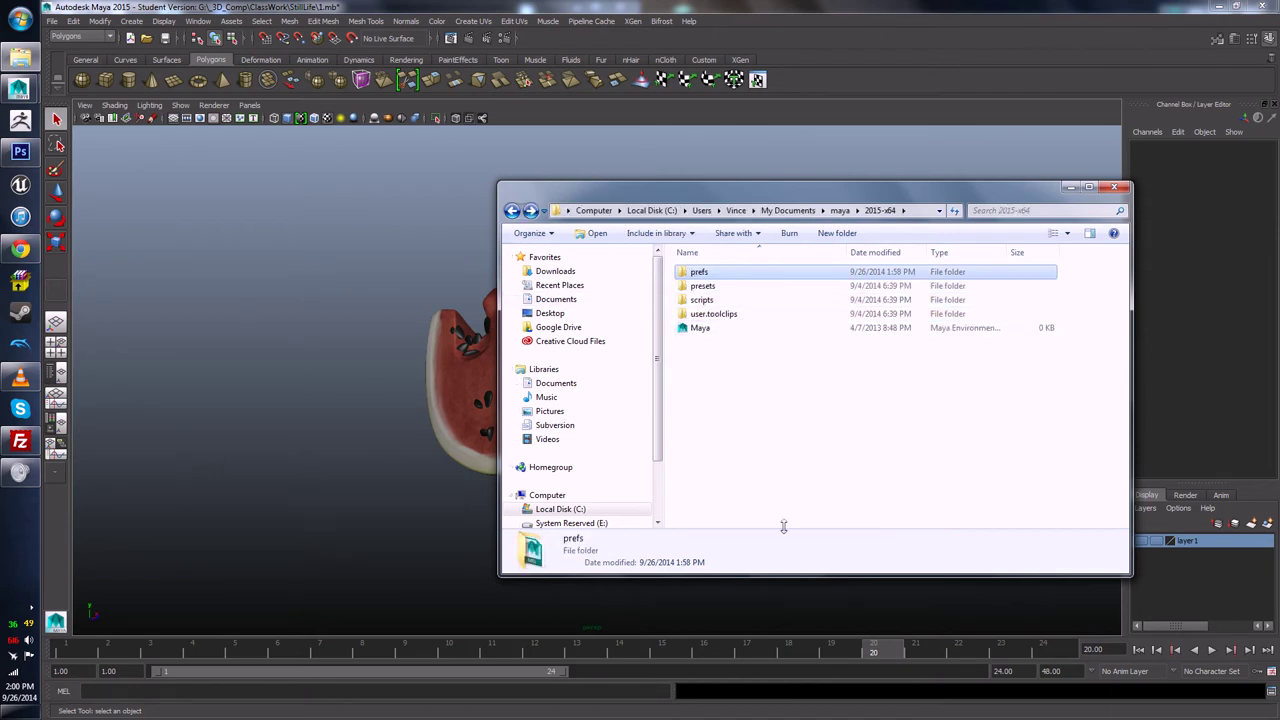
pyautogui.click(784, 522)
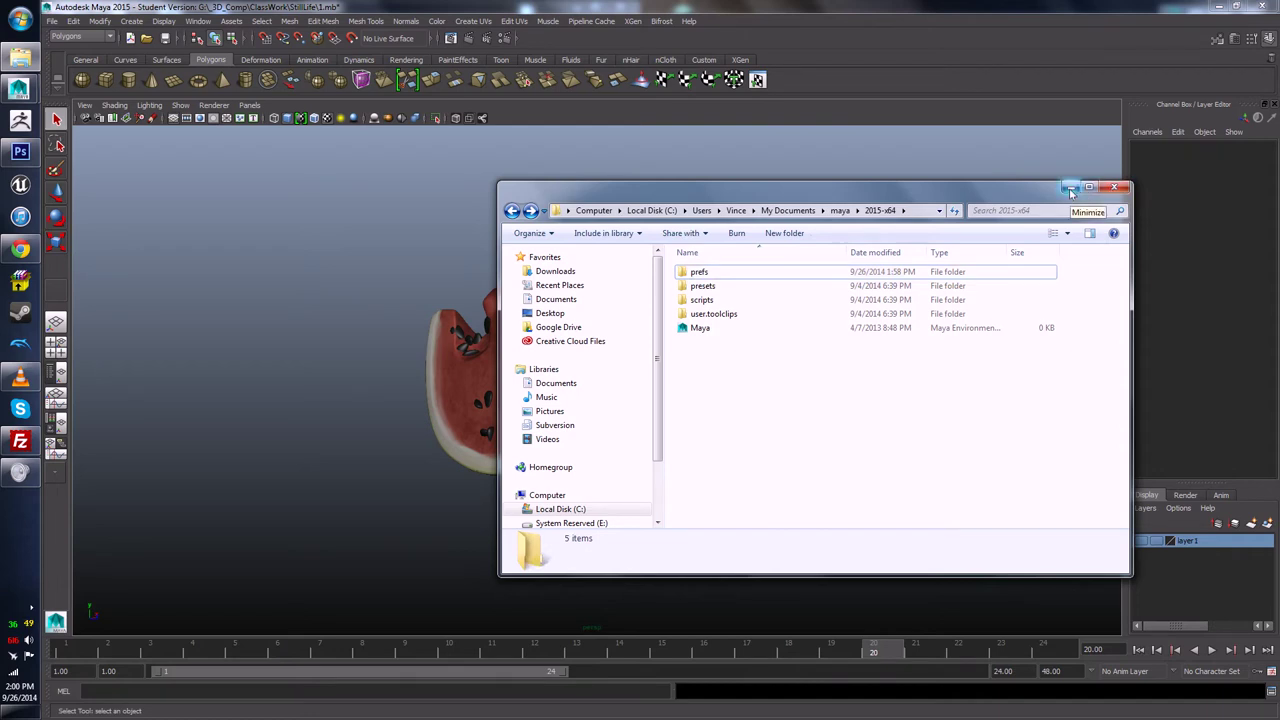
pyautogui.doubleClick(690, 274)
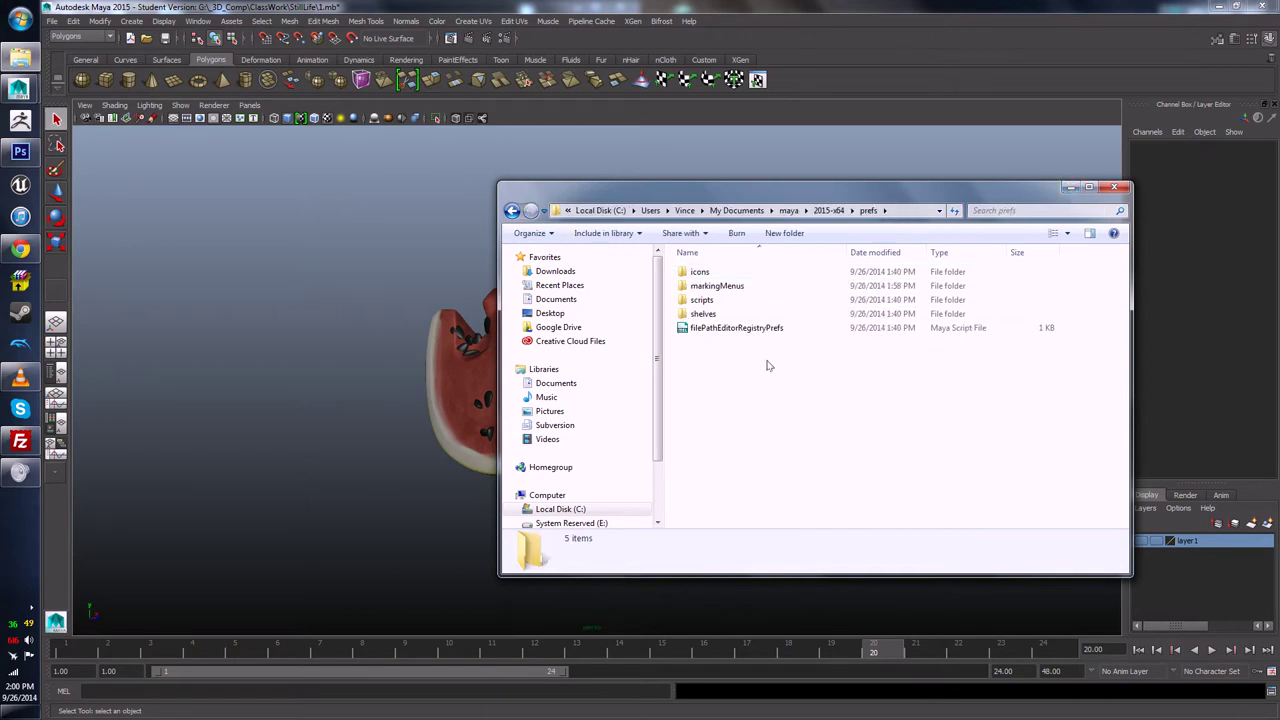
pyautogui.click(1069, 188)
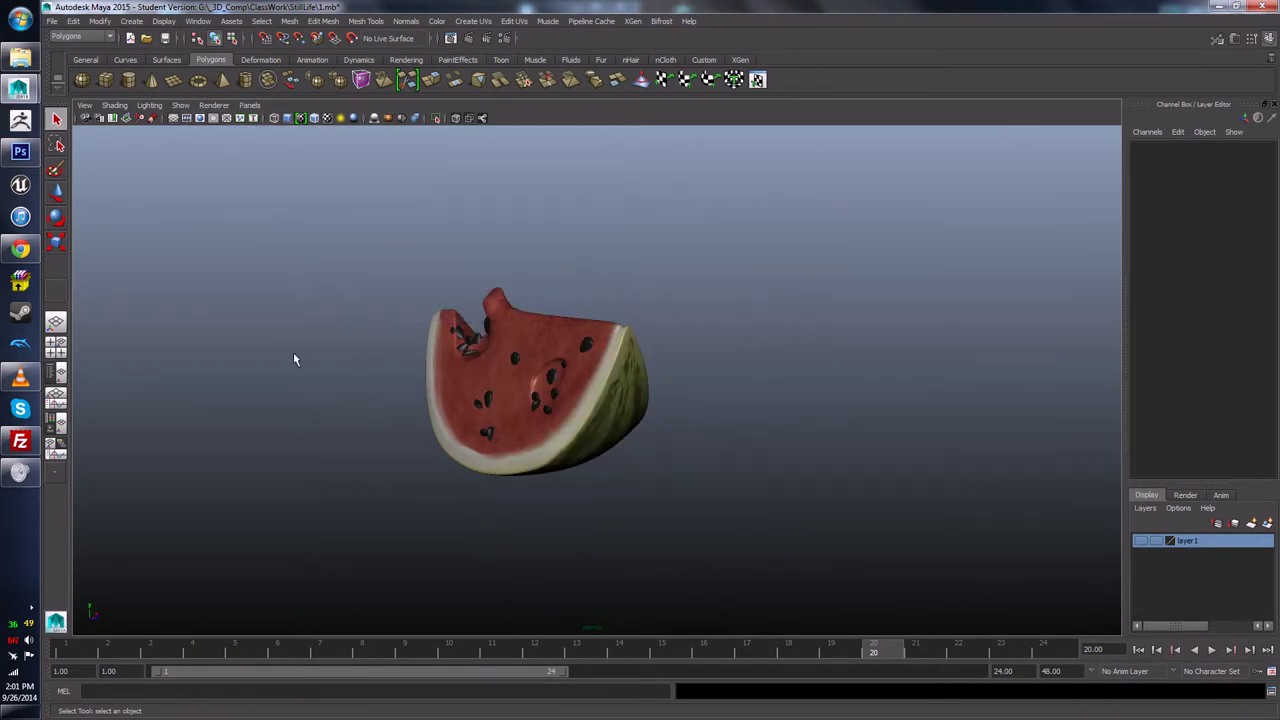
pyautogui.keyDown('alt'); pyautogui.moveTo(327, 369); pyautogui.dragTo(401, 372); pyautogui.keyUp('alt')
pyautogui.scroll(4, 410, 379)
pyautogui.keyDown('alt'); pyautogui.moveTo(478, 394); pyautogui.dragTo(368, 395); pyautogui.keyUp('alt')
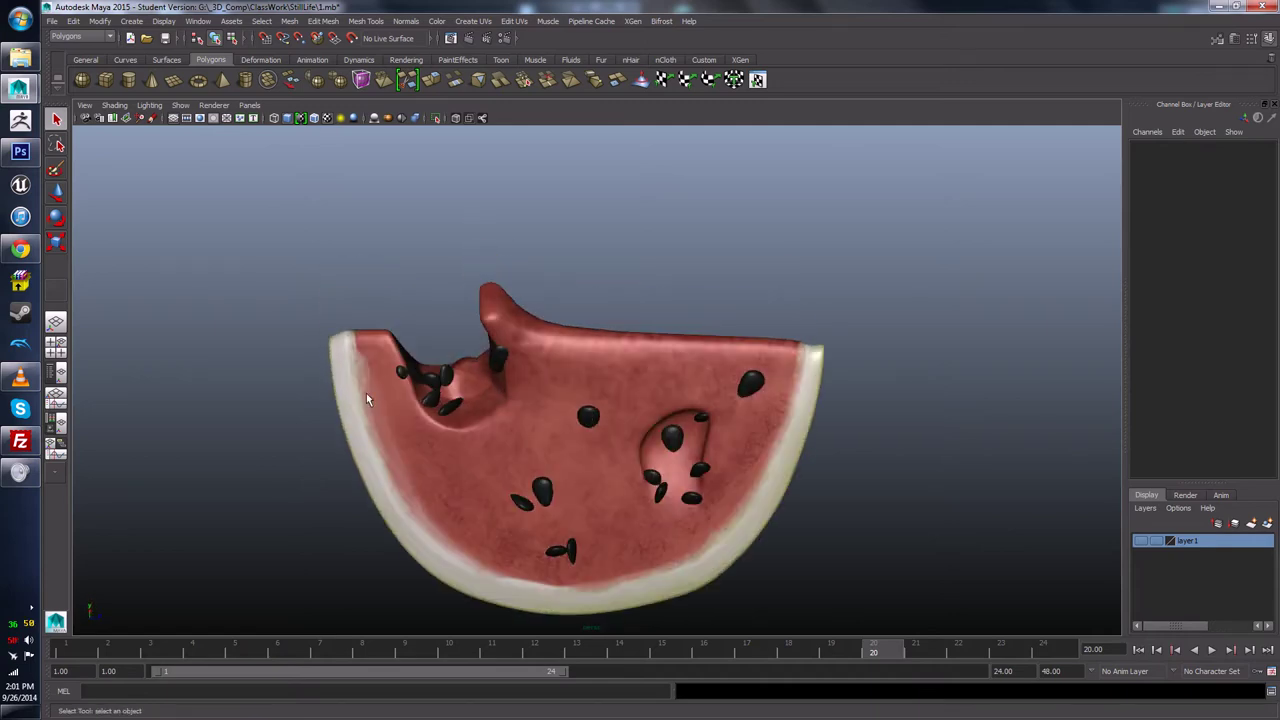
pyautogui.scroll(-3, 368, 395)
pyautogui.keyDown('alt'); pyautogui.moveTo(505, 351); pyautogui.dragTo(420, 328); pyautogui.keyUp('alt')
pyautogui.scroll(-5, 438, 333)
pyautogui.scroll(2, 444, 395)
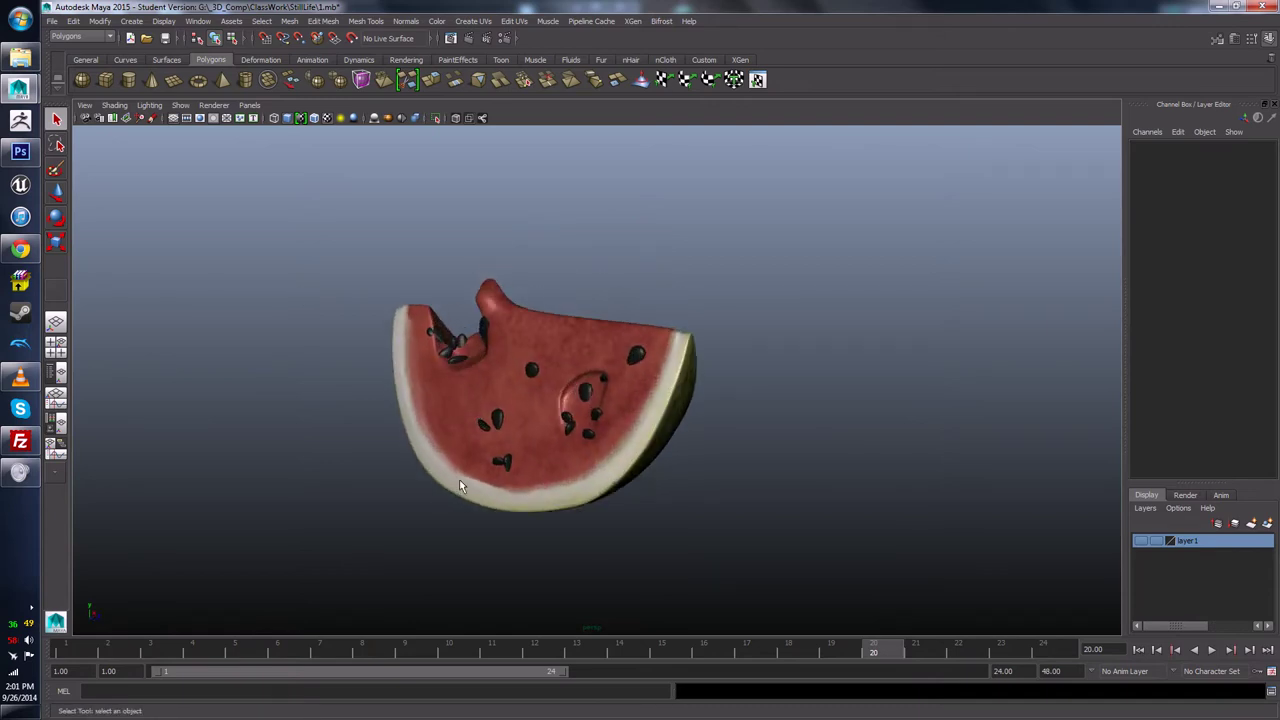
# Step: Select the seeds and the whole watermelon slice to examine their wireframes, clearing the selection at the end
pyautogui.click(459, 398)
pyautogui.moveTo(839, 541); pyautogui.dragTo(842, 545)
pyautogui.keyDown('shift'); pyautogui.click(625, 322); pyautogui.keyUp('shift')
pyautogui.scroll(3, 757, 385)
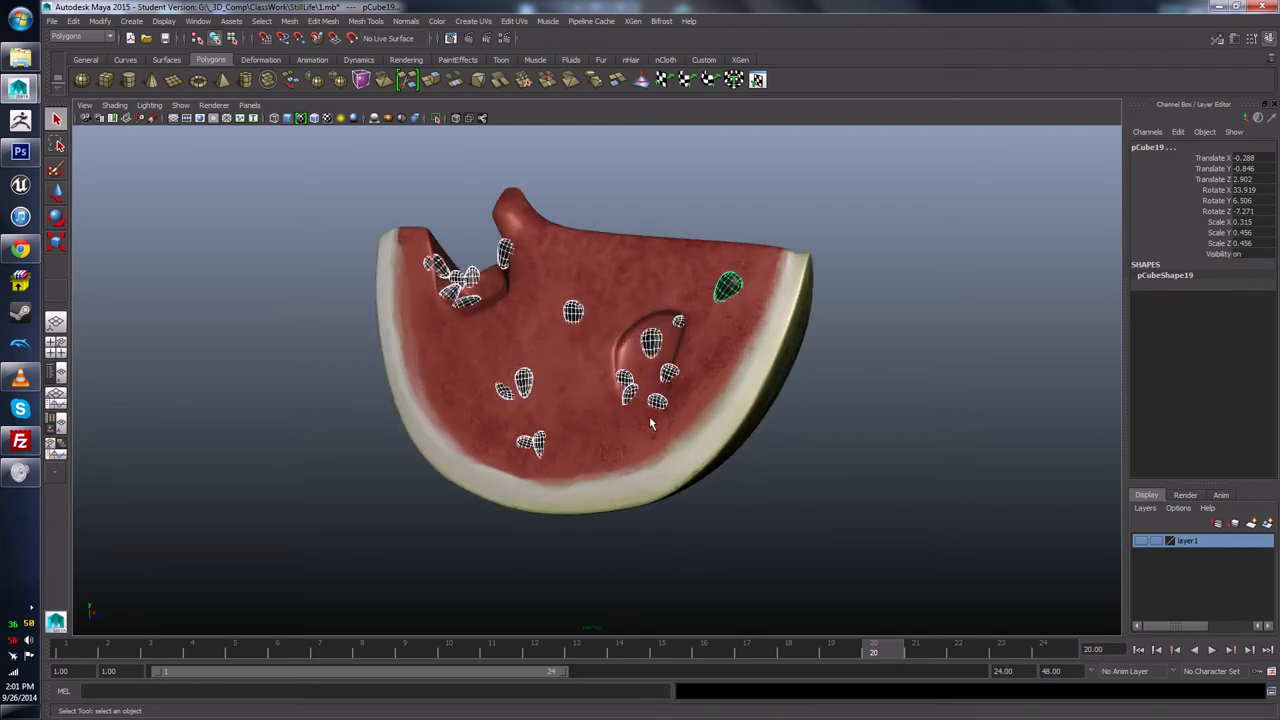
pyautogui.click(830, 450)
pyautogui.moveTo(354, 215); pyautogui.dragTo(797, 467)
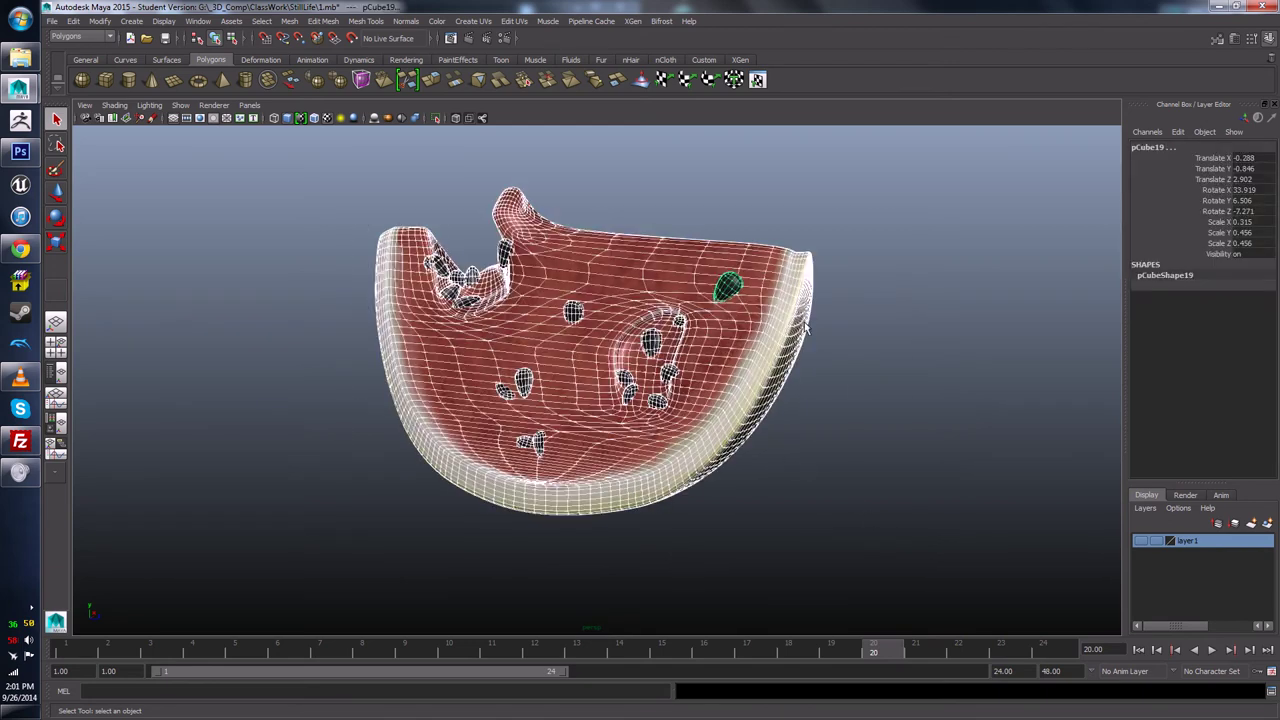
pyautogui.click(773, 335)
pyautogui.click(846, 302)
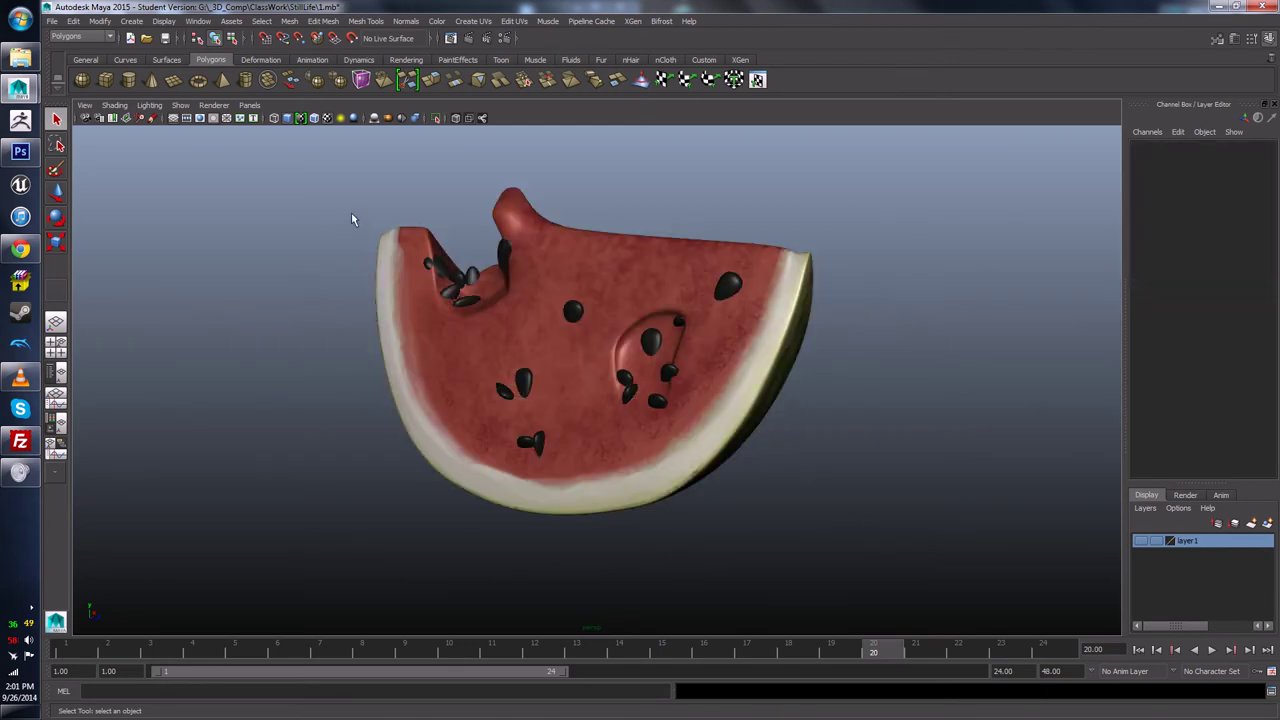
# Step: Select all the meshes again and narrow the selection to the watermelon body alone
pyautogui.click(501, 318)
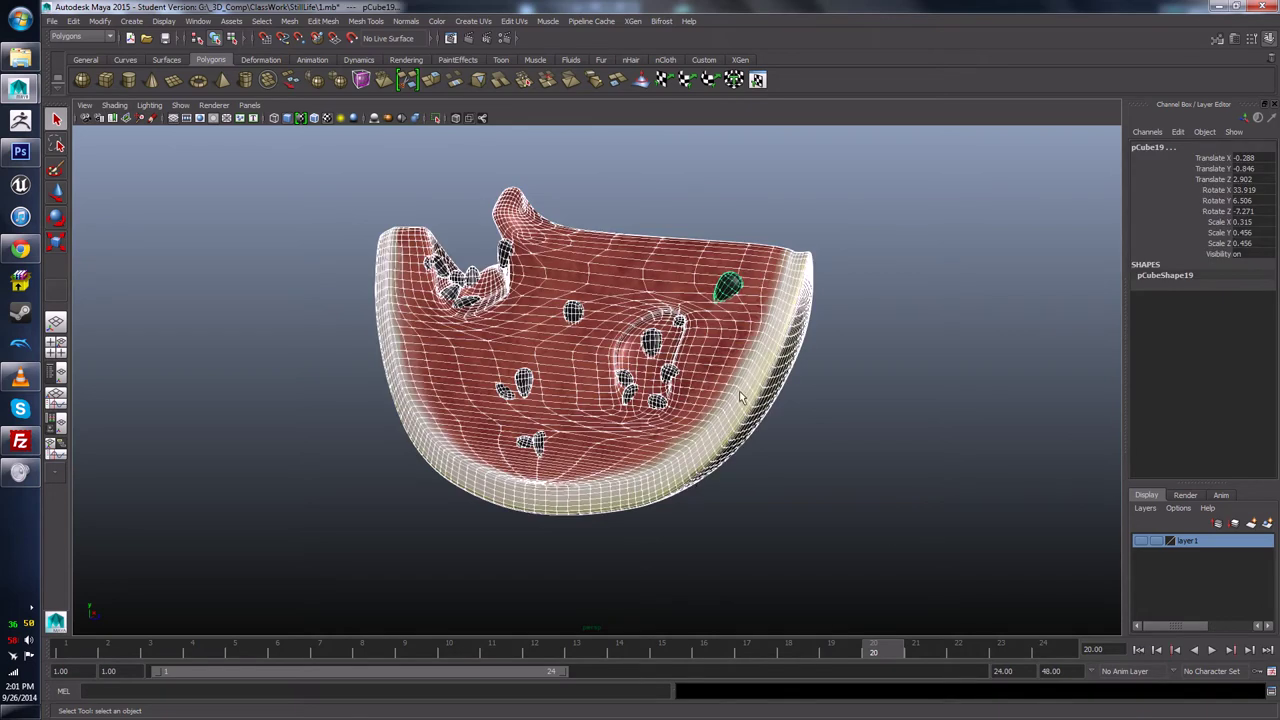
pyautogui.keyDown('alt'); pyautogui.moveTo(741, 398); pyautogui.dragTo(501, 428); pyautogui.keyUp('alt')
pyautogui.click(501, 428)
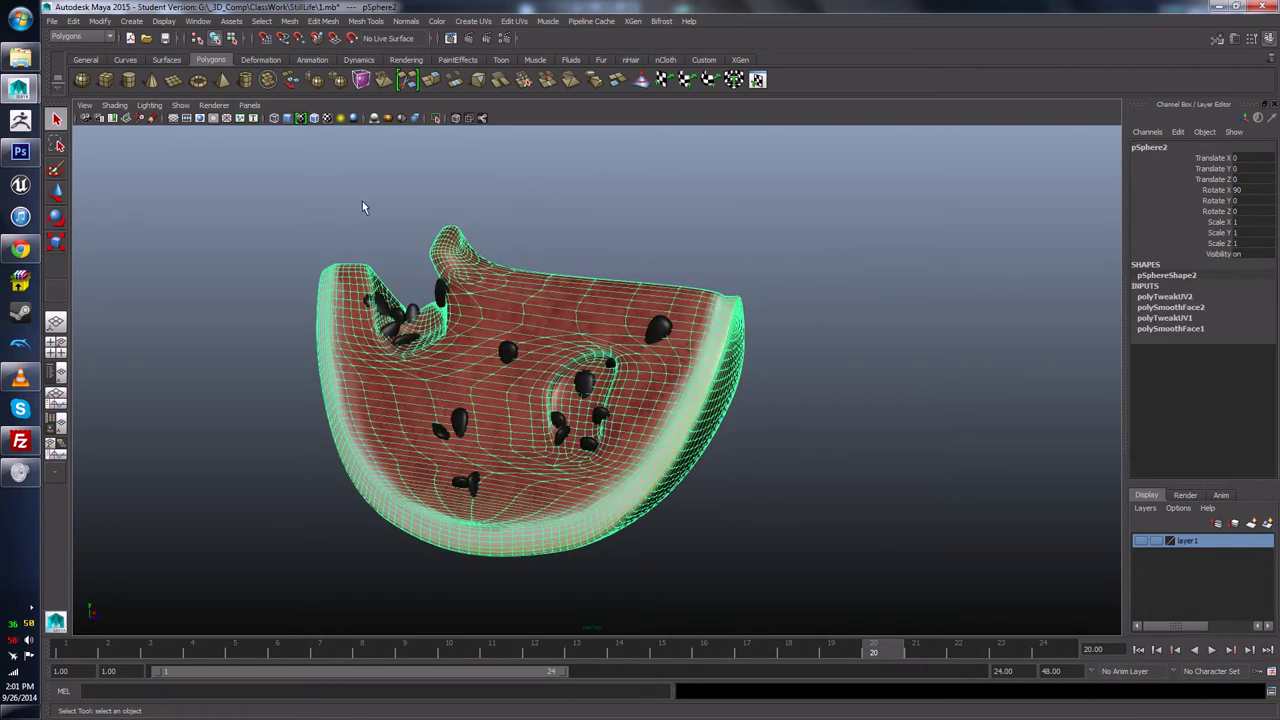
pyautogui.moveTo(219, 209); pyautogui.dragTo(662, 478)
pyautogui.click(669, 442)
# Step: Save the scene, and save it again under the name 2.mb in the StillLife folder
pyautogui.hotkey('ctrl', 's')
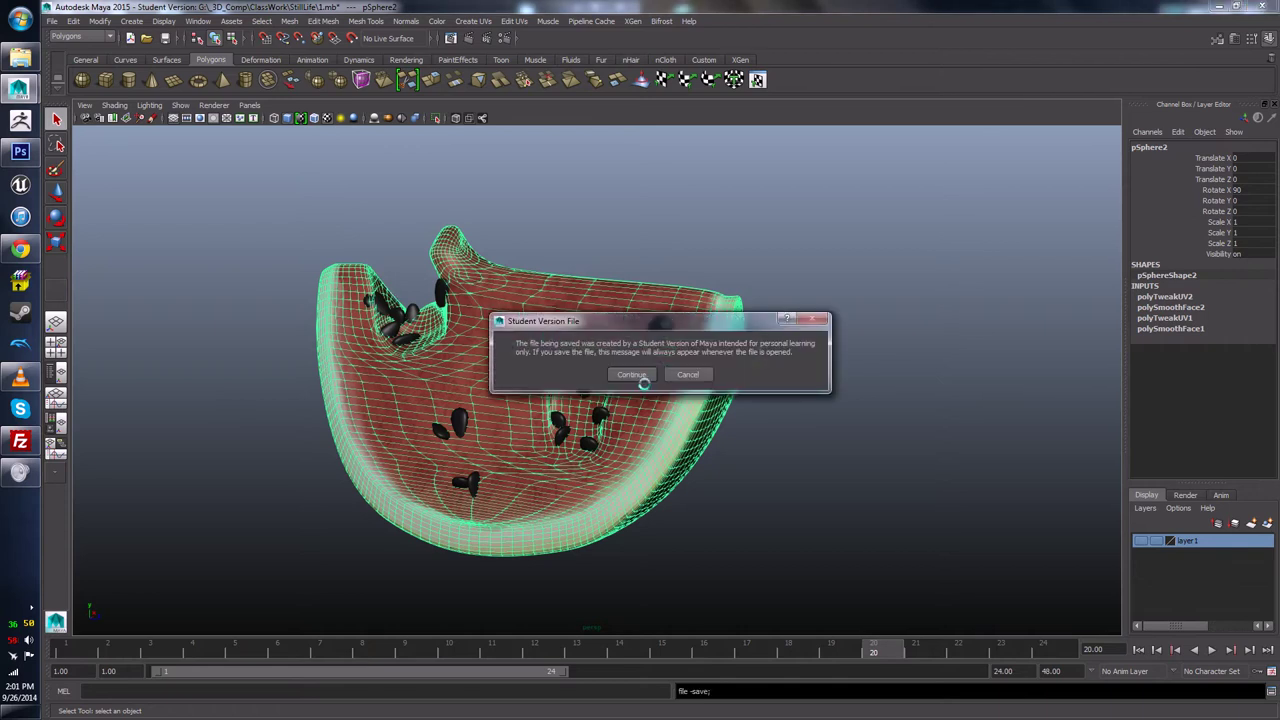
pyautogui.click(632, 375)
pyautogui.click(52, 21)
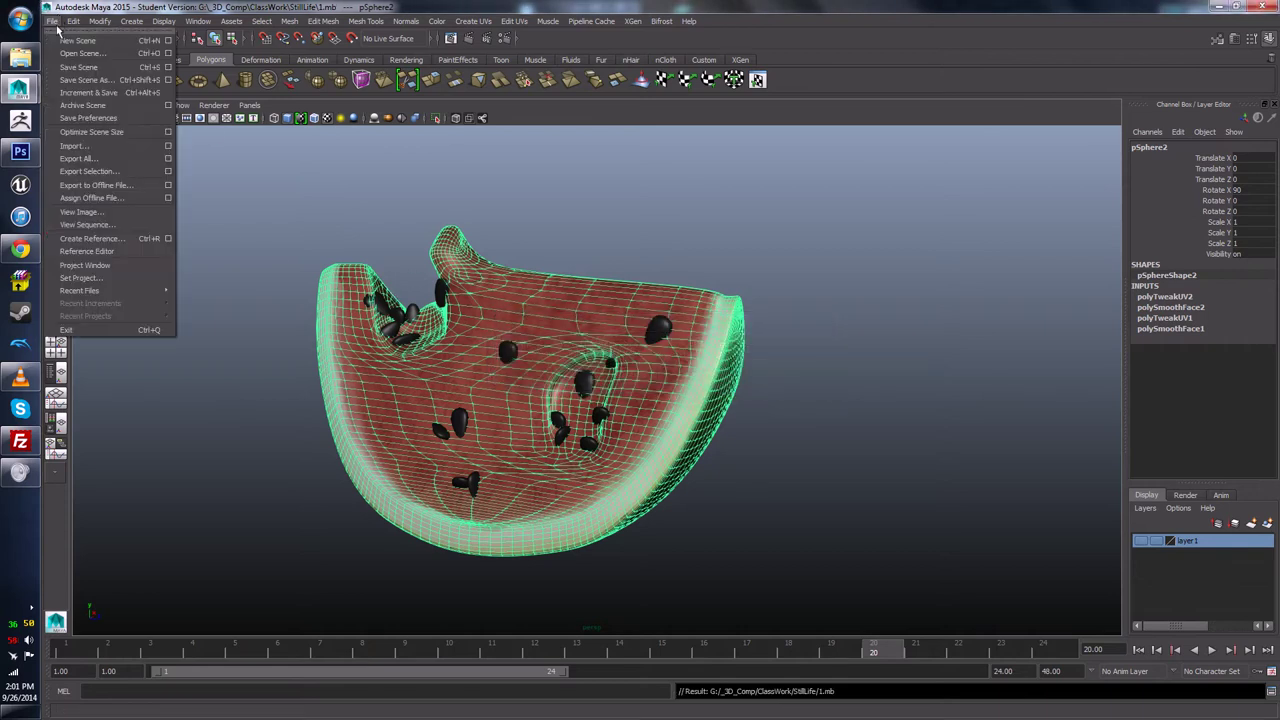
pyautogui.click(86, 80)
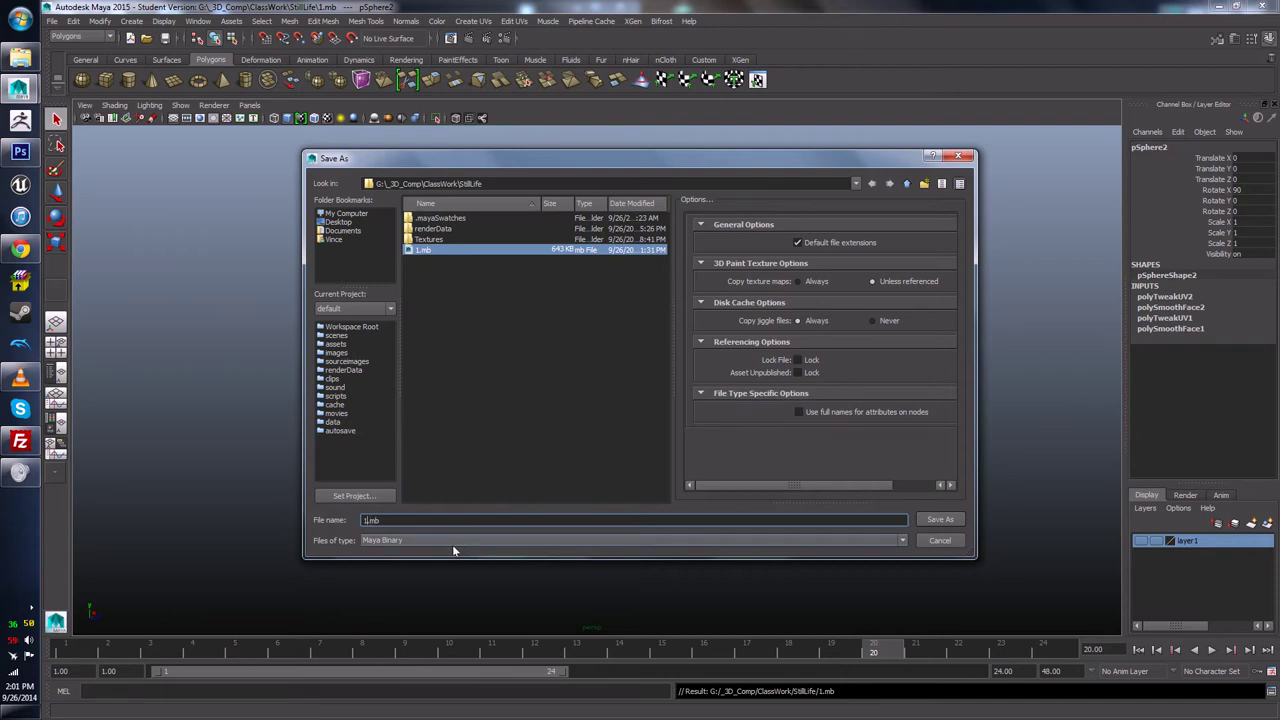
pyautogui.press('Return')
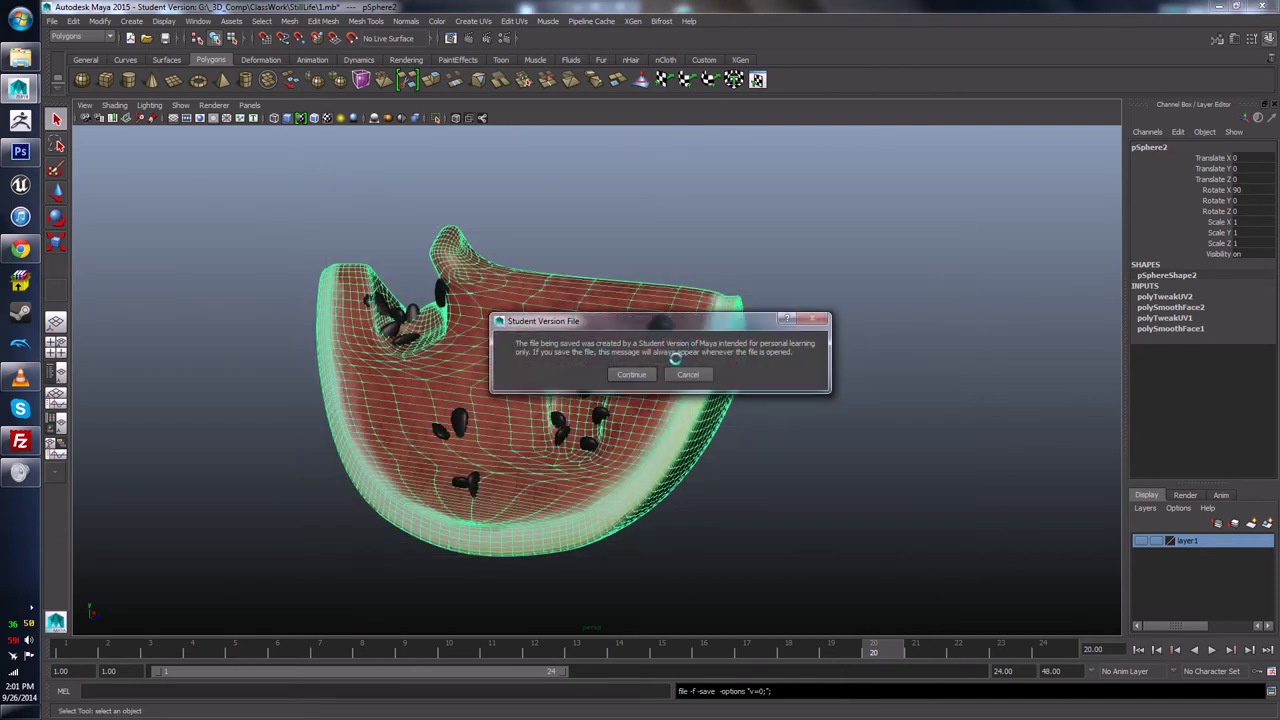
pyautogui.click(631, 374)
# Step: Deselect the watermelon body and switch to the Rendering menu set
pyautogui.moveTo(796, 389)
pyautogui.keyDown('alt'); pyautogui.mouseDown()
pyautogui.moveTo(775, 447)
pyautogui.moveTo(776, 397)
pyautogui.mouseUp(); pyautogui.keyUp('alt')
pyautogui.keyDown('alt'); pyautogui.moveTo(594, 358); pyautogui.dragTo(729, 240); pyautogui.keyUp('alt')
pyautogui.click(729, 240)
pyautogui.keyDown('alt'); pyautogui.moveTo(530, 325); pyautogui.dragTo(543, 335); pyautogui.keyUp('alt')
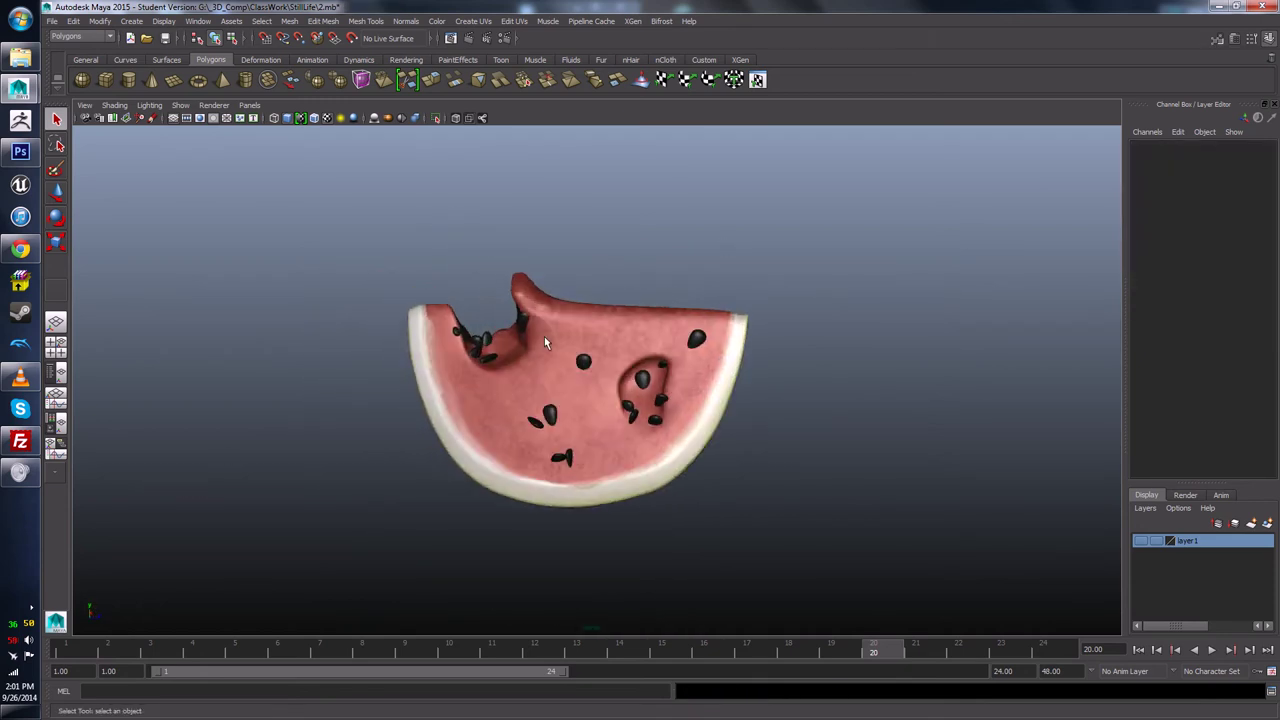
pyautogui.click(215, 22)
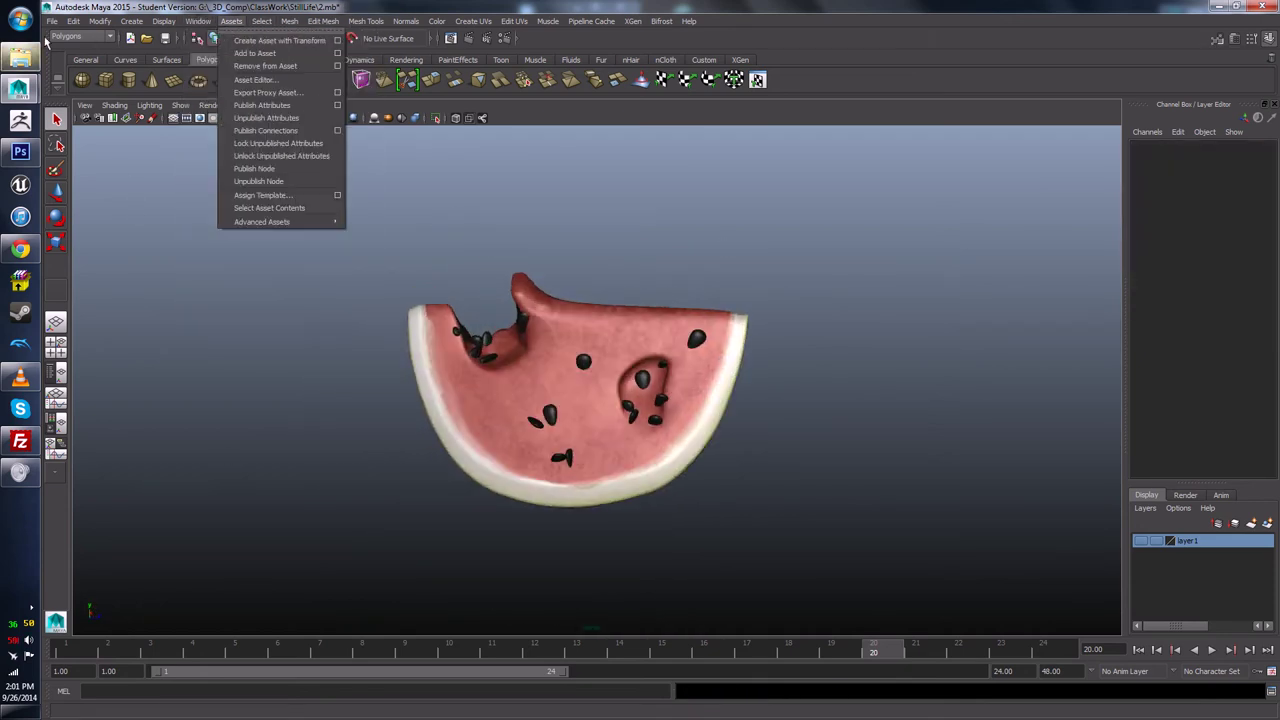
pyautogui.click(84, 37)
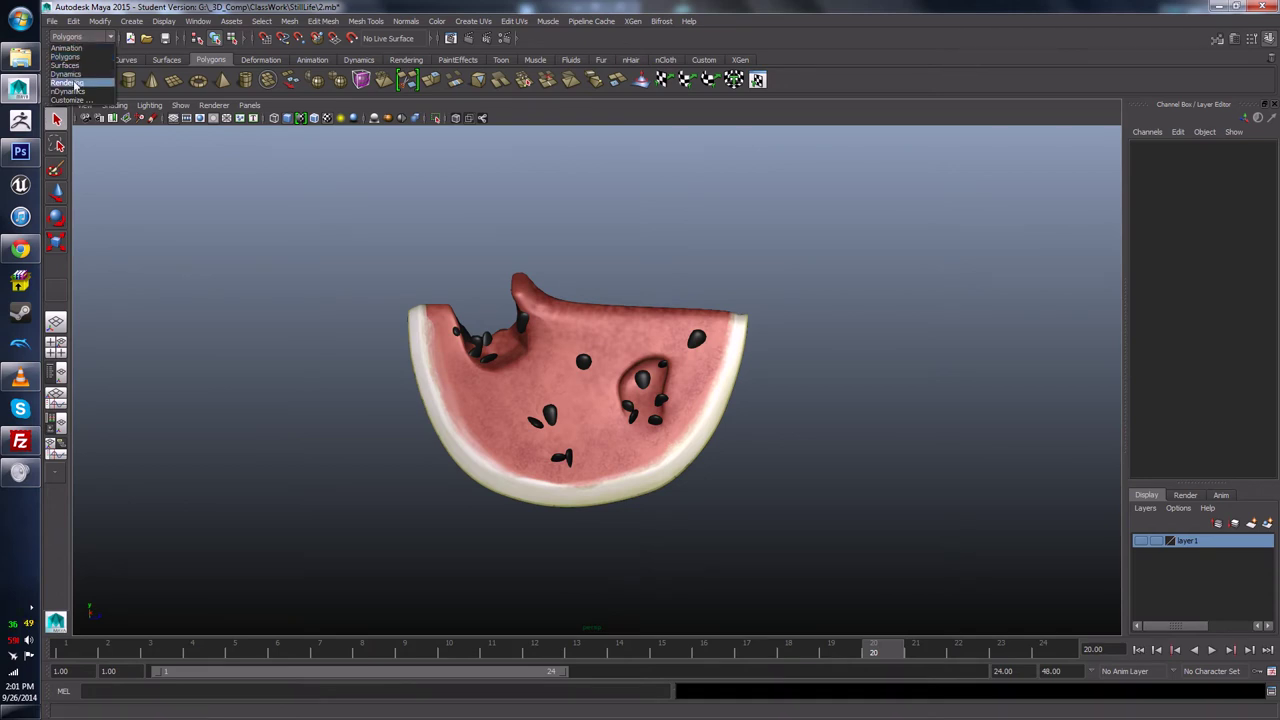
pyautogui.click(76, 85)
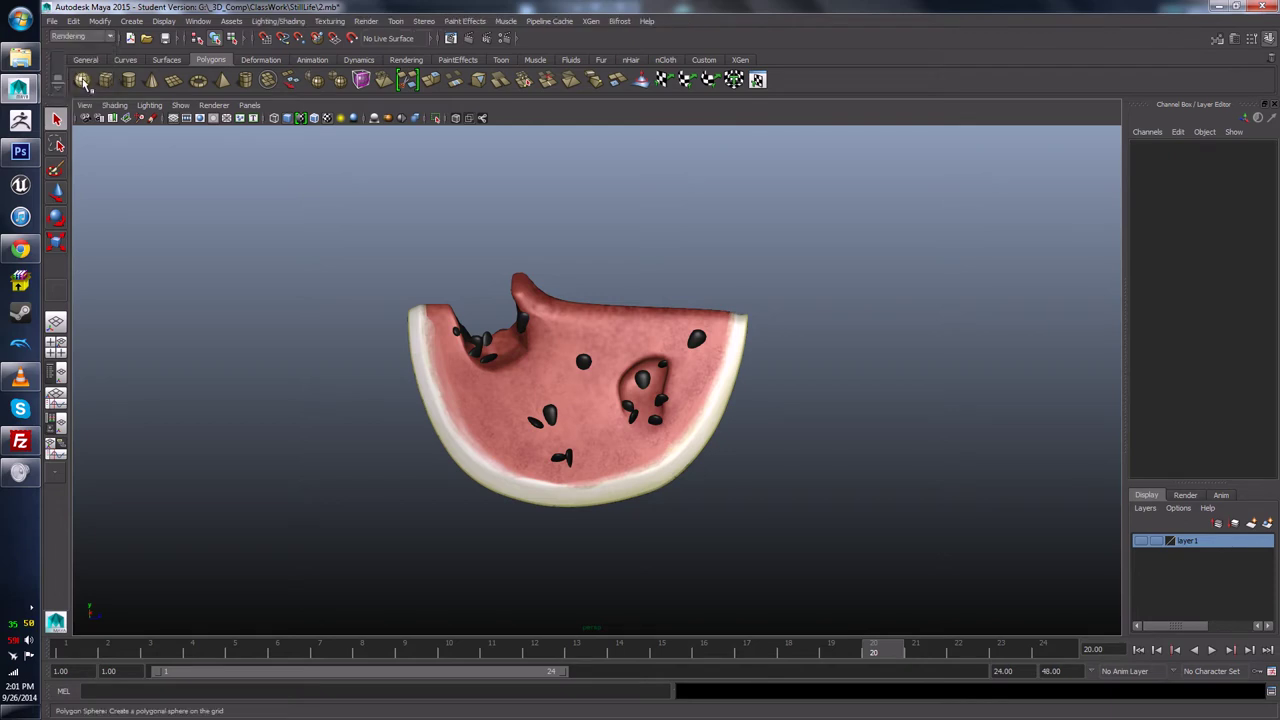
# Step: Open the options for Batch Bake (mental ray) and place the options window clear of the watermelon
pyautogui.click(273, 22)
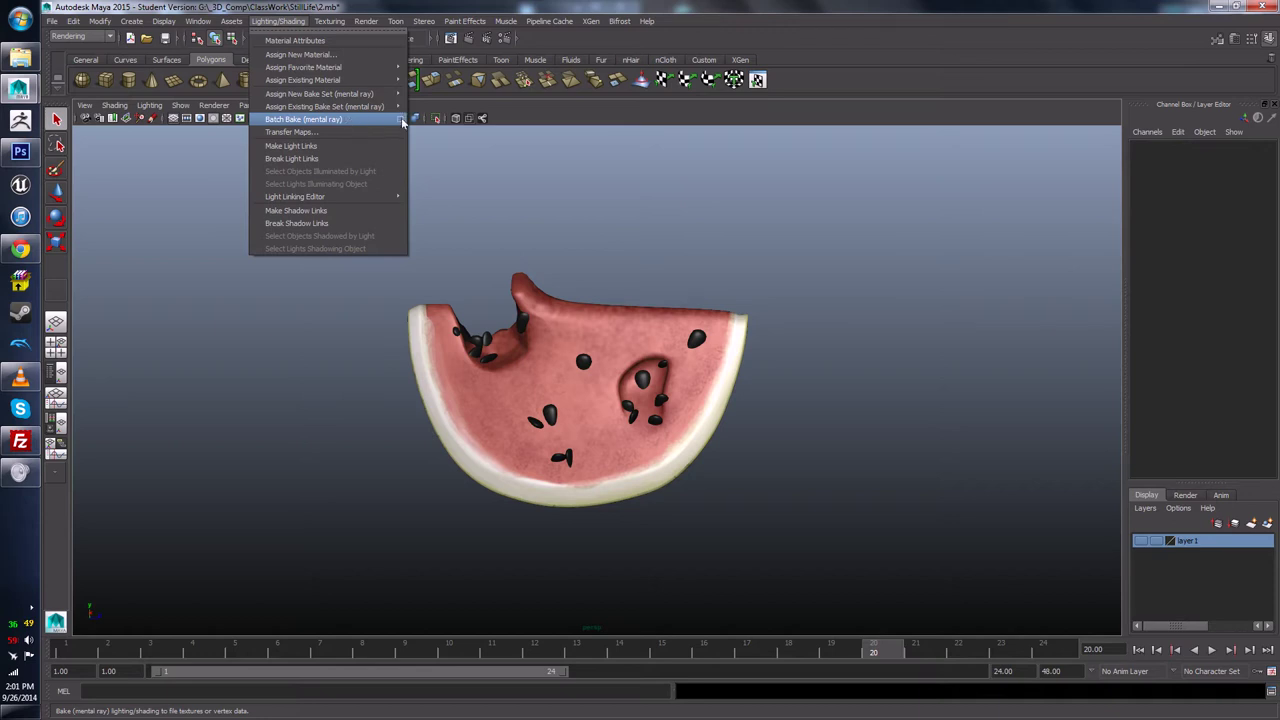
pyautogui.click(403, 122)
pyautogui.moveTo(663, 258); pyautogui.dragTo(1023, 205)
pyautogui.keyDown('alt'); pyautogui.moveTo(700, 330); pyautogui.dragTo(645, 325); pyautogui.keyUp('alt')
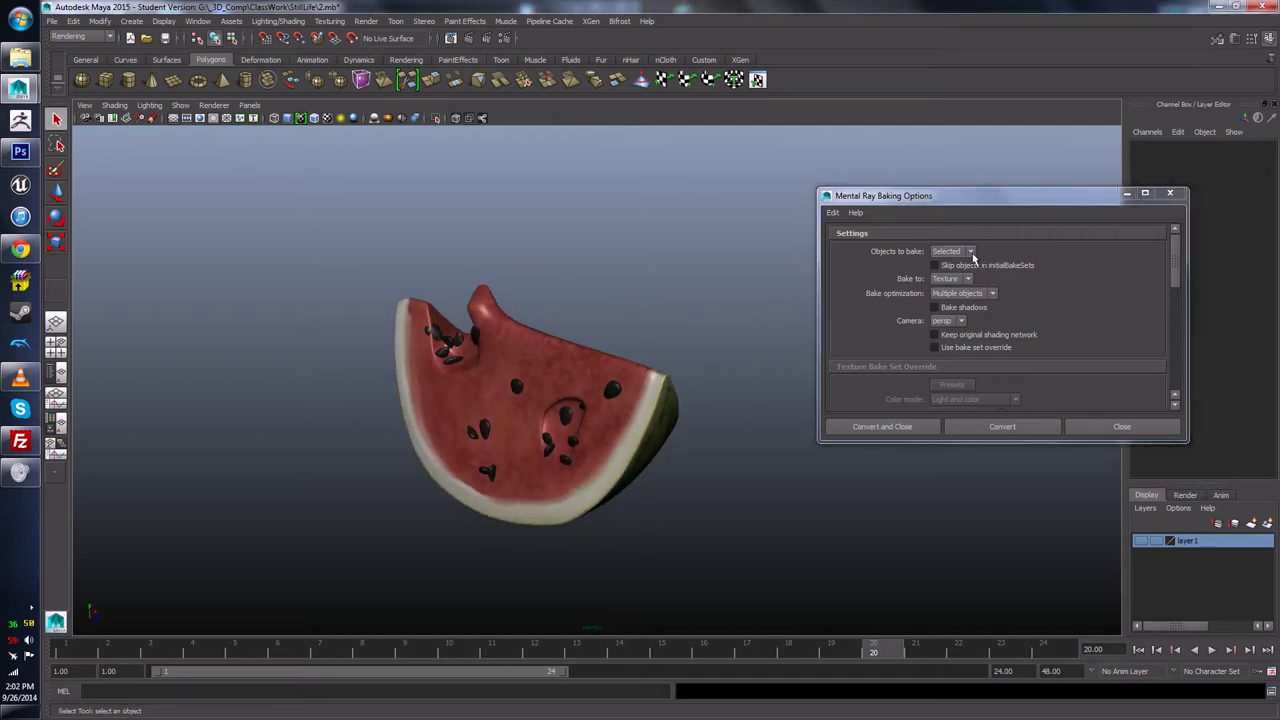
# Step: Select the watermelon body and set the bake optimization to Single object
pyautogui.click(542, 381)
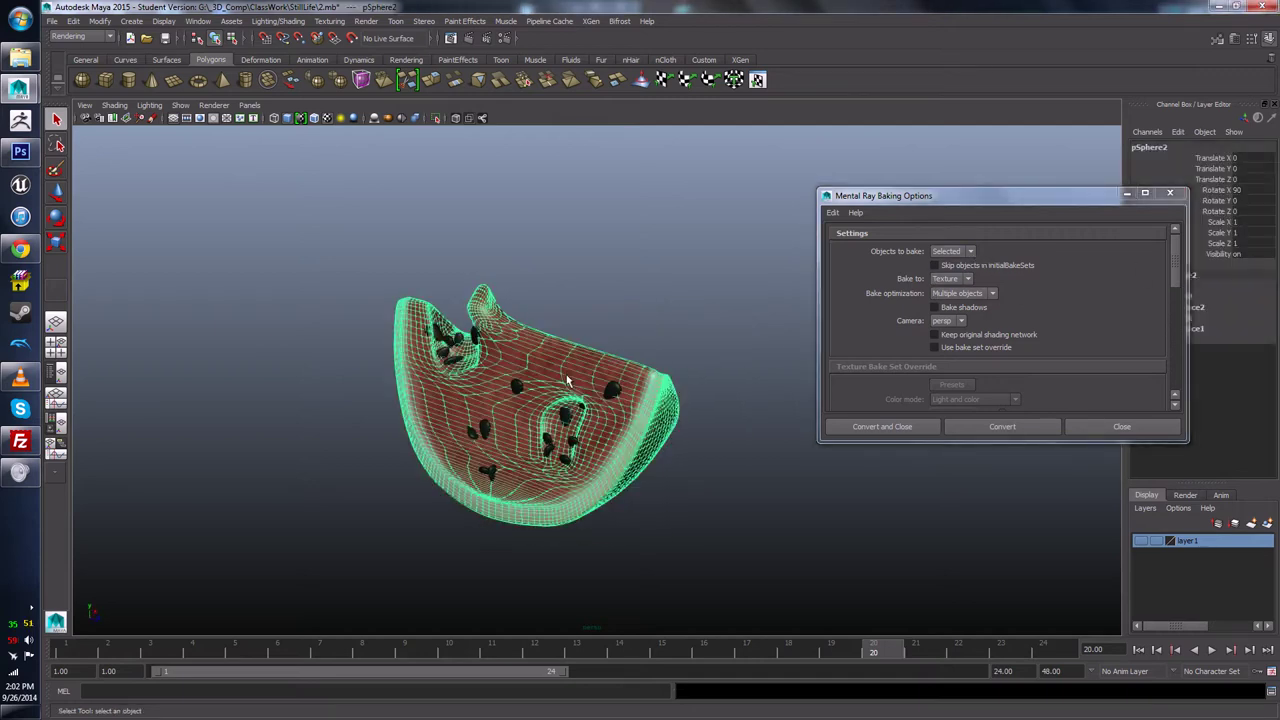
pyautogui.click(972, 293)
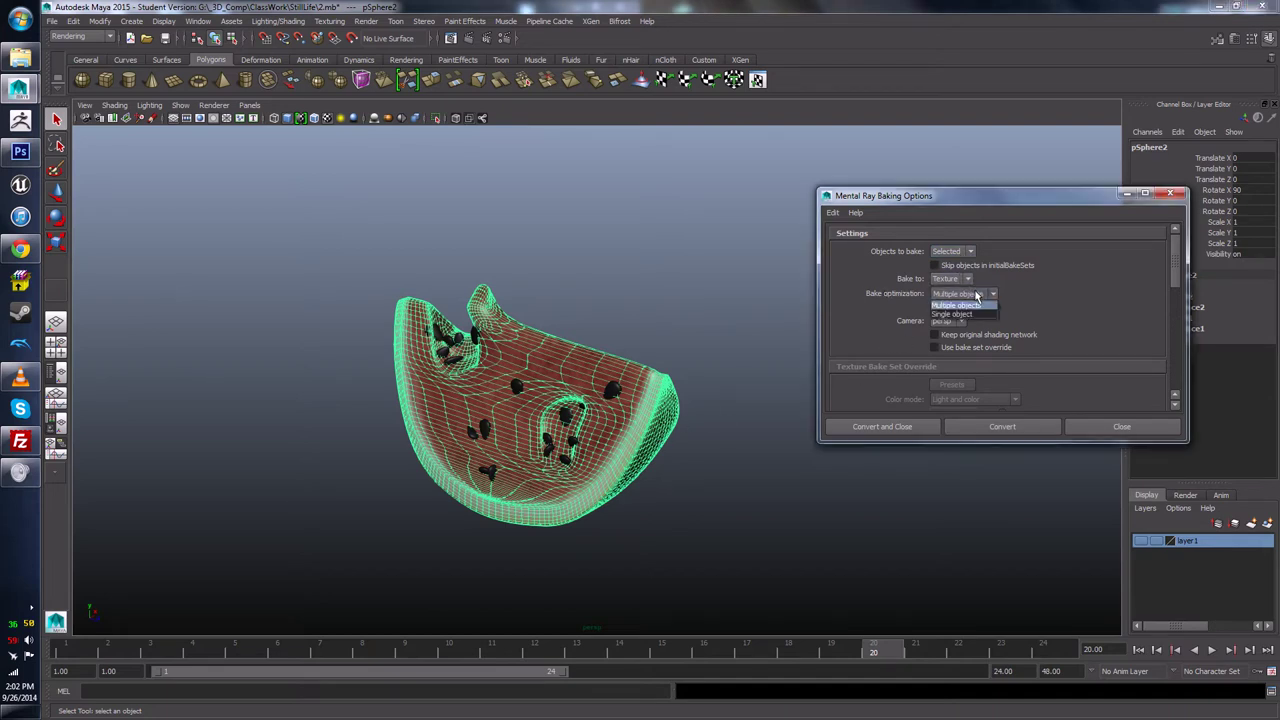
pyautogui.click(966, 310)
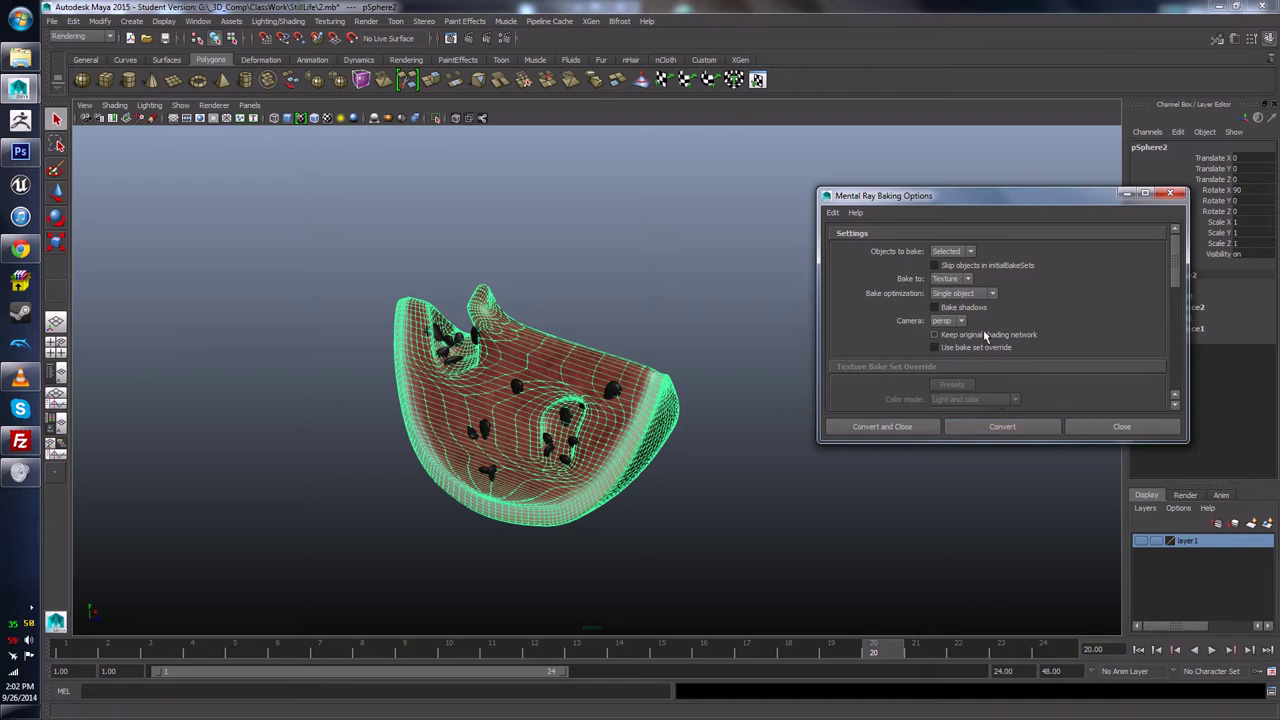
# Step: Turn on the bake set override and set its color mode to Occlusion
pyautogui.scroll(-2, 985, 337)
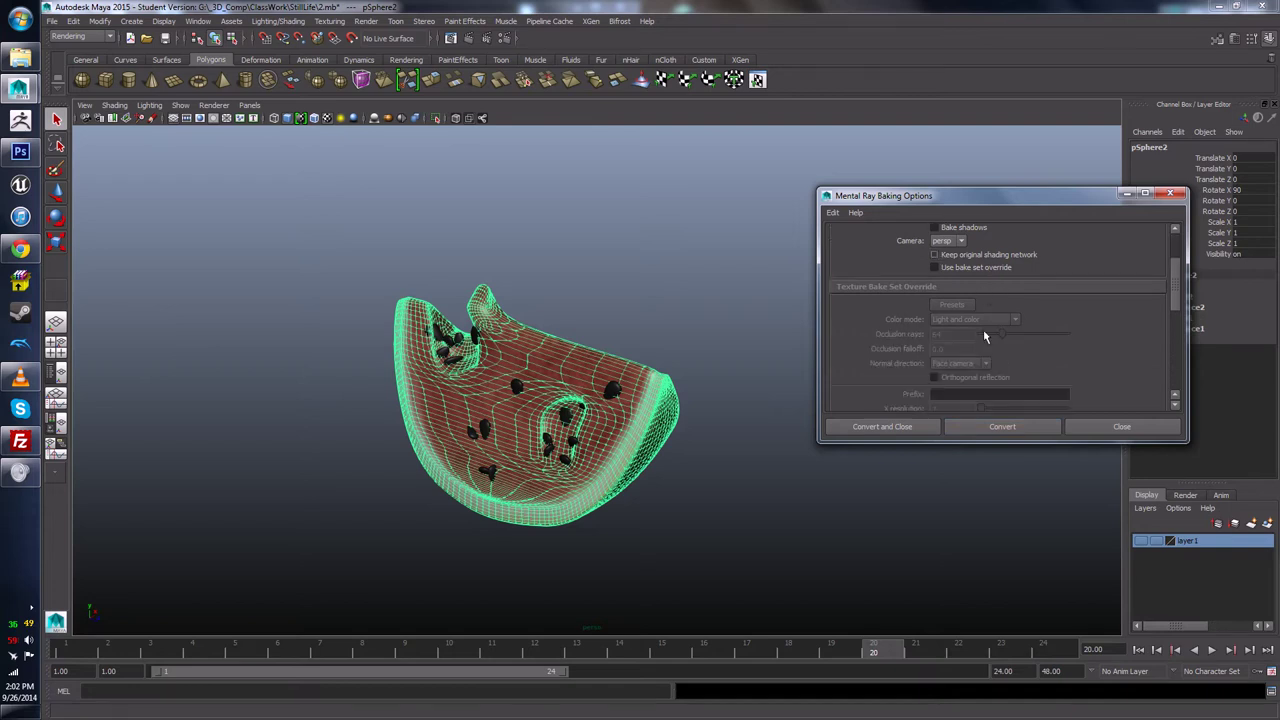
pyautogui.click(935, 267)
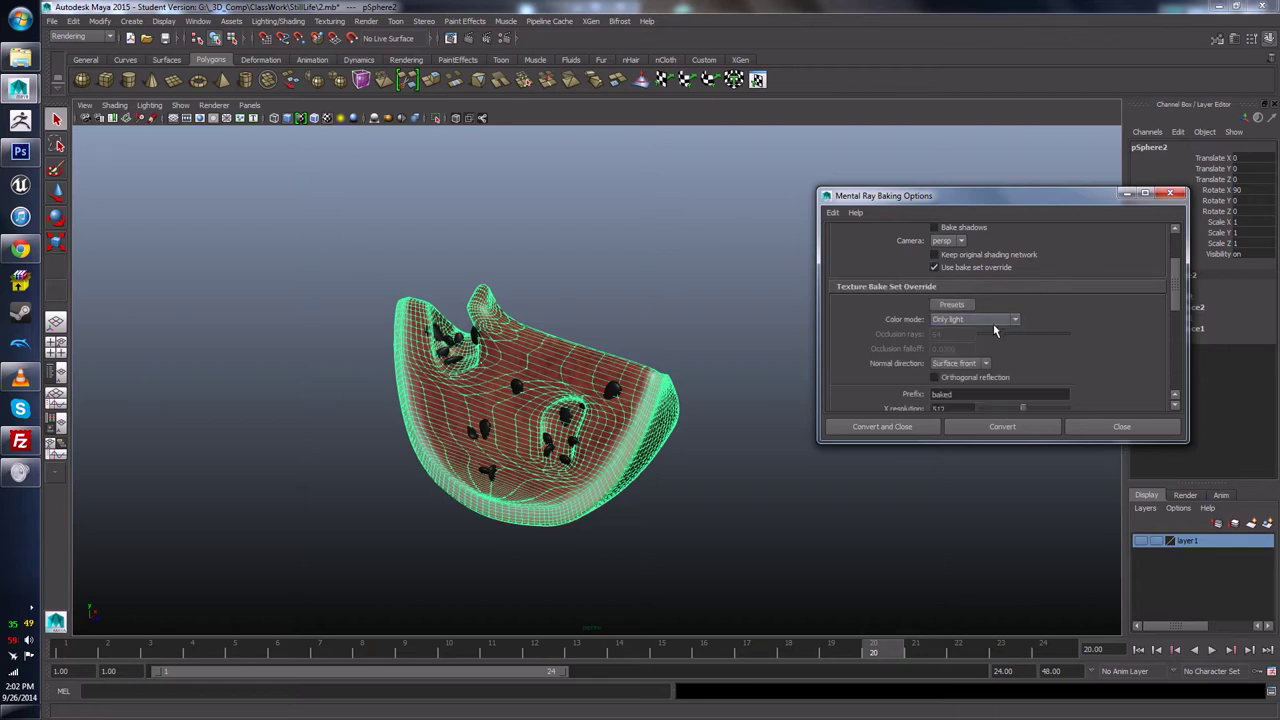
pyautogui.click(982, 319)
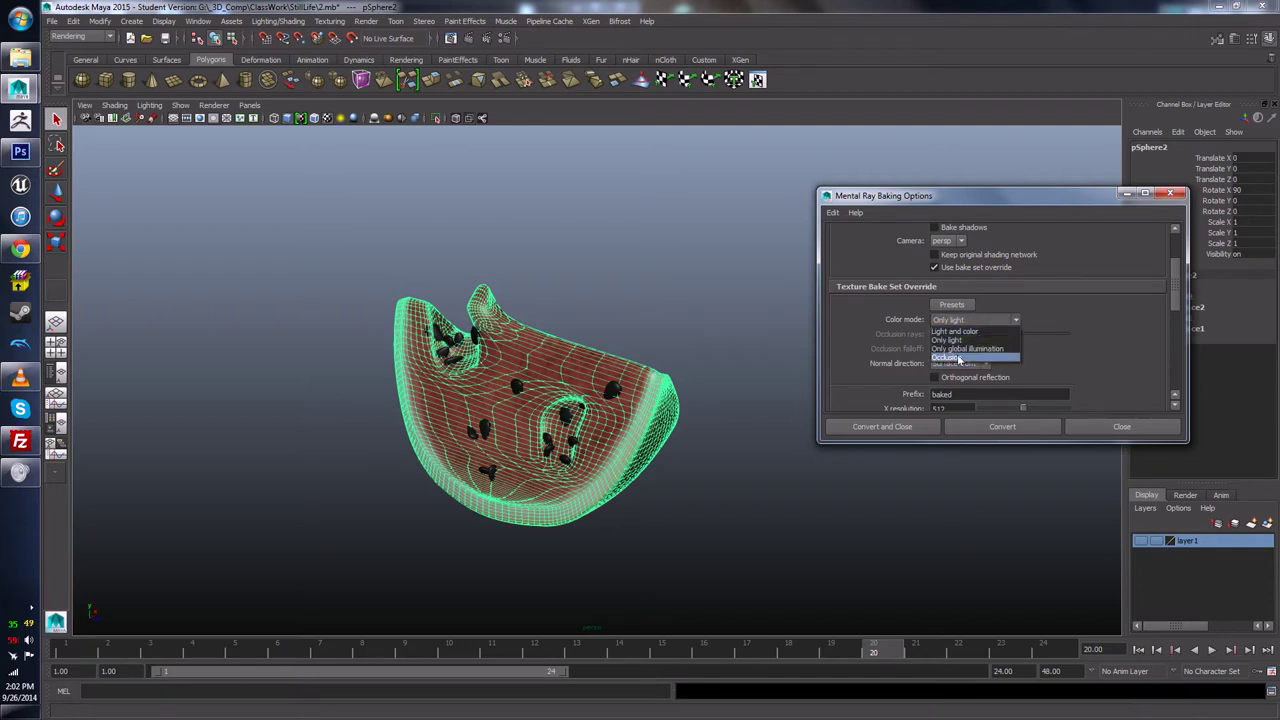
pyautogui.click(958, 358)
pyautogui.click(962, 320)
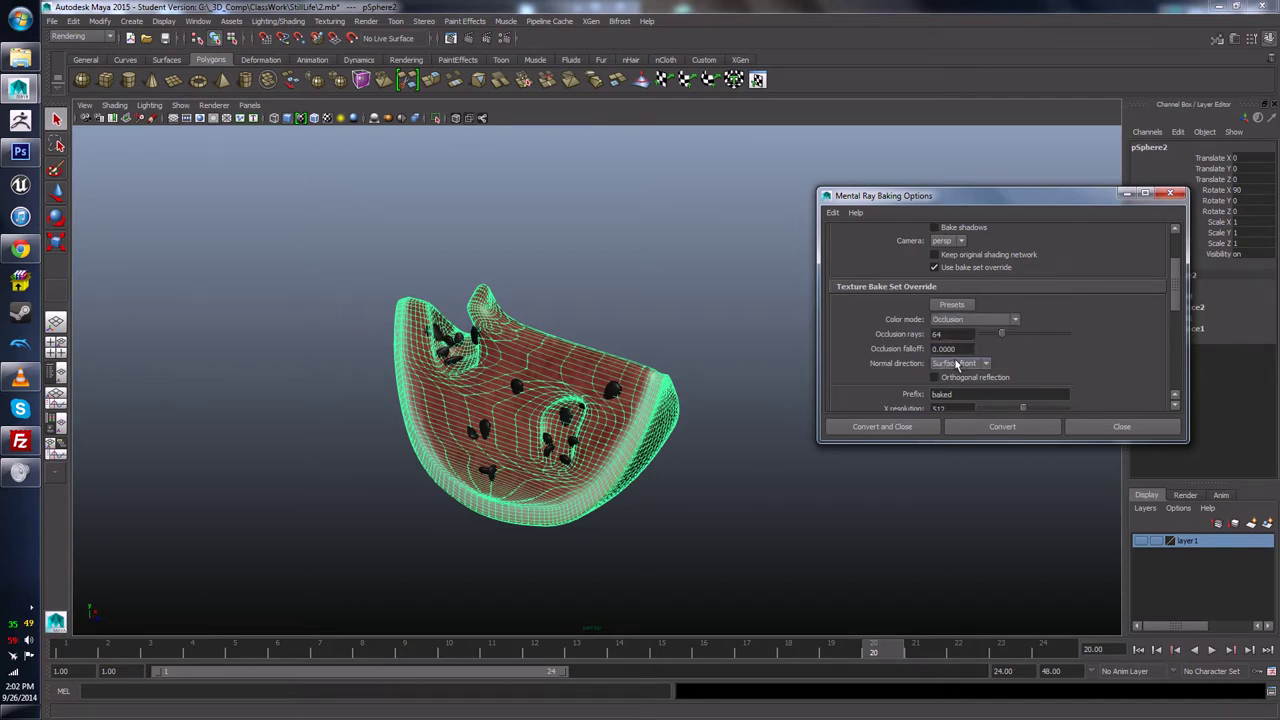
# Step: Set the occlusion rays of the texture bake set override to 124
pyautogui.click(956, 364)
pyautogui.doubleClick(940, 334)
pyautogui.write('124')
pyautogui.scroll(-2, 960, 378)
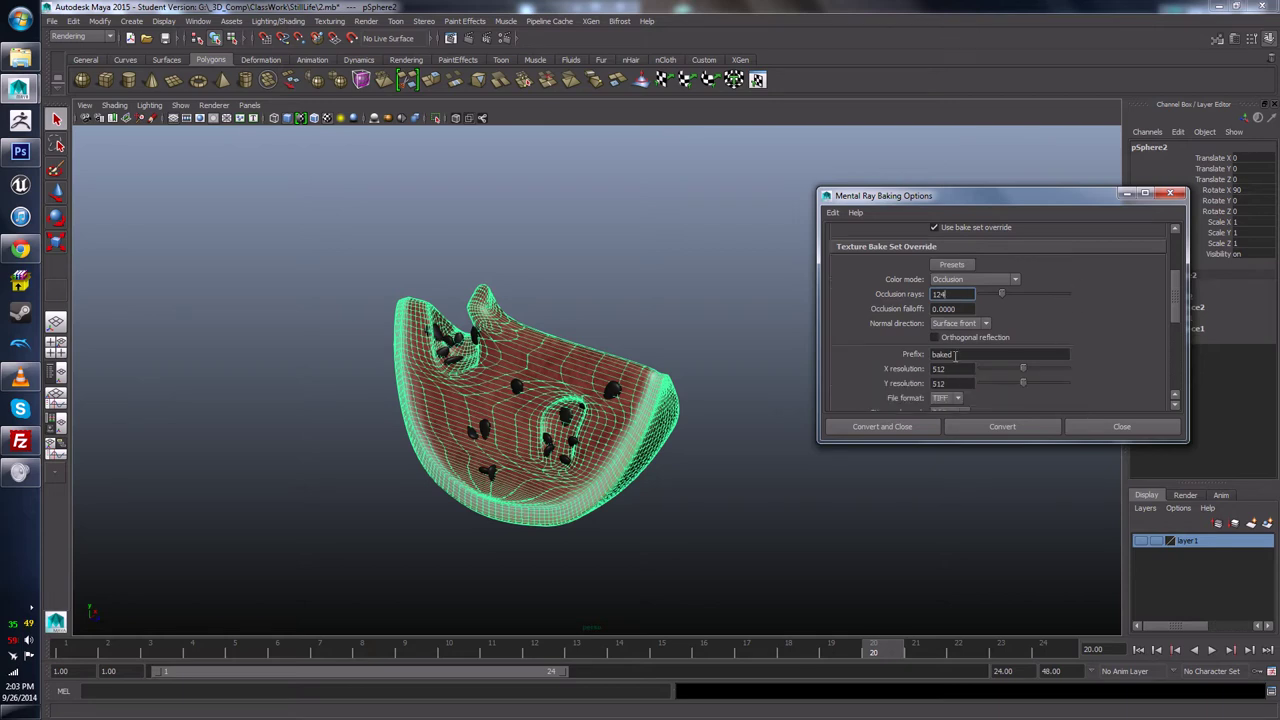
# Step: Set the baked texture's X and Y resolution to 2048 and its file format to TGA
pyautogui.click(955, 355)
pyautogui.scroll(-4, 1003, 378)
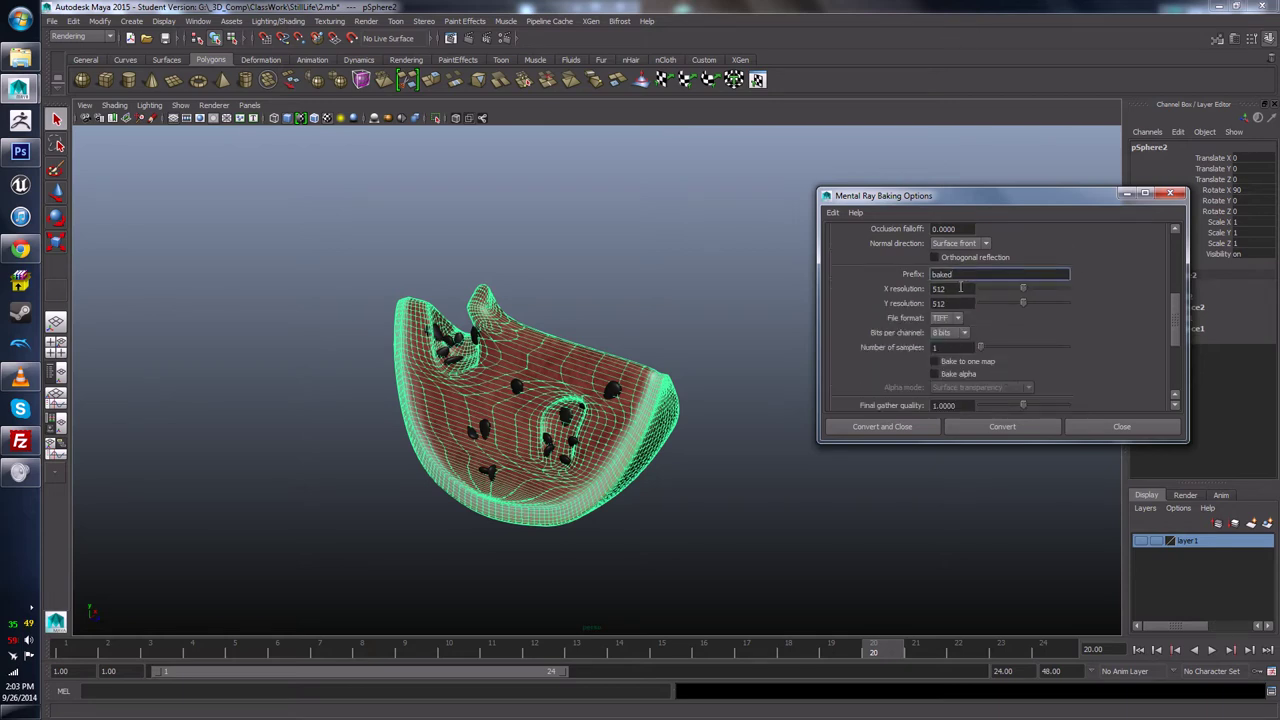
pyautogui.doubleClick(959, 288)
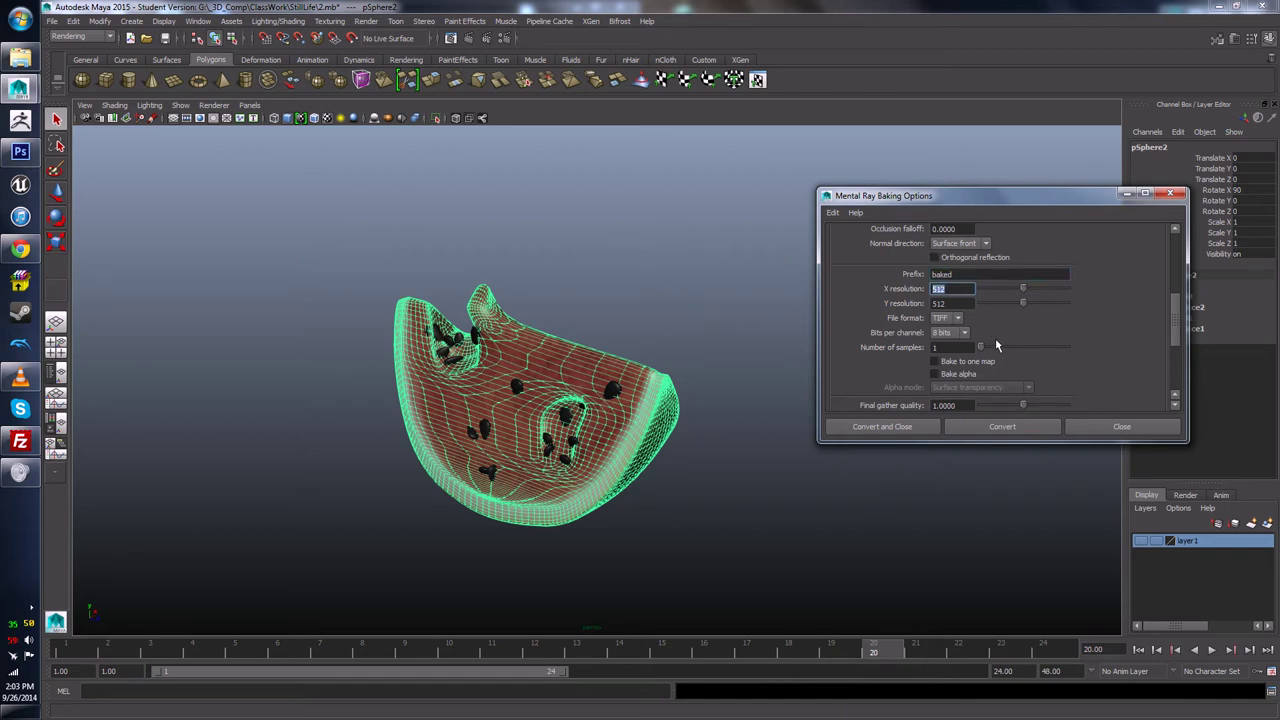
pyautogui.write('2048')
pyautogui.press('Tab')
pyautogui.write('2048')
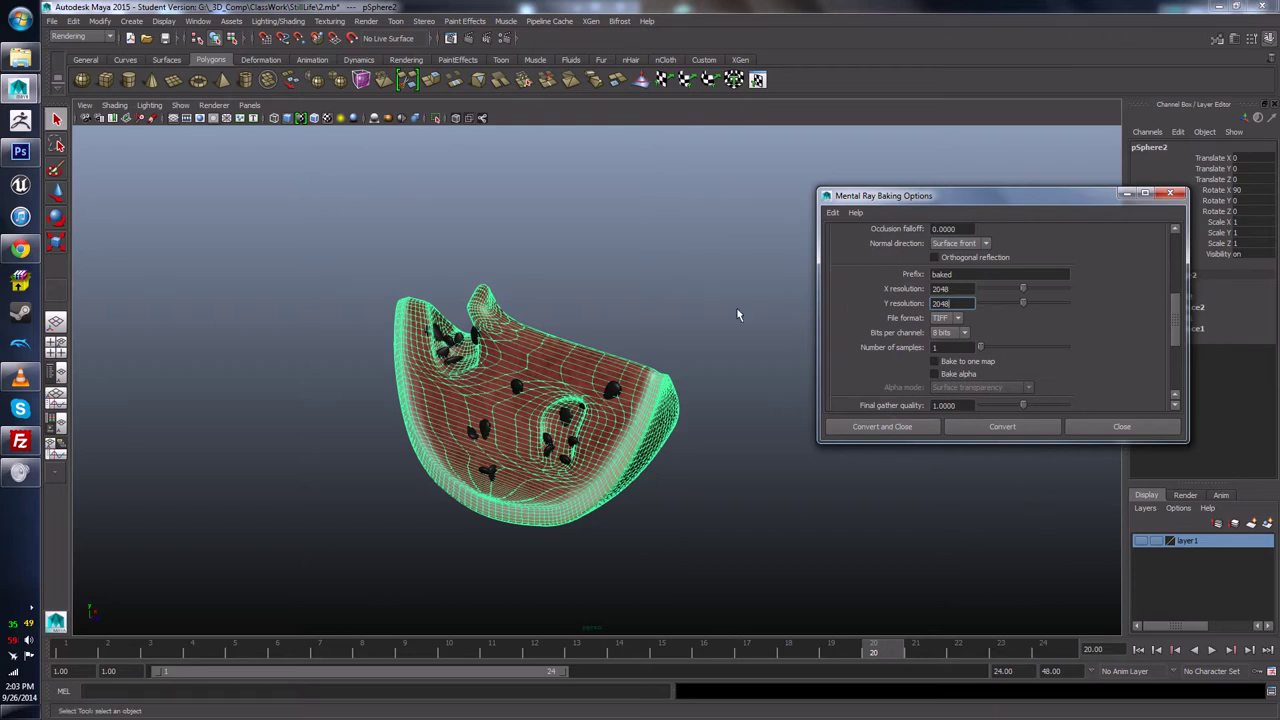
pyautogui.click(946, 319)
pyautogui.click(952, 374)
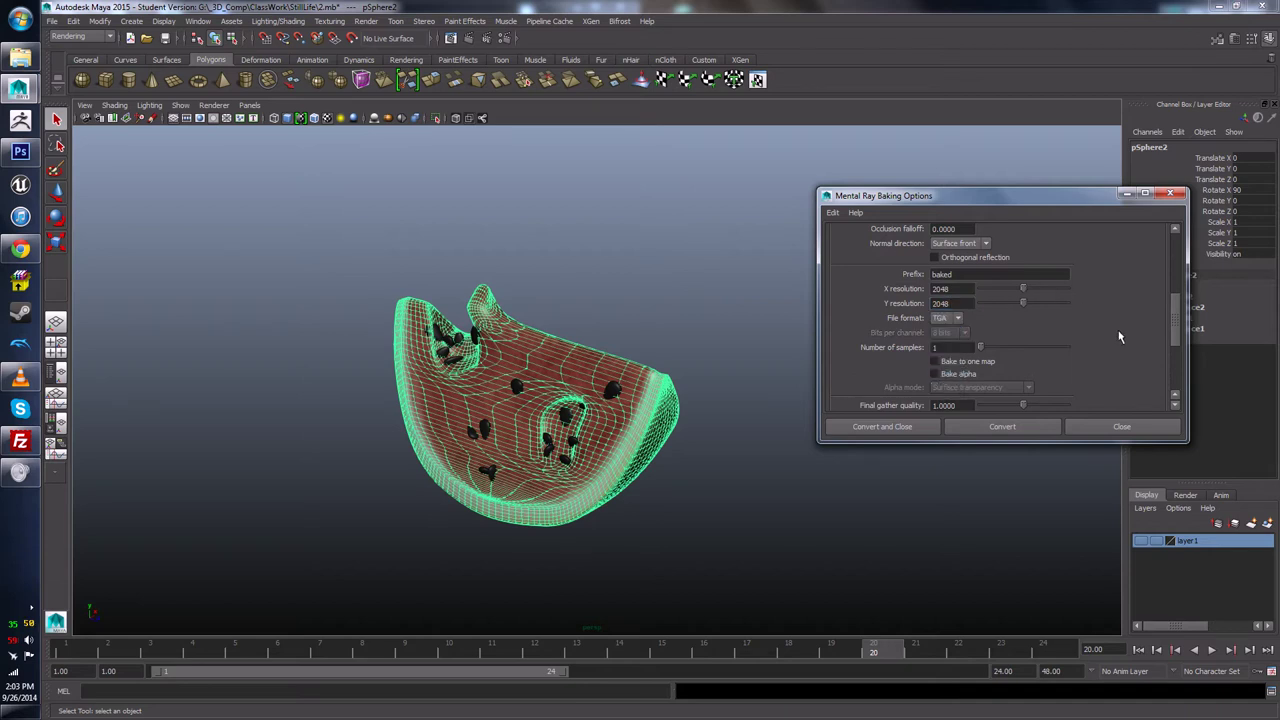
# Step: Review the remaining bake settings and try to bake the selected watermelon body, keeping the options window open
pyautogui.moveTo(1175, 334); pyautogui.dragTo(1176, 345)
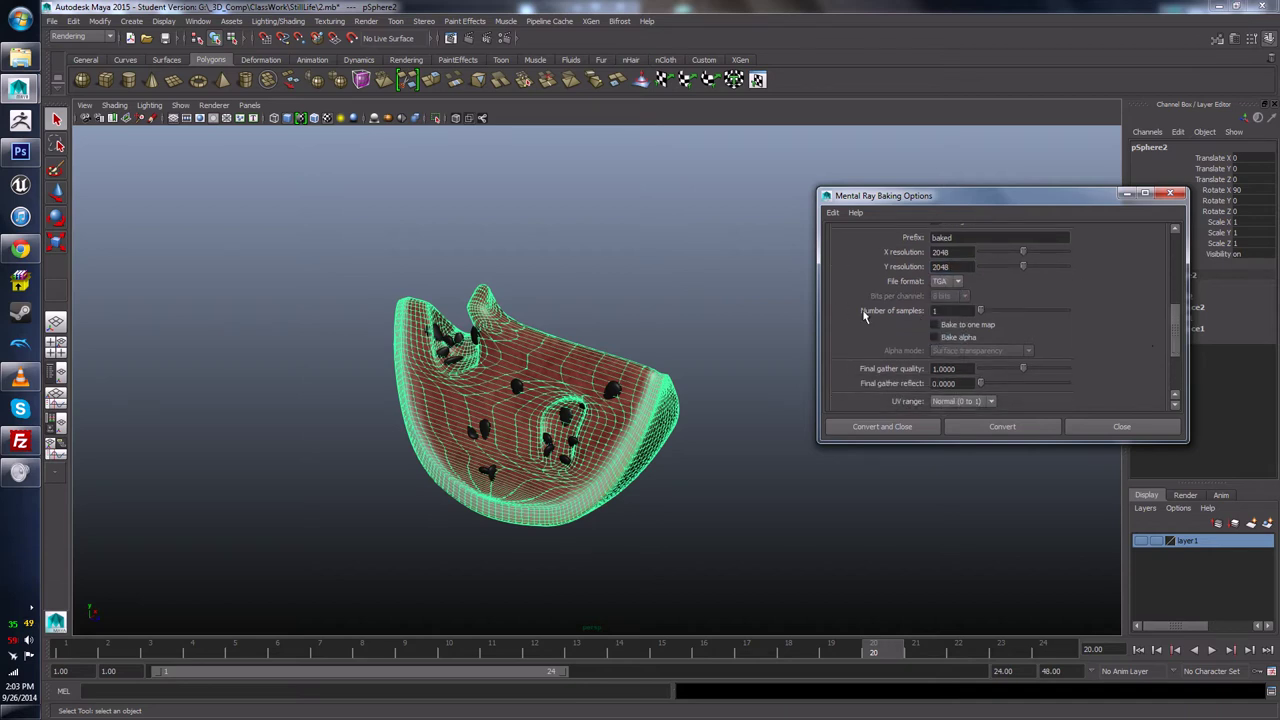
pyautogui.scroll(-2, 963, 334)
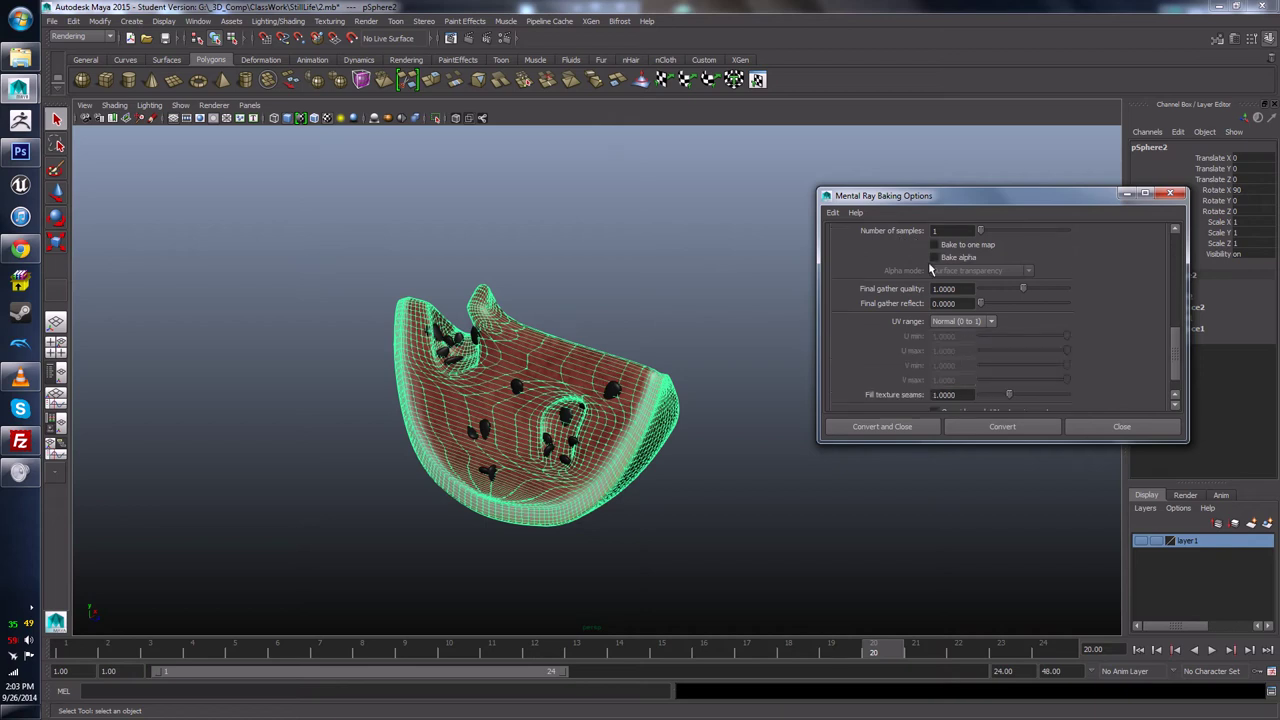
pyautogui.moveTo(945, 196); pyautogui.dragTo(850, 246)
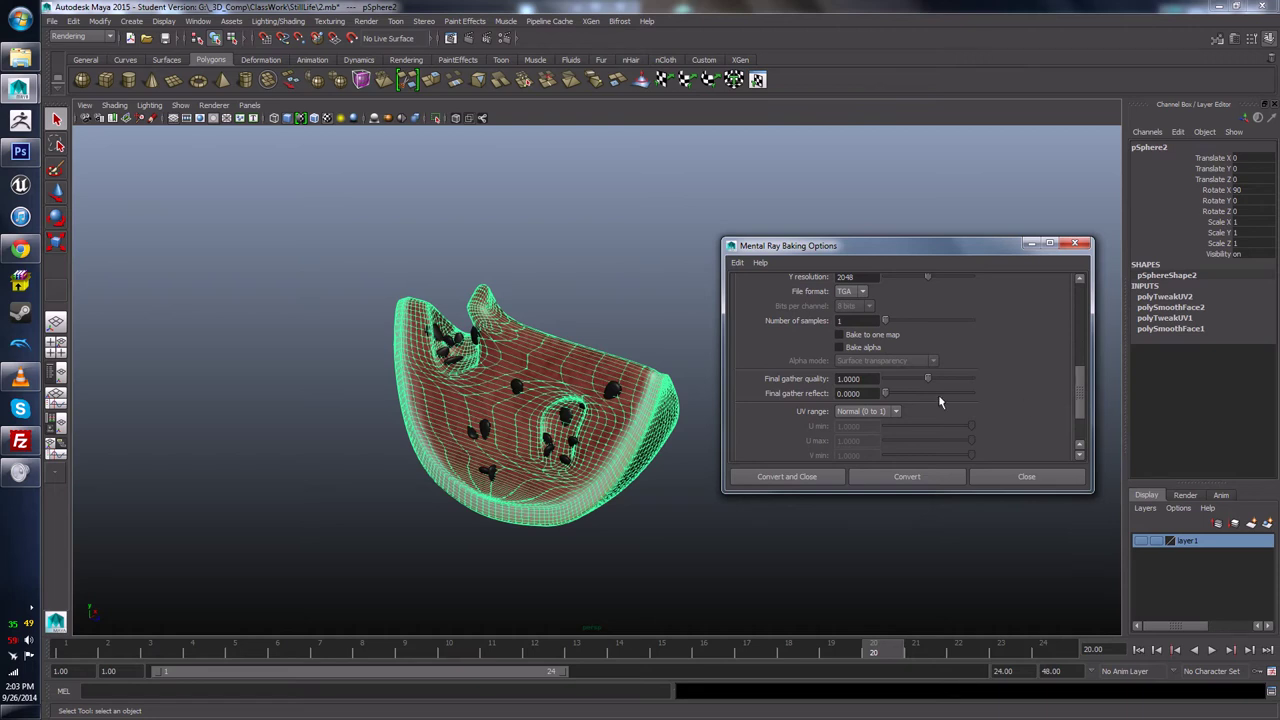
pyautogui.moveTo(1078, 405); pyautogui.dragTo(1081, 413)
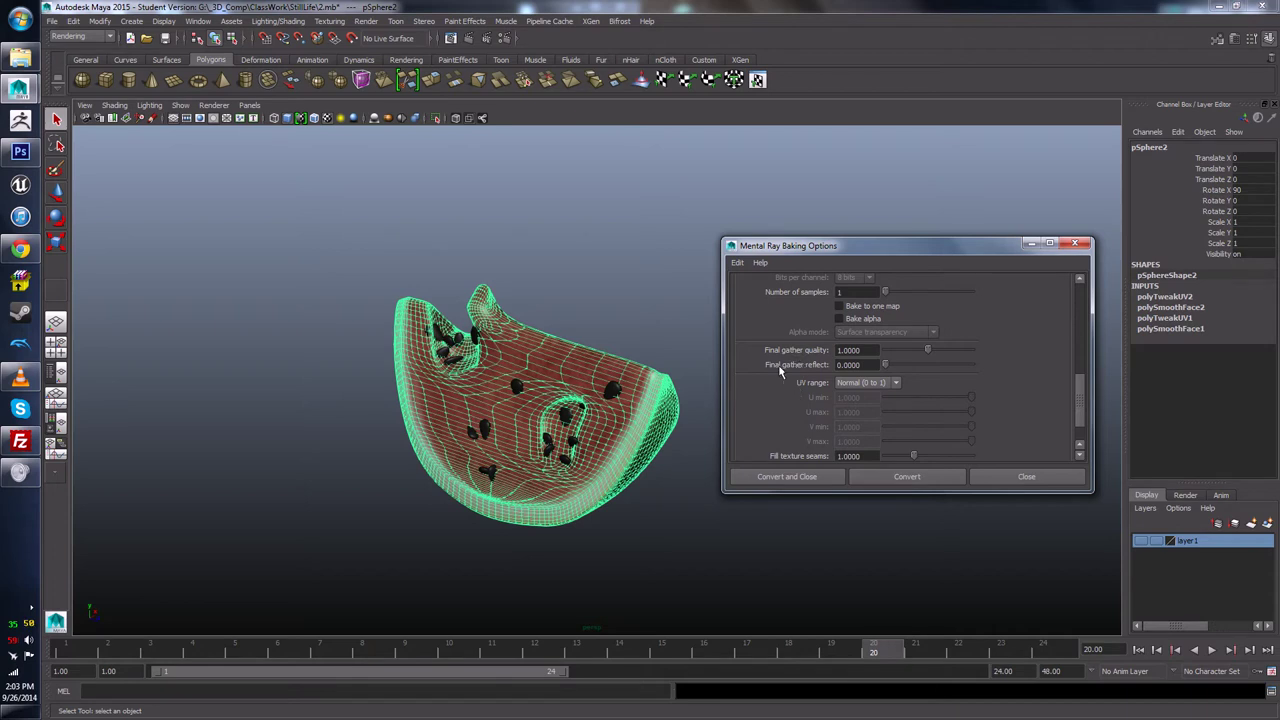
pyautogui.scroll(-2, 812, 347)
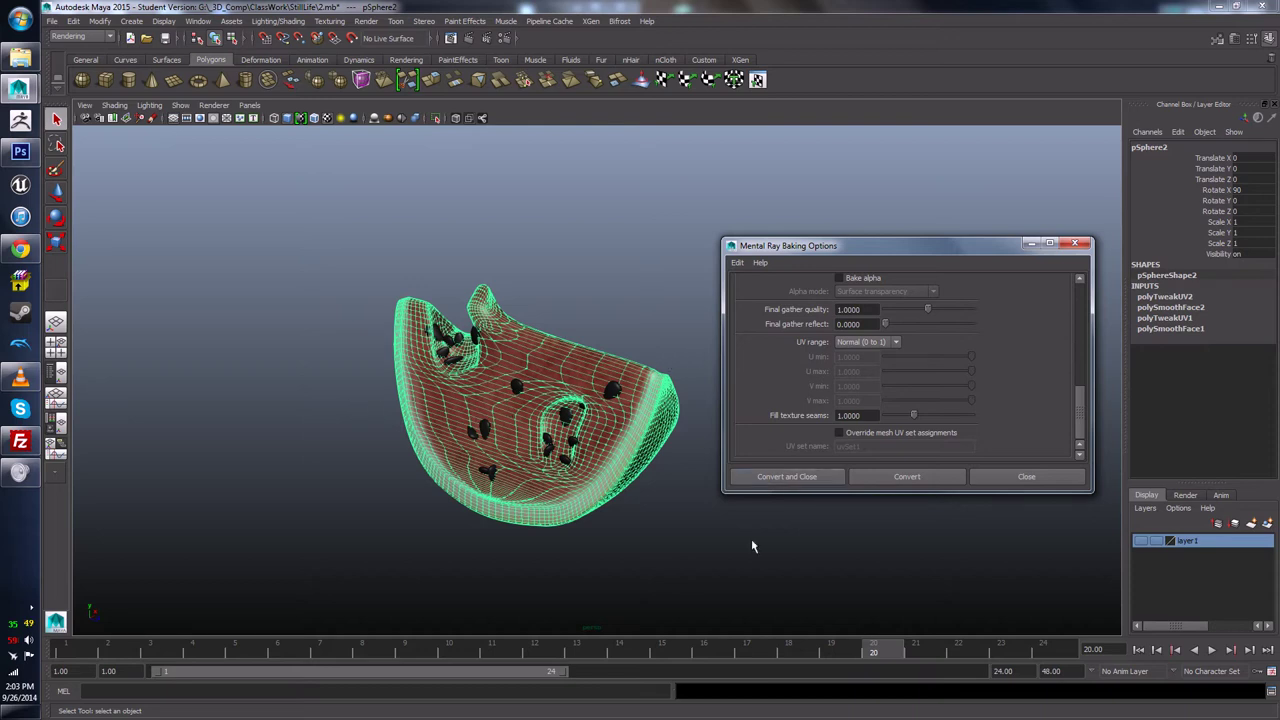
pyautogui.click(907, 476)
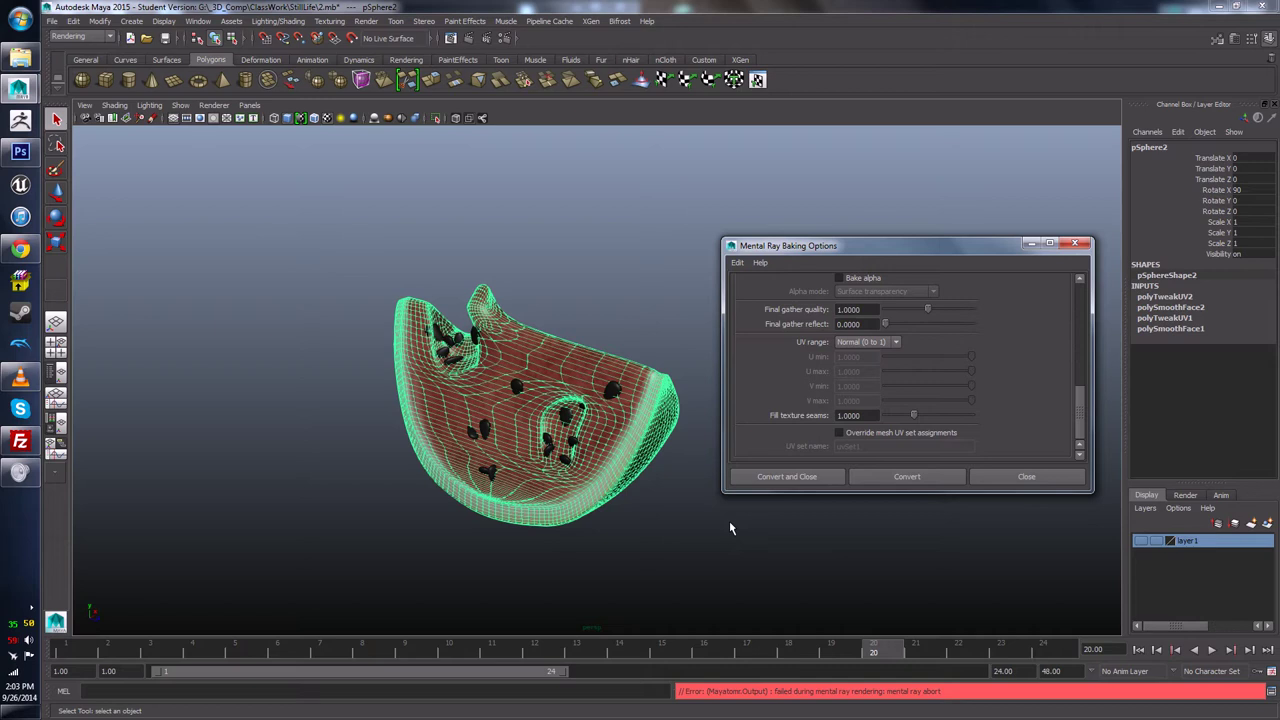
# Step: Deselect the watermelon body and save the scene, accepting the student version notice
pyautogui.click(729, 521)
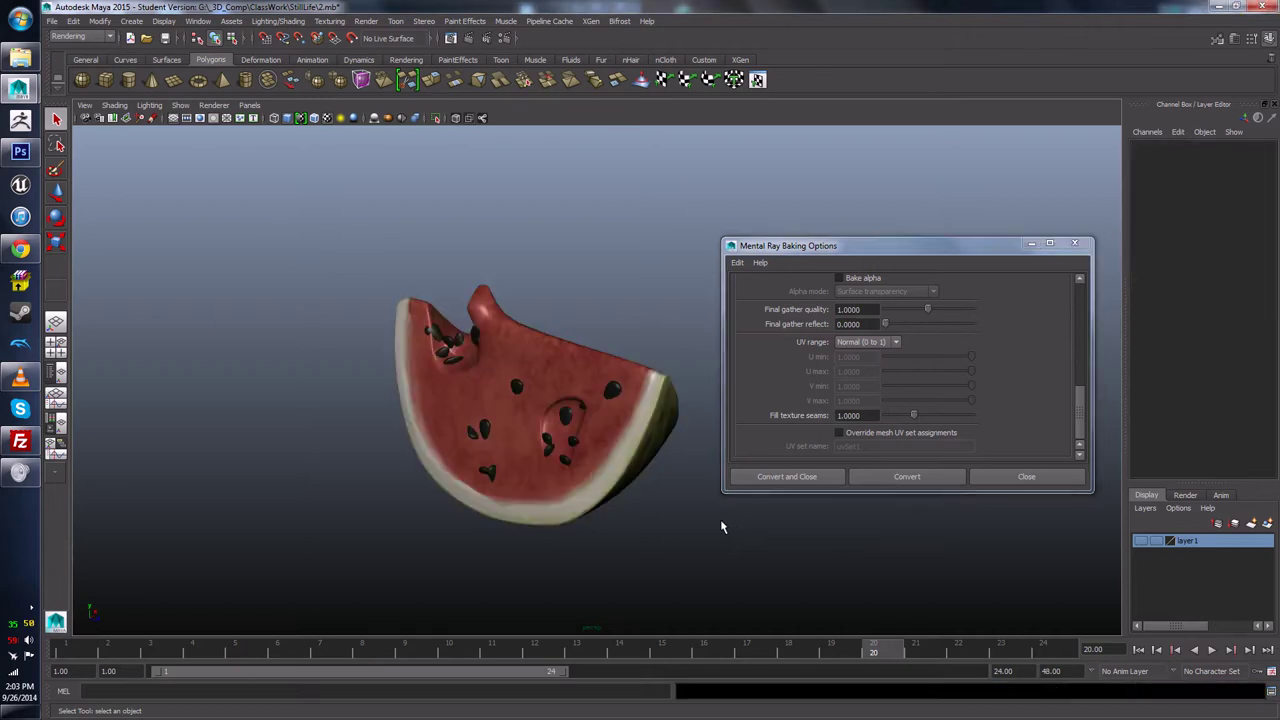
pyautogui.click(601, 490)
pyautogui.keyDown('alt'); pyautogui.moveTo(660, 552); pyautogui.dragTo(638, 493); pyautogui.keyUp('alt')
pyautogui.click(646, 501)
pyautogui.scroll(2, 646, 501)
pyautogui.scroll(-1, 622, 505)
pyautogui.hotkey('ctrl', 's')
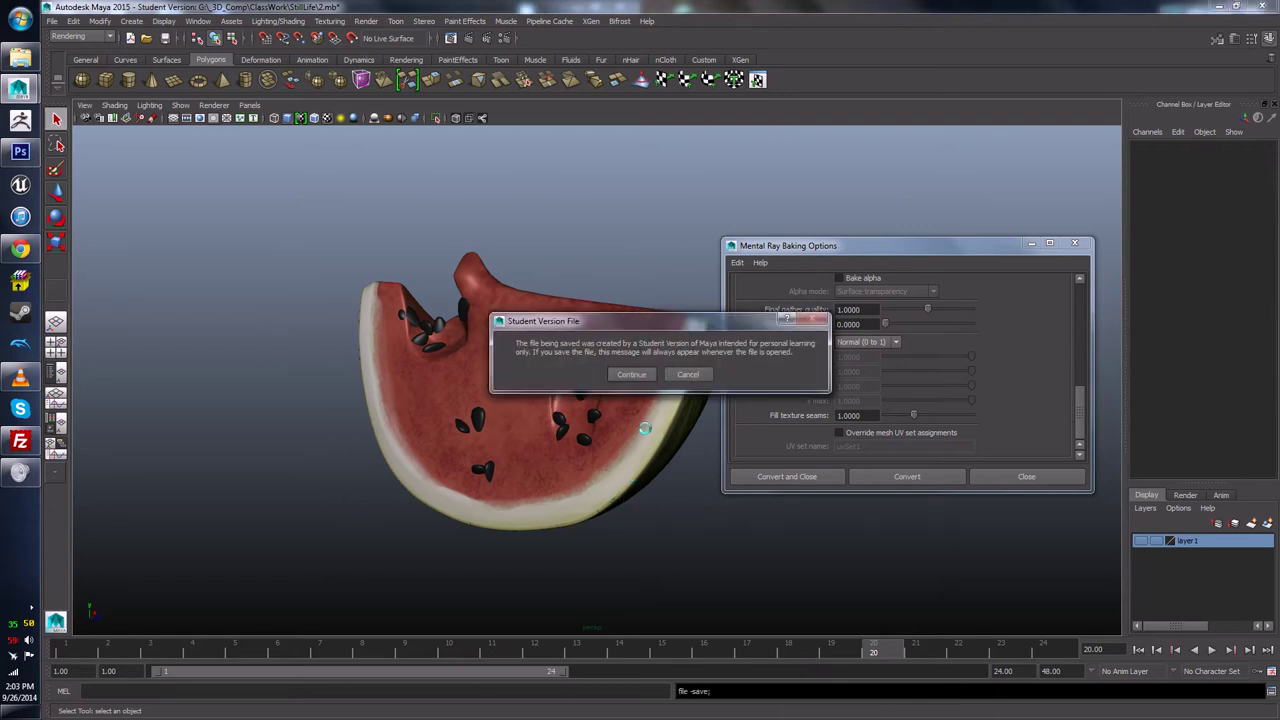
pyautogui.click(625, 371)
# Step: Close the Mental Ray Baking Options and quit Maya, saving the changes to 2.mb
pyautogui.keyDown('alt'); pyautogui.moveTo(580, 492); pyautogui.dragTo(557, 481); pyautogui.keyUp('alt')
pyautogui.keyDown('alt'); pyautogui.moveTo(557, 481); pyautogui.dragTo(447, 508, button='middle'); pyautogui.keyUp('alt')
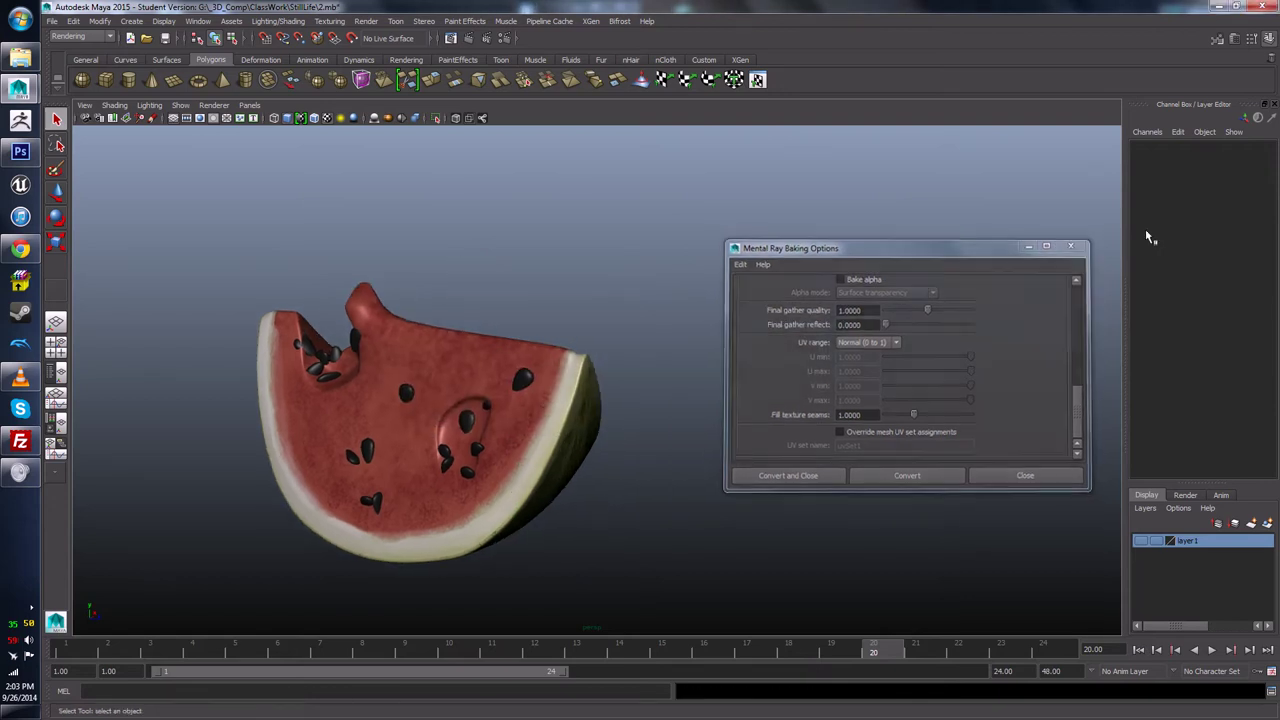
pyautogui.click(1075, 243)
pyautogui.click(1262, 6)
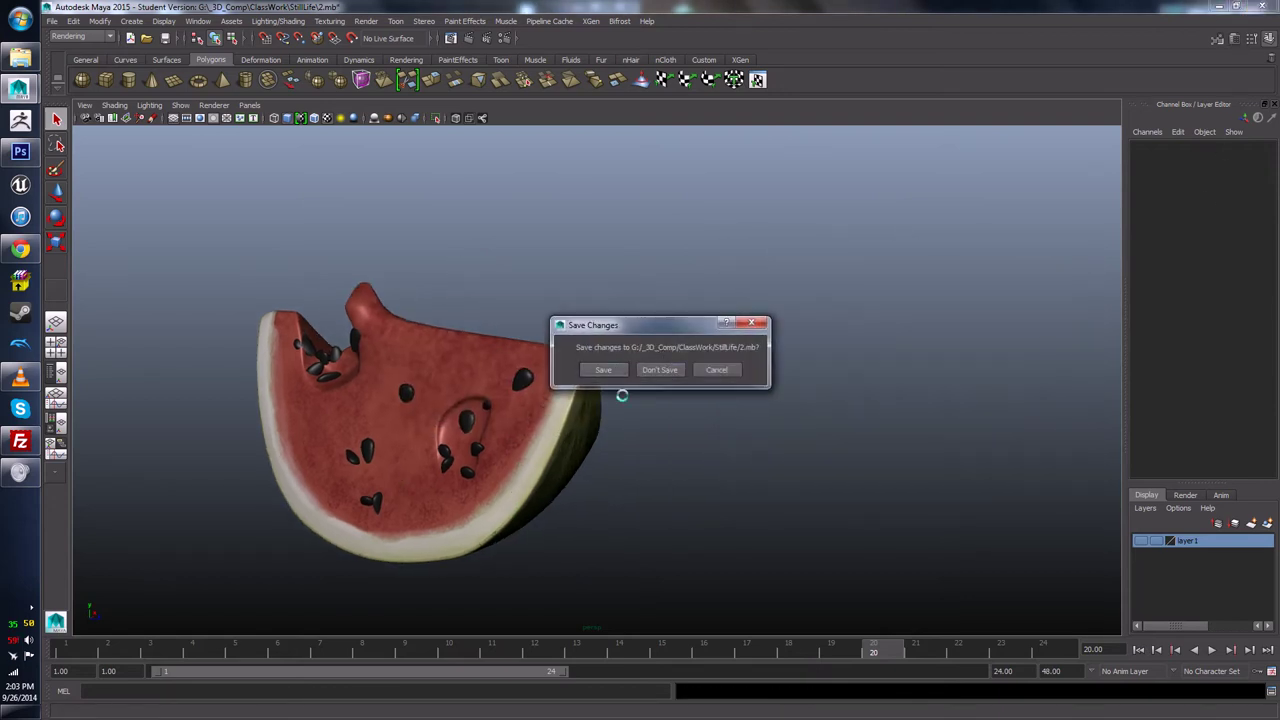
pyautogui.press('Return')
pyautogui.click(626, 374)
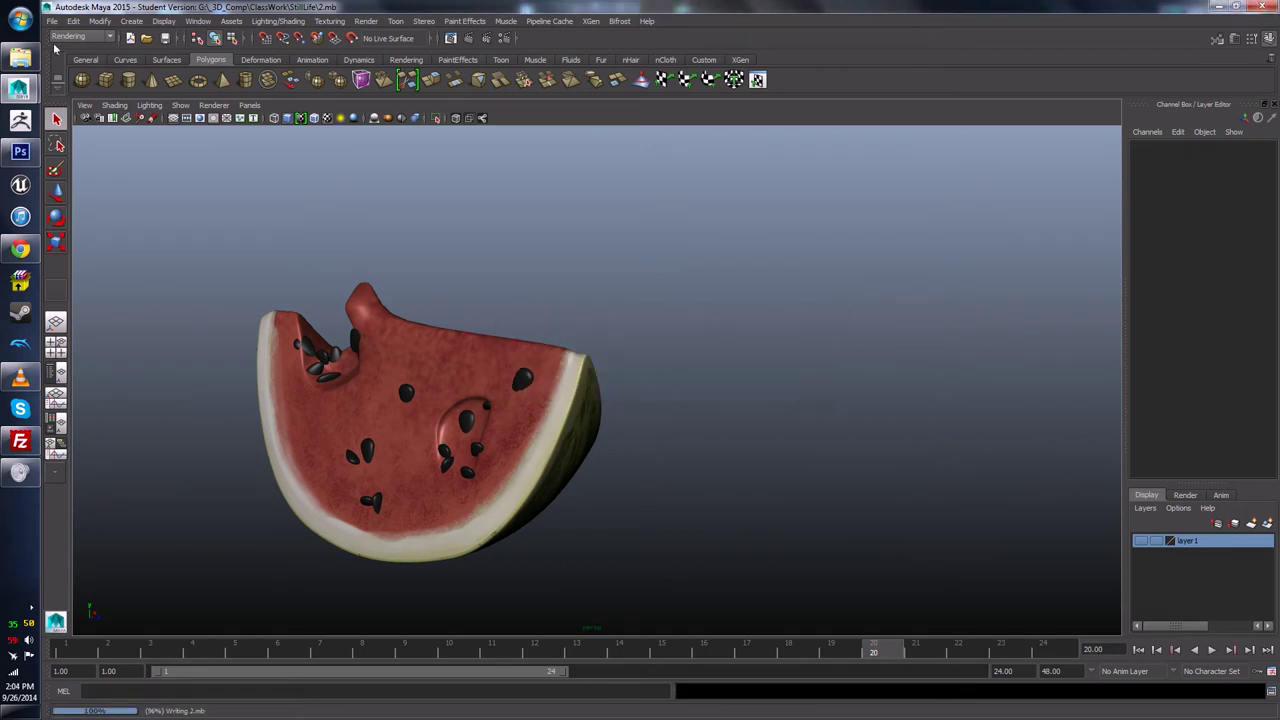
# Step: Switch to Windows Explorer and move everything inside Maya's 2015-x64 prefs folder to the Recycle Bin
pyautogui.click(20, 57)
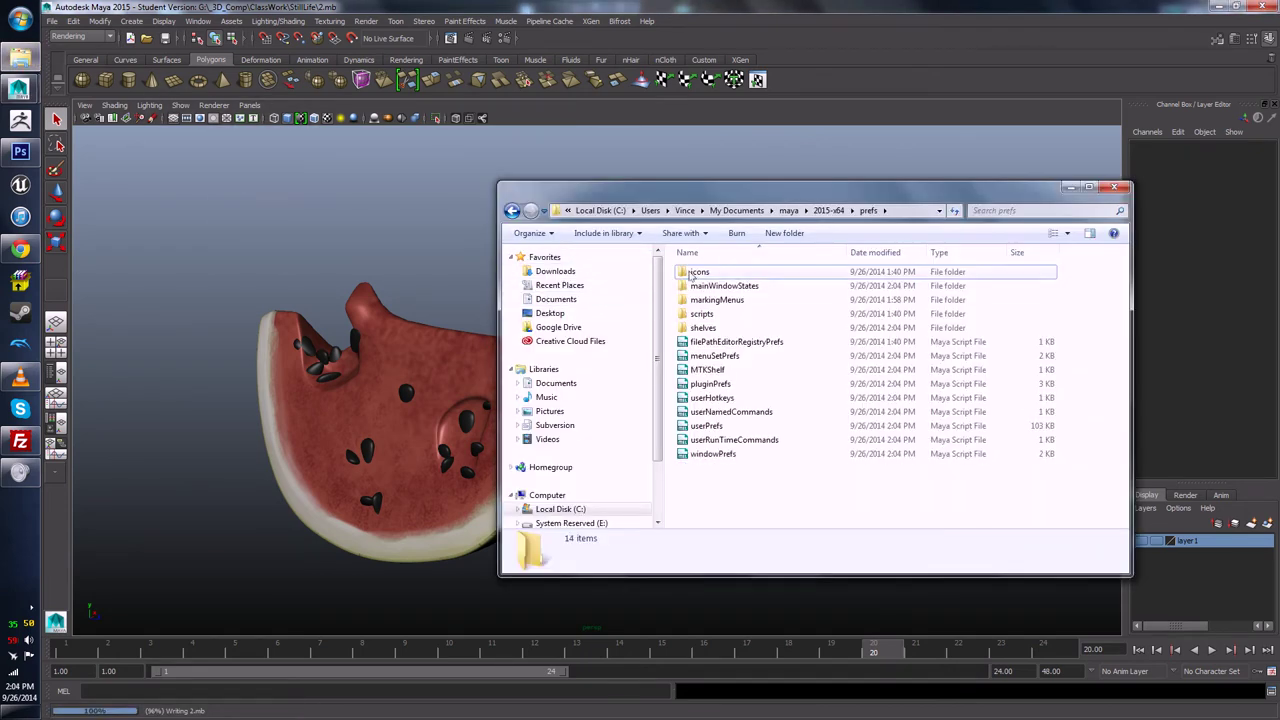
pyautogui.press('BackSpace')
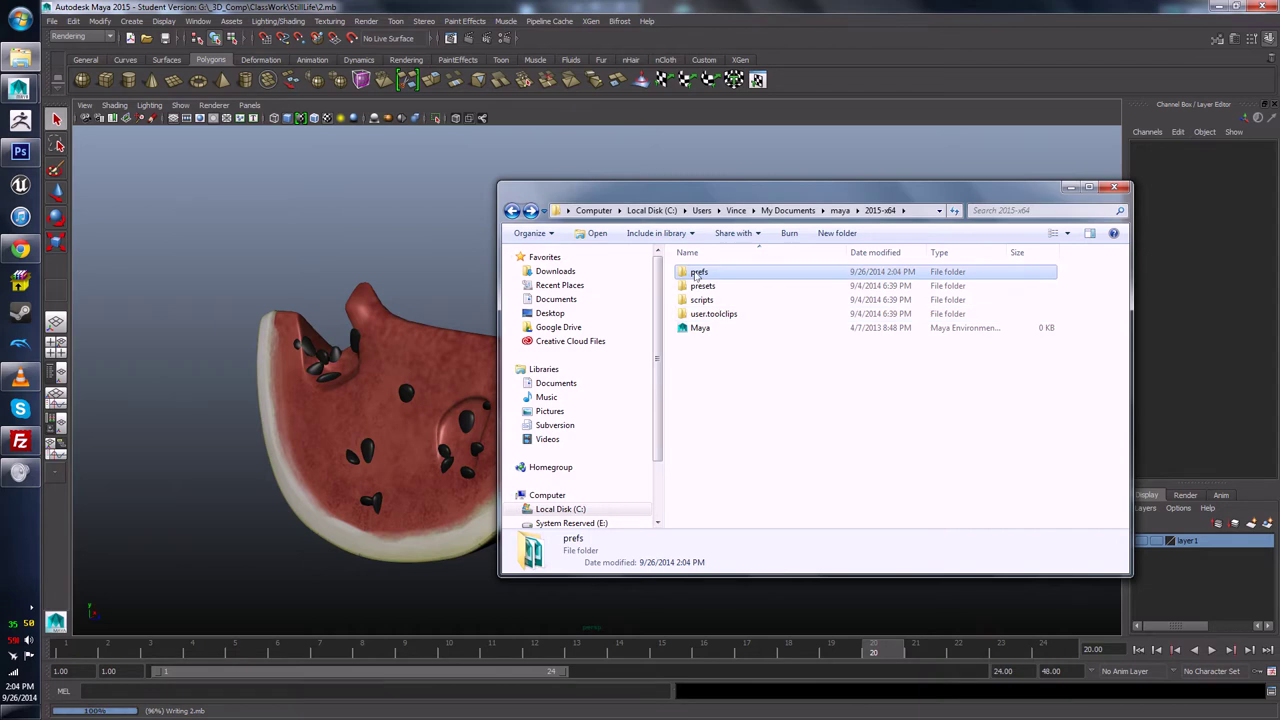
pyautogui.doubleClick(697, 275)
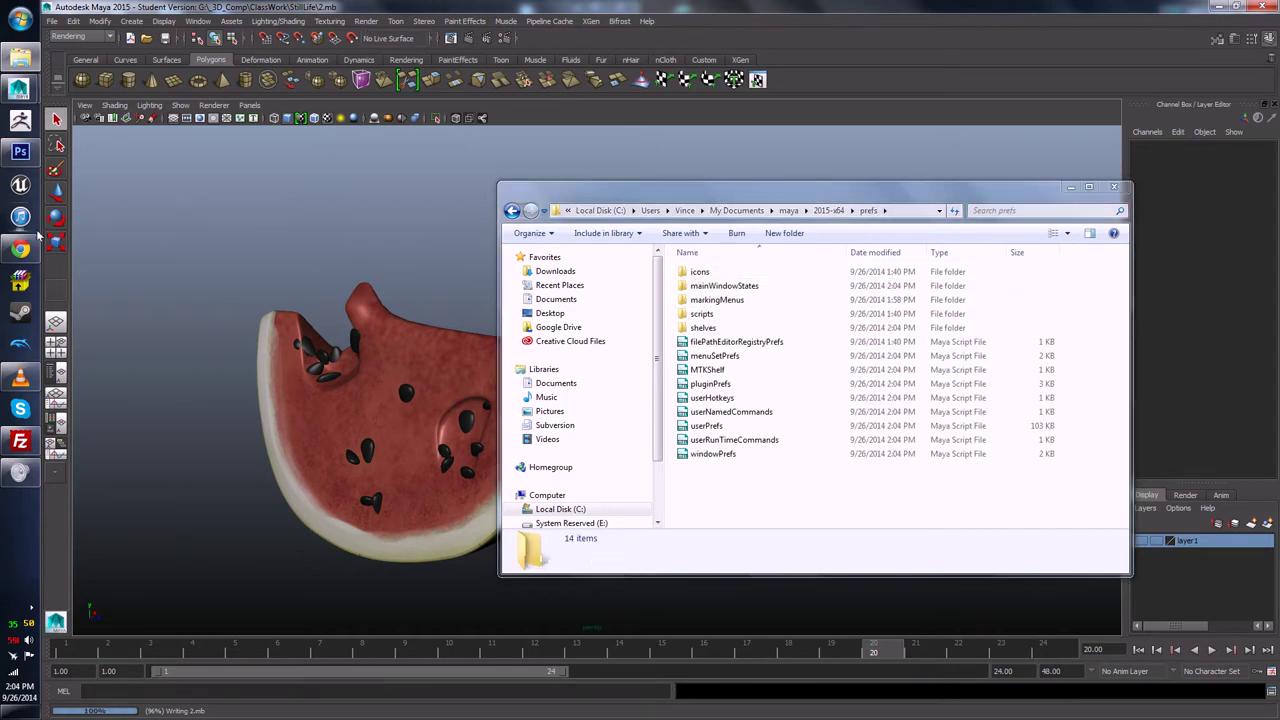
pyautogui.moveTo(794, 478); pyautogui.dragTo(631, 176)
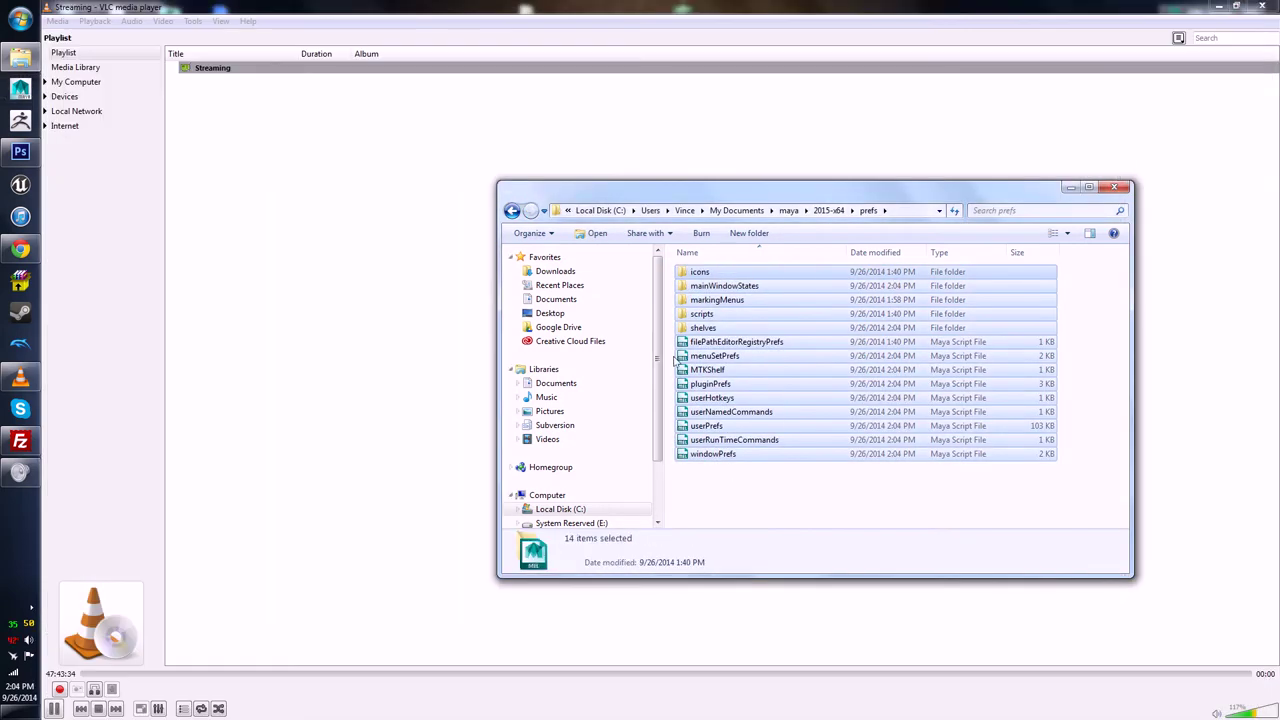
pyautogui.press('Delete')
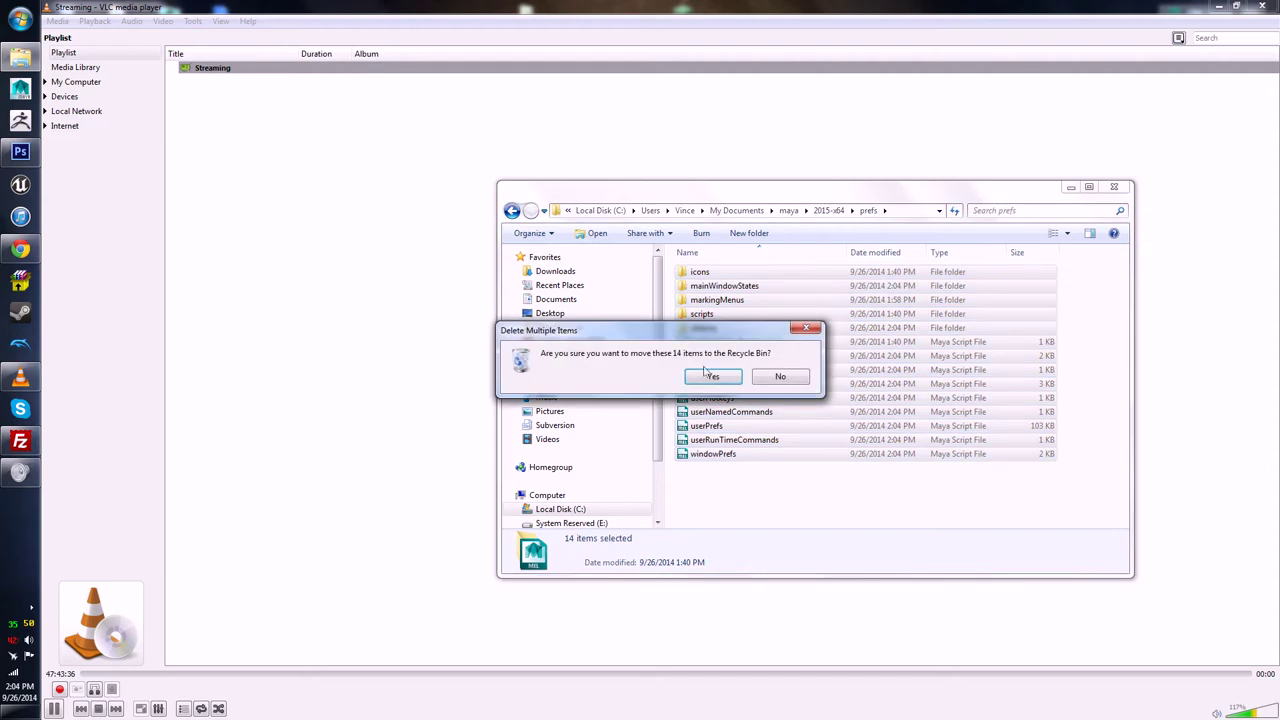
pyautogui.click(712, 376)
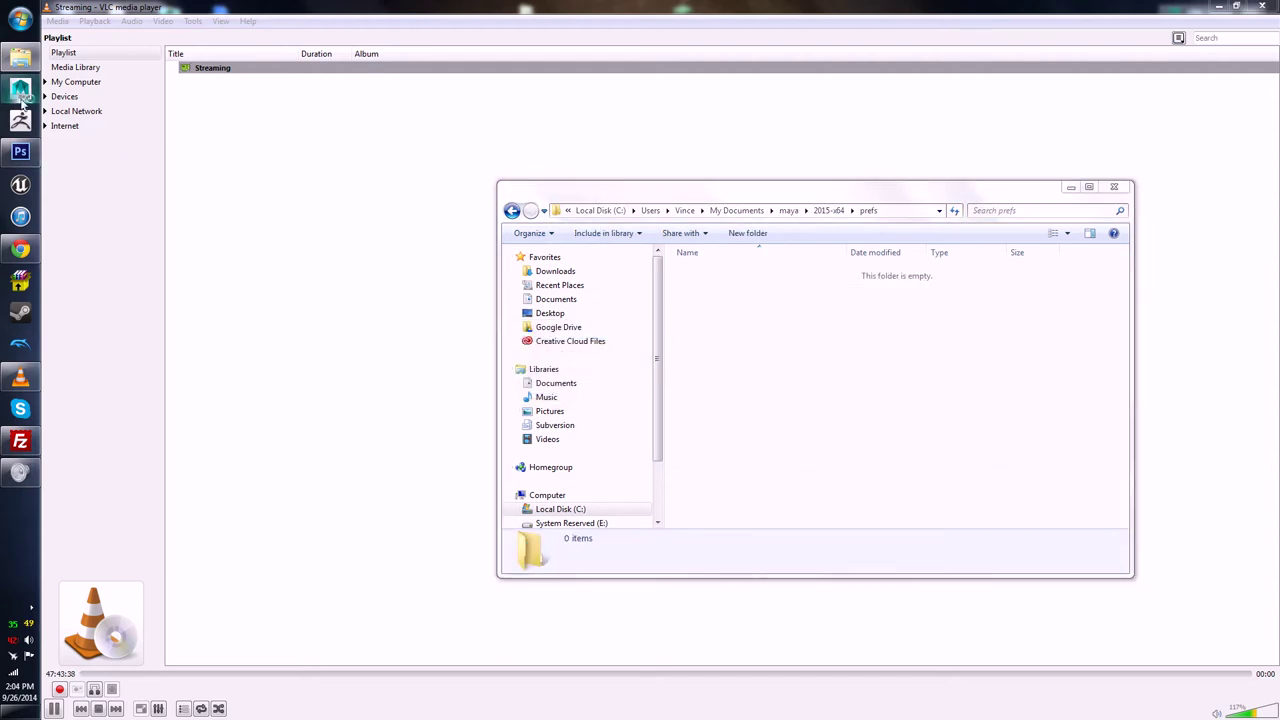
# Step: Relaunch Maya, check the contents of the prefs folder while it loads, and minimize the folder window
pyautogui.click(21, 98)
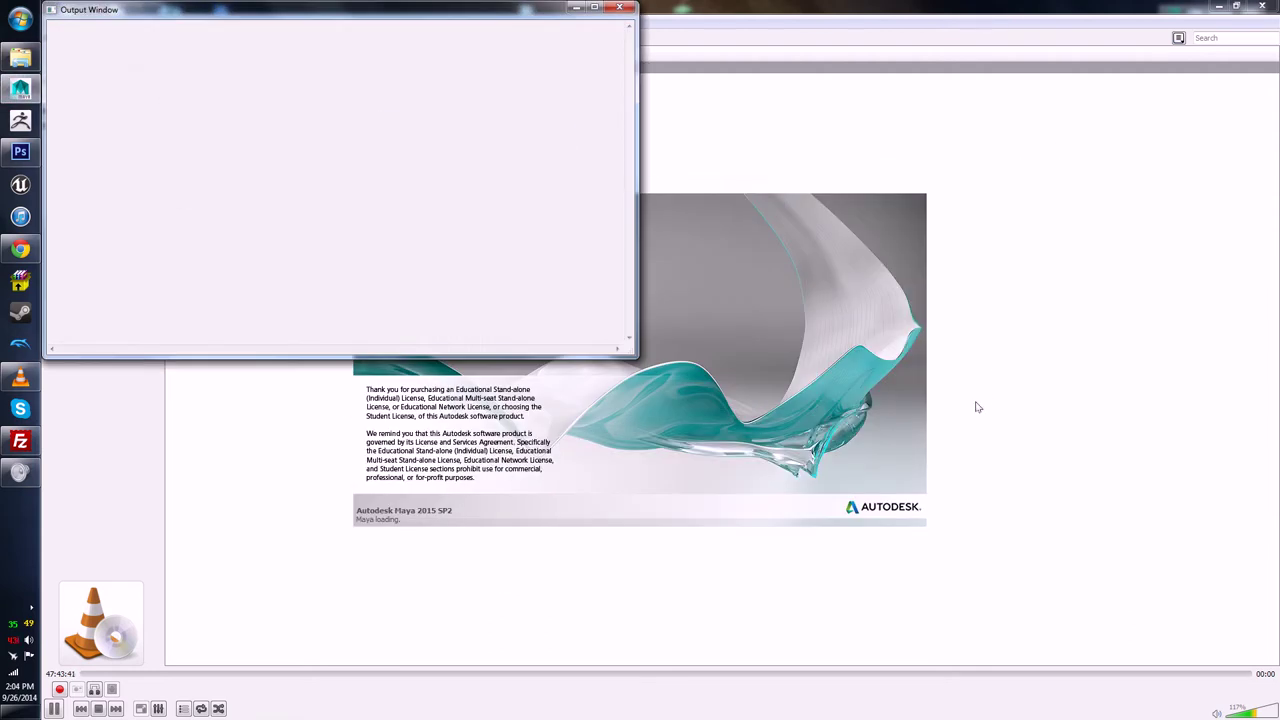
pyautogui.click(21, 57)
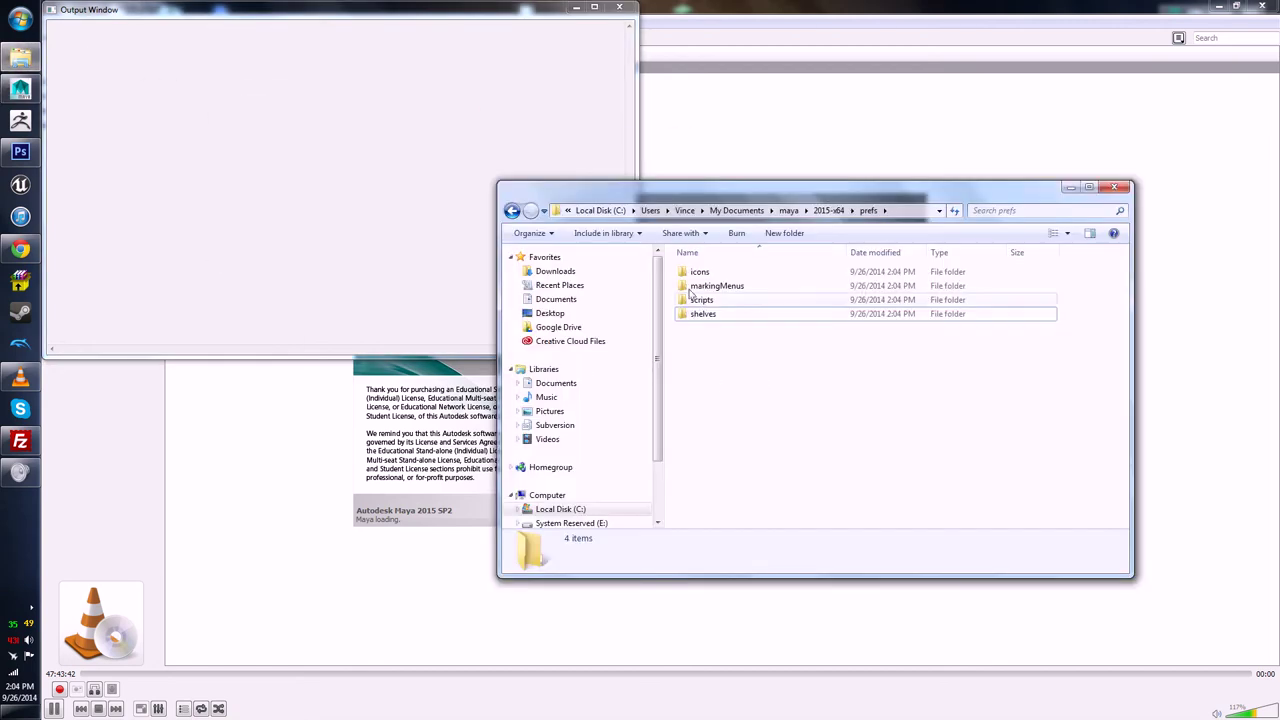
pyautogui.click(1070, 187)
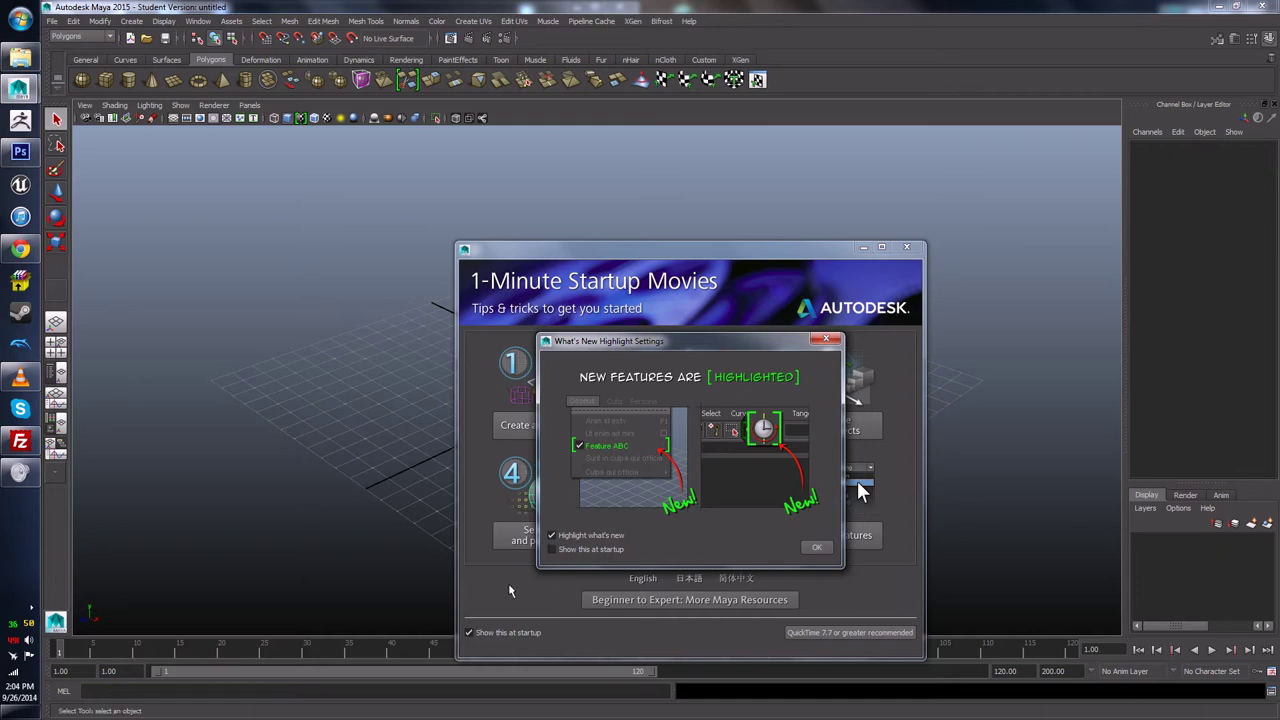
# Step: Dismiss the What's New Highlight Settings and the 1-Minute Startup Movies, with the movies no longer shown at startup
pyautogui.click(812, 549)
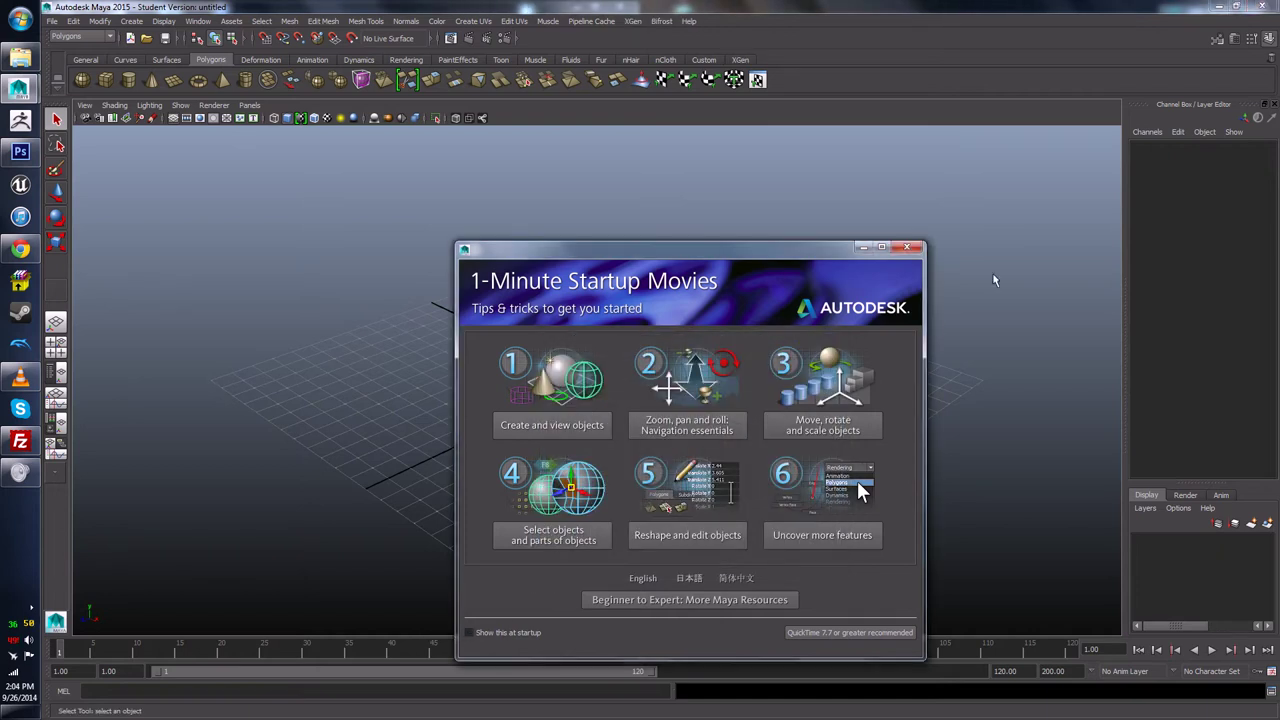
pyautogui.click(906, 247)
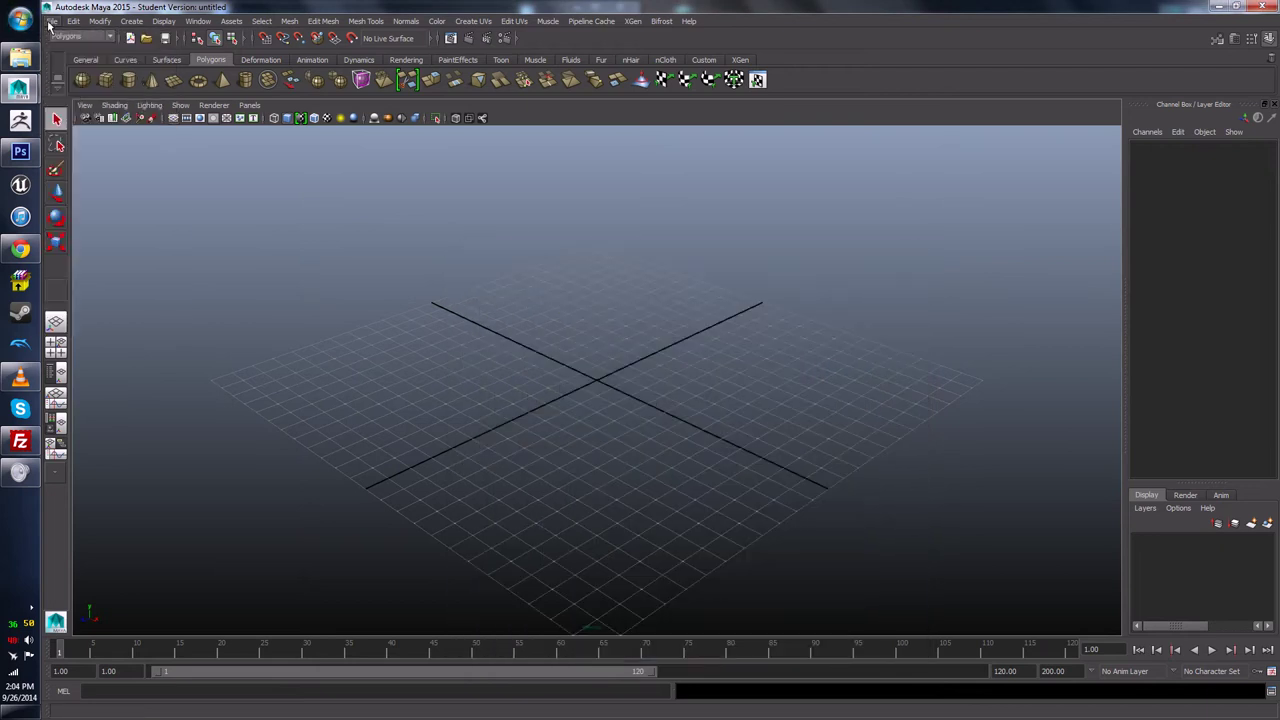
# Step: Open the scene 2.mb from the G:\_3D_Comp\ClassWork\StillLife folder
pyautogui.click(51, 21)
pyautogui.click(75, 53)
pyautogui.click(340, 213)
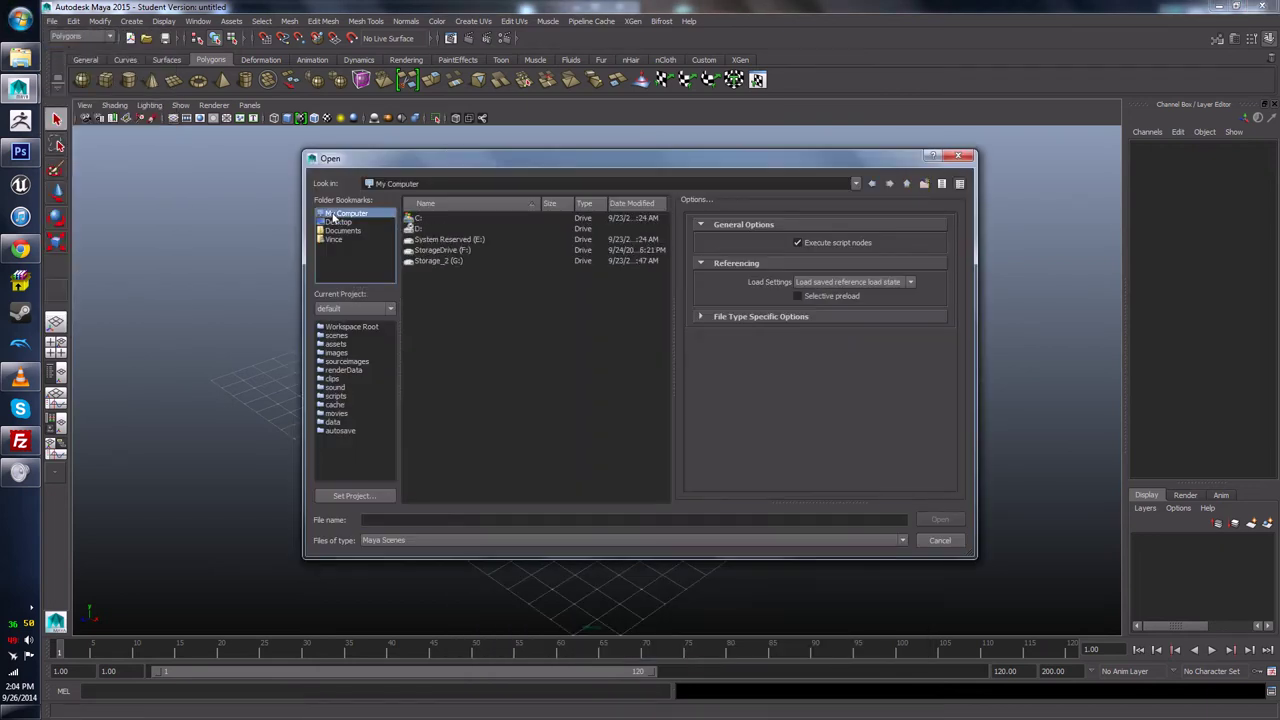
pyautogui.doubleClick(429, 261)
pyautogui.doubleClick(430, 218)
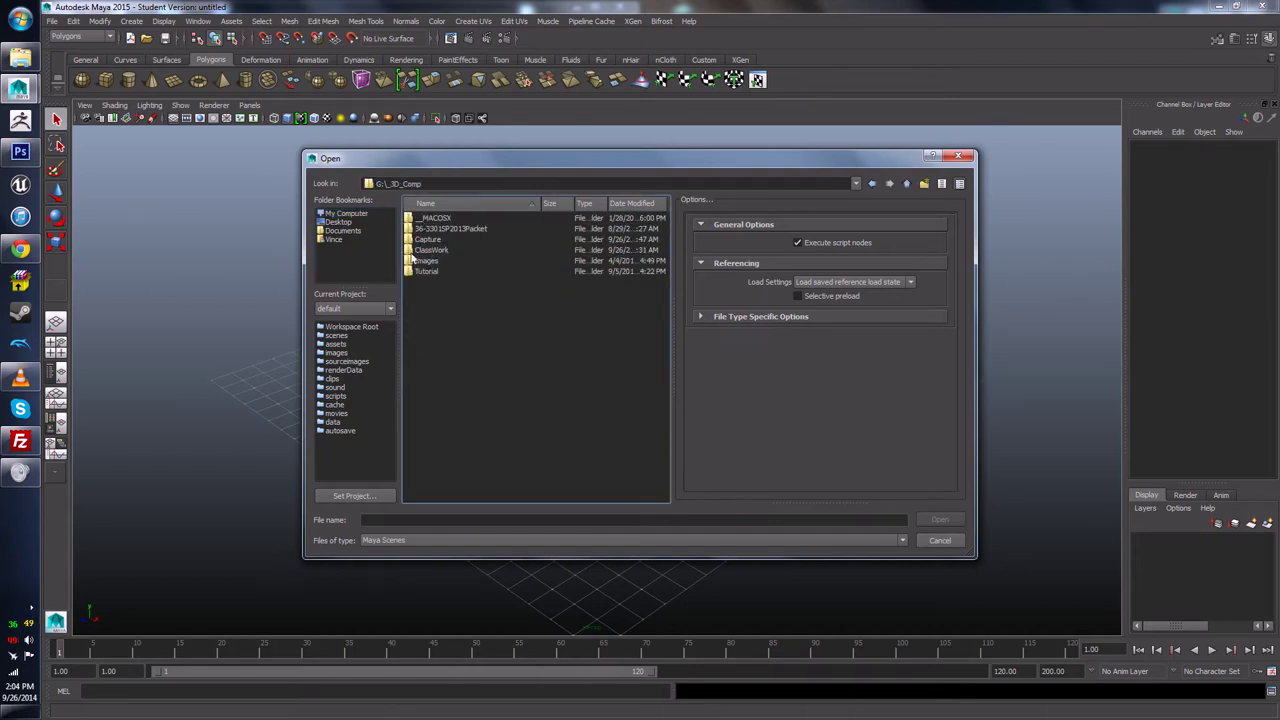
pyautogui.doubleClick(432, 250)
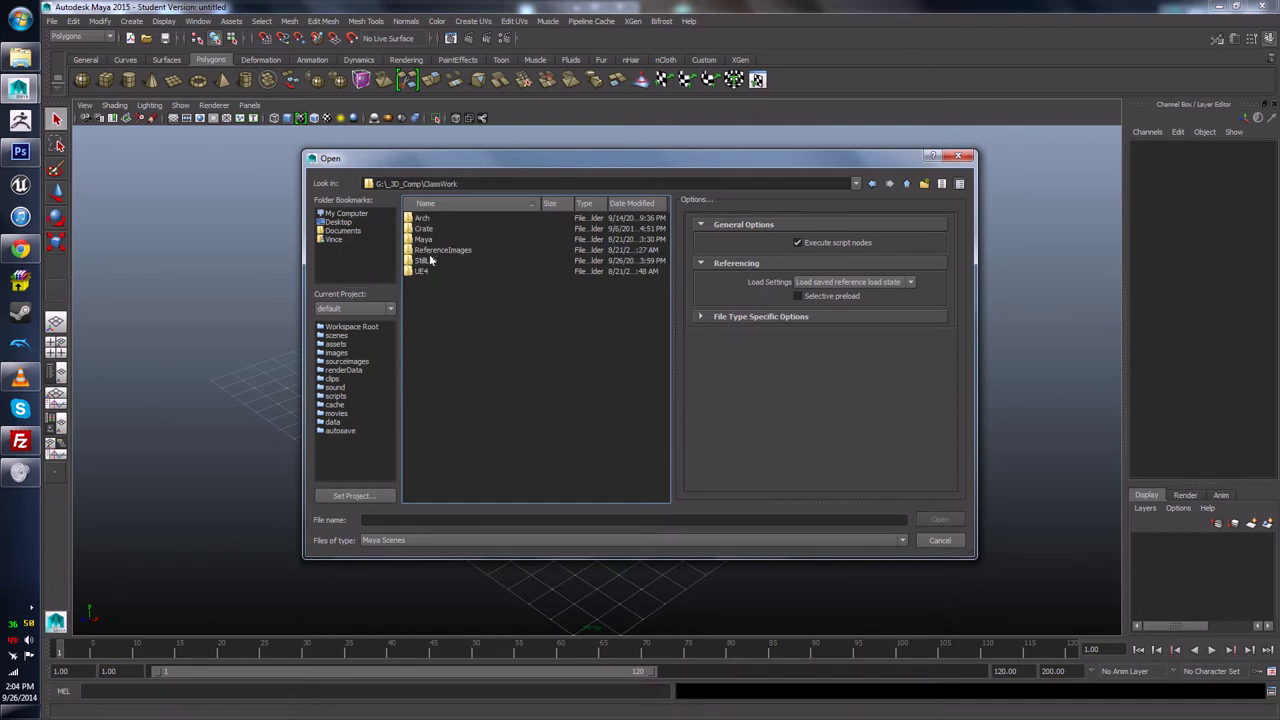
pyautogui.doubleClick(425, 260)
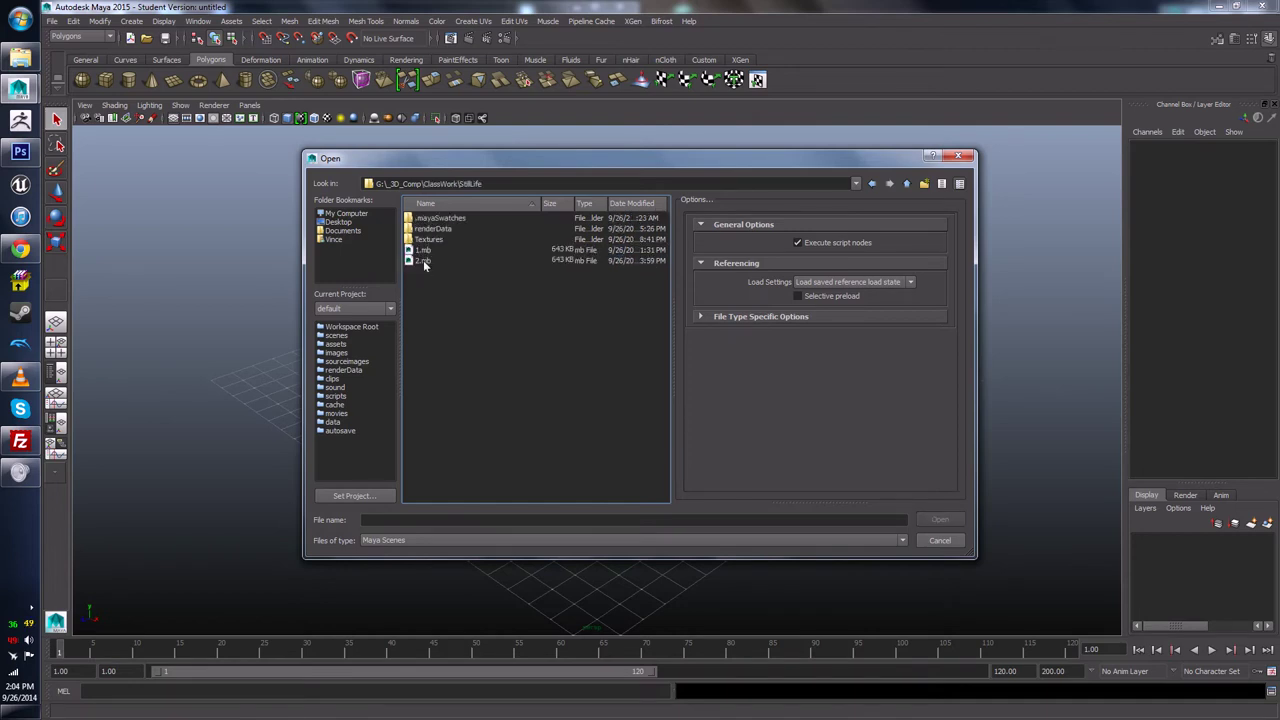
pyautogui.doubleClick(450, 257)
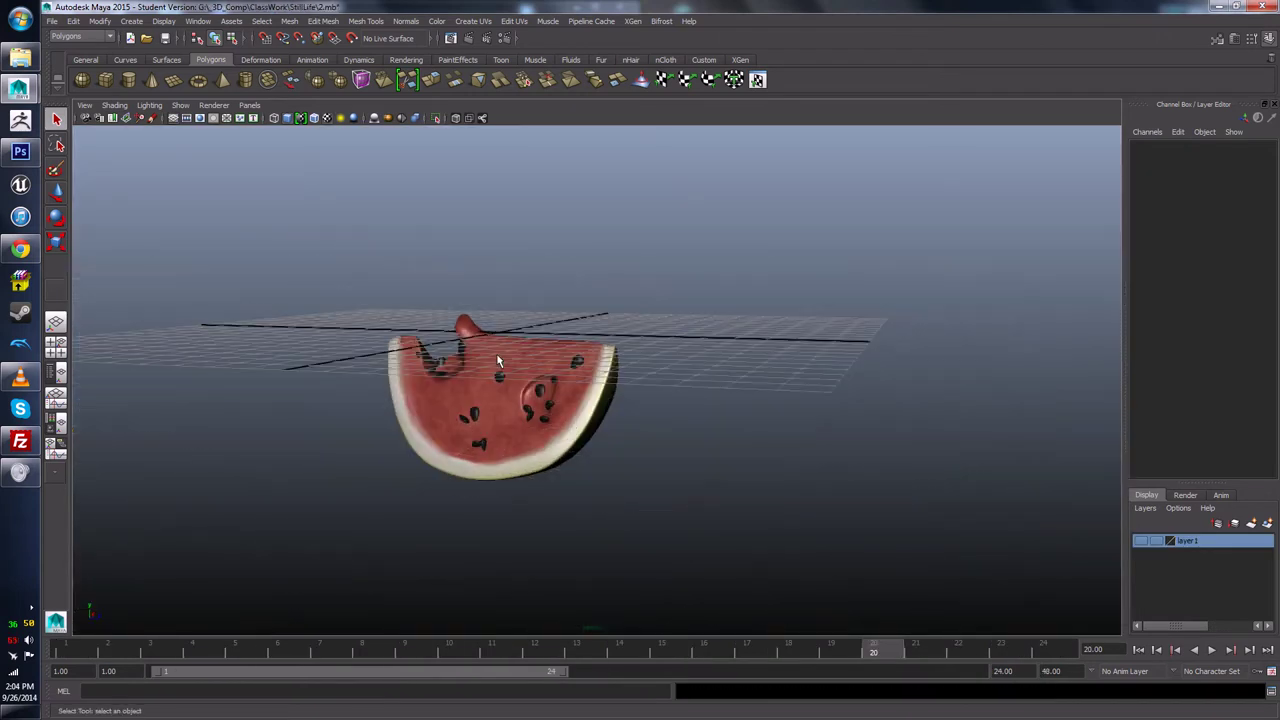
# Step: Select the watermelon slice, switch to the Rendering menu set and open the Batch Bake (mental ray) options beside the model
pyautogui.click(497, 362)
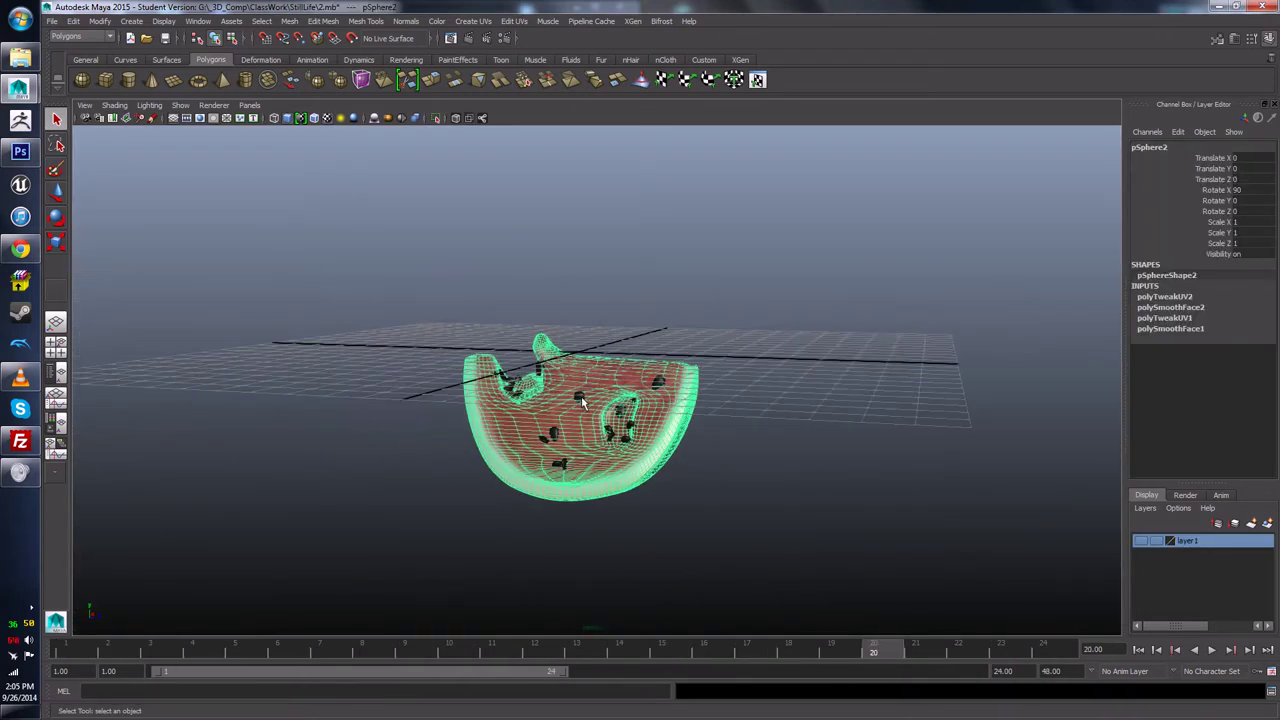
pyautogui.press('f')
pyautogui.click(261, 21)
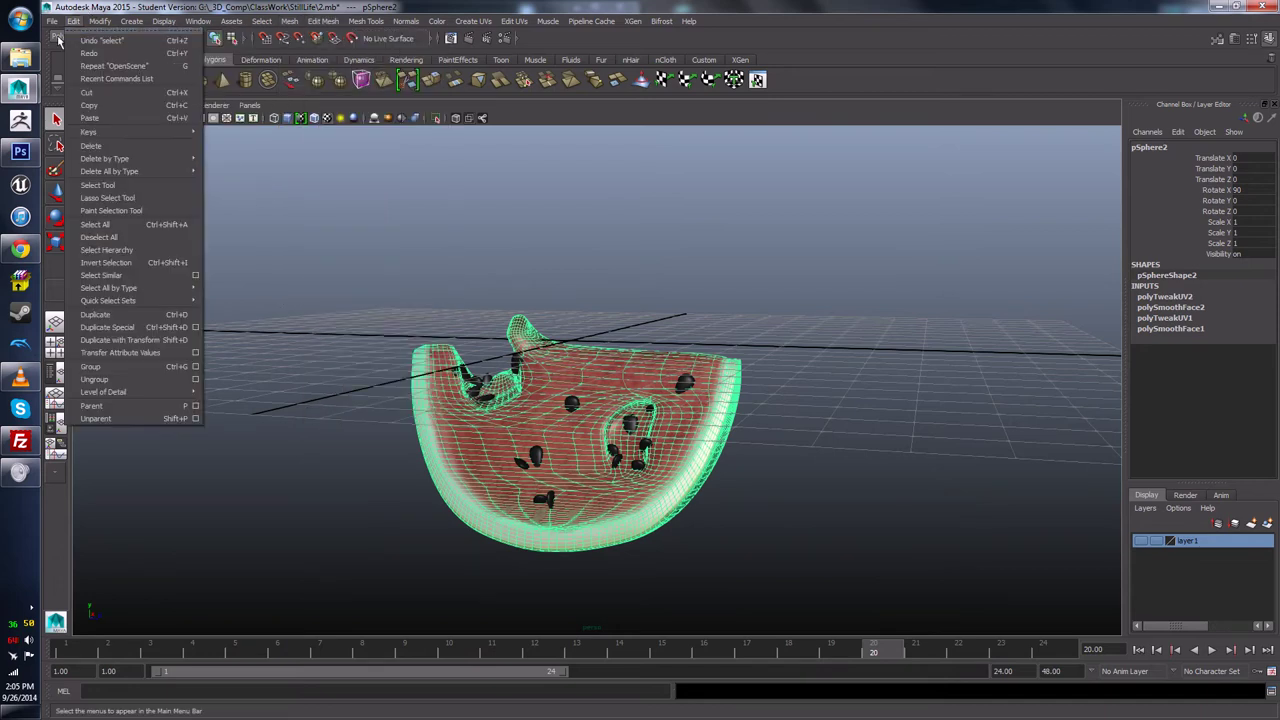
pyautogui.click(80, 37)
pyautogui.click(68, 83)
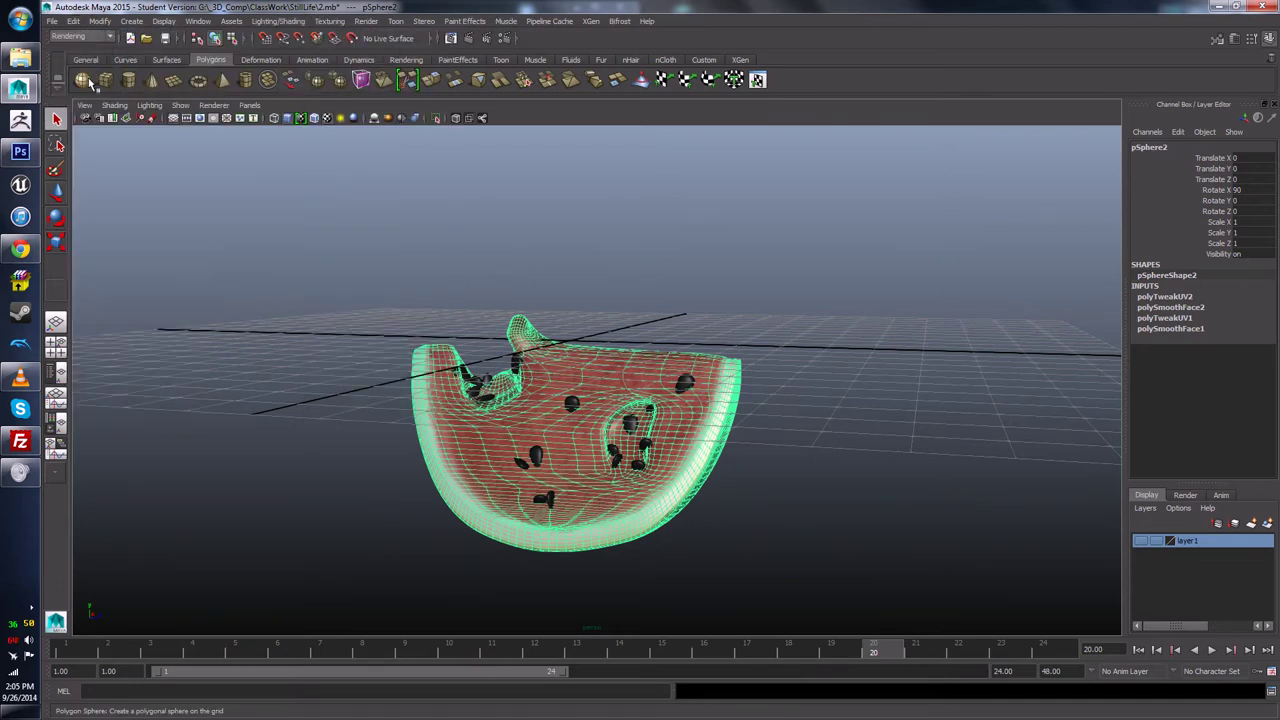
pyautogui.click(278, 21)
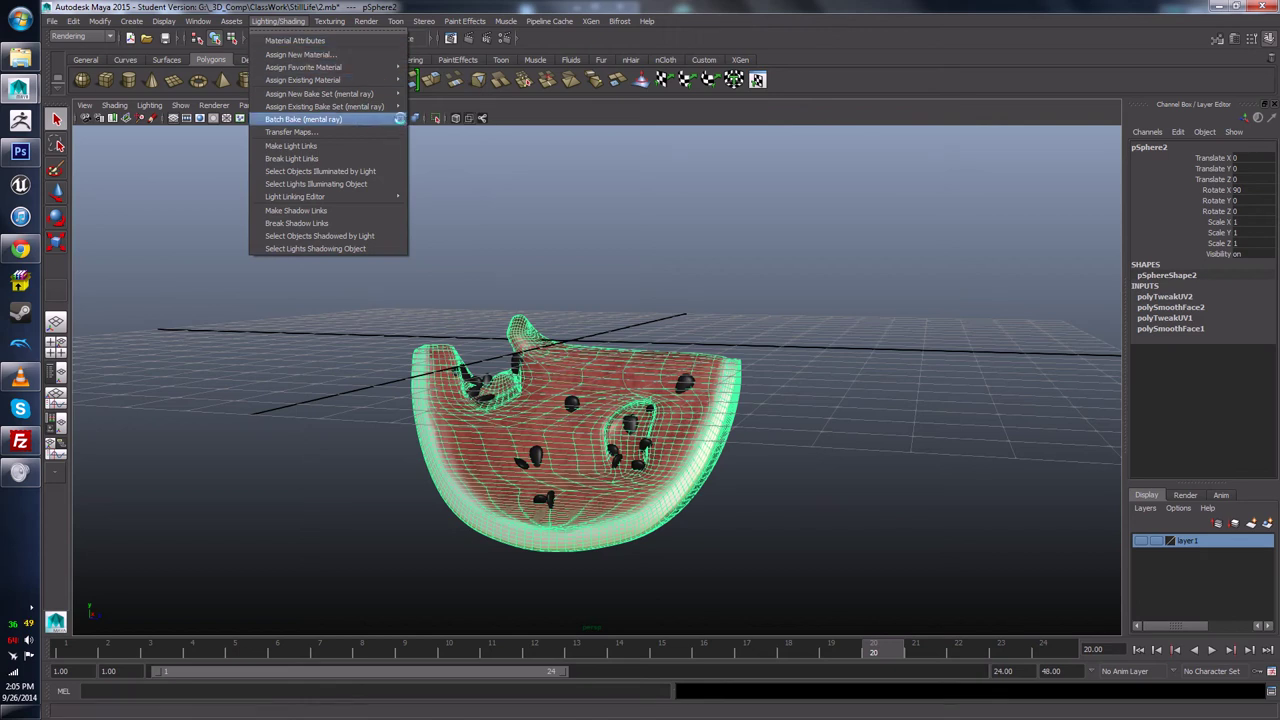
pyautogui.click(400, 119)
pyautogui.moveTo(635, 256); pyautogui.dragTo(947, 235)
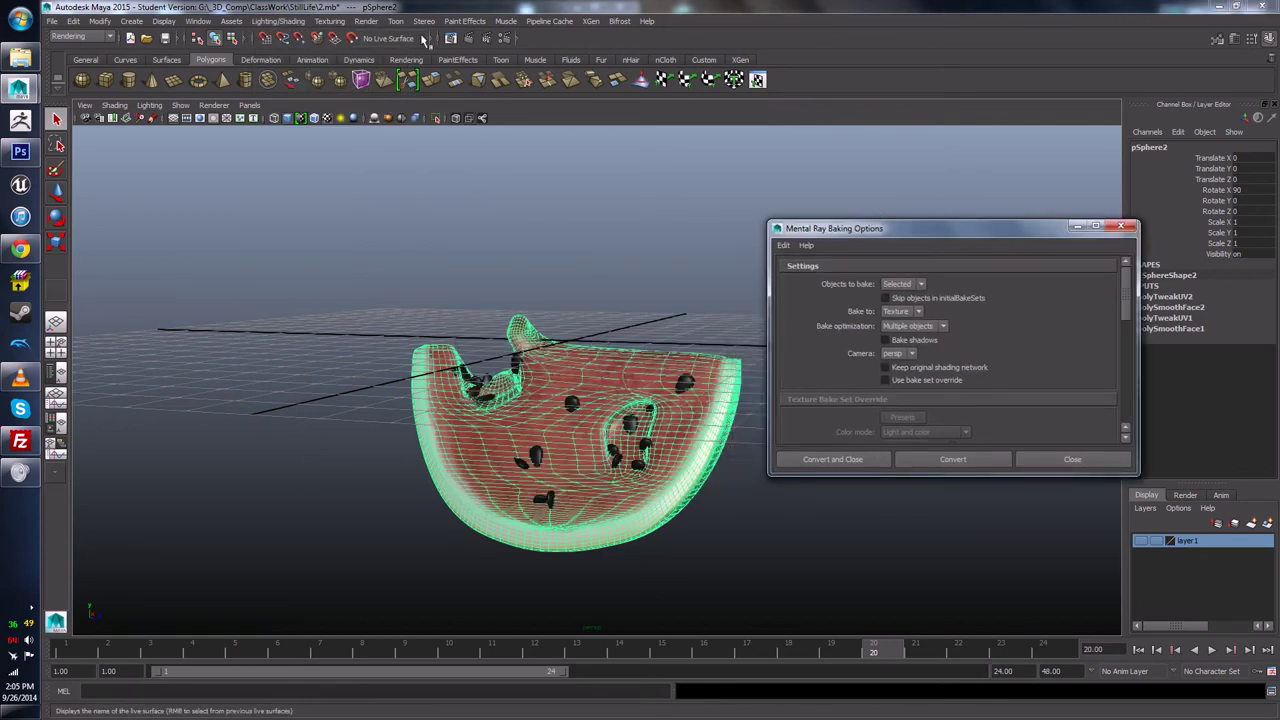
# Step: Set the renderer to mental ray in the Render Settings and close them
pyautogui.click(485, 119)
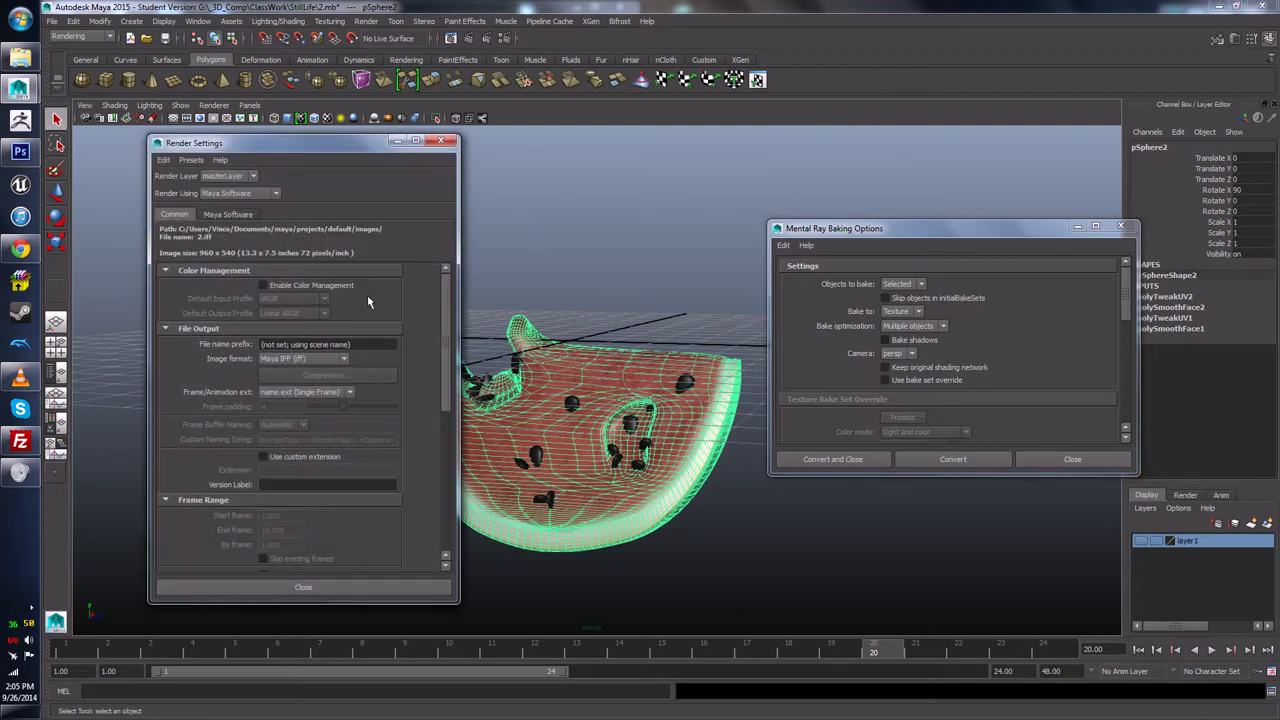
pyautogui.click(214, 194)
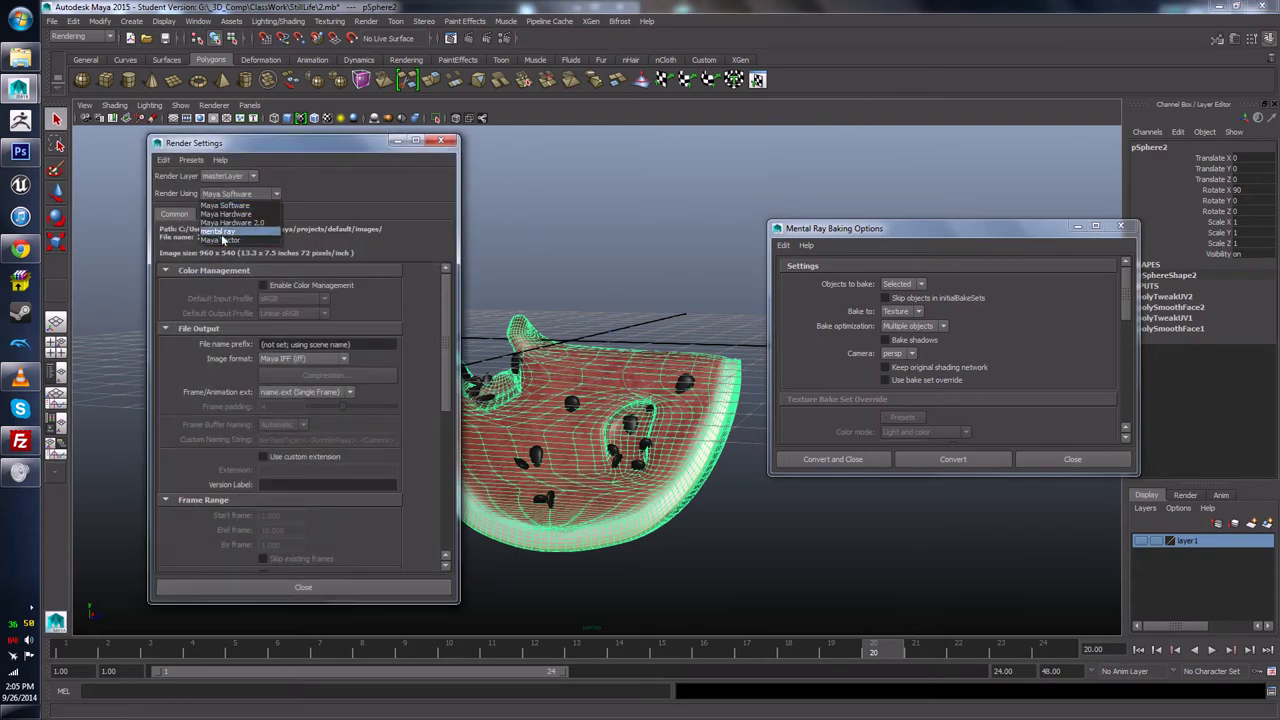
pyautogui.click(219, 231)
pyautogui.click(441, 140)
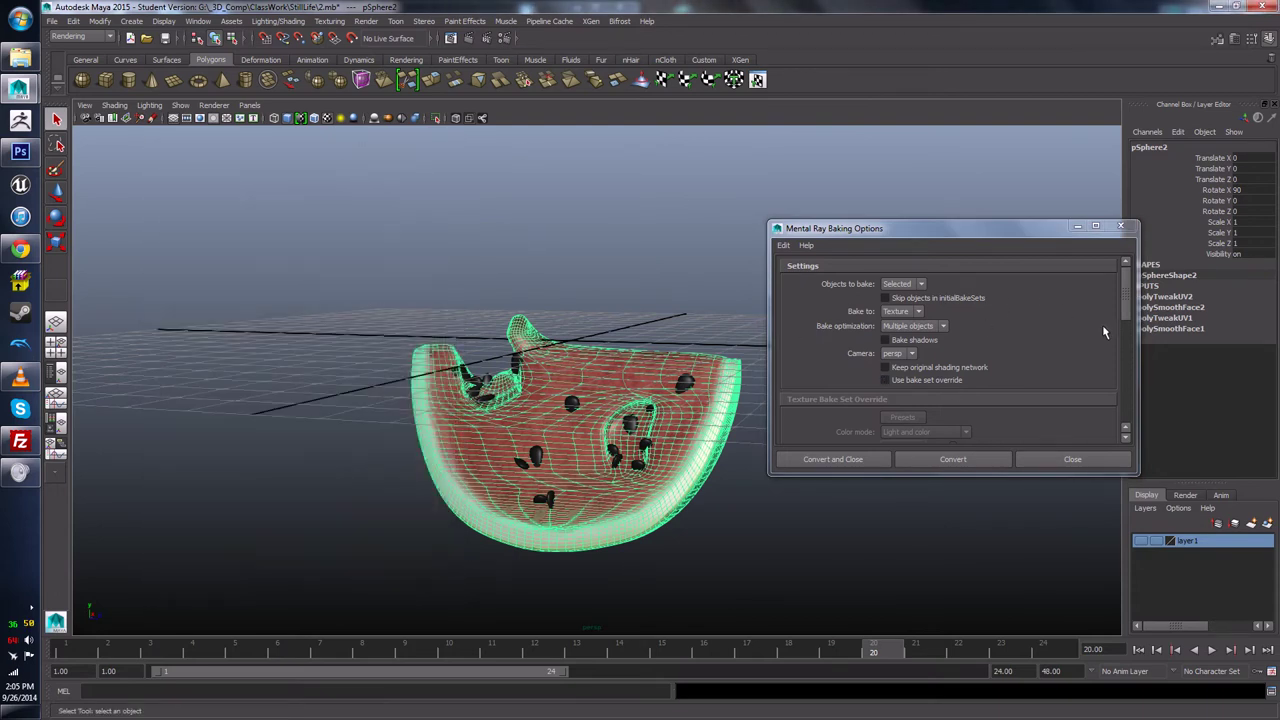
# Step: Enable the bake set override with the Only light color mode and set the texture file format to TGA
pyautogui.moveTo(1127, 308); pyautogui.dragTo(1130, 308)
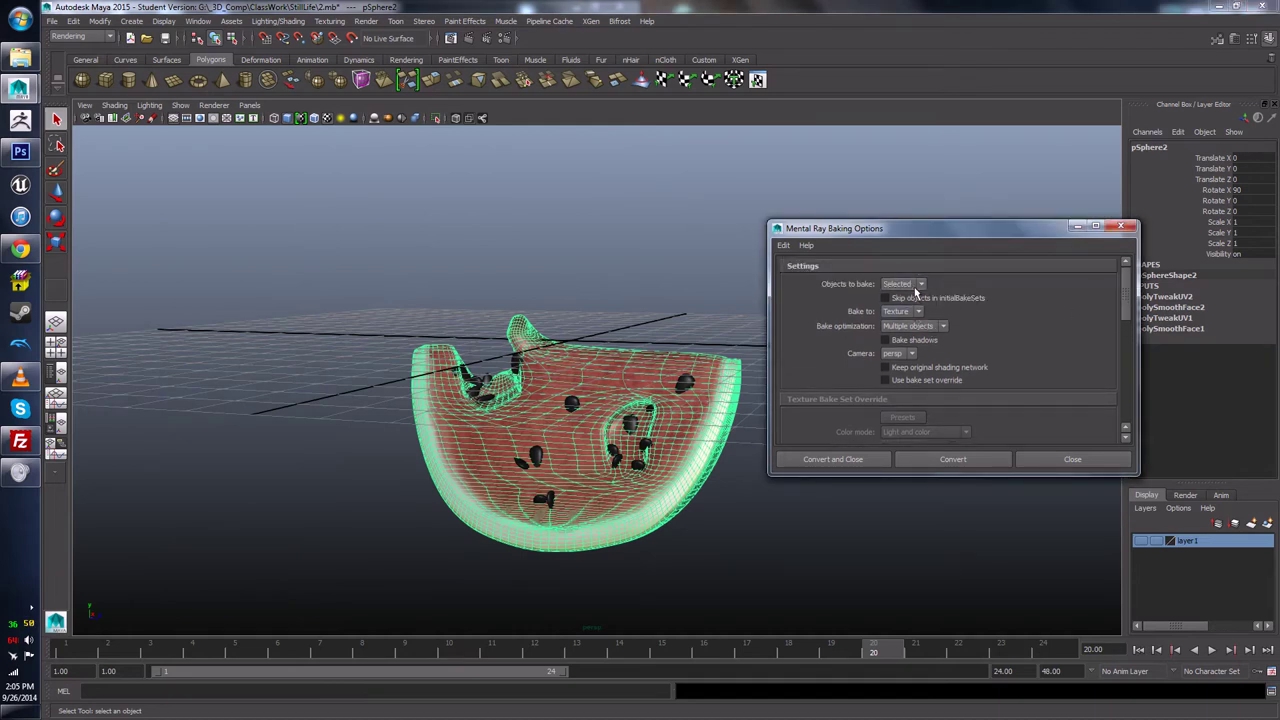
pyautogui.click(886, 381)
pyautogui.scroll(-3, 890, 390)
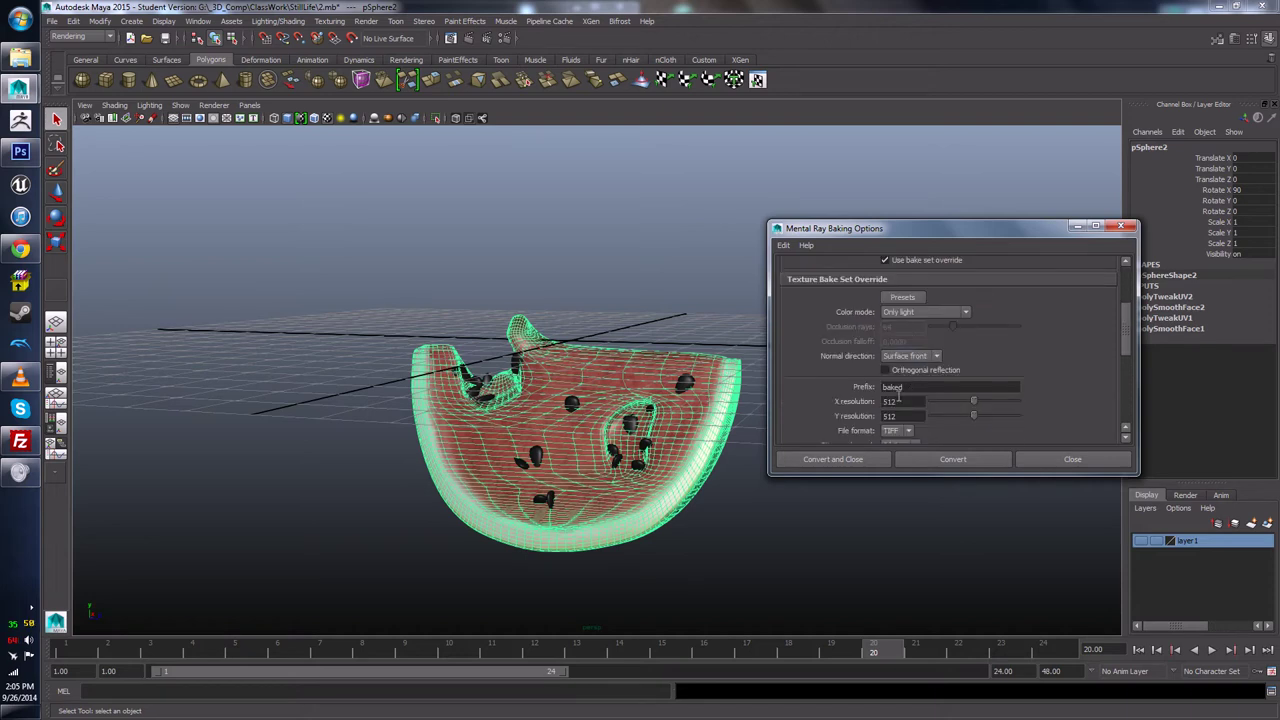
pyautogui.scroll(-1, 910, 400)
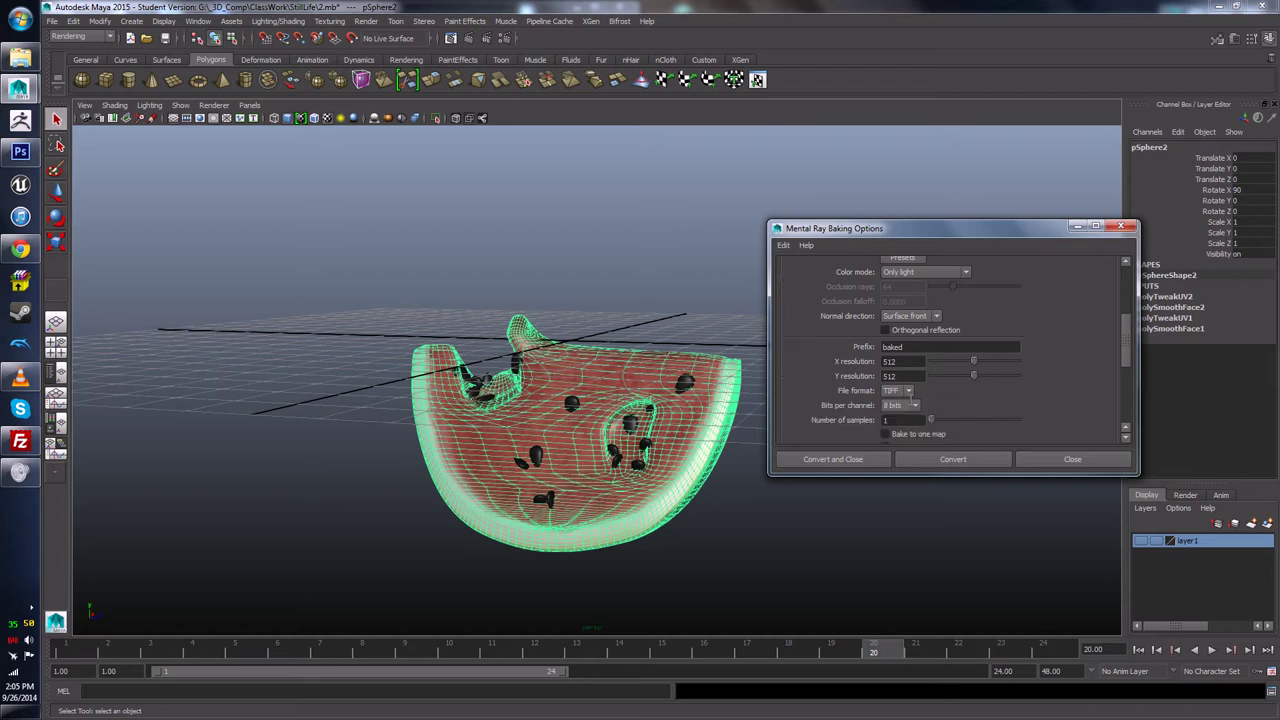
pyautogui.click(908, 391)
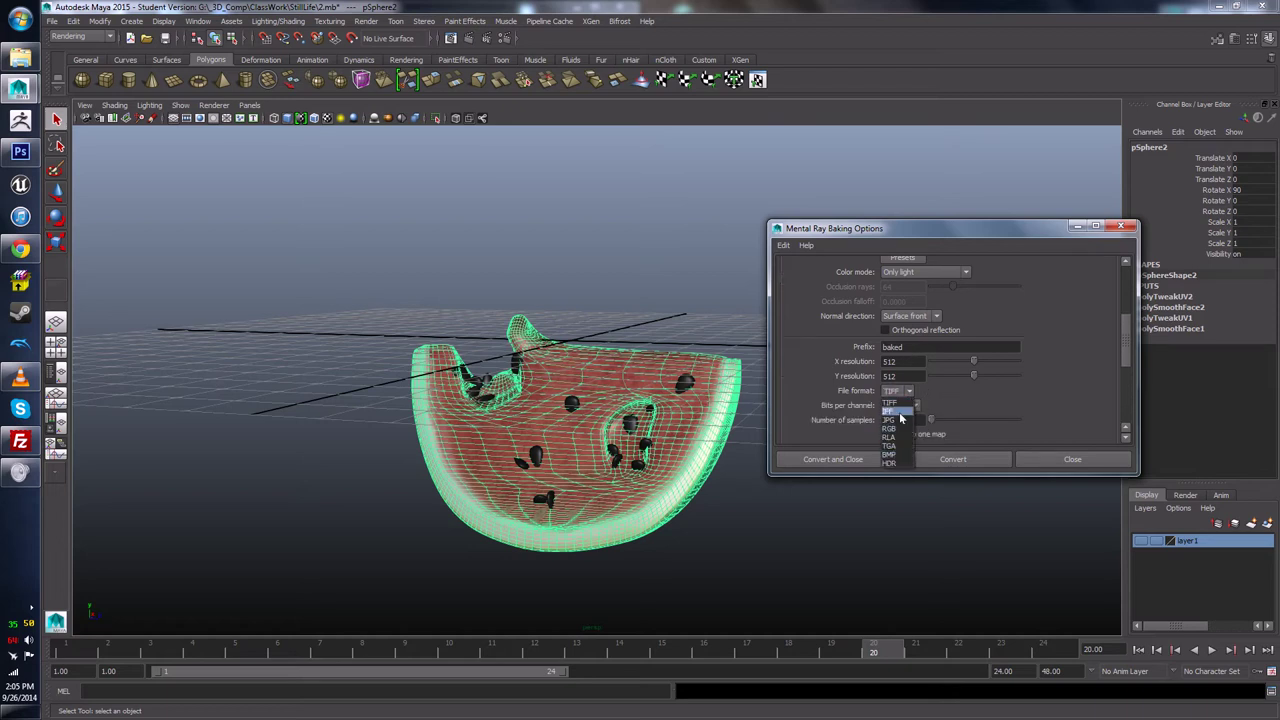
pyautogui.click(893, 445)
# Step: Keep the resolution at 512 by 512 and bake the selected watermelon slice's texture with the Only light color mode
pyautogui.click(1014, 375)
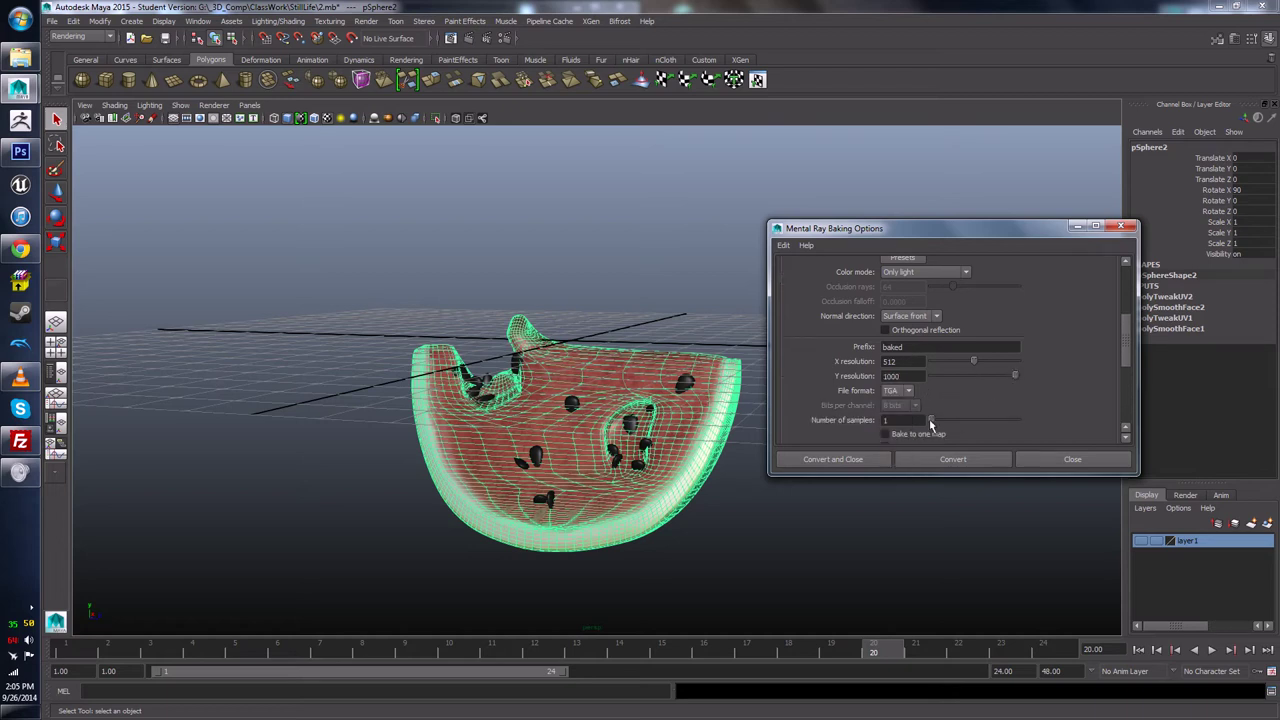
pyautogui.click(913, 376)
pyautogui.scroll(-5, 1020, 410)
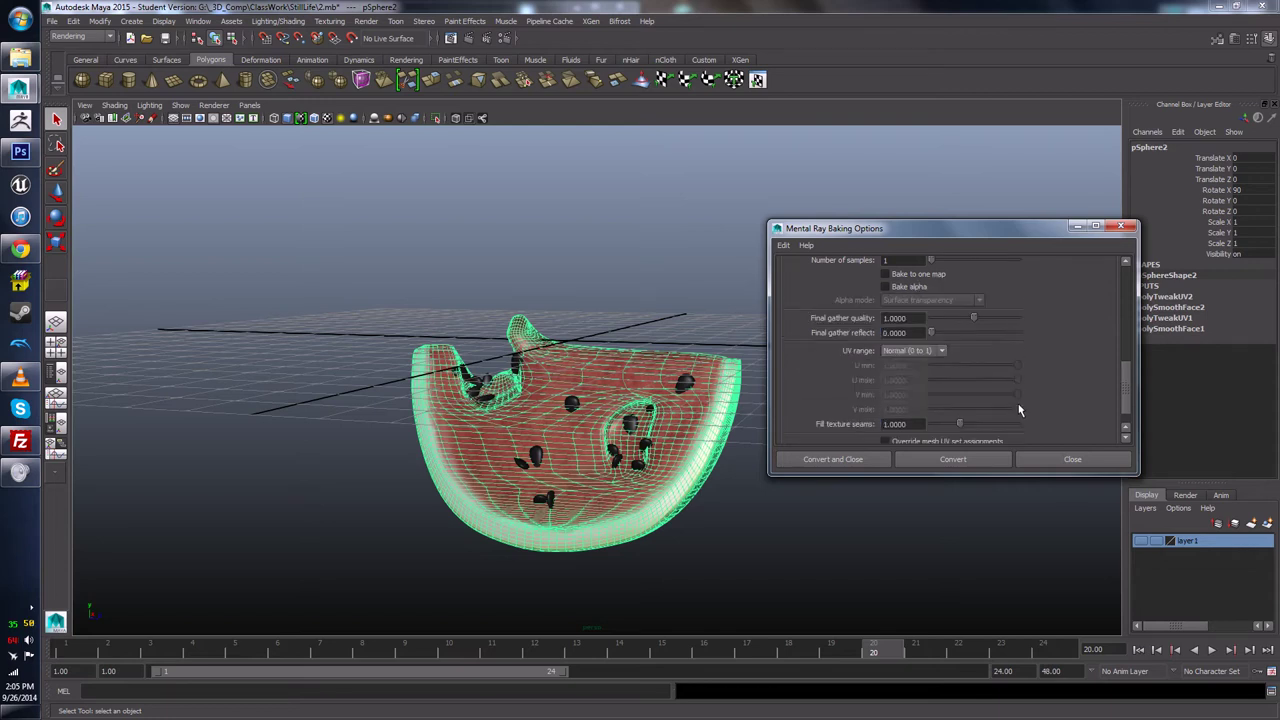
pyautogui.click(911, 462)
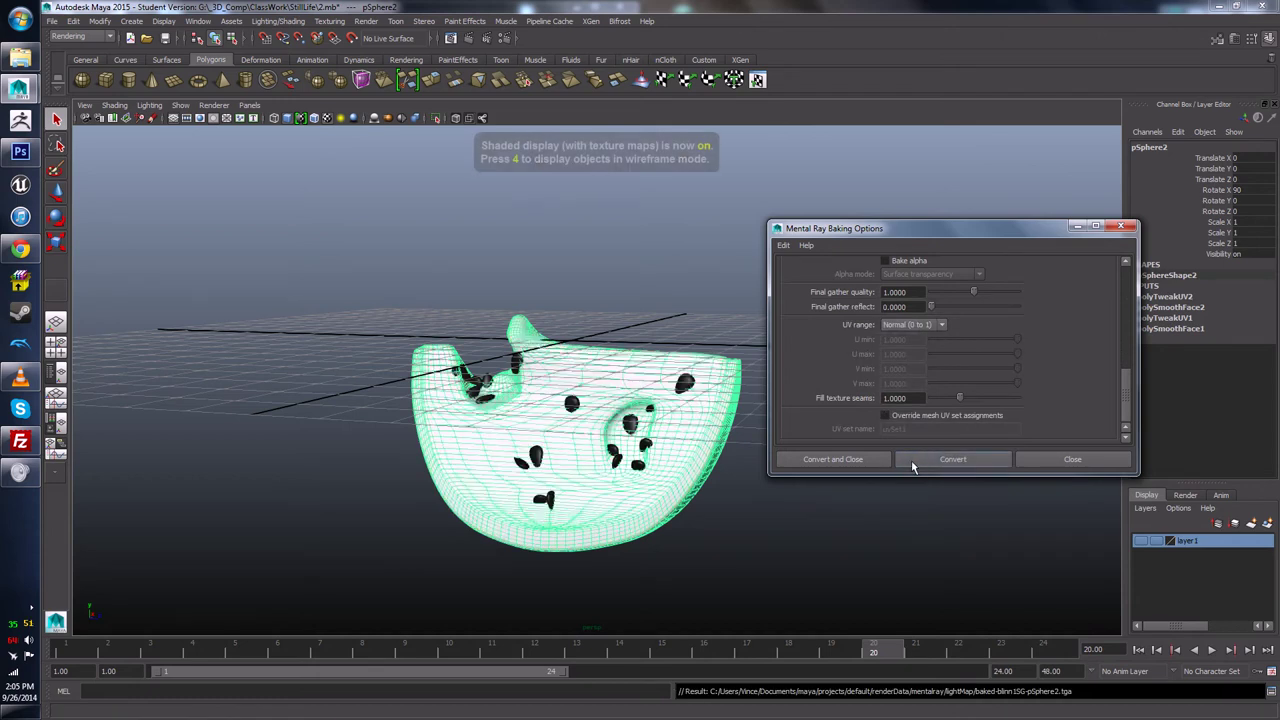
# Step: Examine the light-only bake on the watermelon slice from several angles
pyautogui.click(708, 357)
pyautogui.scroll(4, 707, 357)
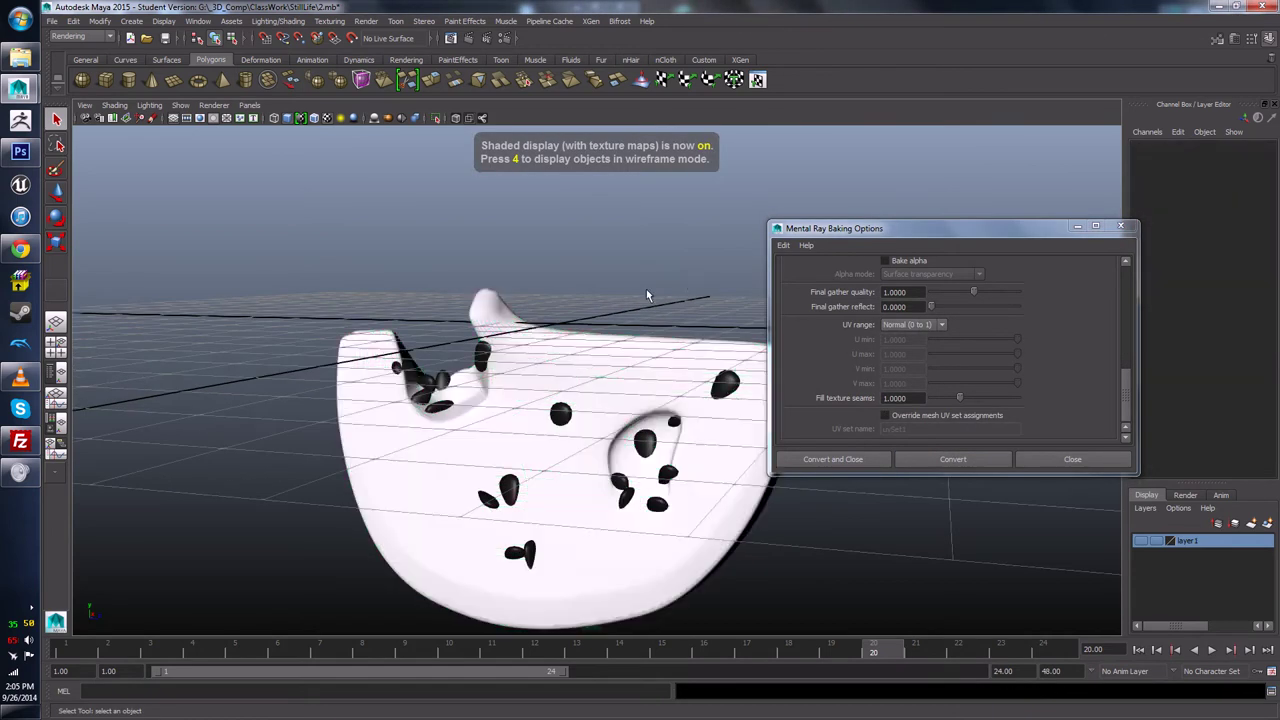
pyautogui.keyDown('alt'); pyautogui.moveTo(646, 289); pyautogui.dragTo(520, 403); pyautogui.keyUp('alt')
pyautogui.click(530, 468)
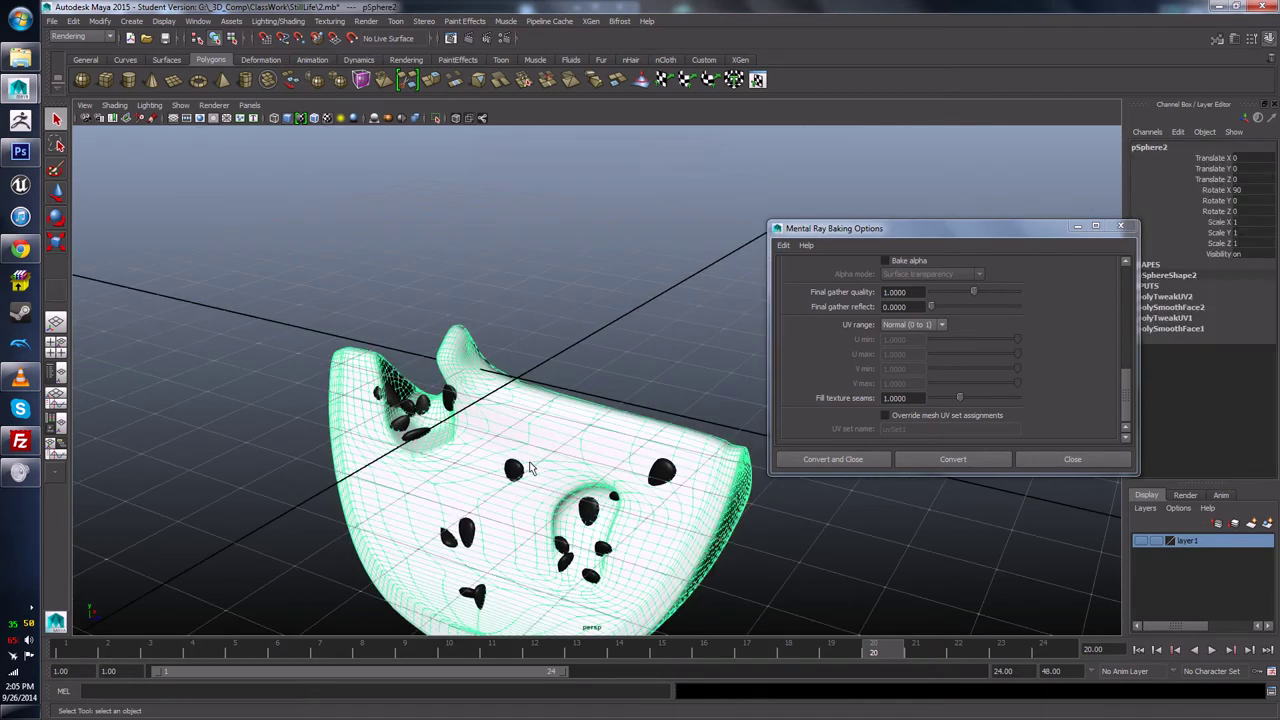
pyautogui.keyDown('alt'); pyautogui.moveTo(530, 468); pyautogui.dragTo(557, 365, button='middle'); pyautogui.keyUp('alt')
pyautogui.scroll(-2, 601, 303)
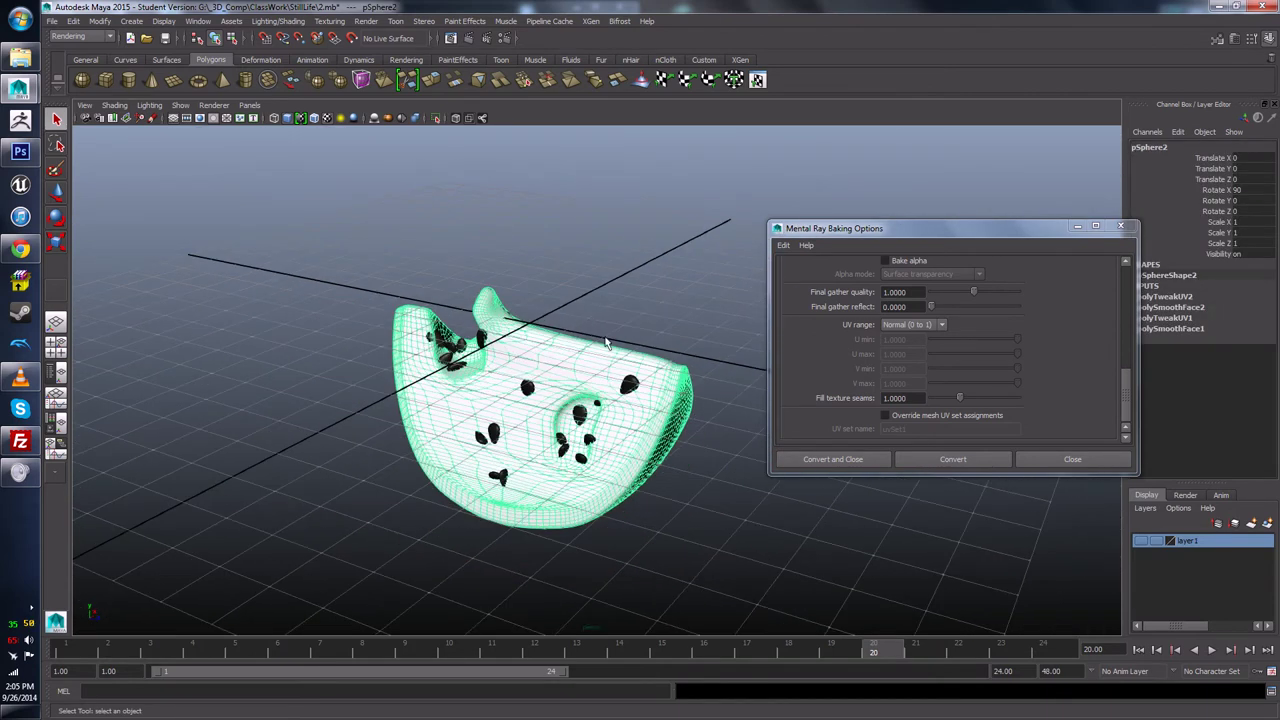
pyautogui.scroll(3, 615, 332)
pyautogui.click(645, 251)
pyautogui.moveTo(608, 312)
pyautogui.keyDown('alt'); pyautogui.mouseDown()
pyautogui.moveTo(517, 255)
pyautogui.moveTo(420, 329)
pyautogui.moveTo(560, 354)
pyautogui.moveTo(577, 340)
pyautogui.moveTo(550, 390)
pyautogui.moveTo(605, 322)
pyautogui.mouseUp(); pyautogui.keyUp('alt')
pyautogui.scroll(6, 909, 336)
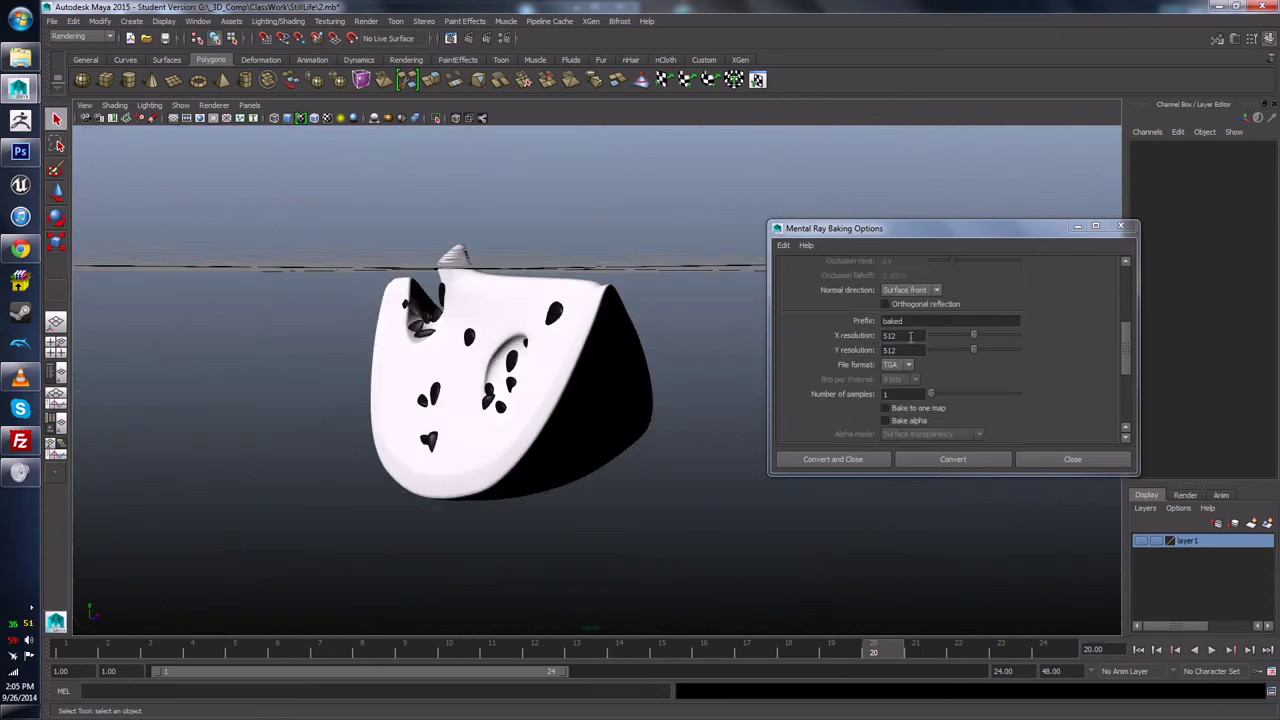
pyautogui.keyDown('alt'); pyautogui.moveTo(513, 331); pyautogui.dragTo(463, 357); pyautogui.keyUp('alt')
# Step: Set the Color mode of the texture bake set override to Occlusion
pyautogui.scroll(3, 578, 366)
pyautogui.scroll(3, 478, 342)
pyautogui.scroll(-5, 475, 343)
pyautogui.scroll(1, 935, 334)
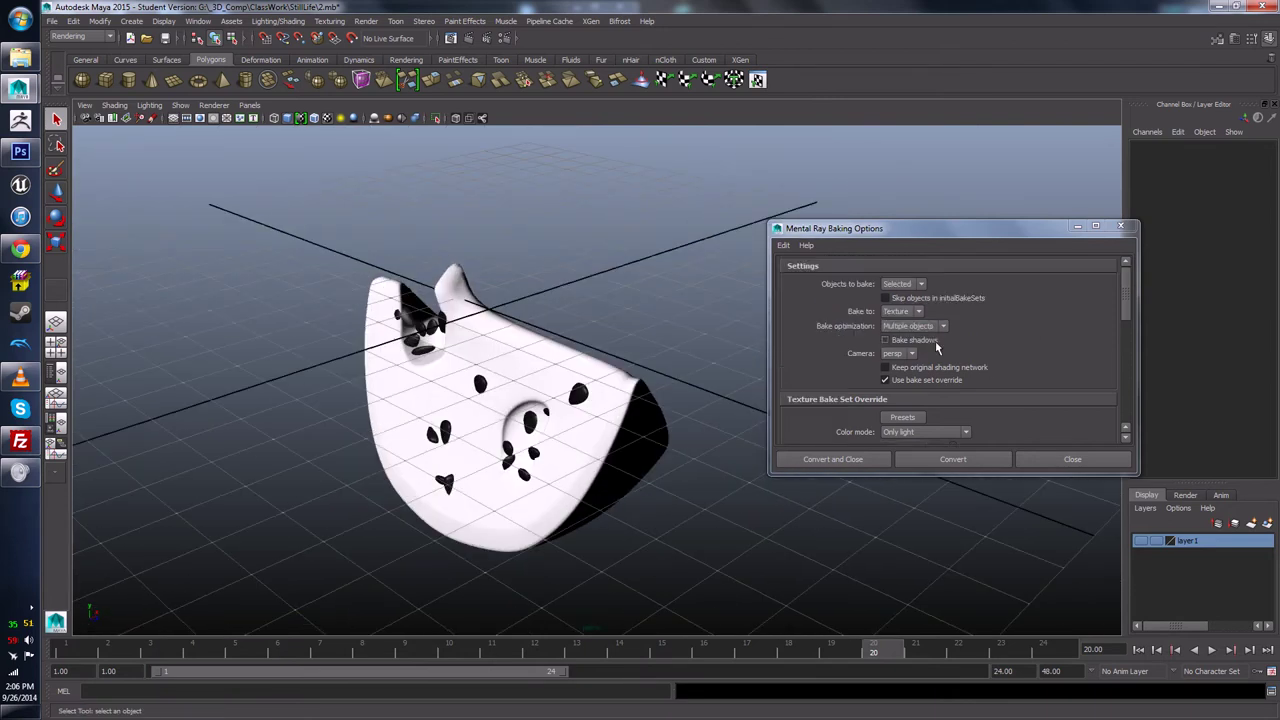
pyautogui.scroll(-2, 973, 386)
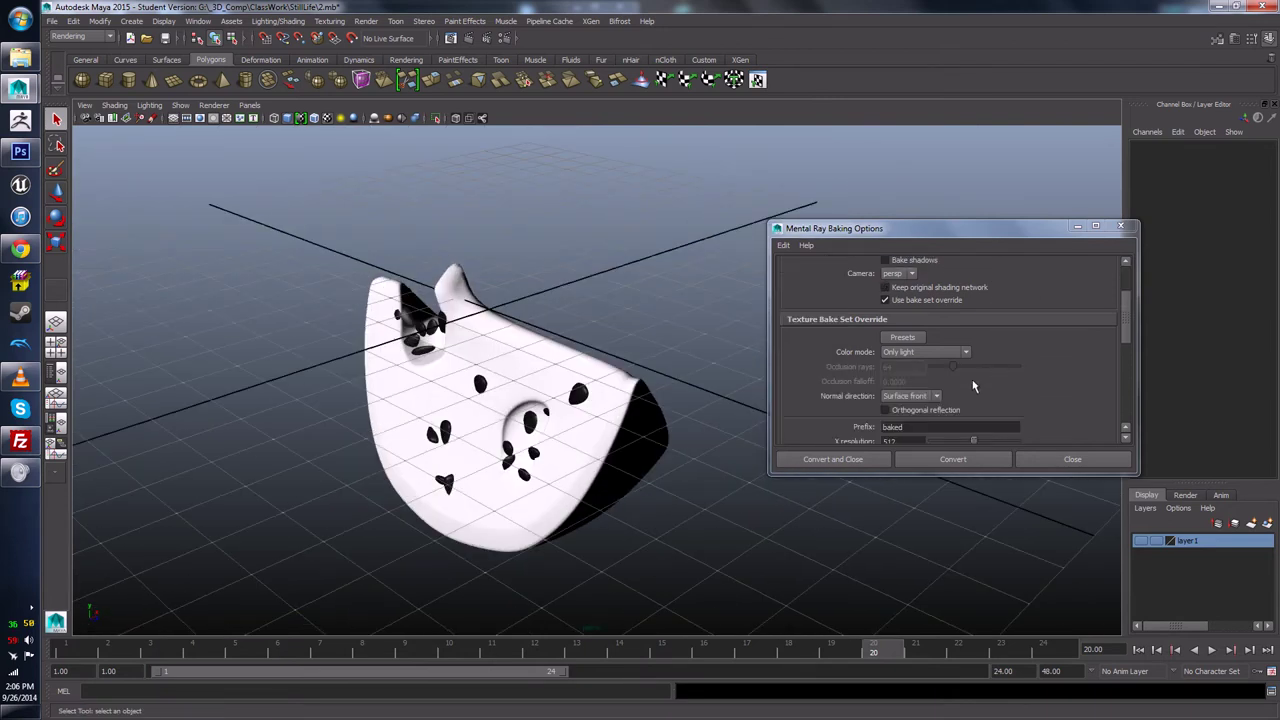
pyautogui.click(925, 352)
pyautogui.click(905, 388)
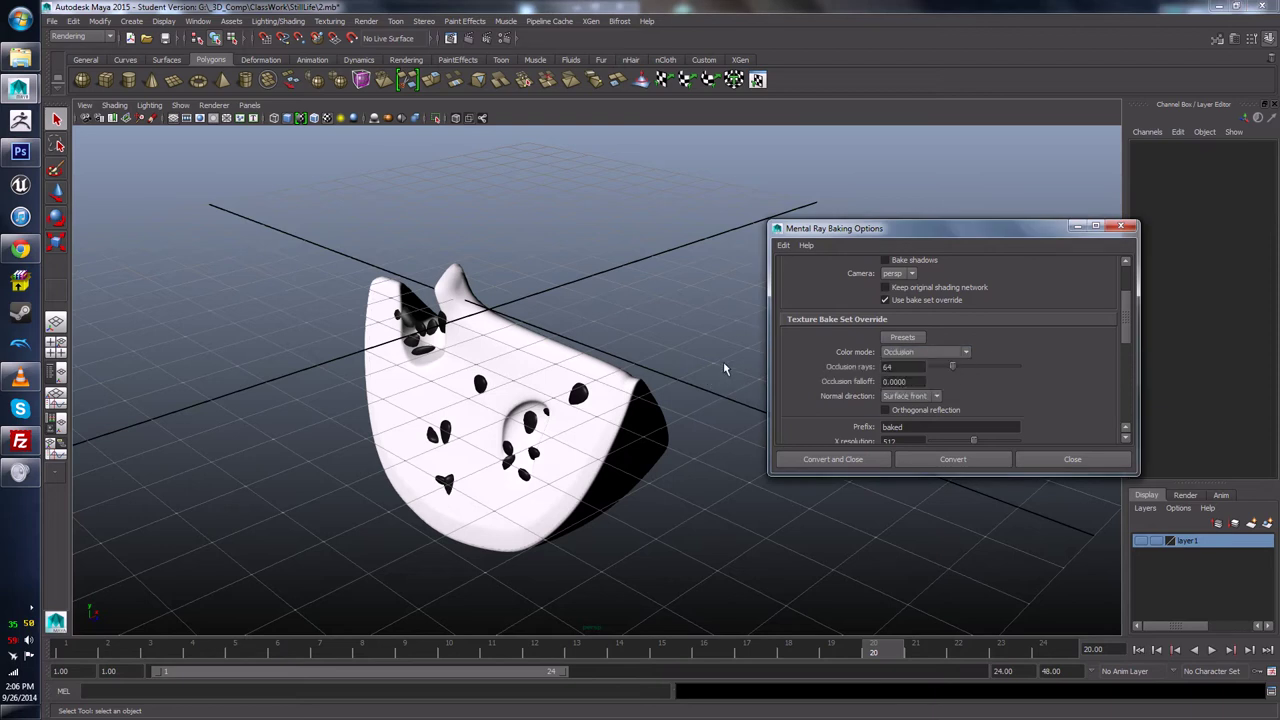
# Step: Select the watermelon slice, bake its occlusion texture and display the model with textures
pyautogui.keyDown('alt'); pyautogui.moveTo(727, 368); pyautogui.dragTo(812, 376); pyautogui.keyUp('alt')
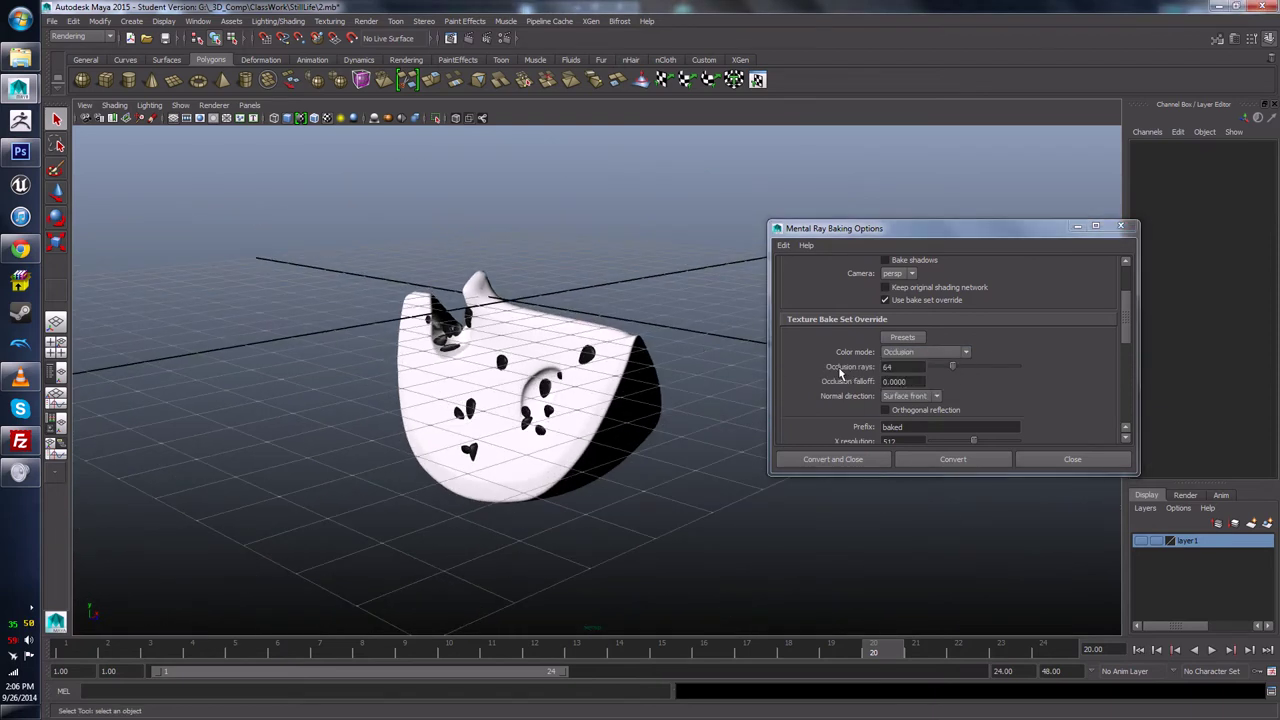
pyautogui.keyDown('alt'); pyautogui.moveTo(538, 459); pyautogui.dragTo(549, 456); pyautogui.keyUp('alt')
pyautogui.click(584, 442)
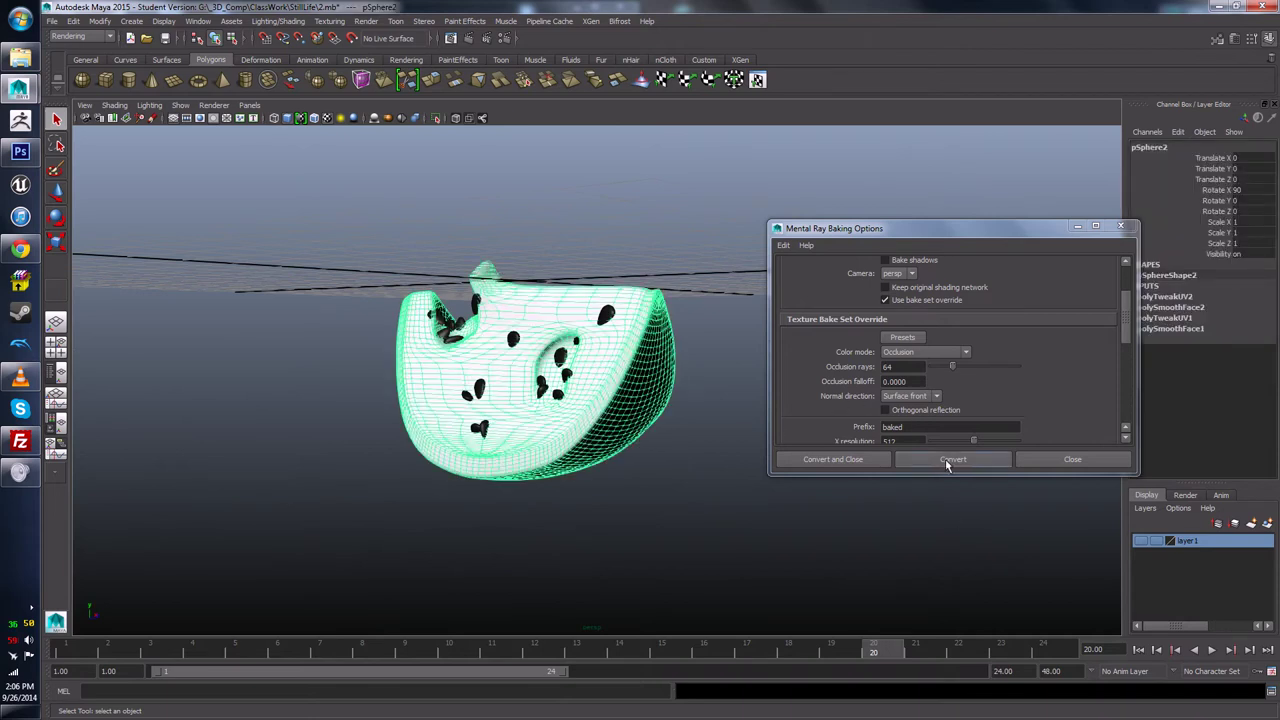
pyautogui.click(945, 459)
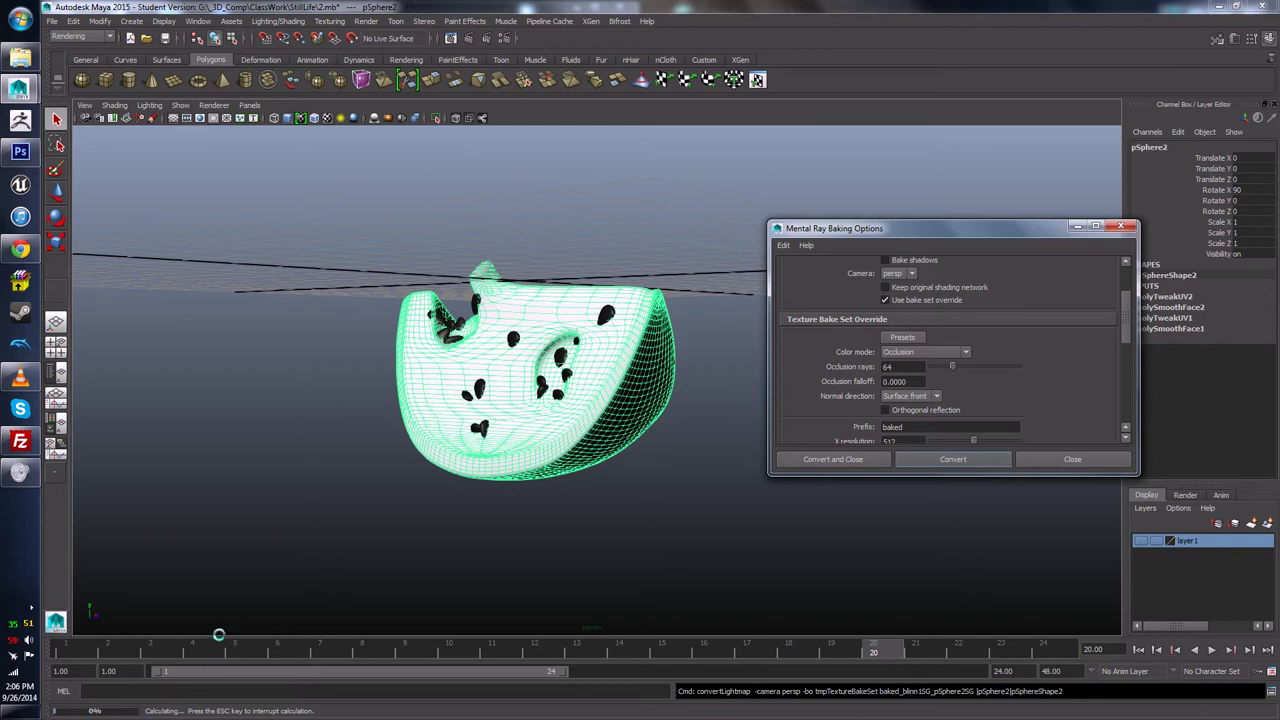
pyautogui.press('6')
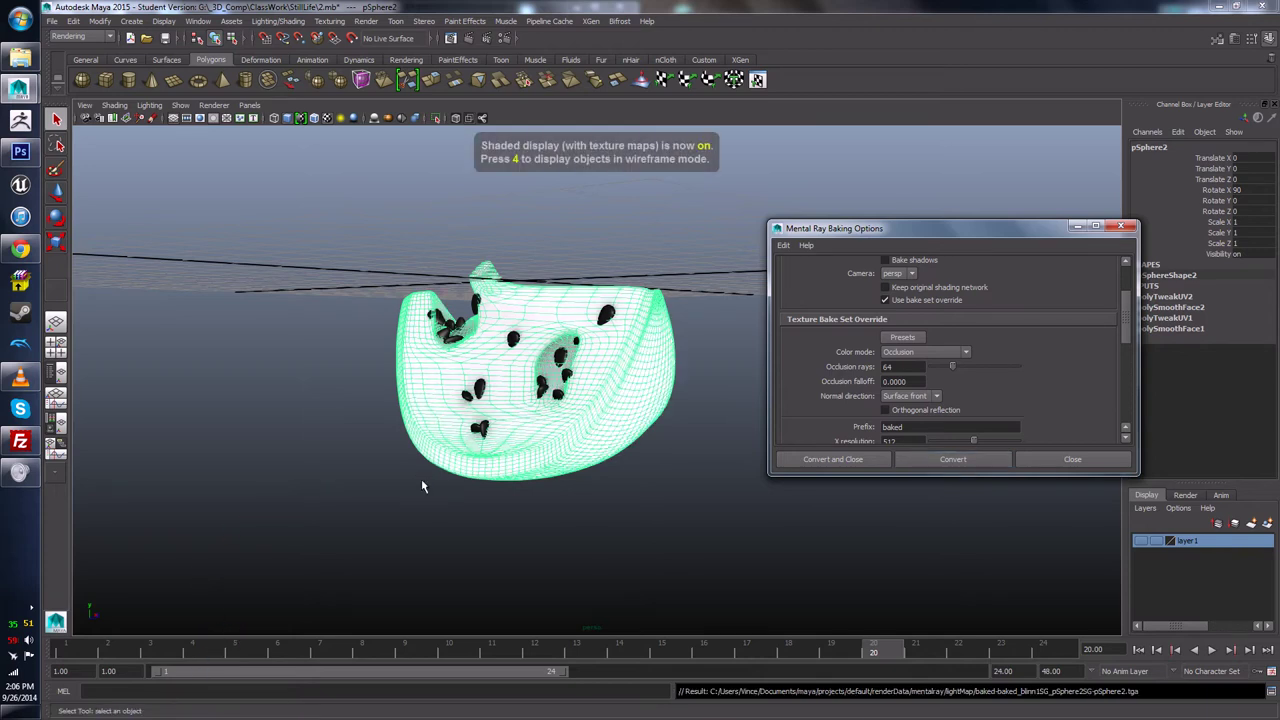
# Step: Examine the baked occlusion shading around the seeds and bite marks of the watermelon slice from several angles
pyautogui.click(660, 243)
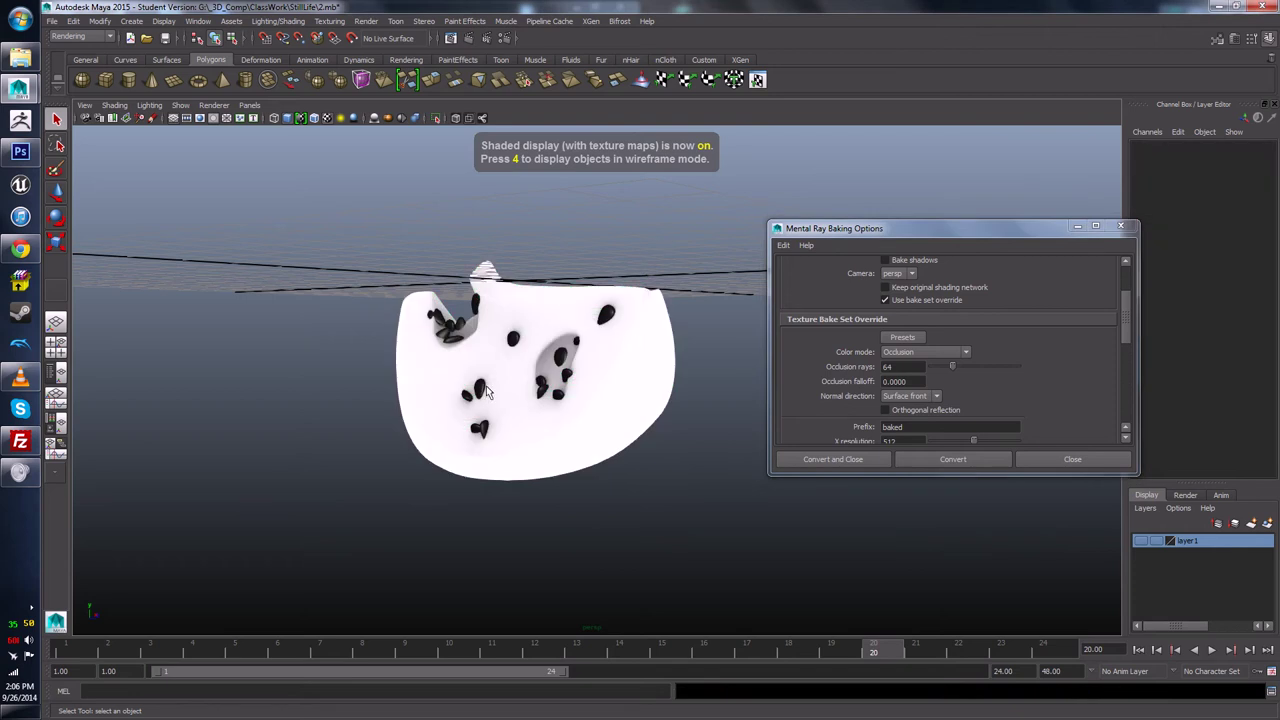
pyautogui.scroll(4, 487, 392)
pyautogui.keyDown('alt'); pyautogui.moveTo(487, 392); pyautogui.dragTo(523, 374); pyautogui.keyUp('alt')
pyautogui.scroll(5, 523, 374)
pyautogui.keyDown('alt'); pyautogui.moveTo(523, 374); pyautogui.dragTo(545, 432, button='middle'); pyautogui.keyUp('alt')
pyautogui.keyDown('alt'); pyautogui.moveTo(545, 432); pyautogui.dragTo(582, 474); pyautogui.keyUp('alt')
pyautogui.scroll(-3, 492, 446)
pyautogui.keyDown('alt'); pyautogui.moveTo(492, 446); pyautogui.dragTo(443, 386); pyautogui.keyUp('alt')
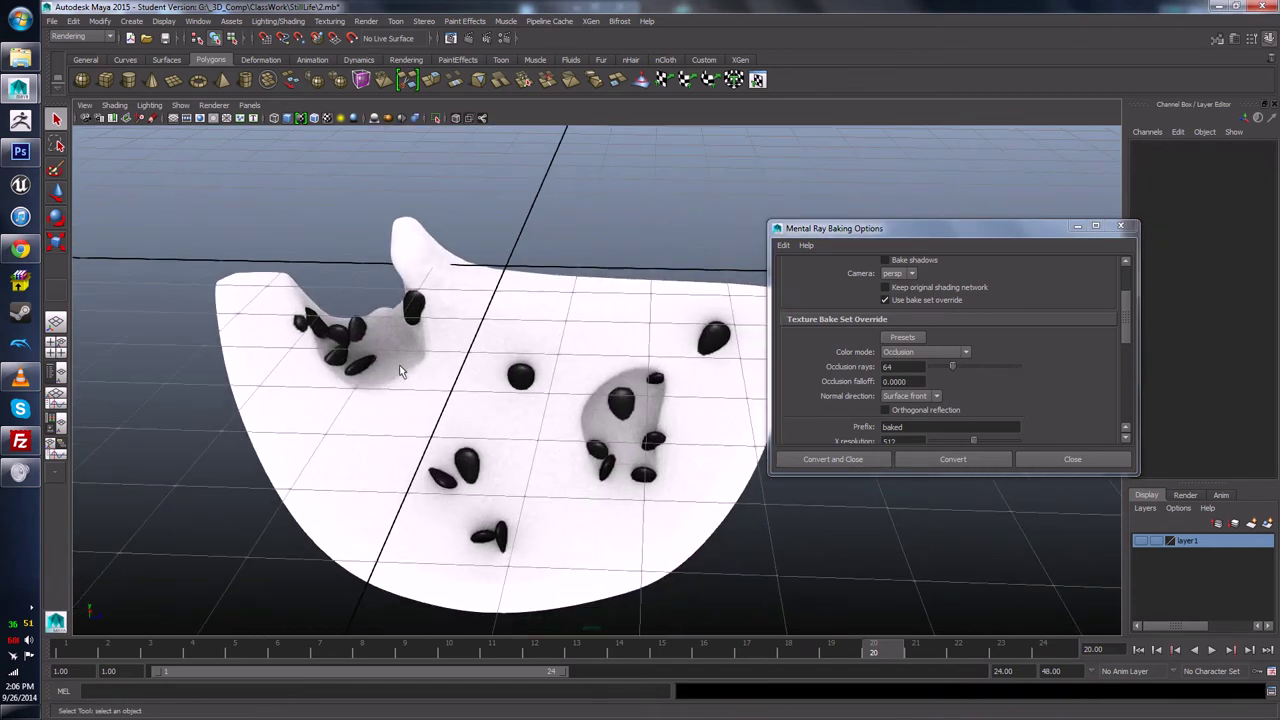
pyautogui.scroll(-4, 531, 440)
pyautogui.keyDown('alt'); pyautogui.moveTo(531, 440); pyautogui.dragTo(495, 384); pyautogui.keyUp('alt')
pyautogui.scroll(3, 508, 410)
pyautogui.click(454, 425)
# Step: Move the watermelon slice about 2.13 units along X, away from its seeds, and examine the shading baked beneath them
pyautogui.click(514, 413)
pyautogui.scroll(-5, 513, 414)
pyautogui.press('w')
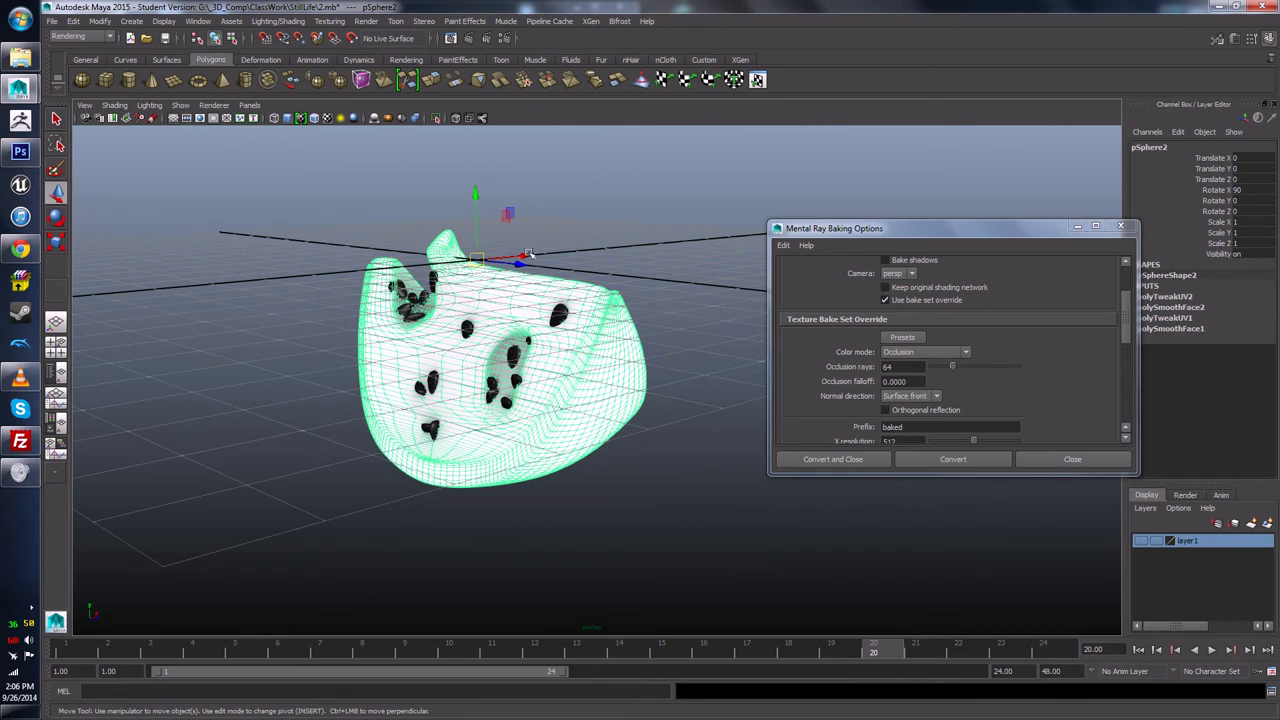
pyautogui.moveTo(524, 257); pyautogui.dragTo(594, 252)
pyautogui.keyDown('alt'); pyautogui.moveTo(600, 370); pyautogui.dragTo(600, 457); pyautogui.keyUp('alt')
pyautogui.click(654, 485)
pyautogui.scroll(4, 645, 475)
pyautogui.scroll(-3, 600, 457)
pyautogui.click(601, 462)
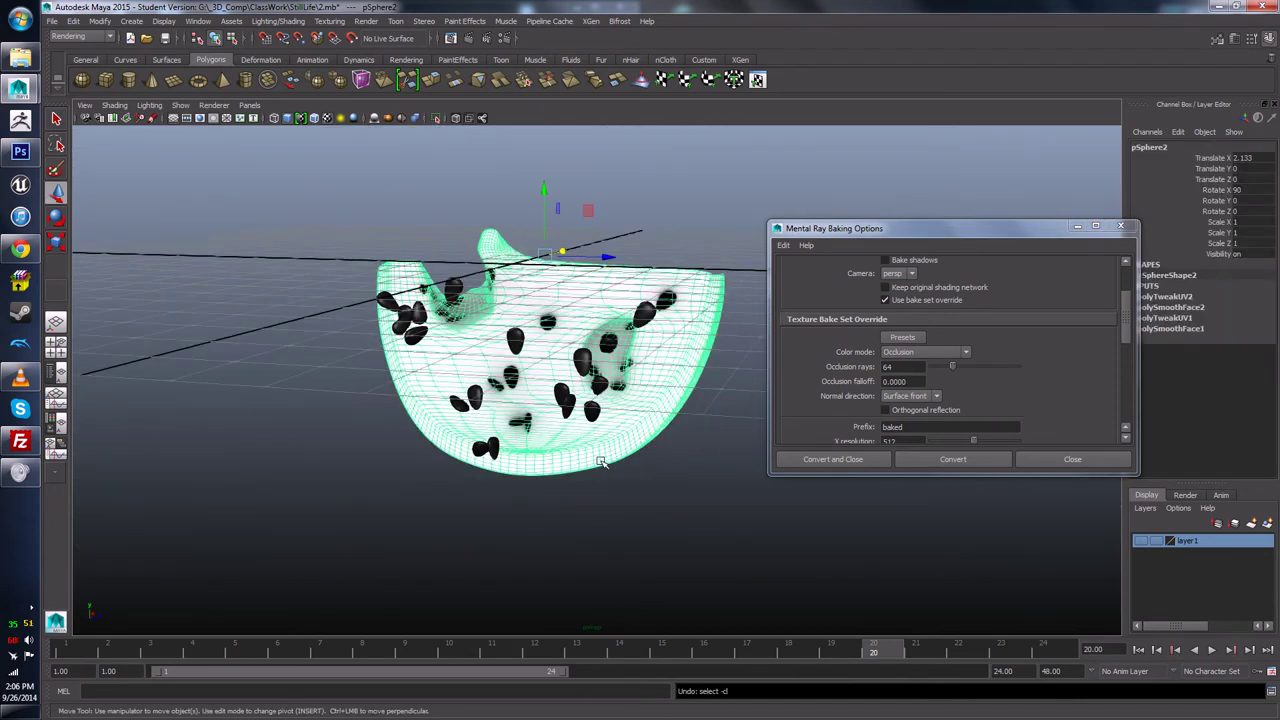
# Step: Undo the watermelon slice's move along X and deselect the slice
pyautogui.hotkey('ctrl', 'z')
pyautogui.click(566, 525)
pyautogui.keyDown('alt'); pyautogui.moveTo(566, 525); pyautogui.dragTo(571, 504); pyautogui.keyUp('alt')
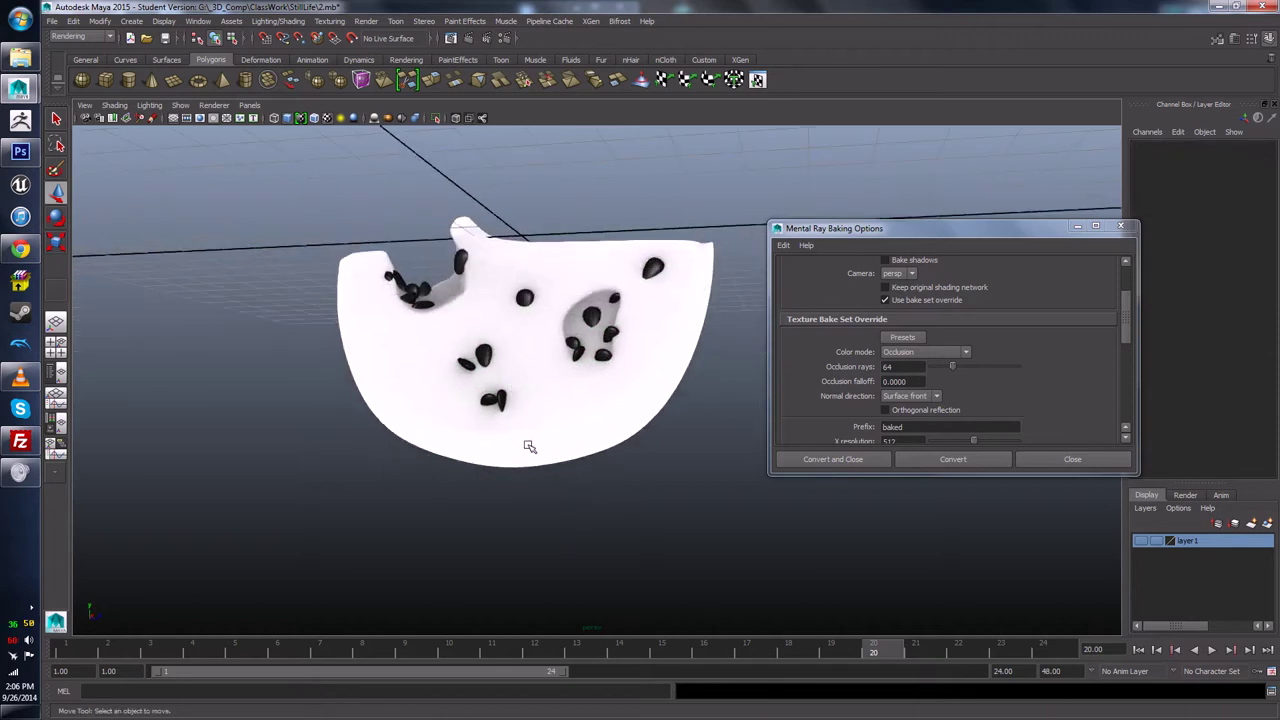
pyautogui.keyDown('alt'); pyautogui.moveTo(530, 447); pyautogui.dragTo(526, 478); pyautogui.keyUp('alt')
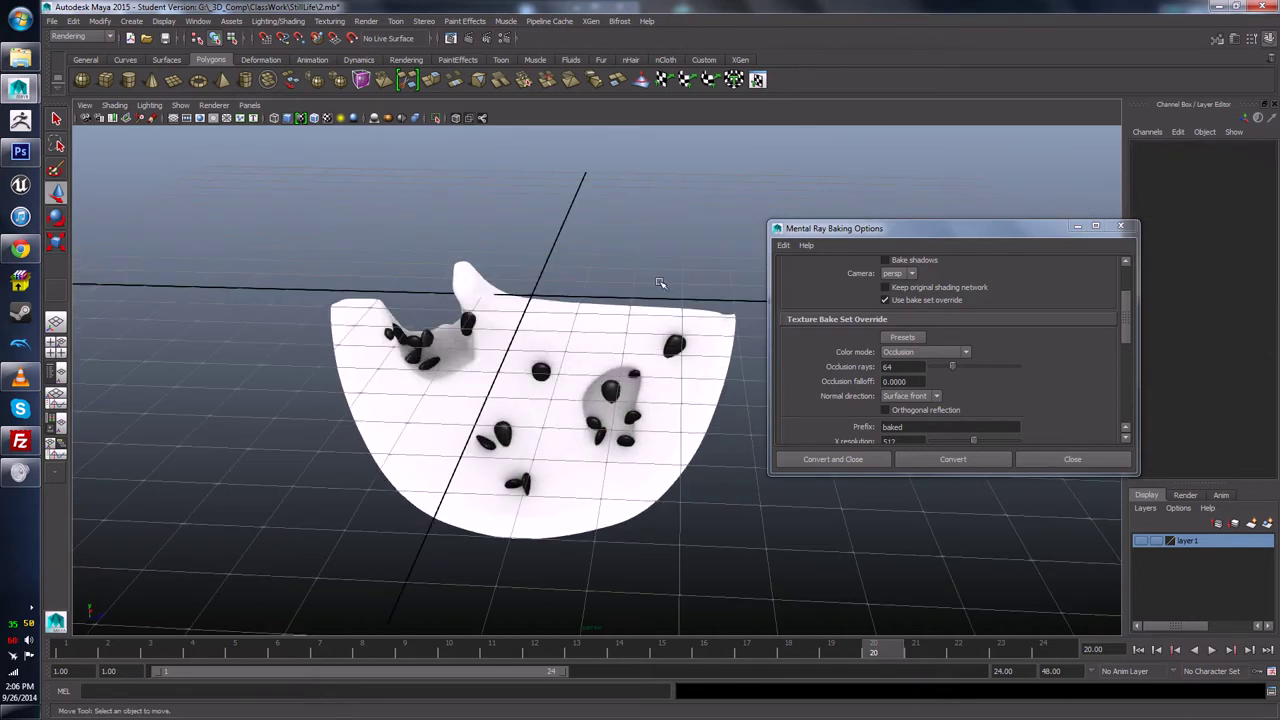
pyautogui.keyDown('alt'); pyautogui.moveTo(664, 283); pyautogui.dragTo(778, 406); pyautogui.keyUp('alt')
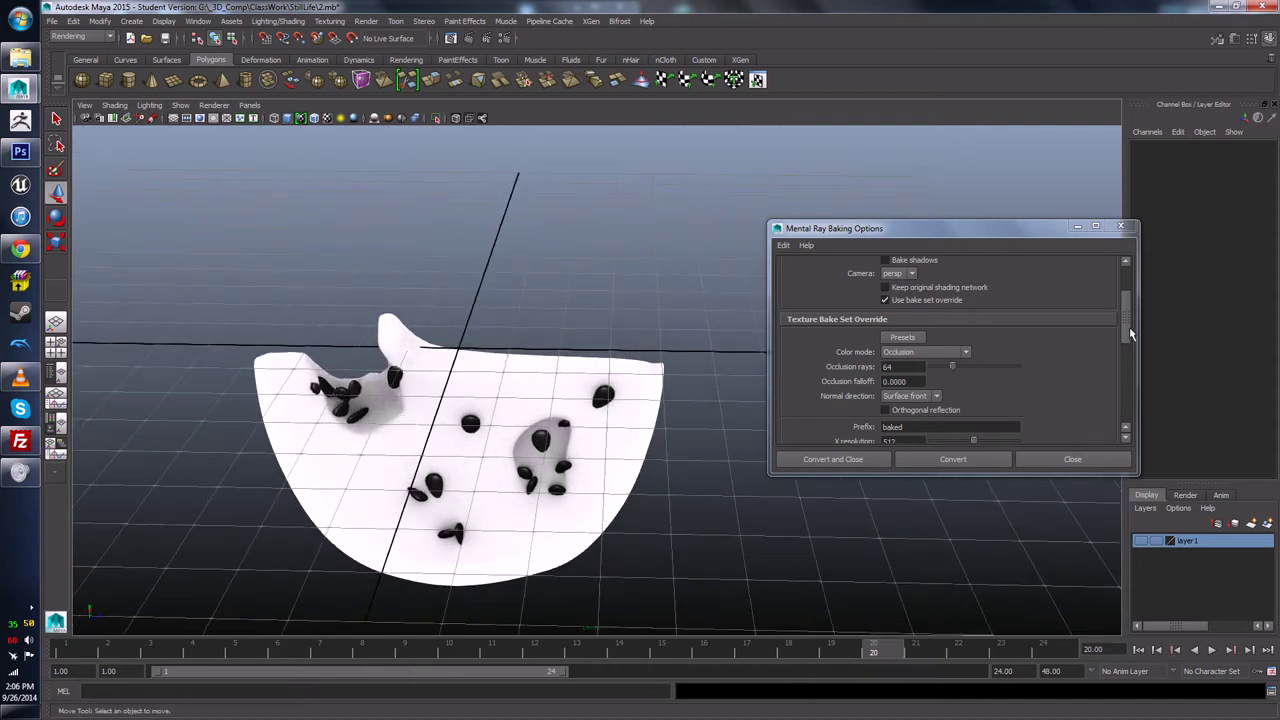
# Step: Set the X and Y resolution of the texture bake set override to 1024
pyautogui.moveTo(1129, 330); pyautogui.dragTo(1104, 362)
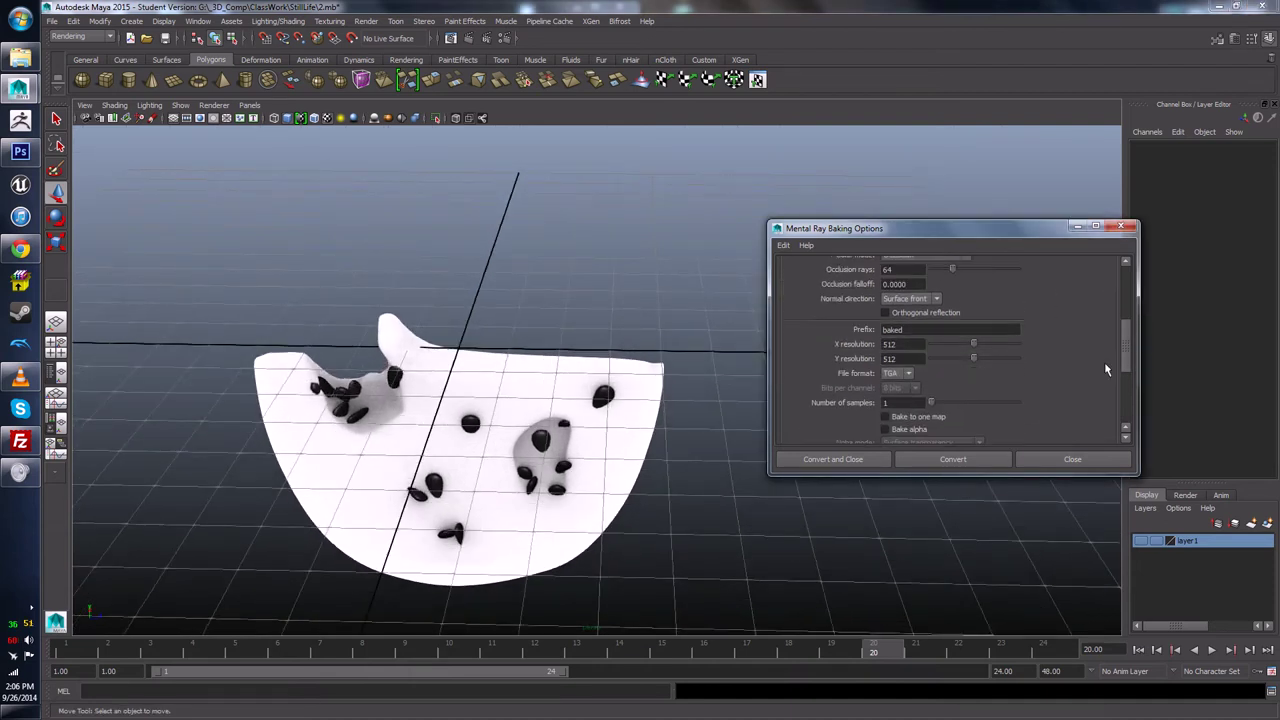
pyautogui.doubleClick(908, 346)
pyautogui.click(884, 374)
pyautogui.click(910, 360)
pyautogui.write('1034')
# Step: Change the number of occlusion rays in the texture bake set override
pyautogui.scroll(2, 1130, 355)
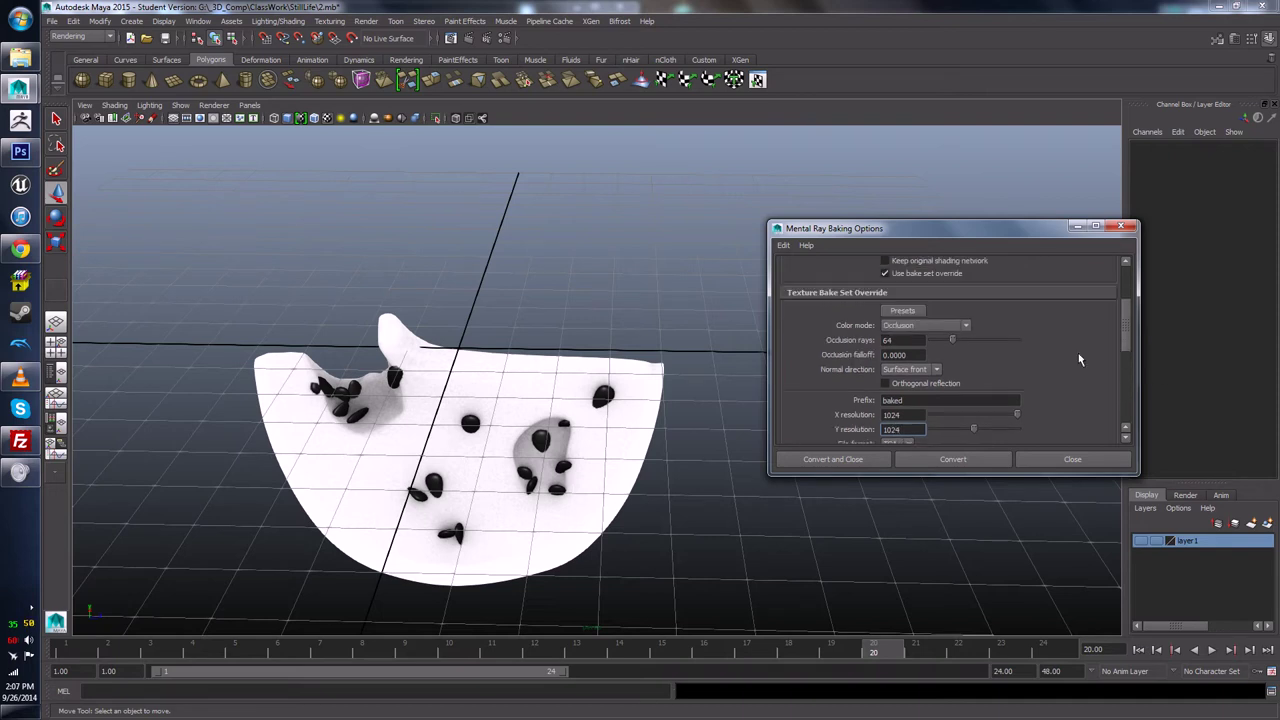
pyautogui.doubleClick(887, 340)
pyautogui.write('112')
pyautogui.scroll(-4, 1108, 387)
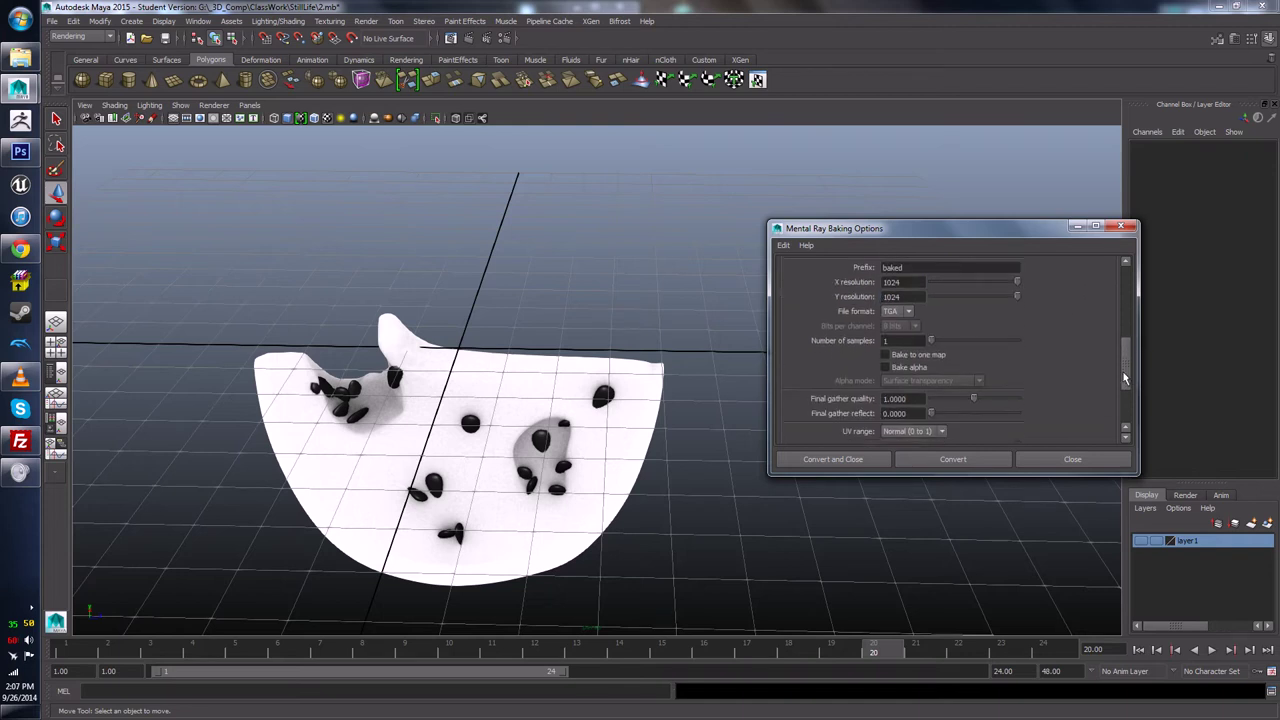
# Step: Select the watermelon slice and bake its occlusion texture again with the new bake settings
pyautogui.click(970, 458)
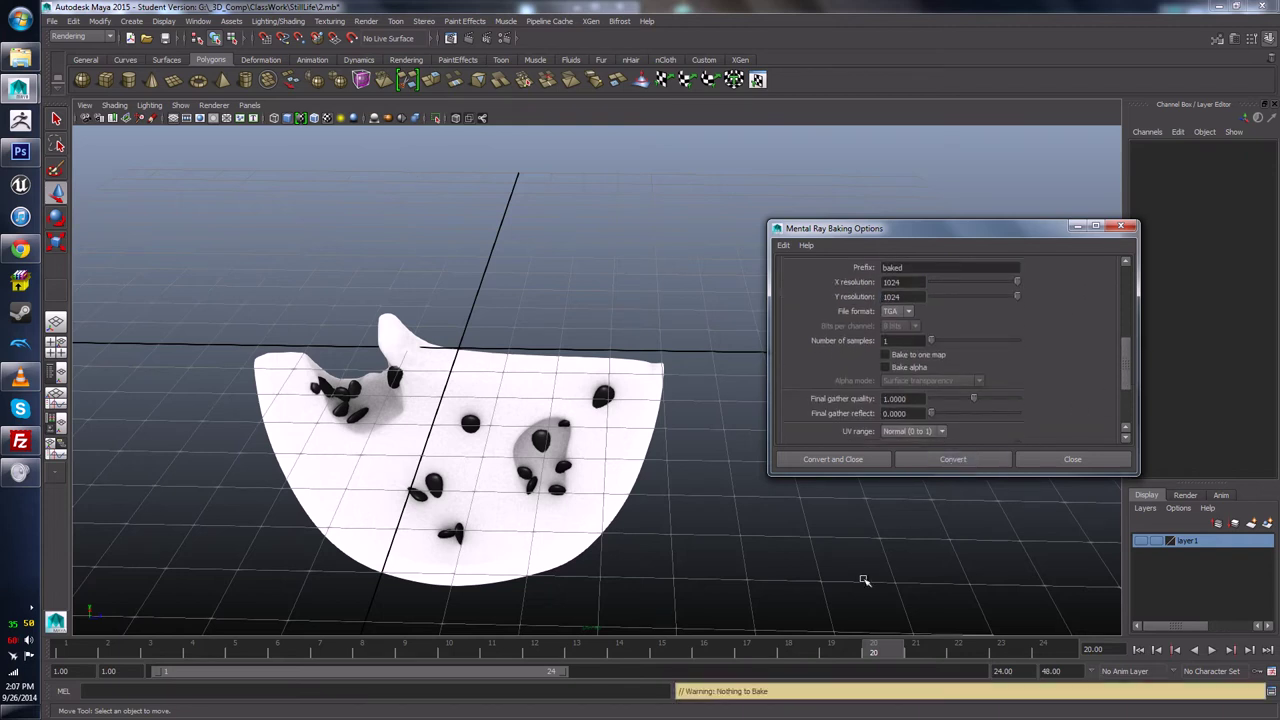
pyautogui.click(578, 492)
pyautogui.click(910, 459)
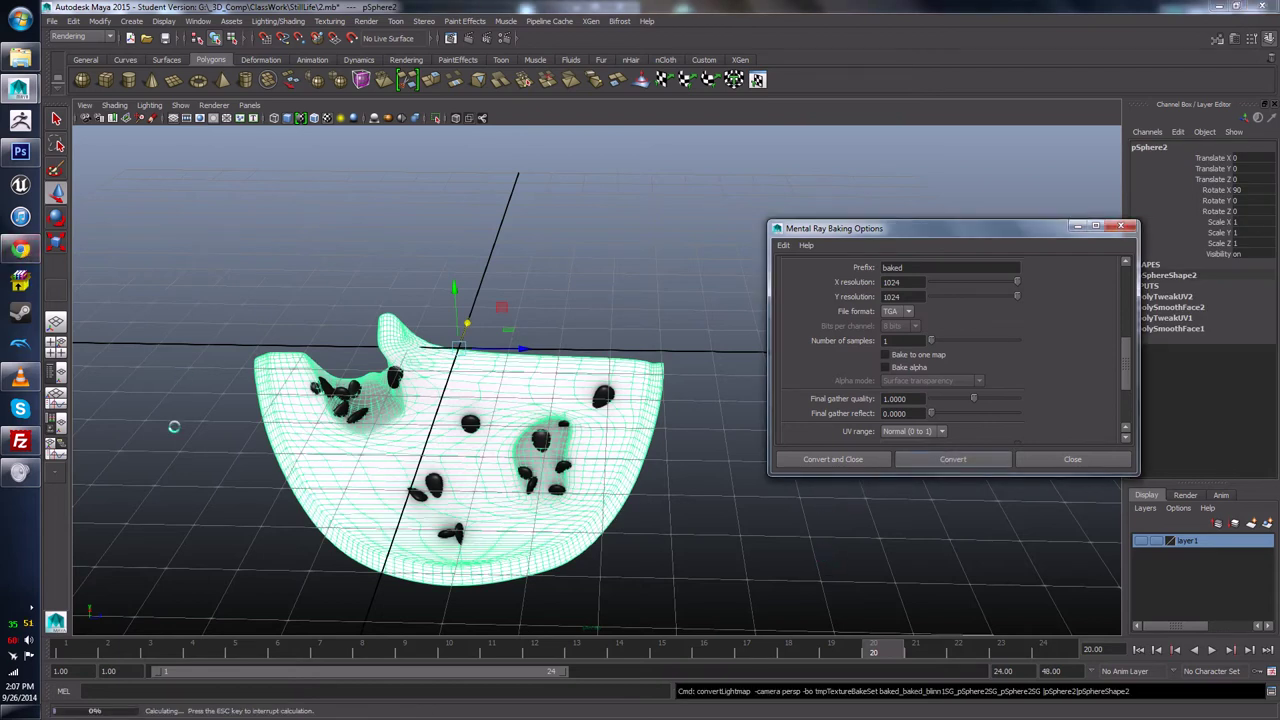
# Step: Switch to Photoshop and examine the painted flesh and rind of the Watermelon.psd texture up close
pyautogui.click(20, 153)
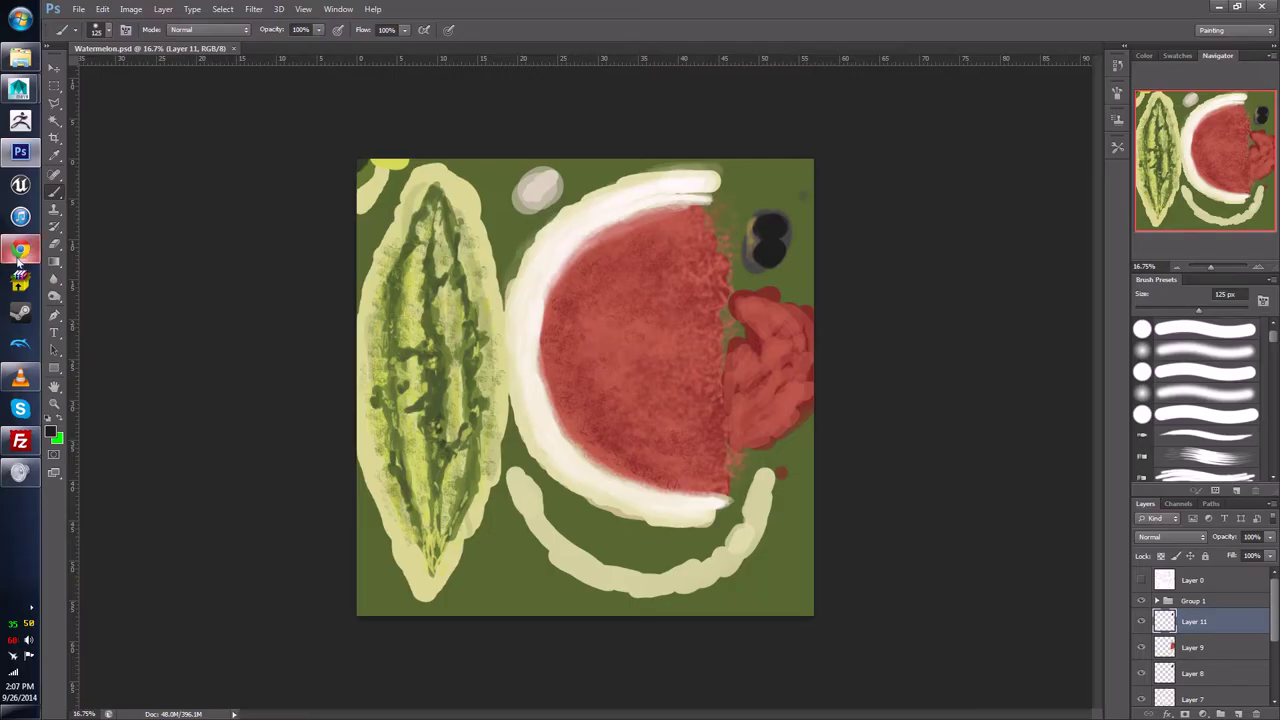
pyautogui.moveTo(18, 258)
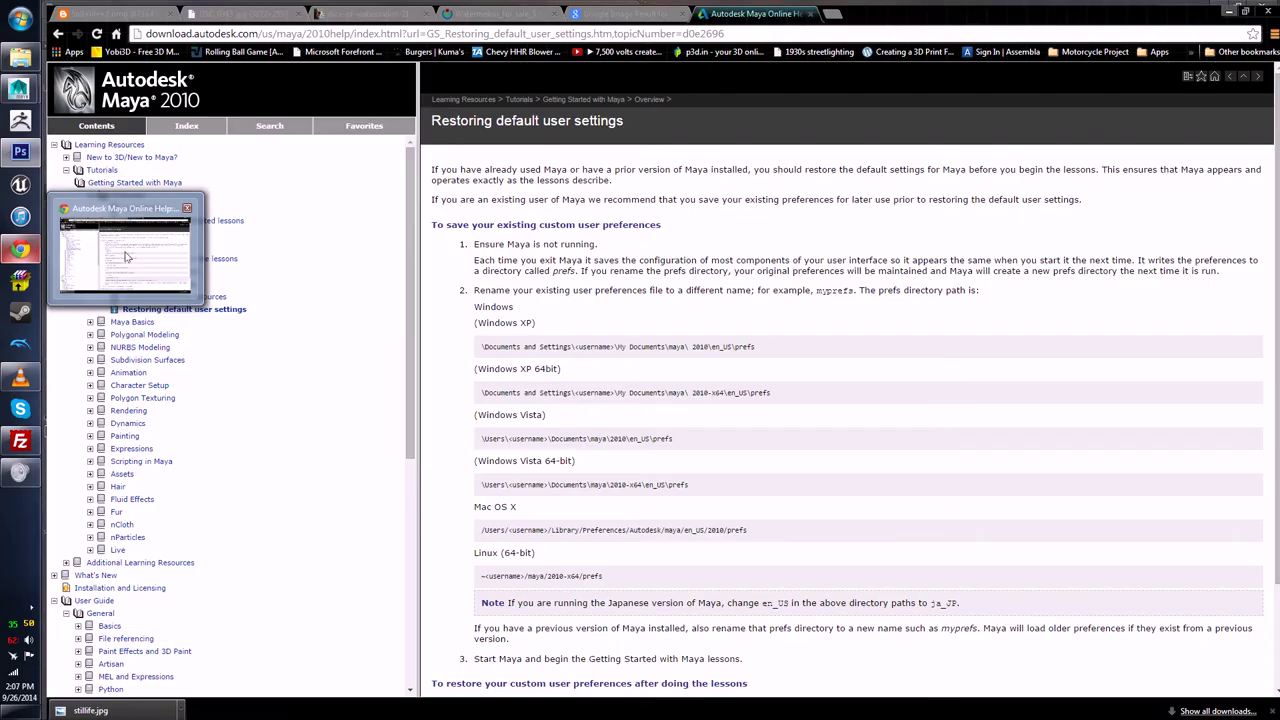
pyautogui.click(126, 258)
pyautogui.click(20, 252)
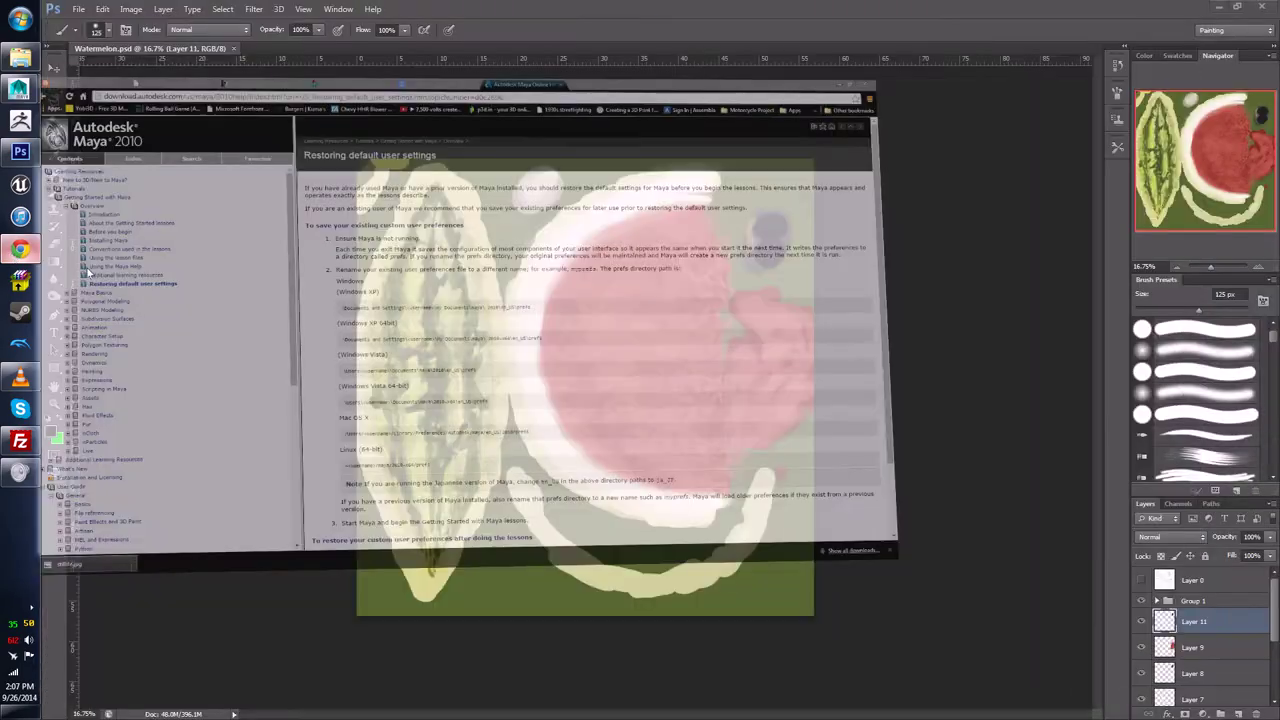
pyautogui.keyDown('alt'); pyautogui.scroll(1, 603, 343); pyautogui.keyUp('alt')
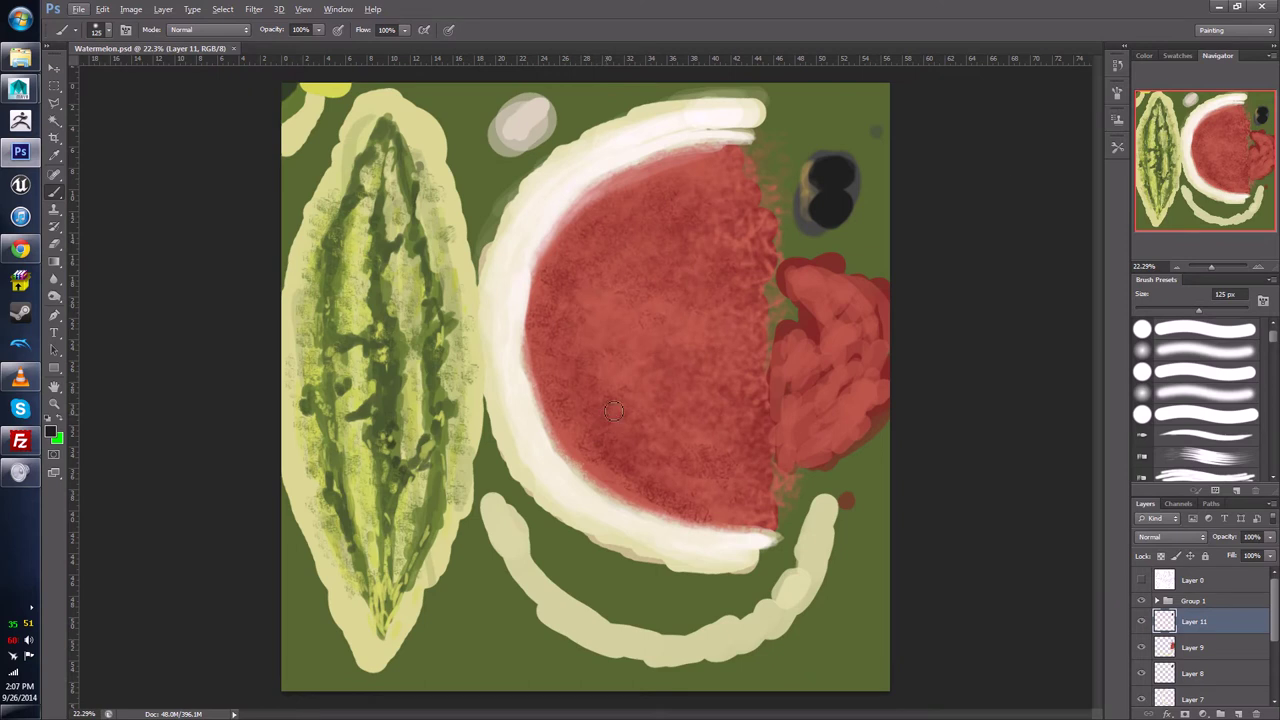
pyautogui.keyDown('alt'); pyautogui.scroll(2, 710, 338); pyautogui.keyUp('alt')
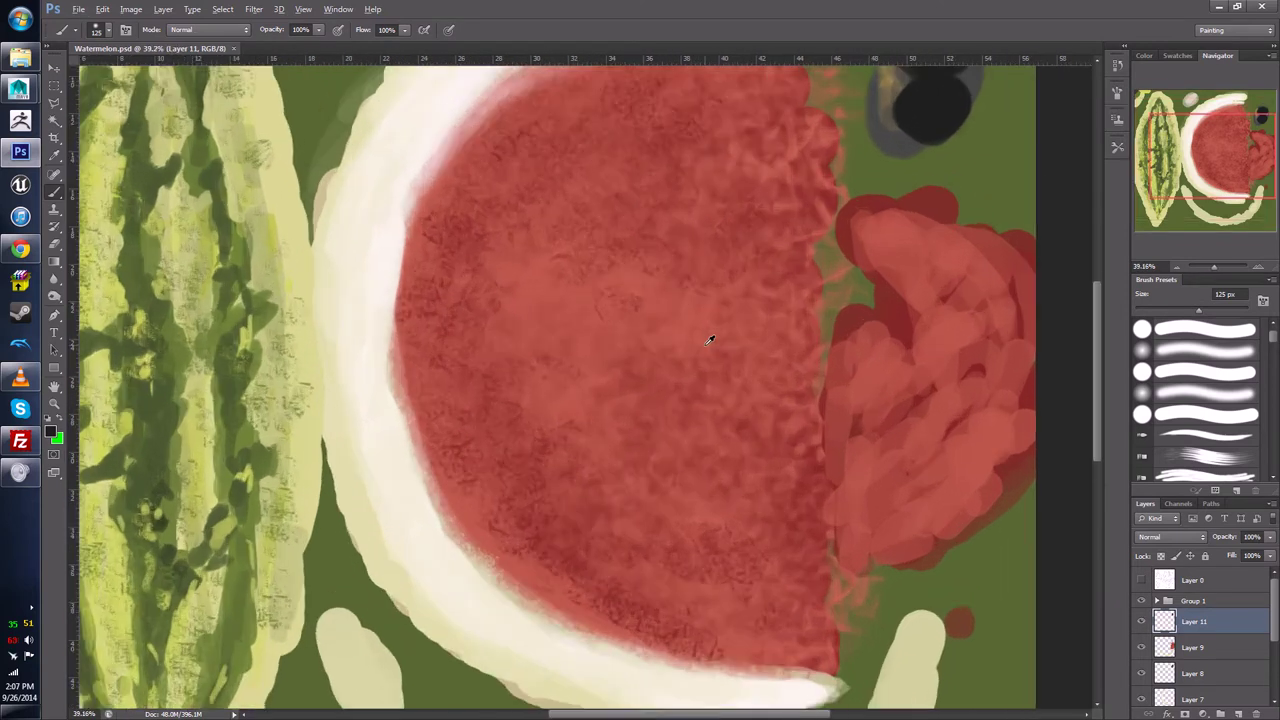
pyautogui.keyDown('alt'); pyautogui.scroll(1, 710, 341); pyautogui.keyUp('alt')
pyautogui.keyDown('alt'); pyautogui.scroll(-1, 598, 339); pyautogui.keyUp('alt')
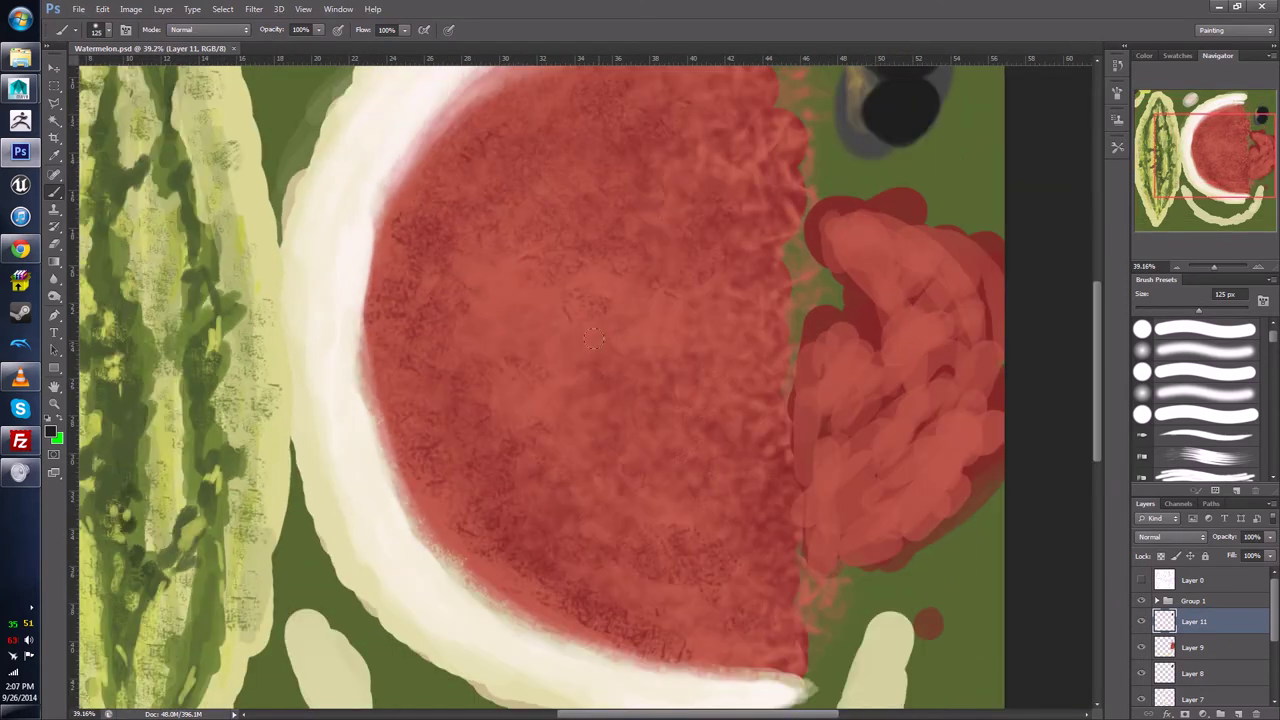
pyautogui.keyDown('alt'); pyautogui.scroll(-2, 601, 360); pyautogui.keyUp('alt')
pyautogui.scroll(1, 590, 354)
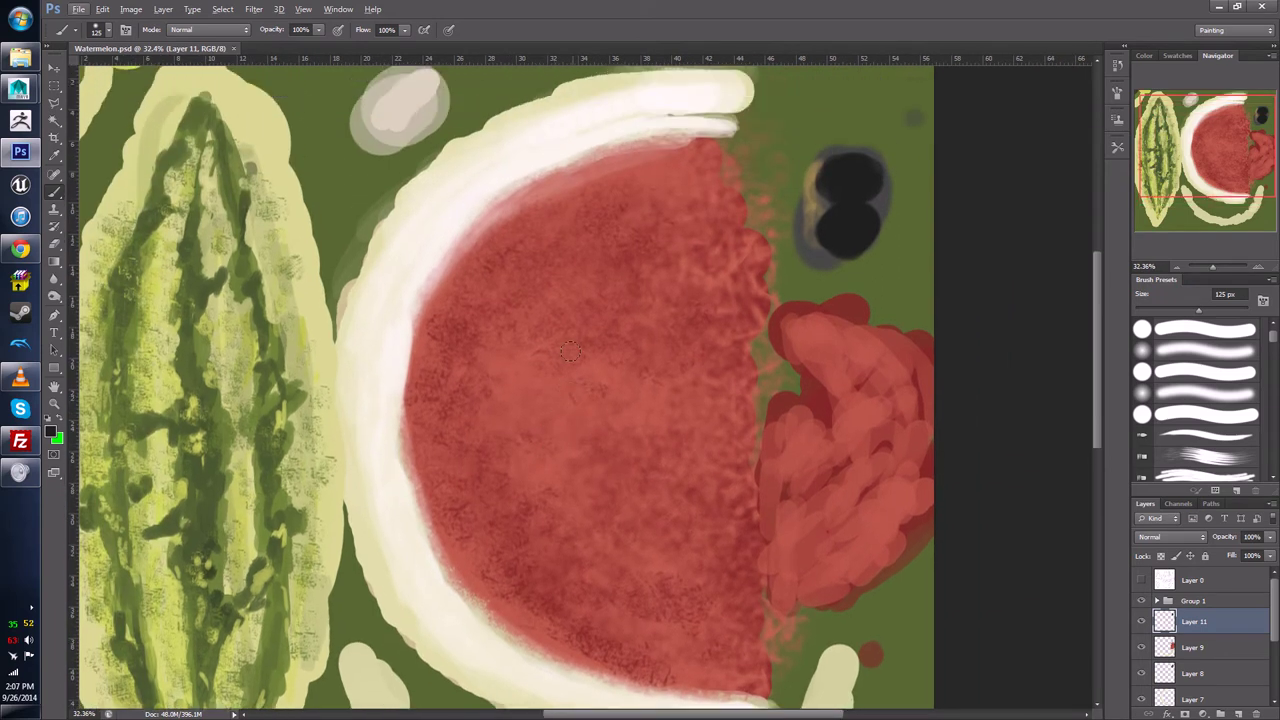
pyautogui.keyDown('alt'); pyautogui.scroll(3, 579, 348); pyautogui.keyUp('alt')
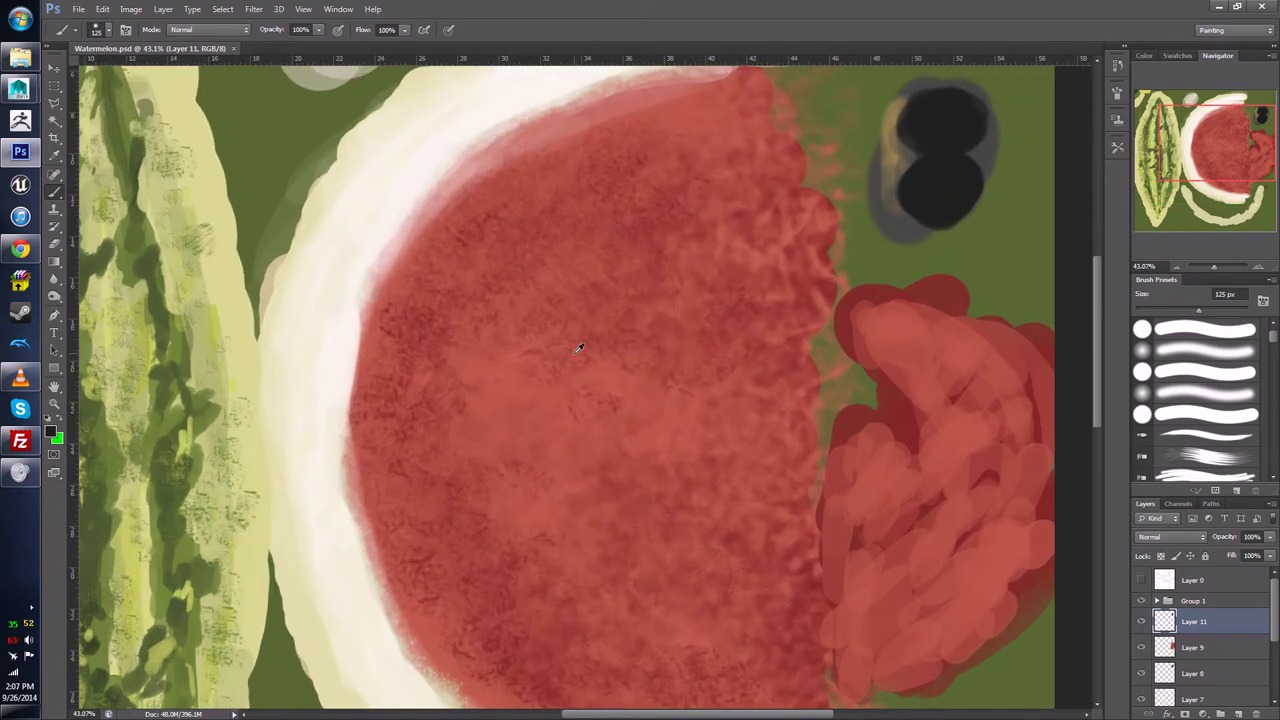
pyautogui.click(55, 300)
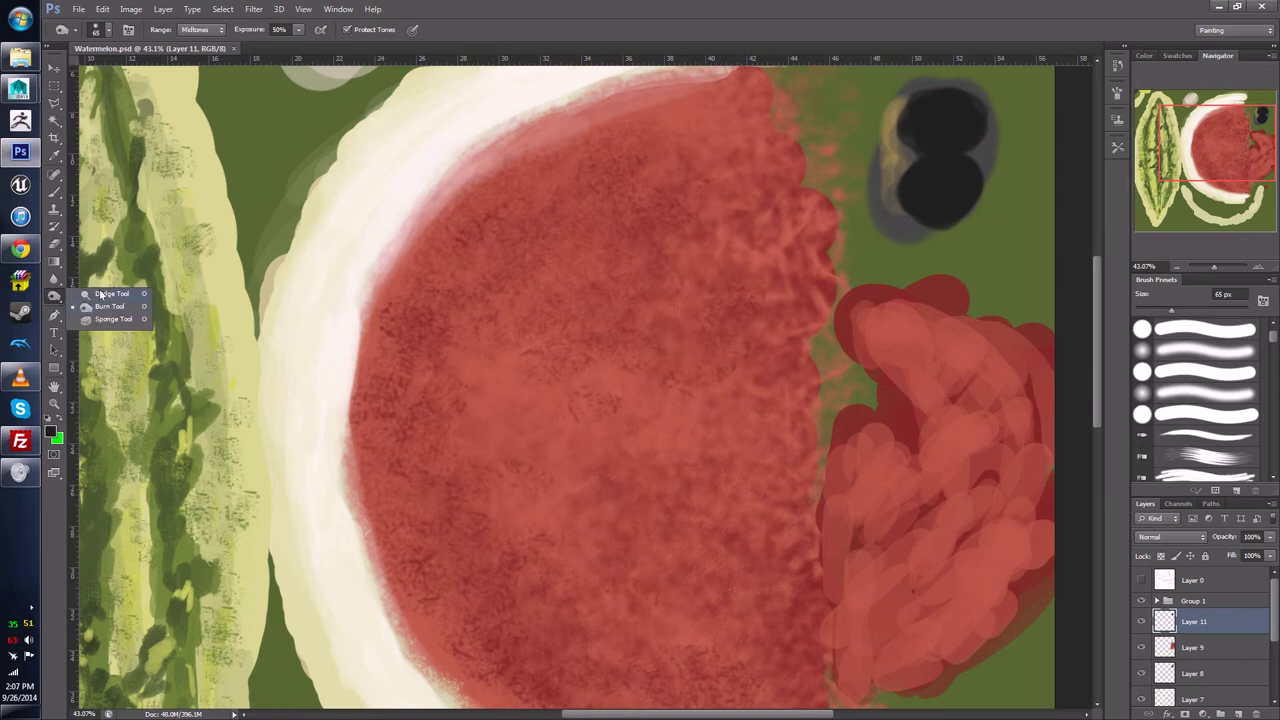
pyautogui.click(110, 319)
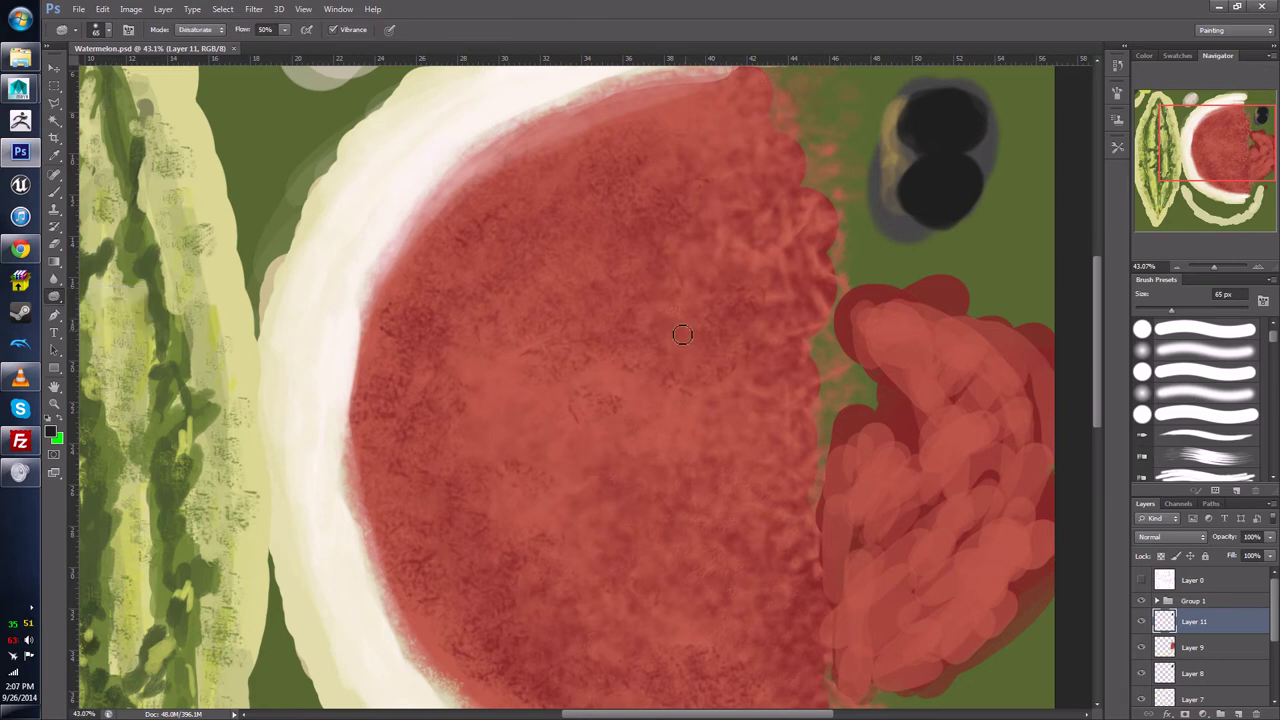
pyautogui.click(57, 296)
# Step: Choose the Smudge tool, enlarge its brush to 400 px and make Layer 9 the active layer
pyautogui.click(56, 281)
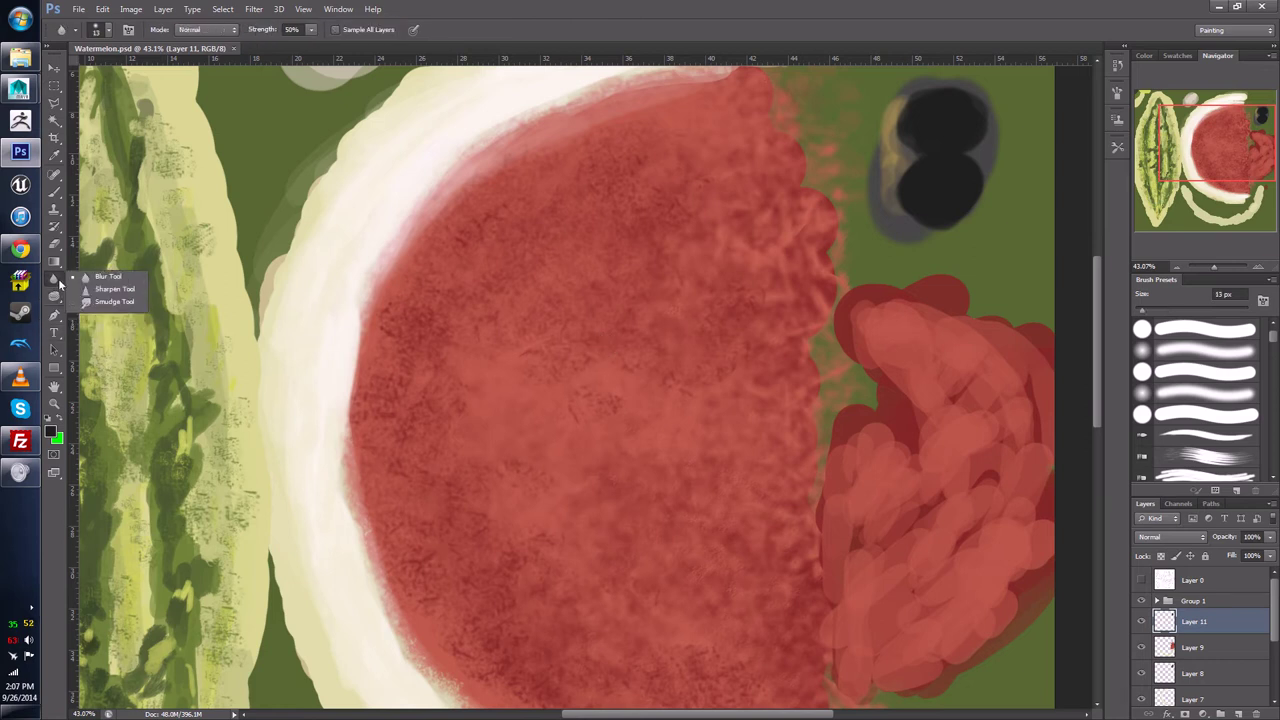
pyautogui.click(110, 302)
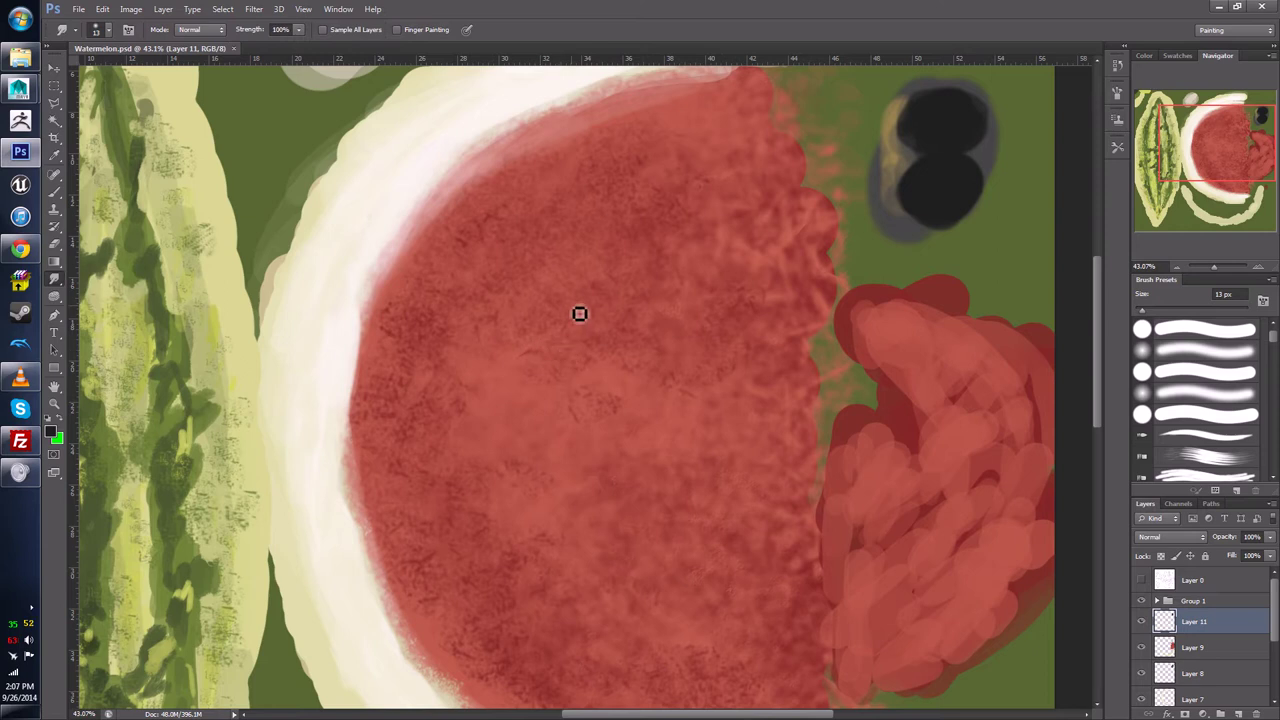
pyautogui.press(']')
pyautogui.press(']')
pyautogui.press(']')
pyautogui.press(']')
pyautogui.press(']')
pyautogui.press(']')
pyautogui.press(']')
pyautogui.press(']')
pyautogui.press(']')
pyautogui.press(']')
pyautogui.press(']')
pyautogui.press(']')
pyautogui.press(']')
pyautogui.press(']')
pyautogui.press(']')
pyautogui.press(']')
pyautogui.press(']')
pyautogui.press(']')
pyautogui.press(']')
pyautogui.click(1193, 647)
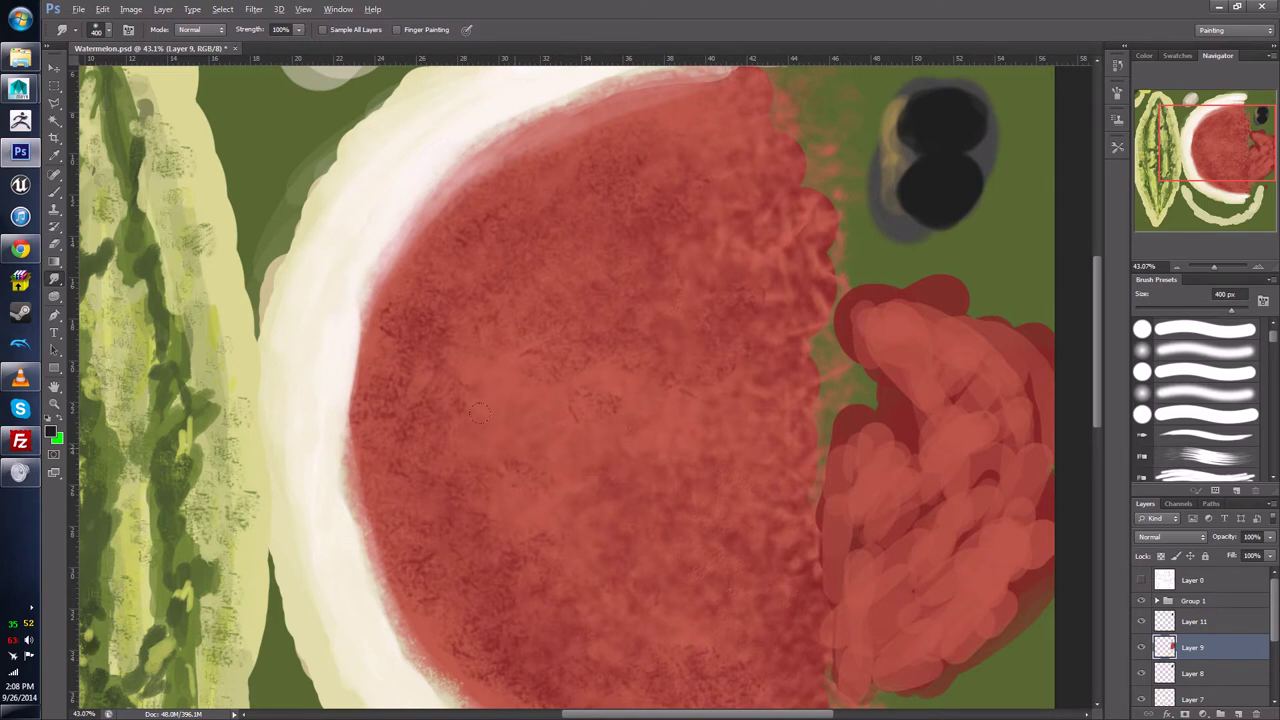
# Step: Switch to the Brush tool, sample the light red of the watermelon flesh and choose a rough 36 px brush preset
pyautogui.keyDown('alt'); pyautogui.scroll(-8, 479, 412); pyautogui.keyUp('alt')
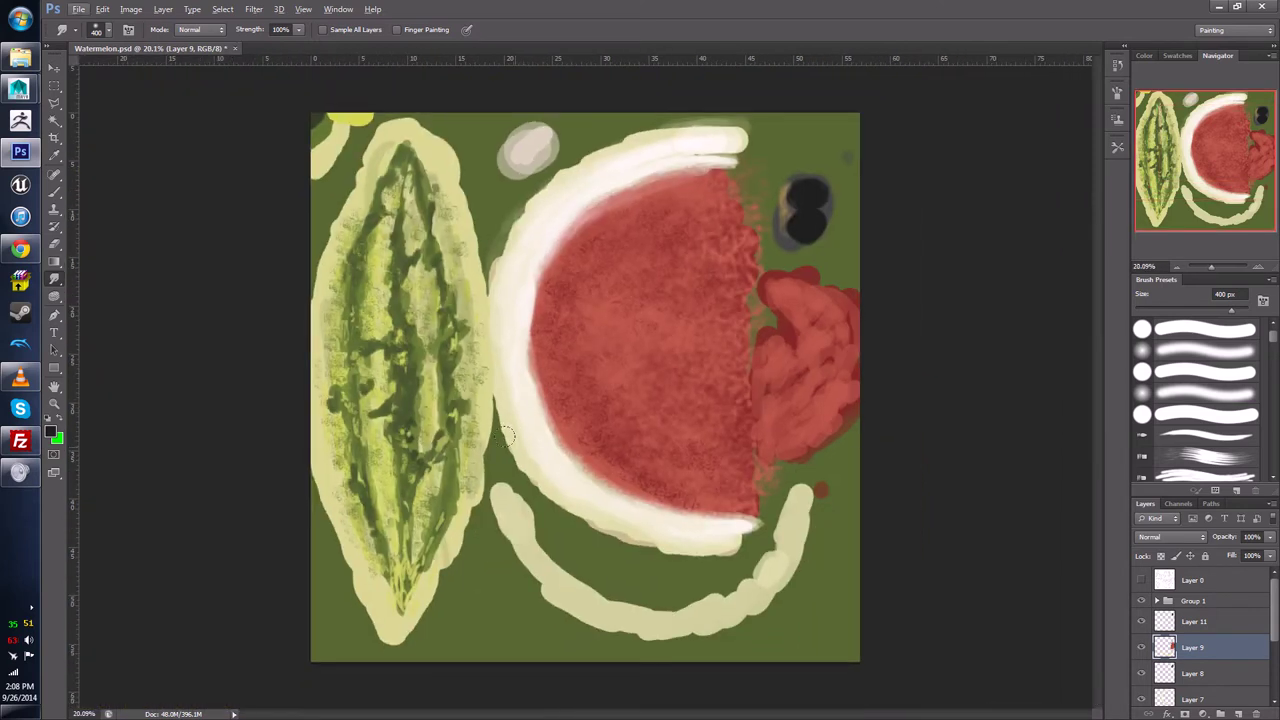
pyautogui.keyDown('alt'); pyautogui.scroll(3, 531, 403); pyautogui.keyUp('alt')
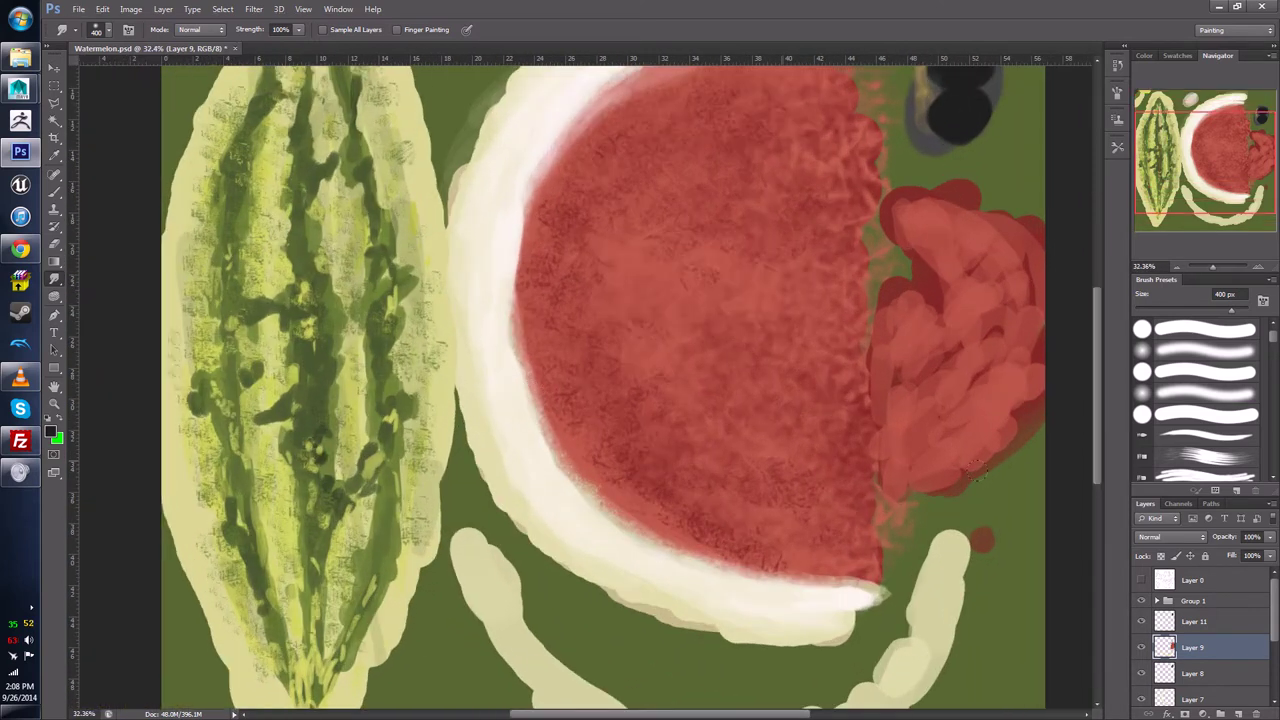
pyautogui.press('b')
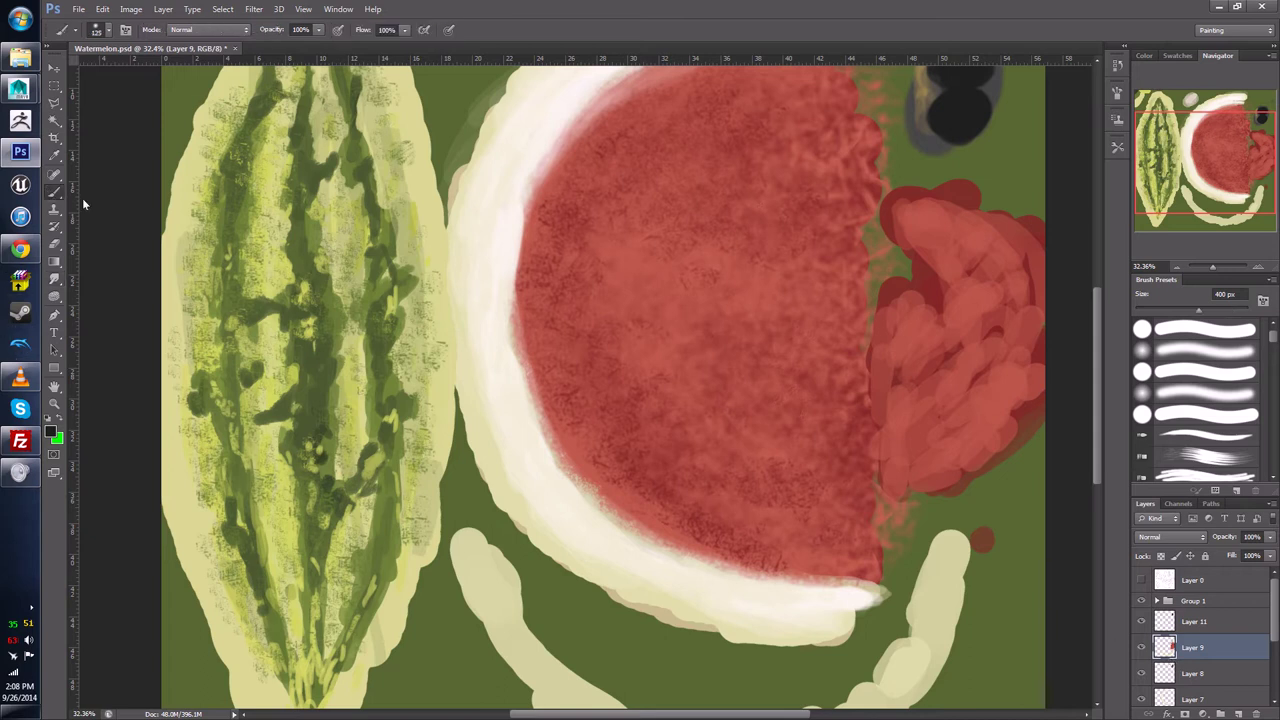
pyautogui.keyDown('alt'); pyautogui.click(633, 277); pyautogui.keyUp('alt')
pyautogui.moveTo(1272, 342); pyautogui.dragTo(1271, 455)
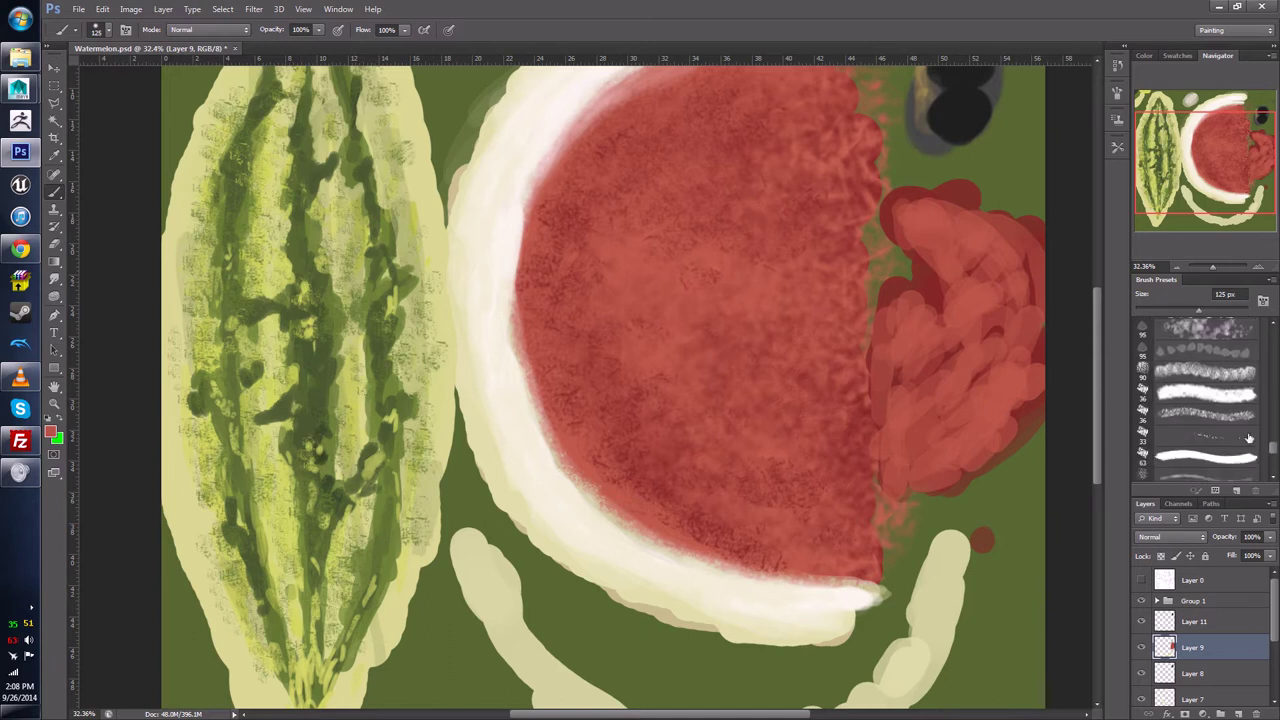
pyautogui.click(1206, 415)
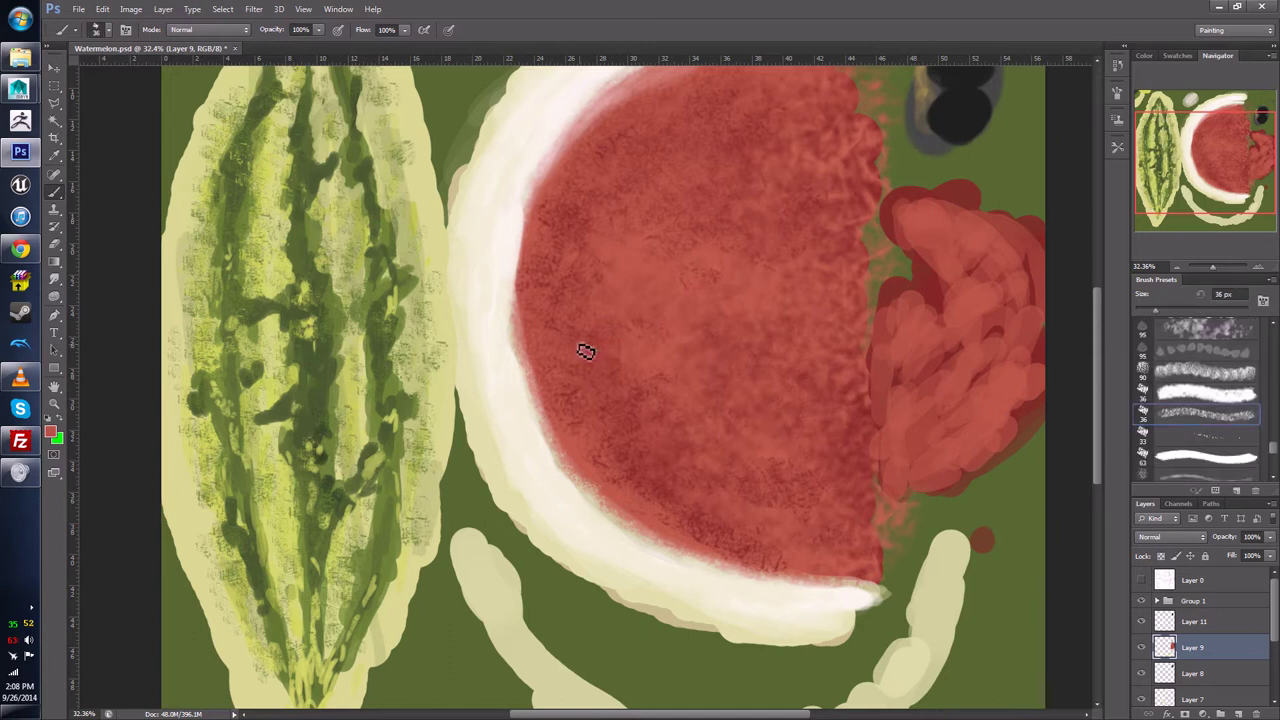
# Step: Paint over the watermelon flesh on Layer 9 with the textured brush at 125 px and 41% opacity
pyautogui.press(']')
pyautogui.press(']')
pyautogui.press(']')
pyautogui.press(']')
pyautogui.press(']')
pyautogui.press(']')
pyautogui.press(']')
pyautogui.press(']')
pyautogui.press(']')
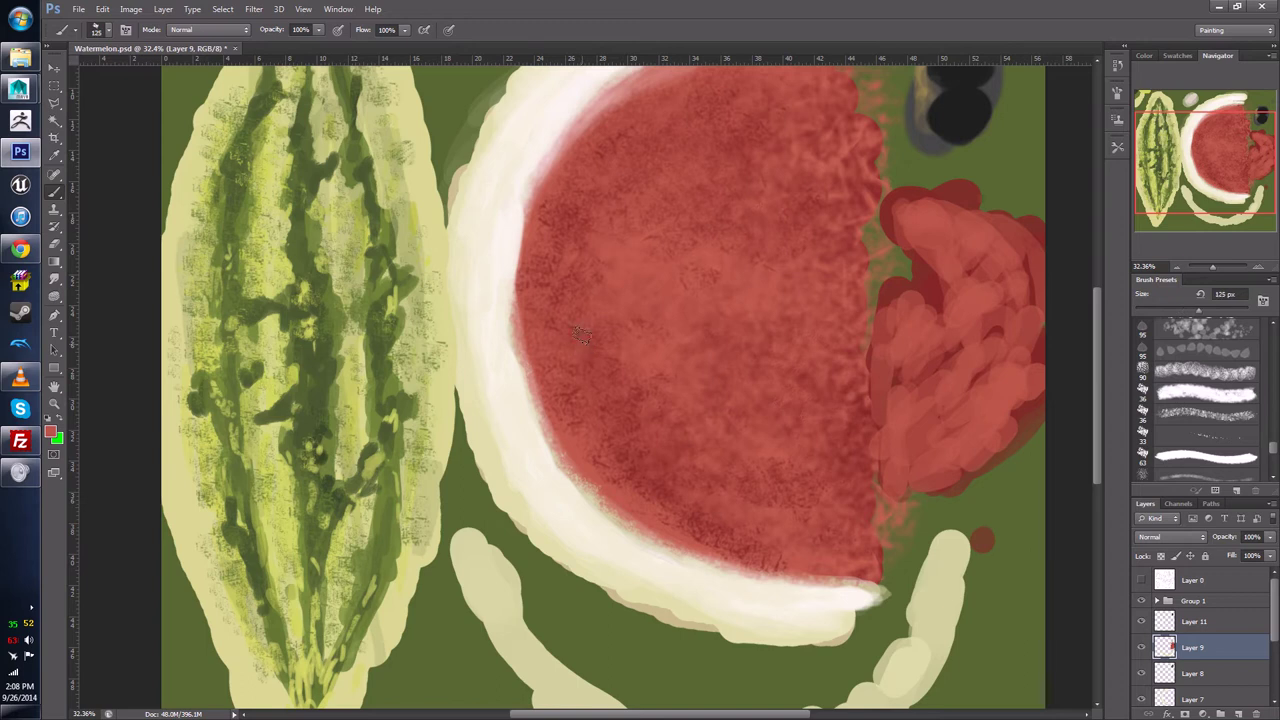
pyautogui.click(318, 29)
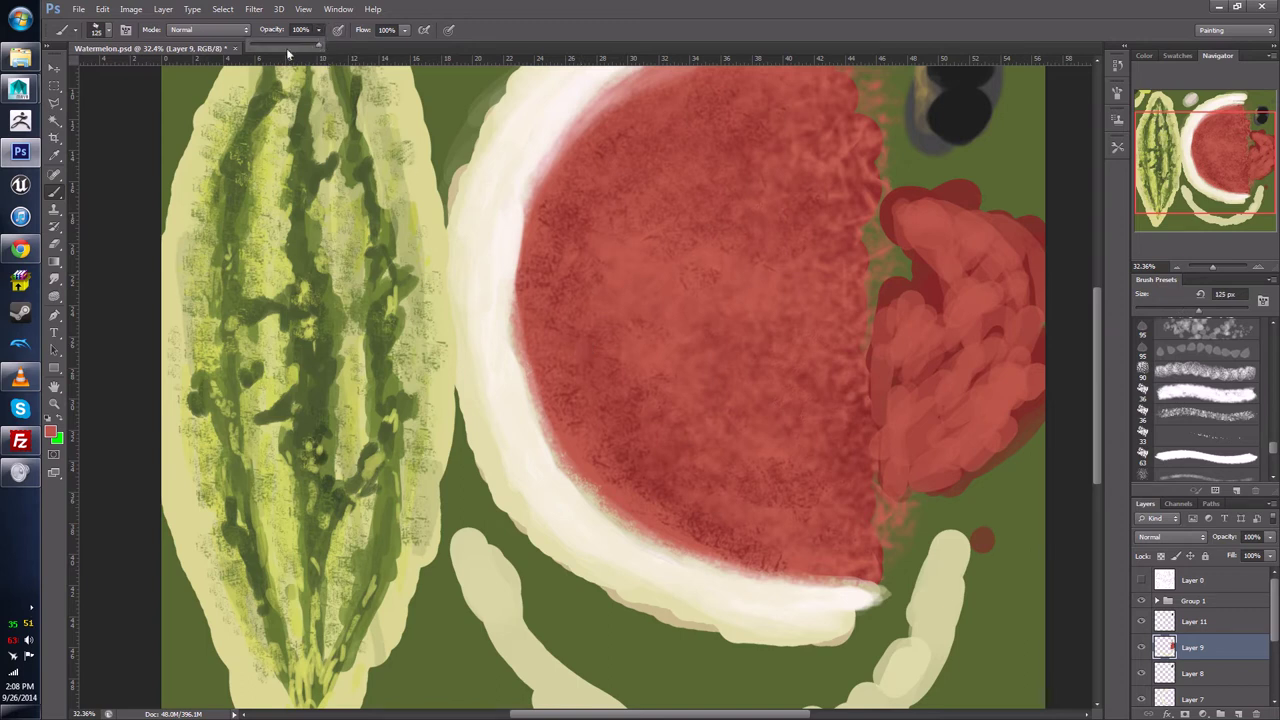
pyautogui.moveTo(287, 47); pyautogui.dragTo(279, 47)
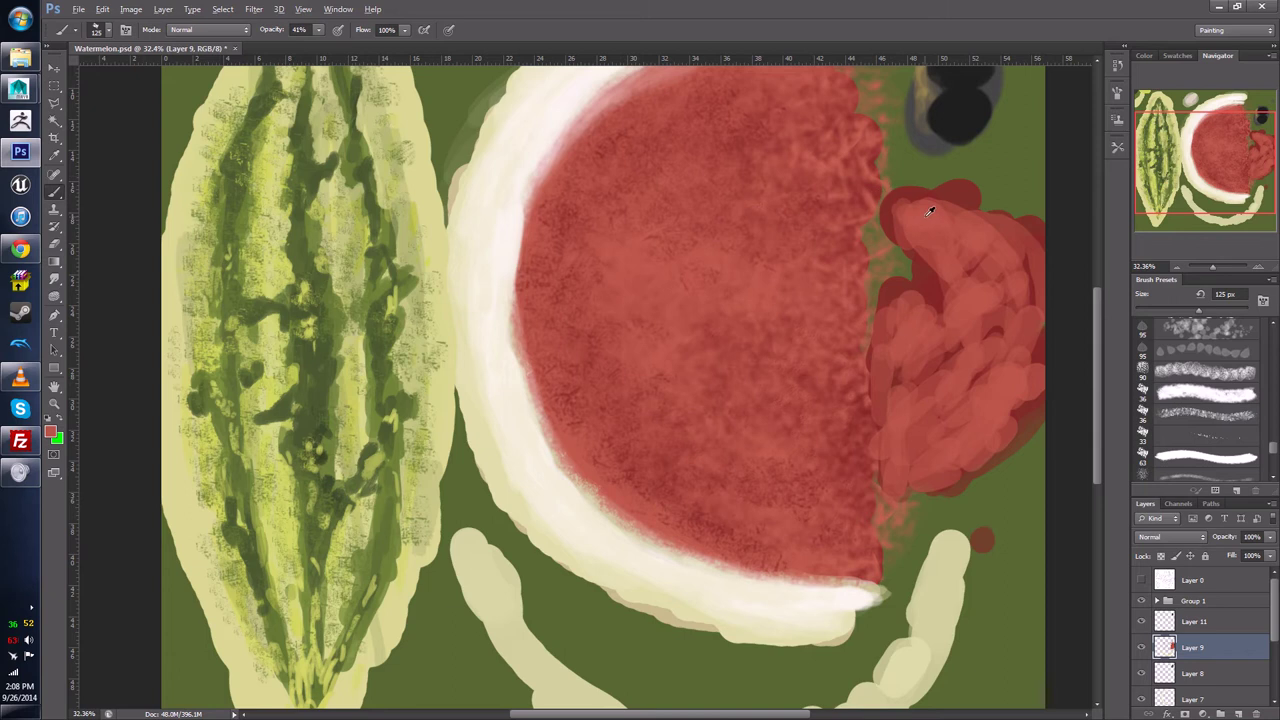
pyautogui.keyDown('alt'); pyautogui.click(875, 193); pyautogui.keyUp('alt')
pyautogui.keyDown('alt'); pyautogui.scroll(-3, 729, 385); pyautogui.keyUp('alt')
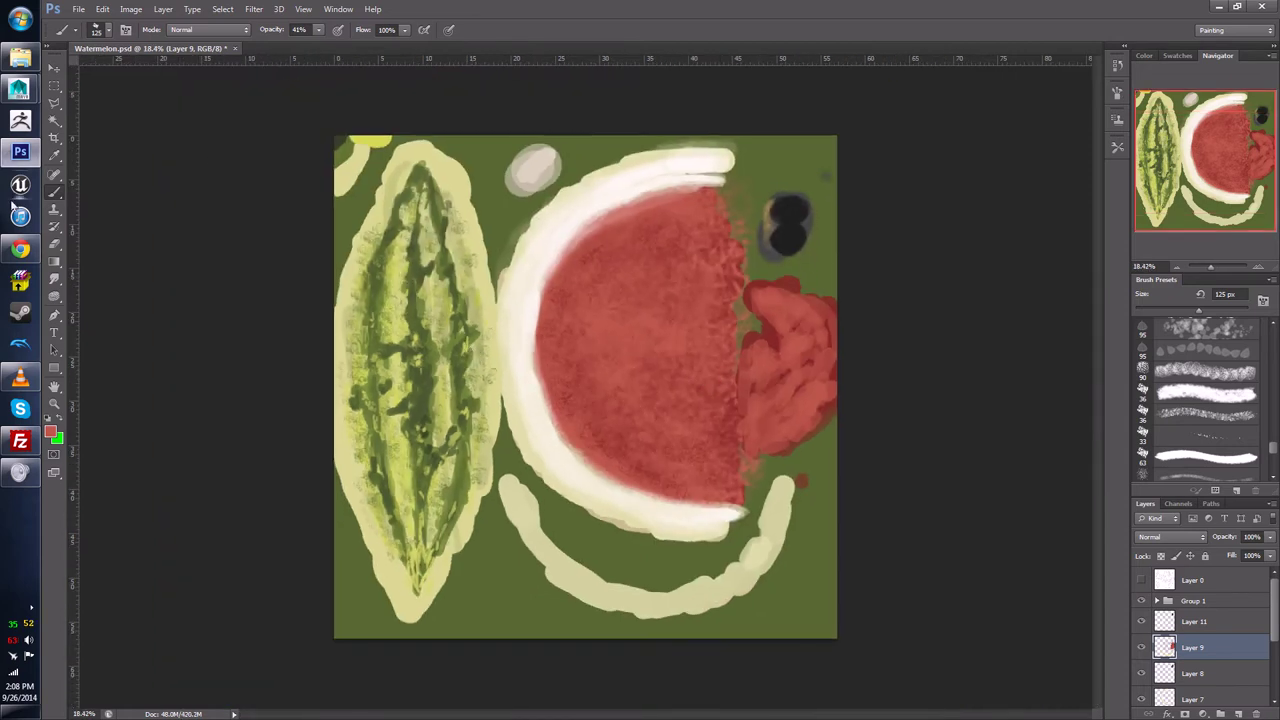
# Step: Check the occlusion bake's progress in Maya and return to the Watermelon.psd texture in Photoshop
pyautogui.click(22, 94)
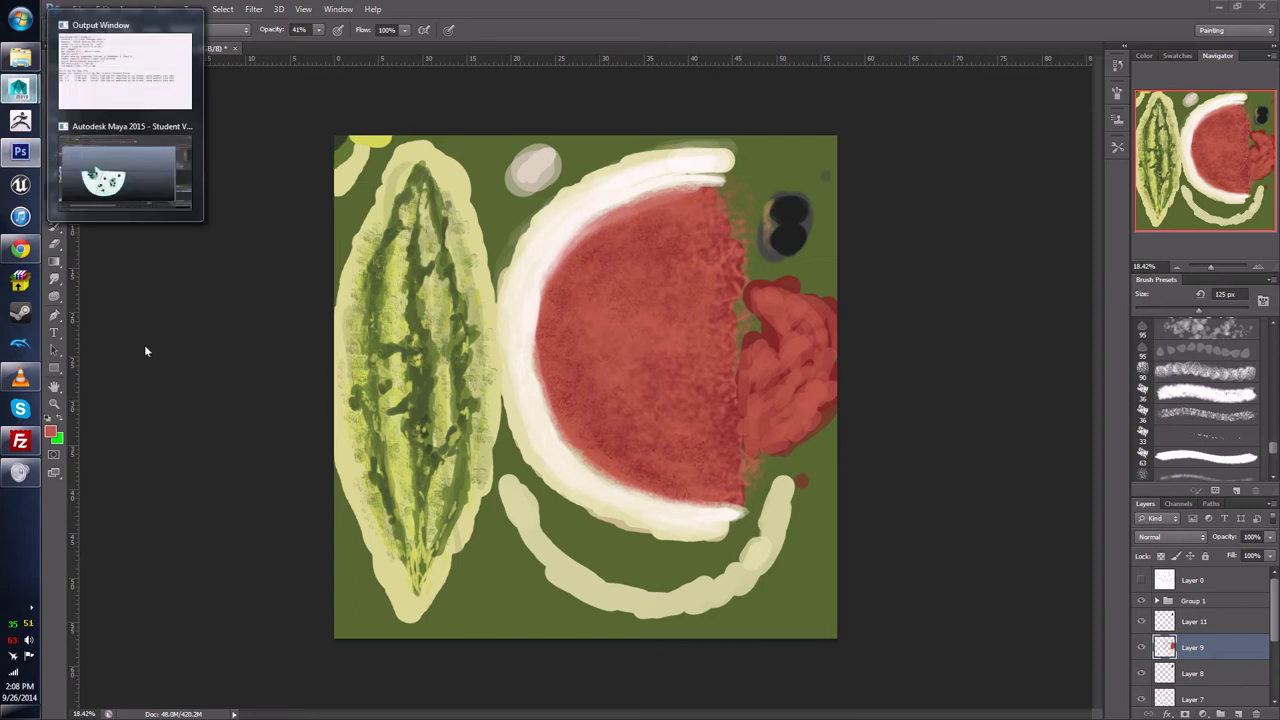
pyautogui.click(128, 200)
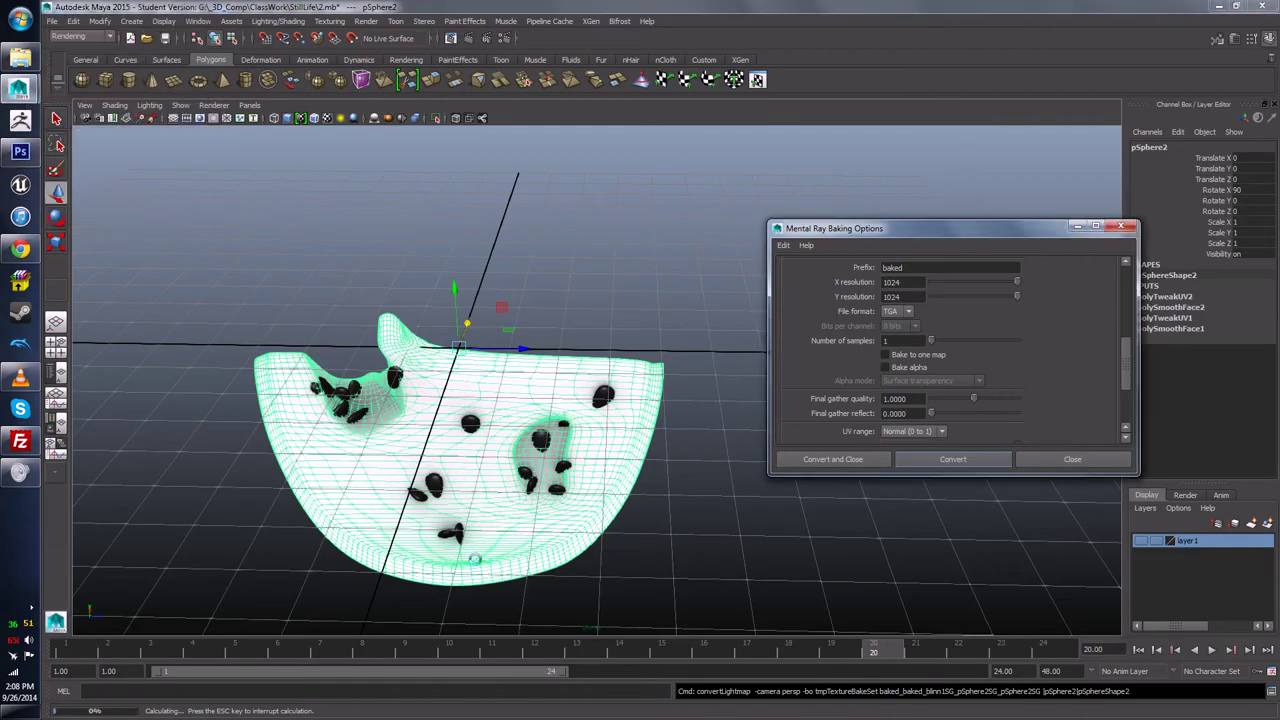
pyautogui.moveTo(22, 152)
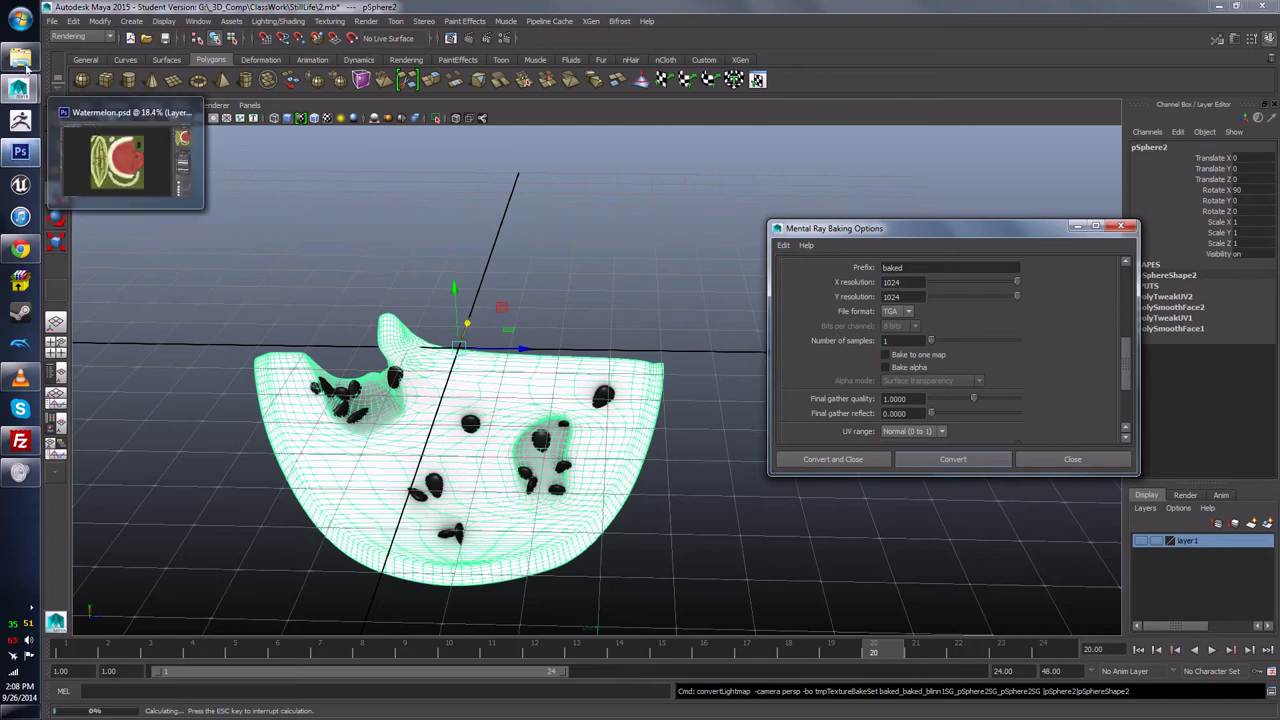
pyautogui.click(145, 186)
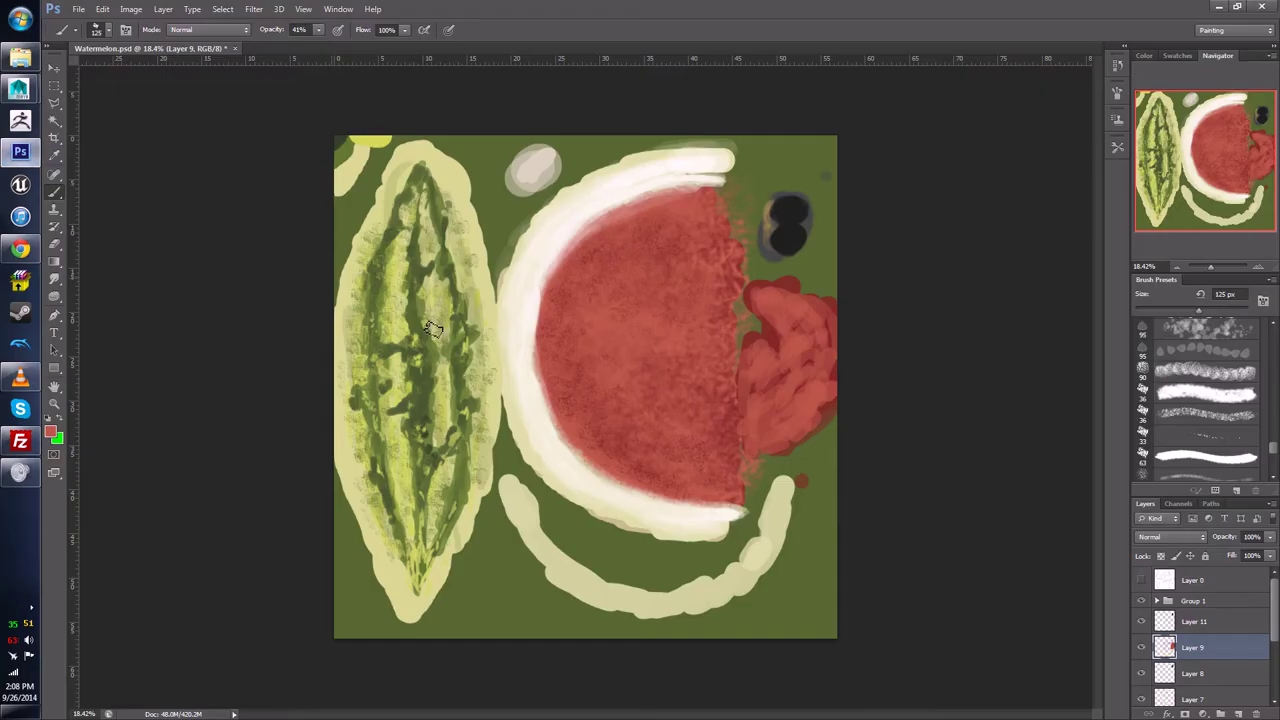
pyautogui.keyDown('alt'); pyautogui.scroll(-3, 744, 357); pyautogui.keyUp('alt')
pyautogui.keyDown('alt'); pyautogui.scroll(3, 736, 364); pyautogui.keyUp('alt')
pyautogui.scroll(2, 617, 378)
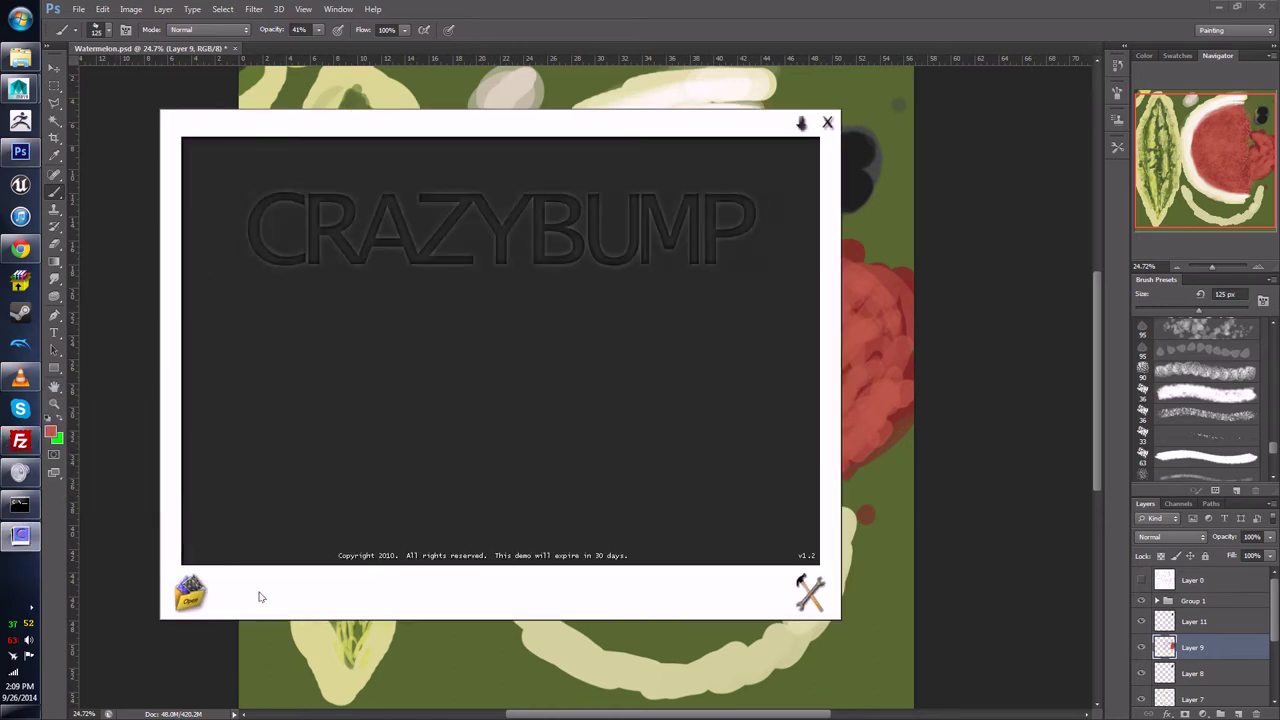
# Step: Bring up CrazyBump's choices for the type of image to open and return to the Watermelon.psd texture in Photoshop
pyautogui.click(190, 593)
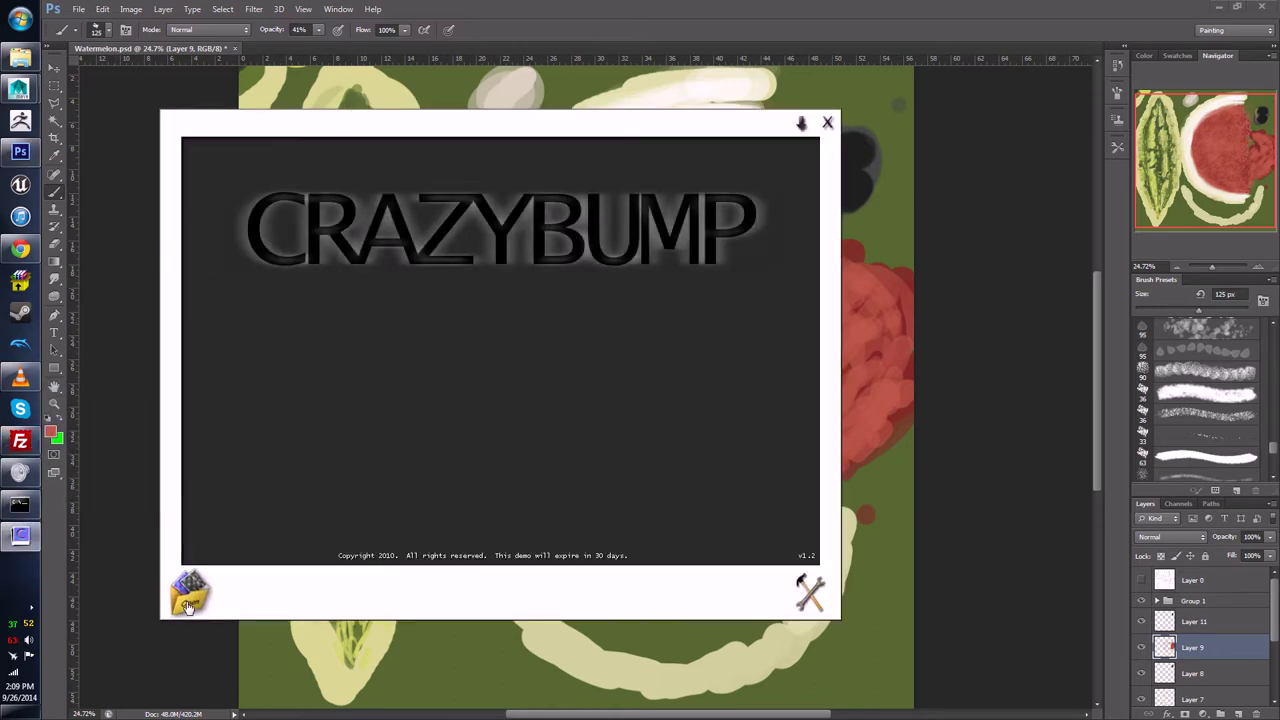
pyautogui.click(977, 468)
pyautogui.keyDown('alt'); pyautogui.scroll(-3, 609, 393); pyautogui.keyUp('alt')
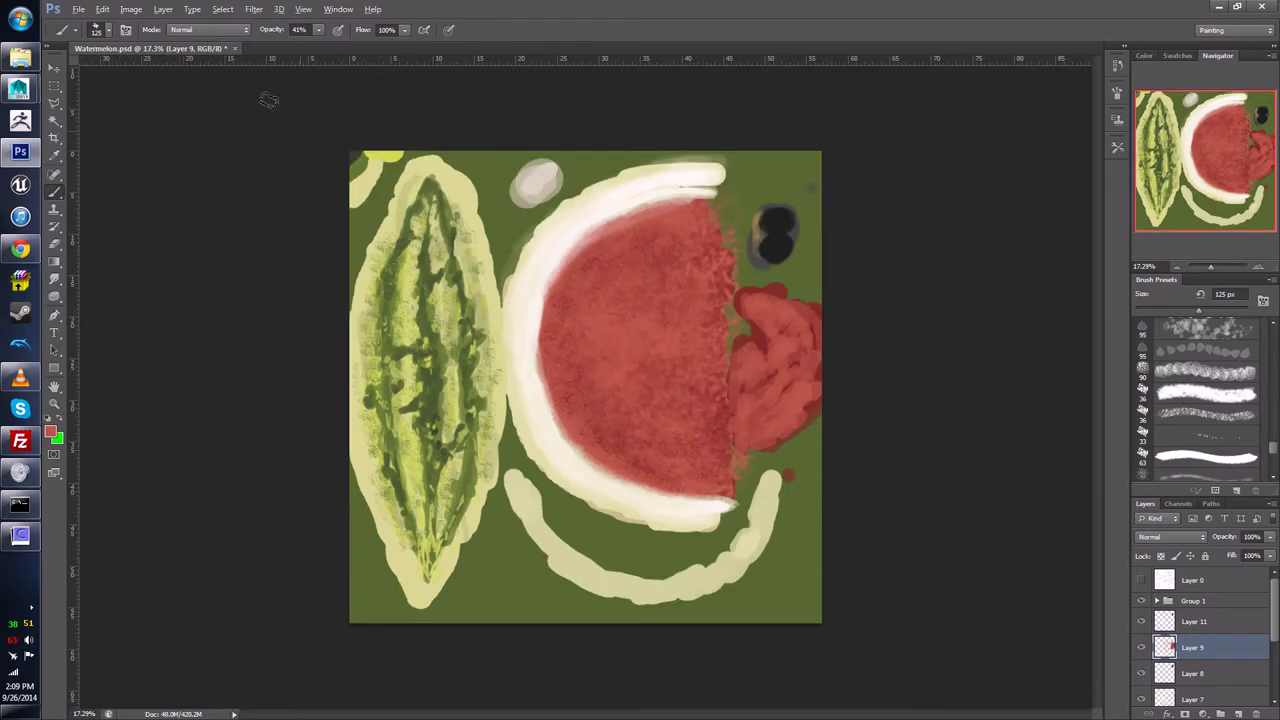
pyautogui.keyDown('alt'); pyautogui.scroll(2, 351, 280); pyautogui.keyUp('alt')
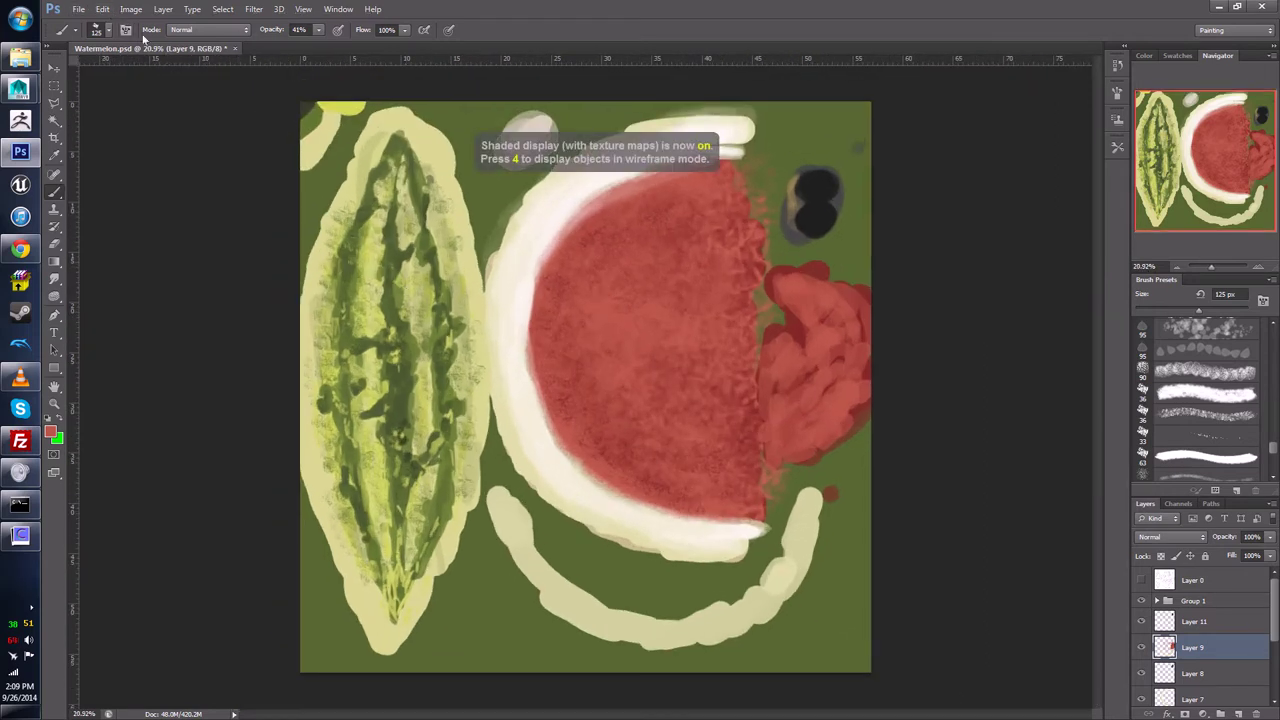
# Step: Create a new white RGB document 1024 pixels wide and 1024 pixels high
pyautogui.click(78, 10)
pyautogui.click(88, 24)
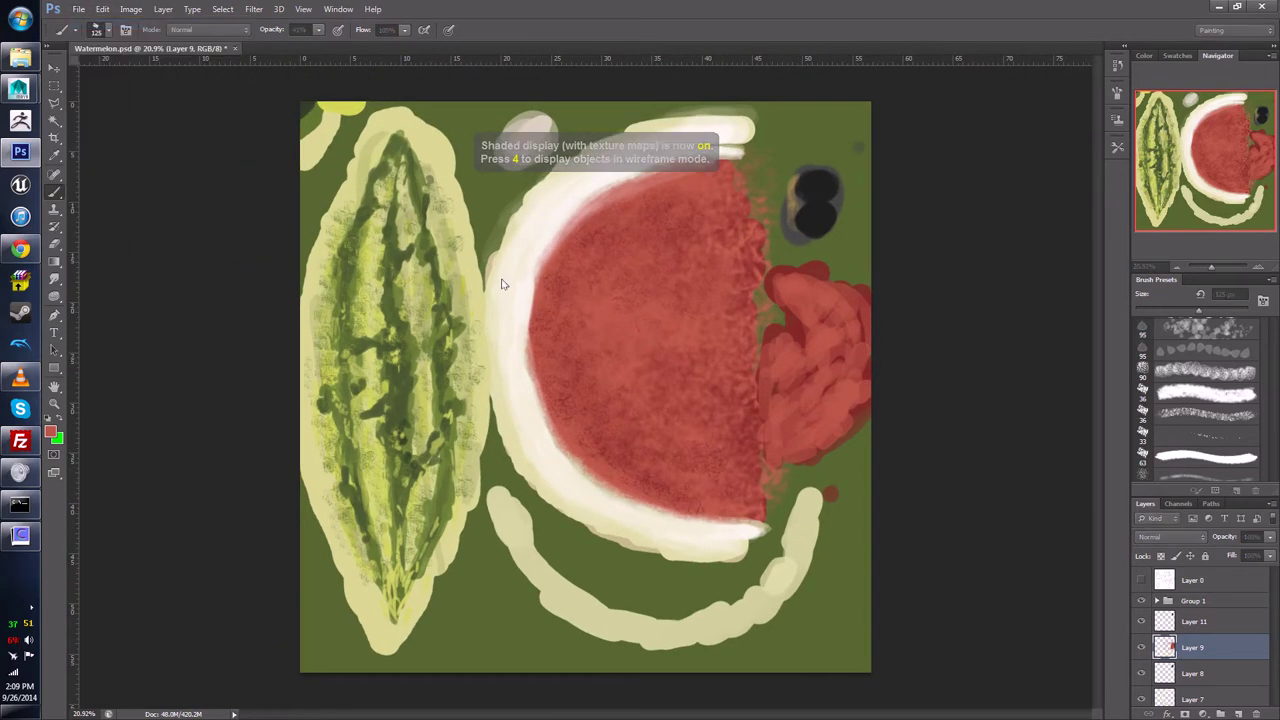
pyautogui.doubleClick(616, 242)
pyautogui.write('1024')
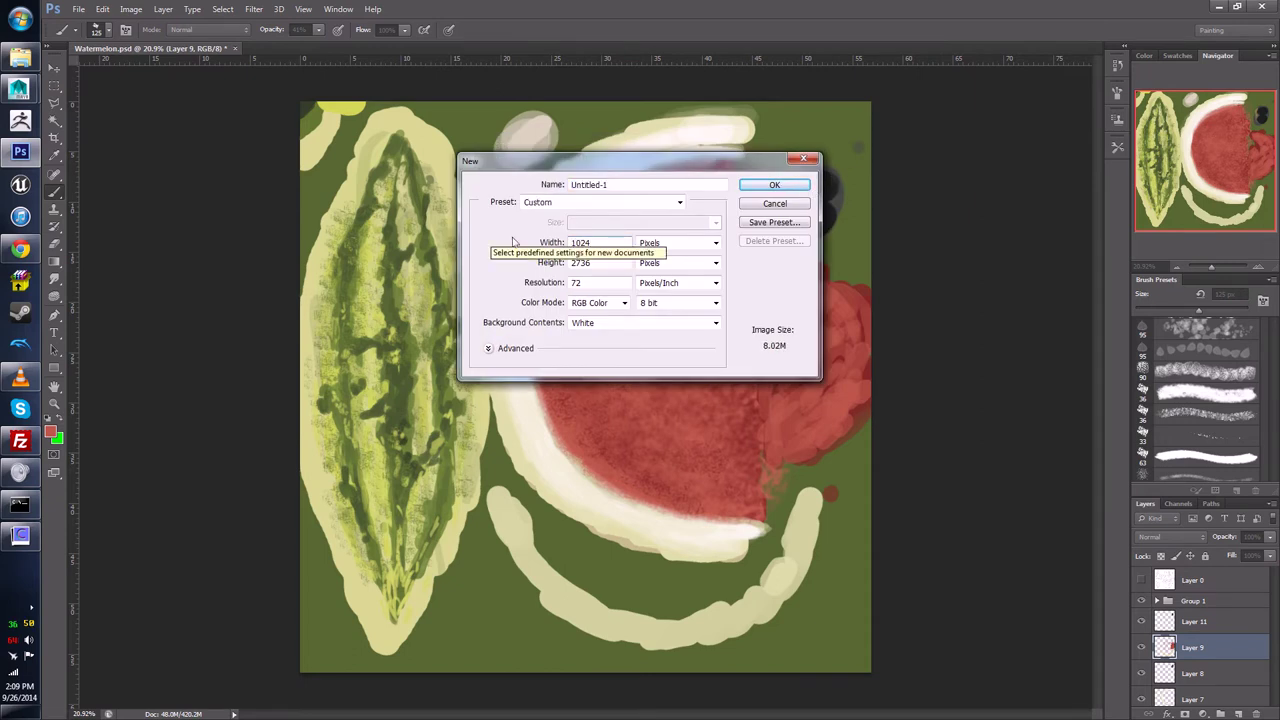
pyautogui.doubleClick(603, 264)
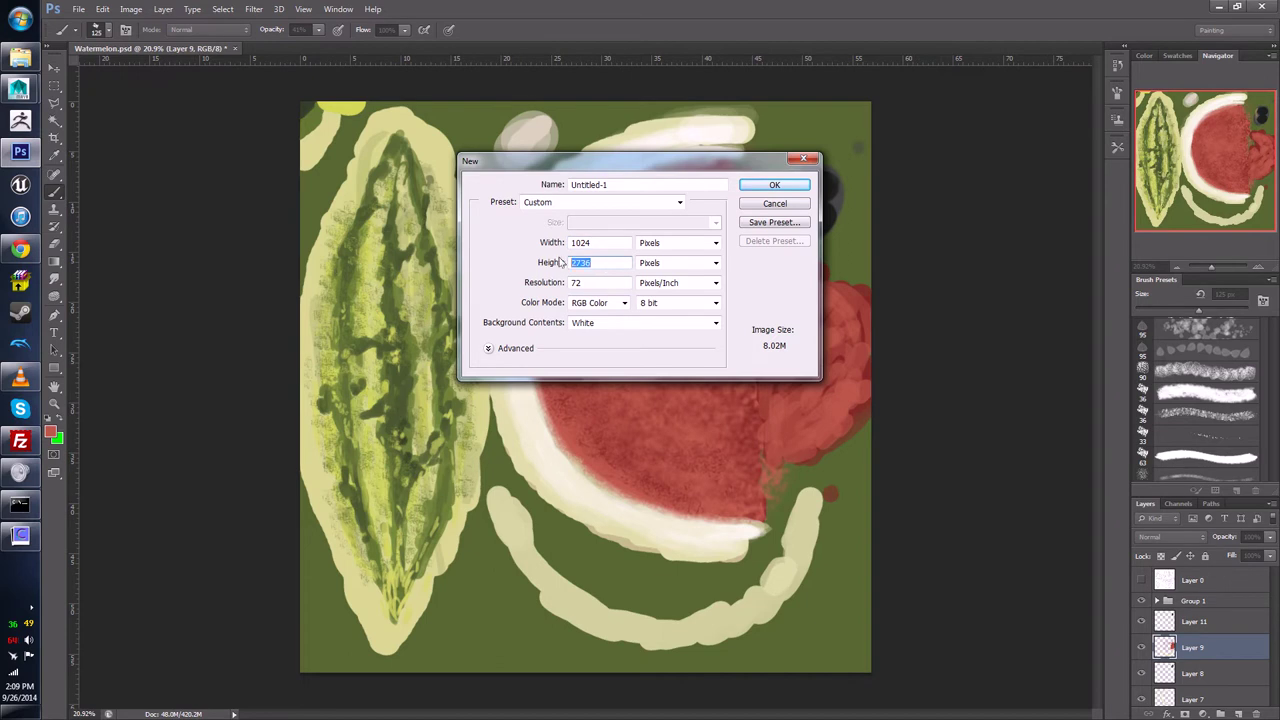
pyautogui.write('1024')
pyautogui.press('Return')
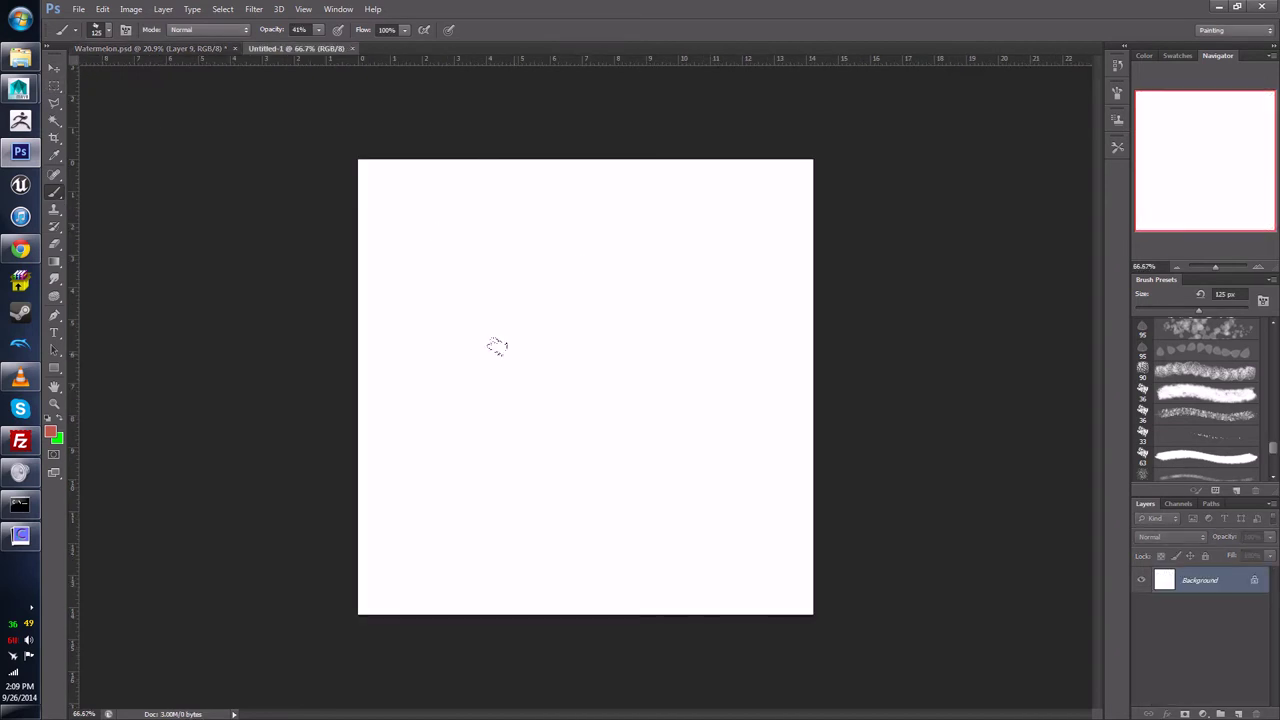
pyautogui.keyDown('alt'); pyautogui.scroll(1, 725, 332); pyautogui.keyUp('alt')
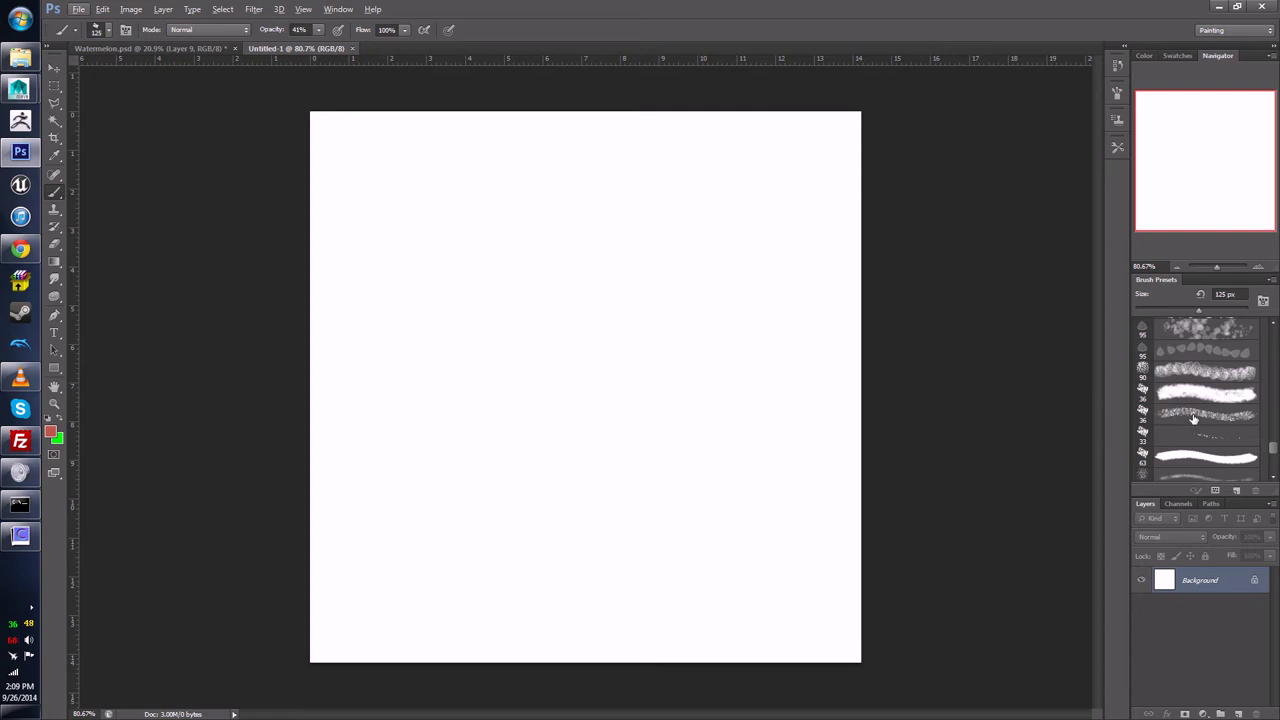
# Step: Set up the Brush tool with the rough textured 36 px preset enlarged to 200 px and reset the colours to black and white
pyautogui.moveTo(1274, 448); pyautogui.dragTo(1276, 453)
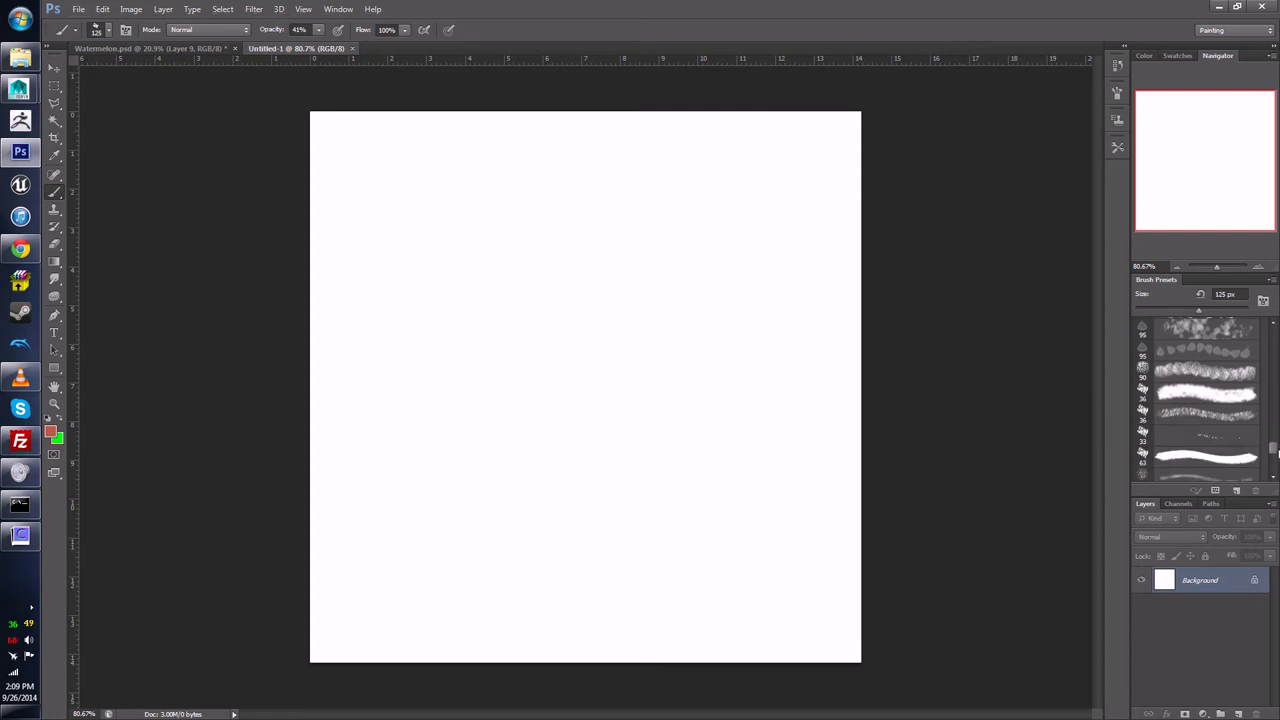
pyautogui.click(1212, 418)
pyautogui.press(']')
pyautogui.press(']')
pyautogui.press(']')
pyautogui.press(']')
pyautogui.press(']')
pyautogui.press(']')
pyautogui.press(']')
pyautogui.press(']')
pyautogui.press(']')
pyautogui.press(']')
pyautogui.press(']')
pyautogui.press(']')
pyautogui.click(54, 403)
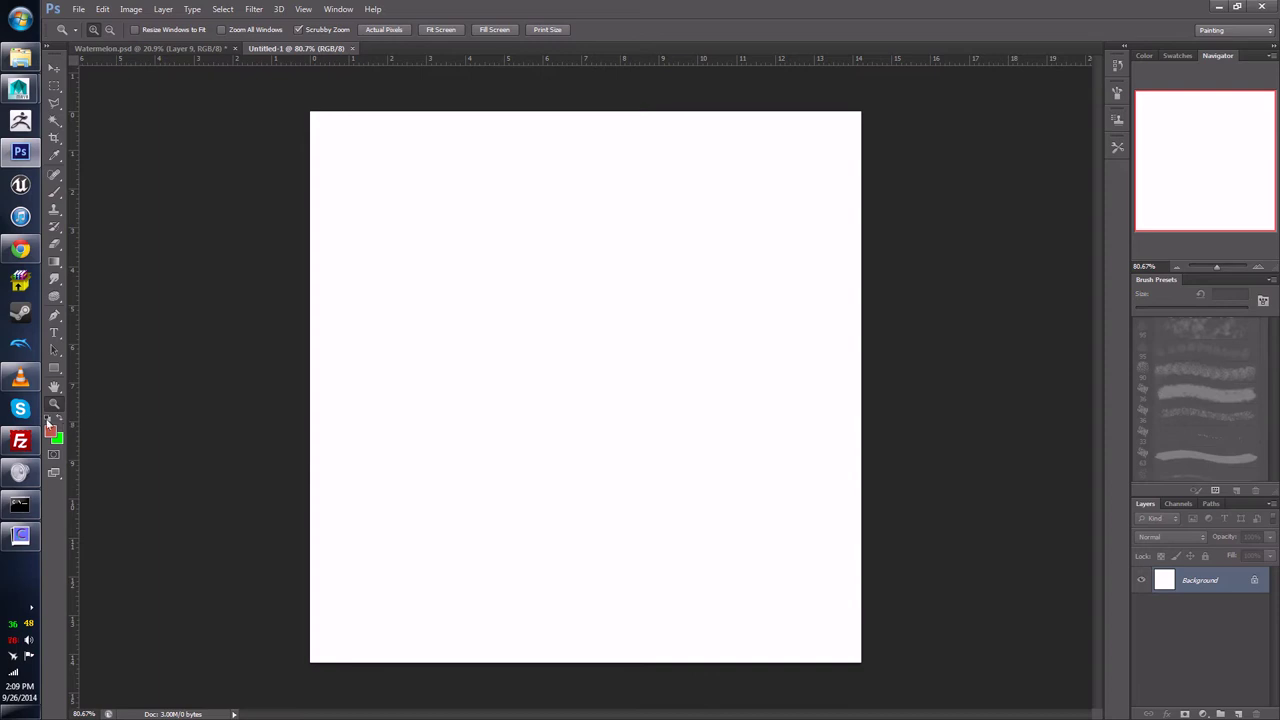
pyautogui.click(47, 420)
pyautogui.click(54, 191)
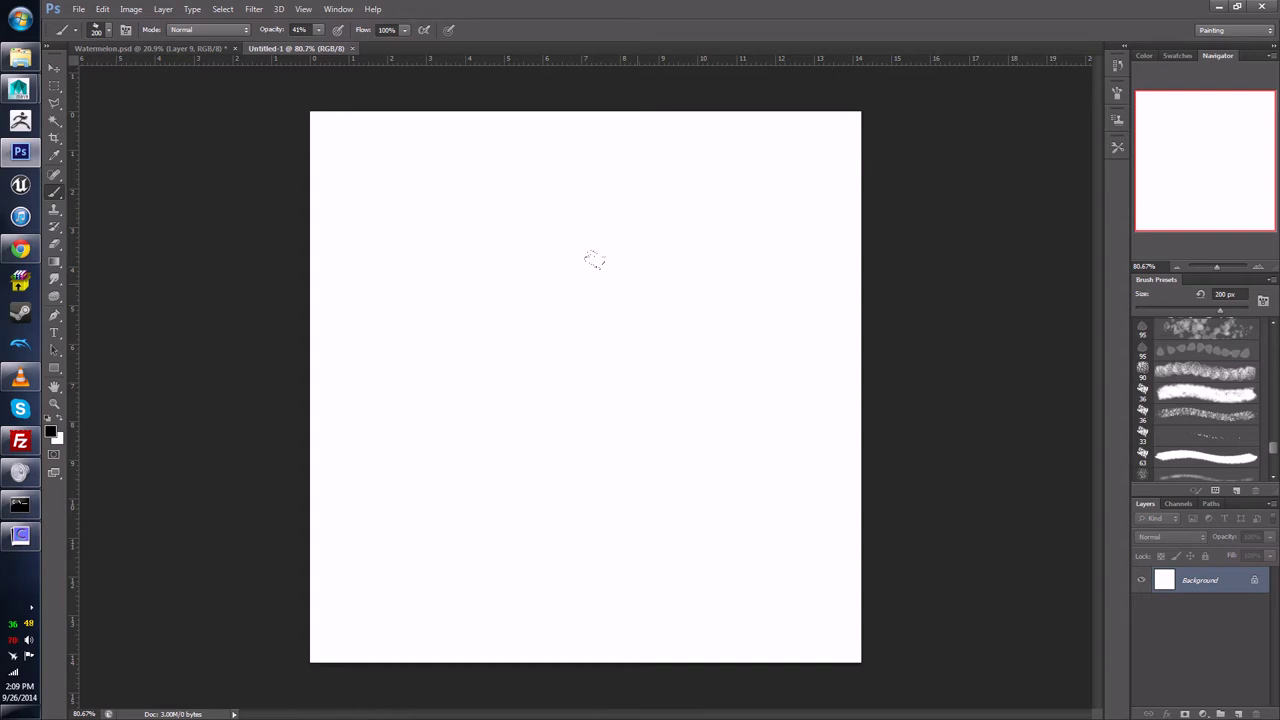
# Step: Paint textured black strokes at 41% opacity over most of the blank canvas, with lighter dabs around the lower edges
pyautogui.moveTo(555, 240)
pyautogui.mouseDown()
pyautogui.moveTo(443, 437)
pyautogui.moveTo(583, 357)
pyautogui.moveTo(586, 297)
pyautogui.moveTo(430, 280)
pyautogui.moveTo(590, 240)
pyautogui.moveTo(726, 478)
pyautogui.moveTo(565, 490)
pyautogui.moveTo(470, 540)
pyautogui.moveTo(400, 260)
pyautogui.moveTo(620, 170)
pyautogui.moveTo(705, 185)
pyautogui.mouseUp()
pyautogui.moveTo(756, 231); pyautogui.dragTo(783, 272)
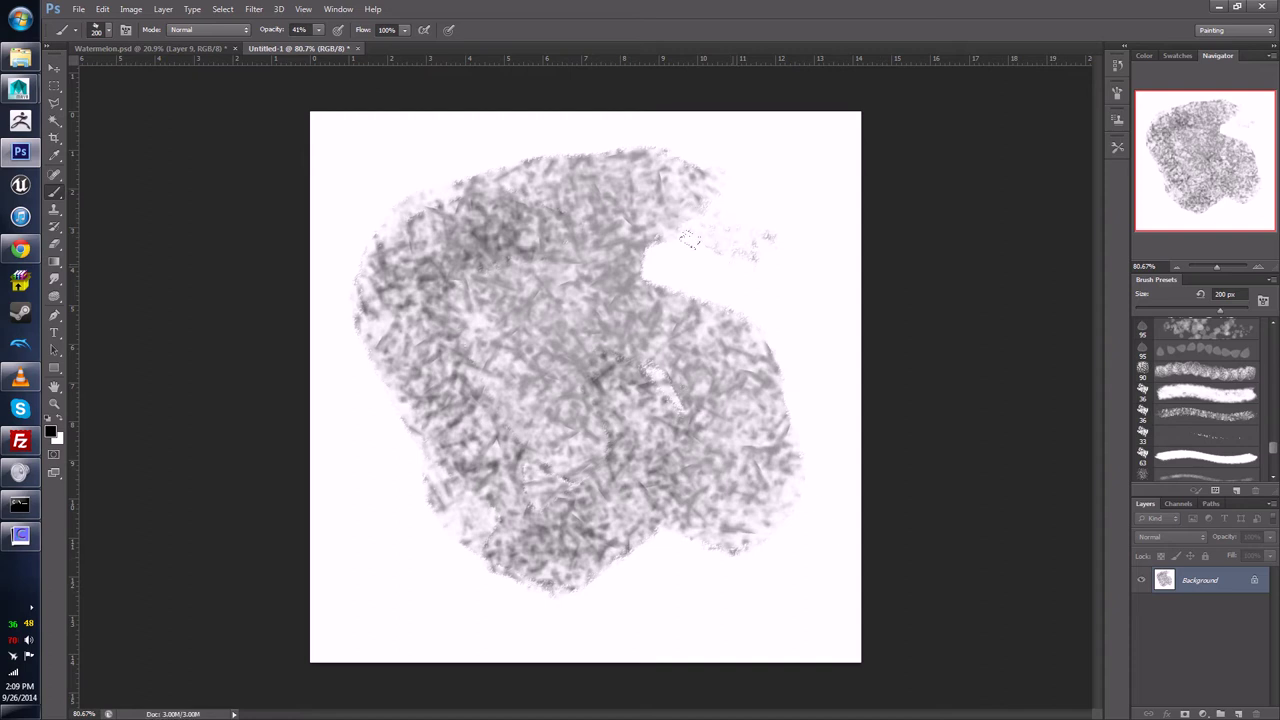
pyautogui.click(730, 582)
pyautogui.click(590, 618)
pyautogui.click(445, 573)
pyautogui.click(405, 490)
pyautogui.click(395, 610)
pyautogui.moveTo(346, 598); pyautogui.dragTo(334, 372)
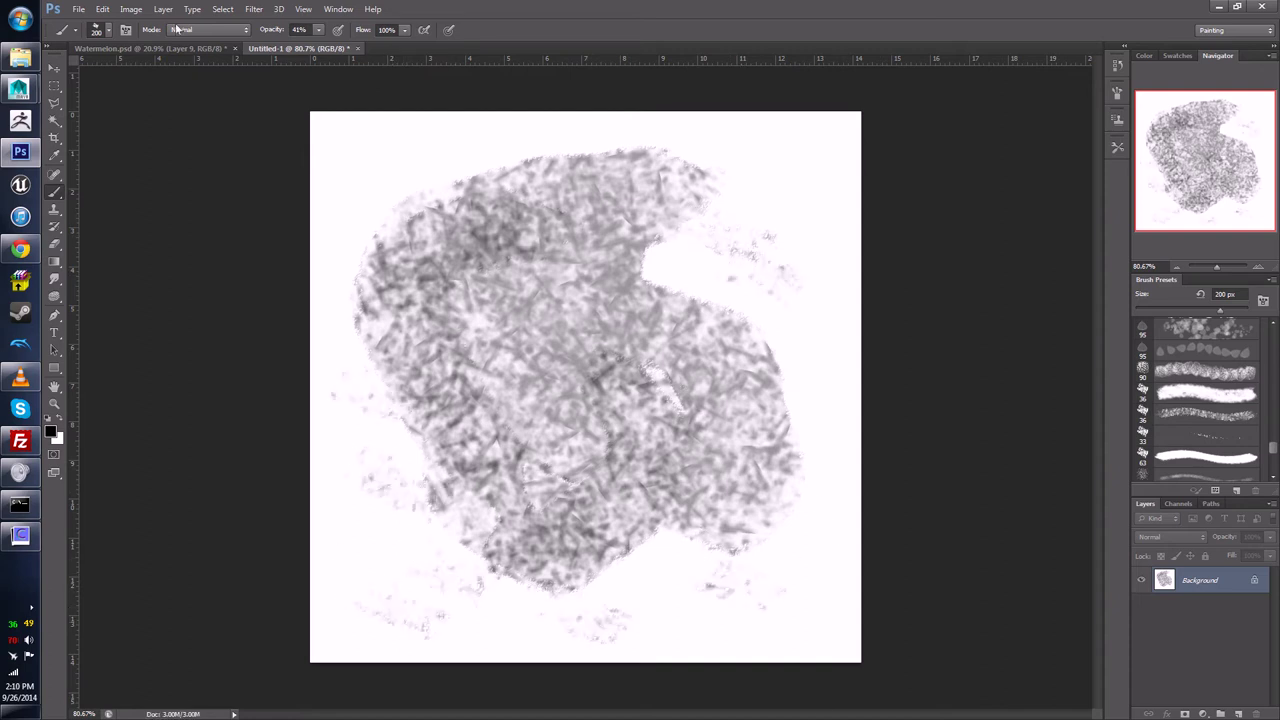
# Step: Pick the hard round brush at 200 px and build up a solid black circle in the upper-left part of the painted texture
pyautogui.click(110, 33)
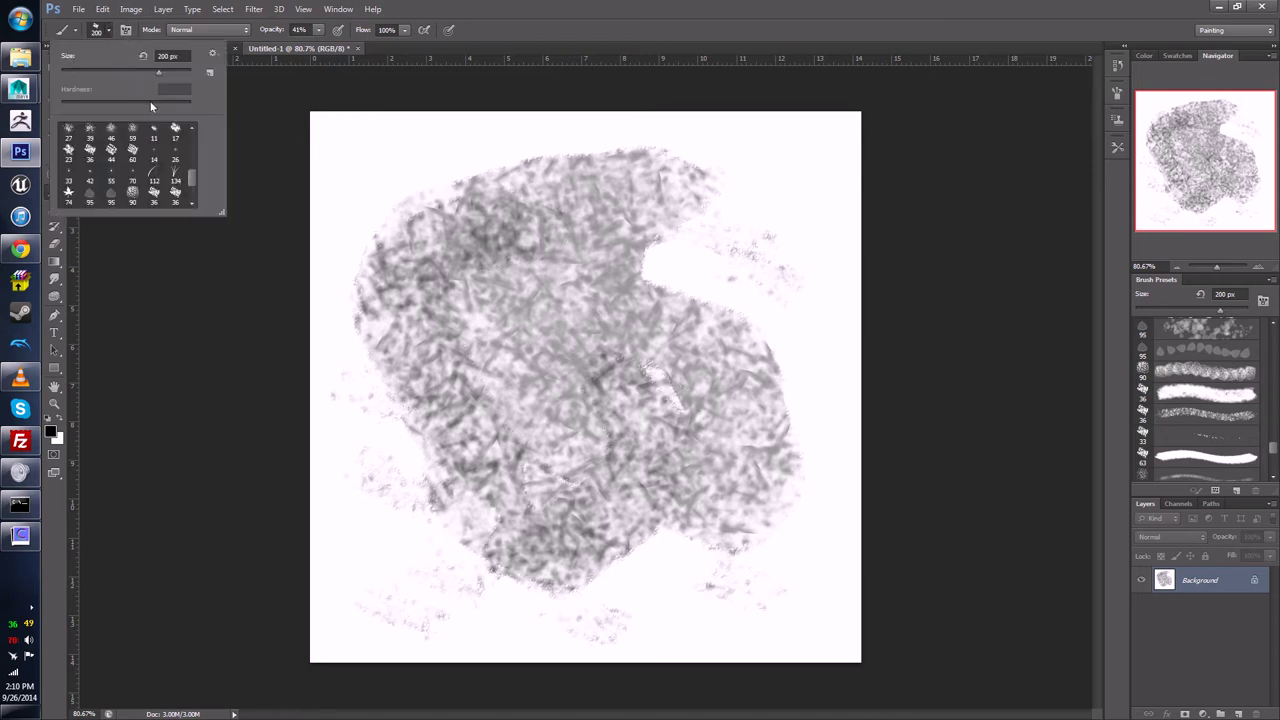
pyautogui.moveTo(194, 175); pyautogui.dragTo(194, 140)
pyautogui.click(90, 133)
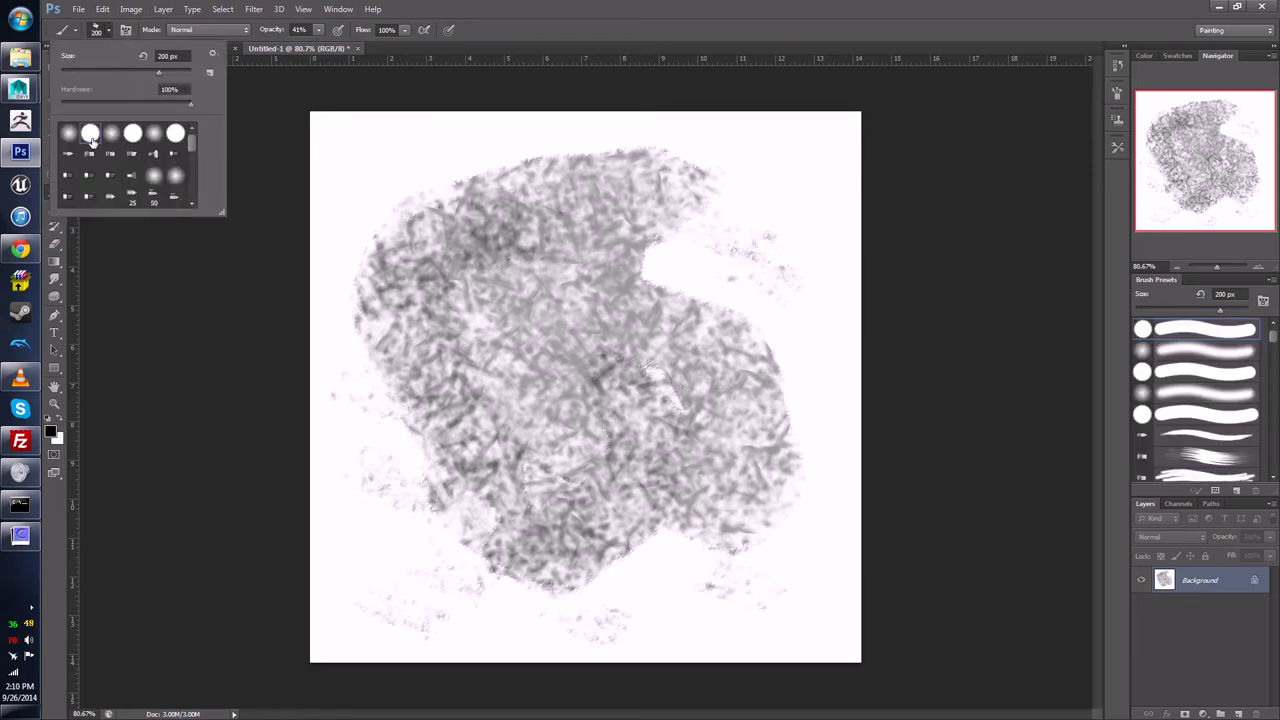
pyautogui.moveTo(487, 311)
pyautogui.mouseDown()
pyautogui.moveTo(498, 330)
pyautogui.moveTo(510, 315)
pyautogui.mouseUp()
pyautogui.click(492, 322)
pyautogui.click(479, 312)
pyautogui.click(491, 320)
pyautogui.click(497, 314)
pyautogui.click(479, 320)
pyautogui.click(472, 332)
pyautogui.click(490, 340)
pyautogui.click(502, 315)
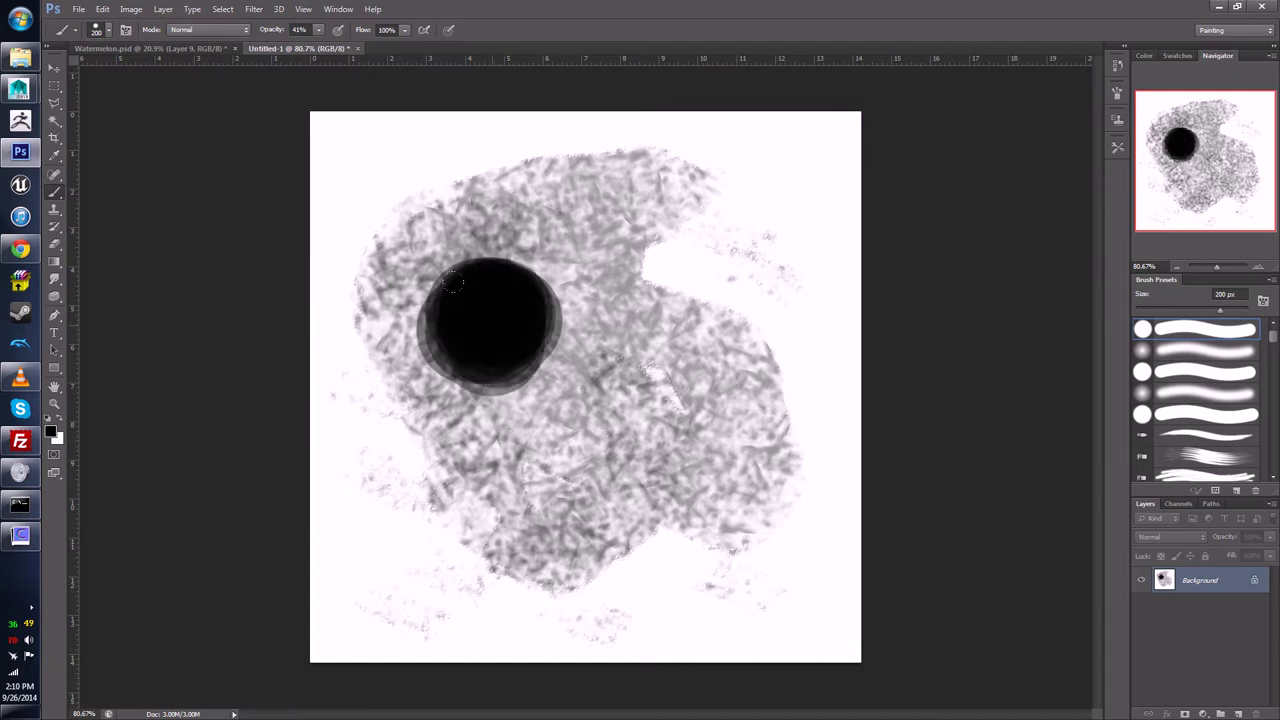
pyautogui.click(505, 325)
pyautogui.click(504, 310)
pyautogui.click(506, 317)
pyautogui.click(509, 328)
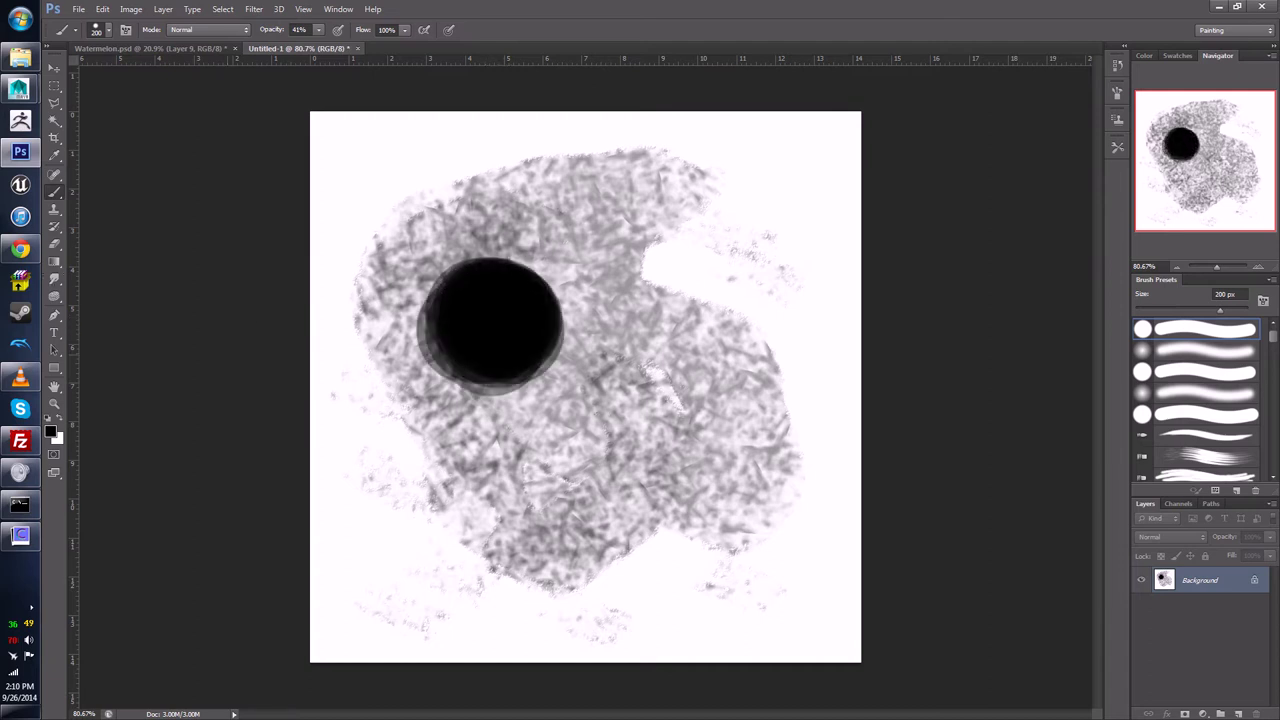
# Step: Swap the foreground colour to white and paint a small white spot below and right of the black circle with an 80 px brush
pyautogui.click(59, 419)
pyautogui.click(666, 400)
pyautogui.click(662, 411)
pyautogui.click(658, 390)
pyautogui.click(655, 420)
pyautogui.click(668, 400)
pyautogui.moveTo(651, 402)
pyautogui.mouseDown()
pyautogui.moveTo(662, 405)
pyautogui.moveTo(654, 389)
pyautogui.moveTo(660, 400)
pyautogui.moveTo(623, 403)
pyautogui.moveTo(666, 394)
pyautogui.moveTo(632, 407)
pyautogui.mouseUp()
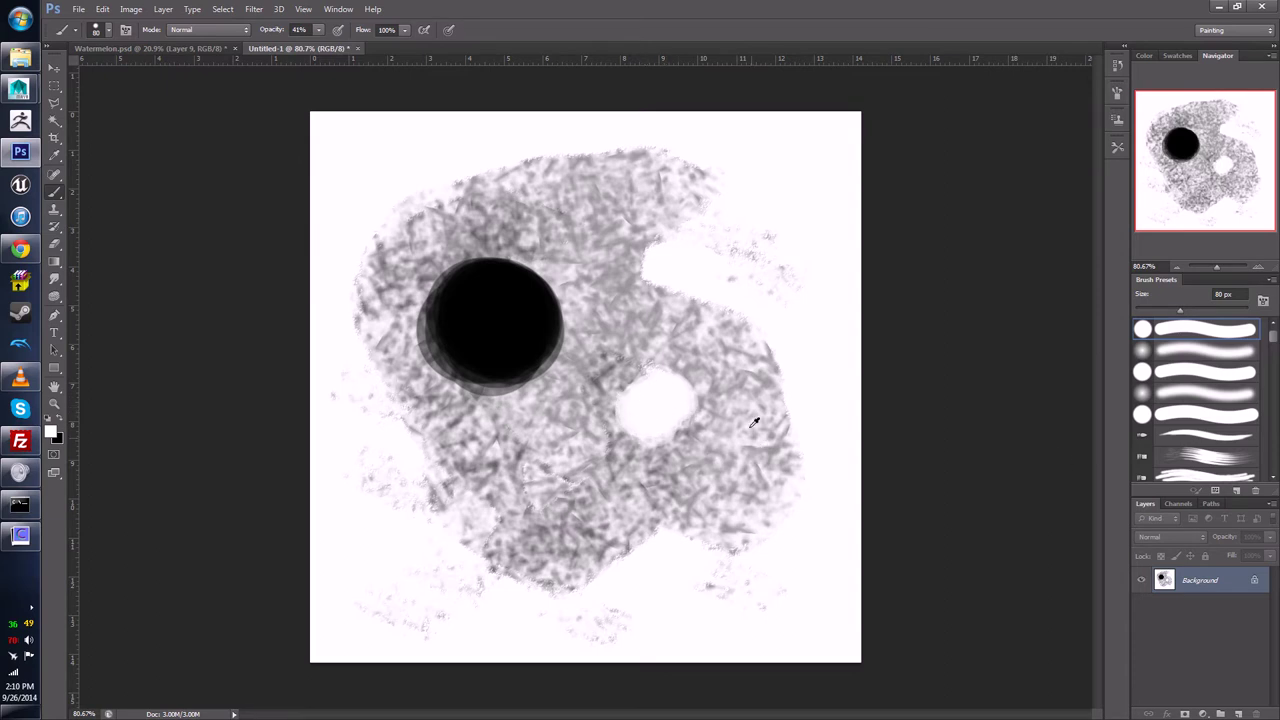
# Step: Select and copy the whole test canvas, and paste it into CrazyBump as a heightmap from the clipboard
pyautogui.keyDown('alt'); pyautogui.scroll(-4, 754, 420); pyautogui.keyUp('alt')
pyautogui.keyDown('alt'); pyautogui.scroll(3, 653, 404); pyautogui.keyUp('alt')
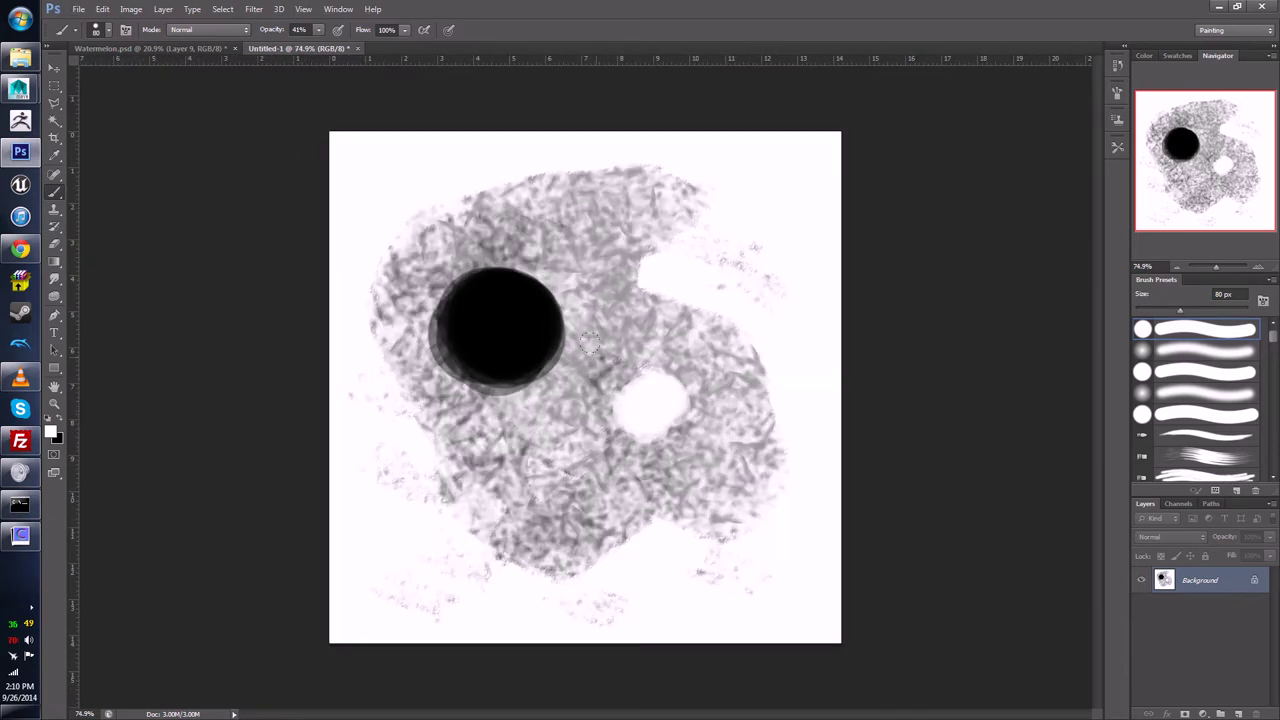
pyautogui.keyDown('alt'); pyautogui.scroll(1, 592, 342); pyautogui.keyUp('alt')
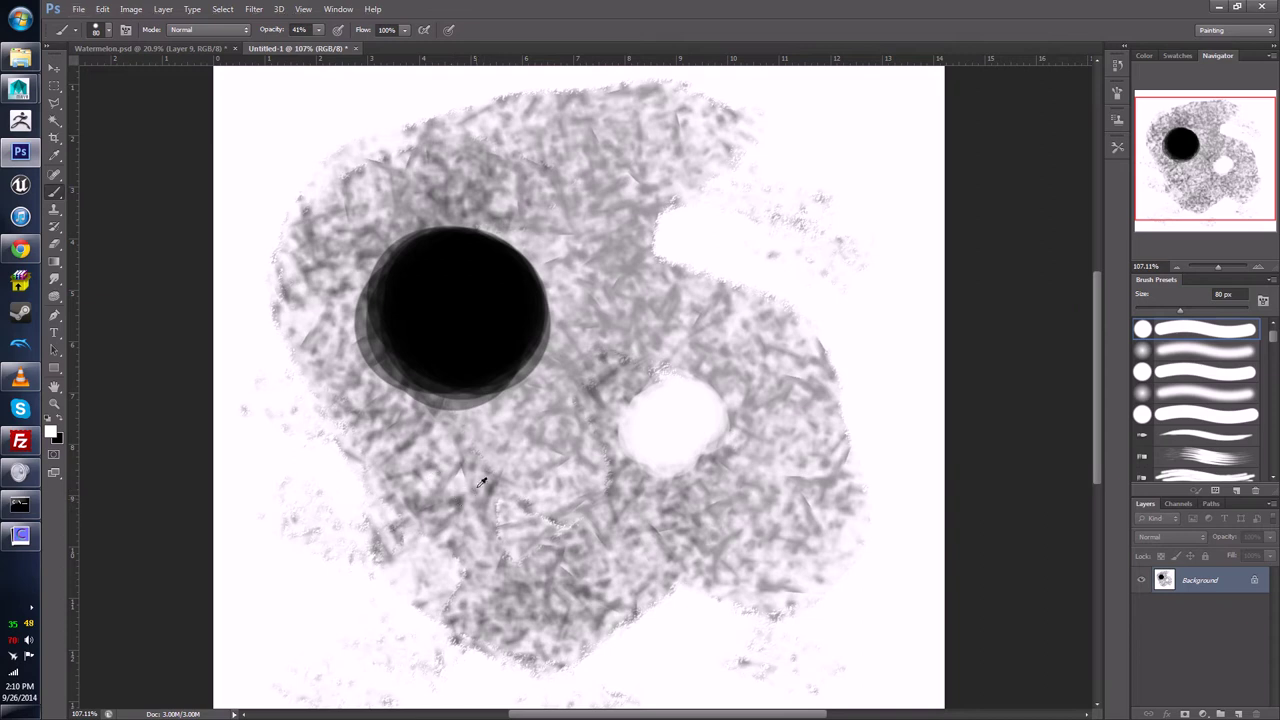
pyautogui.keyDown('alt'); pyautogui.scroll(-2, 499, 455); pyautogui.keyUp('alt')
pyautogui.hotkey('ctrl', 'a')
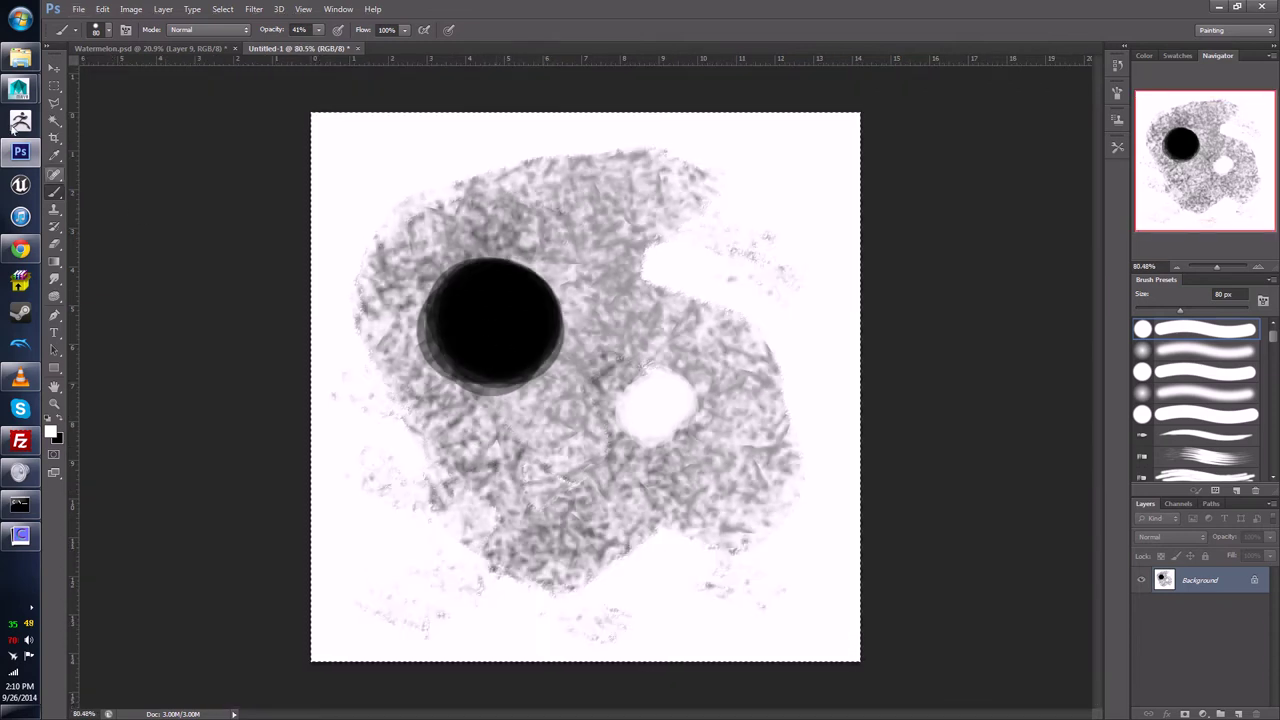
pyautogui.click(20, 535)
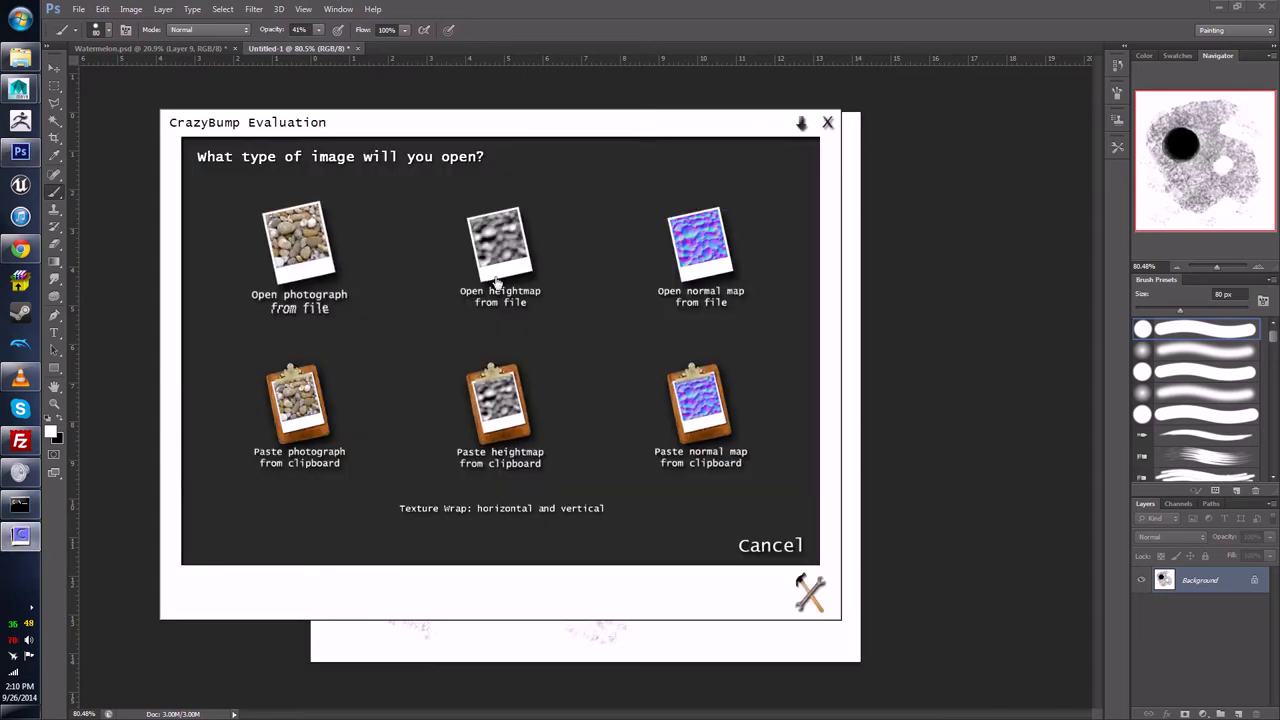
pyautogui.click(505, 435)
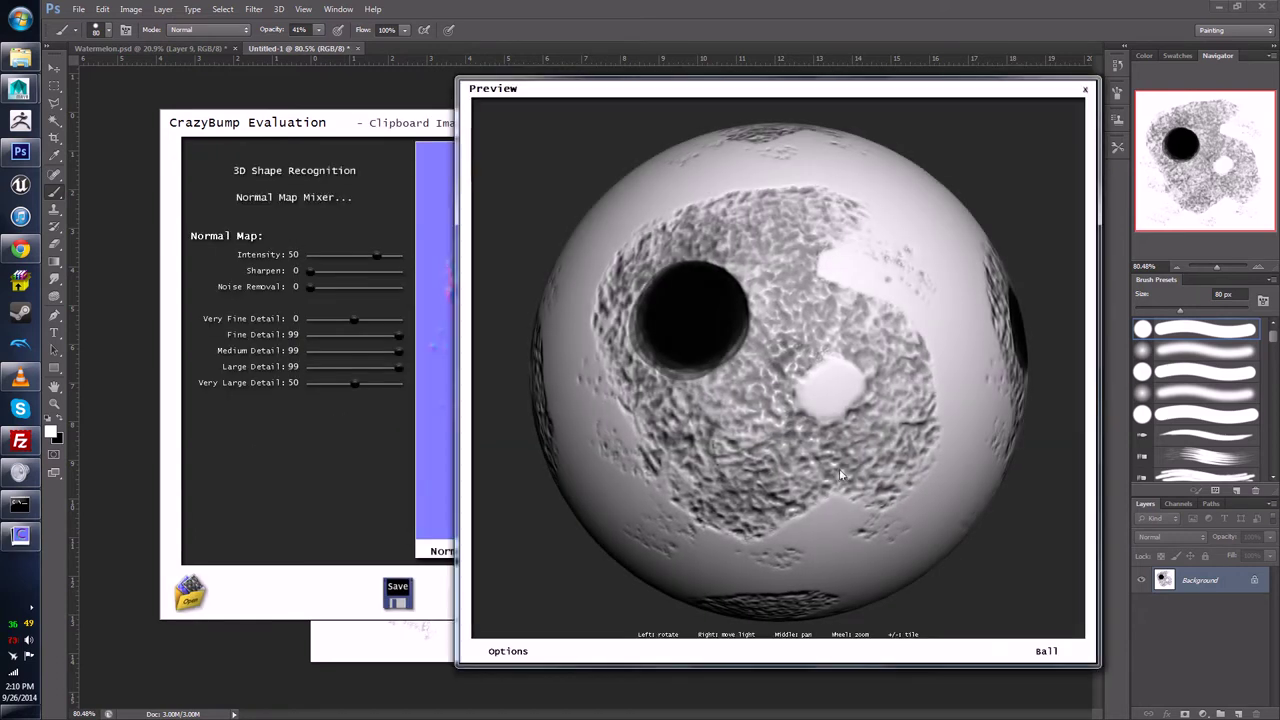
# Step: Rotate the CrazyBump preview ball and move the preview and main windows apart to see the normal map beside the 3D result
pyautogui.moveTo(817, 452); pyautogui.dragTo(820, 395)
pyautogui.moveTo(785, 100); pyautogui.dragTo(898, 230)
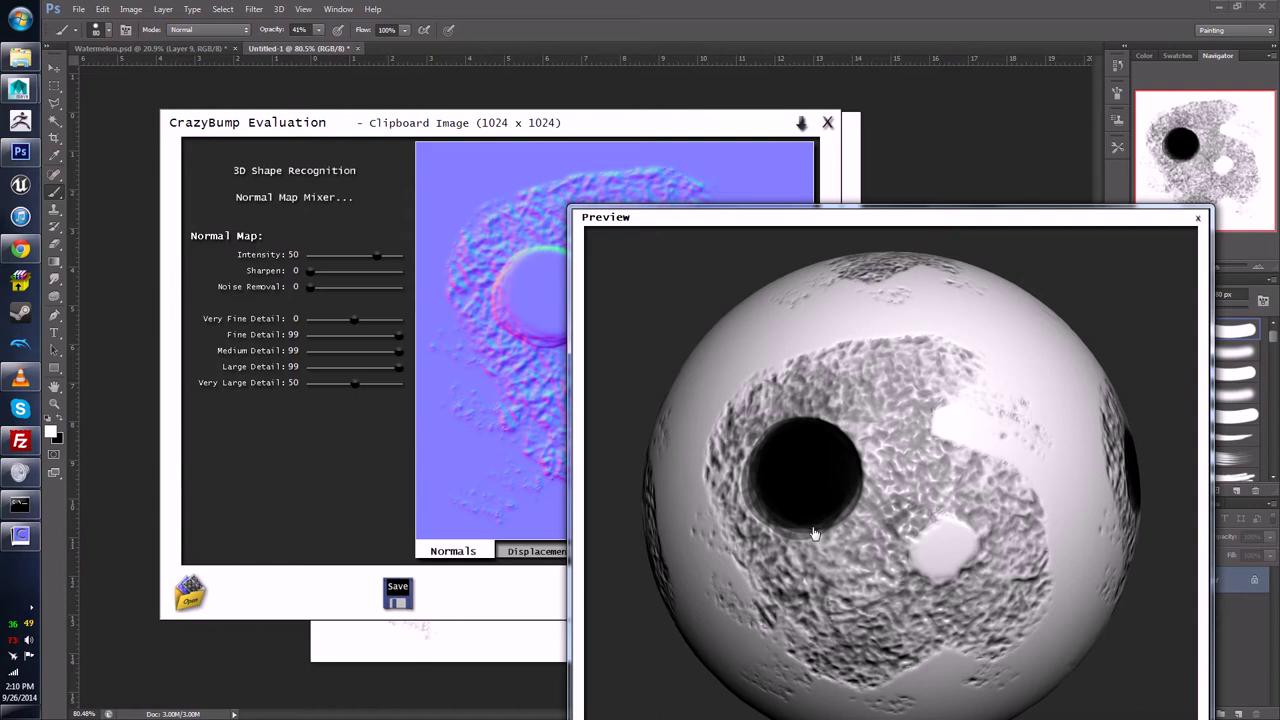
pyautogui.moveTo(817, 528); pyautogui.dragTo(852, 412)
pyautogui.moveTo(856, 489); pyautogui.dragTo(868, 540)
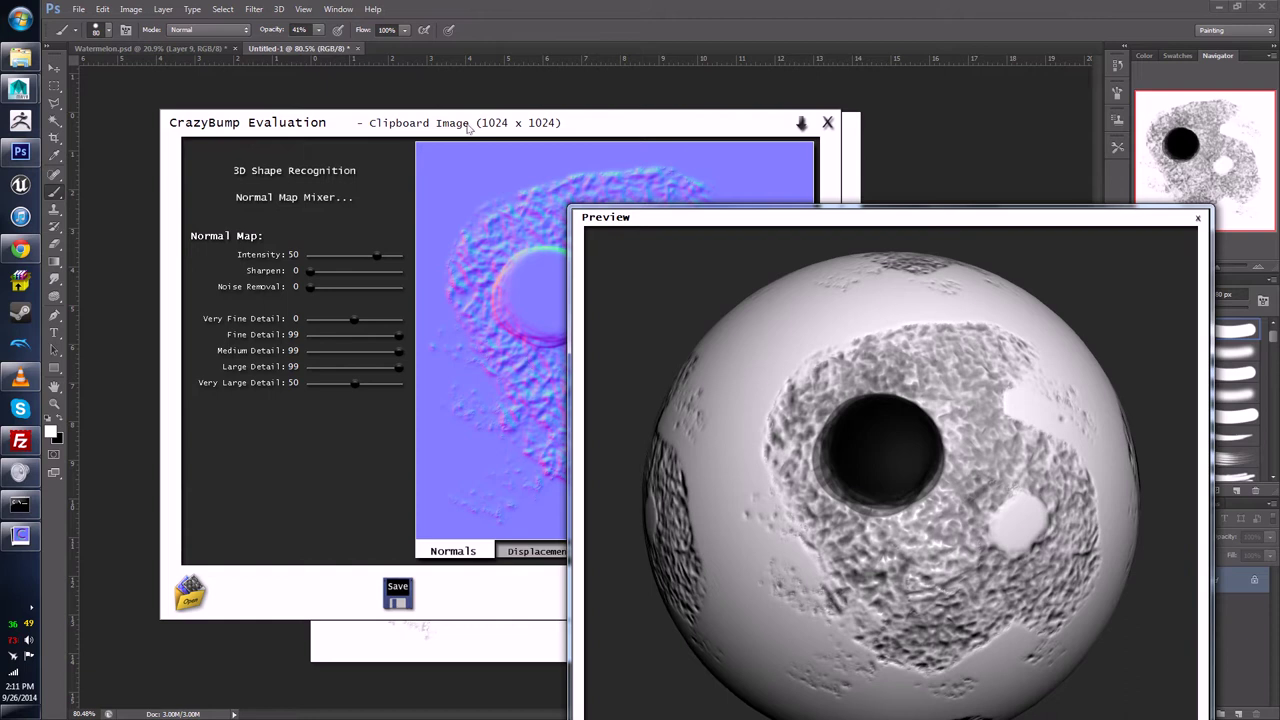
pyautogui.moveTo(468, 128); pyautogui.dragTo(367, 135)
# Step: Examine the relief of the black circle, white spot and rough texture on the preview ball up close, and close the CrazyBump windows
pyautogui.scroll(5, 440, 277)
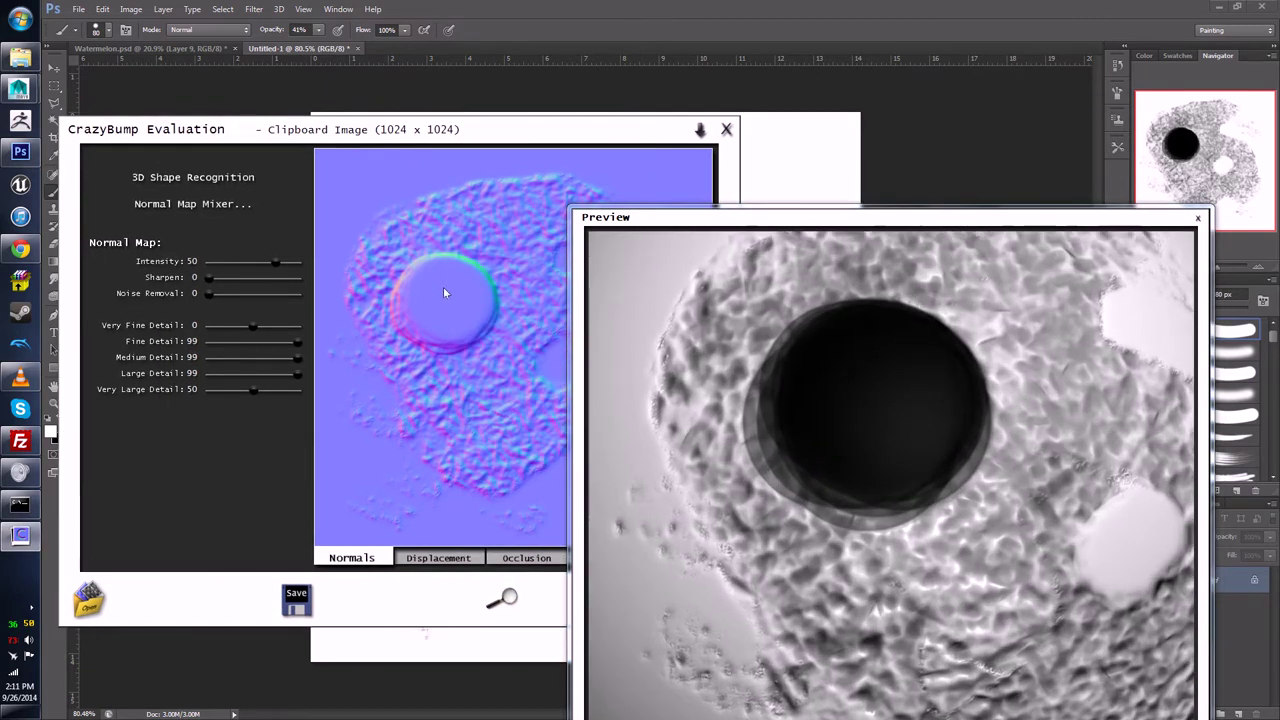
pyautogui.moveTo(505, 137); pyautogui.dragTo(507, 121)
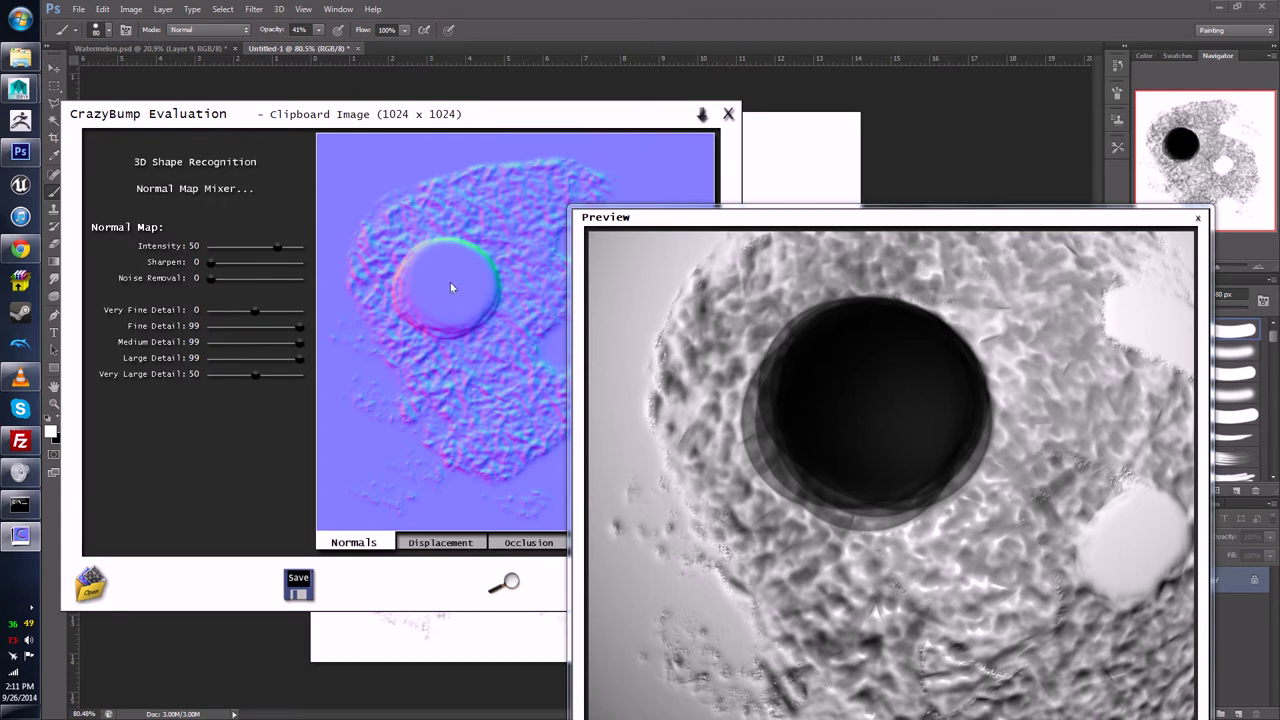
pyautogui.moveTo(1055, 343); pyautogui.dragTo(1190, 404)
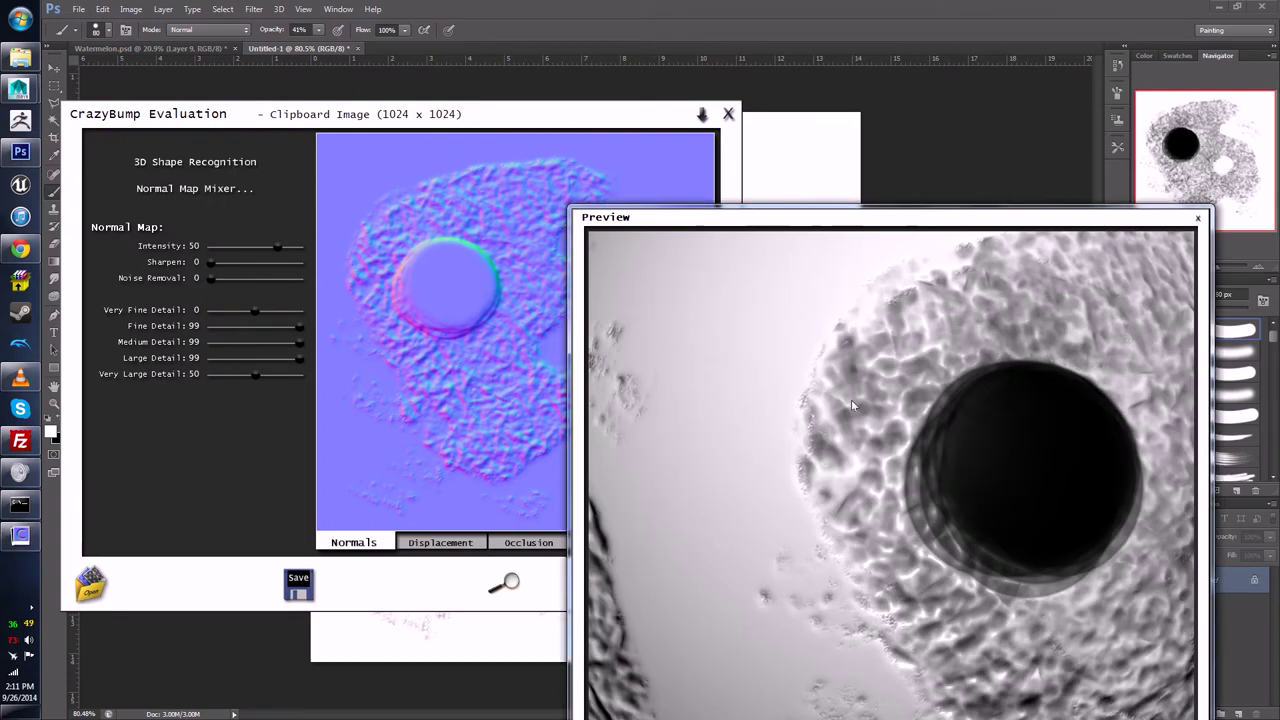
pyautogui.moveTo(1008, 477); pyautogui.dragTo(852, 425)
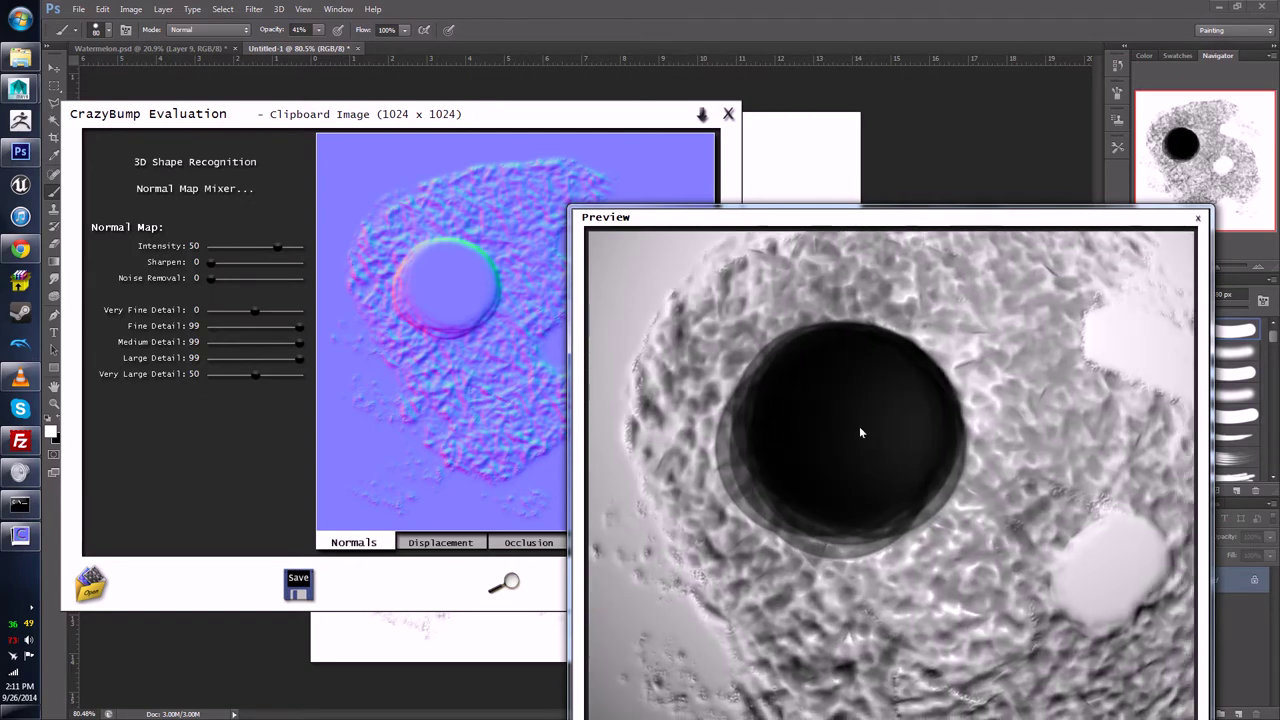
pyautogui.moveTo(940, 423); pyautogui.dragTo(862, 314)
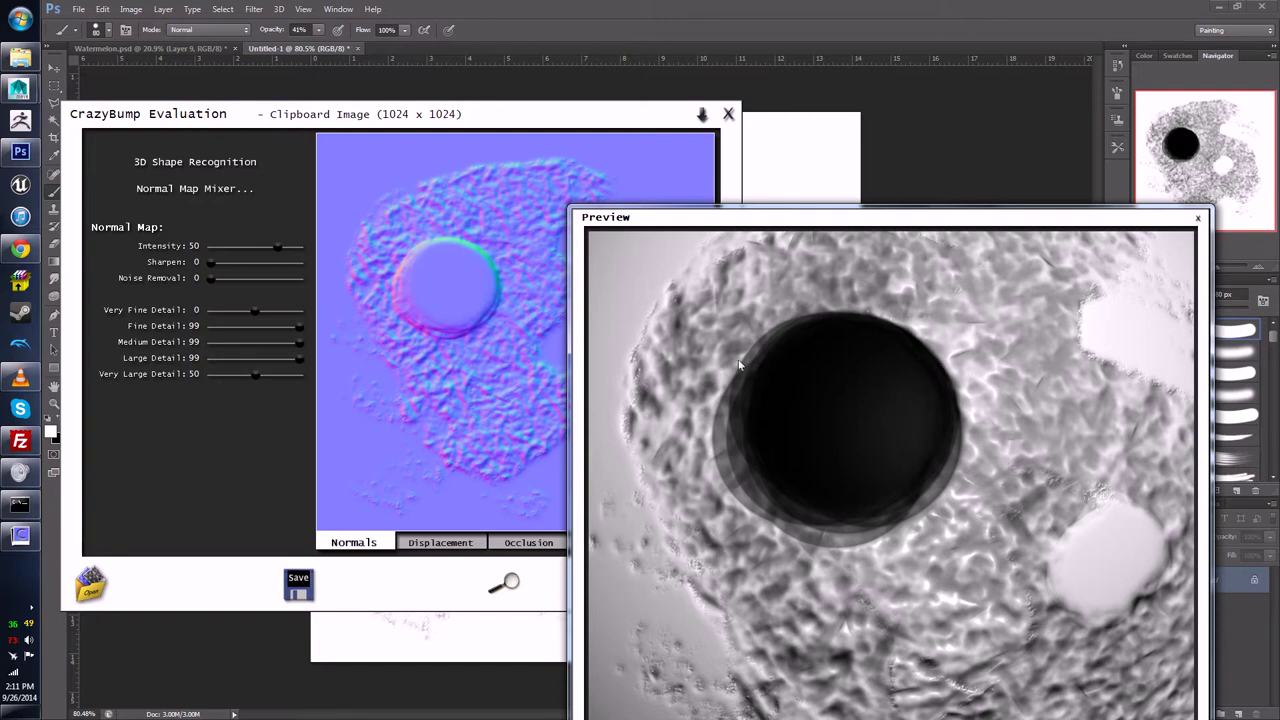
pyautogui.moveTo(967, 459)
pyautogui.mouseDown()
pyautogui.moveTo(978, 424)
pyautogui.moveTo(978, 459)
pyautogui.mouseUp()
pyautogui.scroll(-5, 980, 431)
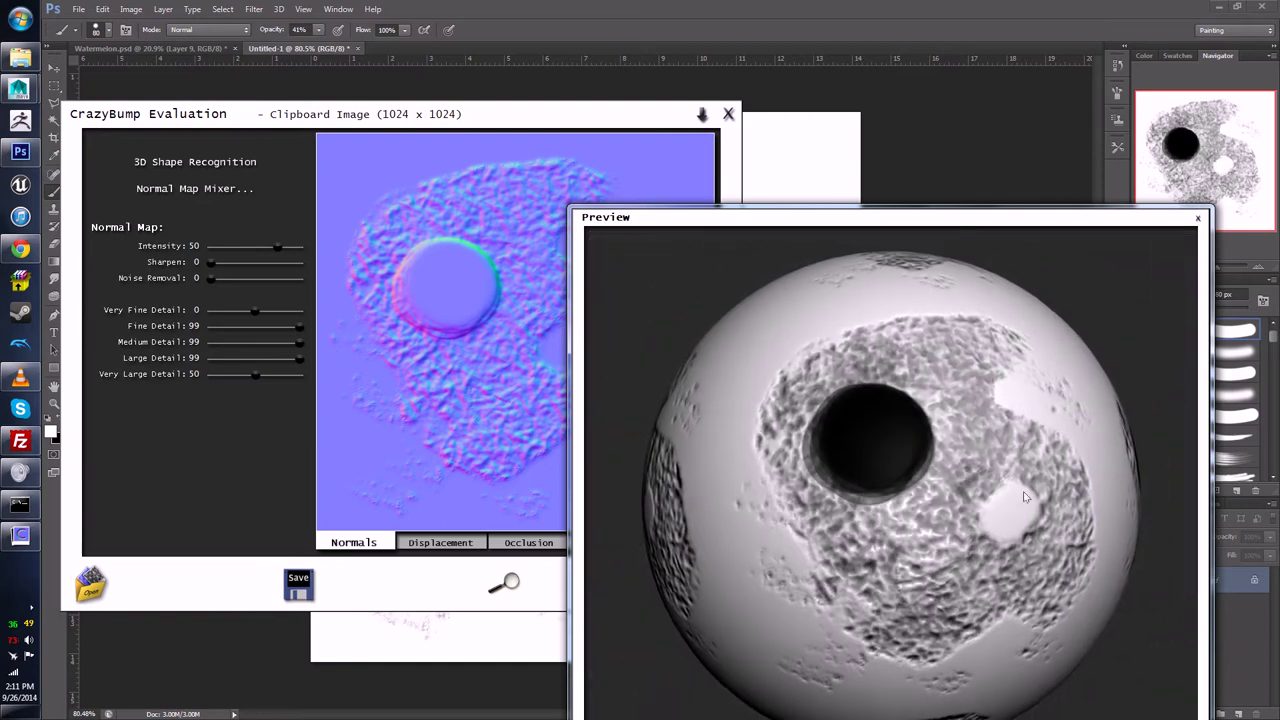
pyautogui.moveTo(990, 504); pyautogui.dragTo(918, 530)
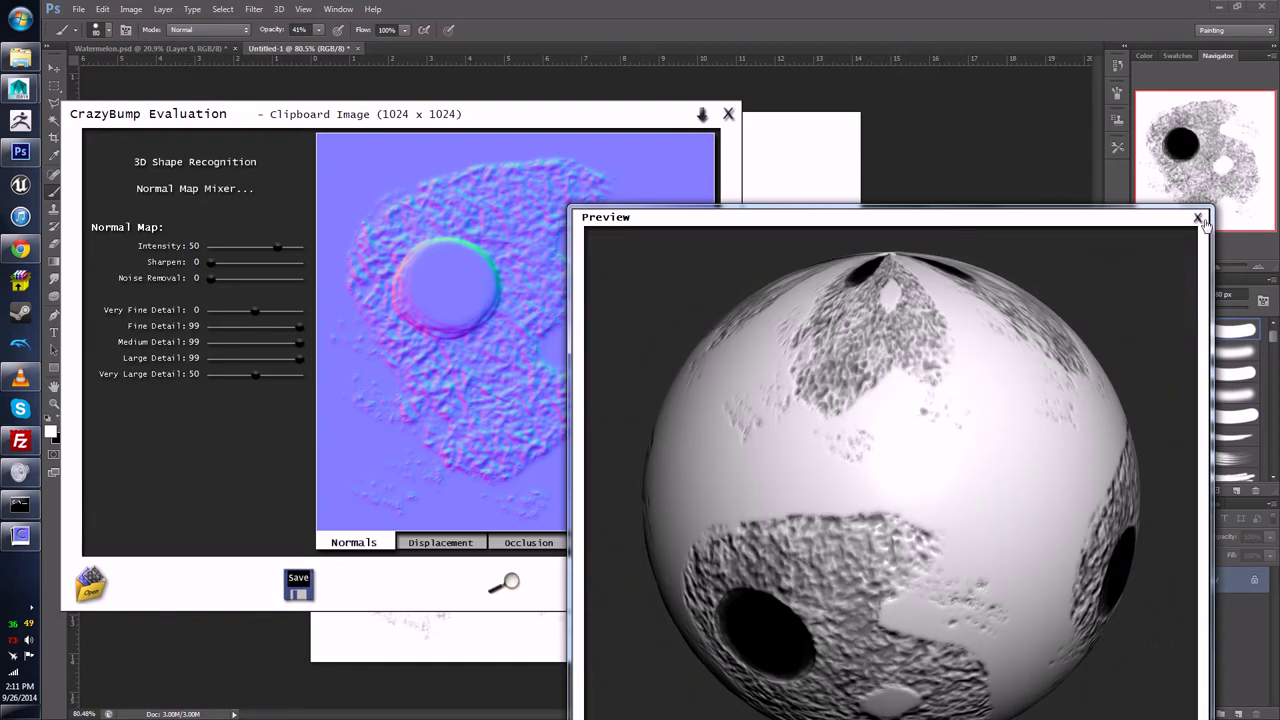
pyautogui.click(1200, 219)
pyautogui.click(728, 113)
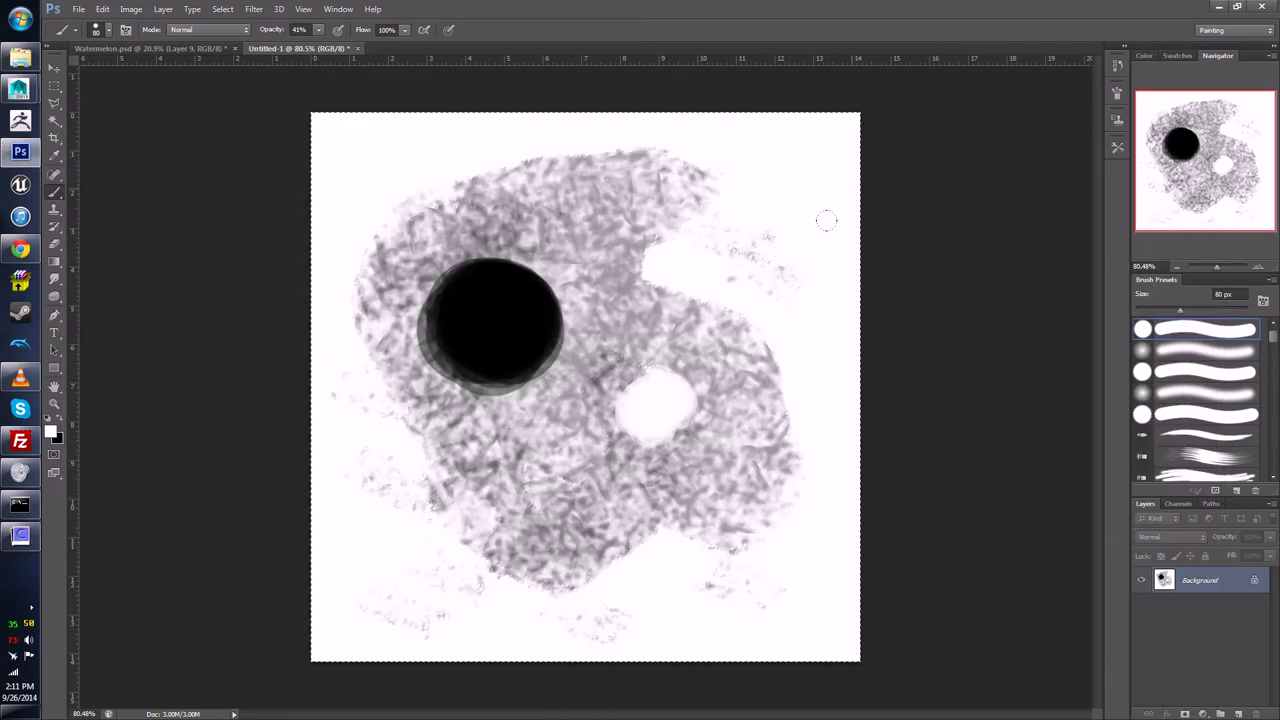
# Step: Return to the Watermelon.psd document and select its entire canvas
pyautogui.keyDown('alt'); pyautogui.scroll(-2, 156, 278); pyautogui.keyUp('alt')
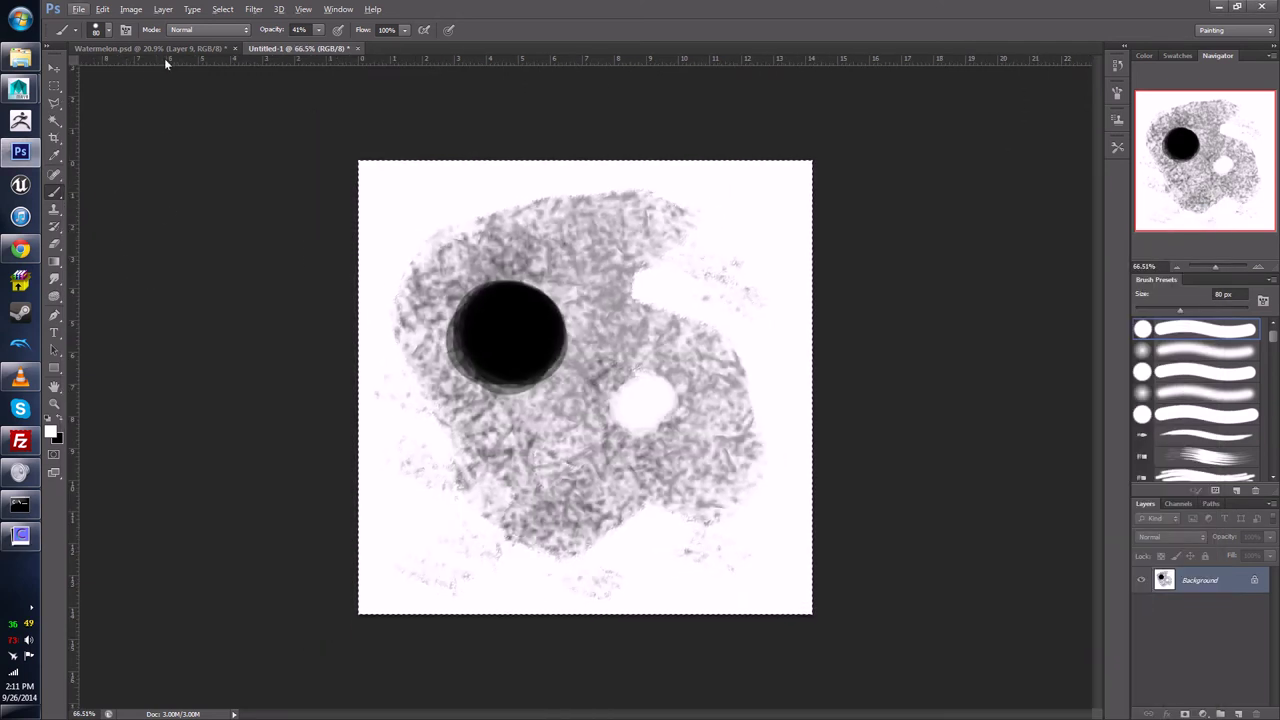
pyautogui.click(161, 48)
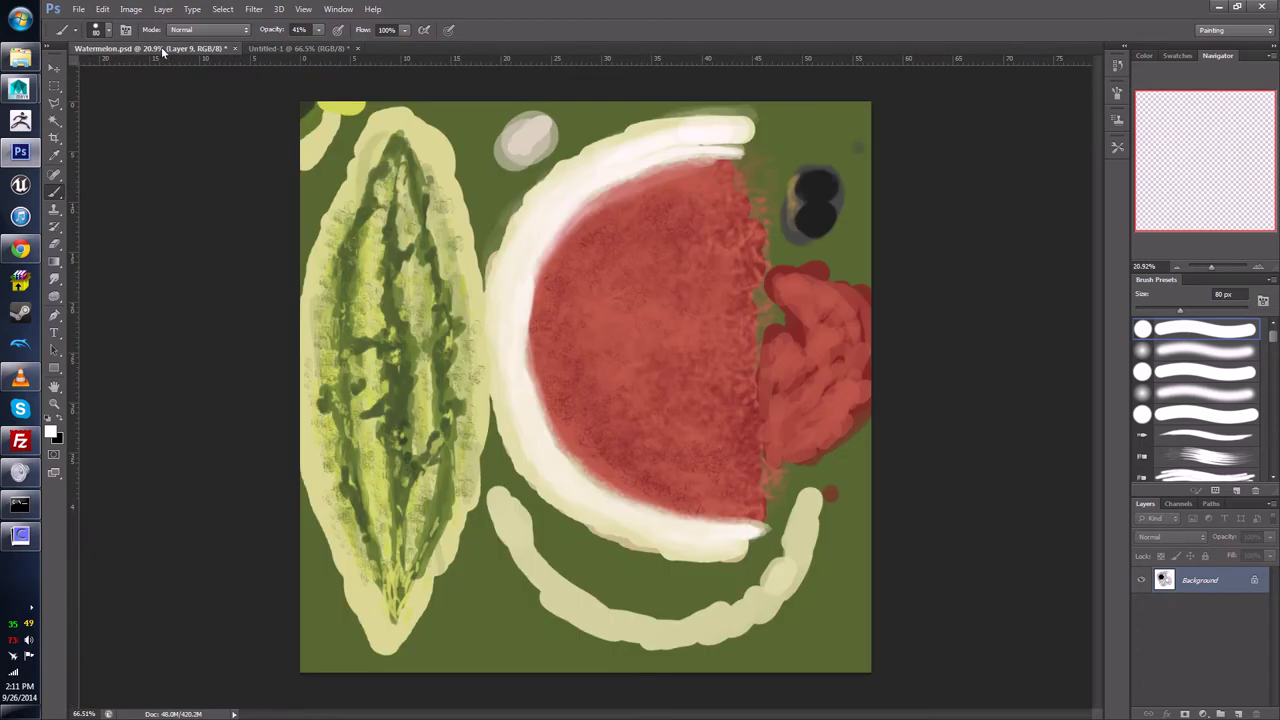
pyautogui.hotkey('ctrl', 'a')
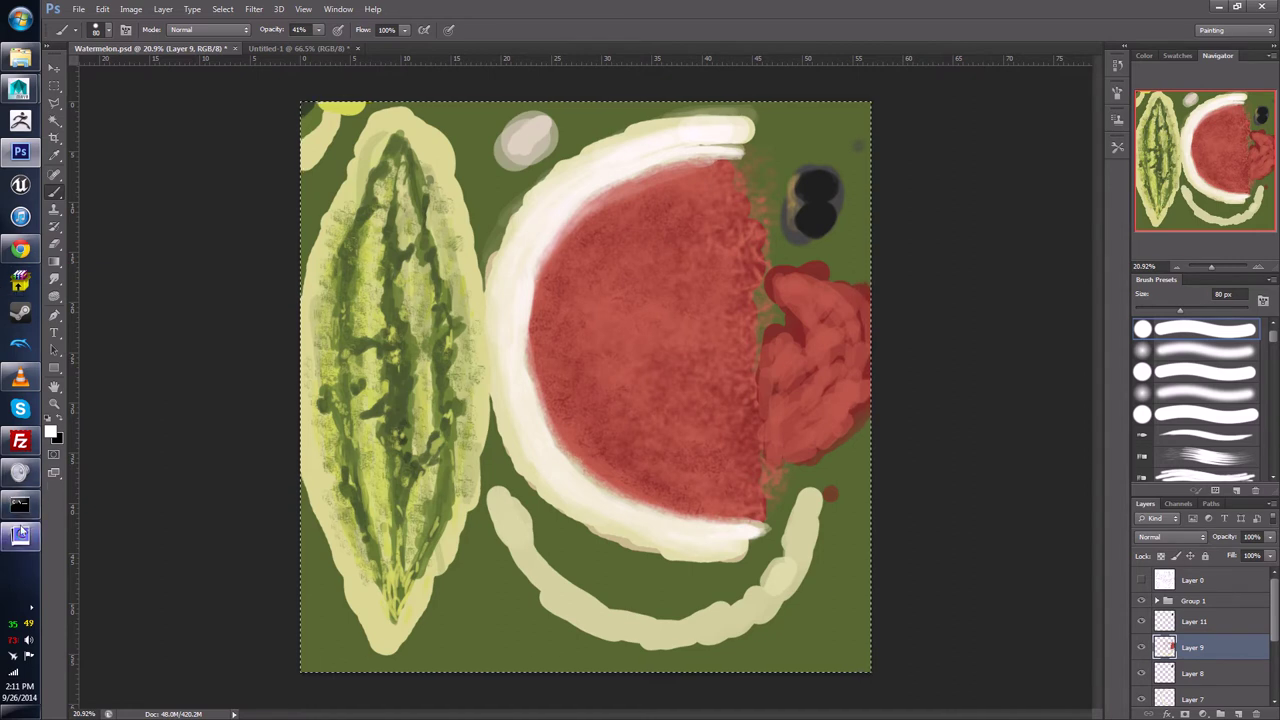
# Step: Switch to Maya and close the Mental Ray Baking Options window
pyautogui.moveTo(20, 90)
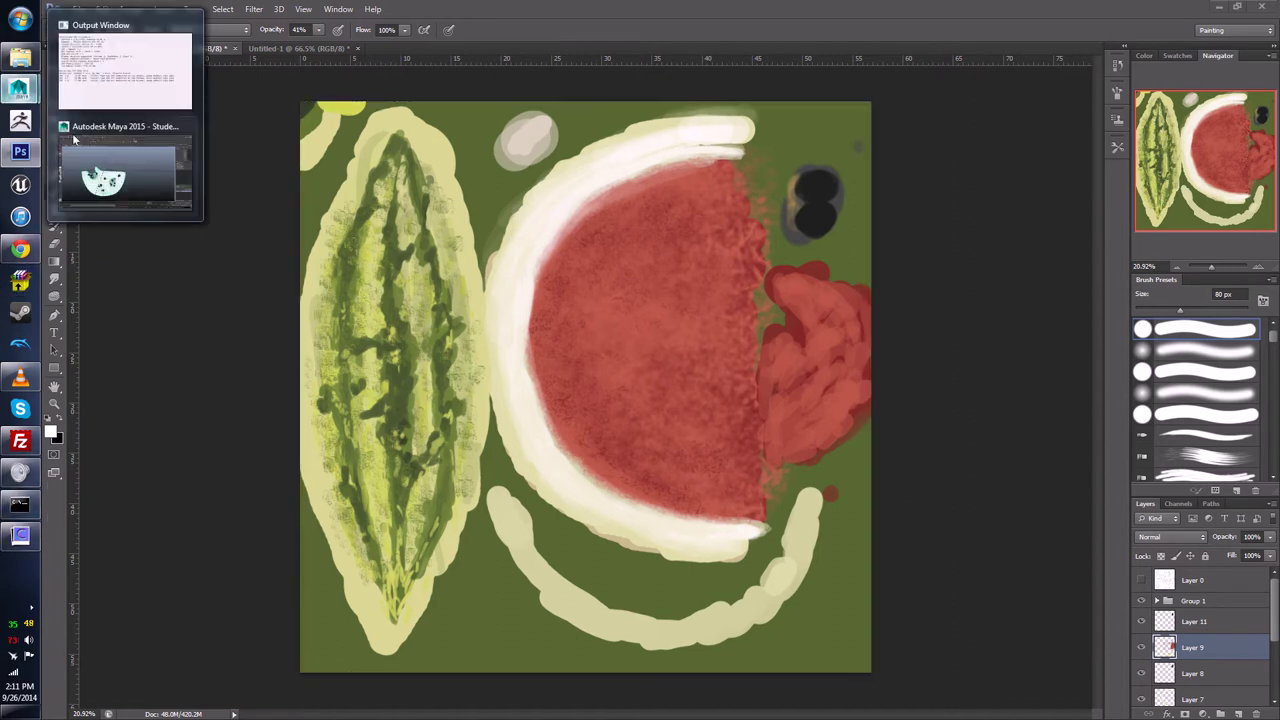
pyautogui.click(85, 156)
pyautogui.click(1035, 525)
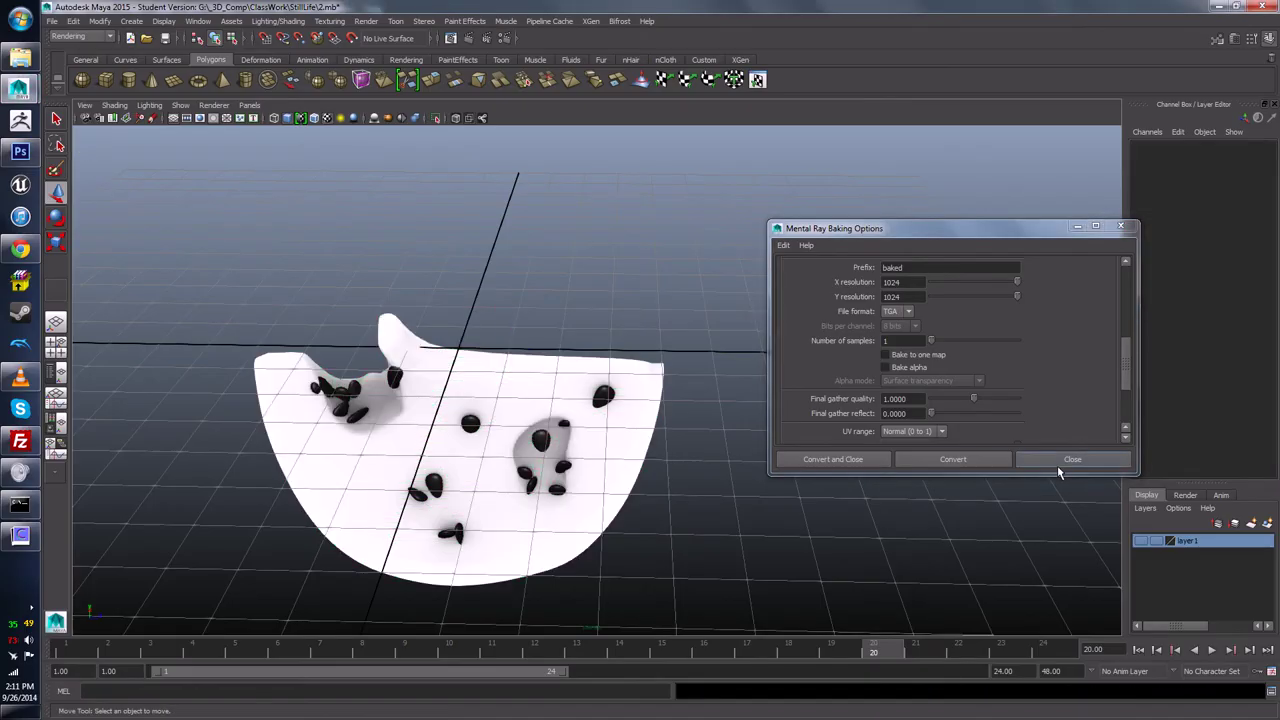
pyautogui.click(1063, 462)
# Step: Select the watermelon slice mesh and open the file texture connected to the Incandescence of its lambert5 material
pyautogui.scroll(3, 740, 547)
pyautogui.keyDown('alt'); pyautogui.moveTo(714, 549); pyautogui.dragTo(709, 502); pyautogui.keyUp('alt')
pyautogui.scroll(3, 571, 386)
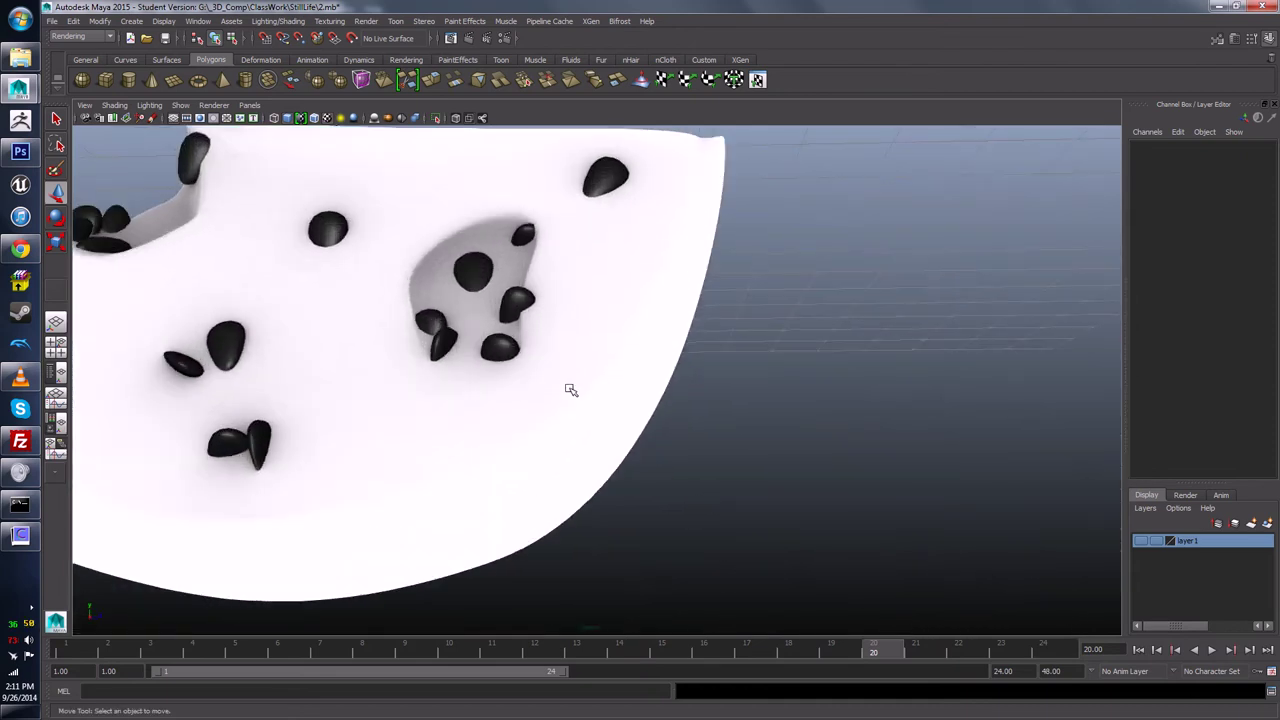
pyautogui.click(591, 354)
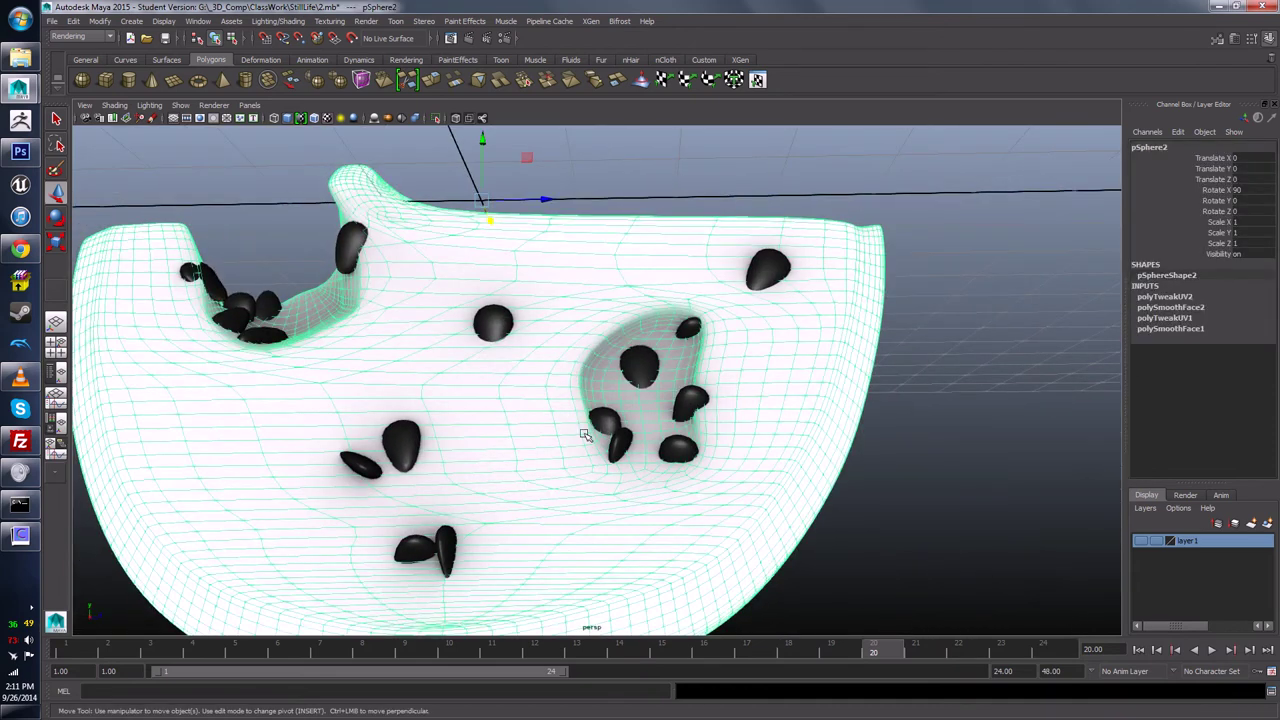
pyautogui.keyDown('alt'); pyautogui.moveTo(584, 434); pyautogui.dragTo(523, 506); pyautogui.keyUp('alt')
pyautogui.scroll(-1, 523, 506)
pyautogui.keyDown('alt'); pyautogui.moveTo(523, 506); pyautogui.dragTo(531, 378, button='middle'); pyautogui.keyUp('alt')
pyautogui.moveTo(511, 290); pyautogui.dragTo(510, 540, button='right')
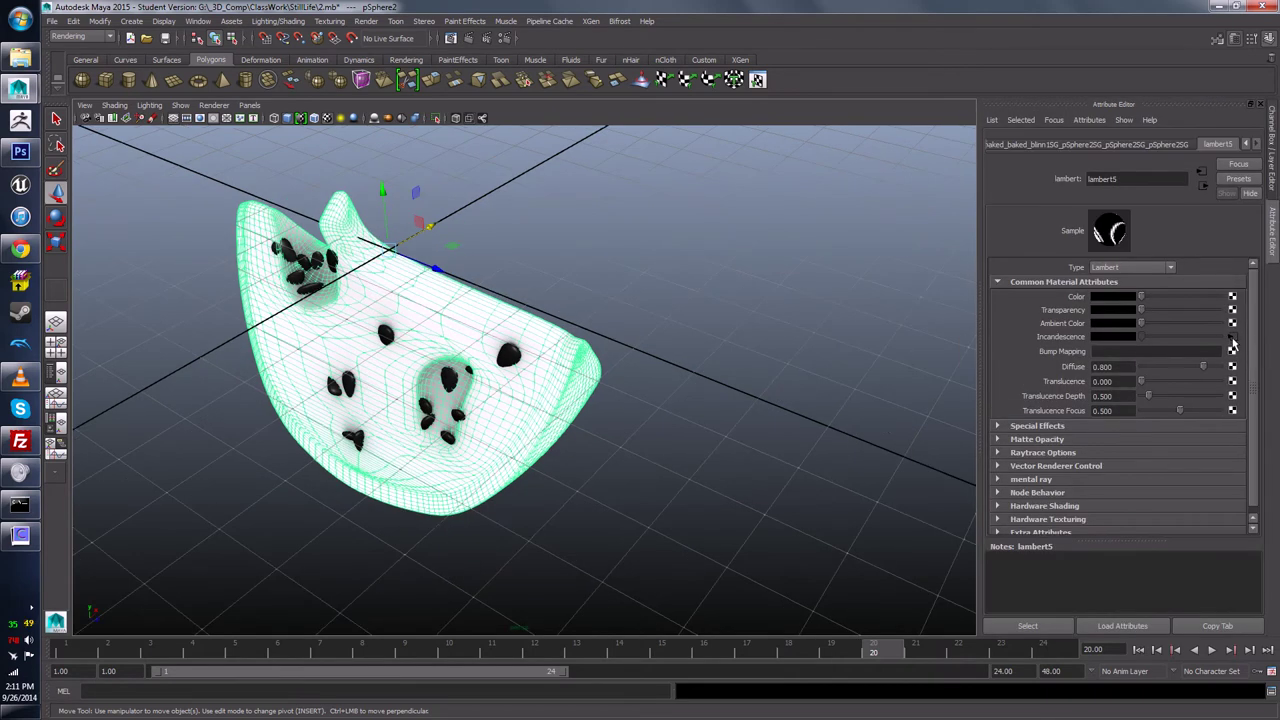
pyautogui.click(1232, 340)
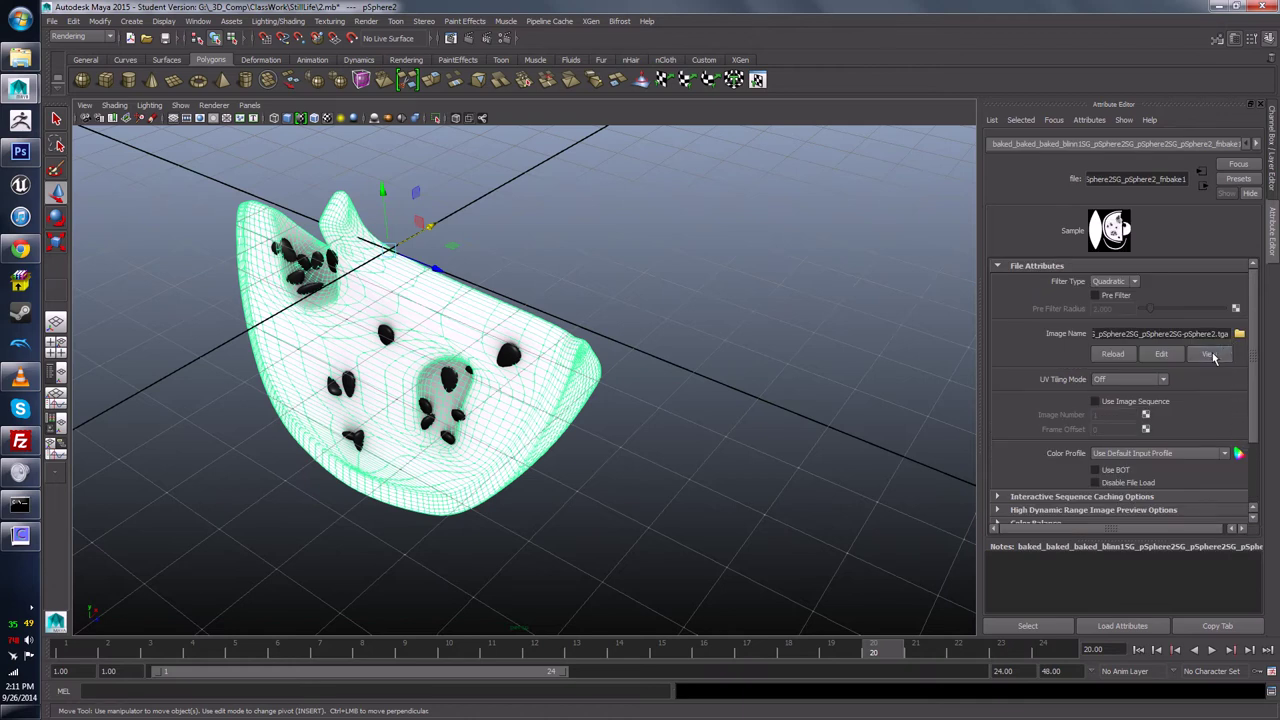
# Step: View the slice's baked occlusion map in FCheck, and check the lightMap folder that holds its image file
pyautogui.click(1210, 354)
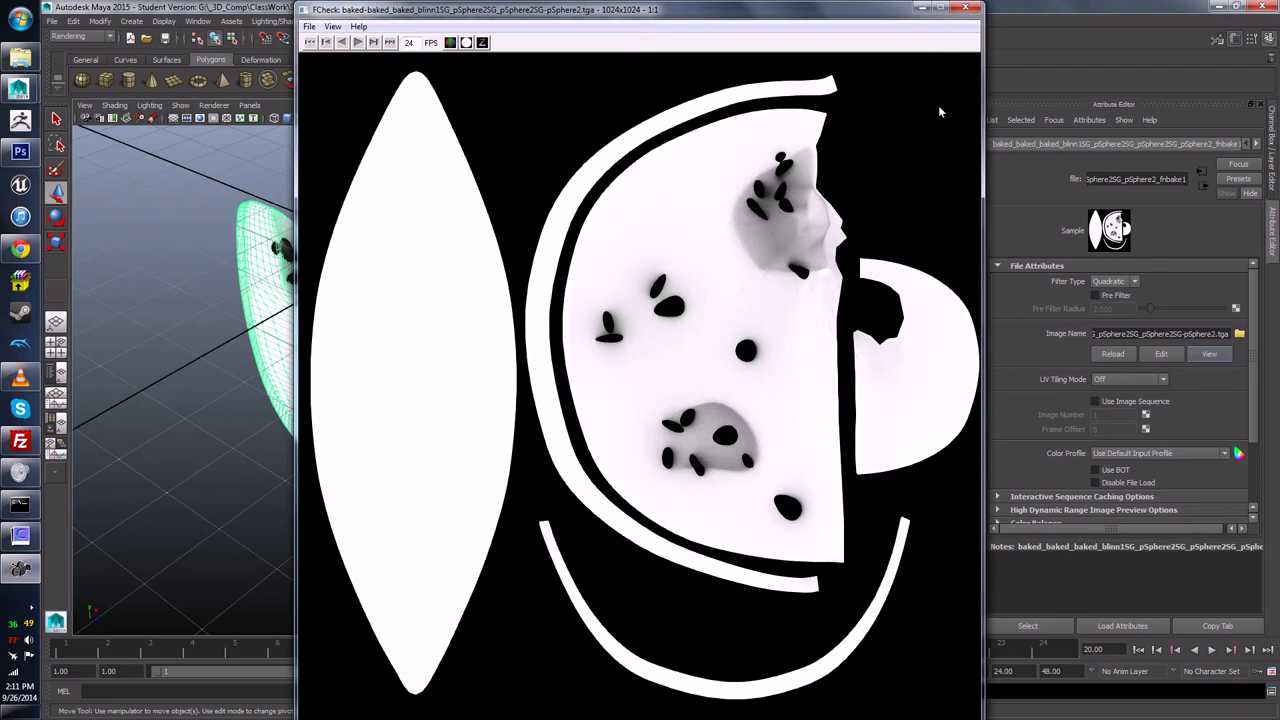
pyautogui.click(965, 7)
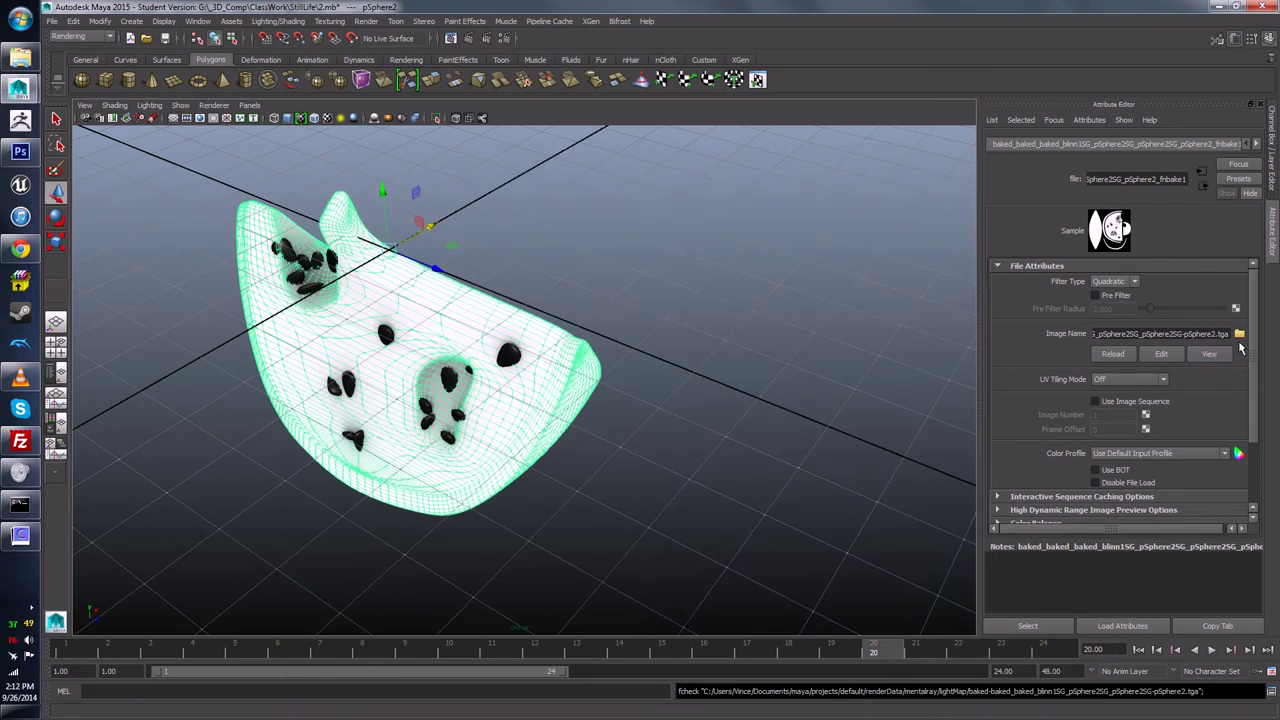
pyautogui.click(1239, 334)
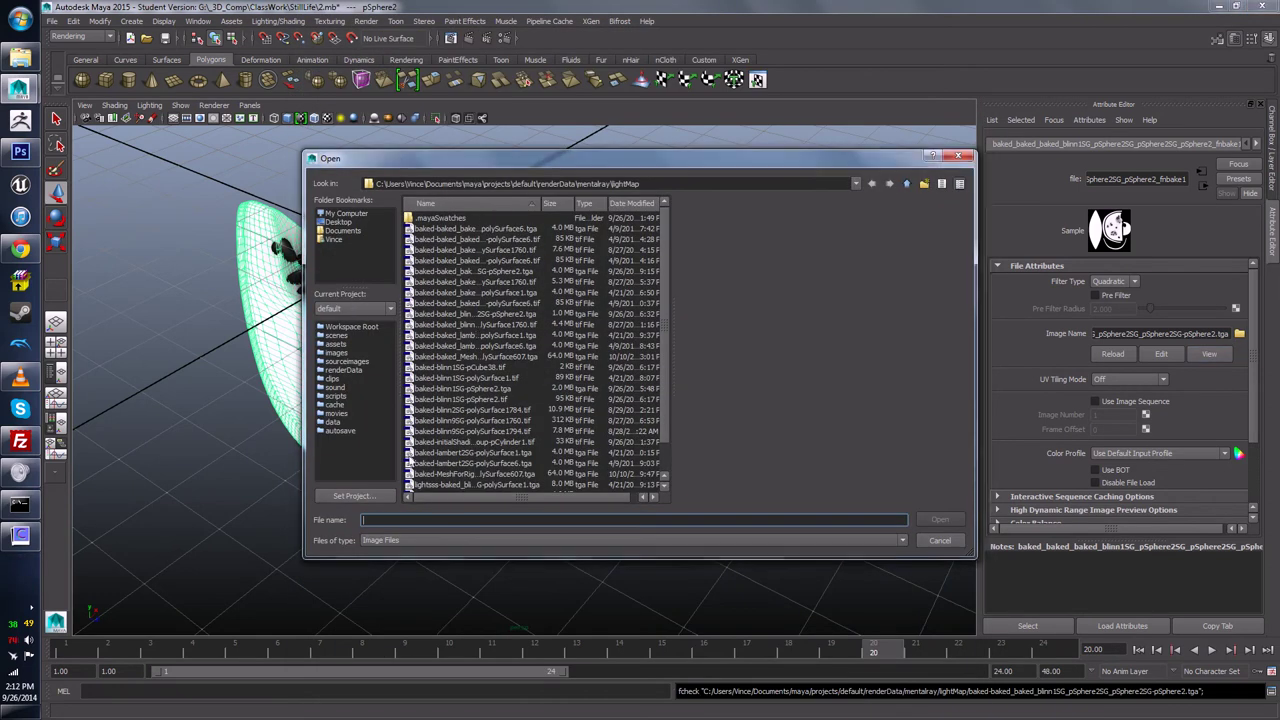
pyautogui.click(958, 157)
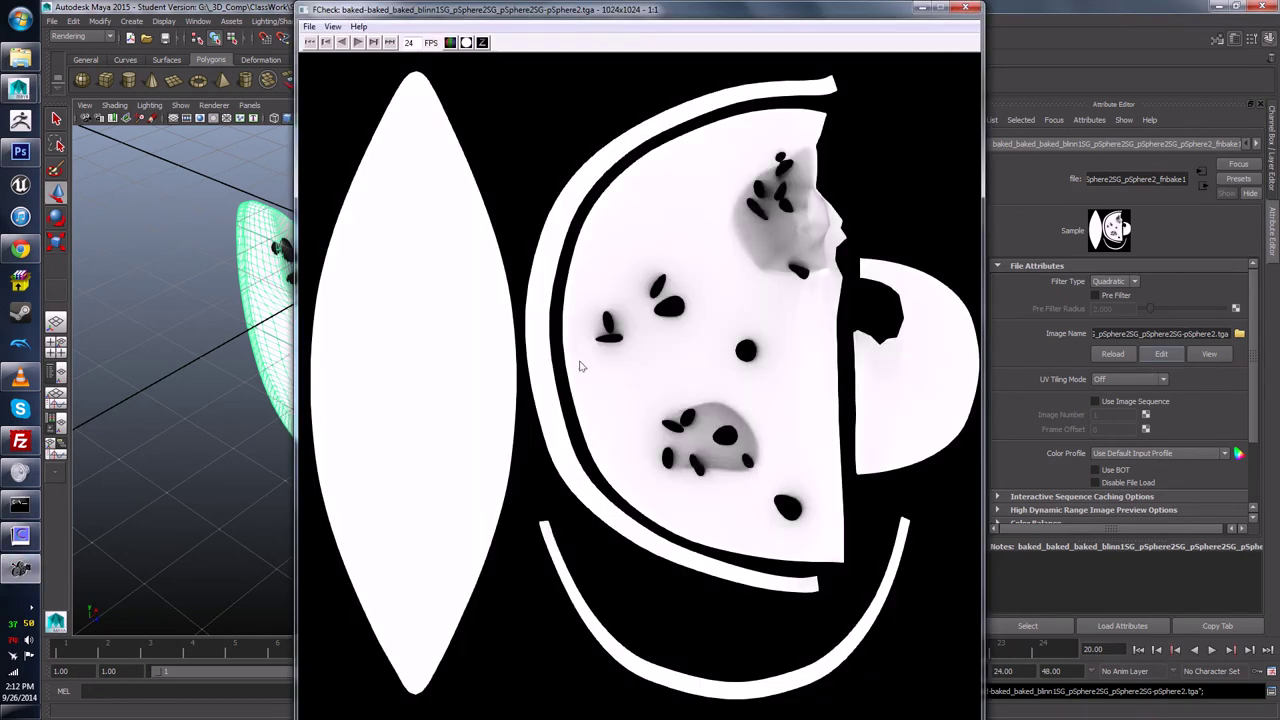
# Step: Browse the lightMap folder from FCheck without loading another image, and close FCheck
pyautogui.click(309, 26)
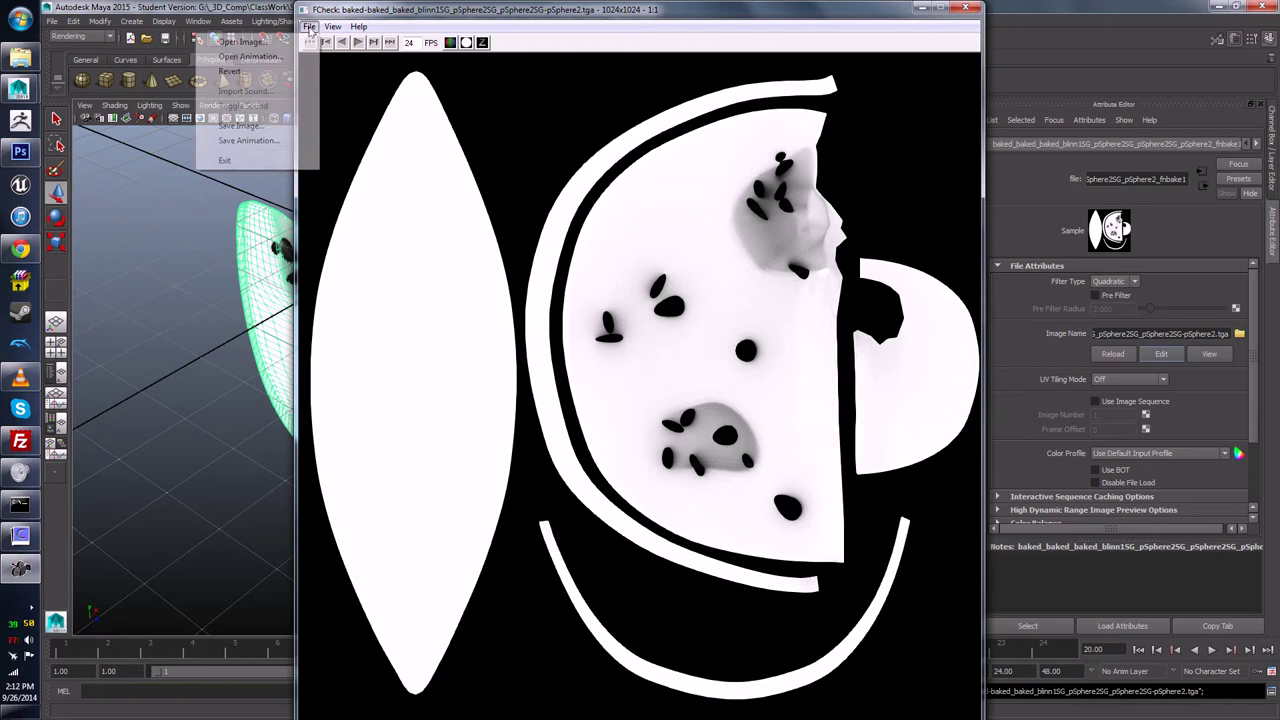
pyautogui.click(246, 42)
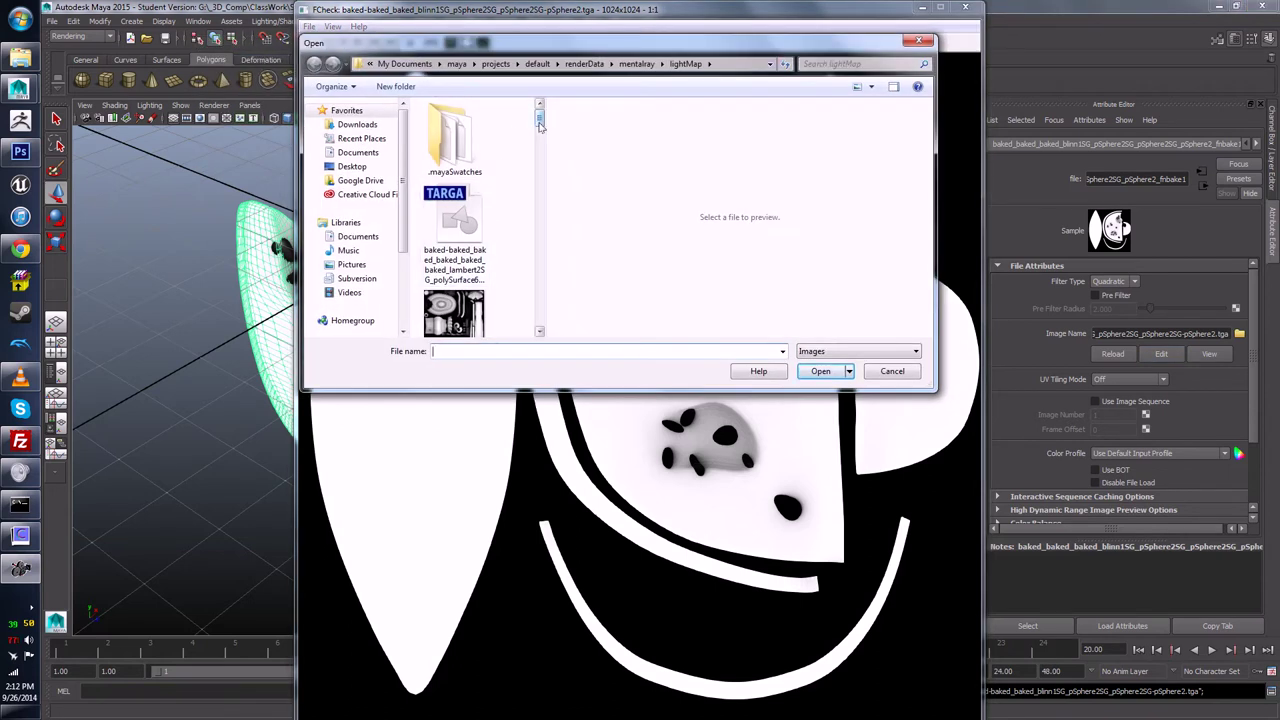
pyautogui.moveTo(539, 121); pyautogui.dragTo(537, 332)
pyautogui.click(890, 371)
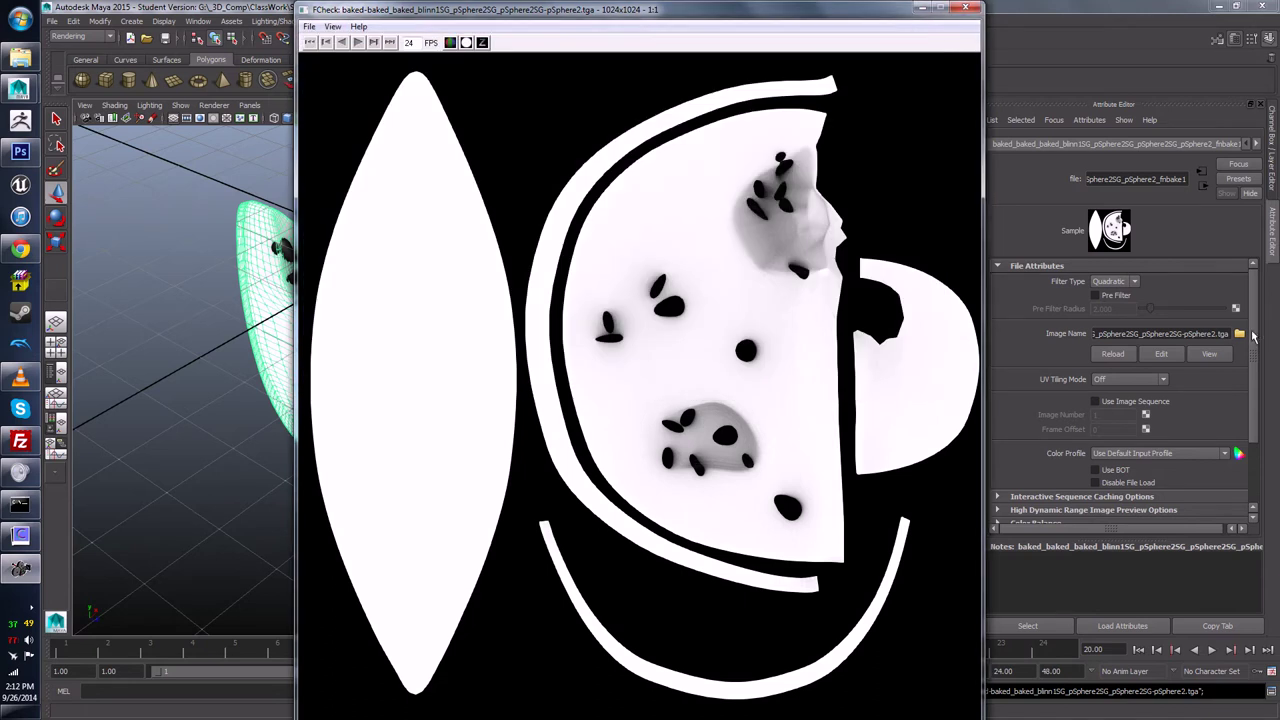
pyautogui.click(1209, 356)
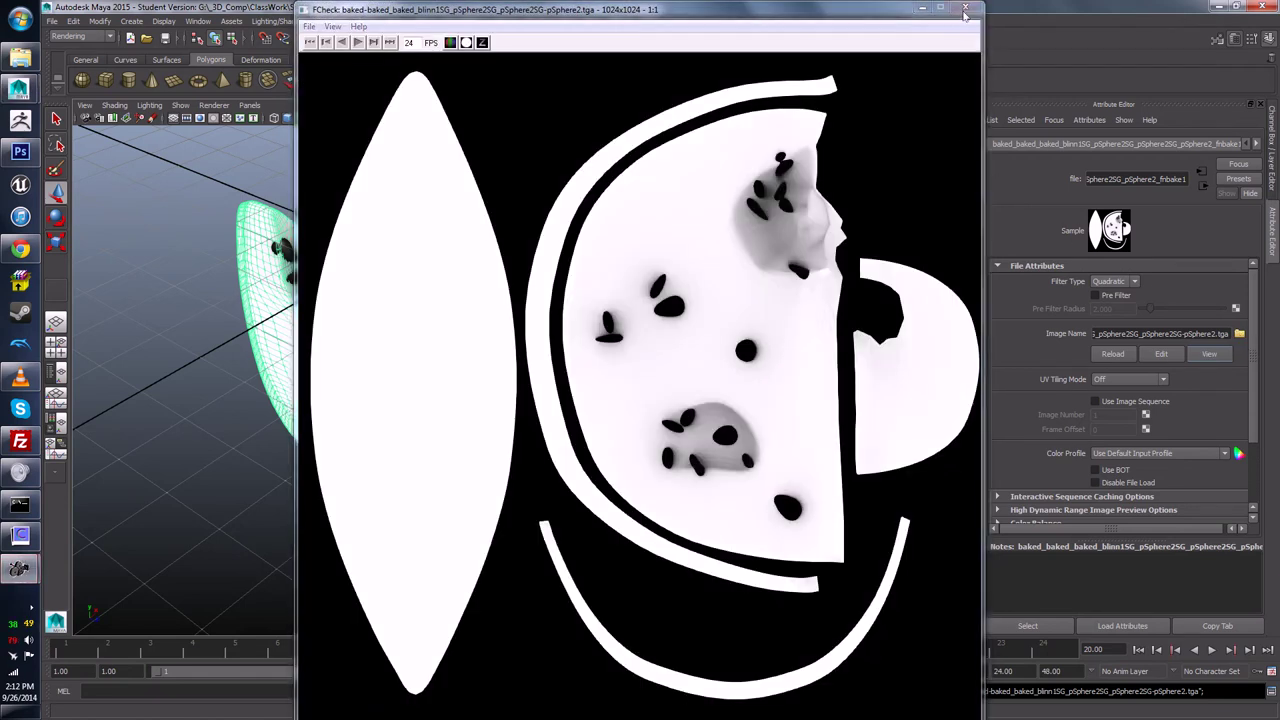
pyautogui.click(965, 9)
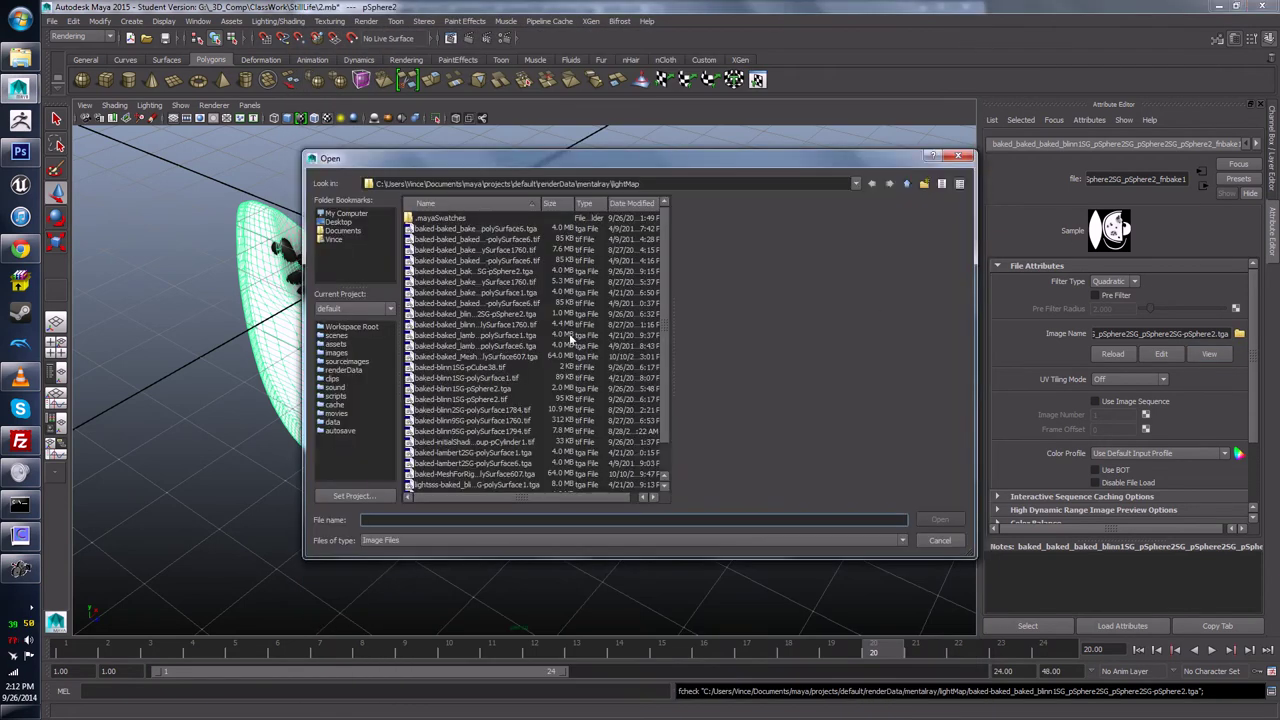
# Step: Sort the texture files in the lightMap folder by date modified and look through the list for the slice's bake
pyautogui.scroll(-1, 664, 318)
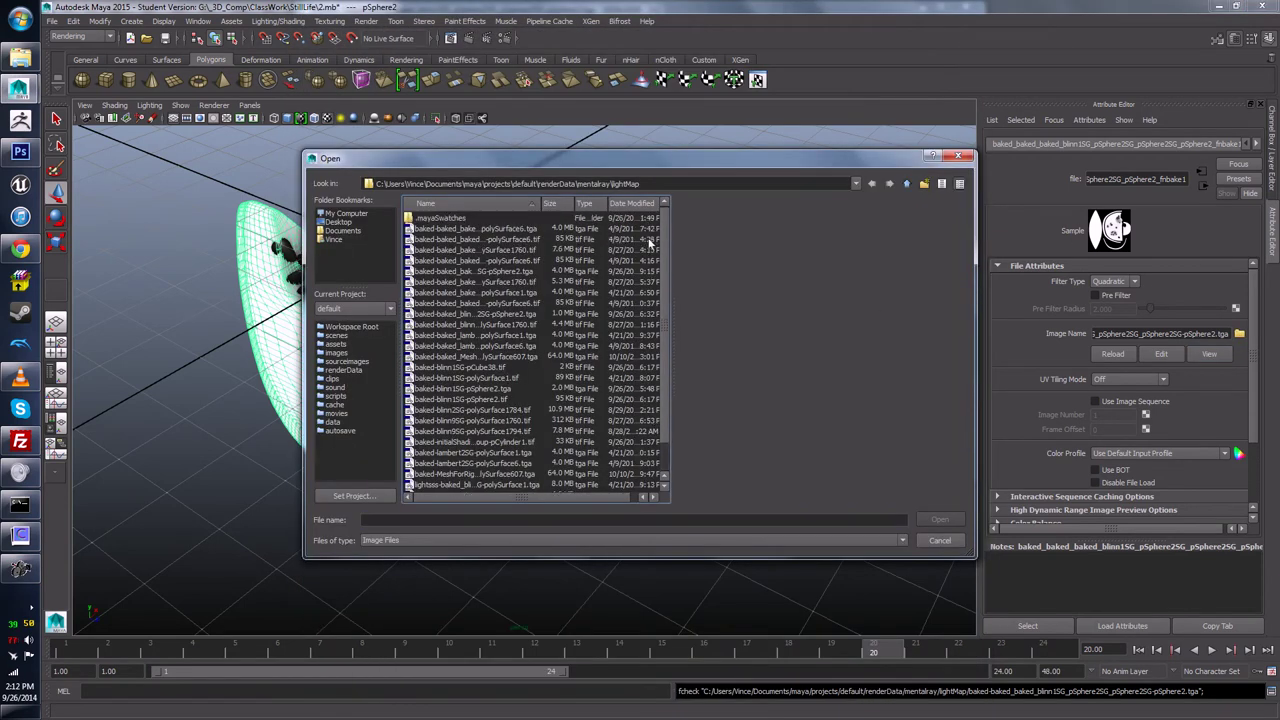
pyautogui.click(630, 204)
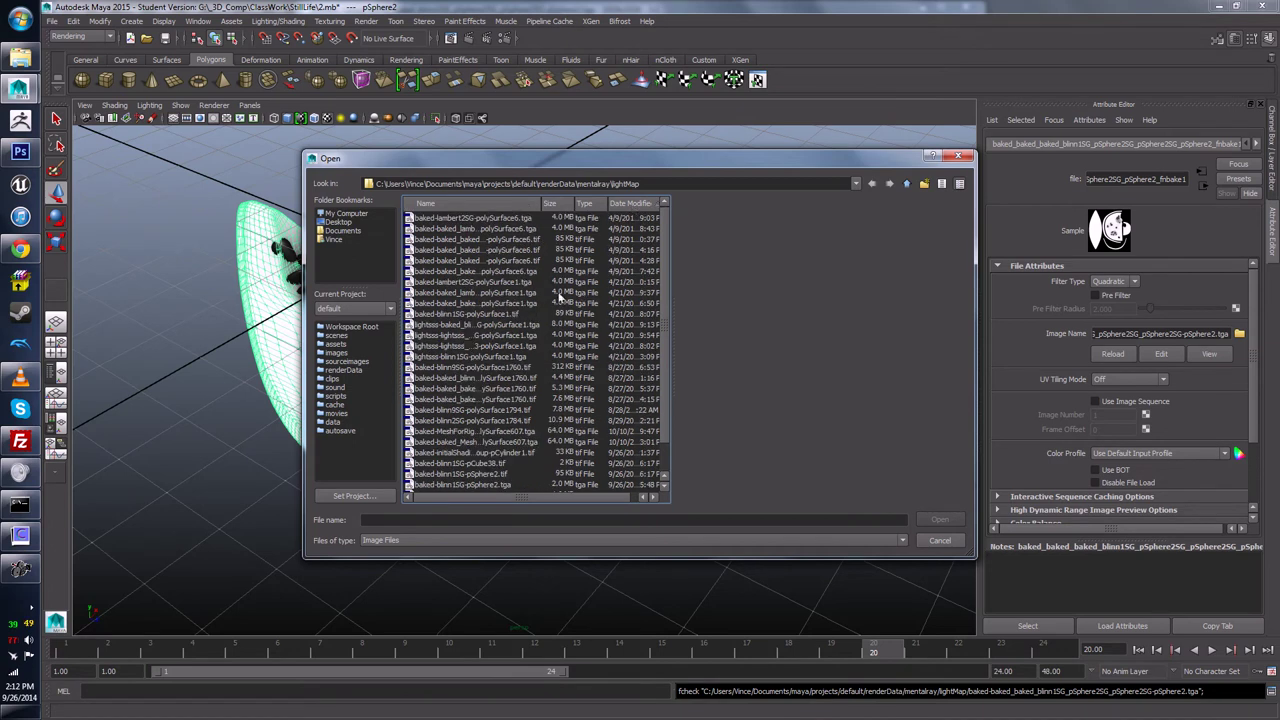
pyautogui.click(505, 218)
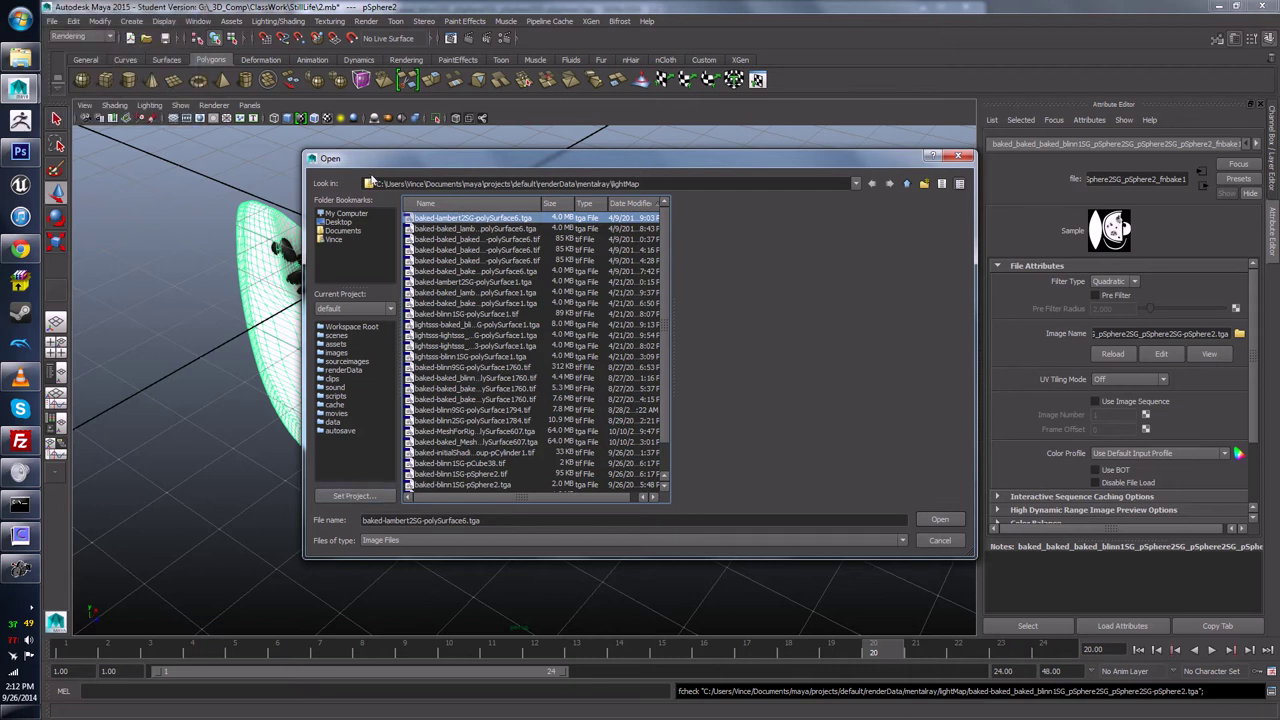
pyautogui.click(362, 309)
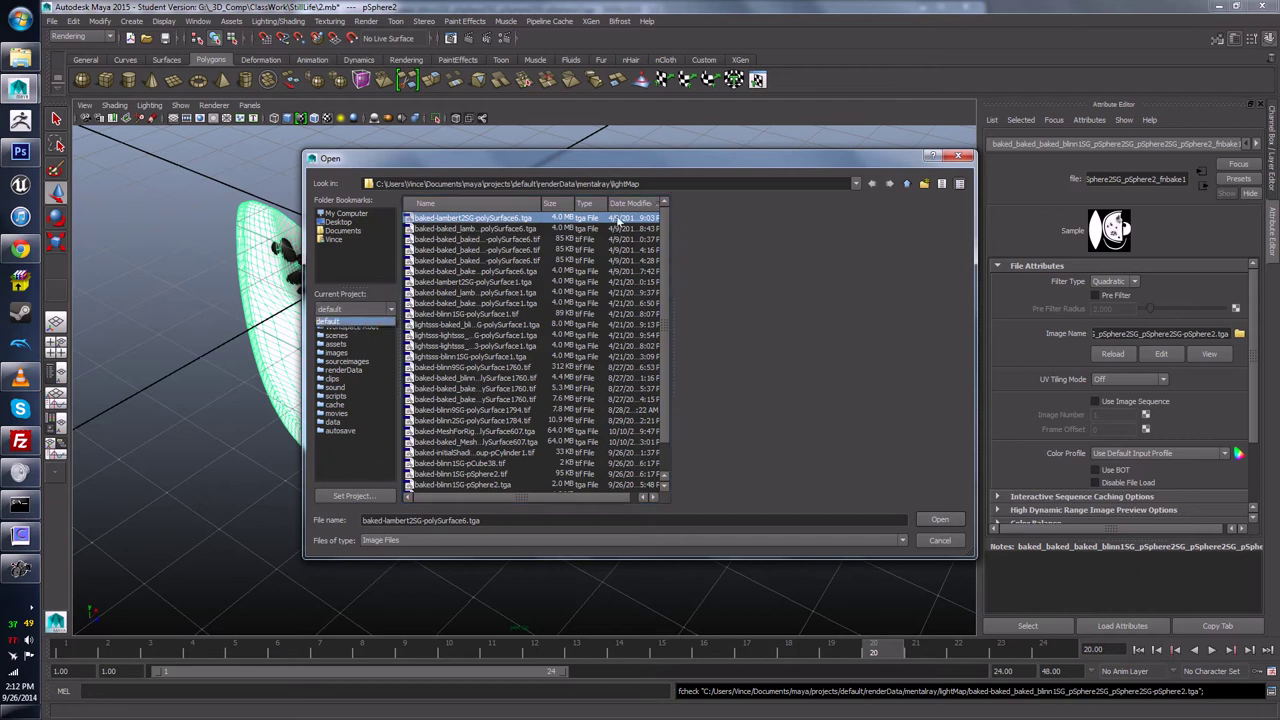
pyautogui.click(577, 347)
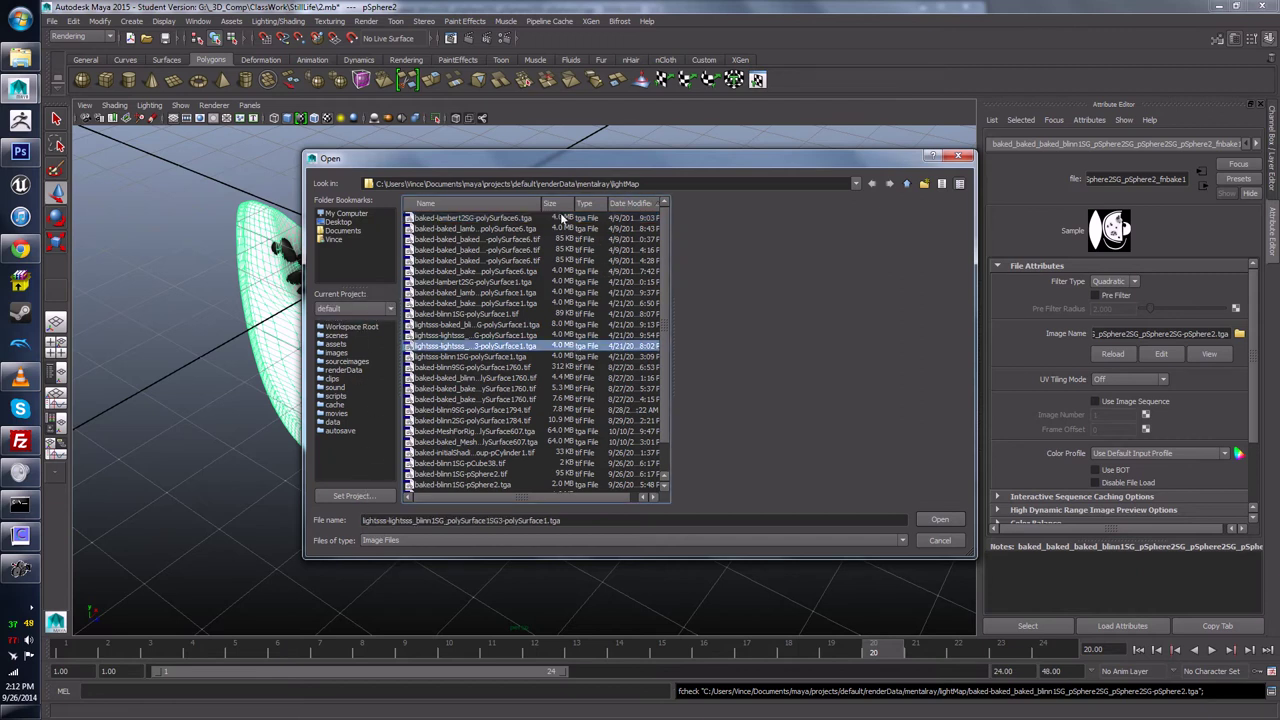
pyautogui.click(563, 218)
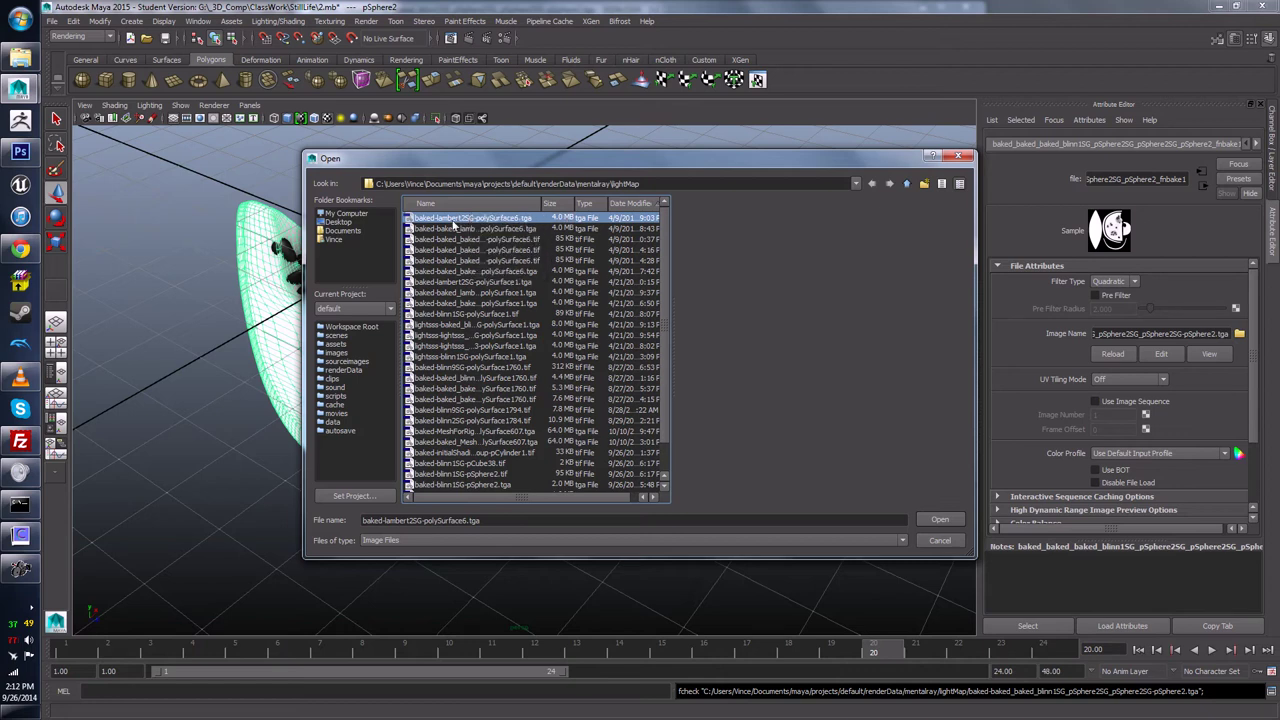
pyautogui.click(419, 229)
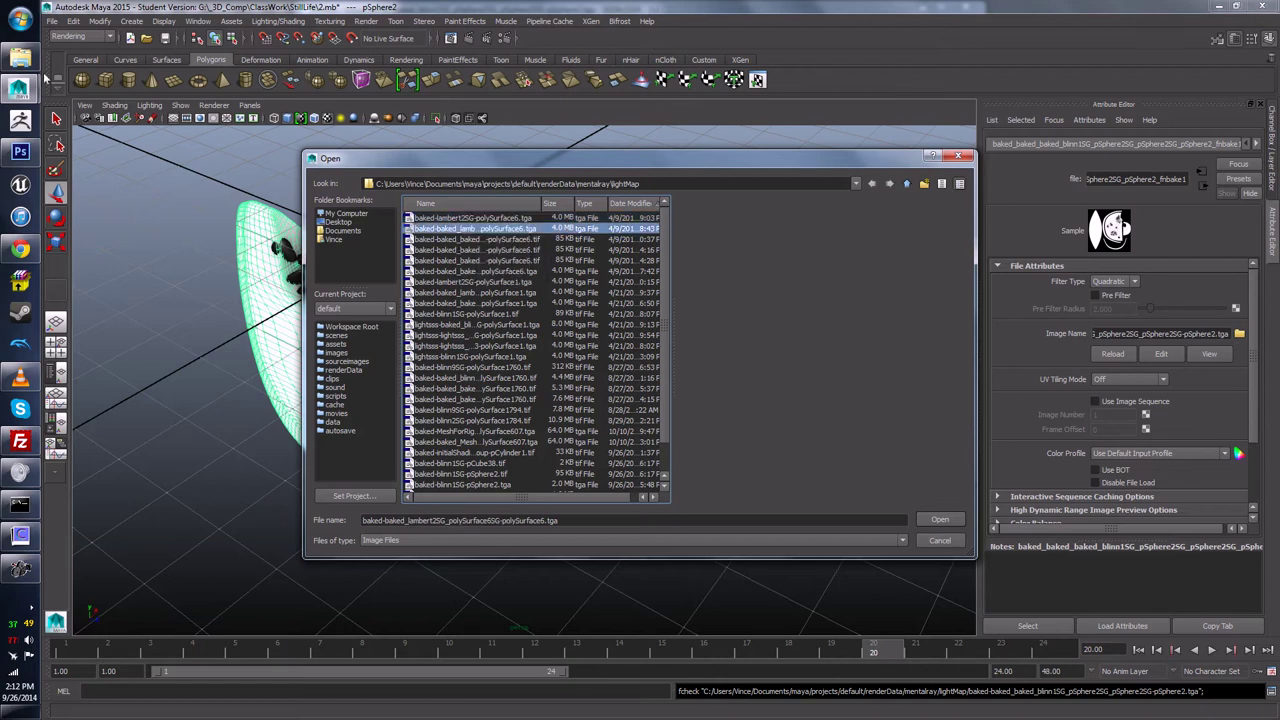
# Step: Switch to Windows Explorer and go to the maya folder inside My Documents
pyautogui.click(20, 57)
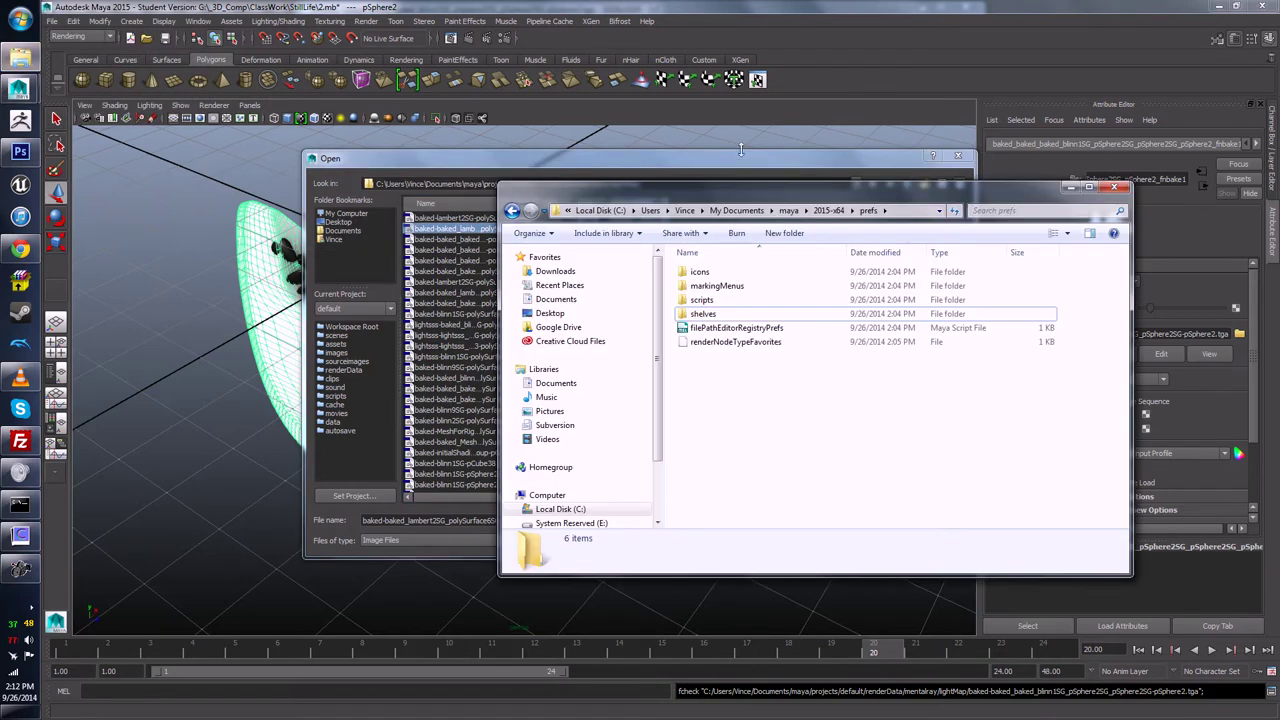
pyautogui.moveTo(700, 194); pyautogui.dragTo(508, 239)
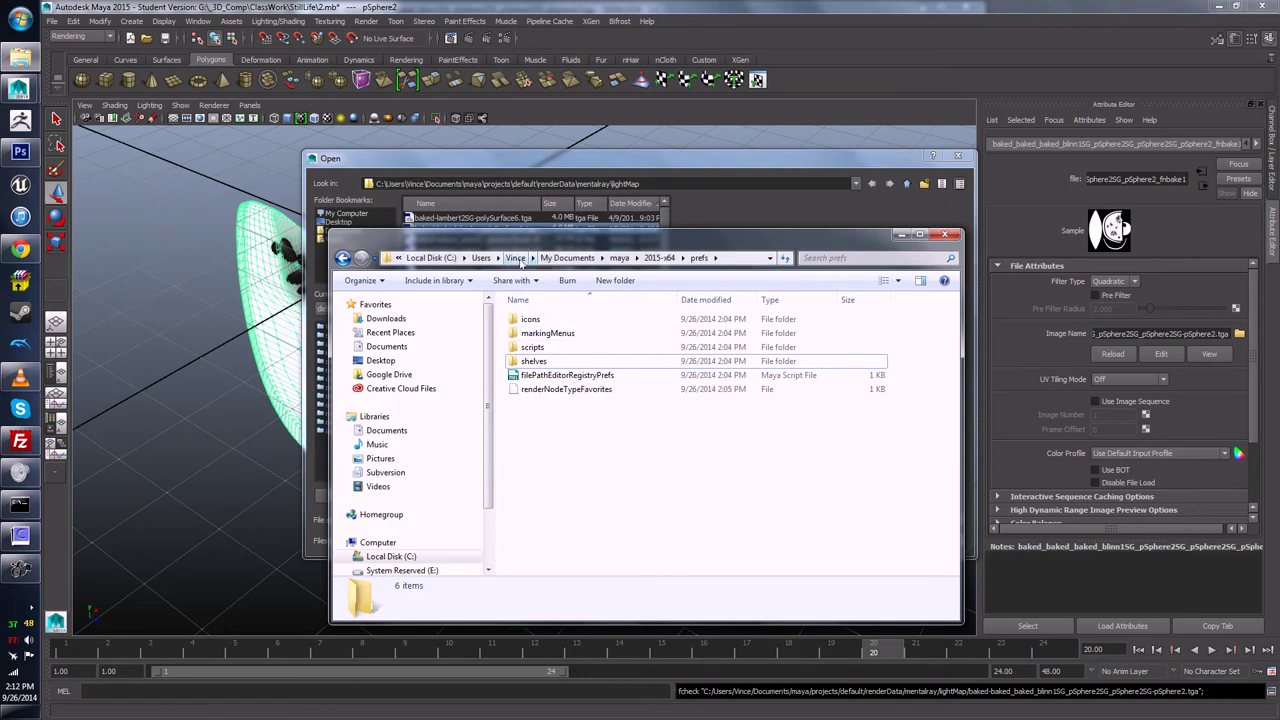
pyautogui.click(516, 259)
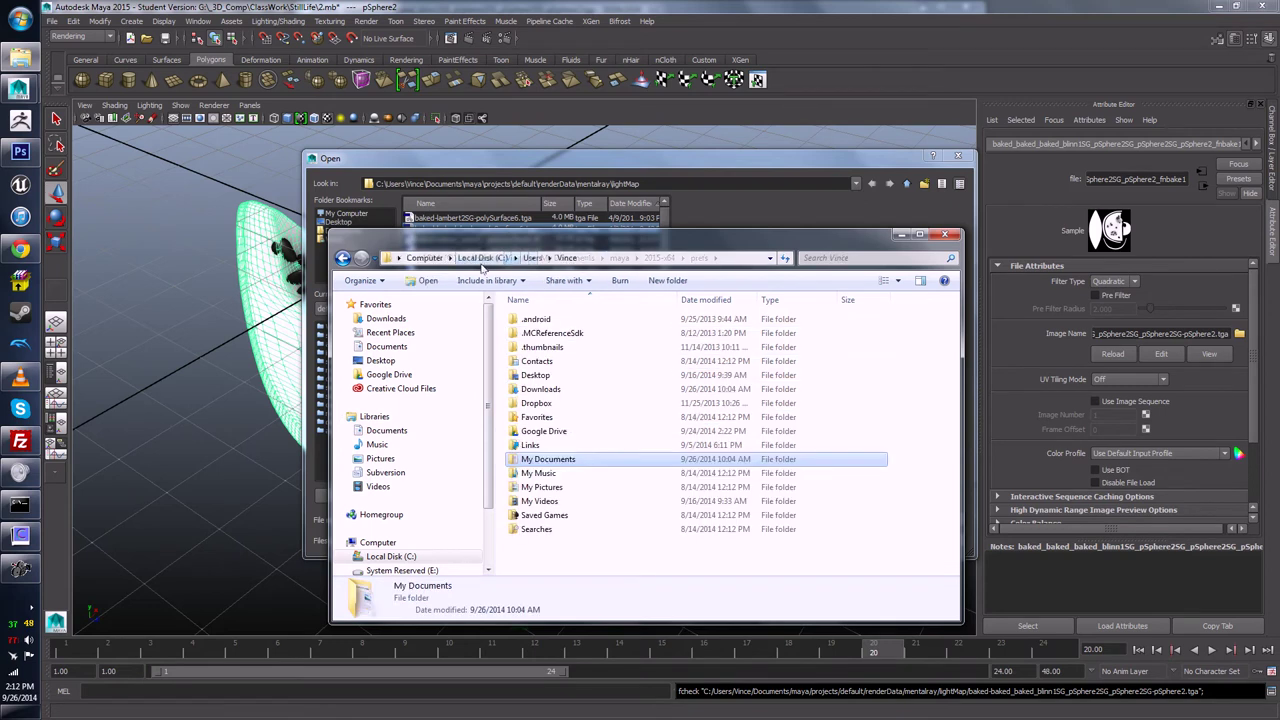
pyautogui.doubleClick(551, 445)
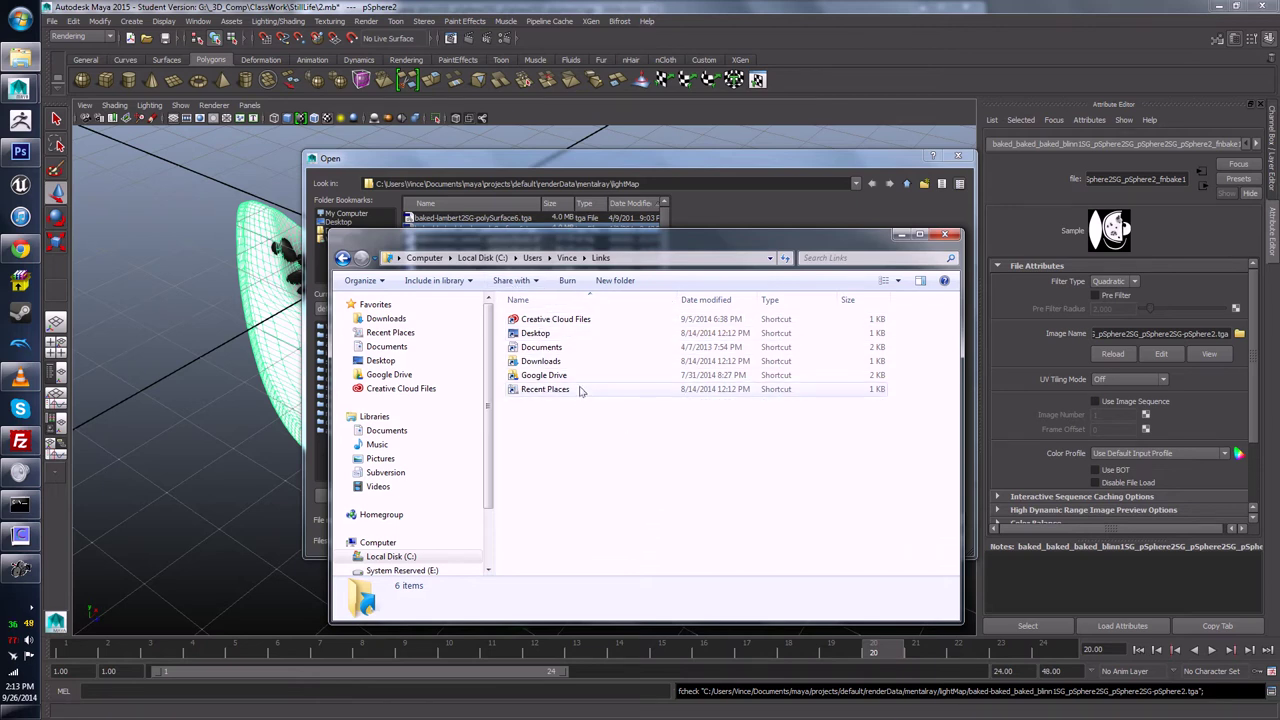
pyautogui.press('BackSpace')
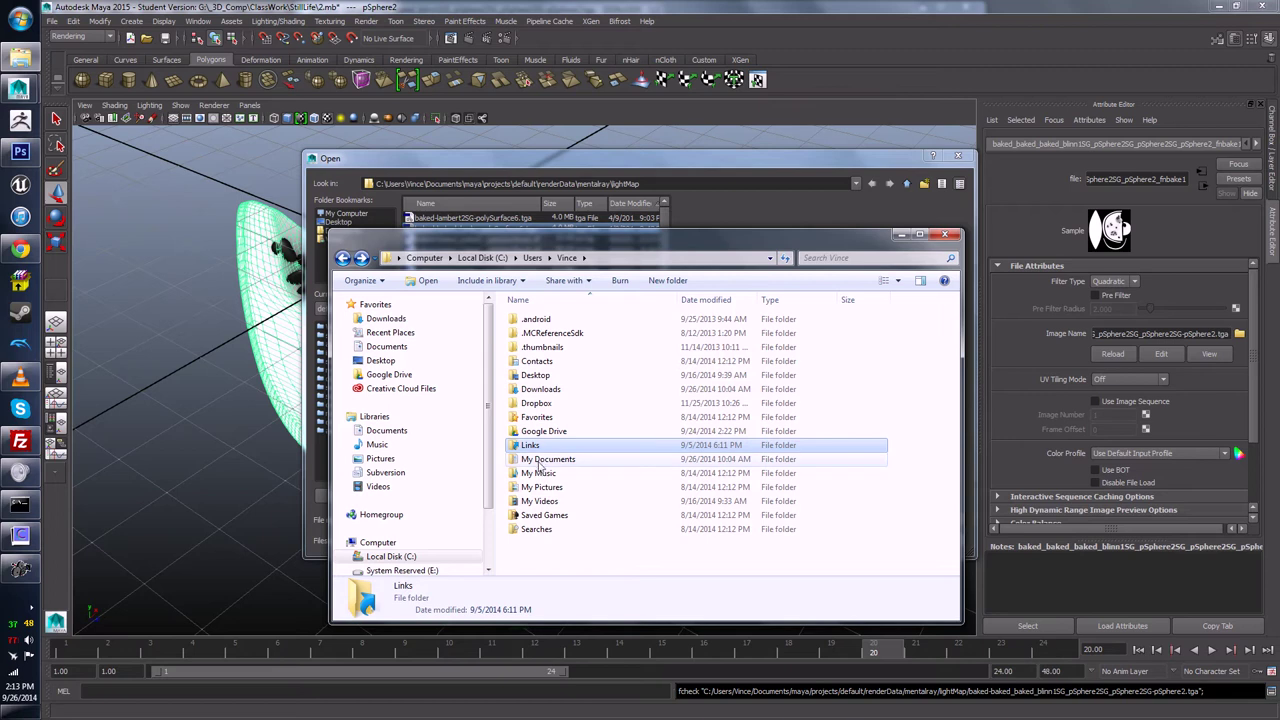
pyautogui.doubleClick(538, 462)
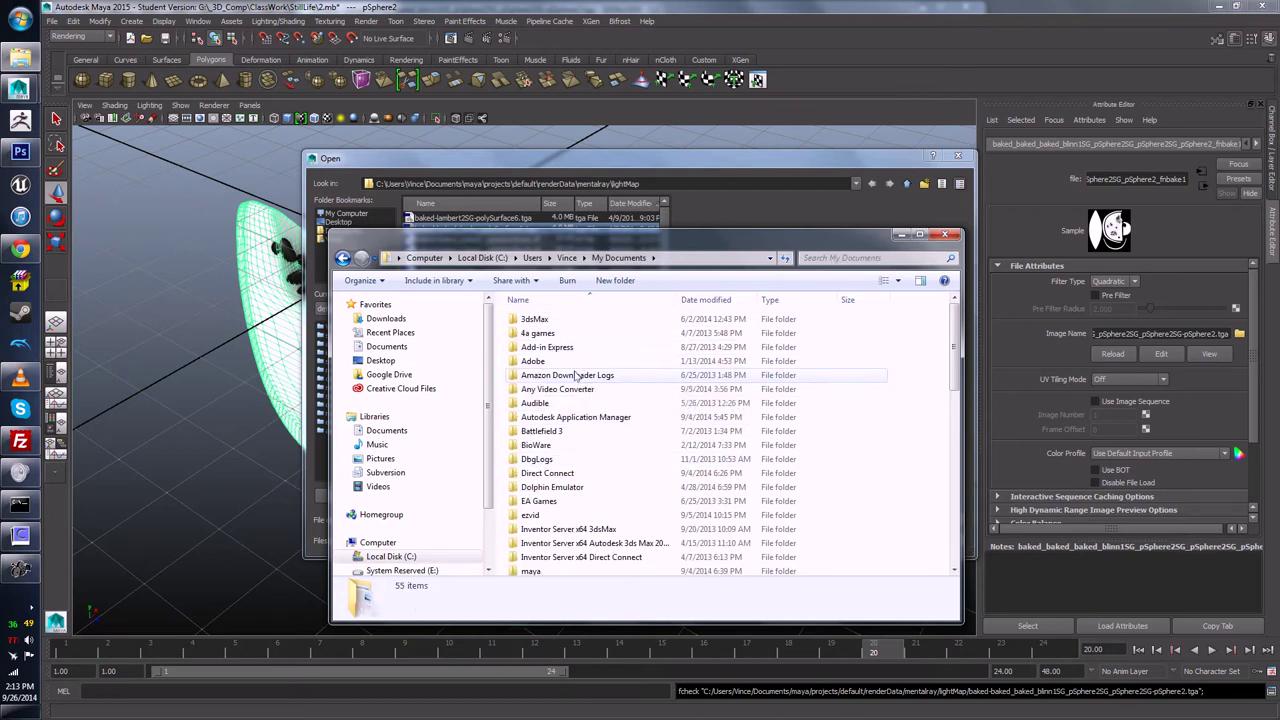
pyautogui.scroll(-5, 560, 390)
pyautogui.doubleClick(545, 360)
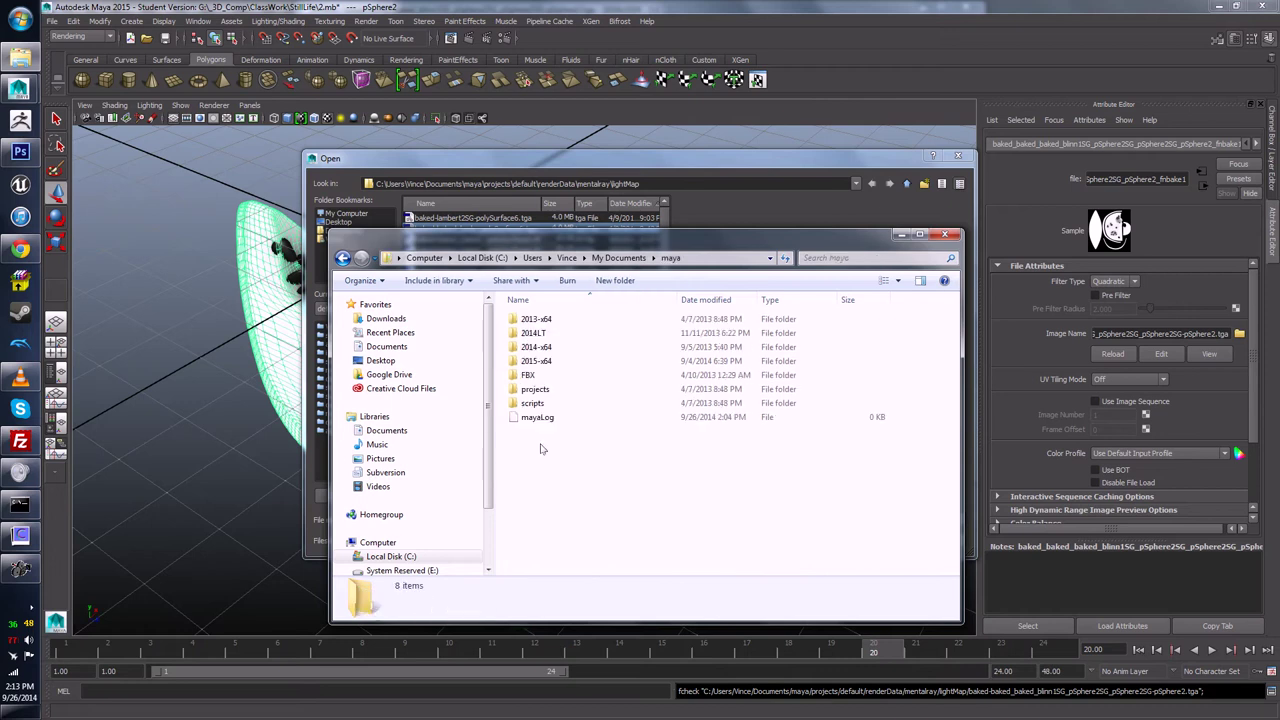
# Step: Open the lightMap folder under projects, default, renderData and mentalray
pyautogui.doubleClick(537, 389)
pyautogui.doubleClick(541, 321)
pyautogui.click(543, 433)
pyautogui.doubleClick(543, 433)
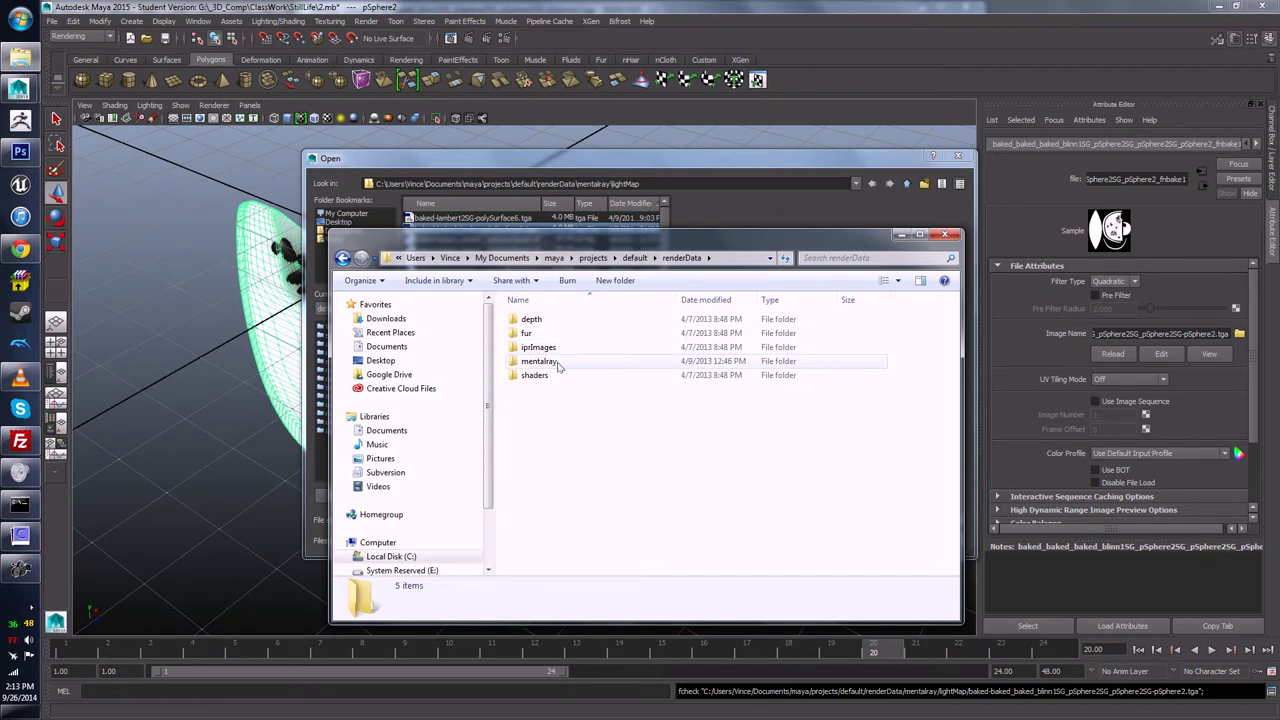
pyautogui.click(540, 361)
pyautogui.doubleClick(540, 361)
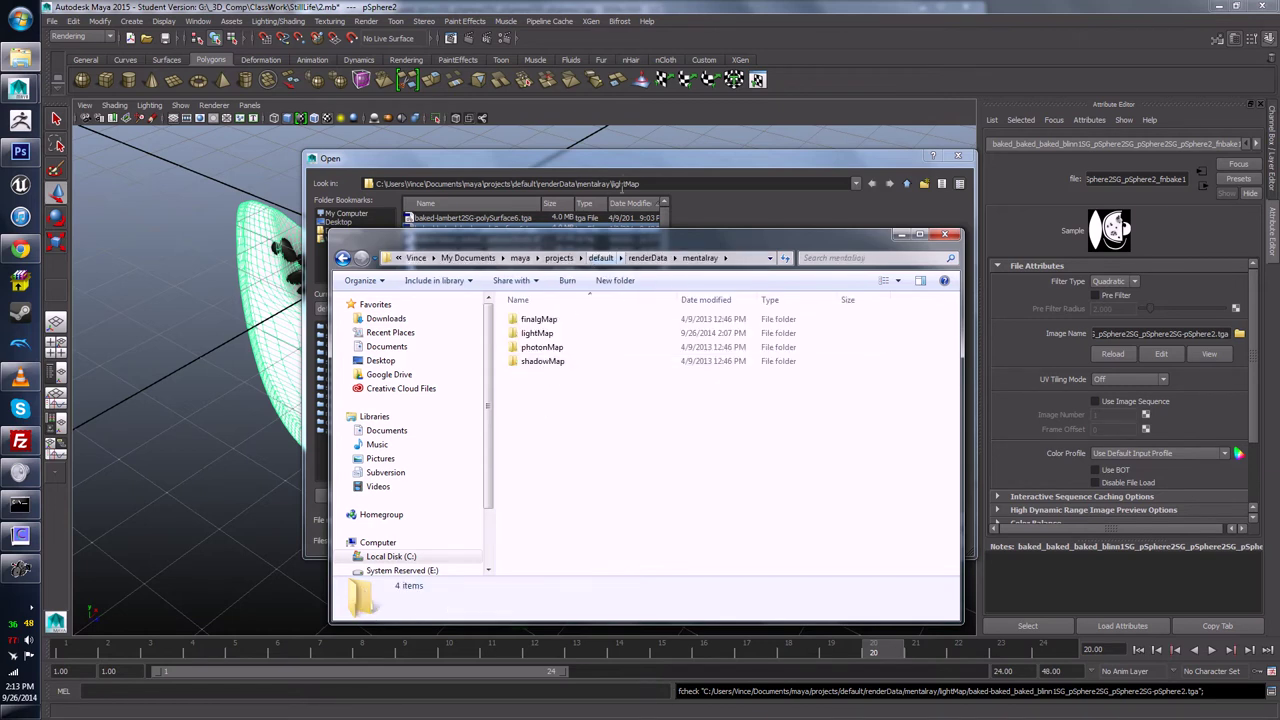
pyautogui.doubleClick(537, 333)
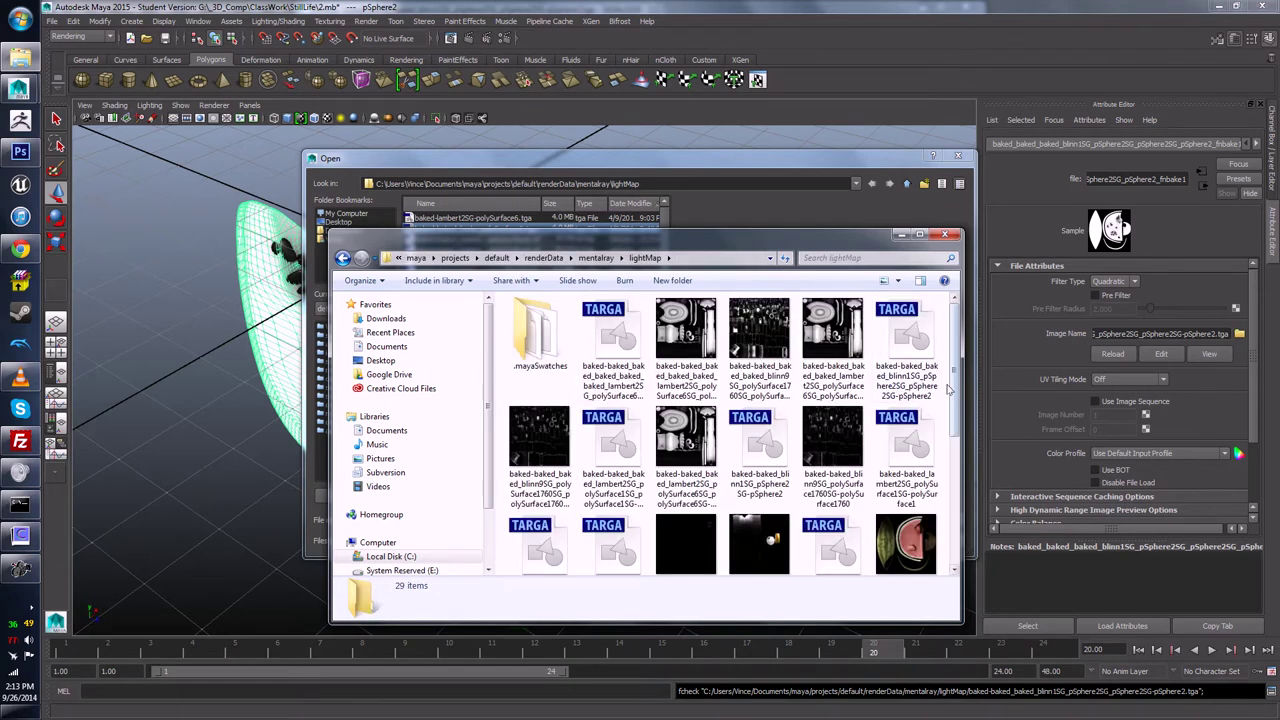
# Step: Open the baked-blinn1SG-pSphere2 TIF file in Photoshop to check which bake it holds, and close it
pyautogui.scroll(-2, 955, 398)
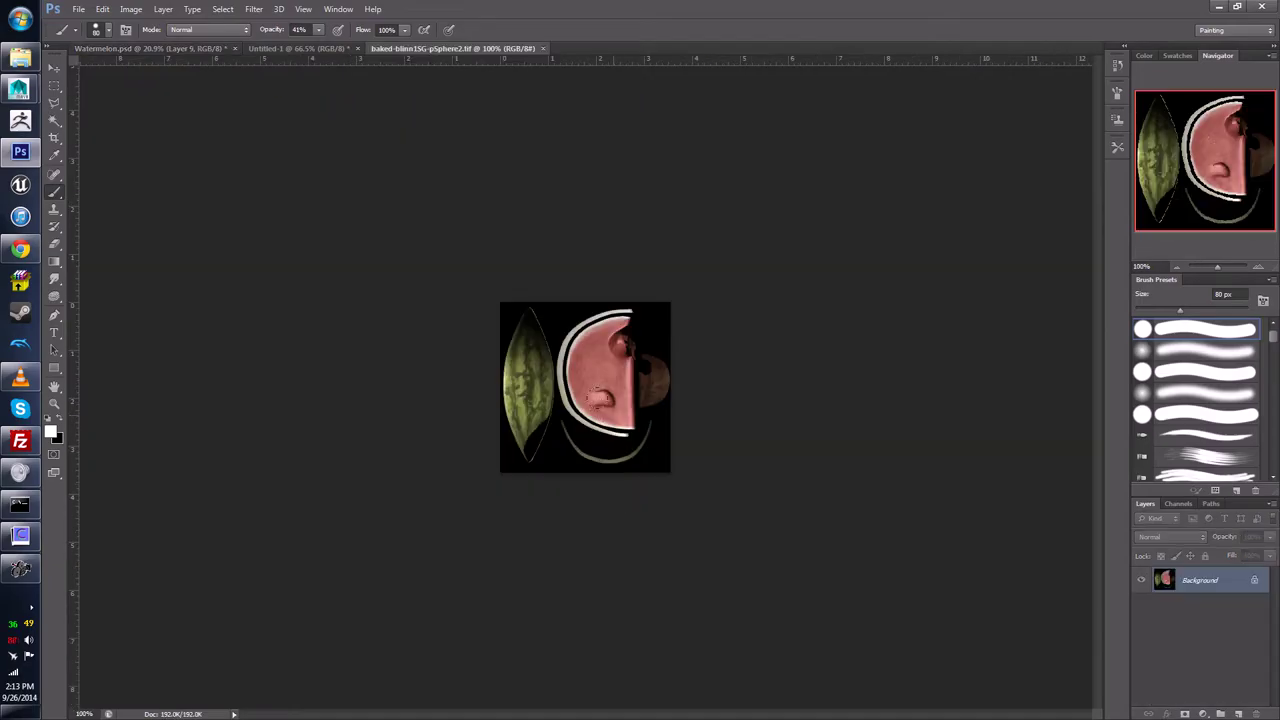
pyautogui.hotkey('ctrl', '0')
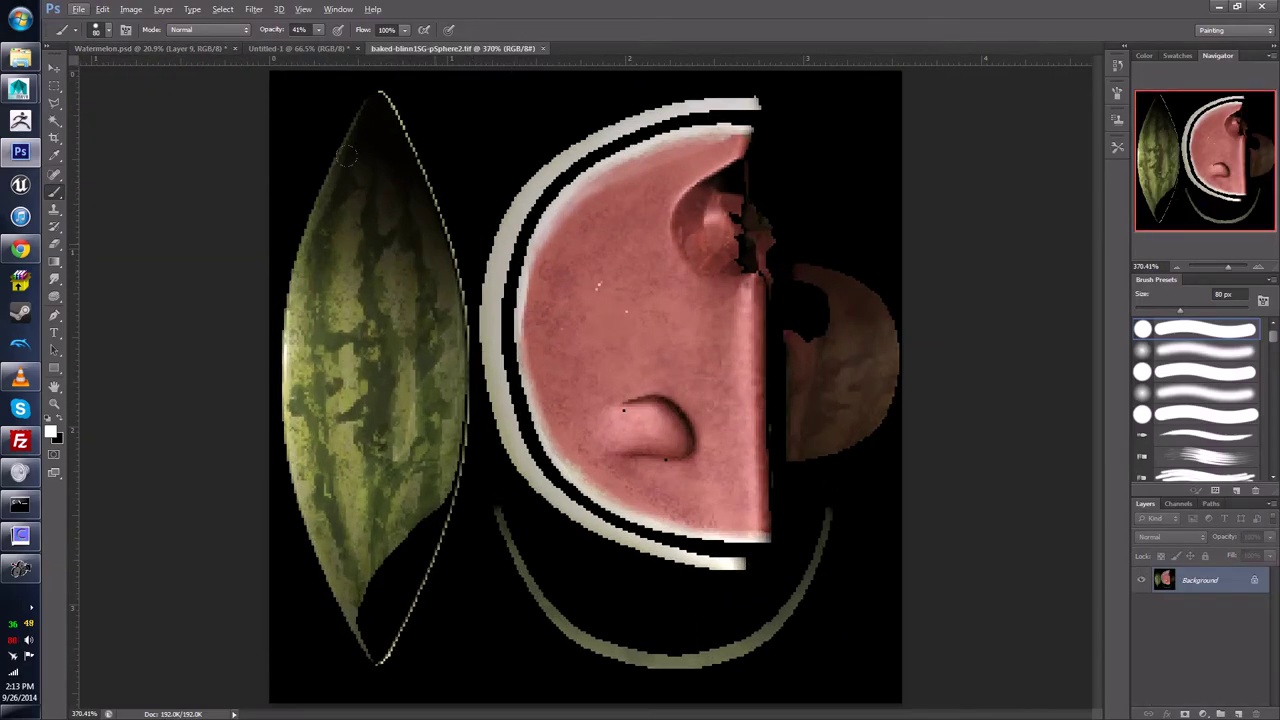
pyautogui.click(543, 49)
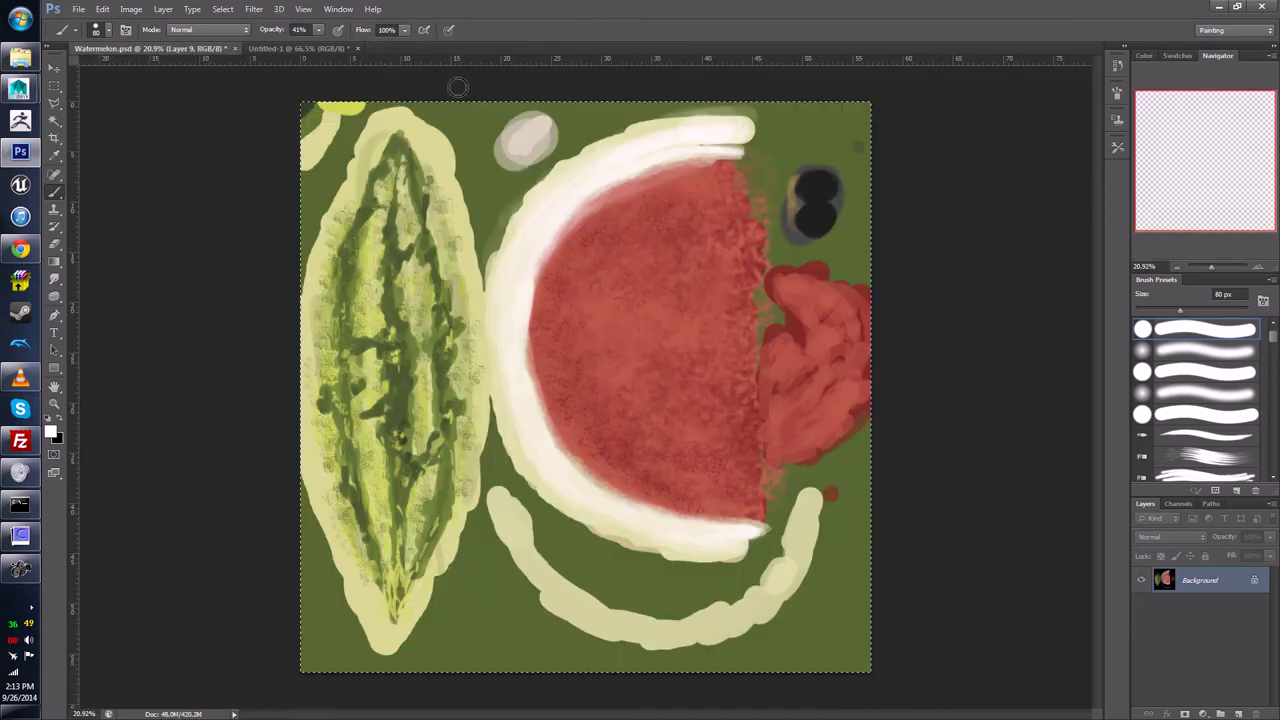
# Step: Look through the lightMap folder for the slice's latest occlusion bake, checking the image name of the baked file node in Maya
pyautogui.click(20, 57)
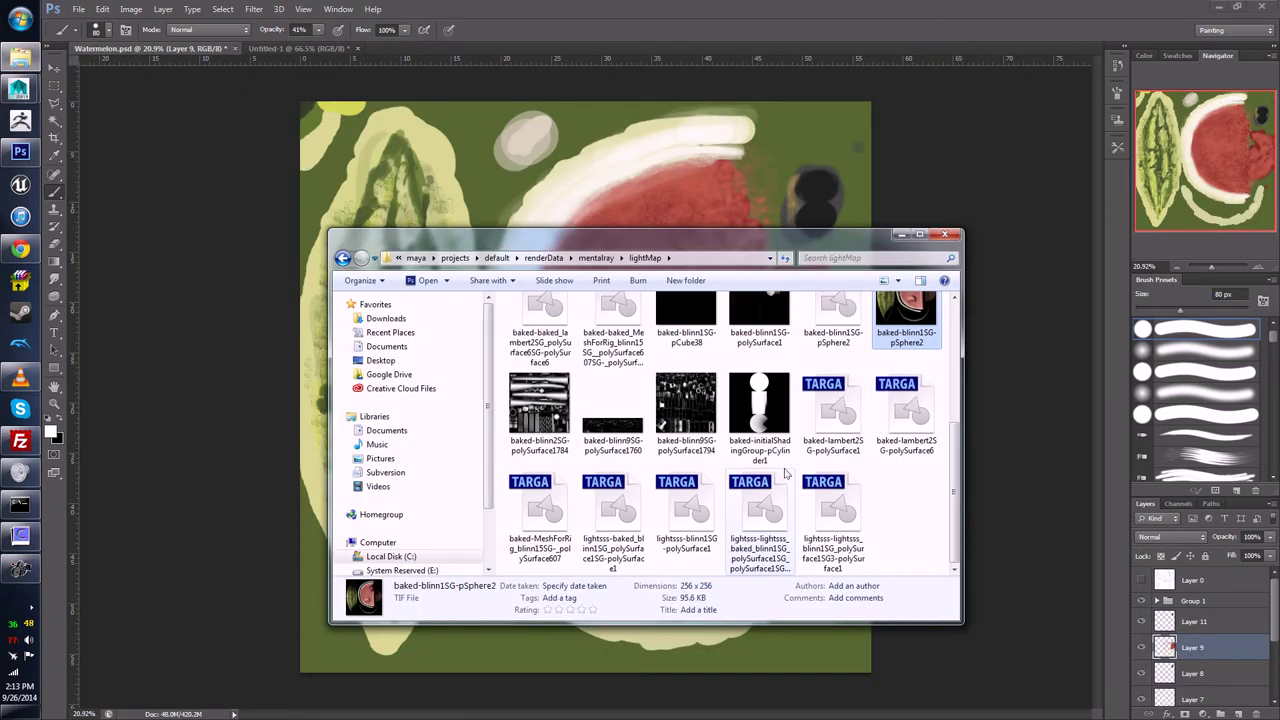
pyautogui.click(853, 520)
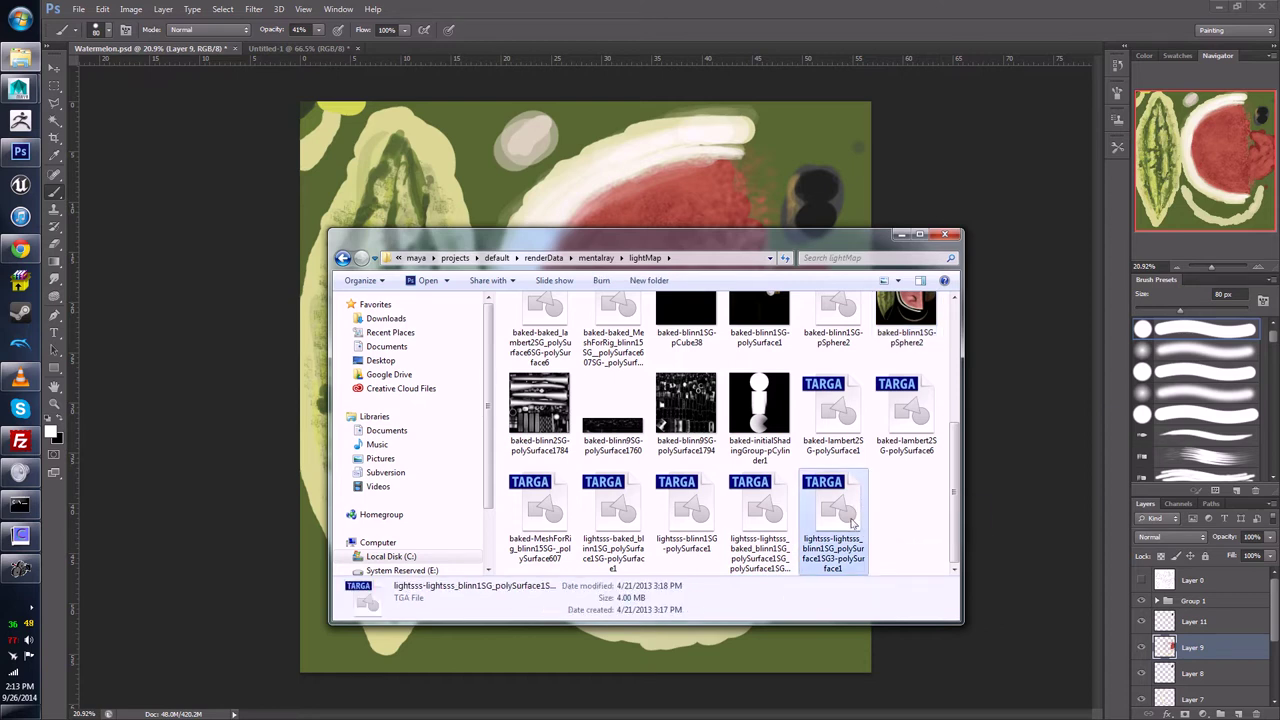
pyautogui.scroll(1, 853, 520)
pyautogui.scroll(3, 853, 520)
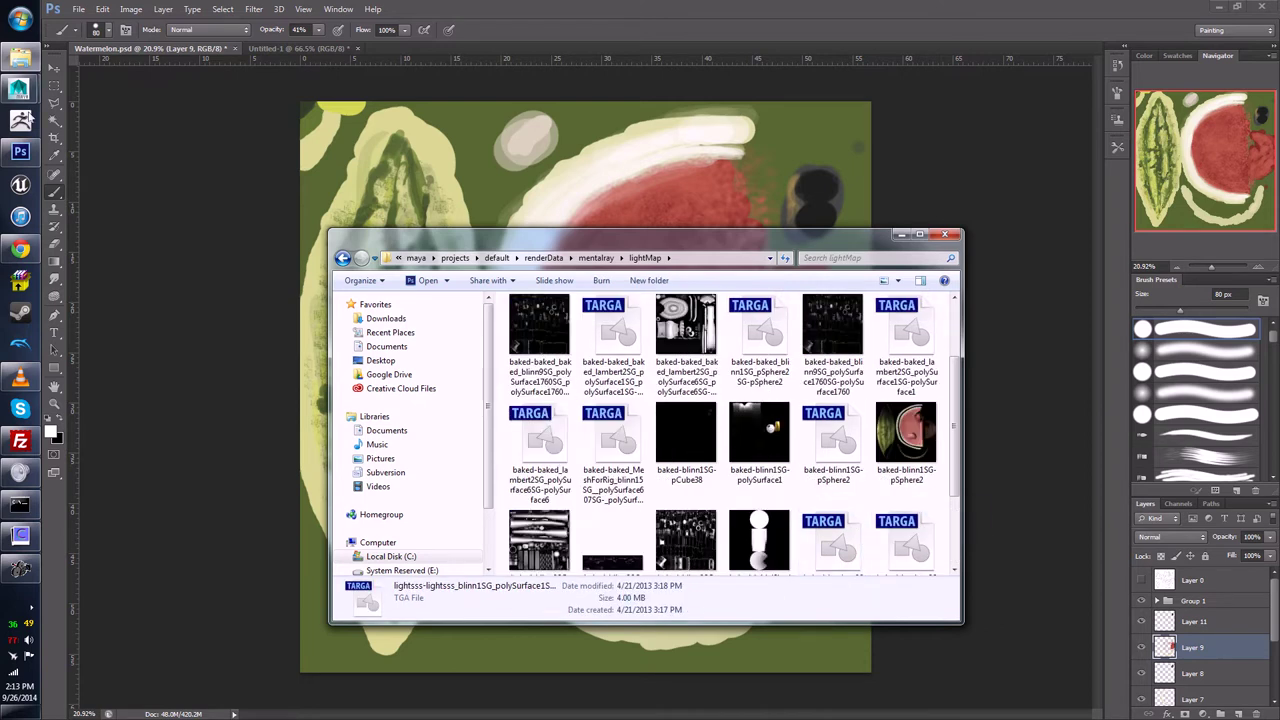
pyautogui.moveTo(20, 88)
pyautogui.click(245, 193)
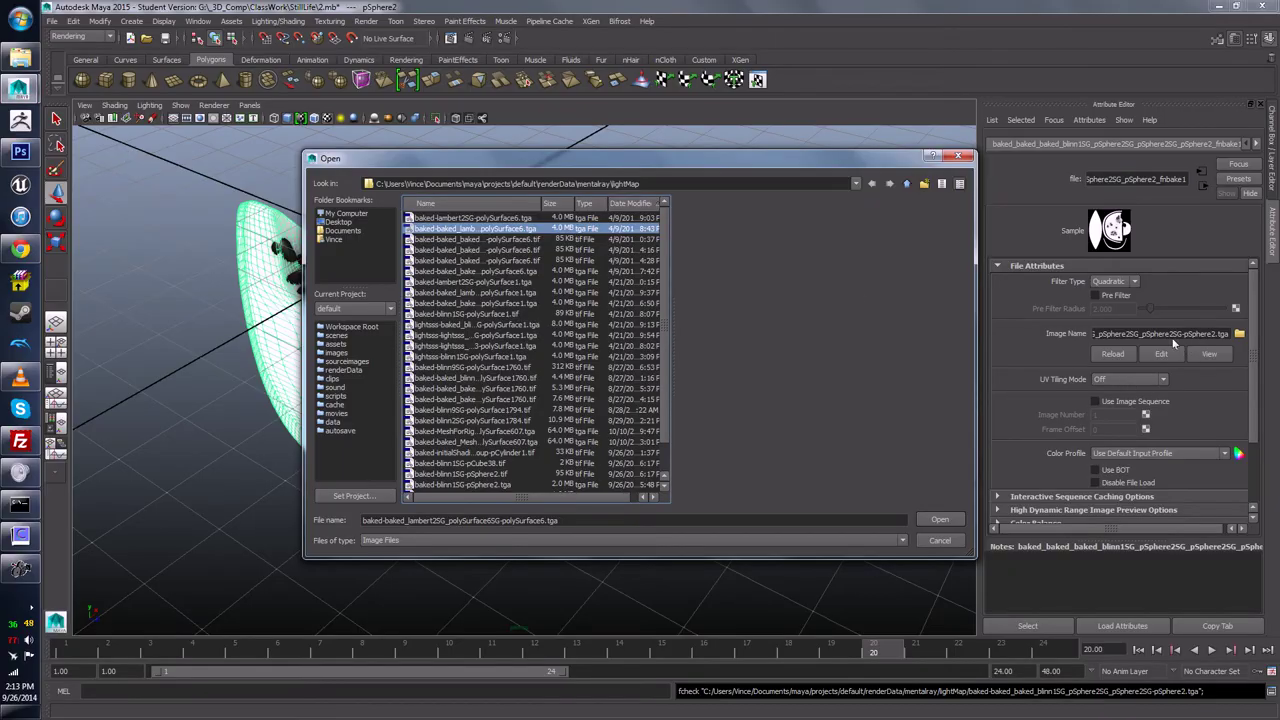
pyautogui.click(20, 56)
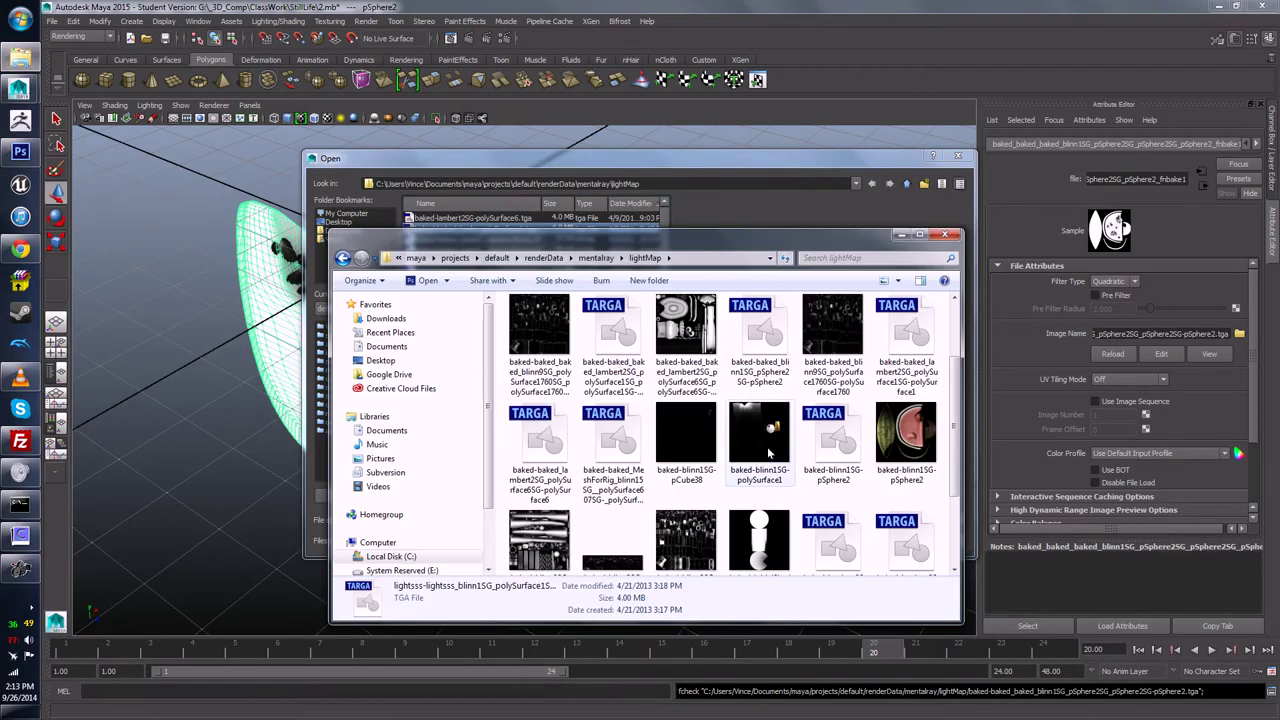
pyautogui.scroll(-1, 768, 453)
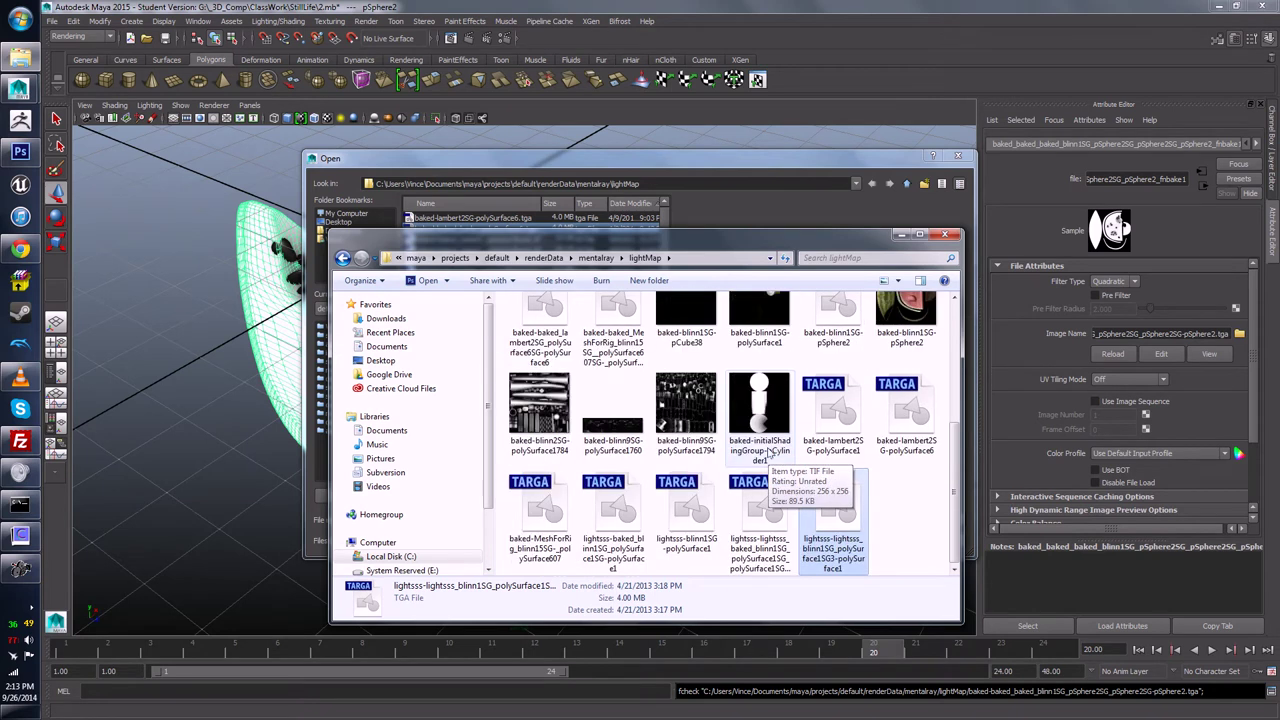
pyautogui.scroll(3, 858, 488)
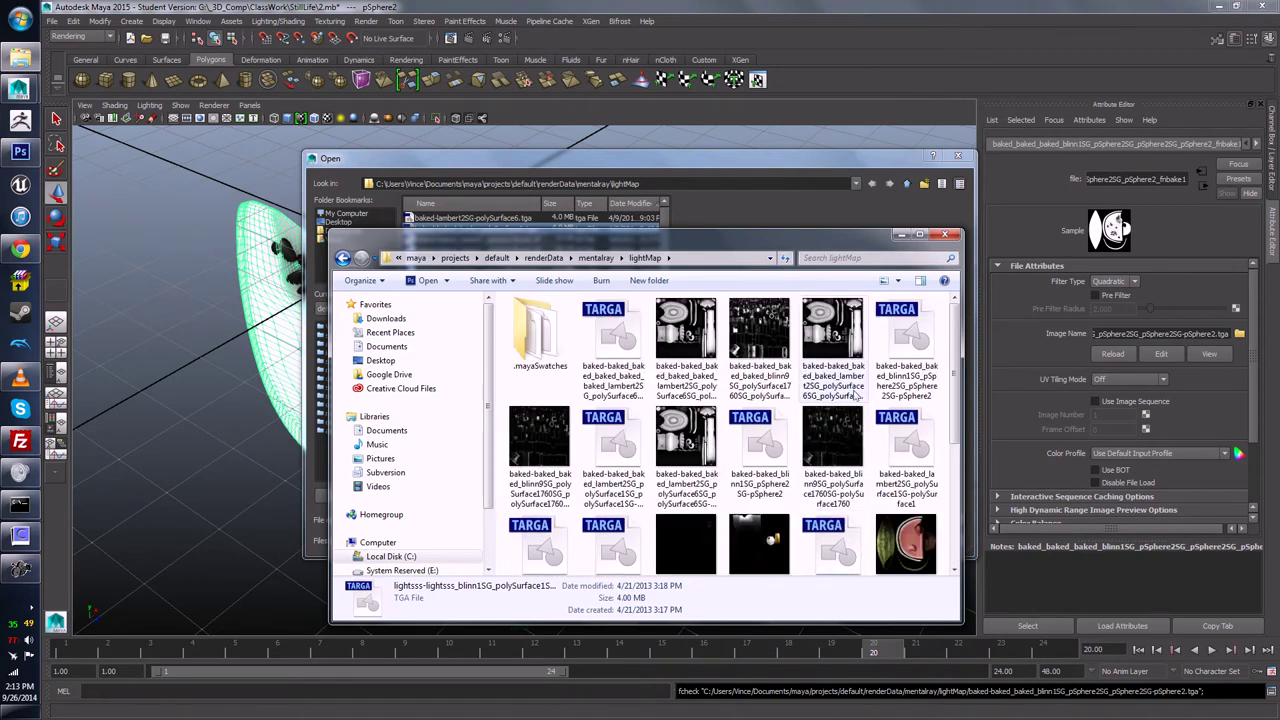
# Step: Sort the lightMap folder by date and select the baked-baked_baked_blinn1SG_pSphere2SG_pSphere2SG-pSphere2 TGA file
pyautogui.rightClick(563, 386)
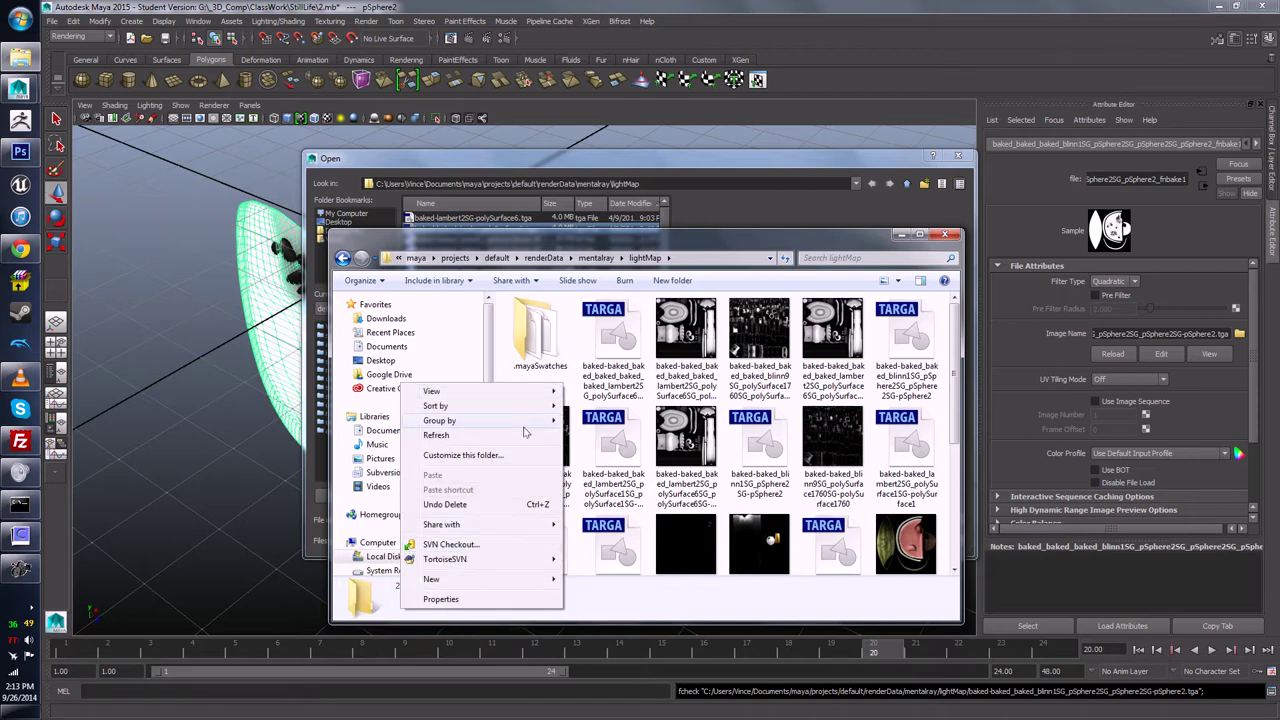
pyautogui.moveTo(523, 428)
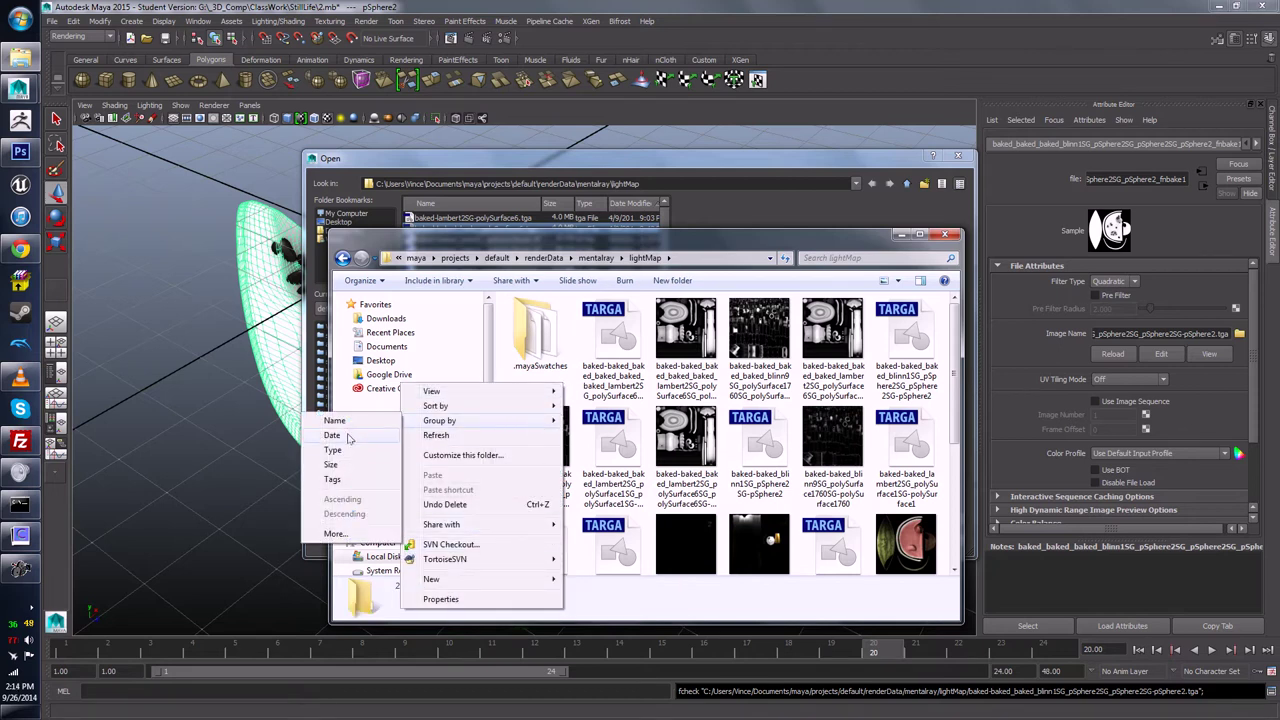
pyautogui.moveTo(507, 407)
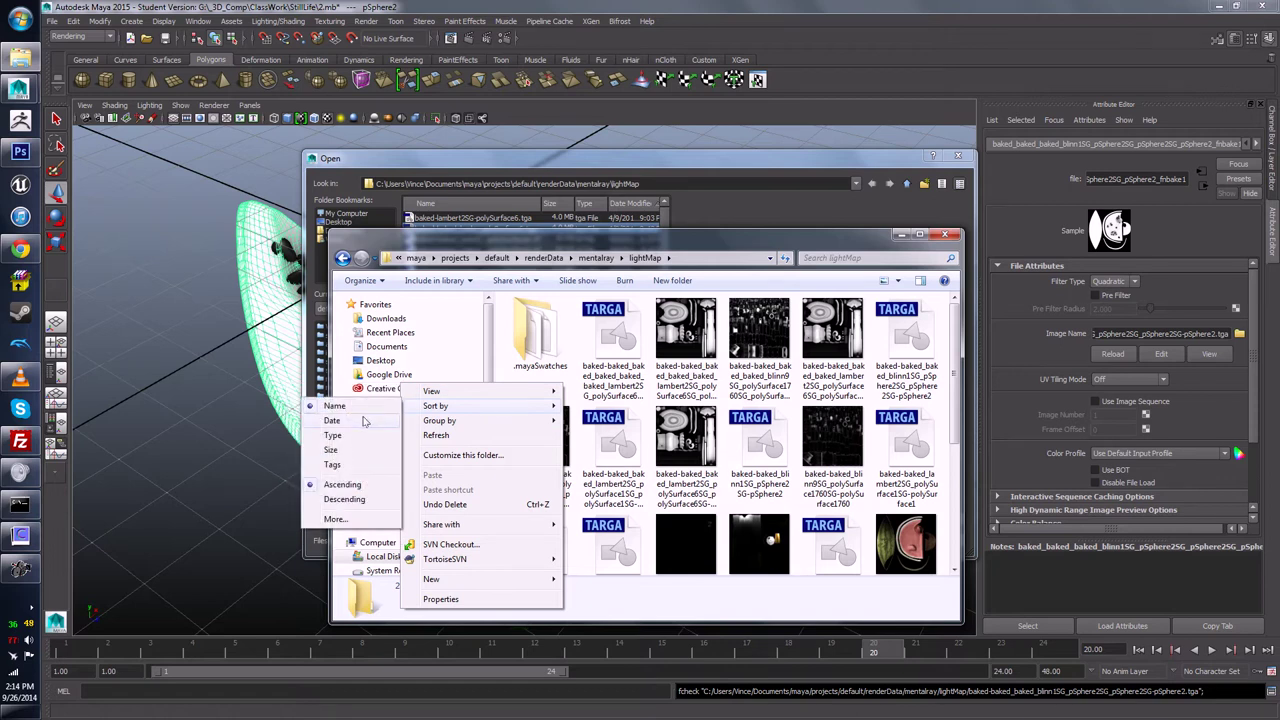
pyautogui.click(365, 421)
pyautogui.click(630, 345)
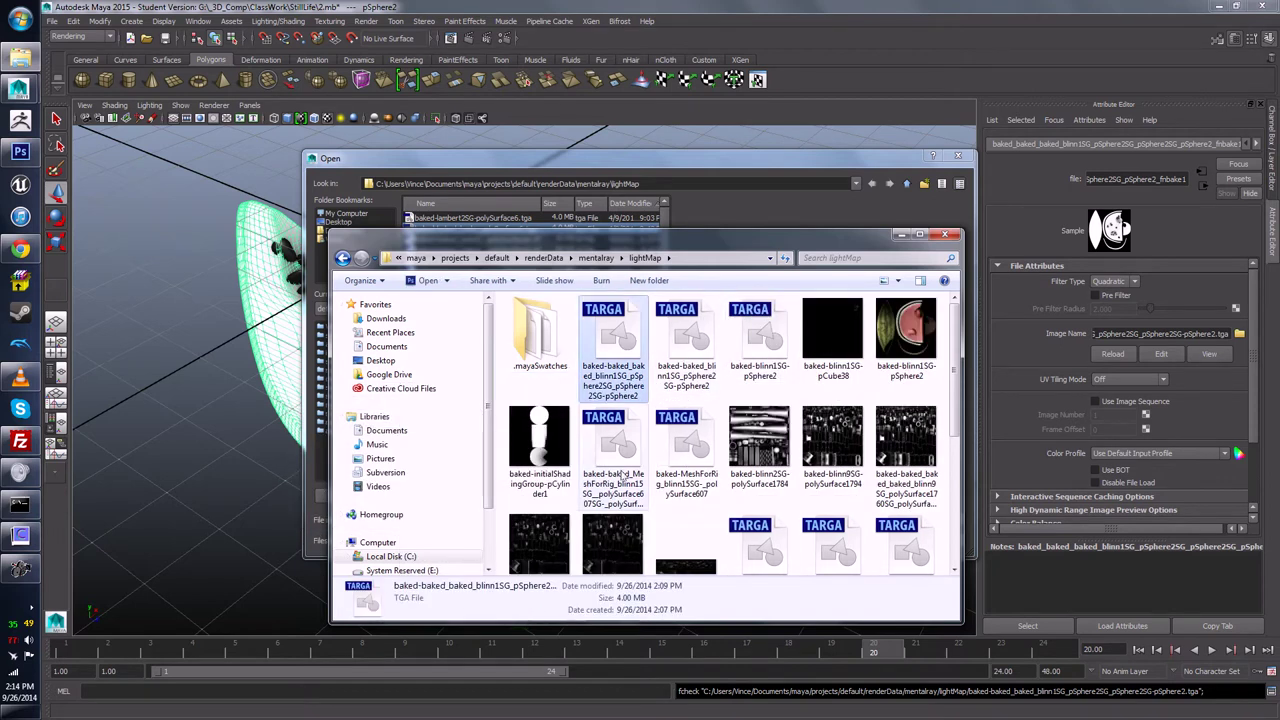
# Step: Place the selected occlusion bake into Watermelon.psd in Photoshop at its original size
pyautogui.click(20, 152)
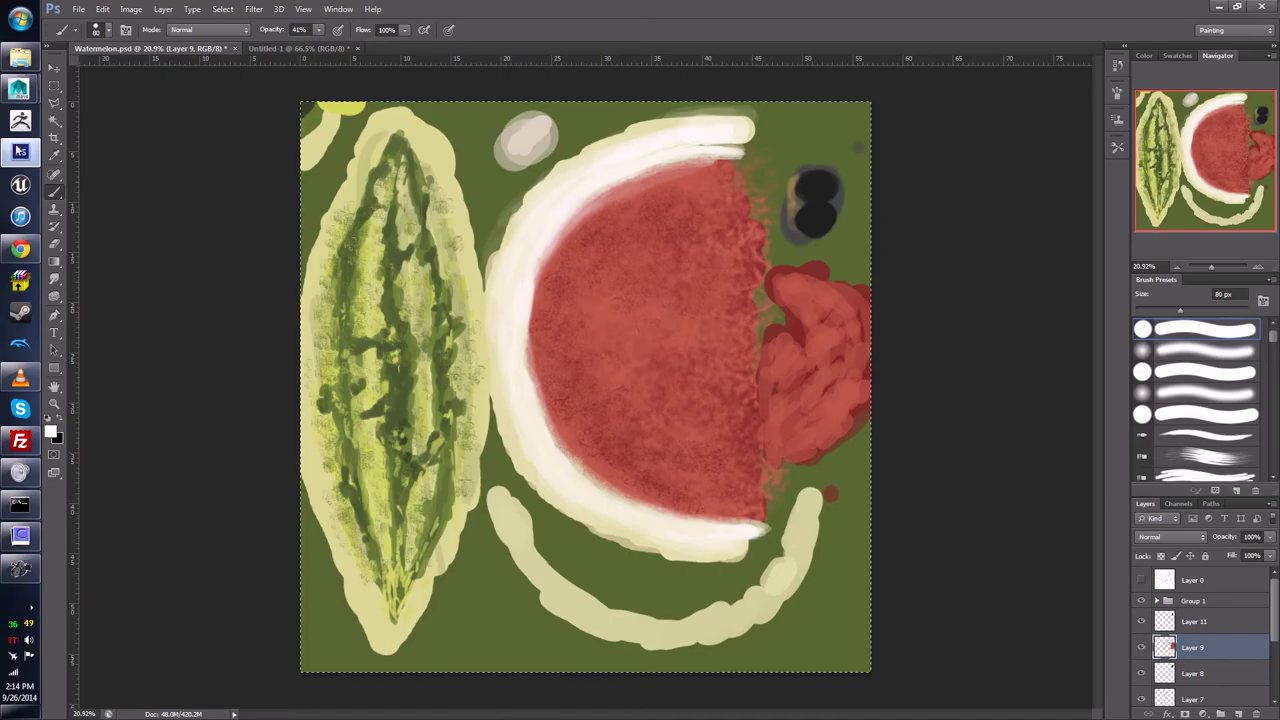
pyautogui.click(20, 65)
pyautogui.moveTo(601, 350); pyautogui.dragTo(565, 198)
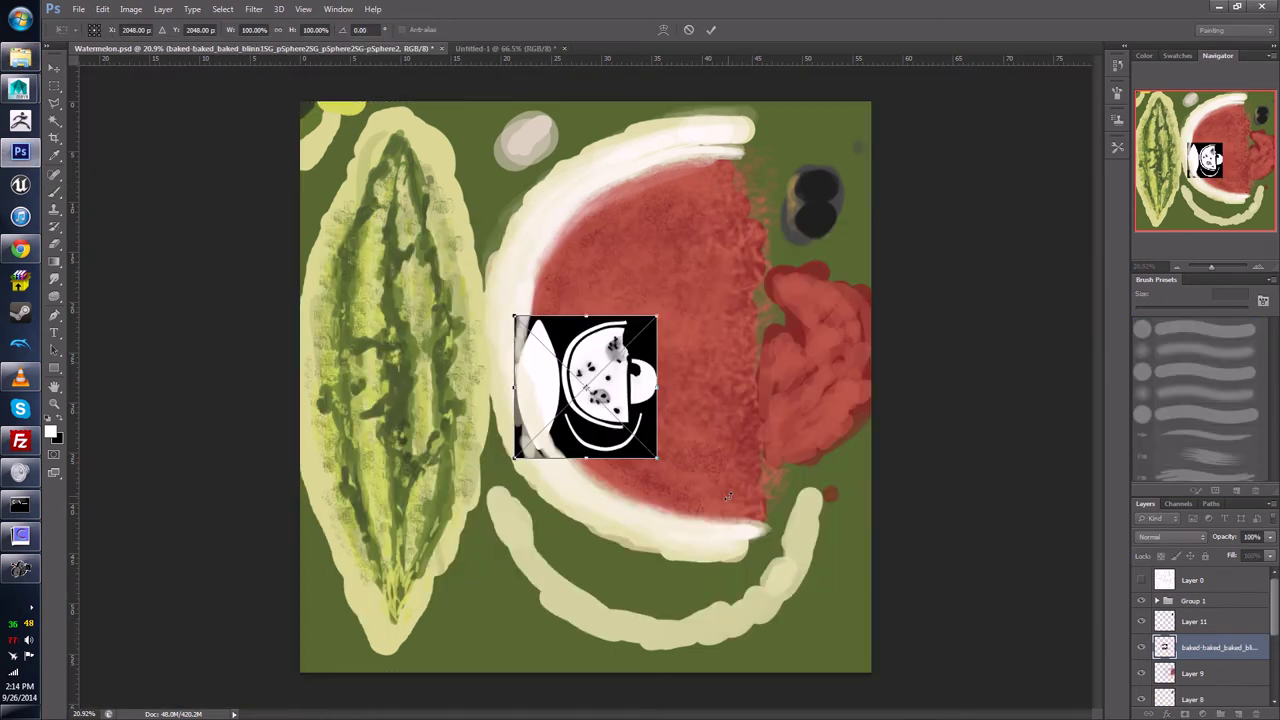
pyautogui.moveTo(640, 392); pyautogui.dragTo(1035, 409)
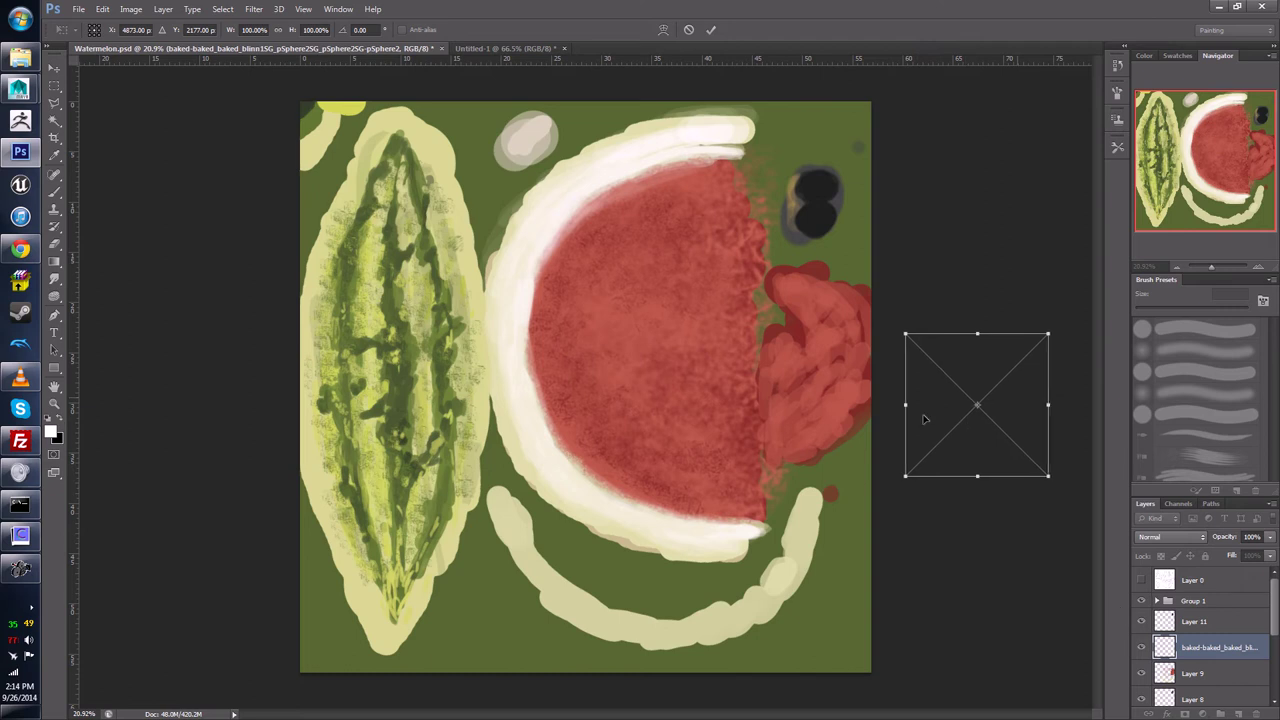
pyautogui.moveTo(966, 432); pyautogui.dragTo(766, 455)
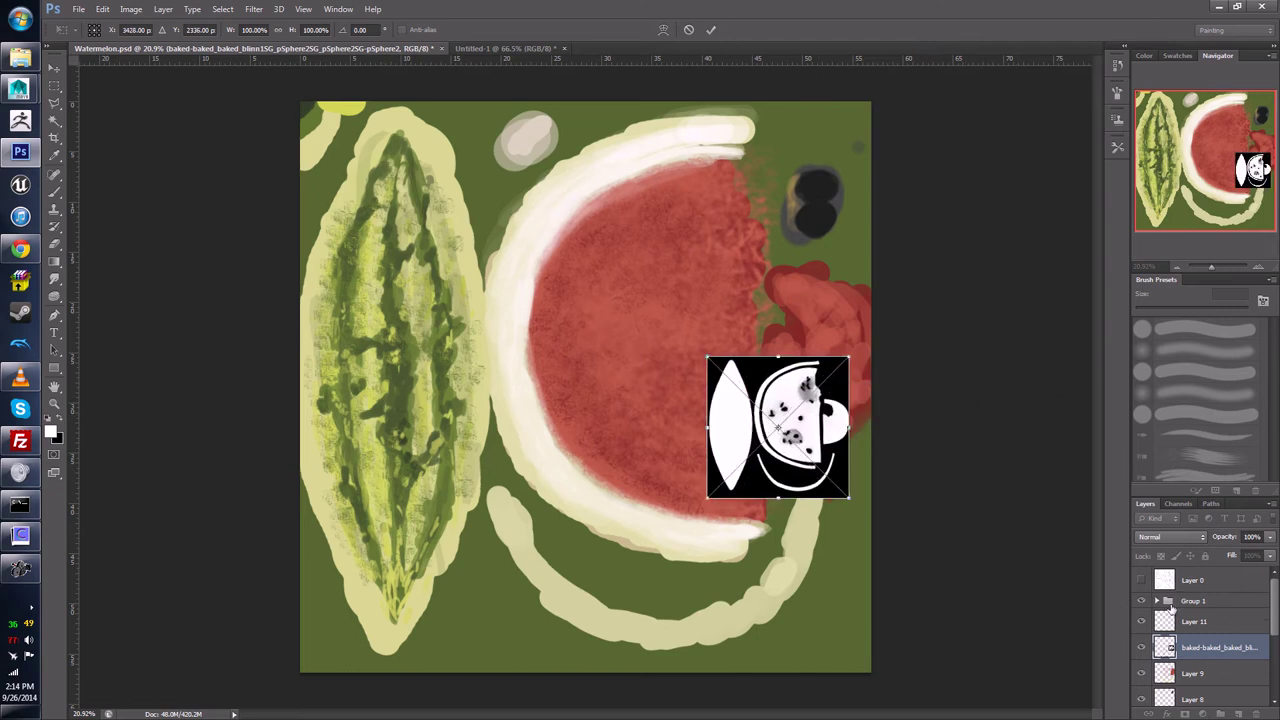
pyautogui.press('Return')
# Step: Move the bake layer to the top of the layer stack and align the image with the canvas's upper-left corner
pyautogui.moveTo(1170, 651); pyautogui.dragTo(1166, 578)
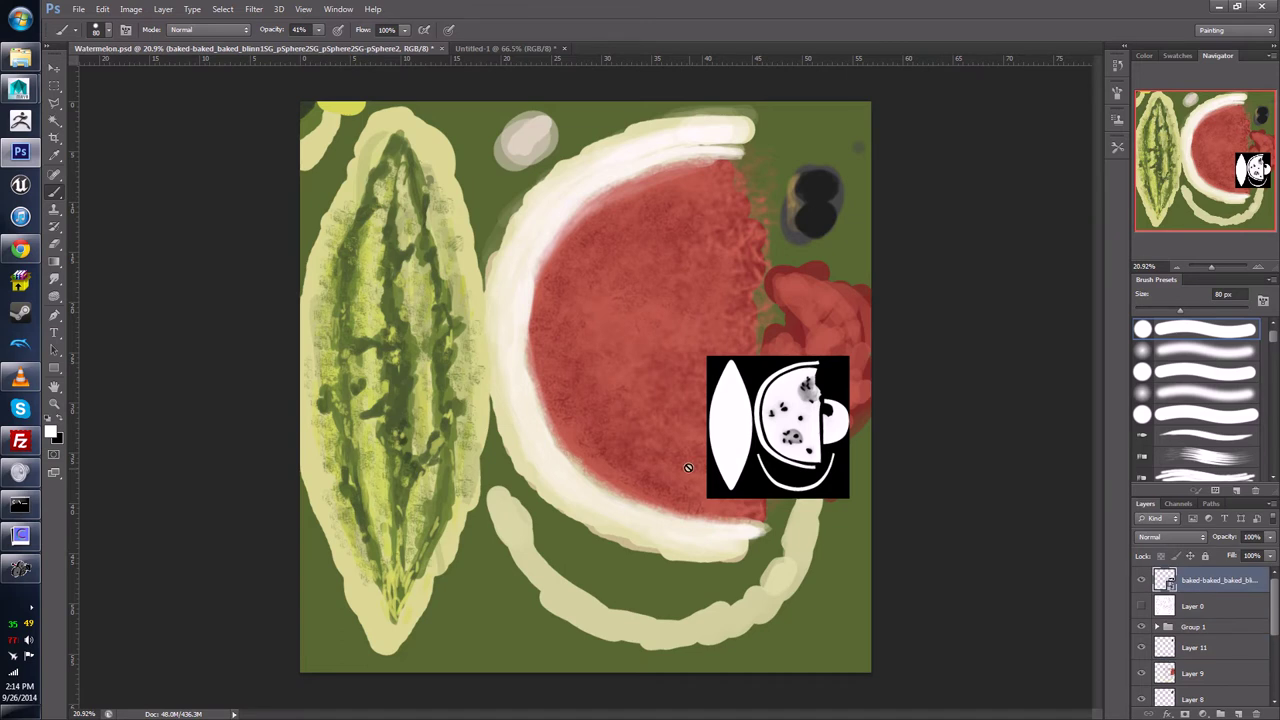
pyautogui.click(55, 67)
pyautogui.moveTo(745, 420)
pyautogui.mouseDown()
pyautogui.moveTo(645, 330)
pyautogui.moveTo(322, 143)
pyautogui.moveTo(335, 160)
pyautogui.mouseUp()
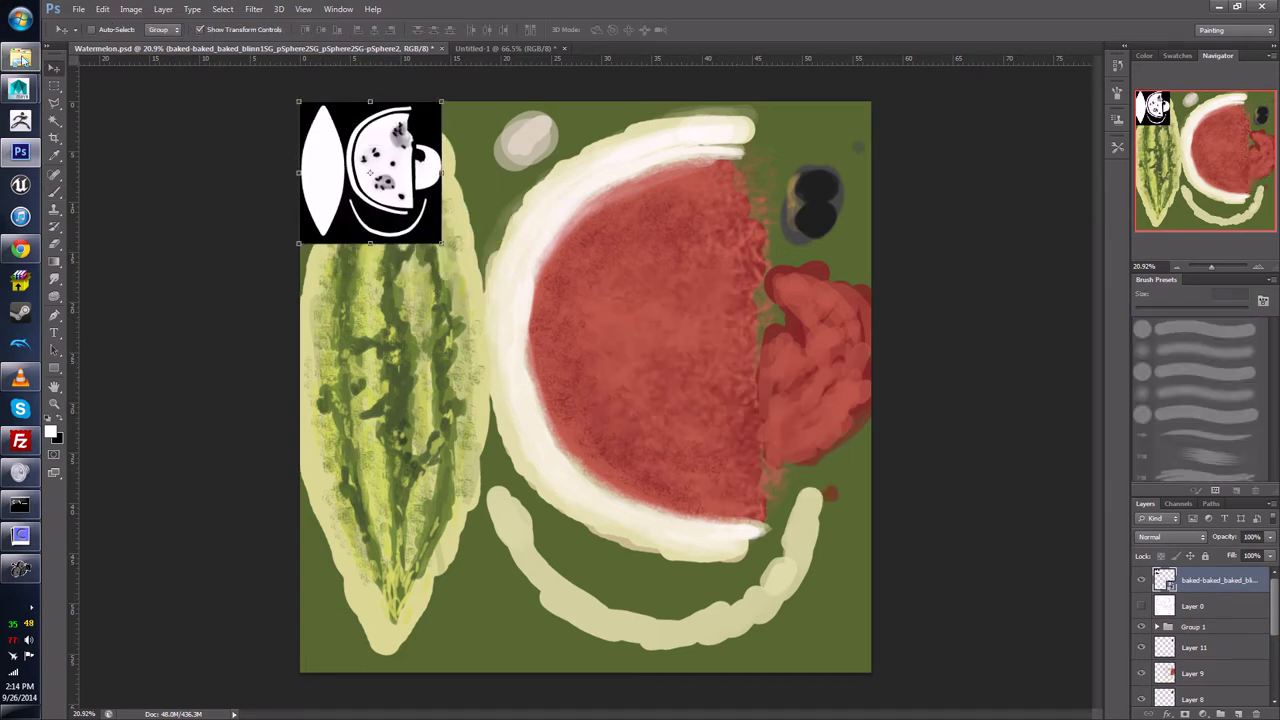
pyautogui.click(20, 57)
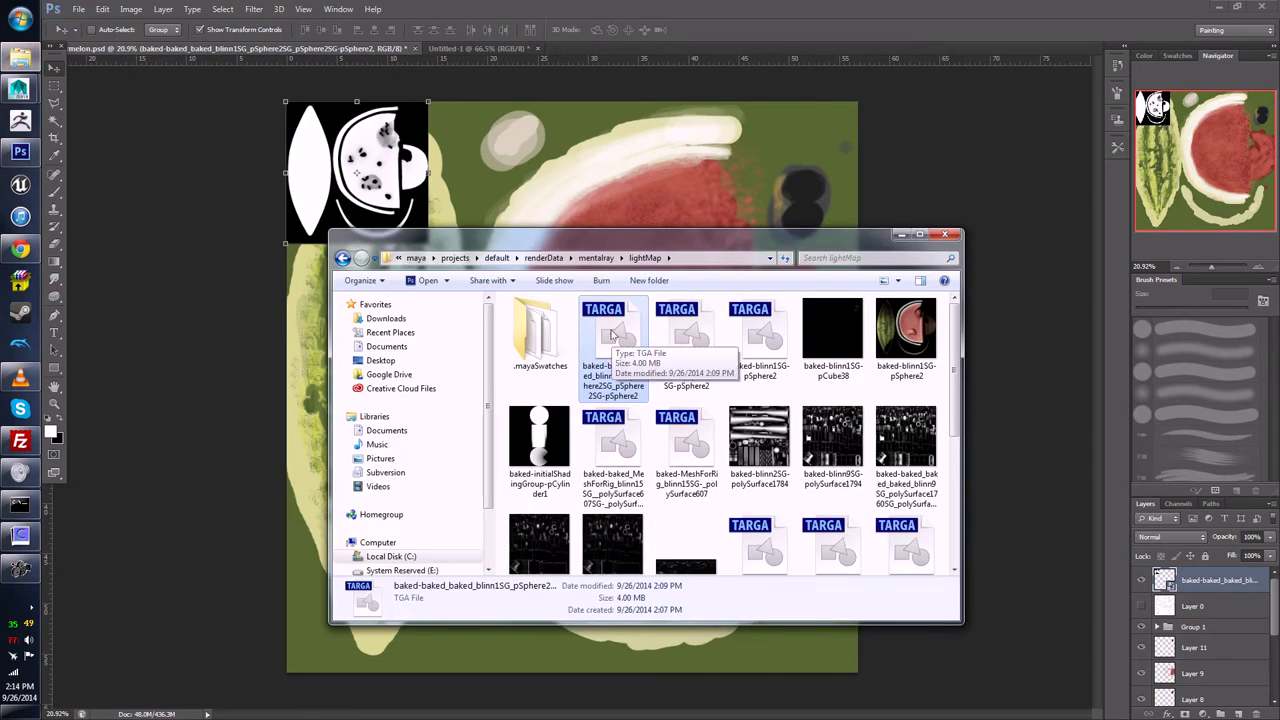
pyautogui.rightClick(614, 331)
pyautogui.click(675, 327)
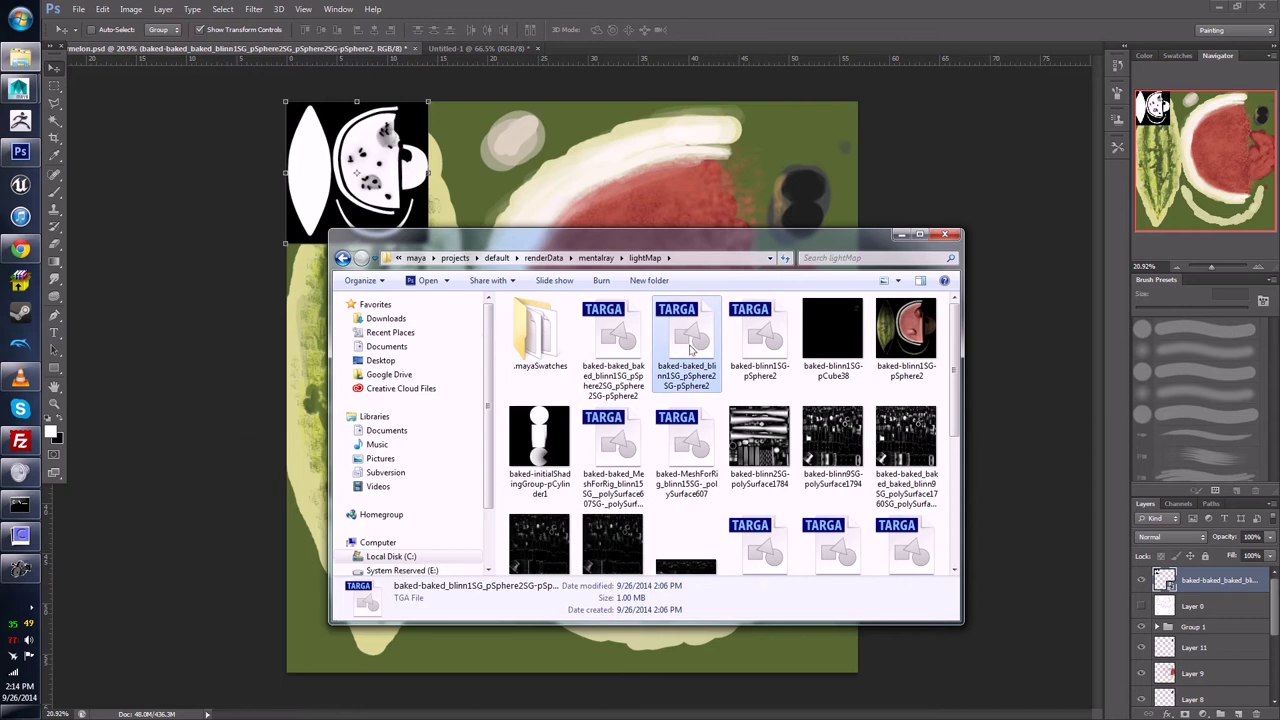
pyautogui.moveTo(675, 312); pyautogui.dragTo(602, 195)
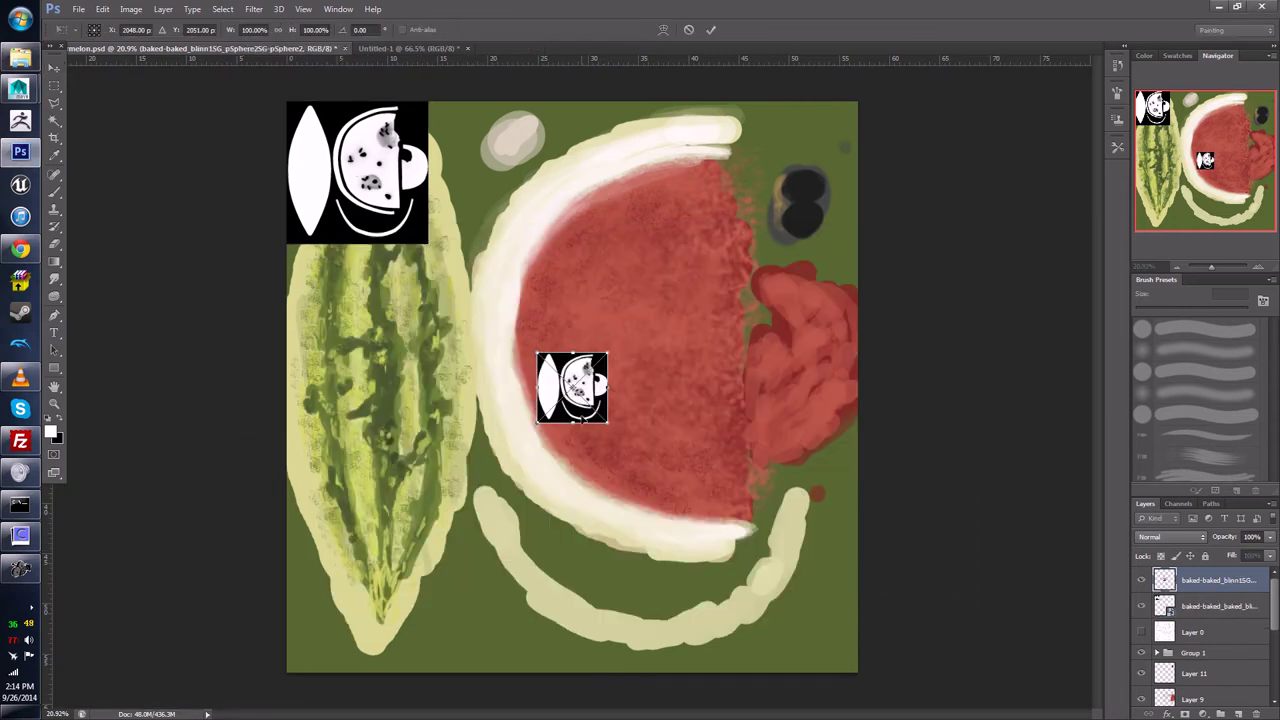
pyautogui.press('Escape')
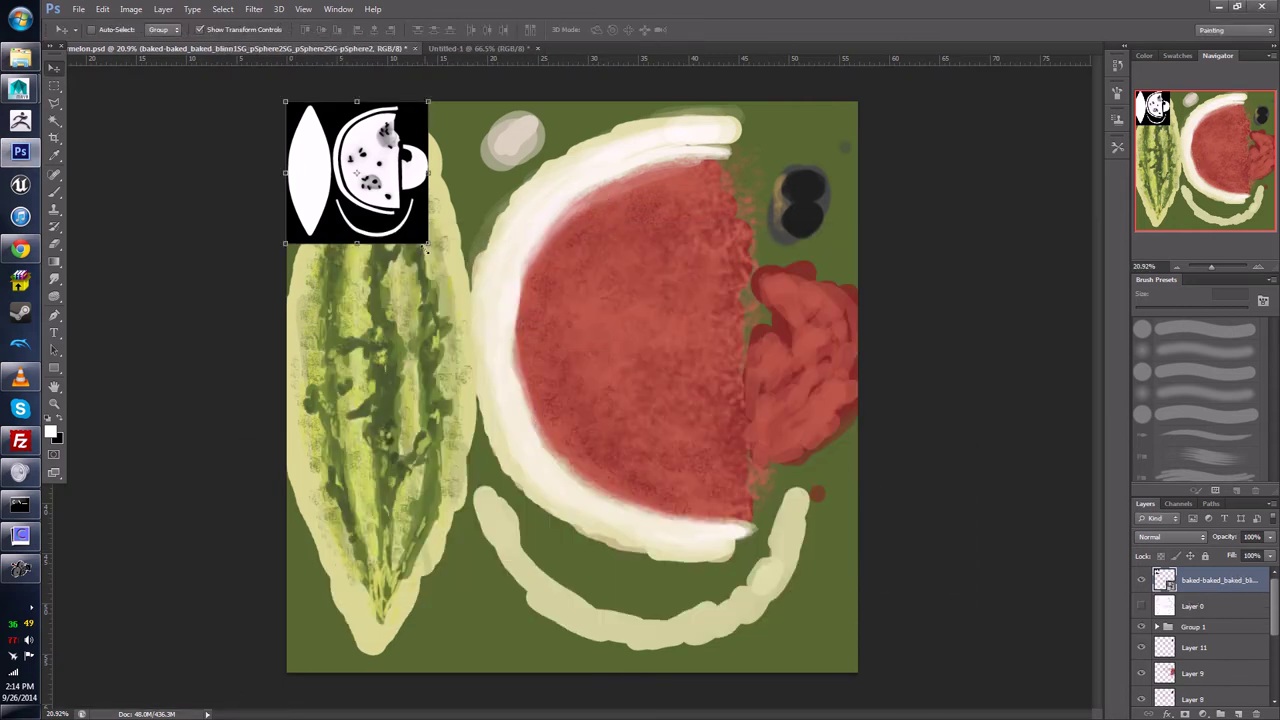
# Step: Scale the occlusion bake to about 400% so that it fills the whole canvas
pyautogui.moveTo(428, 243); pyautogui.dragTo(860, 677)
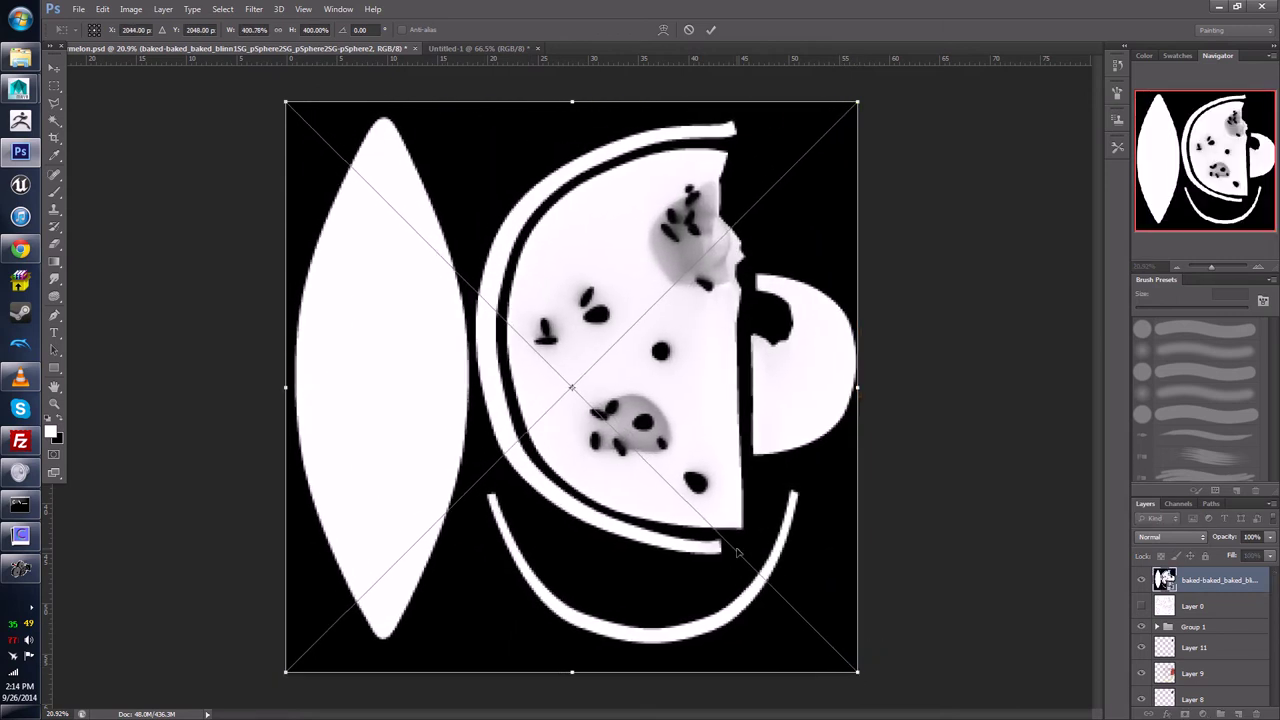
pyautogui.press('Return')
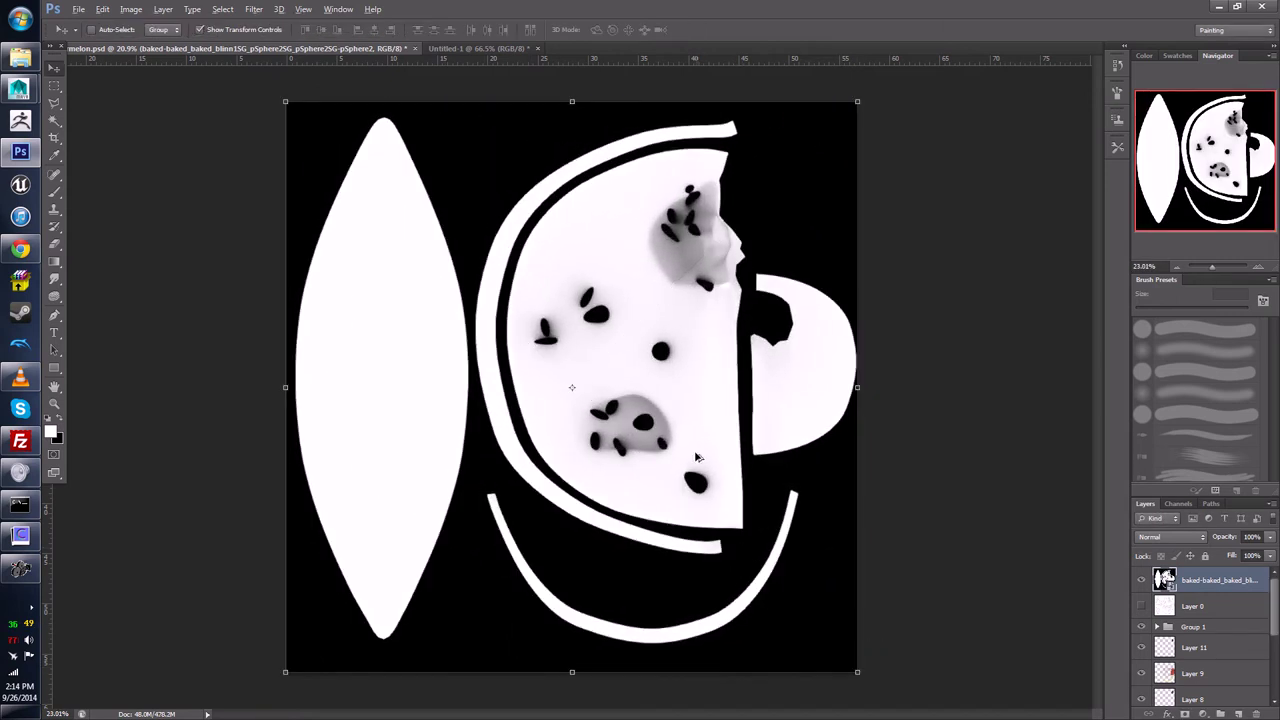
pyautogui.keyDown('alt'); pyautogui.scroll(3, 655, 432); pyautogui.keyUp('alt')
pyautogui.keyDown('alt'); pyautogui.scroll(-3, 655, 432); pyautogui.keyUp('alt')
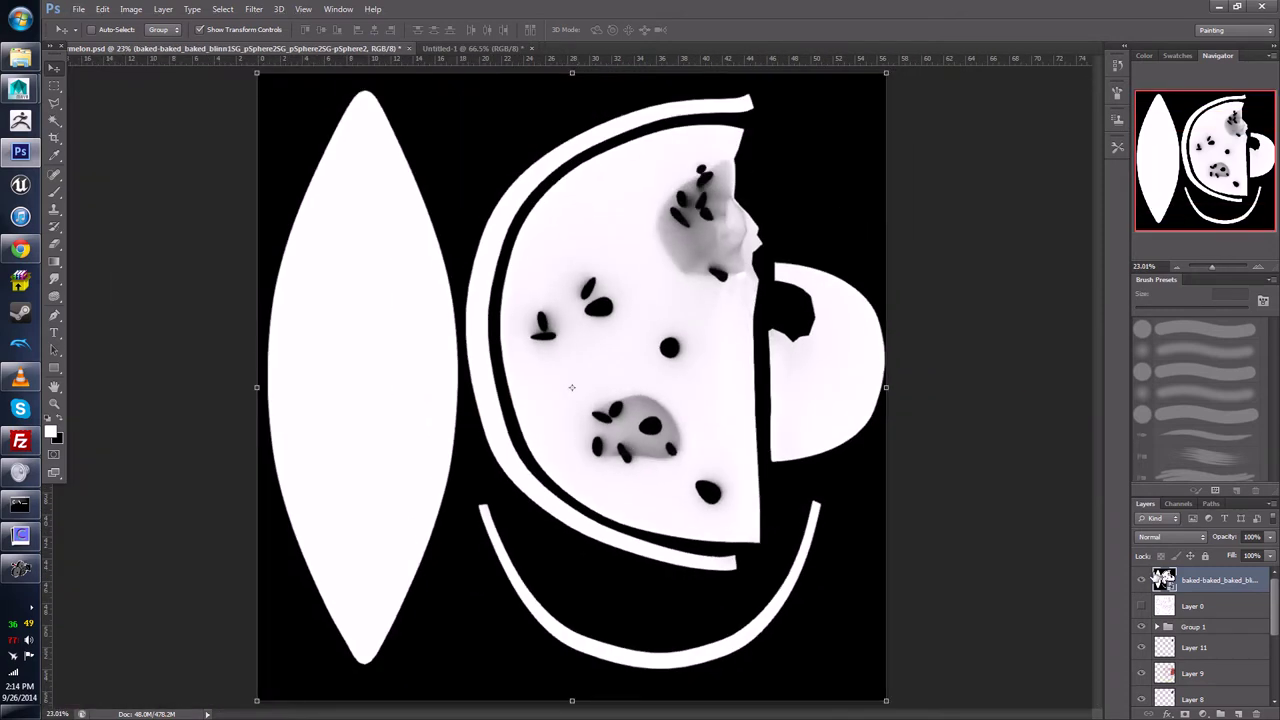
# Step: Try the Subtract, Linear Light and Lighter Color blend modes on the occlusion bake layer
pyautogui.click(1170, 537)
pyautogui.click(1145, 457)
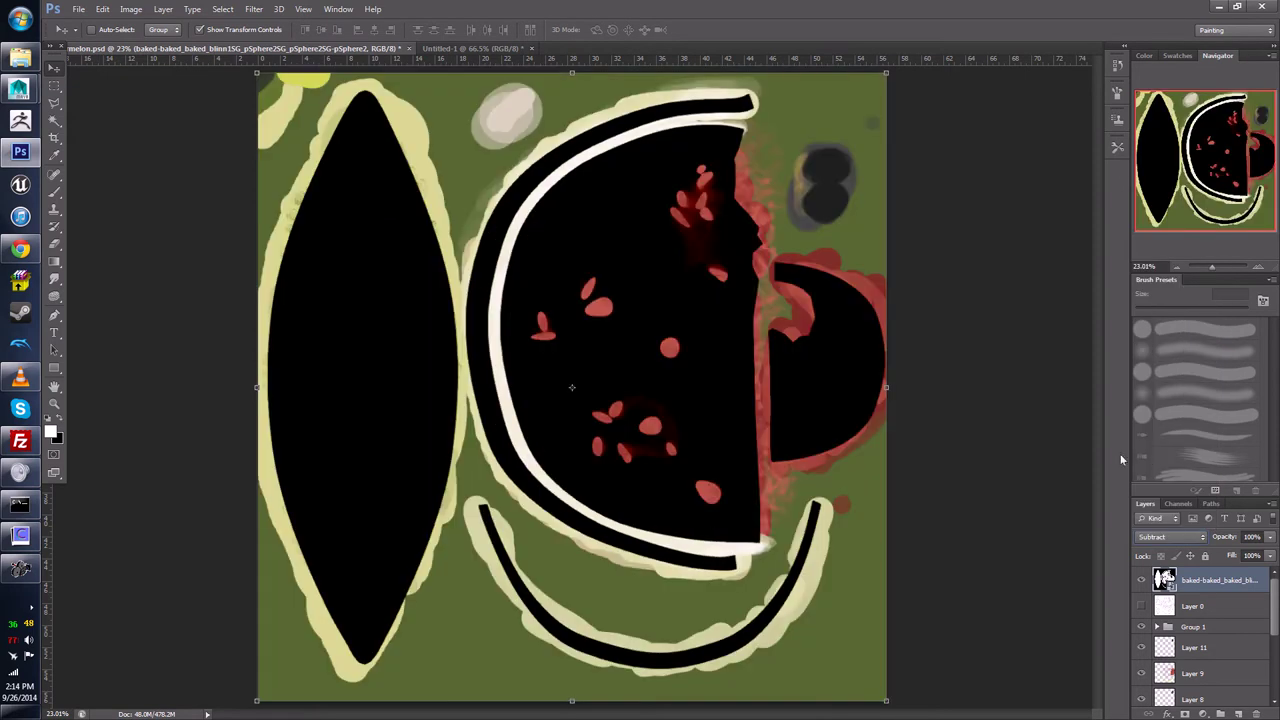
pyautogui.press('Up')
pyautogui.press('Up')
pyautogui.press('Up')
pyautogui.press('Up')
pyautogui.press('Up')
pyautogui.press('Up')
pyautogui.press('Up')
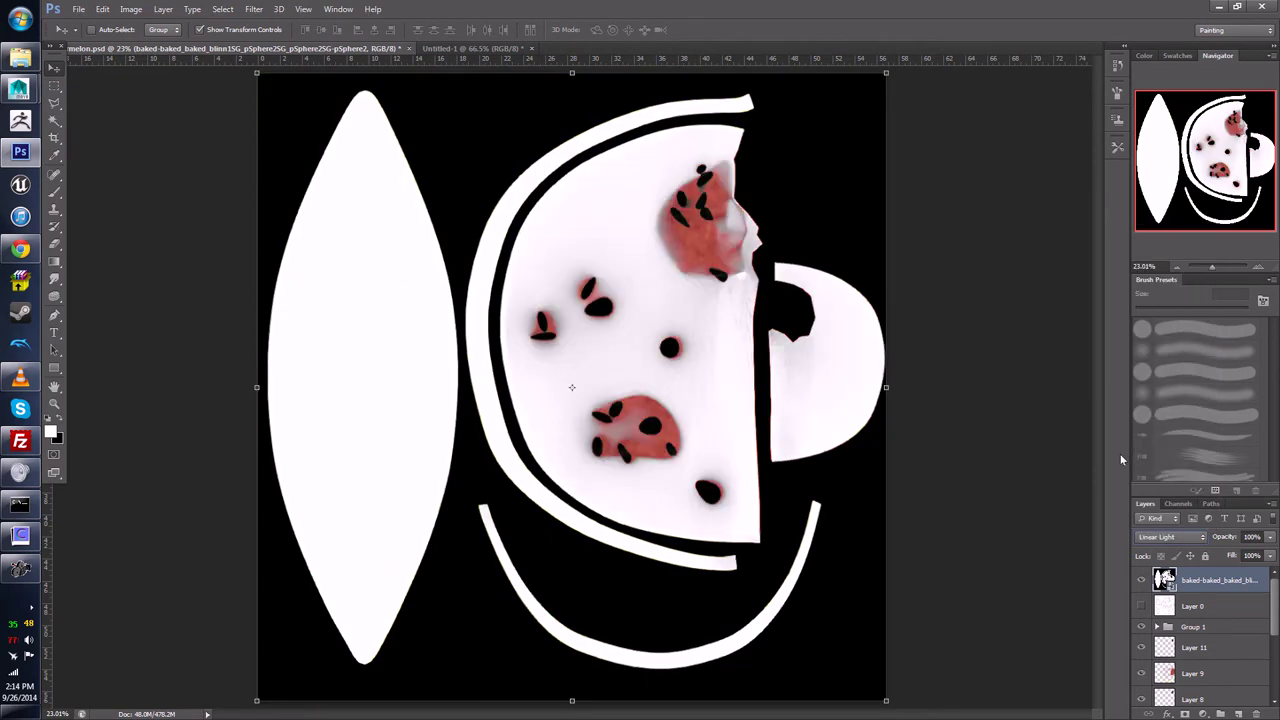
pyautogui.hotkey('alt', 'Up')
pyautogui.press('Up')
pyautogui.press('Up')
pyautogui.press('Up')
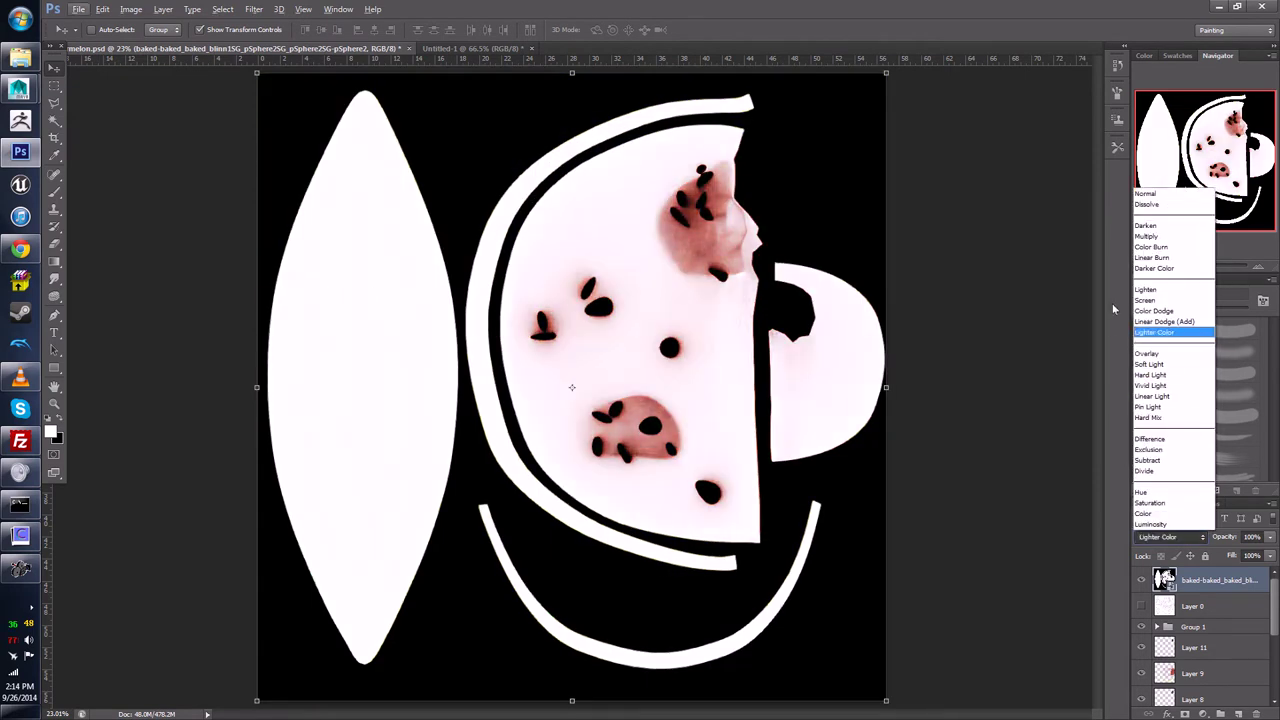
# Step: Set the occlusion bake layer's blend mode to Multiply, comparing it with neighbouring modes such as Color Burn and Dissolve
pyautogui.click(1179, 238)
pyautogui.press('Down')
pyautogui.press('Down')
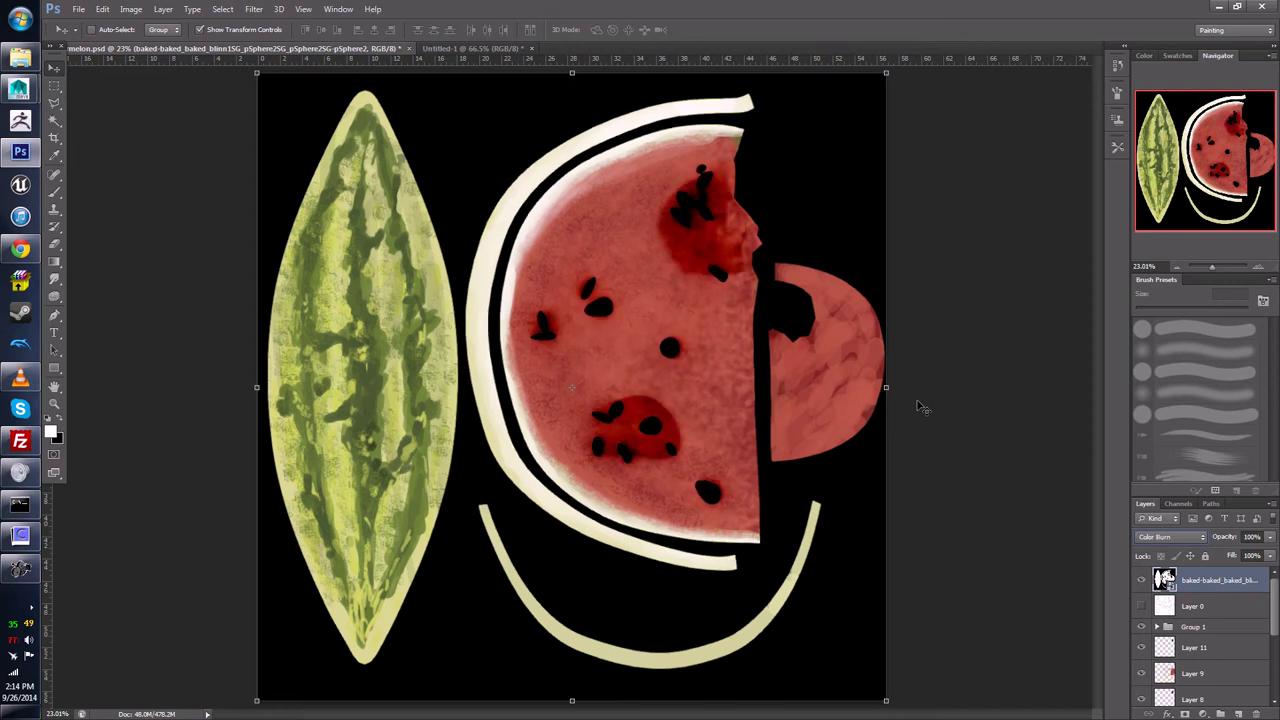
pyautogui.press('Up')
pyautogui.press('Down')
pyautogui.press('Up')
pyautogui.press('Up')
pyautogui.press('Up')
pyautogui.press('Up')
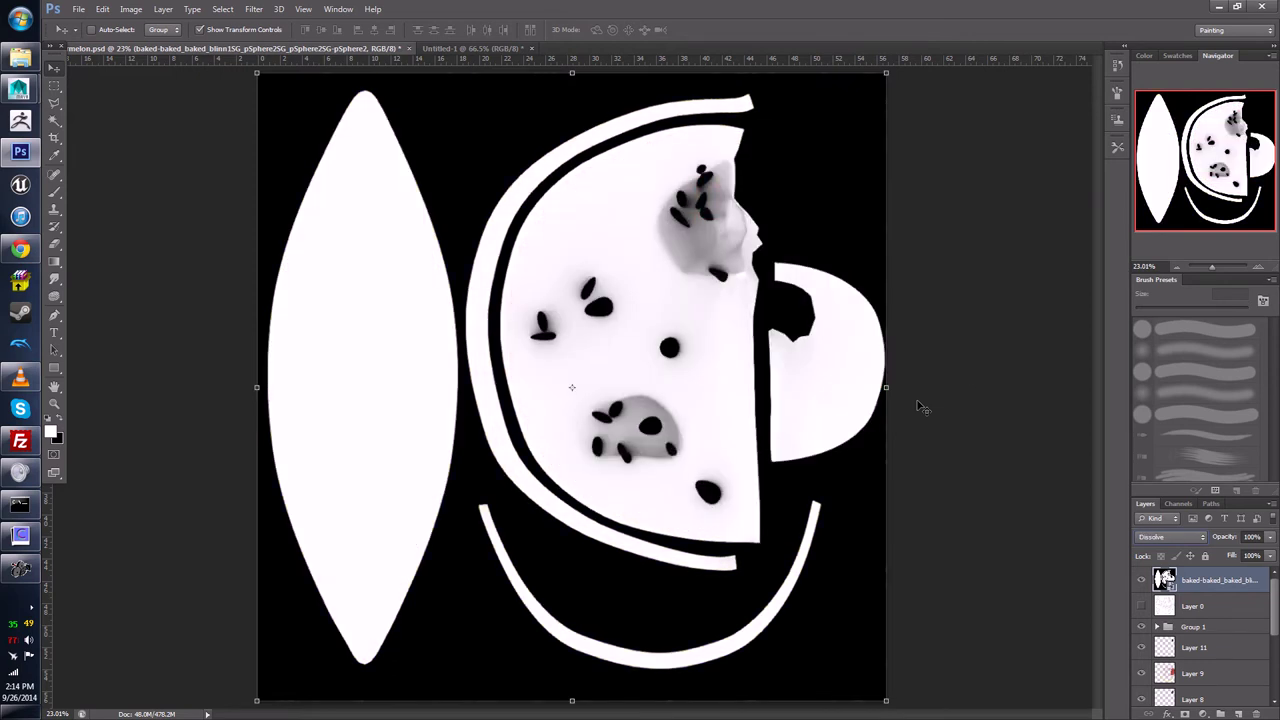
pyautogui.press('Down')
pyautogui.press('Down')
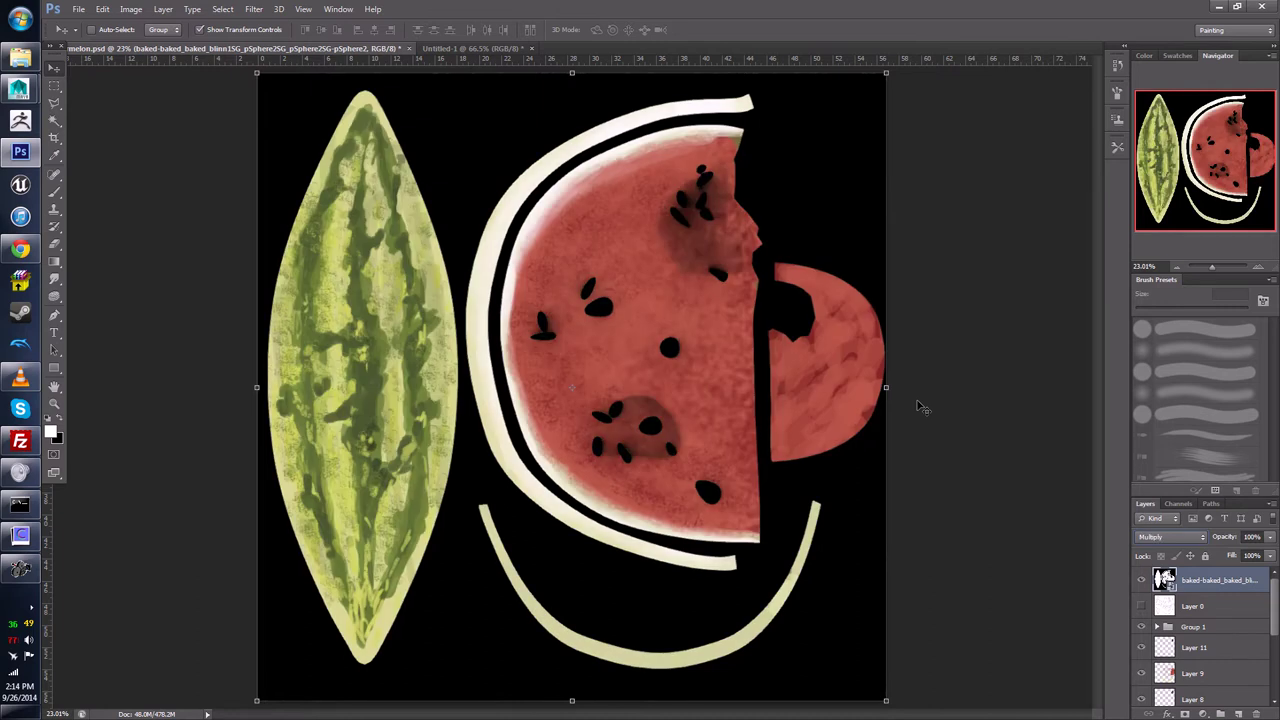
pyautogui.press('Down')
pyautogui.press('Up')
pyautogui.press('Down')
pyautogui.press('Up')
pyautogui.press('Down')
pyautogui.press('Up')
pyautogui.press('Up')
pyautogui.press('Up')
pyautogui.press('Down')
pyautogui.press('Down')
# Step: Save the texture as a Targa copy over Watermelon_Dif in the Textures folder and switch to Maya
pyautogui.click(55, 88)
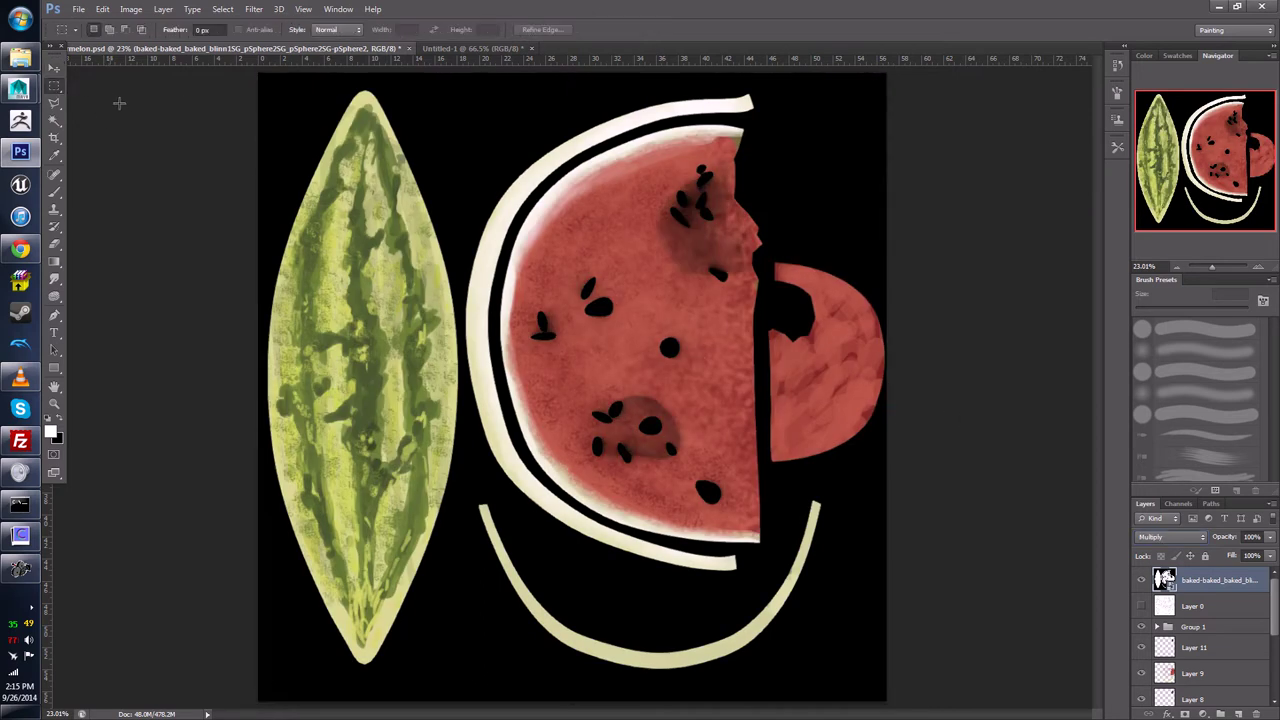
pyautogui.keyDown('alt'); pyautogui.scroll(-2, 809, 492); pyautogui.keyUp('alt')
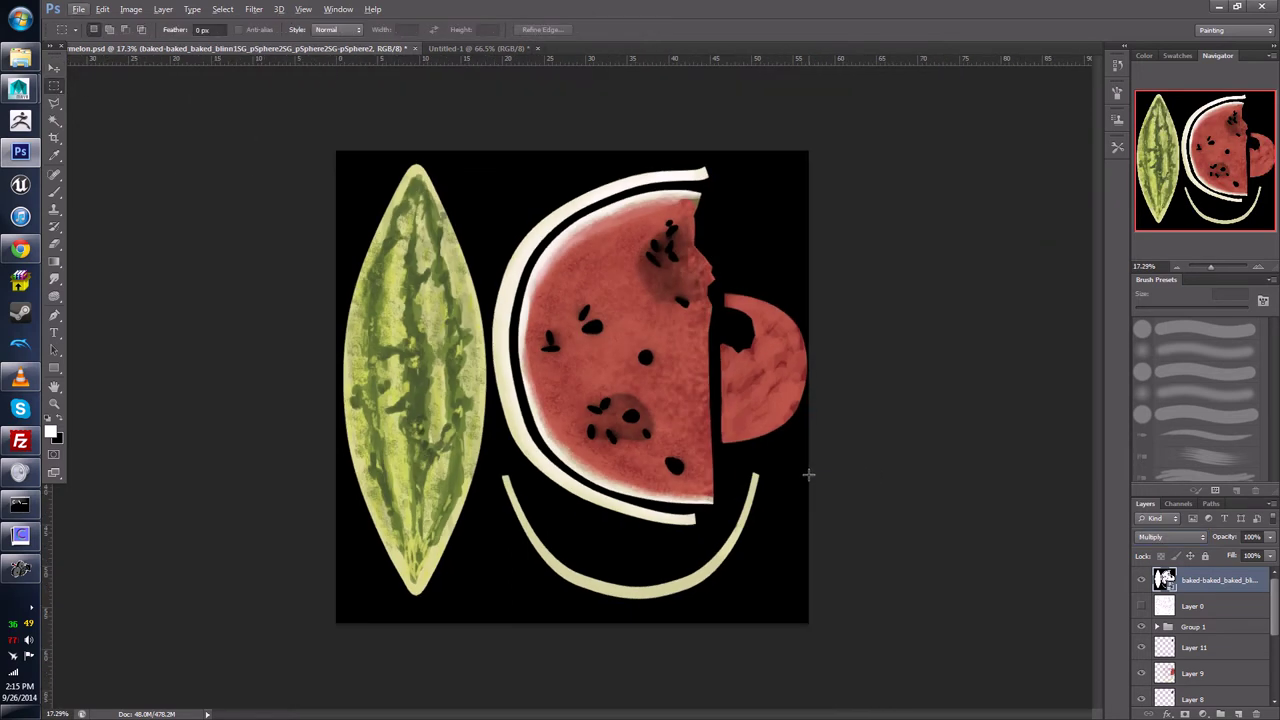
pyautogui.click(78, 9)
pyautogui.click(118, 171)
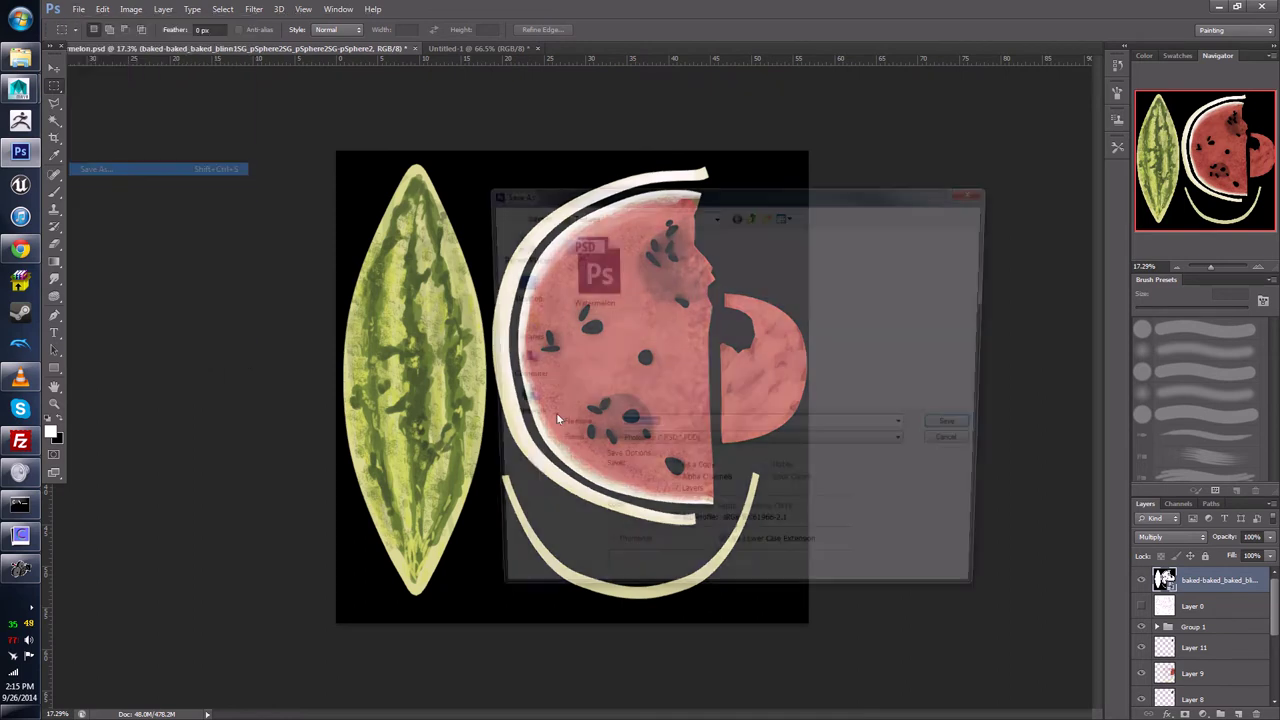
pyautogui.click(660, 446)
pyautogui.click(668, 632)
pyautogui.click(585, 270)
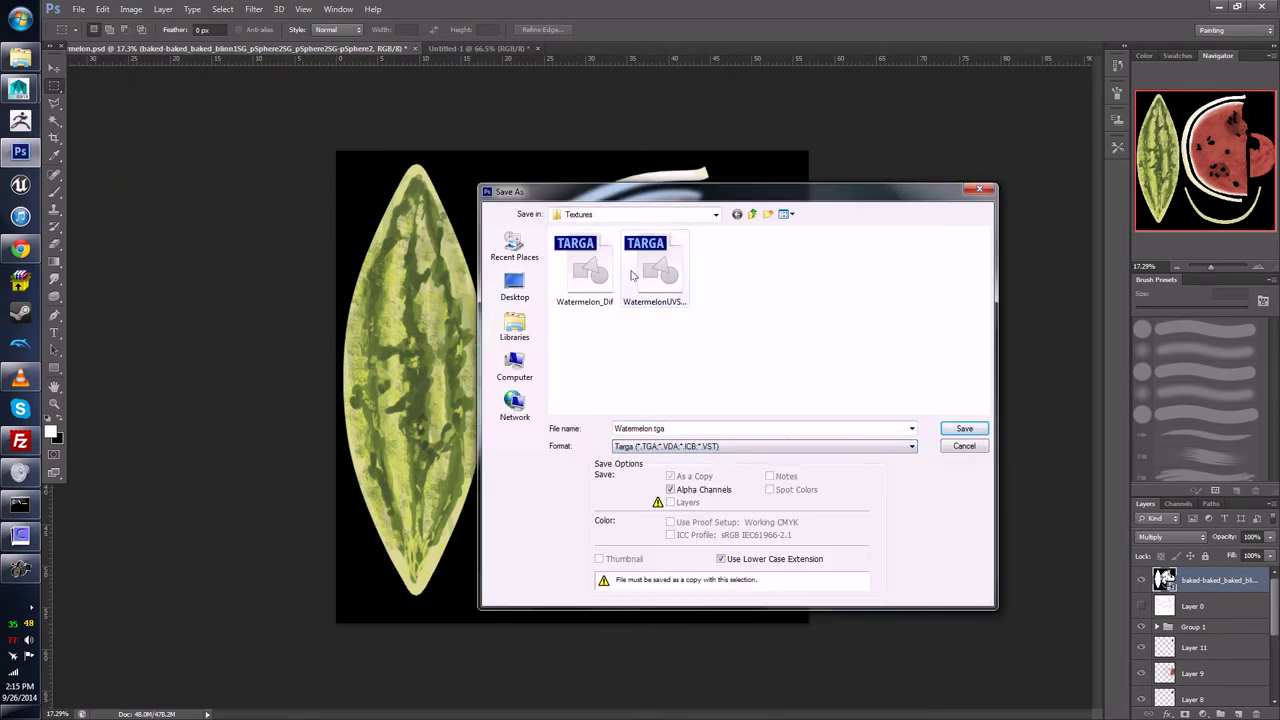
pyautogui.click(963, 428)
pyautogui.click(640, 274)
pyautogui.click(692, 242)
pyautogui.click(125, 170)
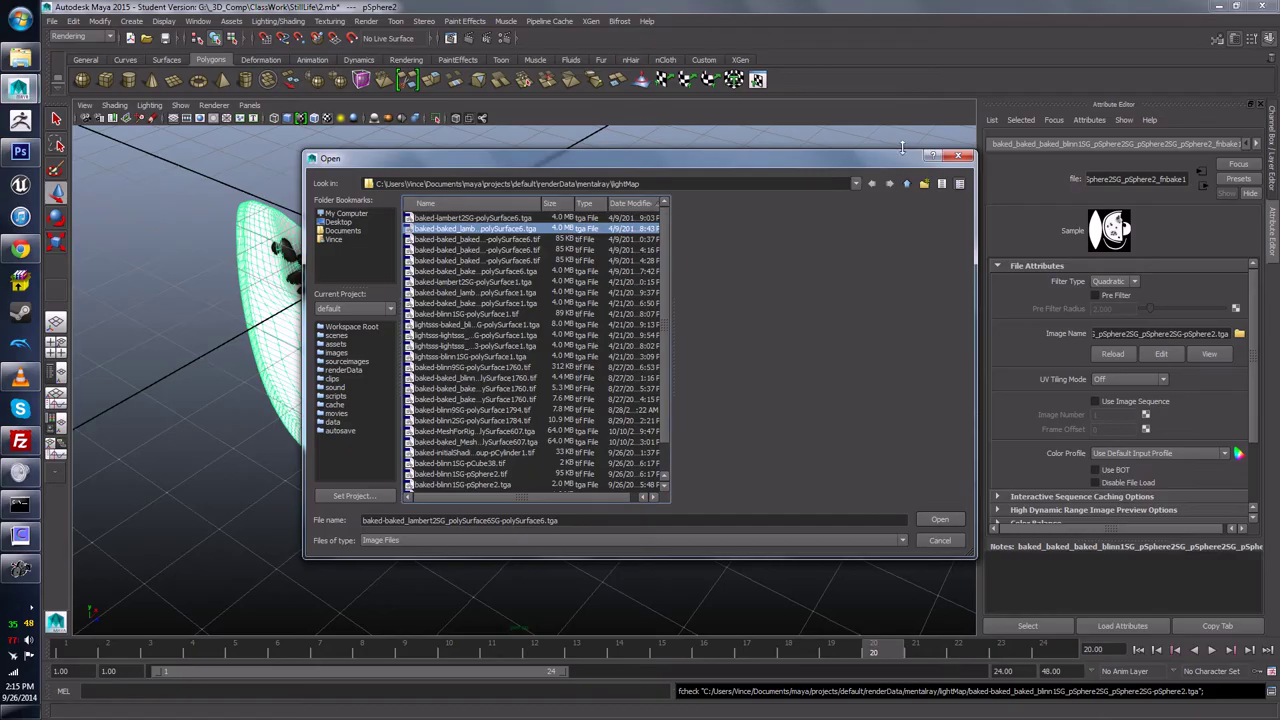
# Step: Cancel the image selection and show the watermelon slice textured and deselected in the Hypershade/Persp layout
pyautogui.click(958, 156)
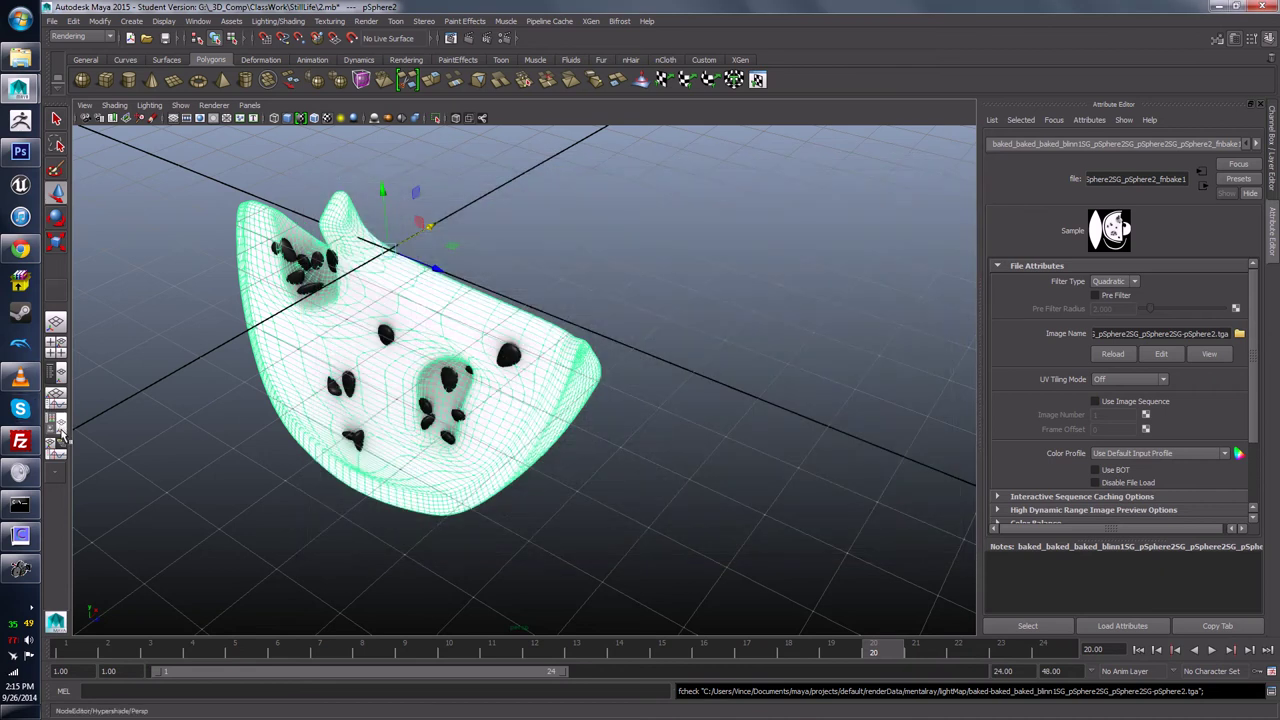
pyautogui.click(55, 321)
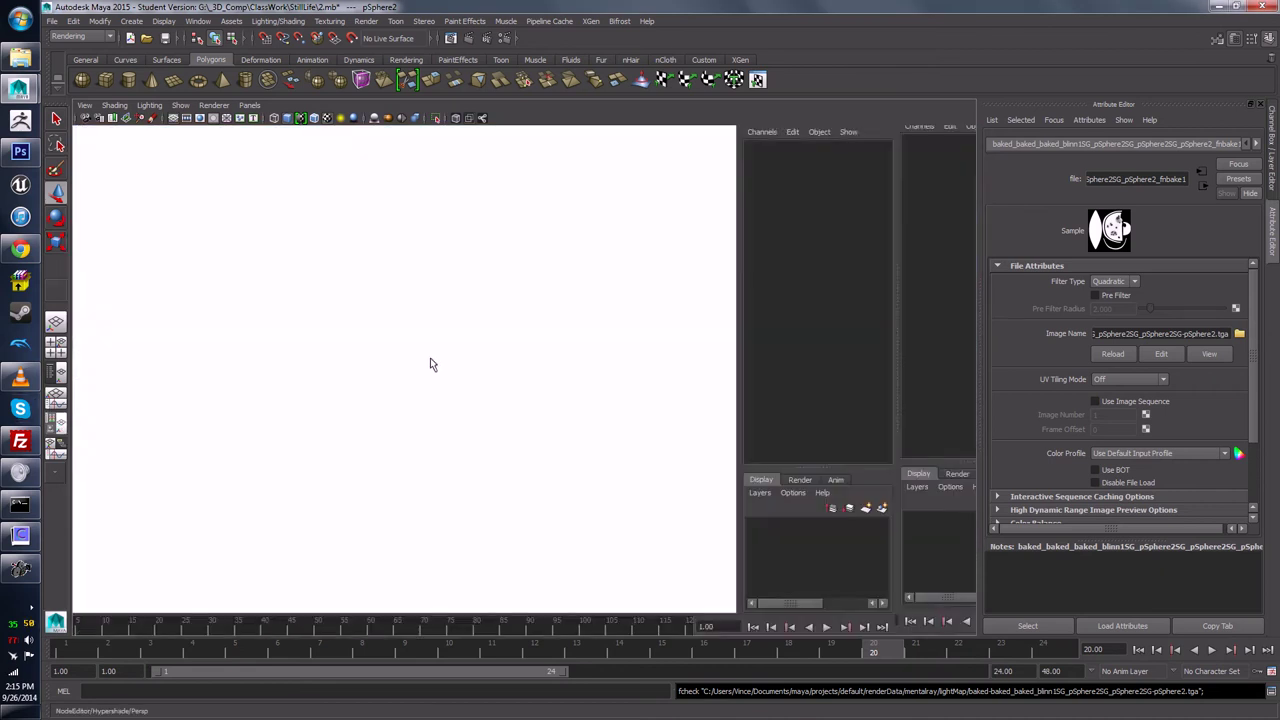
pyautogui.moveTo(531, 298); pyautogui.dragTo(724, 356, button='middle')
pyautogui.press('6')
pyautogui.click(793, 307)
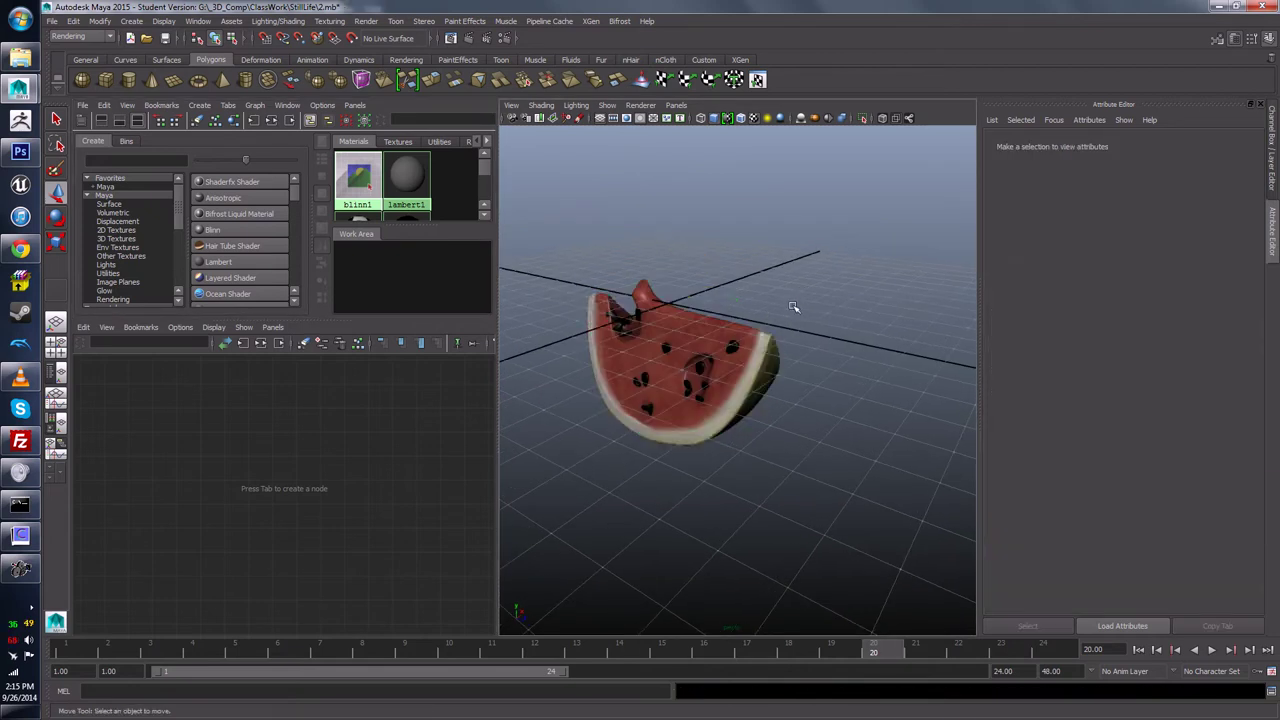
# Step: Enlarge the perspective view to fill the workspace and hide the grid to inspect the textured watermelon slice
pyautogui.press('space')
pyautogui.keyDown('alt'); pyautogui.moveTo(783, 308); pyautogui.dragTo(537, 342); pyautogui.keyUp('alt')
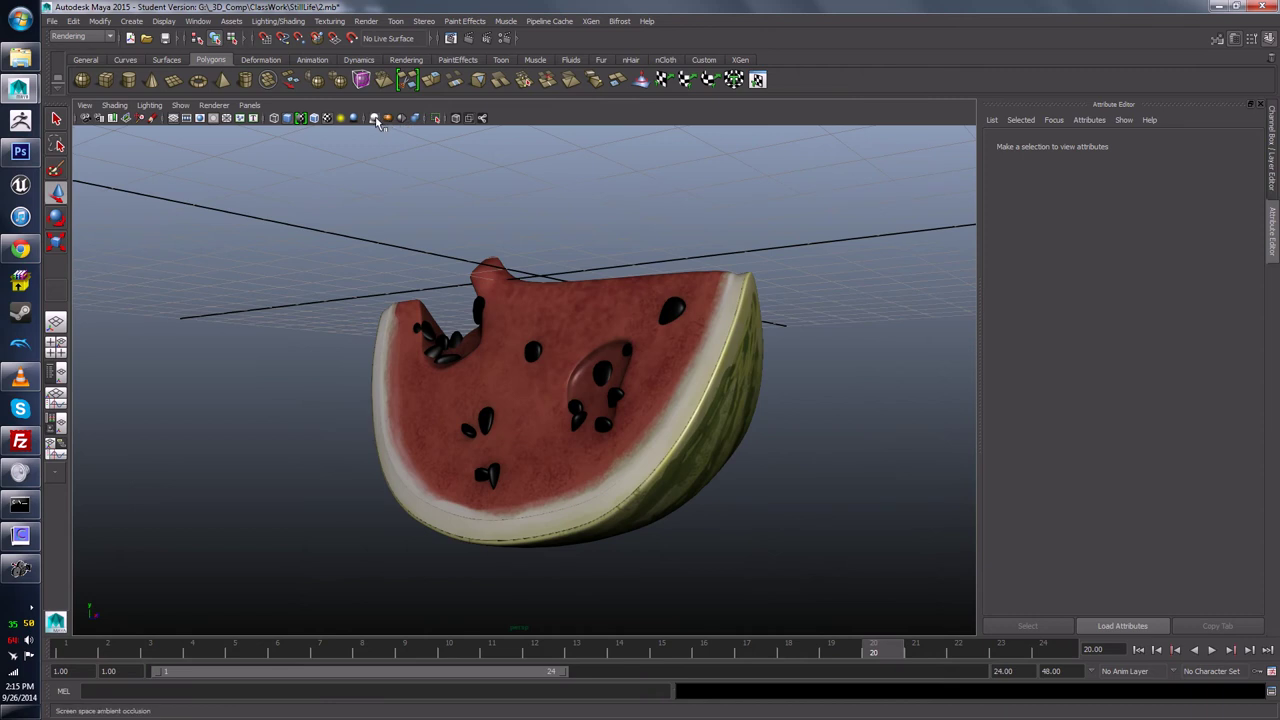
pyautogui.scroll(-5, 589, 295)
pyautogui.keyDown('alt'); pyautogui.moveTo(586, 300); pyautogui.dragTo(540, 418); pyautogui.keyUp('alt')
pyautogui.click(163, 21)
pyautogui.click(178, 40)
pyautogui.scroll(4, 553, 422)
pyautogui.scroll(-5, 540, 418)
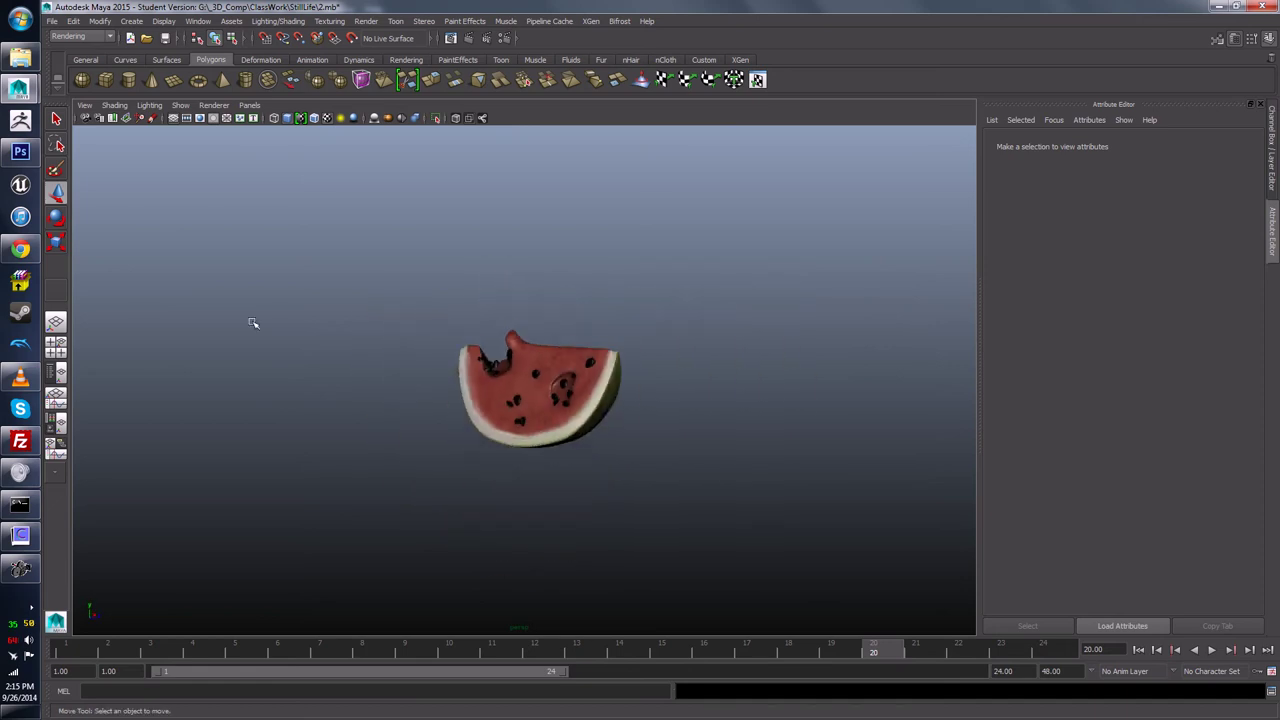
# Step: Switch to Photoshop and try the Luminosity and Subtract blend modes on the occlusion bake layer
pyautogui.moveTo(20, 88)
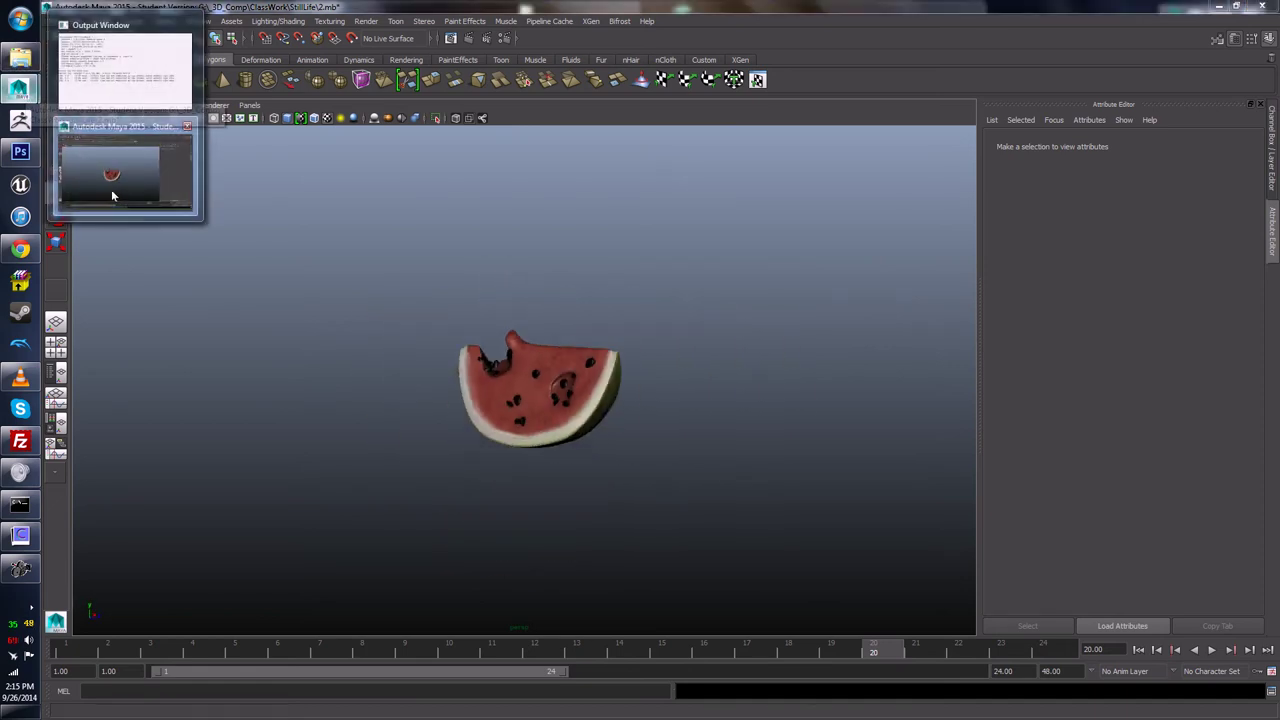
pyautogui.click(19, 160)
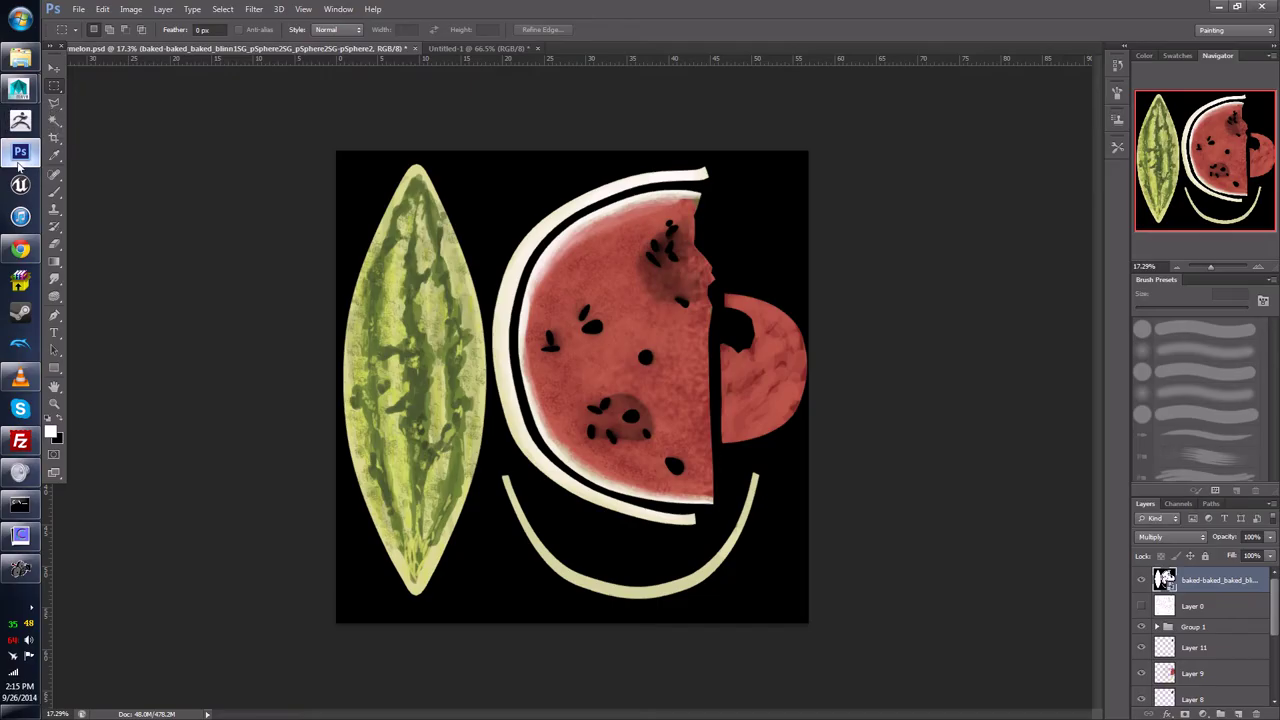
pyautogui.click(1172, 537)
pyautogui.click(1165, 522)
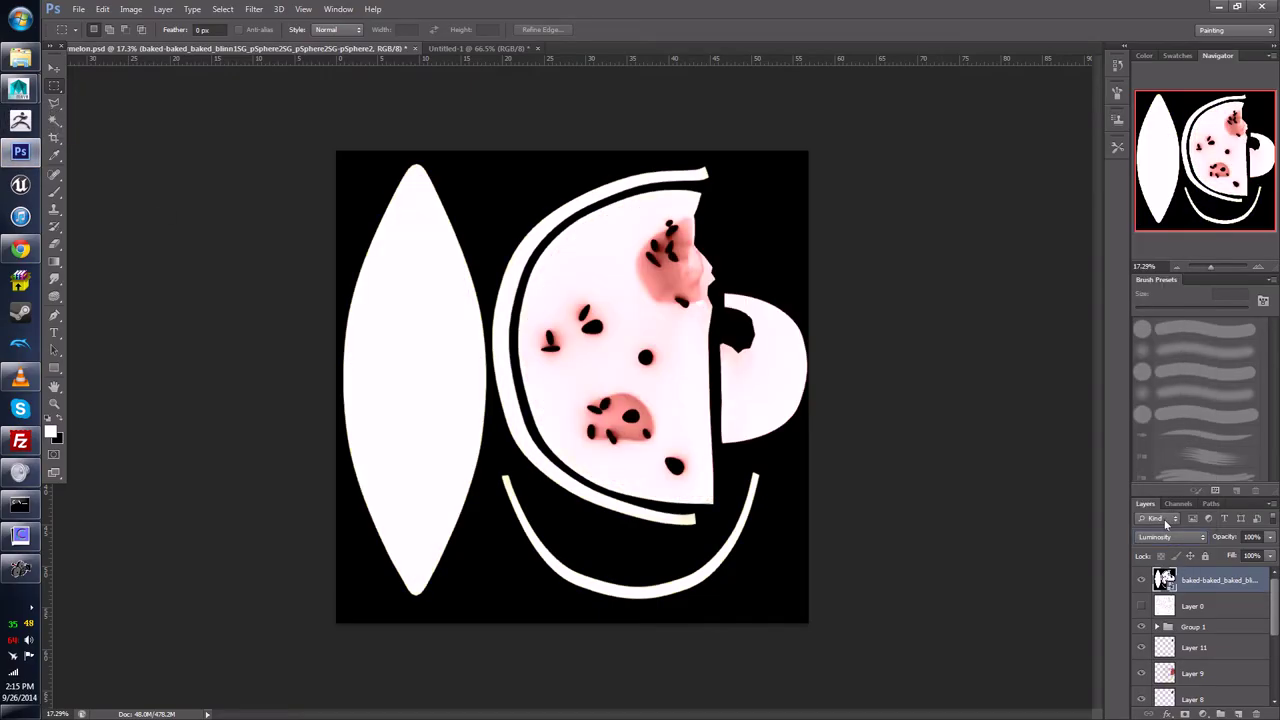
pyautogui.hotkey('shift', 'alt', 'c')
pyautogui.press('Up')
pyautogui.press('Up')
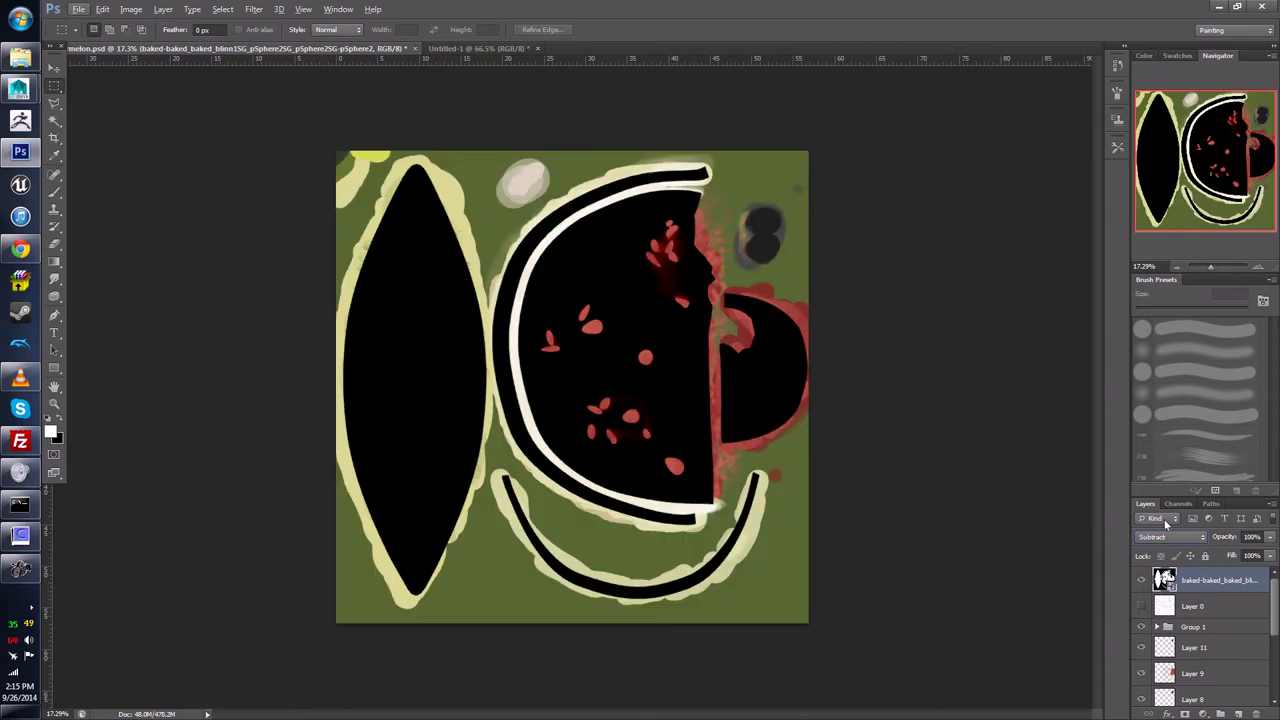
pyautogui.hotkey('alt', 'Up')
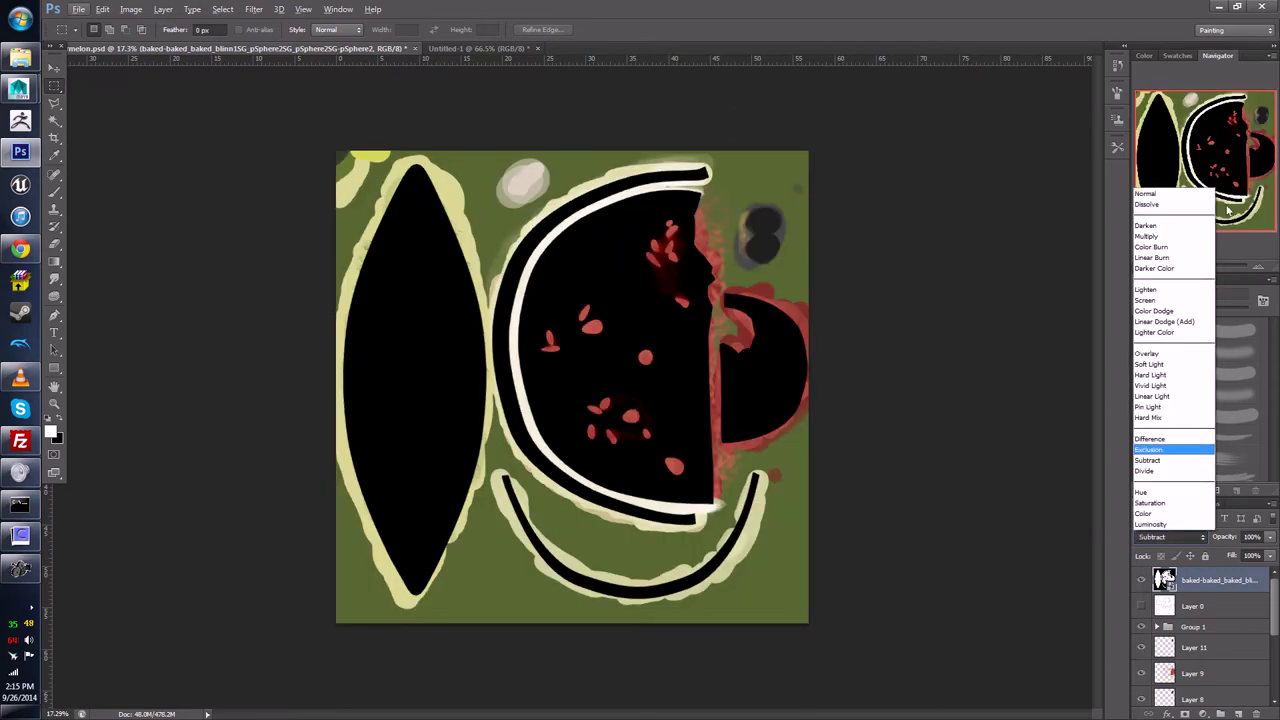
# Step: Try further blend modes on the occlusion bake layer, including Divide and Exclusion
pyautogui.click(1170, 492)
pyautogui.click(1163, 536)
pyautogui.click(1166, 510)
pyautogui.press('Up')
pyautogui.press('Up')
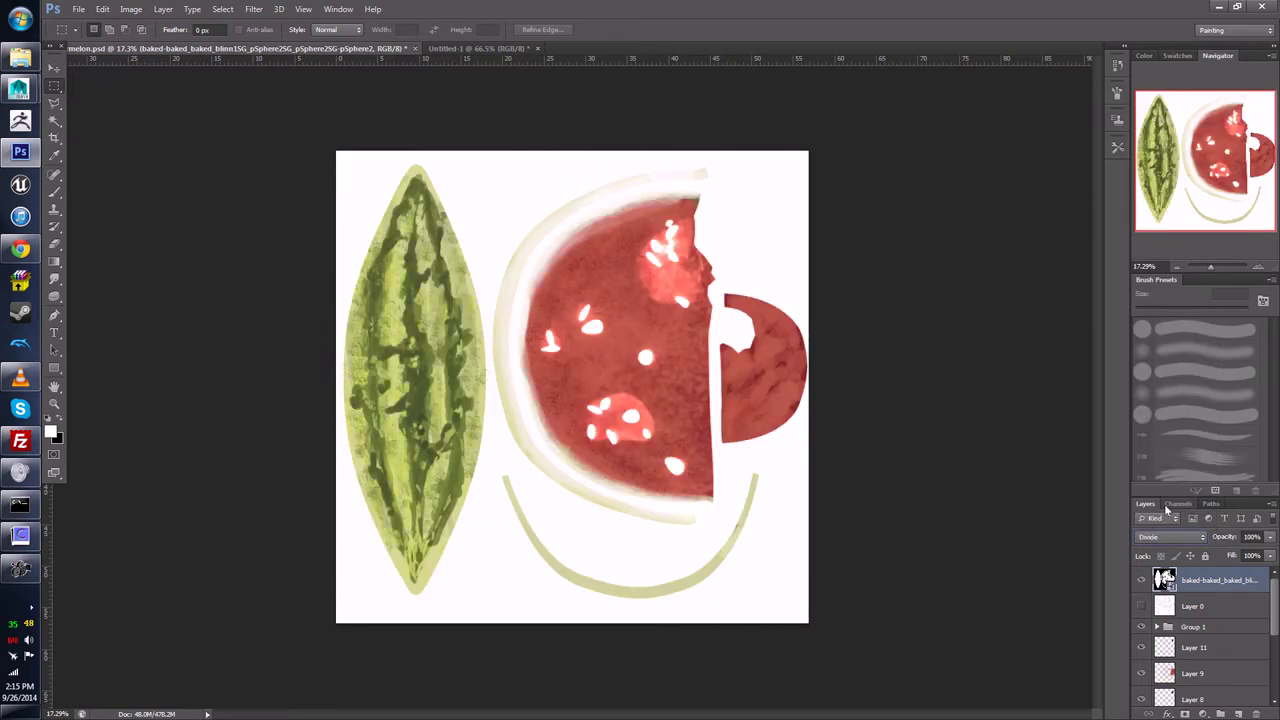
pyautogui.press('Down')
pyautogui.press('Up')
pyautogui.press('Up')
pyautogui.press('Up')
pyautogui.press('Up')
pyautogui.press('Up')
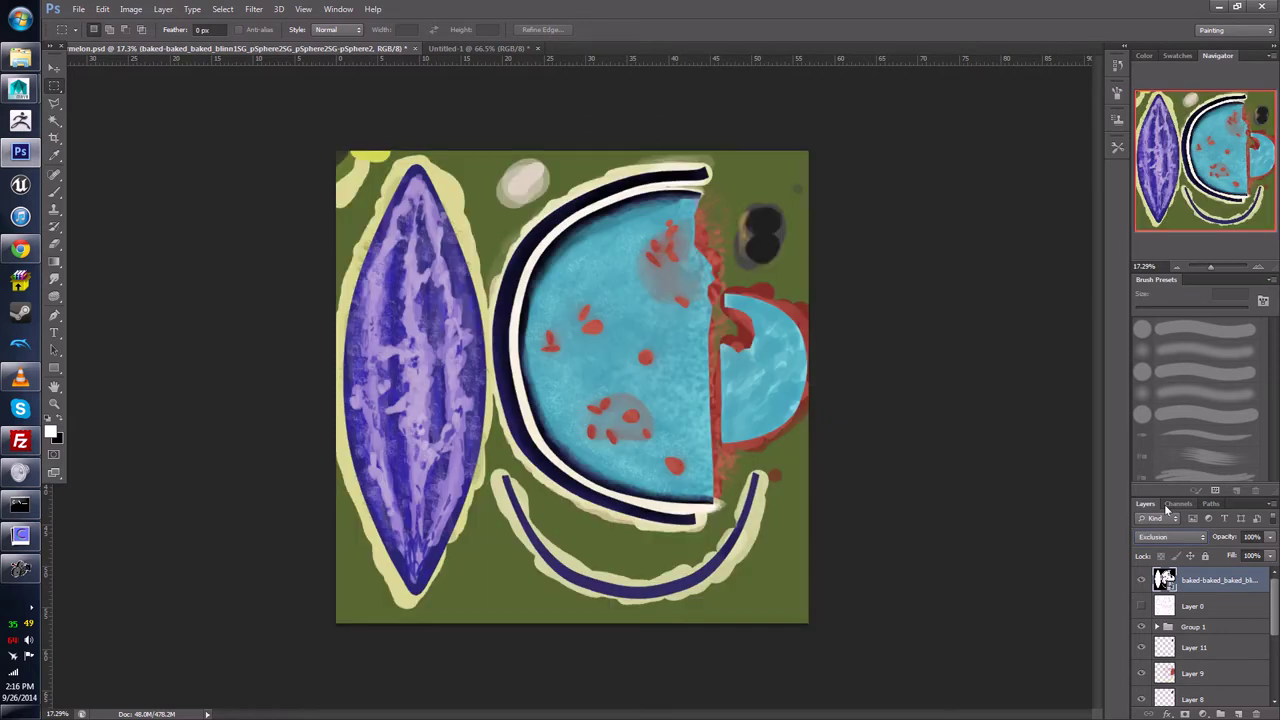
# Step: Try the Vivid Light and Subtract blend modes on the occlusion bake layer
pyautogui.press('Up')
pyautogui.hotkey('alt', 'Down')
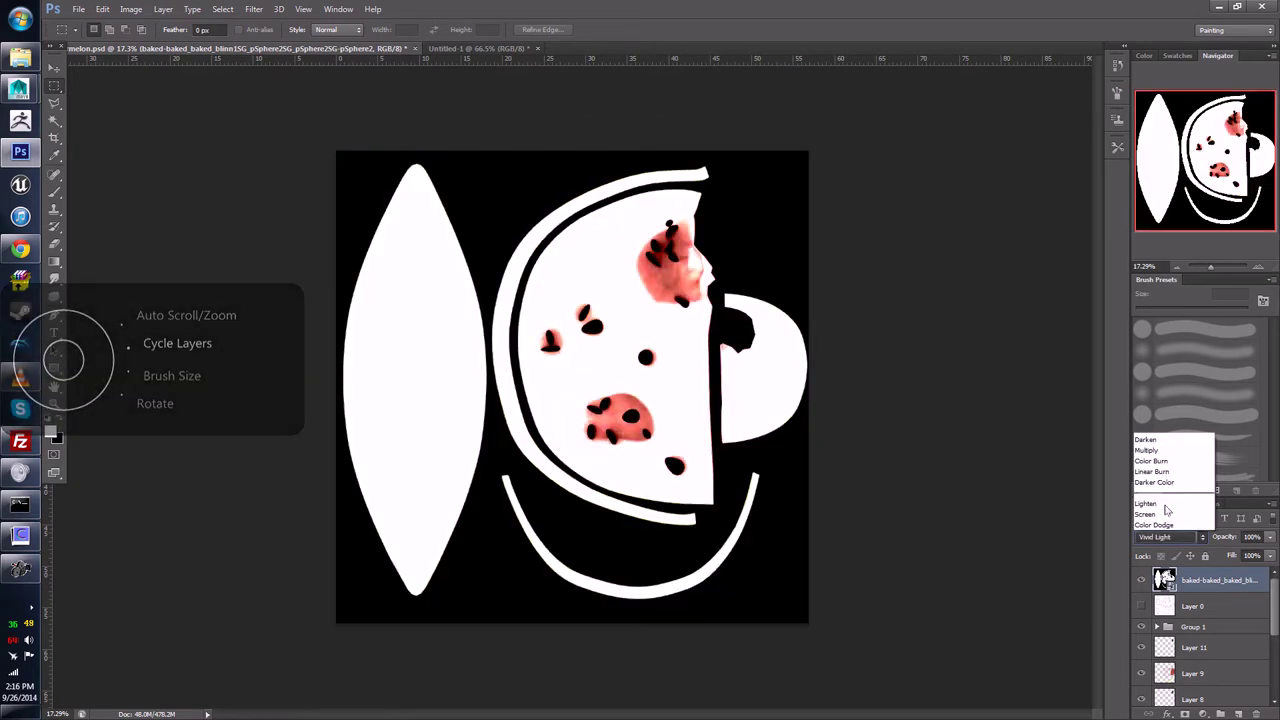
pyautogui.press('Up')
pyautogui.press('Up')
pyautogui.press('Up')
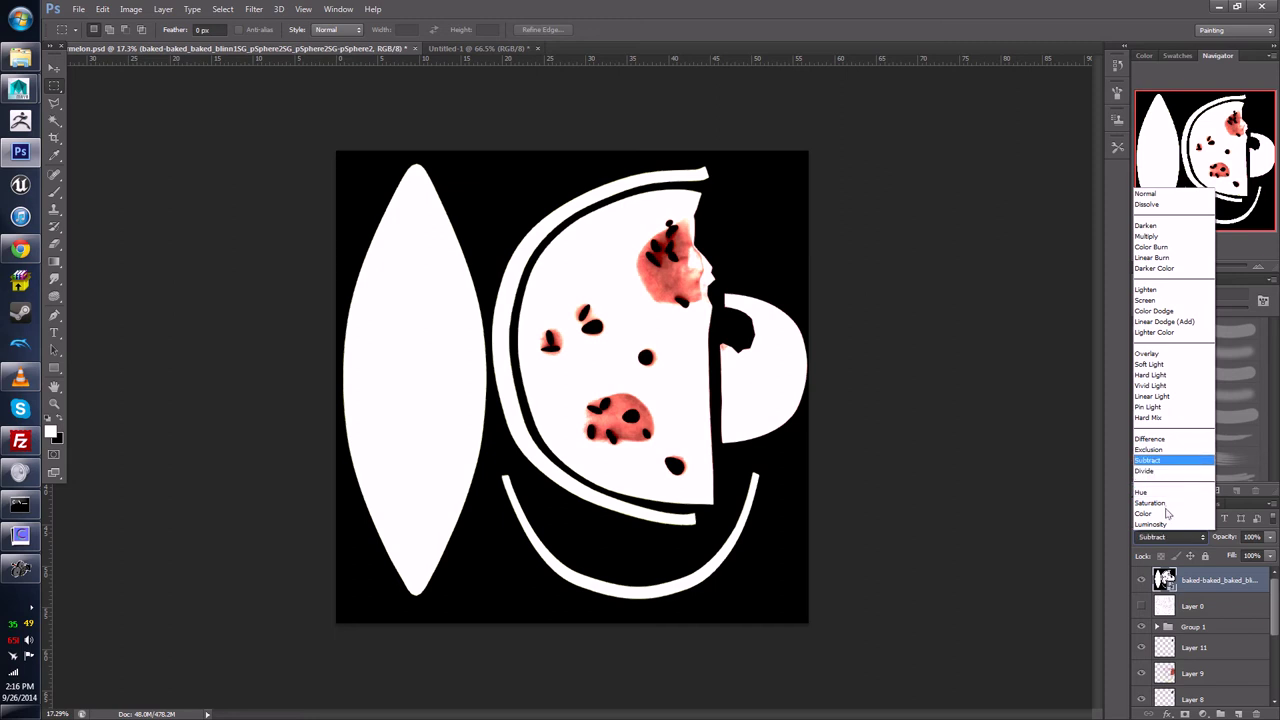
# Step: Cycle the occlusion bake layer through modes such as Linear Dodge (Add) and set it back to Multiply
pyautogui.click(1184, 541)
pyautogui.press('Up')
pyautogui.press('Up')
pyautogui.press('Up')
pyautogui.press('Up')
pyautogui.press('Up')
pyautogui.press('Up')
pyautogui.press('Up')
pyautogui.press('Up')
pyautogui.press('Up')
pyautogui.press('Up')
pyautogui.press('Up')
pyautogui.press('Up')
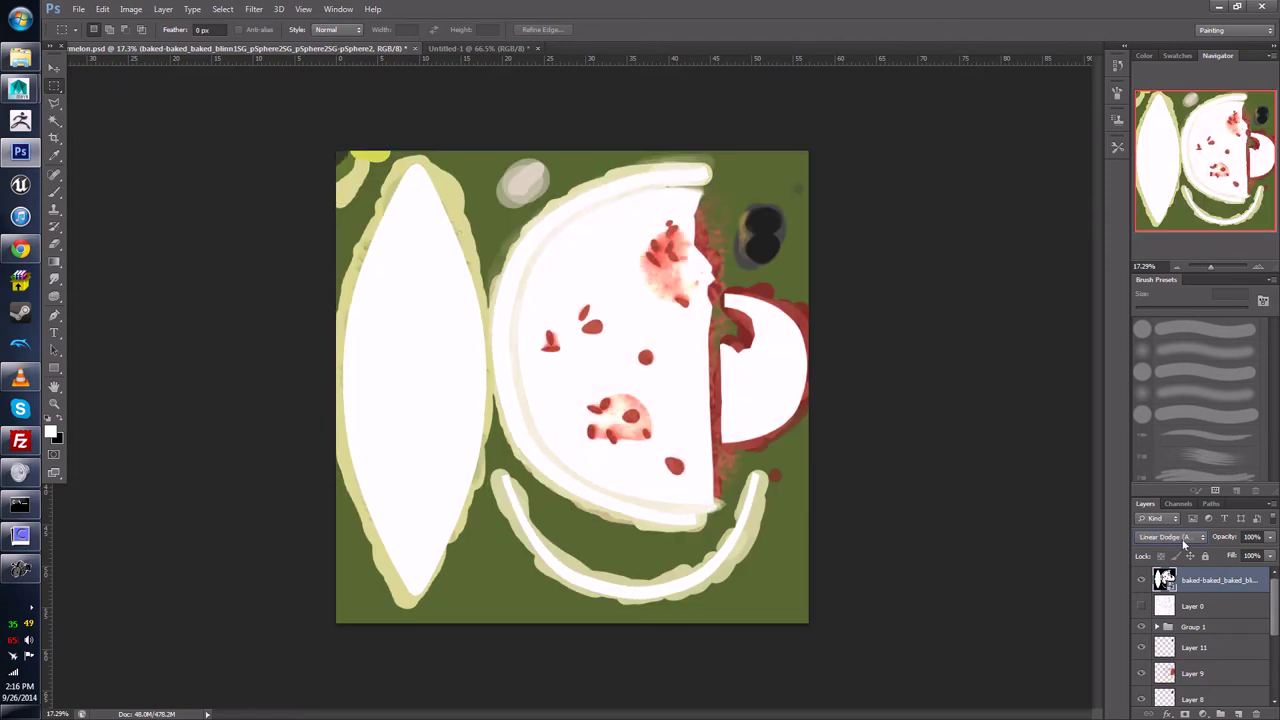
pyautogui.press('Up')
pyautogui.press('Up')
pyautogui.press('Up')
pyautogui.press('Up')
pyautogui.press('Up')
pyautogui.press('Up')
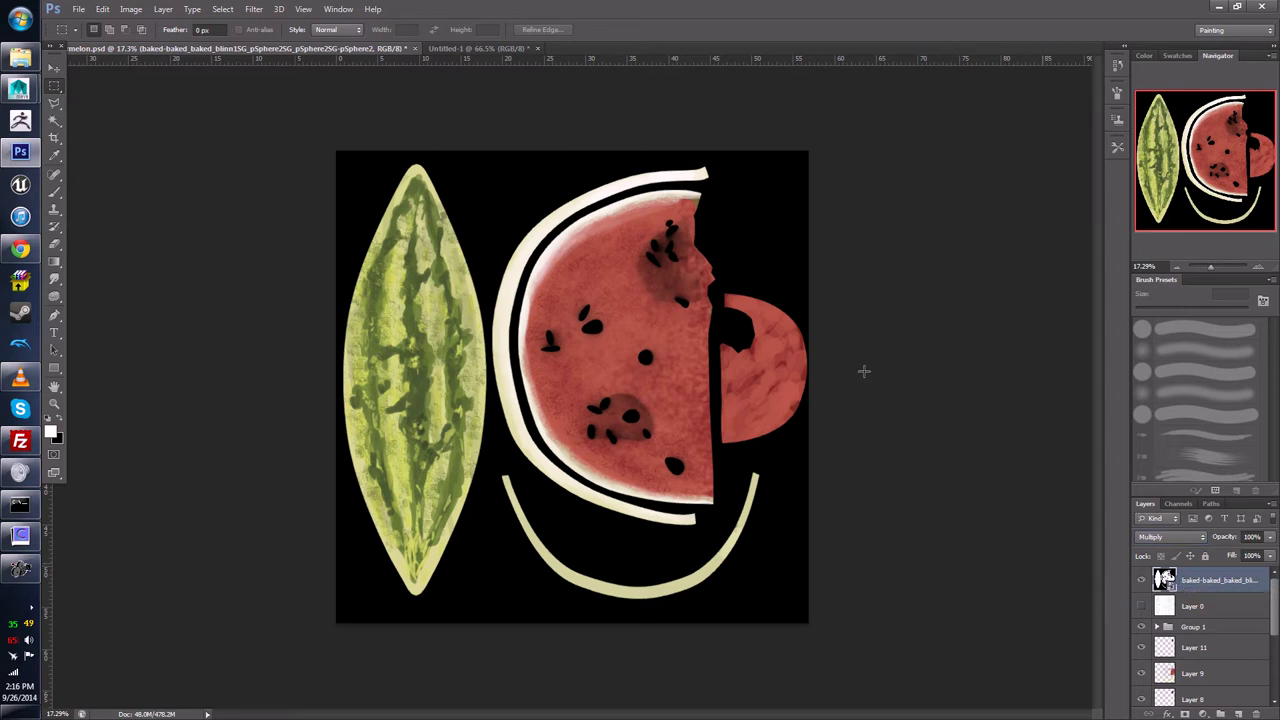
# Step: Duplicate the occlusion bake layer and try blend modes from Subtract through Pin Light to Lighter Color on the copy
pyautogui.keyDown('alt'); pyautogui.scroll(3, 627, 367); pyautogui.keyUp('alt')
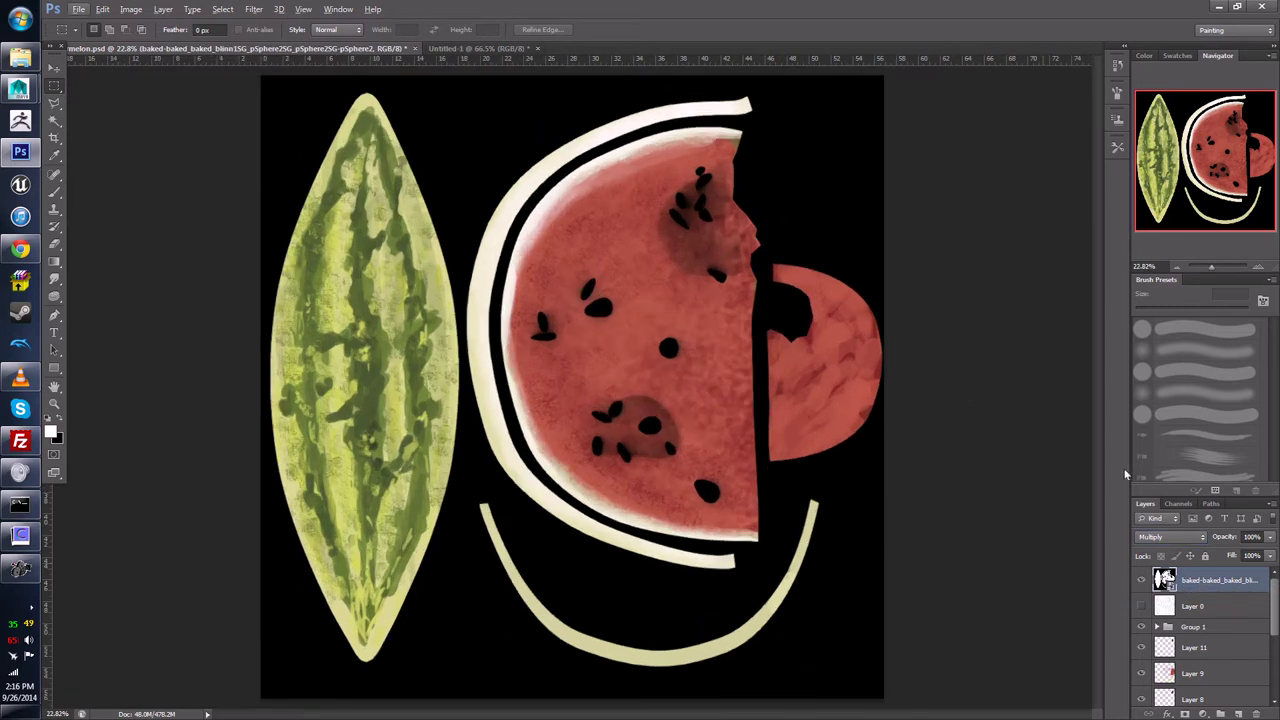
pyautogui.moveTo(1170, 580); pyautogui.dragTo(1240, 713)
pyautogui.click(1172, 537)
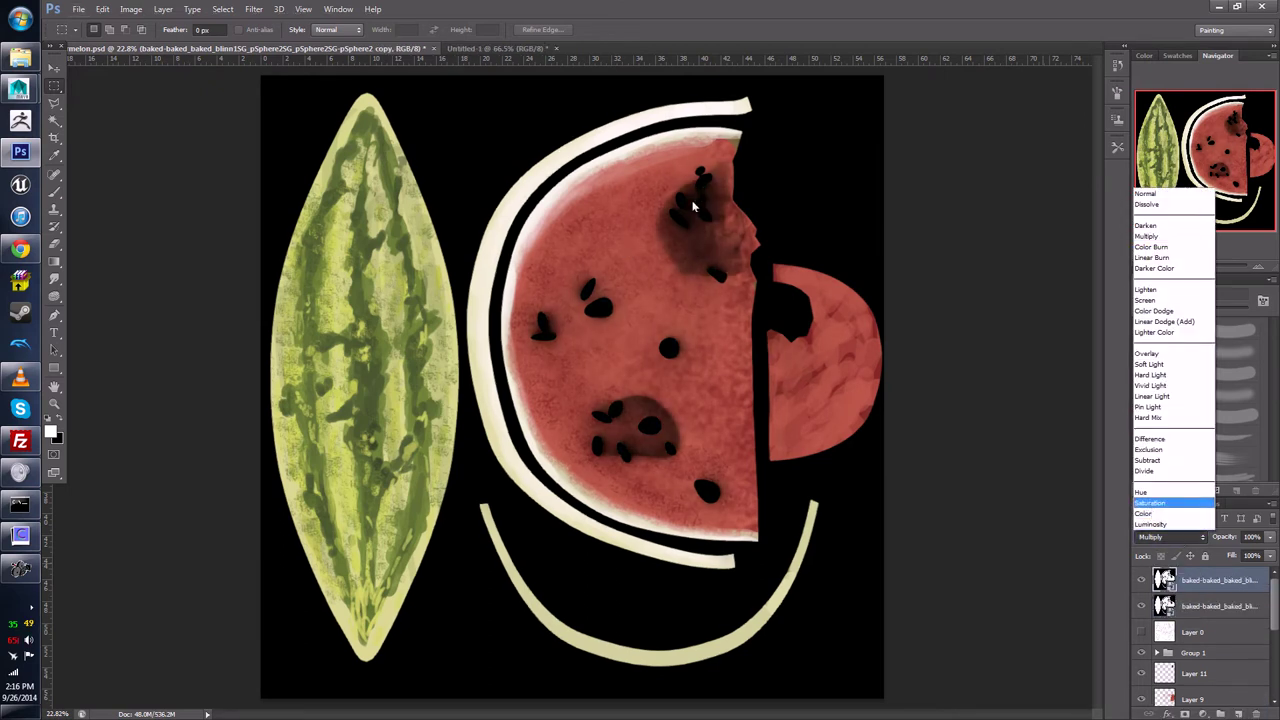
pyautogui.click(1148, 460)
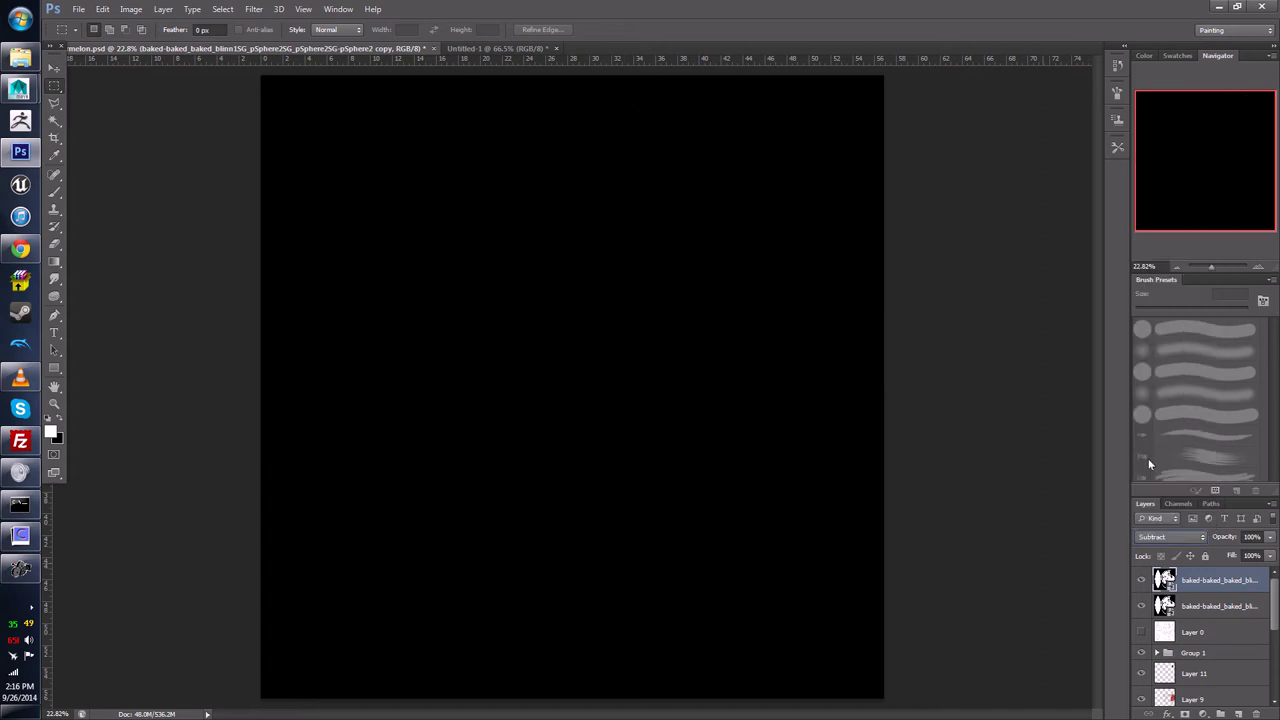
pyautogui.press('Up')
pyautogui.press('Up')
pyautogui.press('Up')
pyautogui.press('Up')
pyautogui.press('Up')
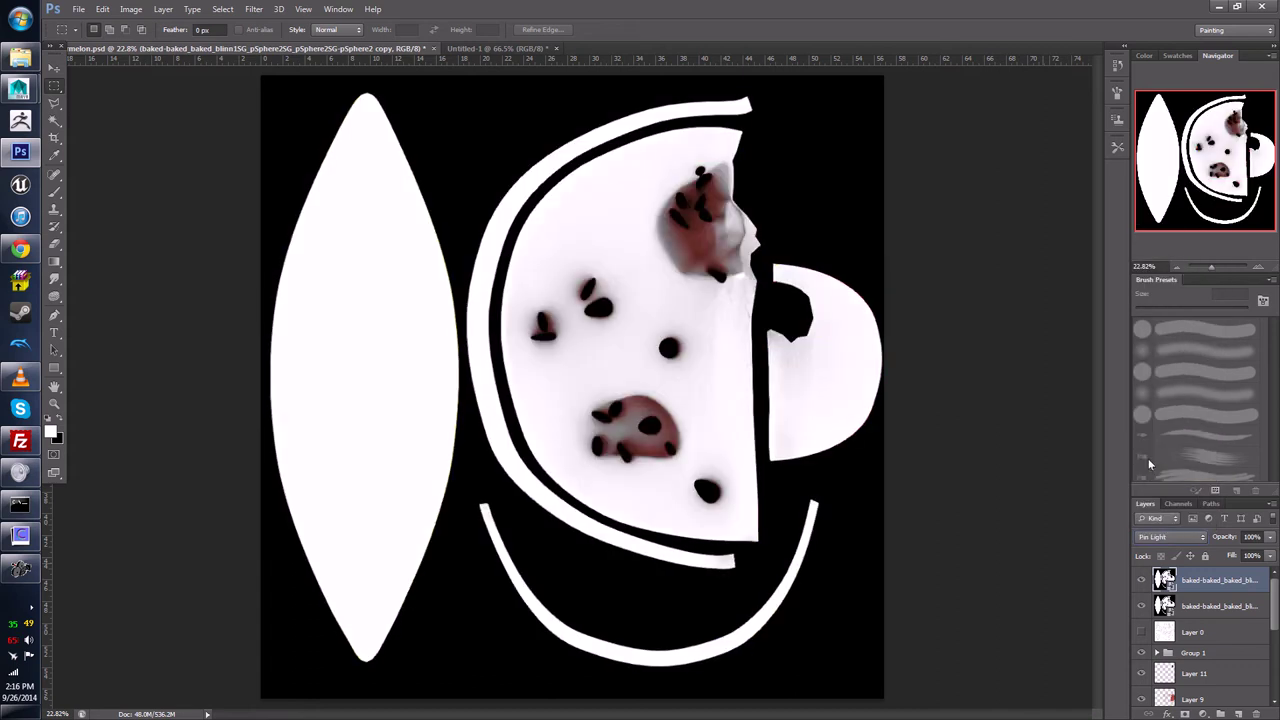
pyautogui.press('Up')
pyautogui.press('Up')
pyautogui.press('Up')
pyautogui.press('Up')
pyautogui.press('Up')
pyautogui.press('Up')
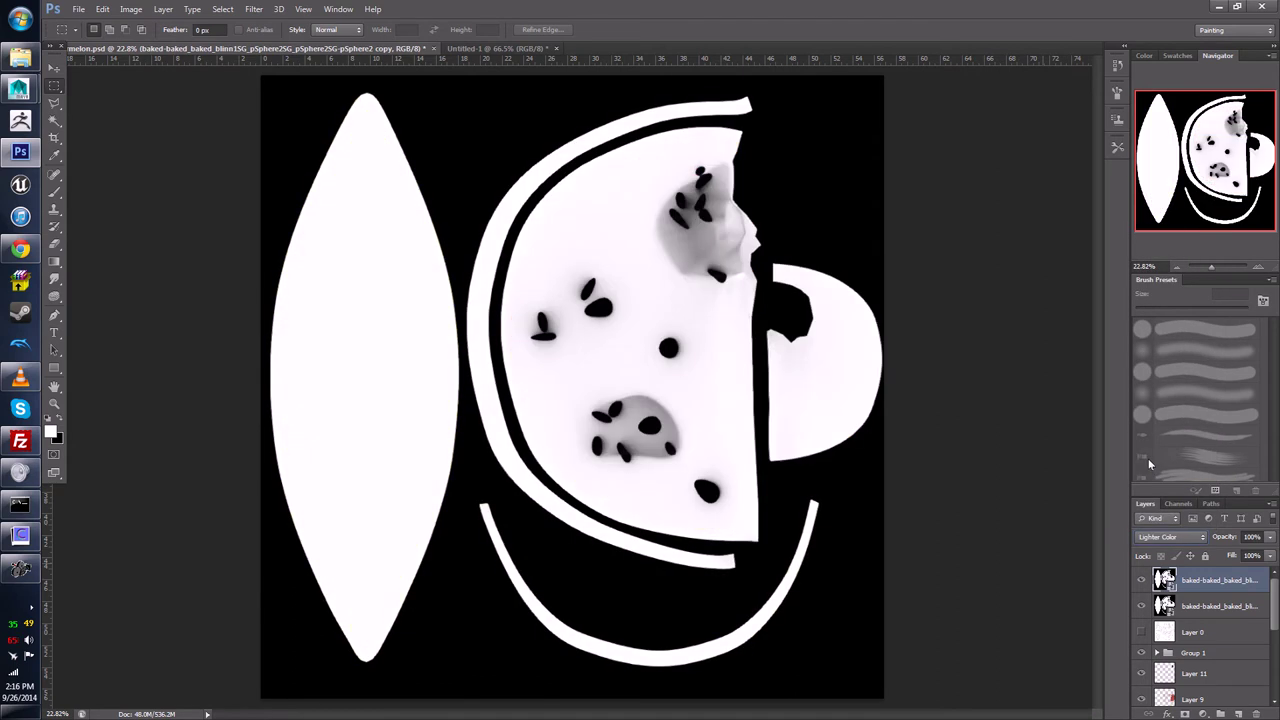
# Step: Set the duplicated occlusion layer's blend mode to Color Dodge and its opacity to 54%
pyautogui.press('Up')
pyautogui.press('Up')
pyautogui.press('Down')
pyautogui.press('Up')
pyautogui.press('Up')
pyautogui.press('Up')
pyautogui.press('Down')
pyautogui.press('Down')
pyautogui.press('Down')
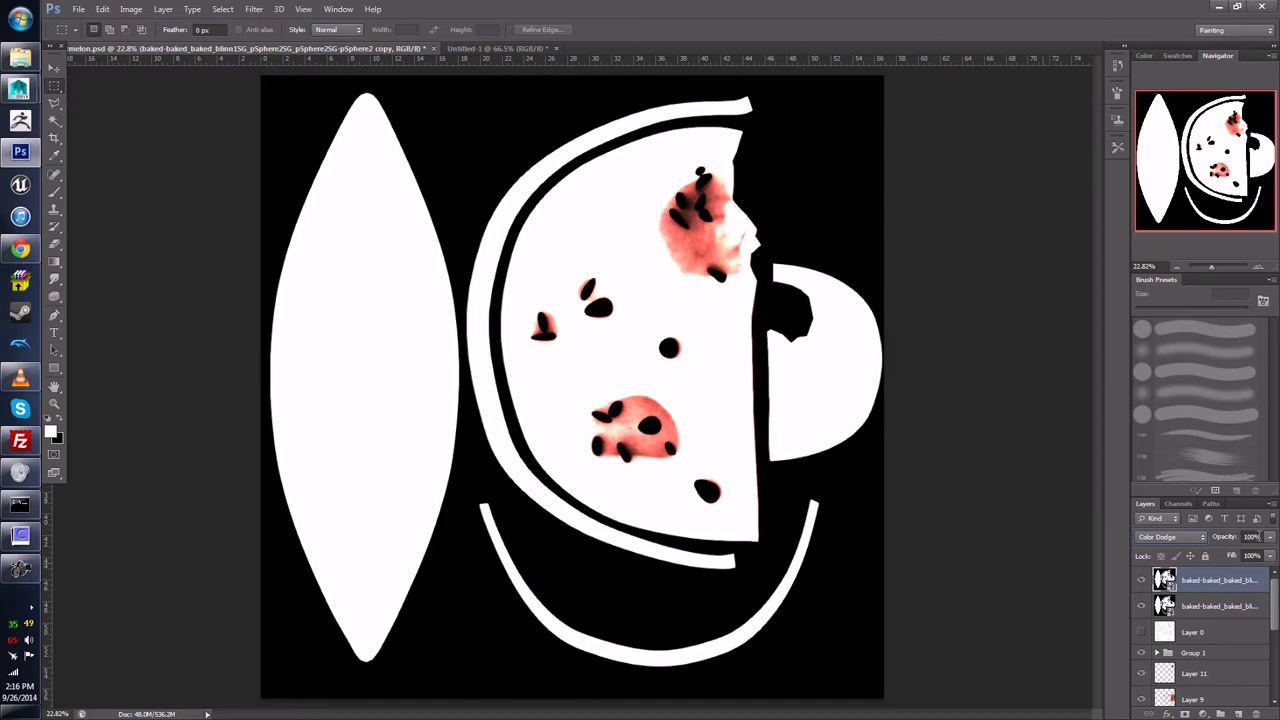
pyautogui.click(1267, 538)
pyautogui.moveTo(1234, 557); pyautogui.dragTo(1240, 553)
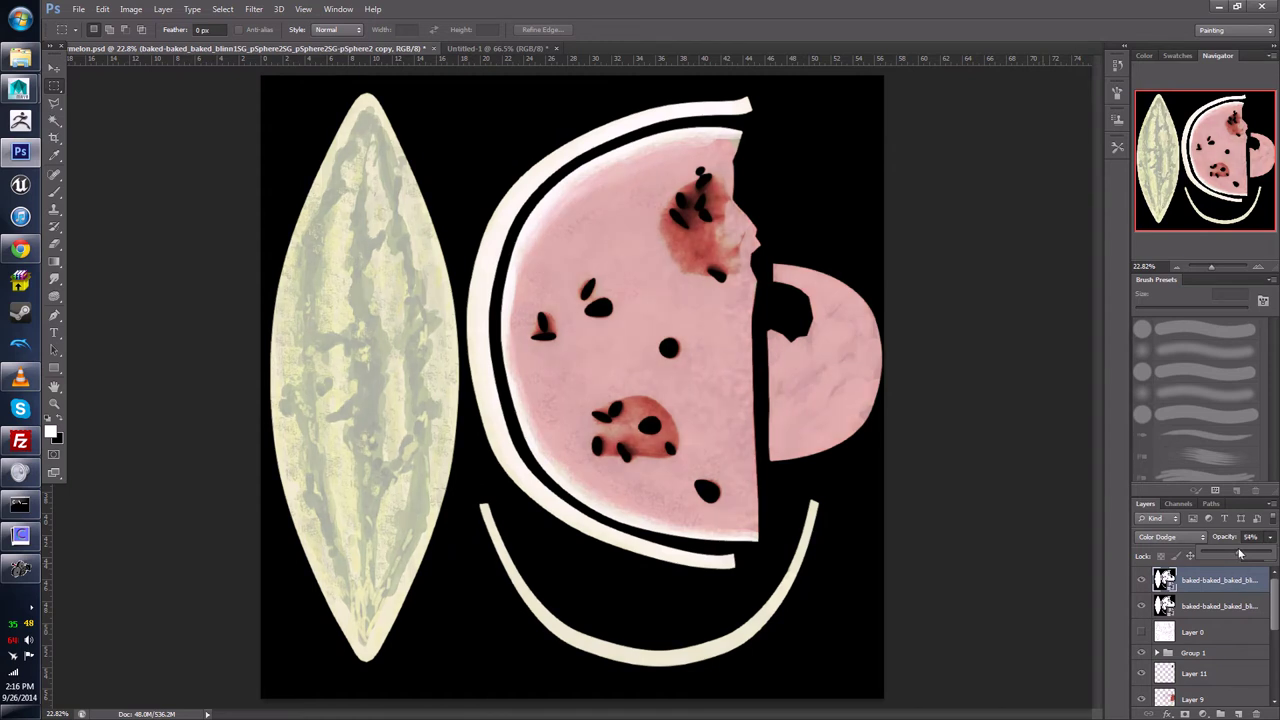
# Step: Add a layer mask to the Color Dodge copy and brush black onto it over the green rind
pyautogui.click(55, 190)
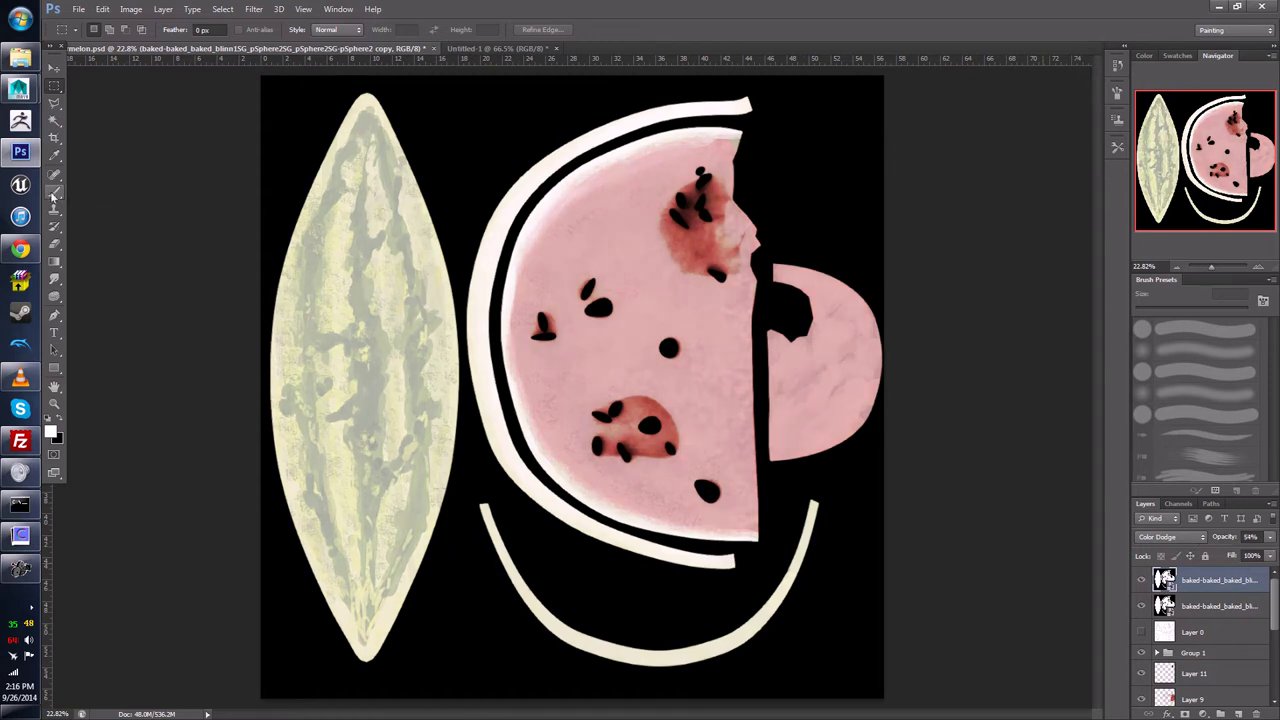
pyautogui.click(1185, 713)
pyautogui.press('x')
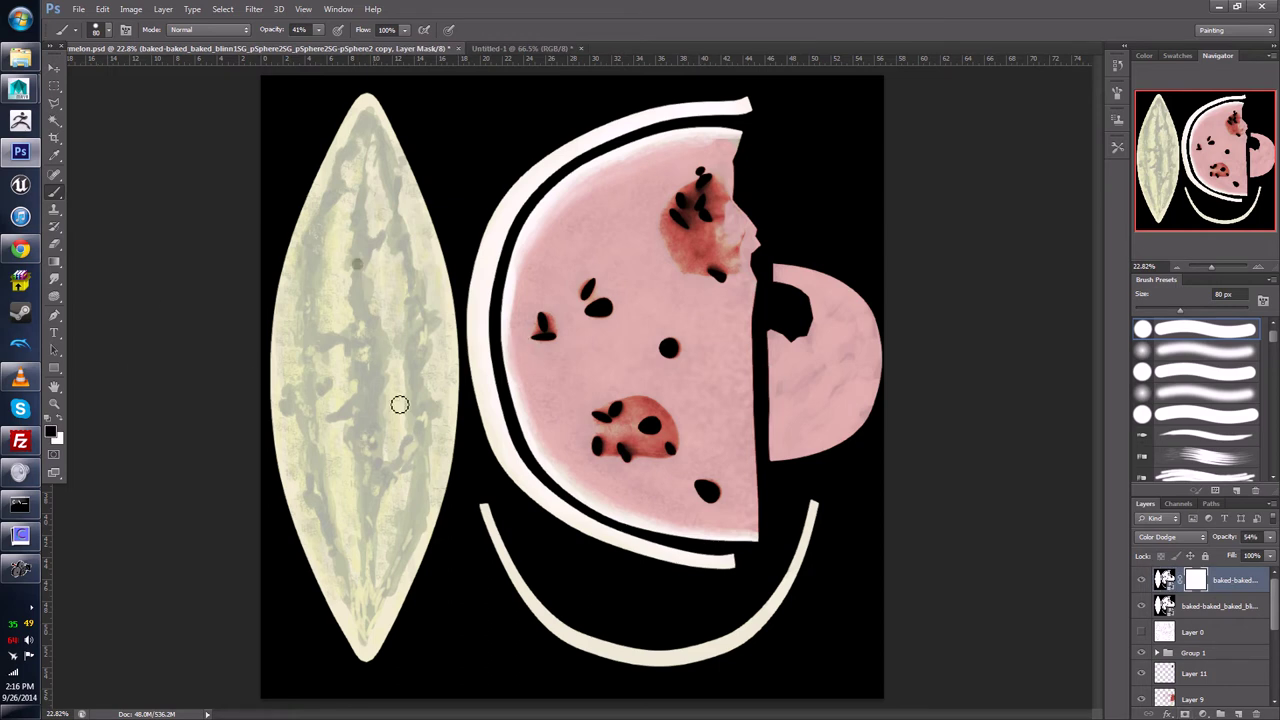
pyautogui.moveTo(357, 262); pyautogui.dragTo(380, 336)
pyautogui.moveTo(405, 425); pyautogui.dragTo(397, 277)
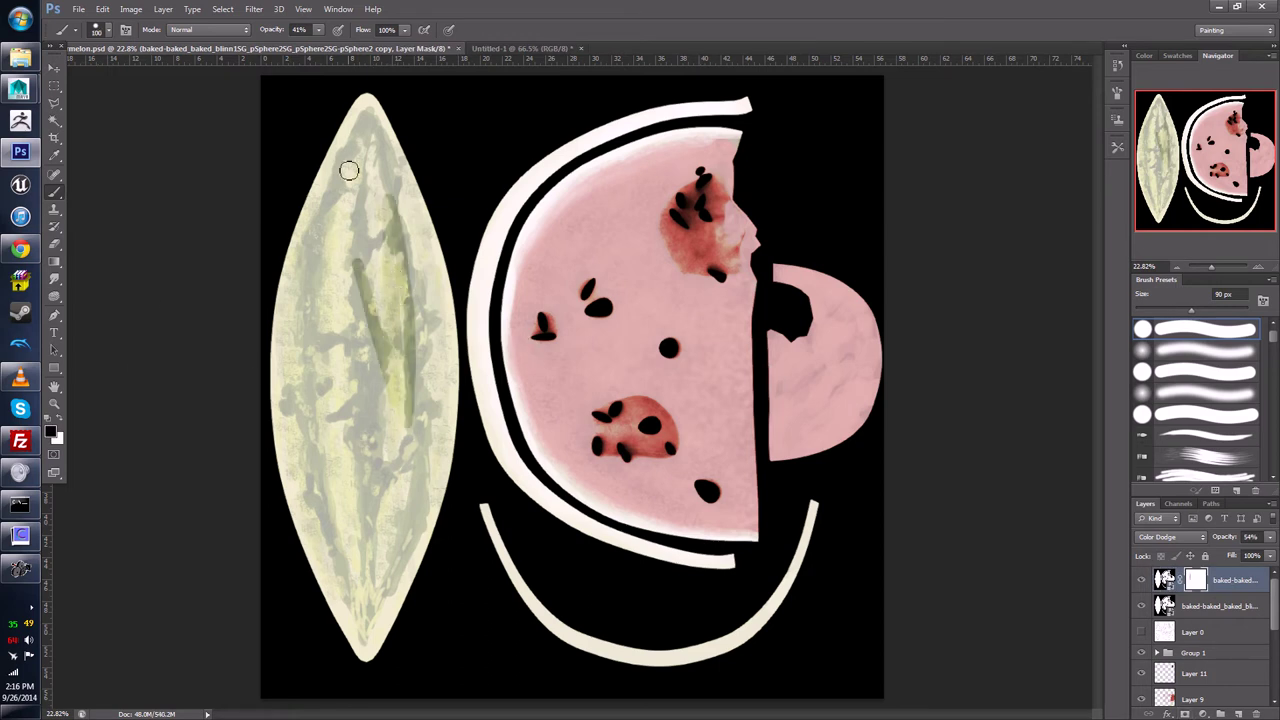
# Step: Mask the effect off the flesh around the two seed hollows with a 200 px black brush at 100% opacity
pyautogui.press(']')
pyautogui.press(']')
pyautogui.press(']')
pyautogui.press(']')
pyautogui.press(']')
pyautogui.click(320, 31)
pyautogui.moveTo(320, 44); pyautogui.dragTo(378, 54)
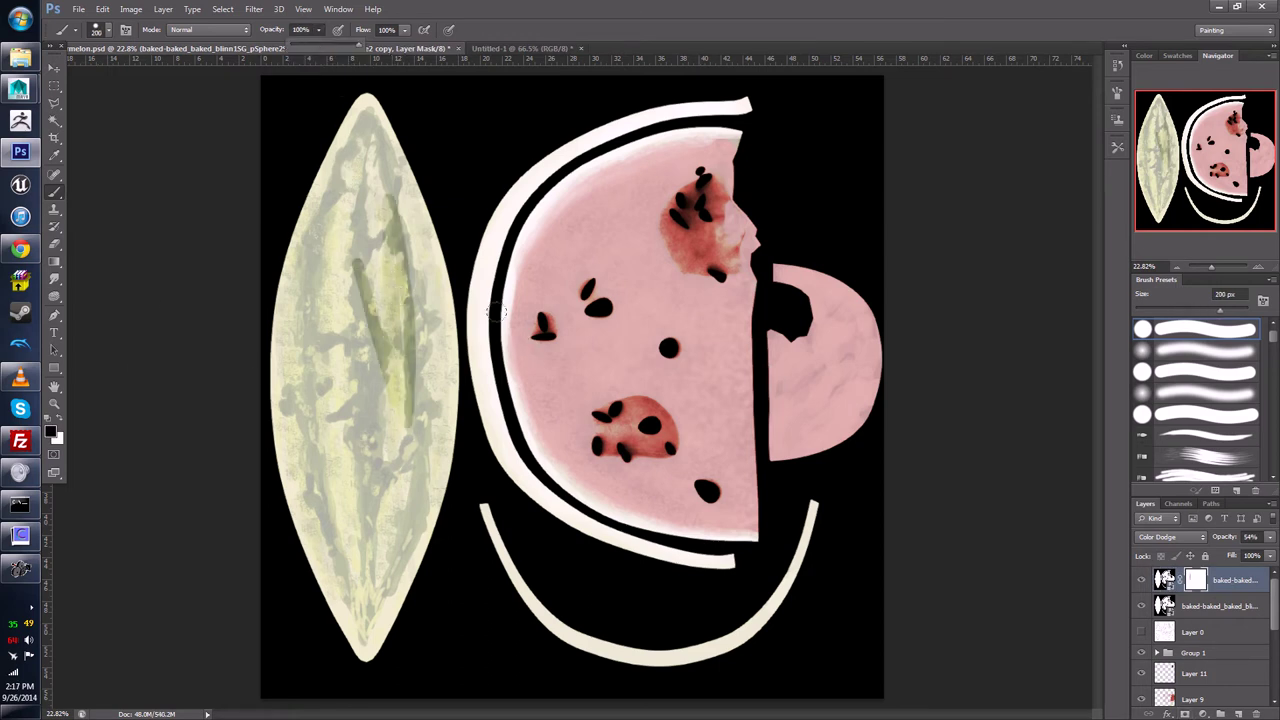
pyautogui.moveTo(540, 232); pyautogui.dragTo(548, 308)
pyautogui.hotkey('ctrl', 'z')
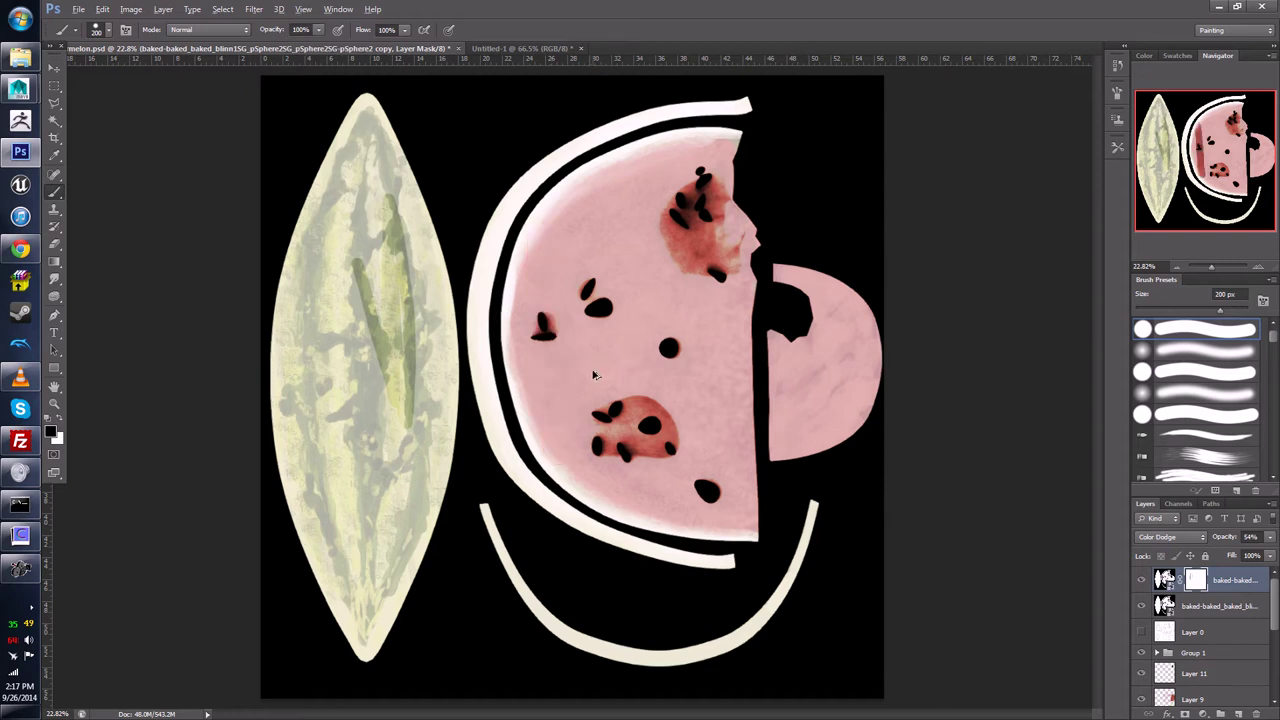
pyautogui.moveTo(582, 395)
pyautogui.mouseDown()
pyautogui.moveTo(645, 368)
pyautogui.moveTo(585, 372)
pyautogui.moveTo(680, 380)
pyautogui.moveTo(722, 405)
pyautogui.moveTo(735, 470)
pyautogui.moveTo(710, 490)
pyautogui.moveTo(738, 532)
pyautogui.mouseUp()
pyautogui.moveTo(731, 262)
pyautogui.mouseDown()
pyautogui.moveTo(745, 295)
pyautogui.moveTo(705, 300)
pyautogui.moveTo(728, 285)
pyautogui.moveTo(695, 292)
pyautogui.moveTo(658, 268)
pyautogui.moveTo(640, 206)
pyautogui.moveTo(650, 182)
pyautogui.moveTo(745, 140)
pyautogui.moveTo(714, 166)
pyautogui.moveTo(752, 192)
pyautogui.moveTo(748, 222)
pyautogui.mouseUp()
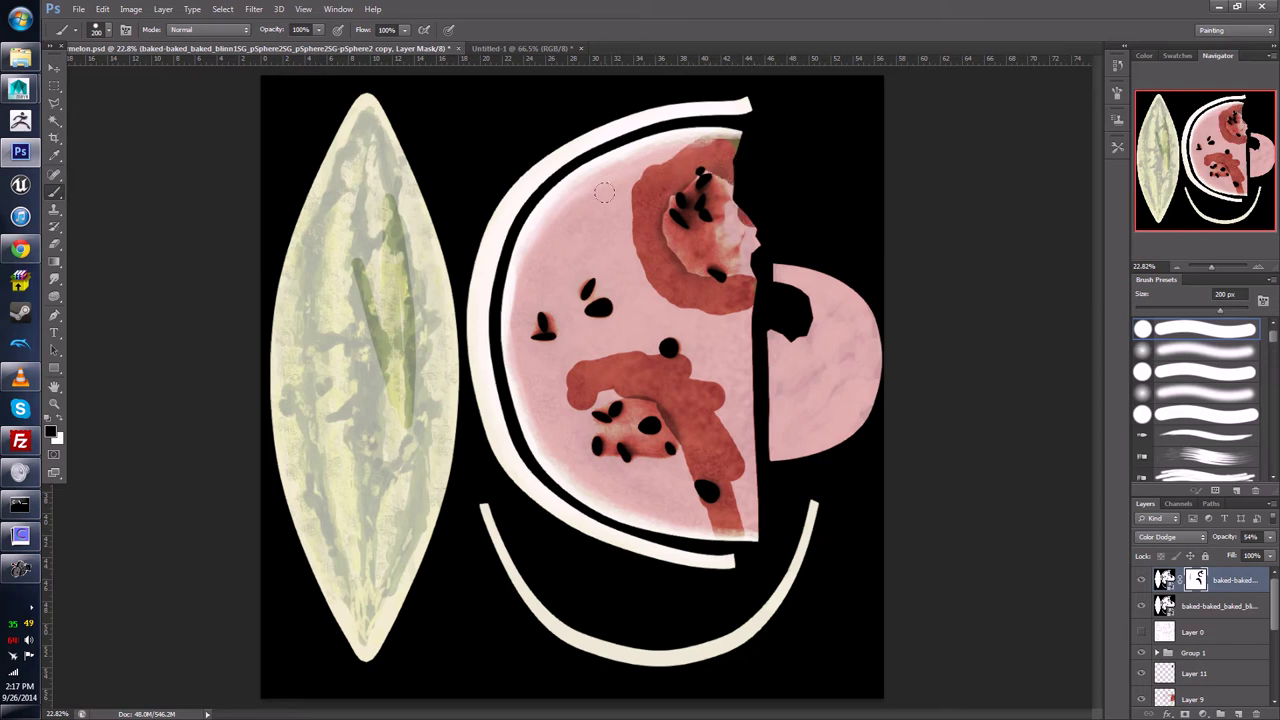
# Step: Mask the effect off the outer flesh, then off the green rind and the small flesh piece with a 700 px brush
pyautogui.moveTo(610, 181)
pyautogui.mouseDown()
pyautogui.moveTo(625, 290)
pyautogui.moveTo(505, 250)
pyautogui.moveTo(540, 330)
pyautogui.moveTo(598, 308)
pyautogui.moveTo(700, 322)
pyautogui.moveTo(748, 296)
pyautogui.moveTo(680, 350)
pyautogui.moveTo(588, 340)
pyautogui.moveTo(588, 320)
pyautogui.moveTo(487, 339)
pyautogui.mouseUp()
pyautogui.press(']')
pyautogui.press(']')
pyautogui.press(']')
pyautogui.press(']')
pyautogui.press(']')
pyautogui.press(']')
pyautogui.moveTo(318, 125)
pyautogui.mouseDown()
pyautogui.moveTo(347, 390)
pyautogui.moveTo(400, 440)
pyautogui.moveTo(445, 418)
pyautogui.moveTo(477, 467)
pyautogui.moveTo(685, 652)
pyautogui.moveTo(847, 502)
pyautogui.moveTo(833, 375)
pyautogui.mouseUp()
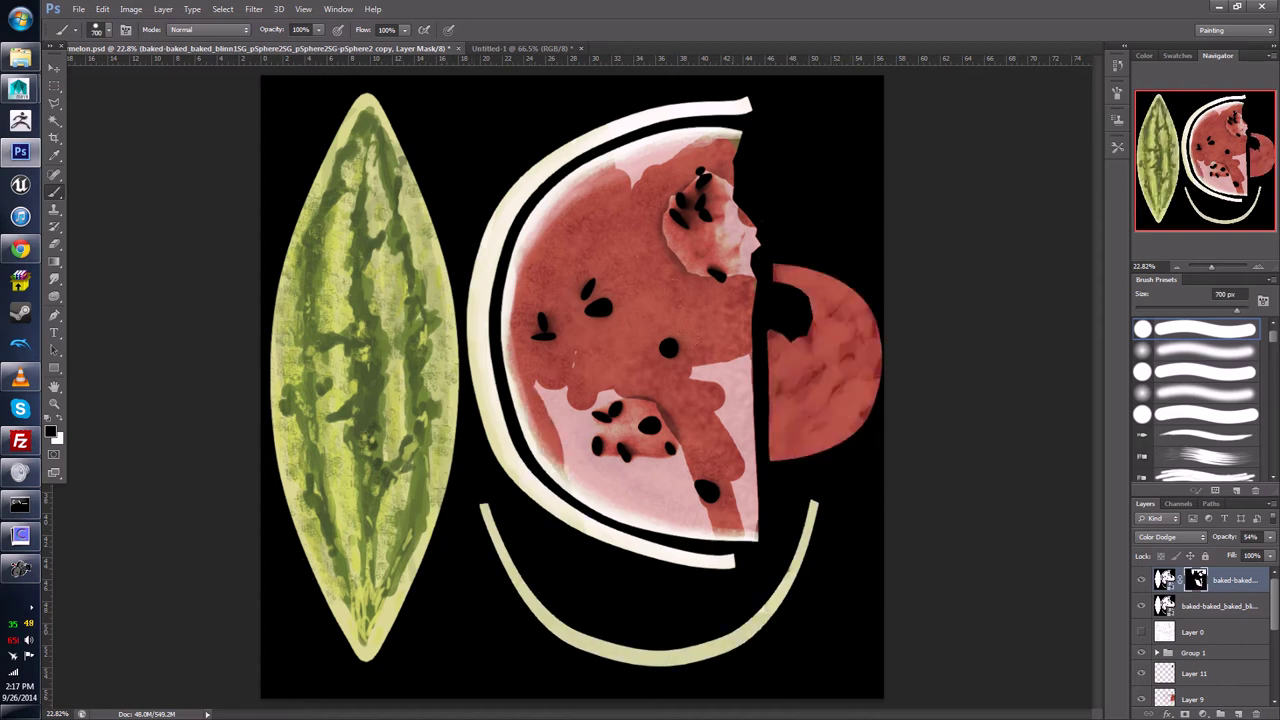
# Step: Mask out the remaining pale flesh along the slice's edges and below the seed hollows with a 500 px brush
pyautogui.press('[')
pyautogui.press('[')
pyautogui.moveTo(713, 376)
pyautogui.mouseDown()
pyautogui.moveTo(738, 466)
pyautogui.moveTo(722, 526)
pyautogui.moveTo(684, 470)
pyautogui.moveTo(634, 503)
pyautogui.moveTo(684, 462)
pyautogui.mouseUp()
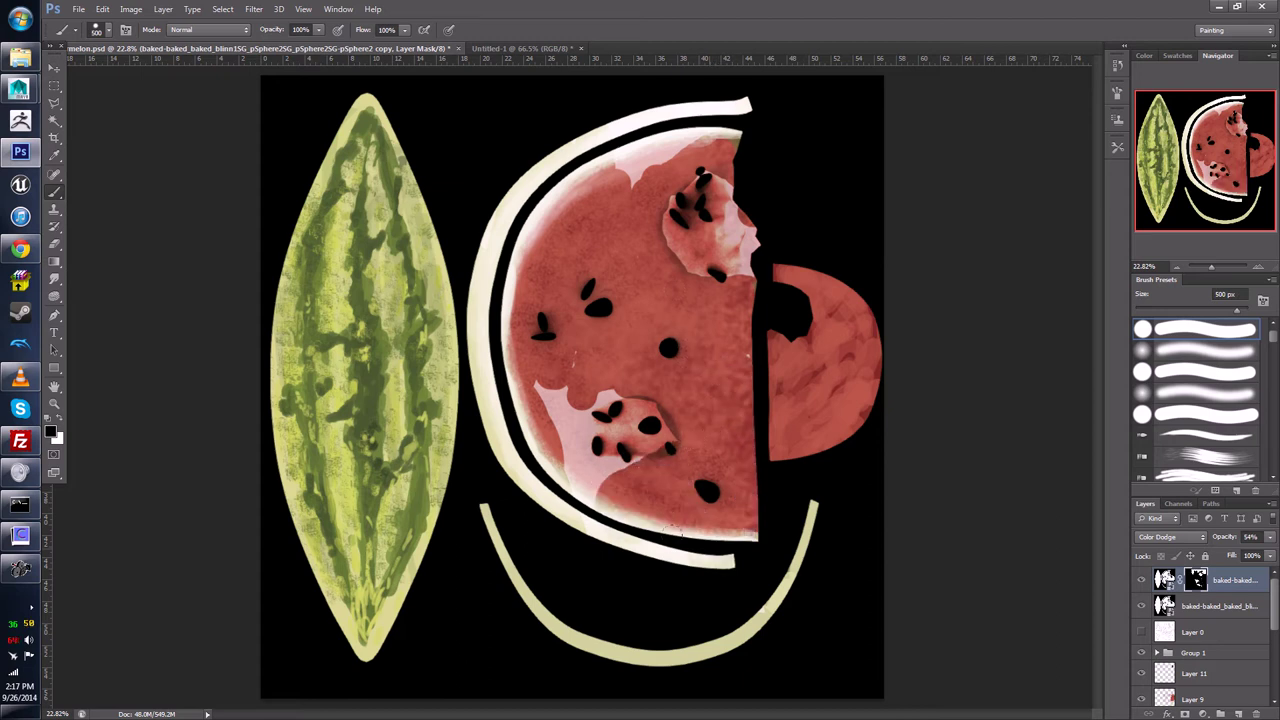
pyautogui.keyDown('alt'); pyautogui.scroll(1, 624, 456); pyautogui.keyUp('alt')
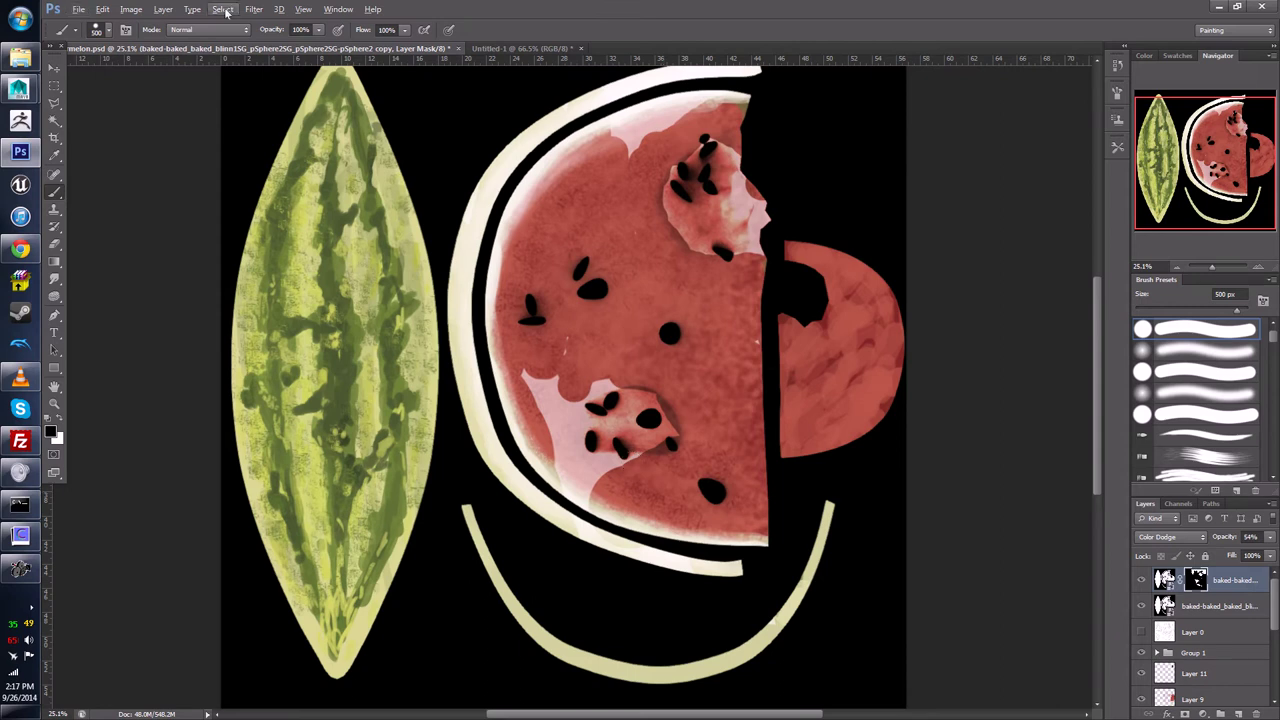
pyautogui.moveTo(593, 97); pyautogui.dragTo(753, 72)
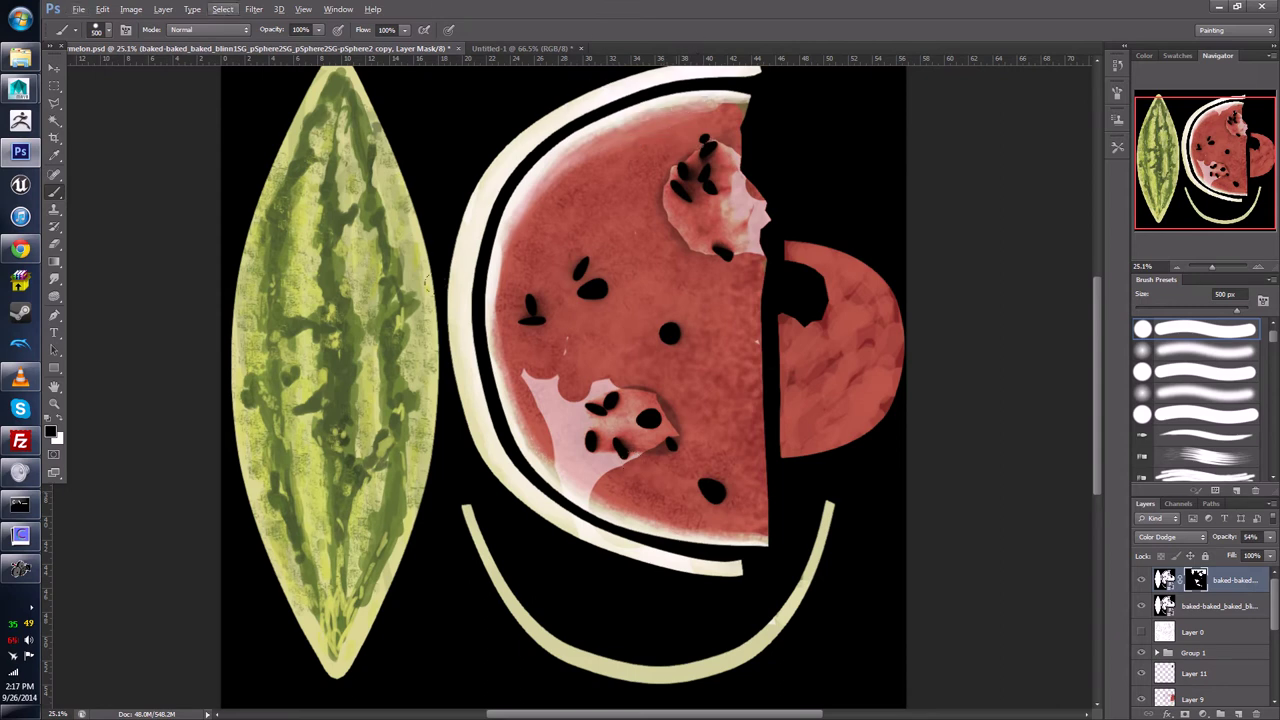
pyautogui.moveTo(478, 333)
pyautogui.mouseDown()
pyautogui.moveTo(588, 400)
pyautogui.moveTo(618, 392)
pyautogui.moveTo(558, 470)
pyautogui.moveTo(598, 462)
pyautogui.mouseUp()
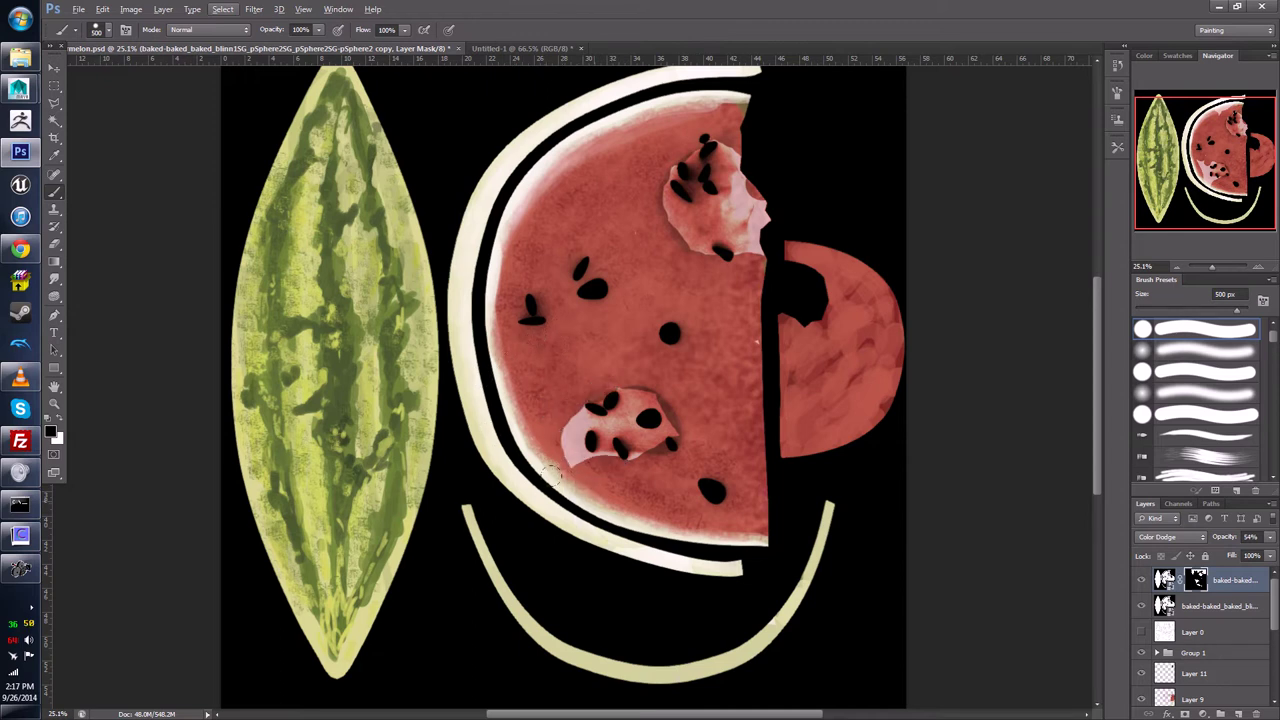
# Step: Lower the brush hardness, reduce its size to 175 px, and refine the mask around the lower seed hollow
pyautogui.click(107, 30)
pyautogui.moveTo(192, 106); pyautogui.dragTo(108, 111)
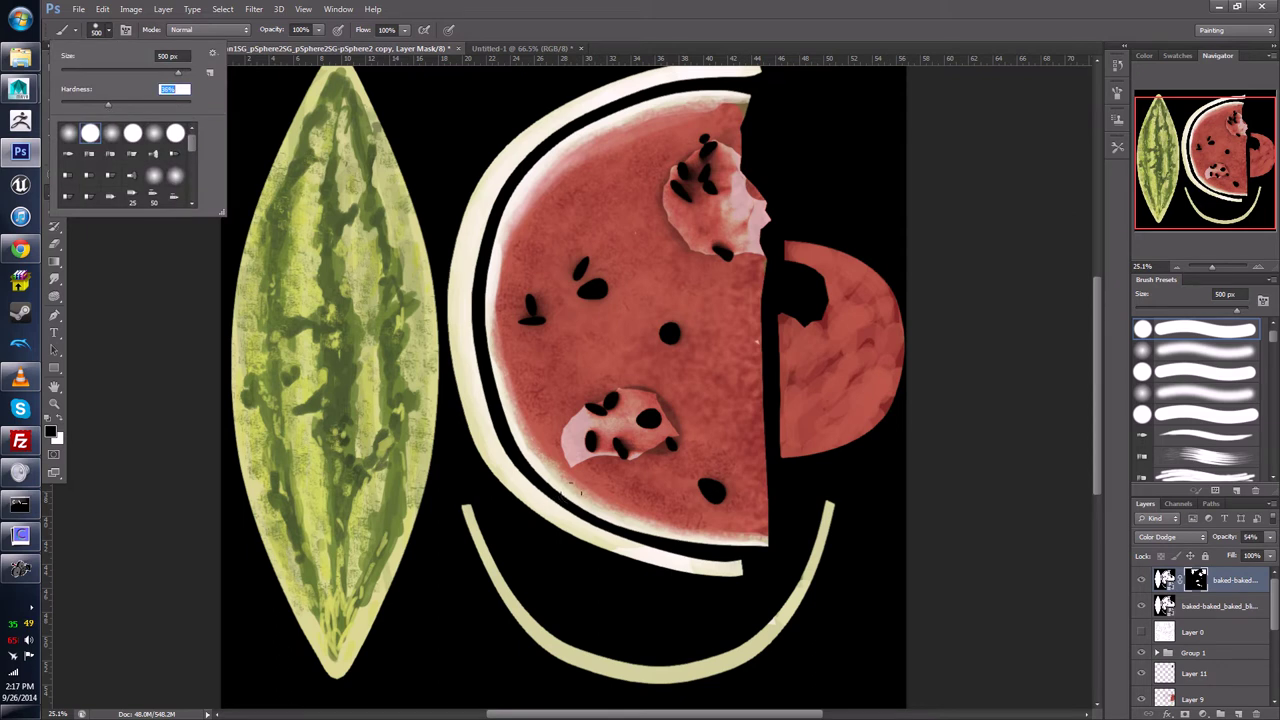
pyautogui.click(528, 437)
pyautogui.press('[')
pyautogui.press('[')
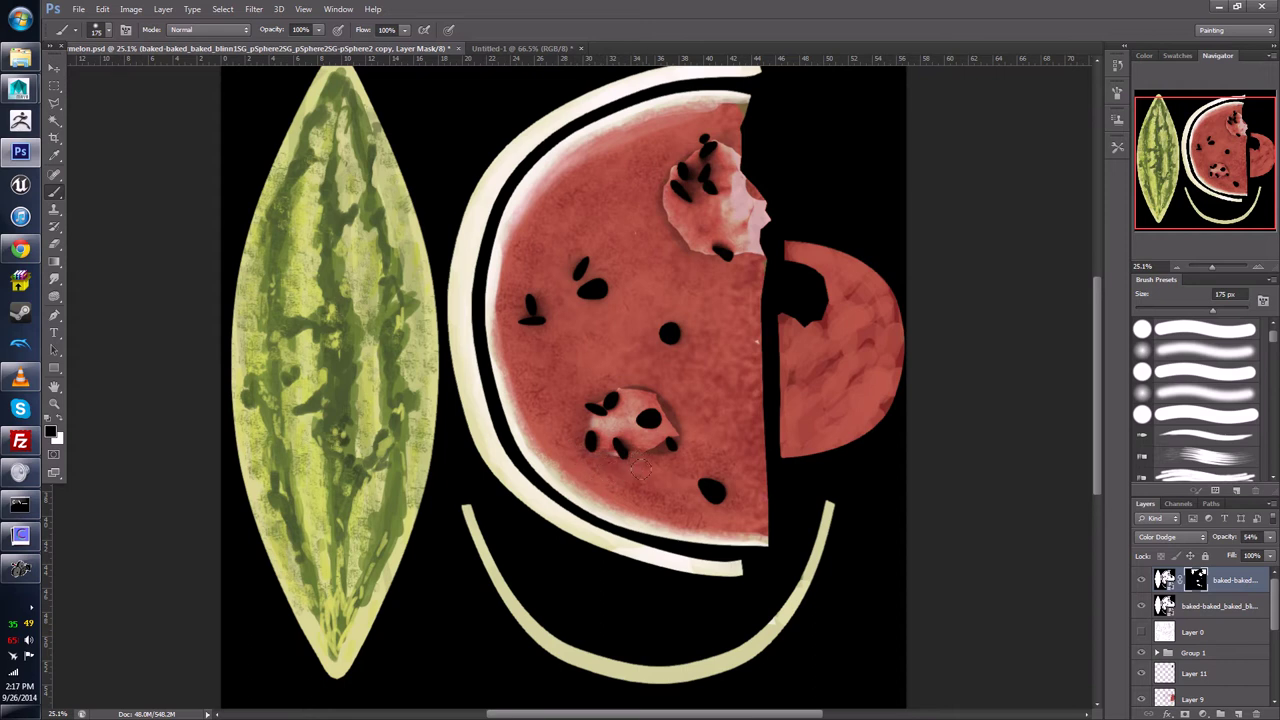
pyautogui.press('x')
pyautogui.moveTo(658, 392)
pyautogui.mouseDown()
pyautogui.moveTo(676, 424)
pyautogui.moveTo(660, 448)
pyautogui.moveTo(671, 414)
pyautogui.moveTo(629, 390)
pyautogui.moveTo(594, 436)
pyautogui.moveTo(647, 411)
pyautogui.moveTo(617, 388)
pyautogui.moveTo(662, 380)
pyautogui.moveTo(688, 402)
pyautogui.moveTo(696, 448)
pyautogui.moveTo(616, 466)
pyautogui.moveTo(610, 455)
pyautogui.mouseUp()
# Step: Refine the mask at the bite edge and along the rim of the upper seed hollow with the soft 175 px brush
pyautogui.press('x')
pyautogui.press('x')
pyautogui.press('x')
pyautogui.moveTo(757, 182)
pyautogui.mouseDown()
pyautogui.moveTo(764, 245)
pyautogui.moveTo(733, 187)
pyautogui.moveTo(748, 155)
pyautogui.moveTo(728, 188)
pyautogui.moveTo(735, 166)
pyautogui.moveTo(752, 220)
pyautogui.moveTo(739, 226)
pyautogui.moveTo(757, 192)
pyautogui.mouseUp()
pyautogui.press('x')
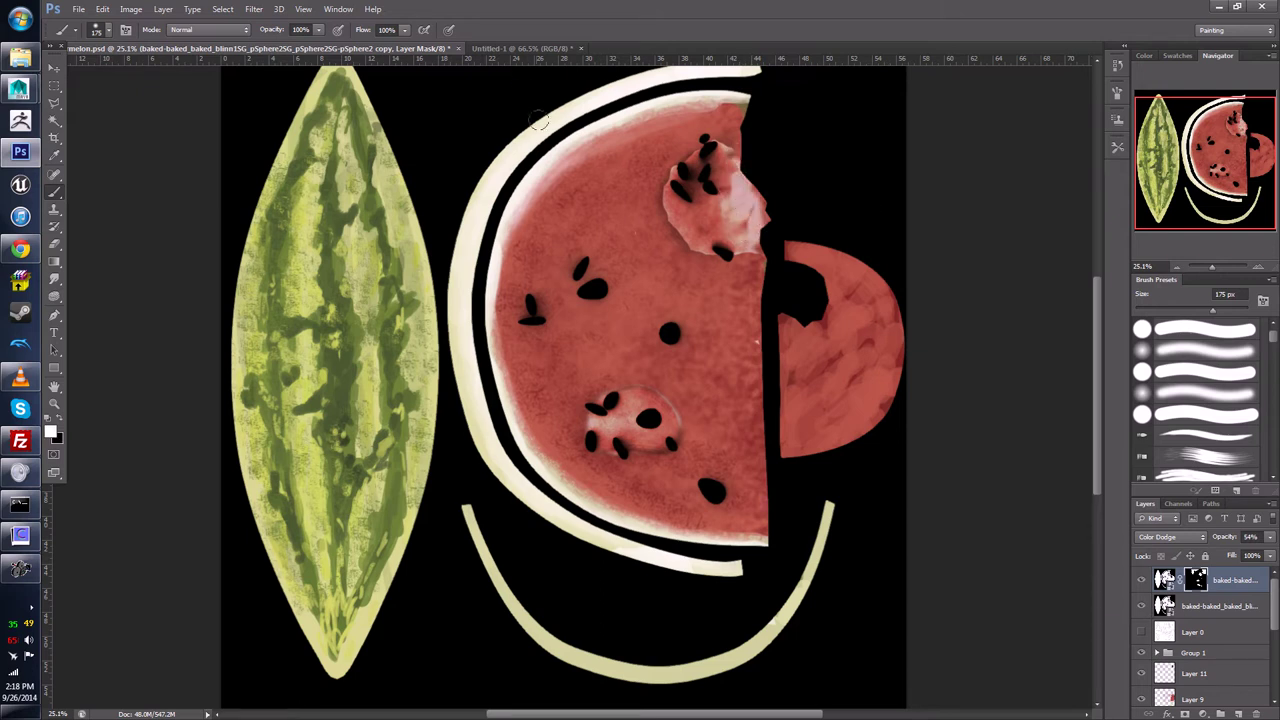
pyautogui.press('x')
pyautogui.press('x')
pyautogui.moveTo(662, 195)
pyautogui.mouseDown()
pyautogui.moveTo(673, 190)
pyautogui.moveTo(667, 203)
pyautogui.moveTo(691, 228)
pyautogui.mouseUp()
pyautogui.moveTo(704, 160)
pyautogui.mouseDown()
pyautogui.moveTo(681, 164)
pyautogui.moveTo(695, 157)
pyautogui.mouseUp()
# Step: Enlarge the soft brush to 700 px and fade the brightening around the upper seed hollow in the mask
pyautogui.press(']')
pyautogui.press(']')
pyautogui.press(']')
pyautogui.press(']')
pyautogui.press(']')
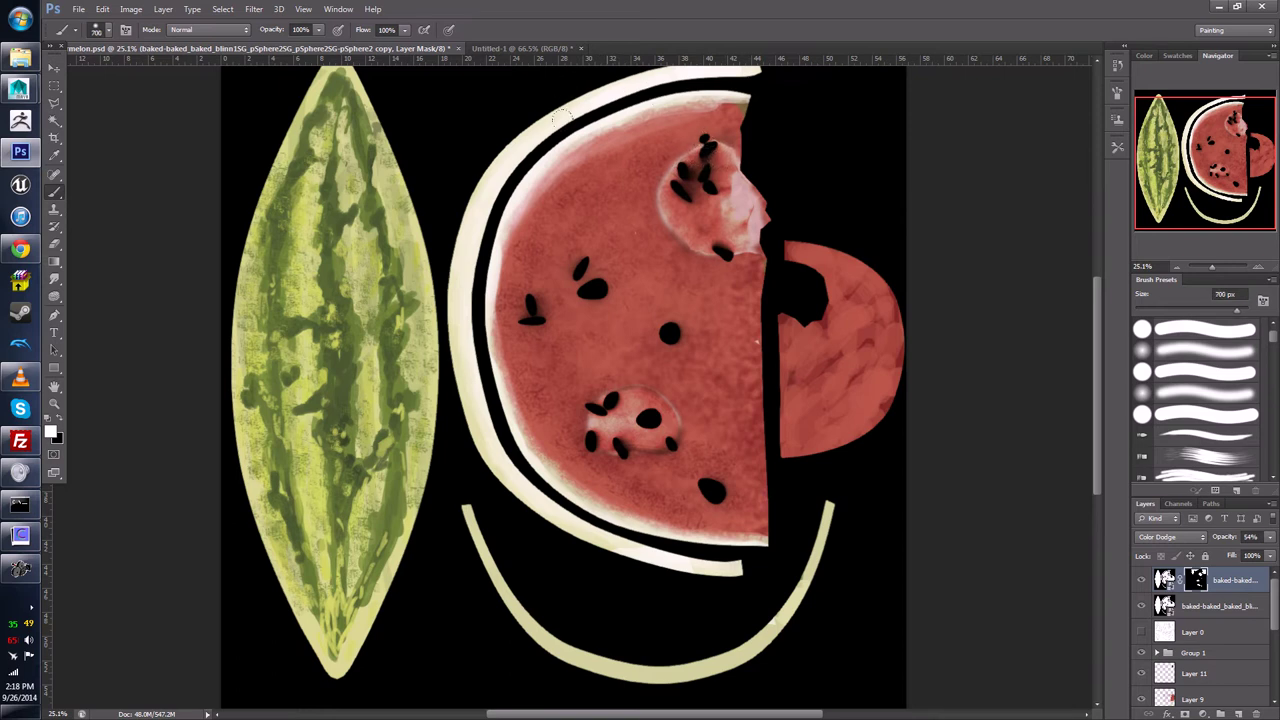
pyautogui.press('x')
pyautogui.moveTo(570, 172); pyautogui.dragTo(600, 234)
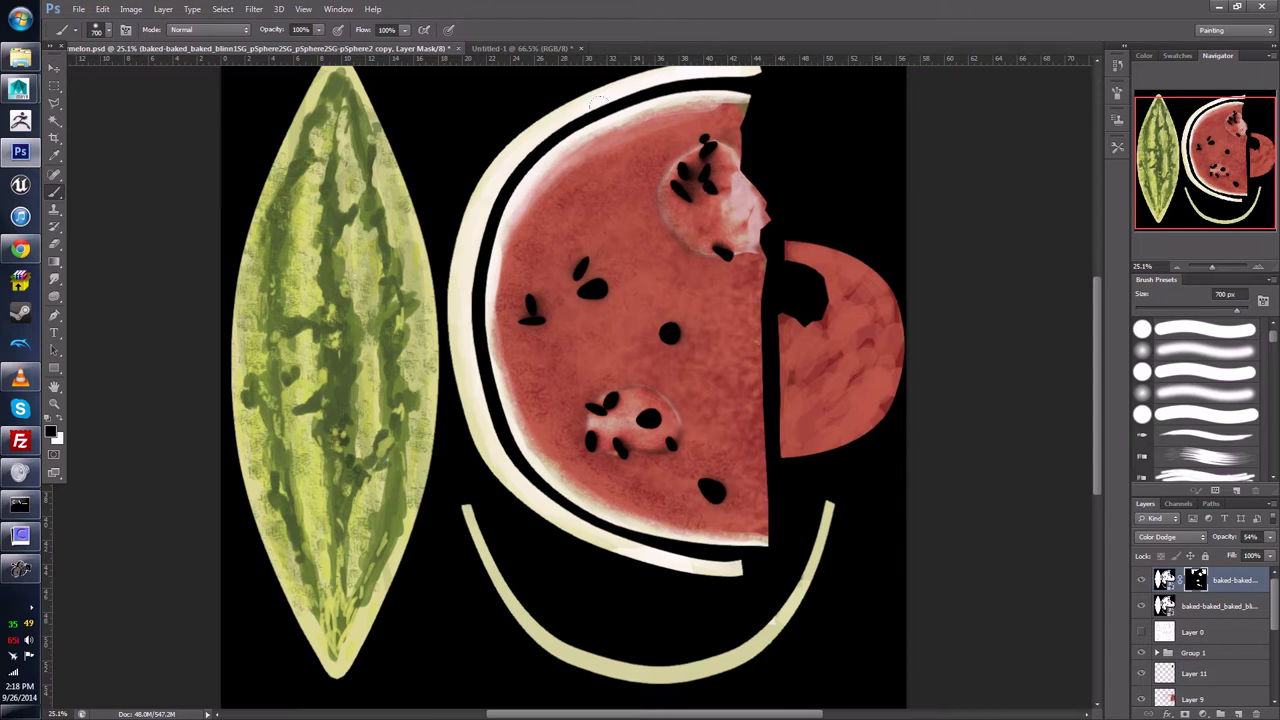
pyautogui.moveTo(575, 107)
pyautogui.mouseDown()
pyautogui.moveTo(625, 87)
pyautogui.moveTo(666, 44)
pyautogui.mouseUp()
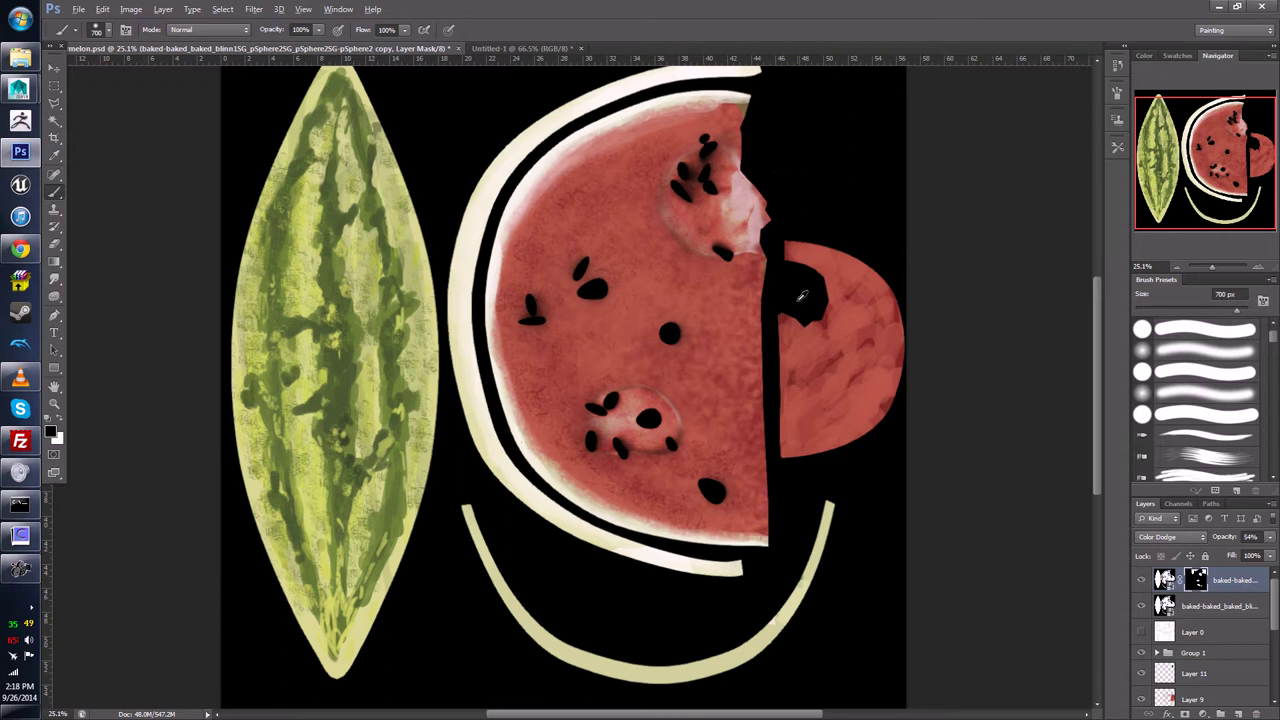
# Step: Tone down the pale highlight at the bite edge with soft strokes on the copy's layer mask
pyautogui.keyDown('alt'); pyautogui.scroll(-4, 810, 320); pyautogui.keyUp('alt')
pyautogui.keyDown('alt'); pyautogui.scroll(4, 690, 335); pyautogui.keyUp('alt')
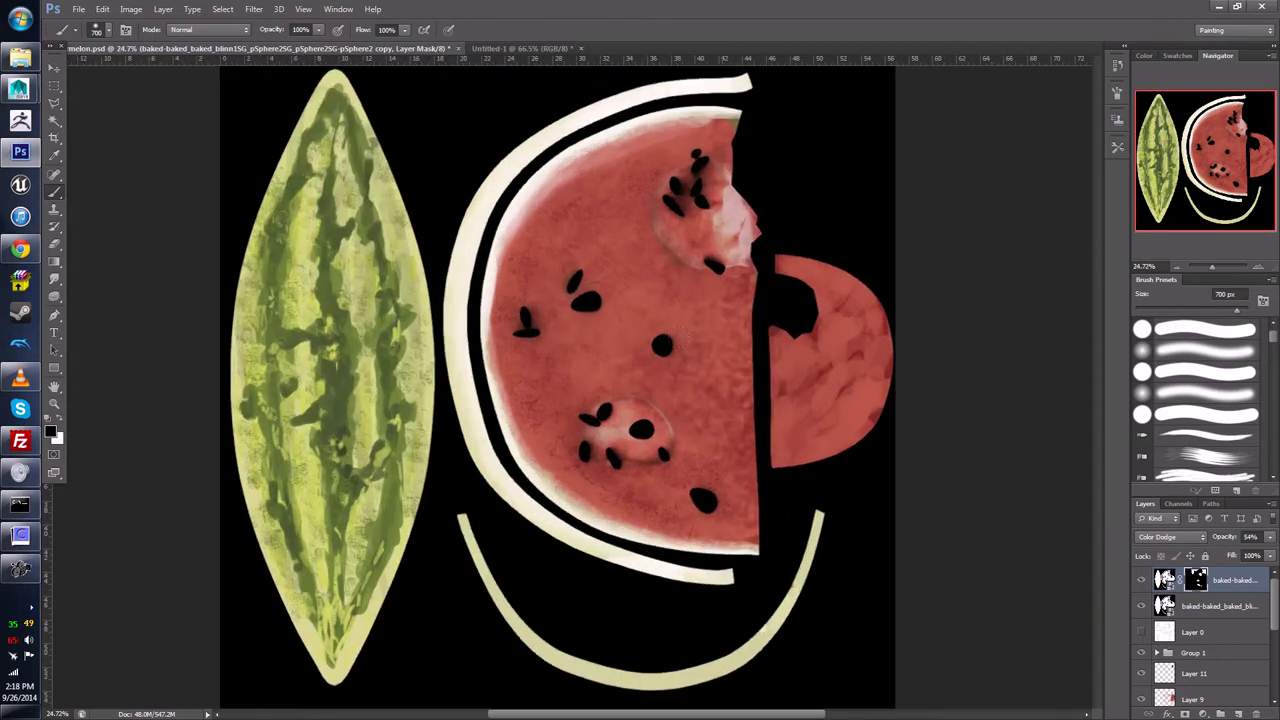
pyautogui.keyDown('alt'); pyautogui.scroll(1, 677, 278); pyautogui.keyUp('alt')
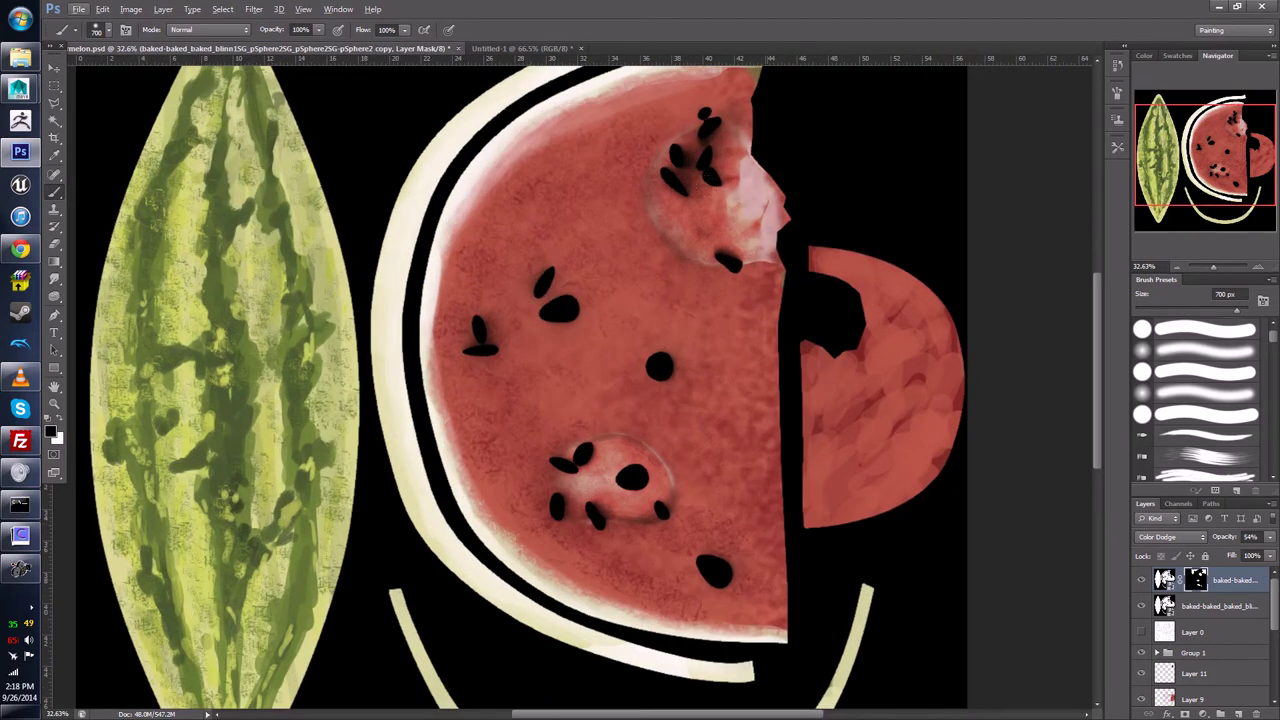
pyautogui.moveTo(784, 178)
pyautogui.mouseDown()
pyautogui.moveTo(774, 232)
pyautogui.moveTo(762, 160)
pyautogui.mouseUp()
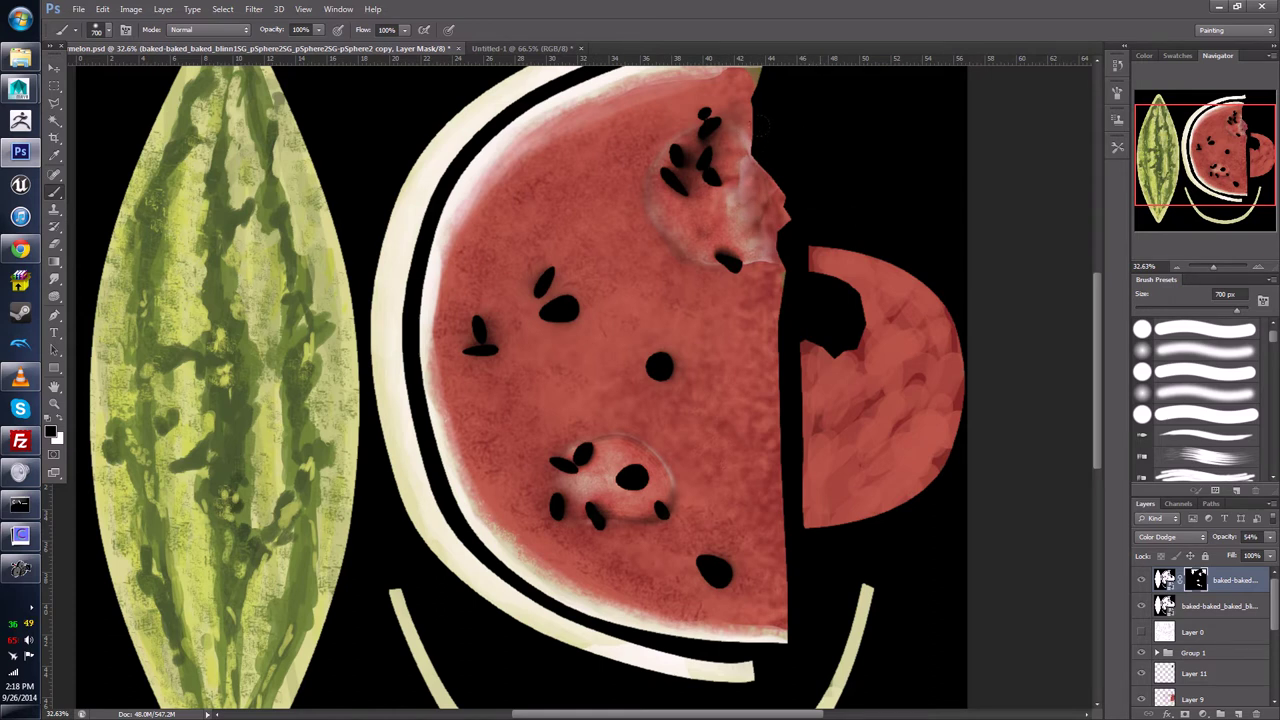
pyautogui.press('x')
pyautogui.moveTo(806, 172)
pyautogui.mouseDown()
pyautogui.moveTo(814, 202)
pyautogui.moveTo(808, 178)
pyautogui.mouseUp()
pyautogui.press('x')
pyautogui.hotkey('ctrl', '0')
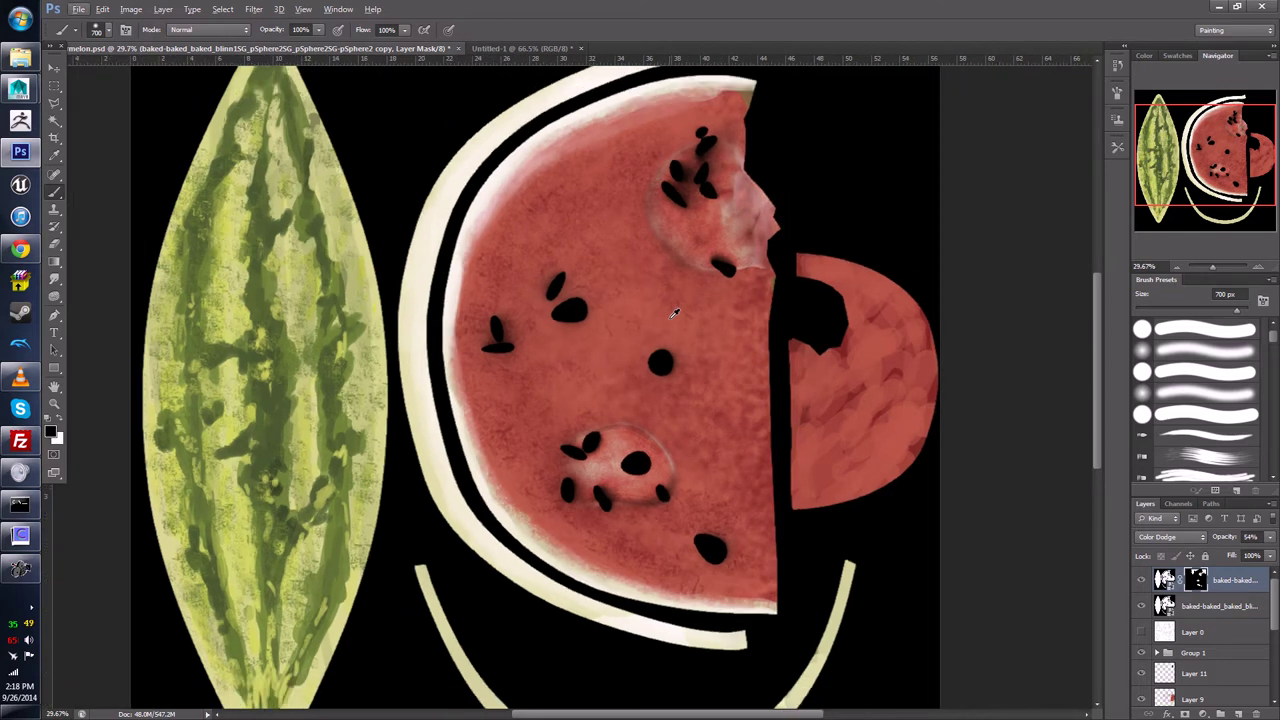
# Step: Save a 24 bits/pixel Targa copy over the existing Watermelon_Dif texture
pyautogui.click(78, 9)
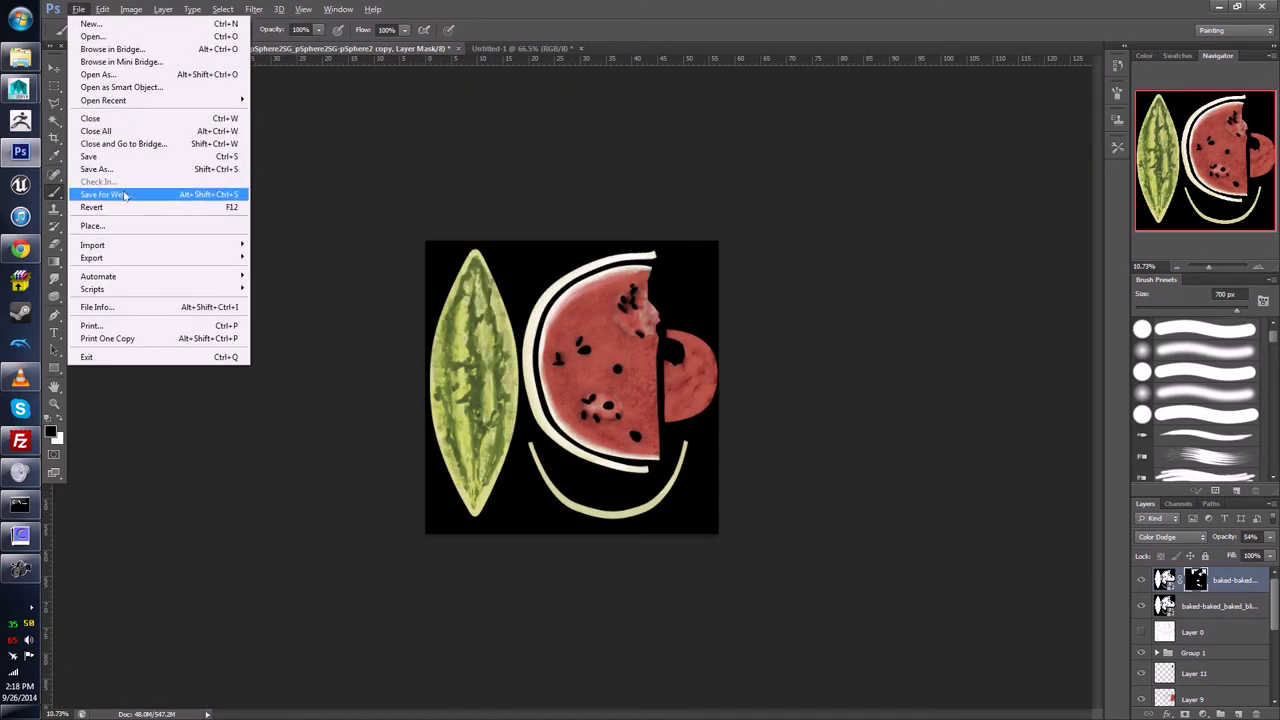
pyautogui.click(124, 170)
pyautogui.click(760, 446)
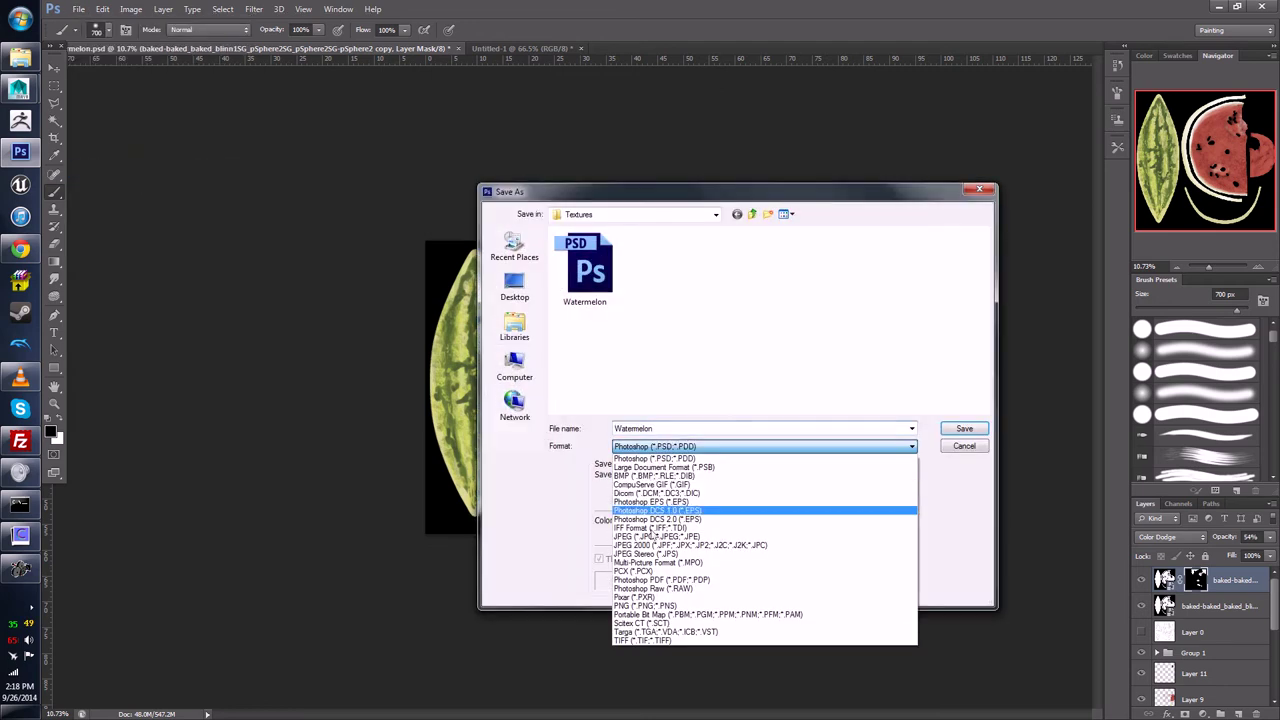
pyautogui.click(680, 634)
pyautogui.click(584, 268)
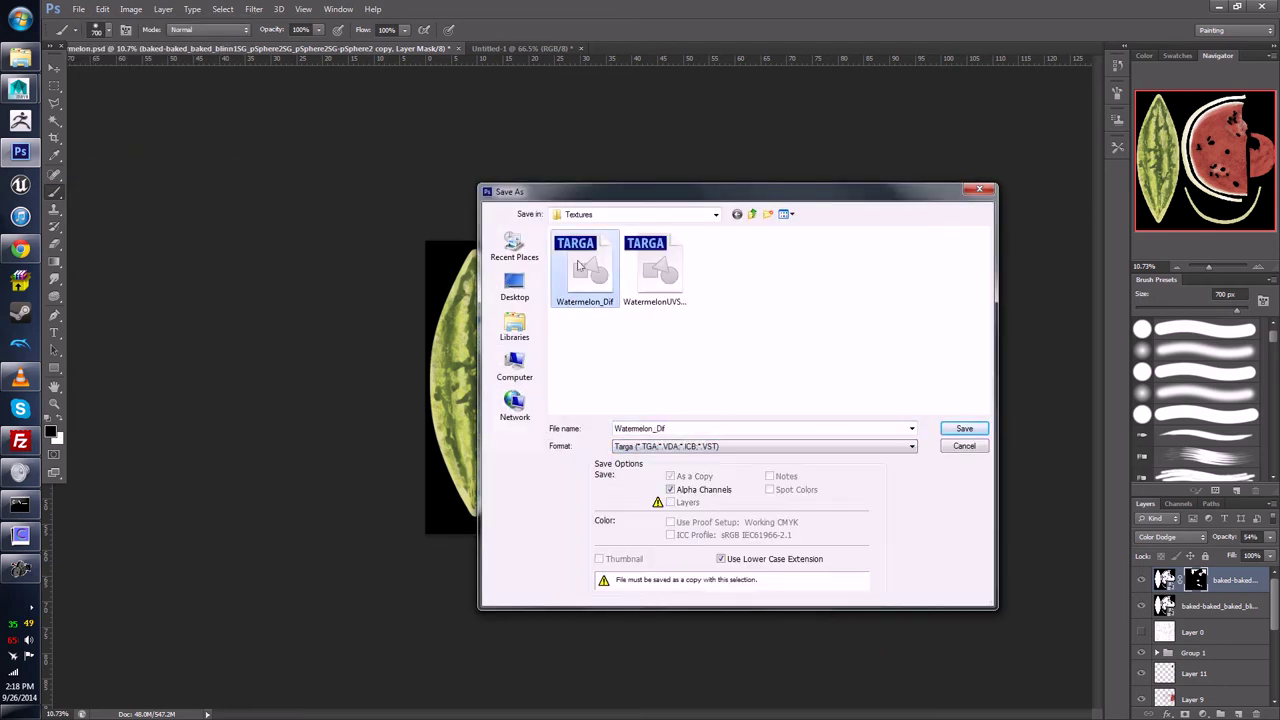
pyautogui.click(963, 430)
pyautogui.click(612, 272)
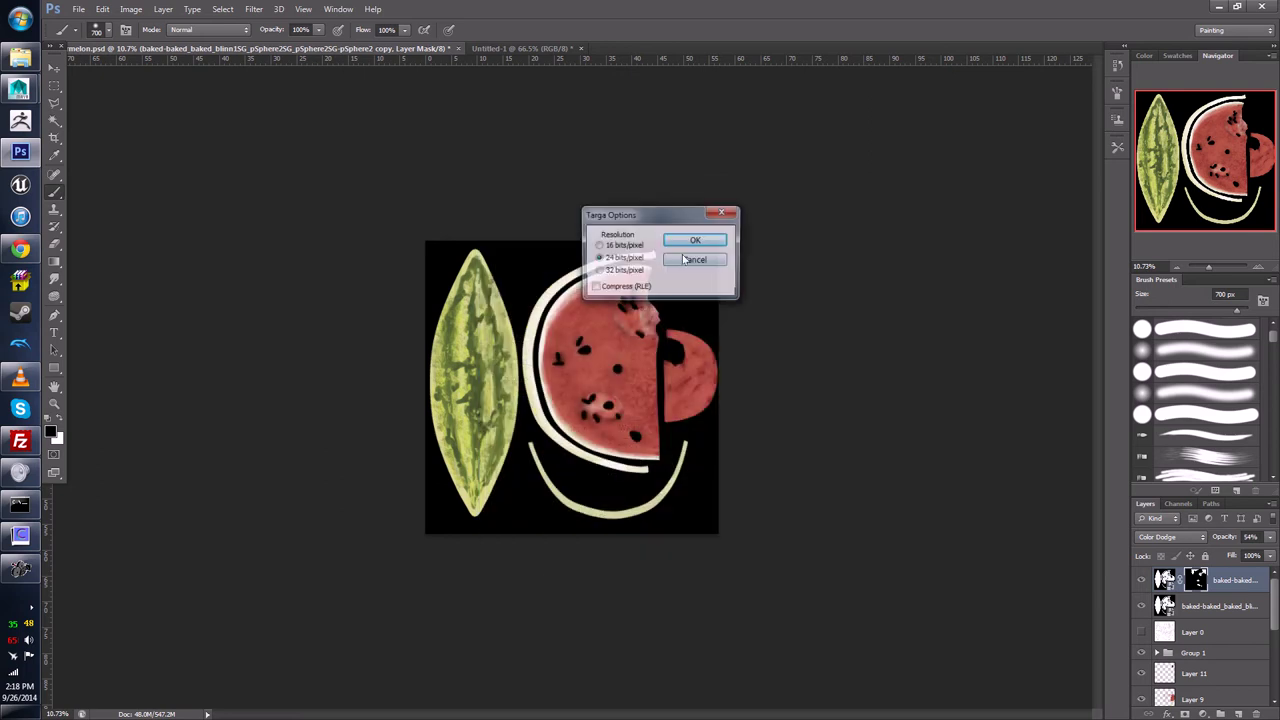
pyautogui.click(717, 245)
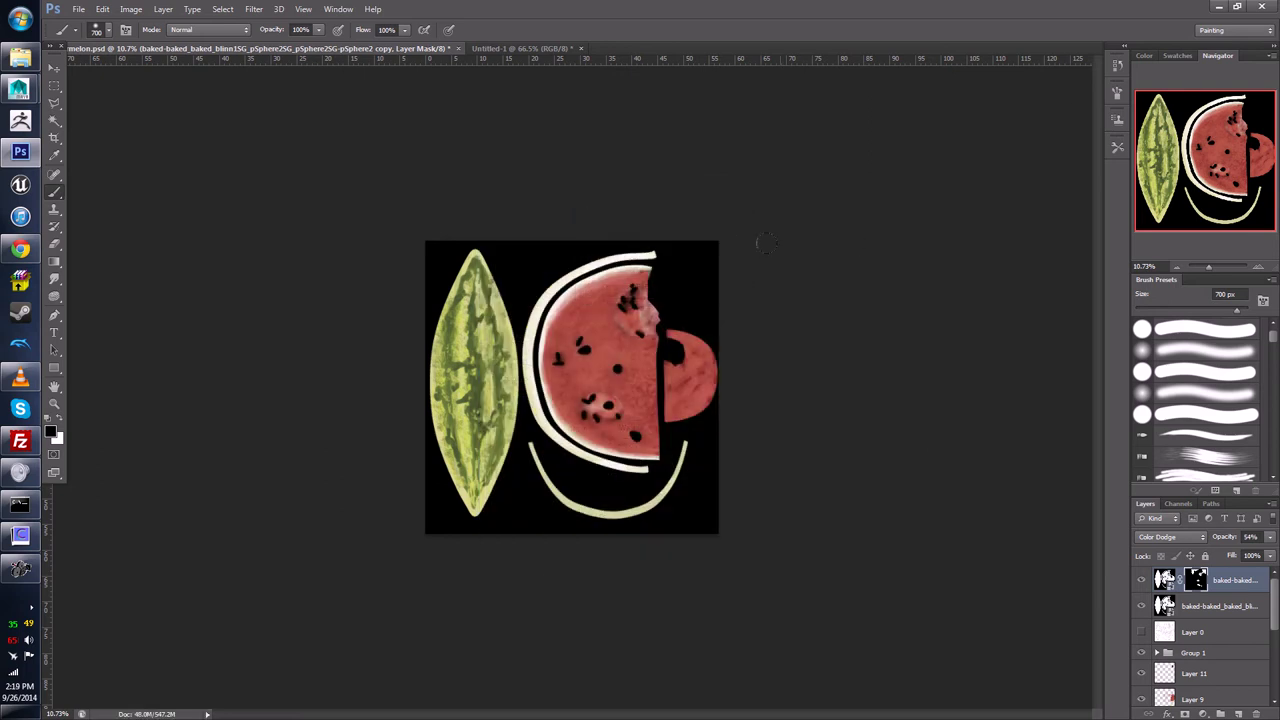
# Step: Select the original occlusion bake layer and hide the masked Color Dodge copy above it
pyautogui.click(1163, 604)
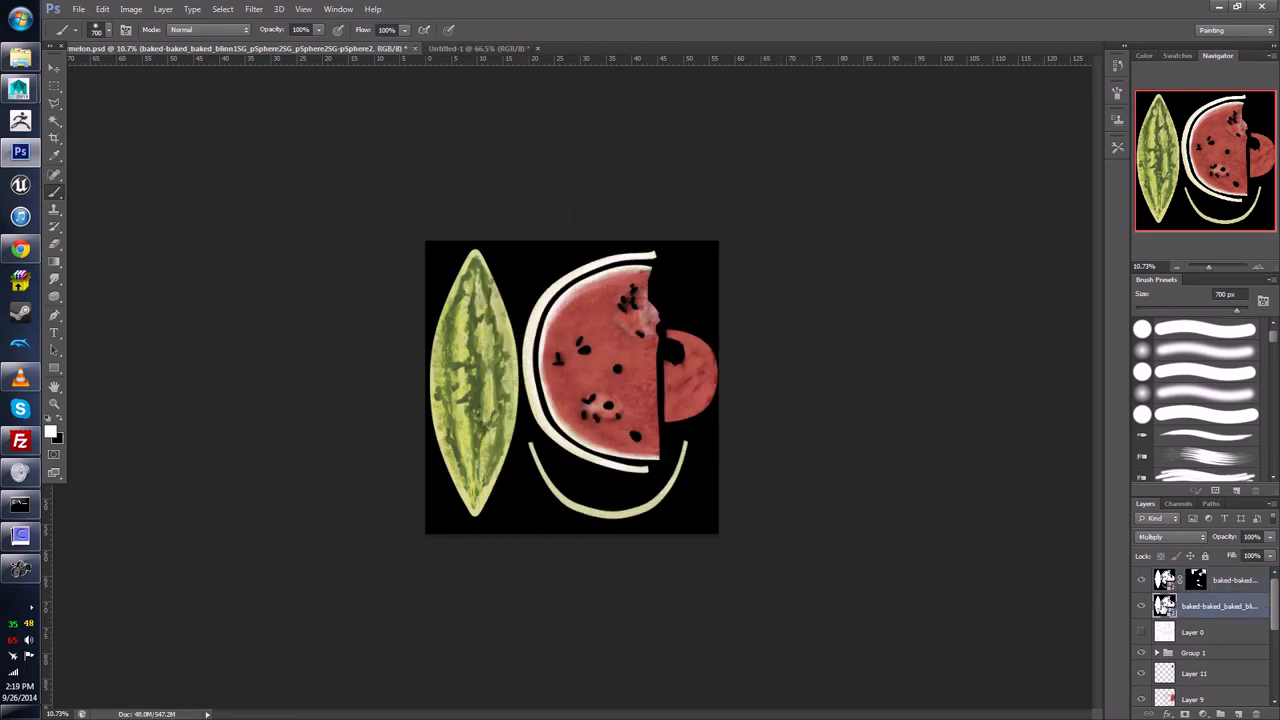
pyautogui.click(1141, 581)
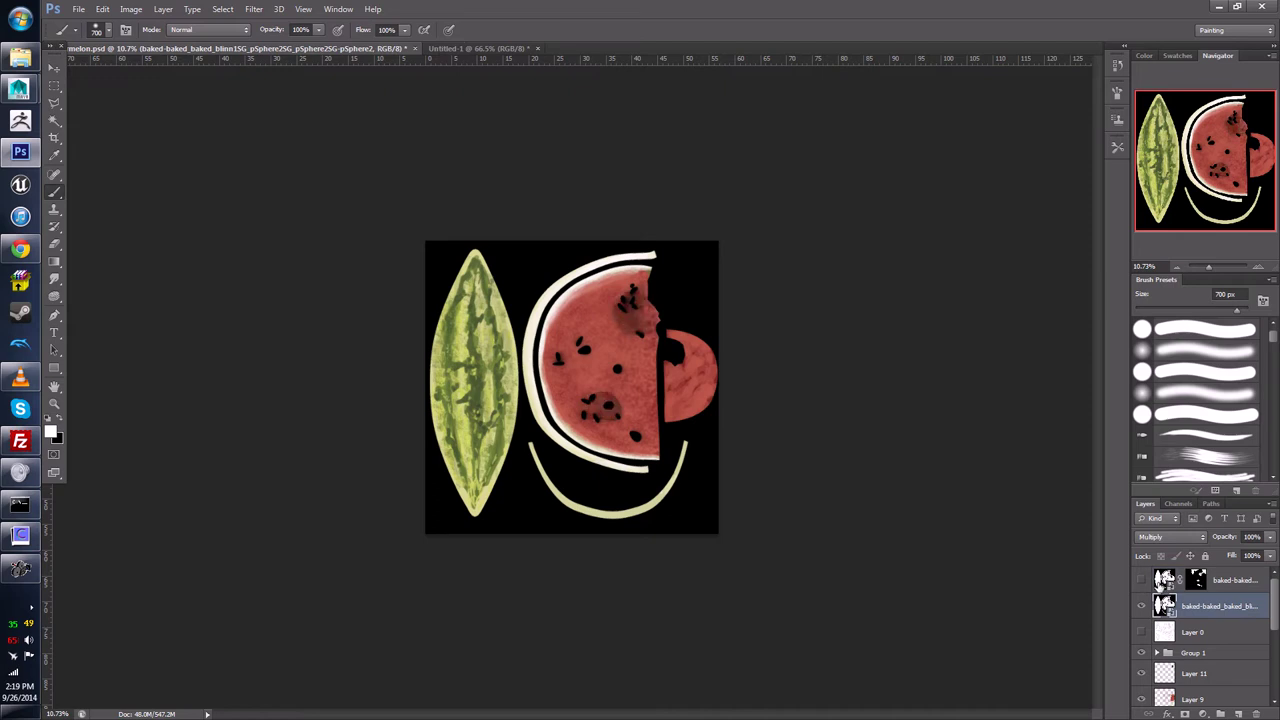
# Step: Set the occlusion bake layer's blend mode to Normal, then select and copy the entire canvas
pyautogui.click(1160, 537)
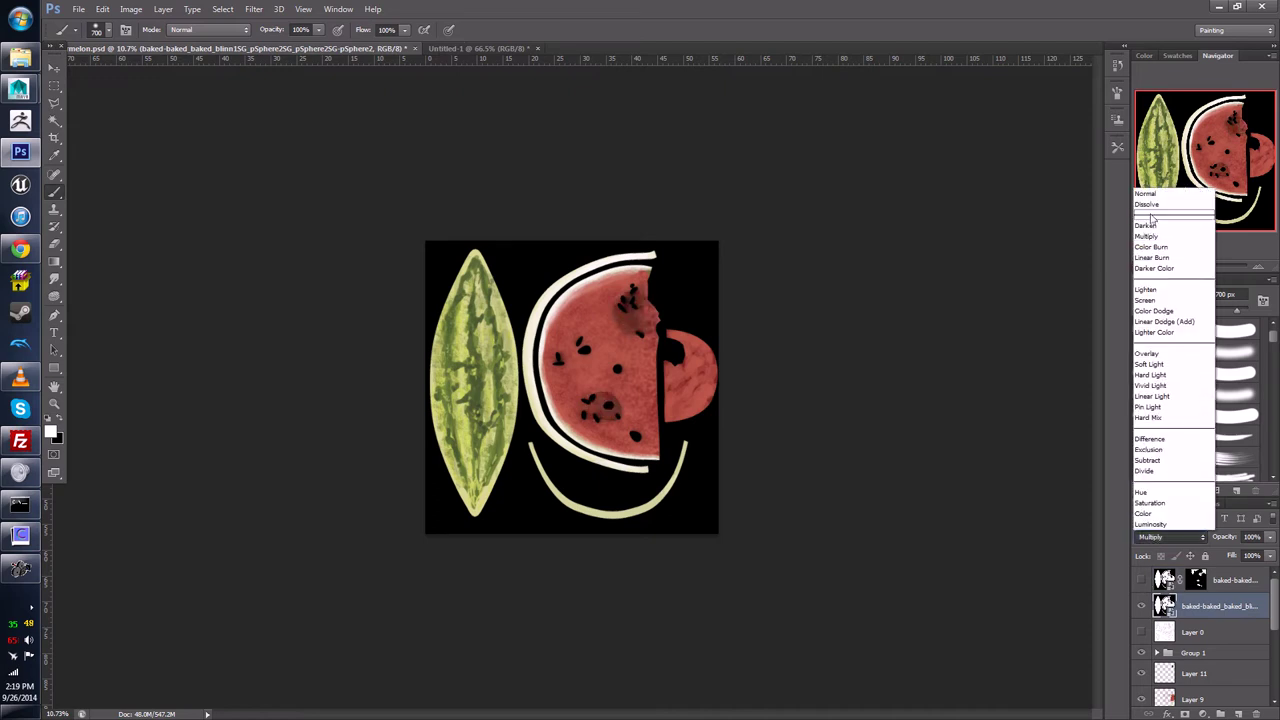
pyautogui.click(1160, 195)
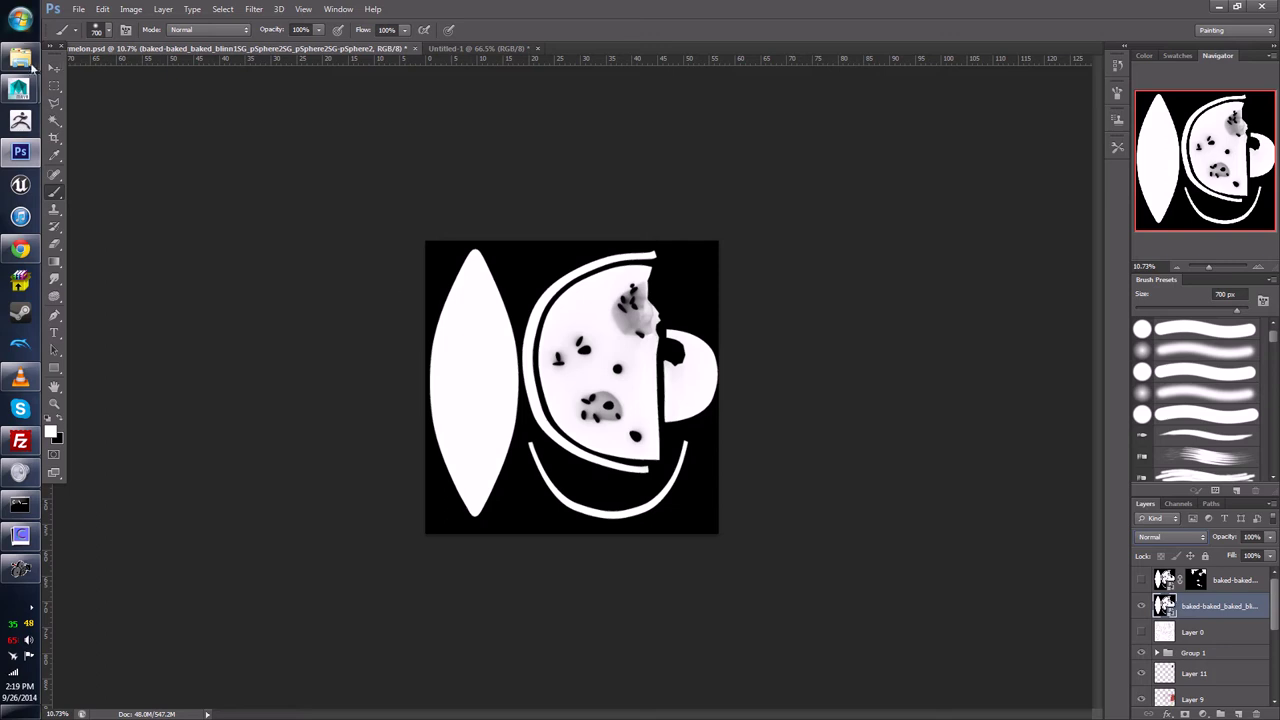
pyautogui.click(54, 87)
pyautogui.moveTo(385, 200); pyautogui.dragTo(945, 692)
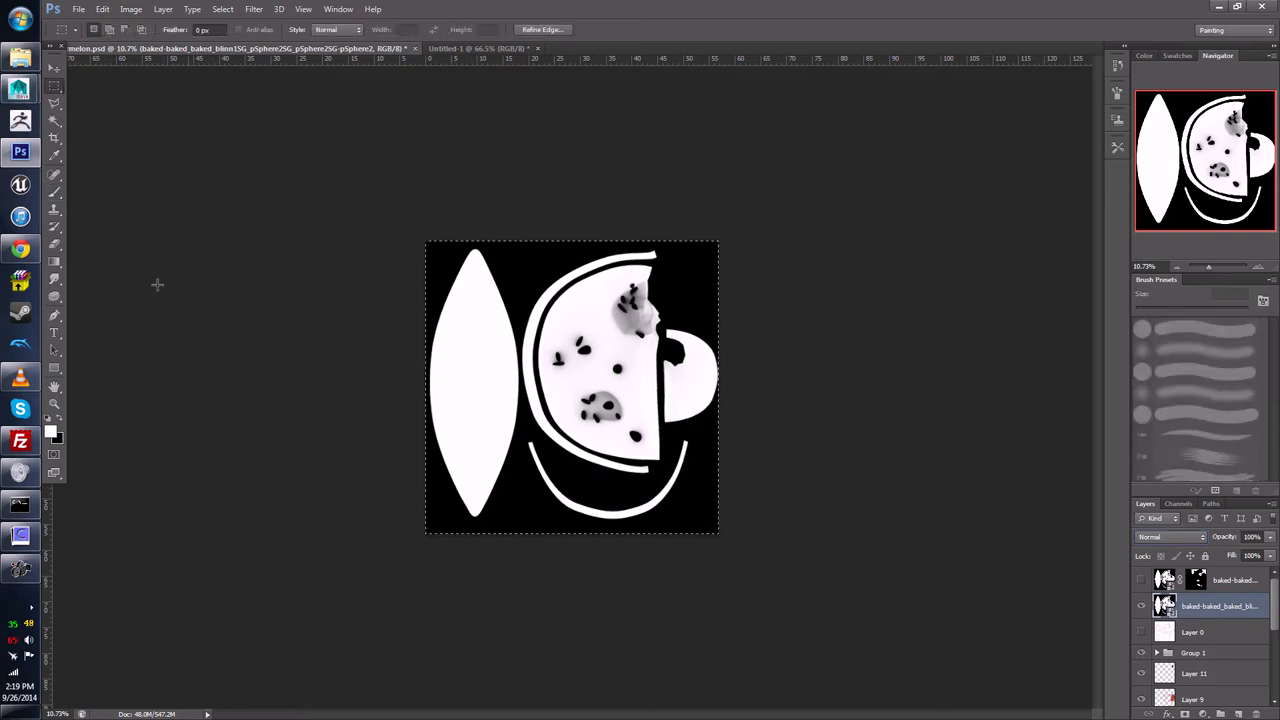
# Step: Switch to CrazyBump and load the copied occlusion bake as a heightmap from the clipboard
pyautogui.click(20, 535)
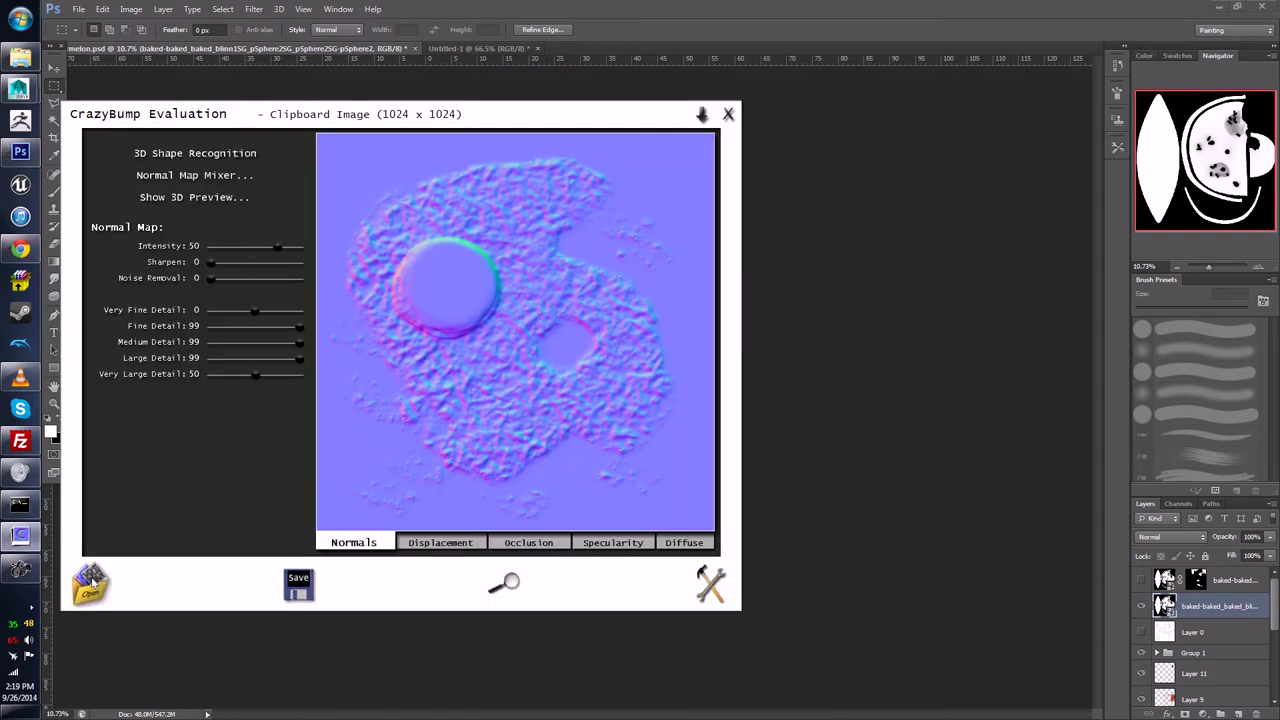
pyautogui.click(90, 584)
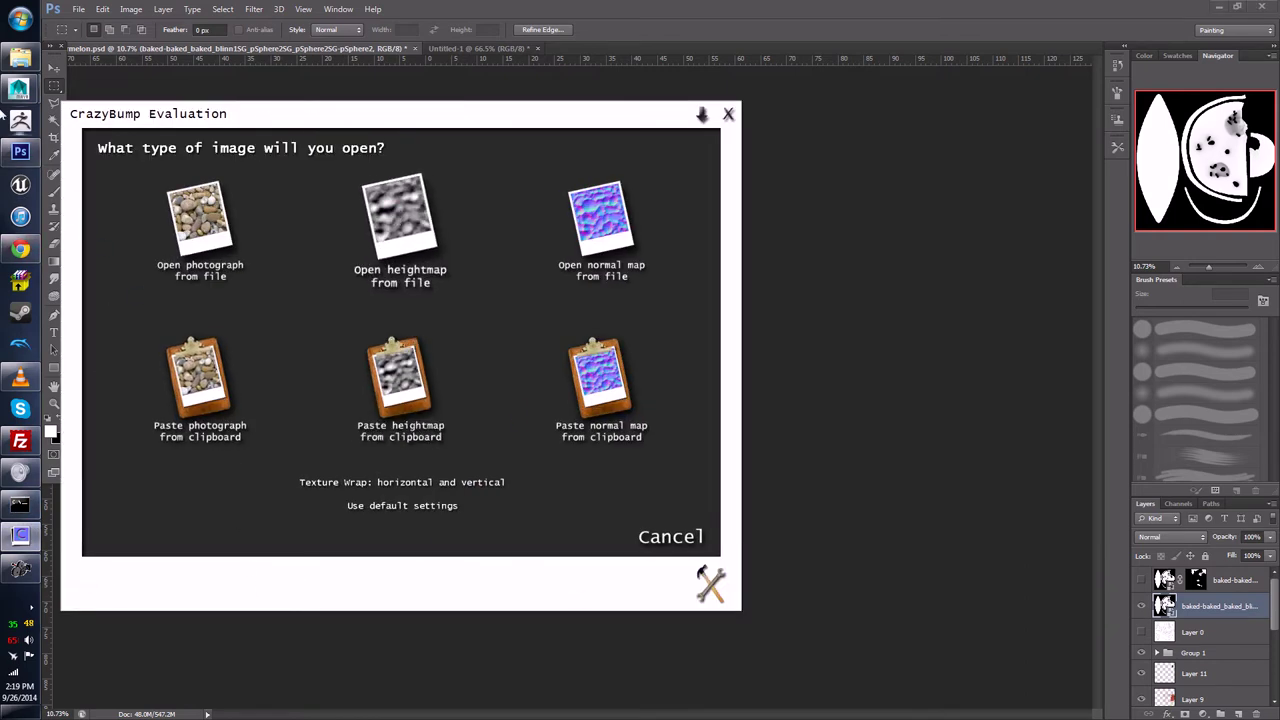
pyautogui.click(390, 250)
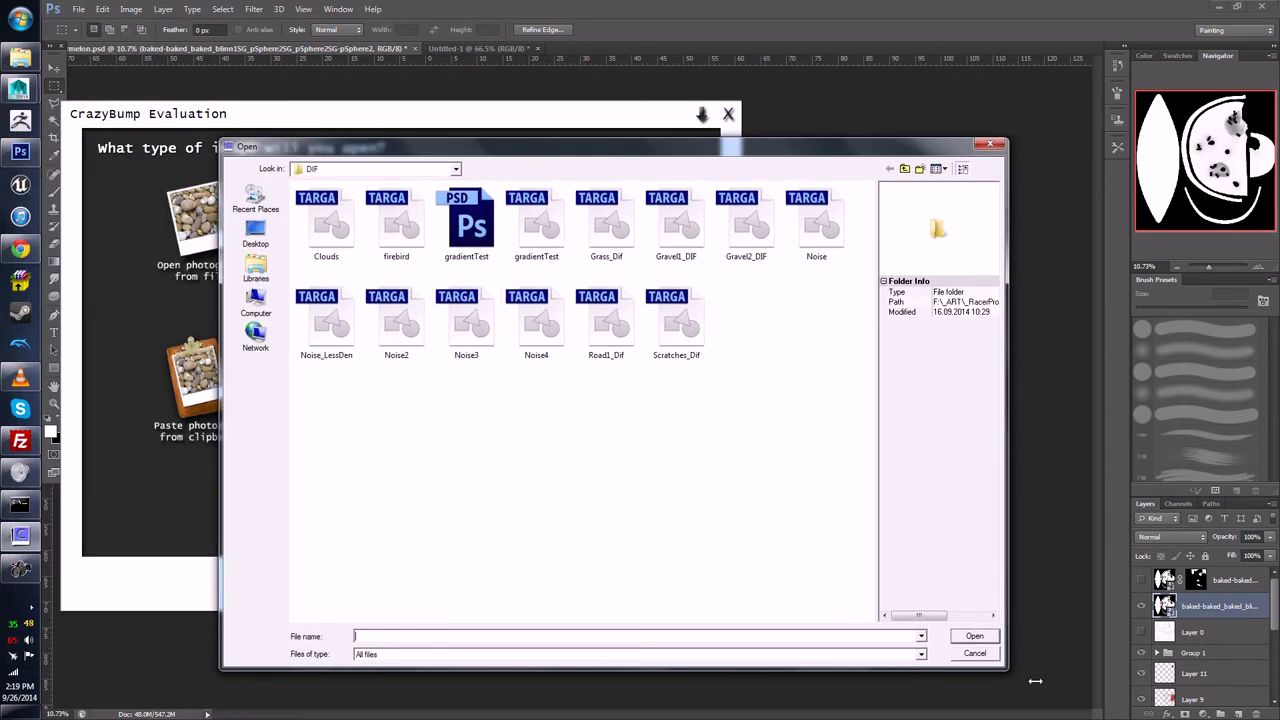
pyautogui.click(975, 653)
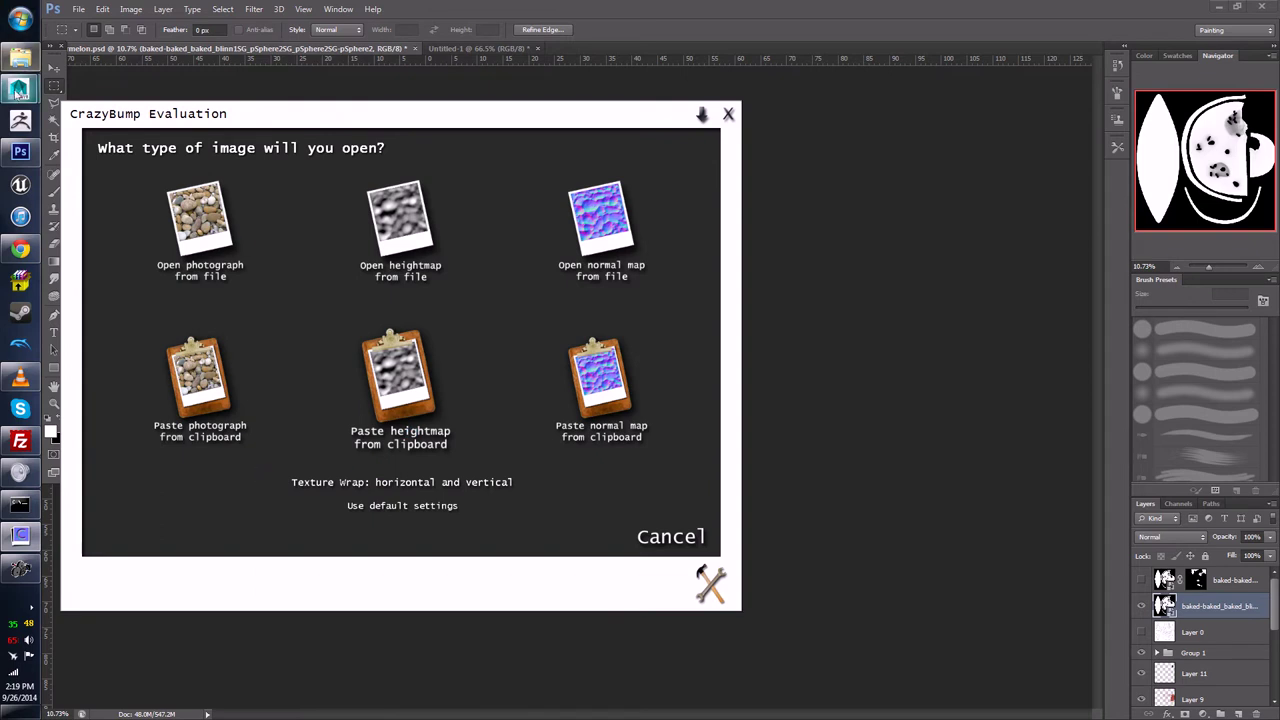
# Step: Switch to Maya and examine the textured watermelon slice's flesh, seed hollows and rind from several angles and distances
pyautogui.moveTo(20, 88)
pyautogui.click(84, 164)
pyautogui.scroll(6, 522, 384)
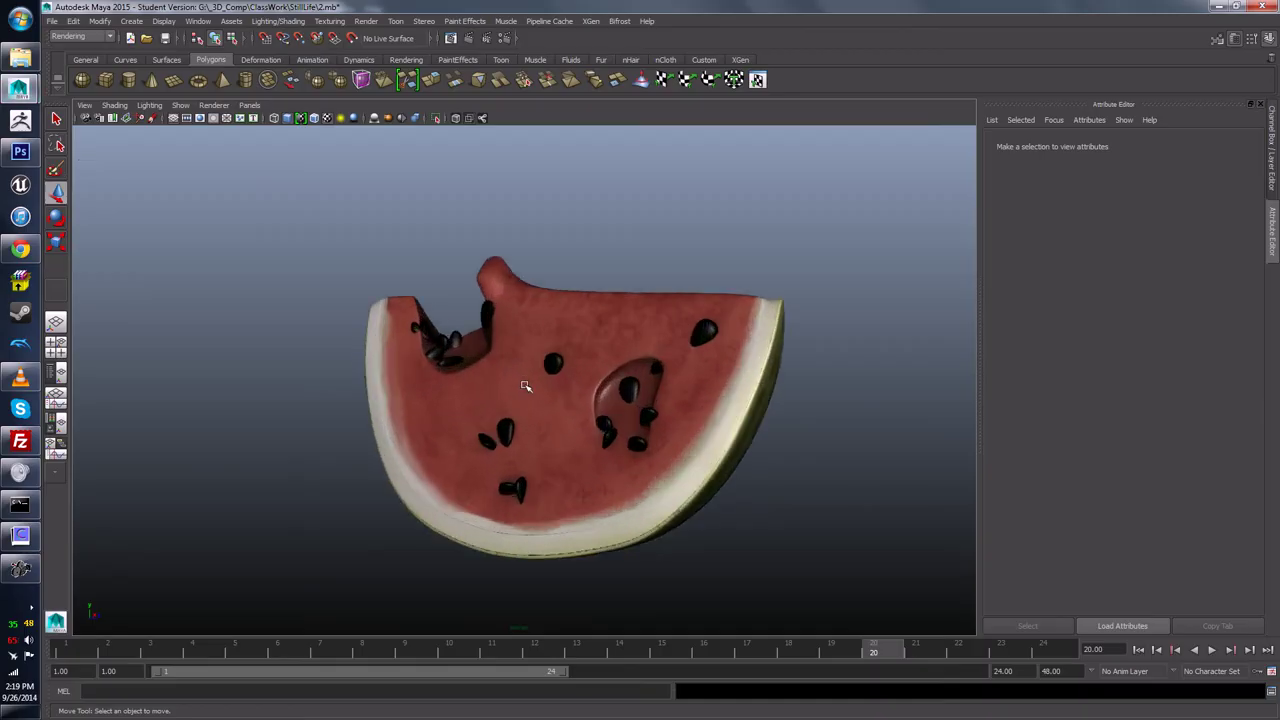
pyautogui.moveTo(526, 386)
pyautogui.keyDown('alt'); pyautogui.mouseDown()
pyautogui.moveTo(534, 404)
pyautogui.moveTo(512, 411)
pyautogui.moveTo(507, 397)
pyautogui.mouseUp(); pyautogui.keyUp('alt')
pyautogui.click(530, 406)
pyautogui.moveTo(507, 397); pyautogui.dragTo(525, 648, button='right')
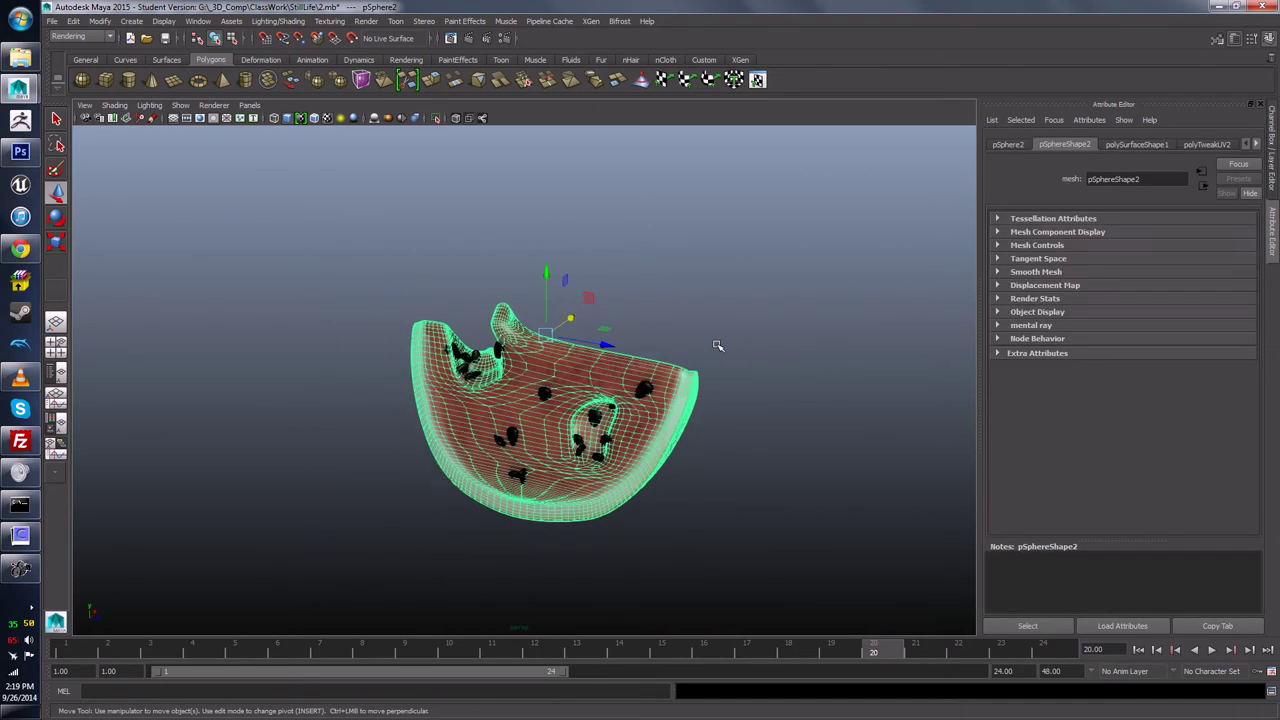
pyautogui.scroll(3, 714, 345)
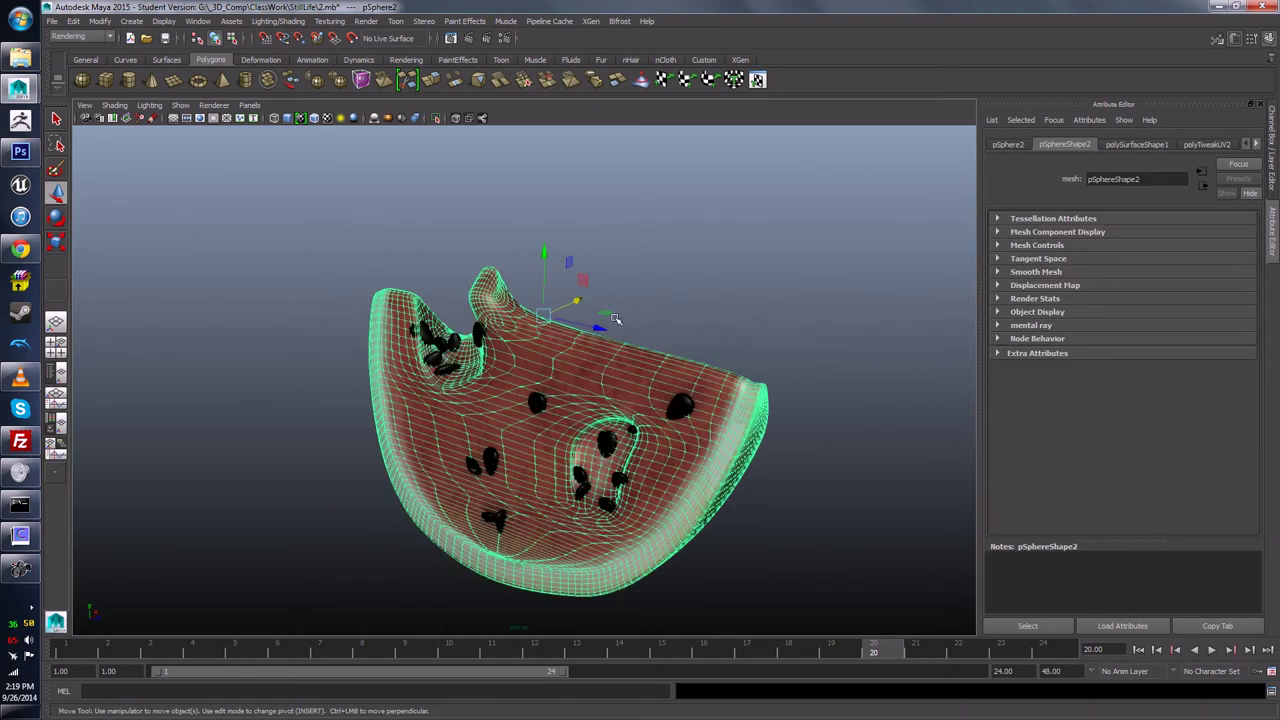
pyautogui.scroll(5, 582, 302)
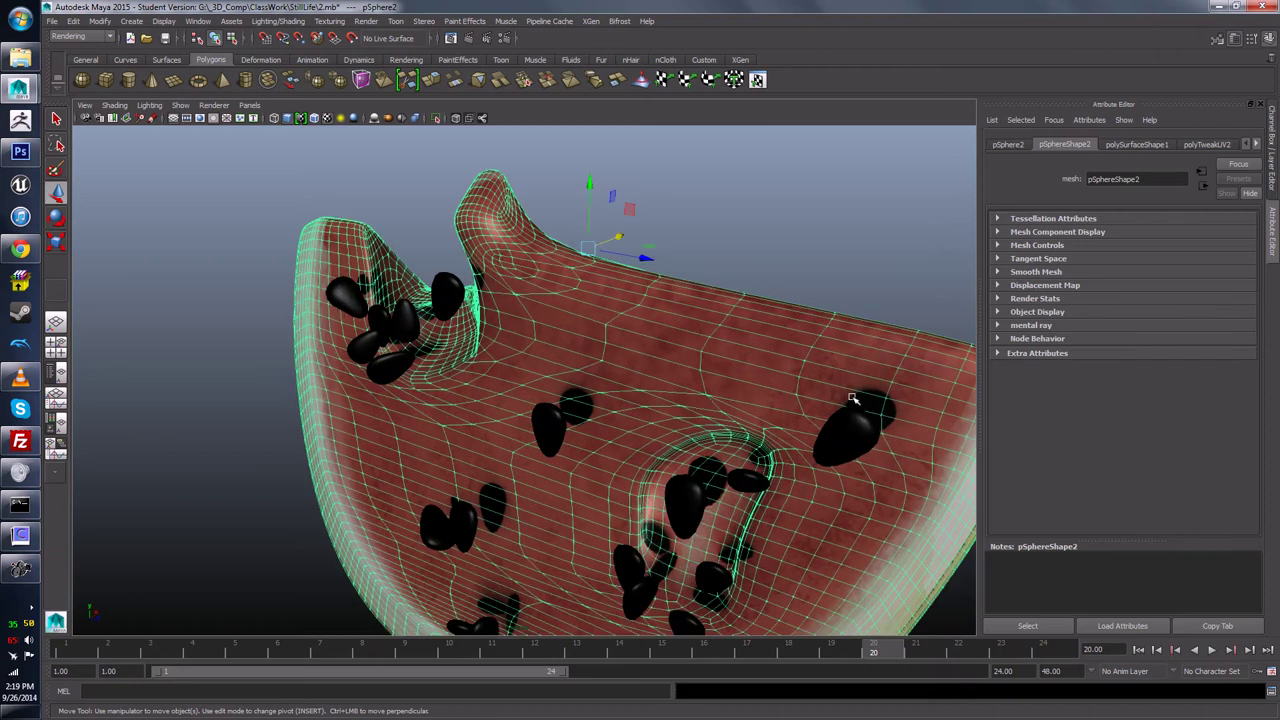
pyautogui.keyDown('alt'); pyautogui.moveTo(855, 395); pyautogui.dragTo(598, 376, button='middle'); pyautogui.keyUp('alt')
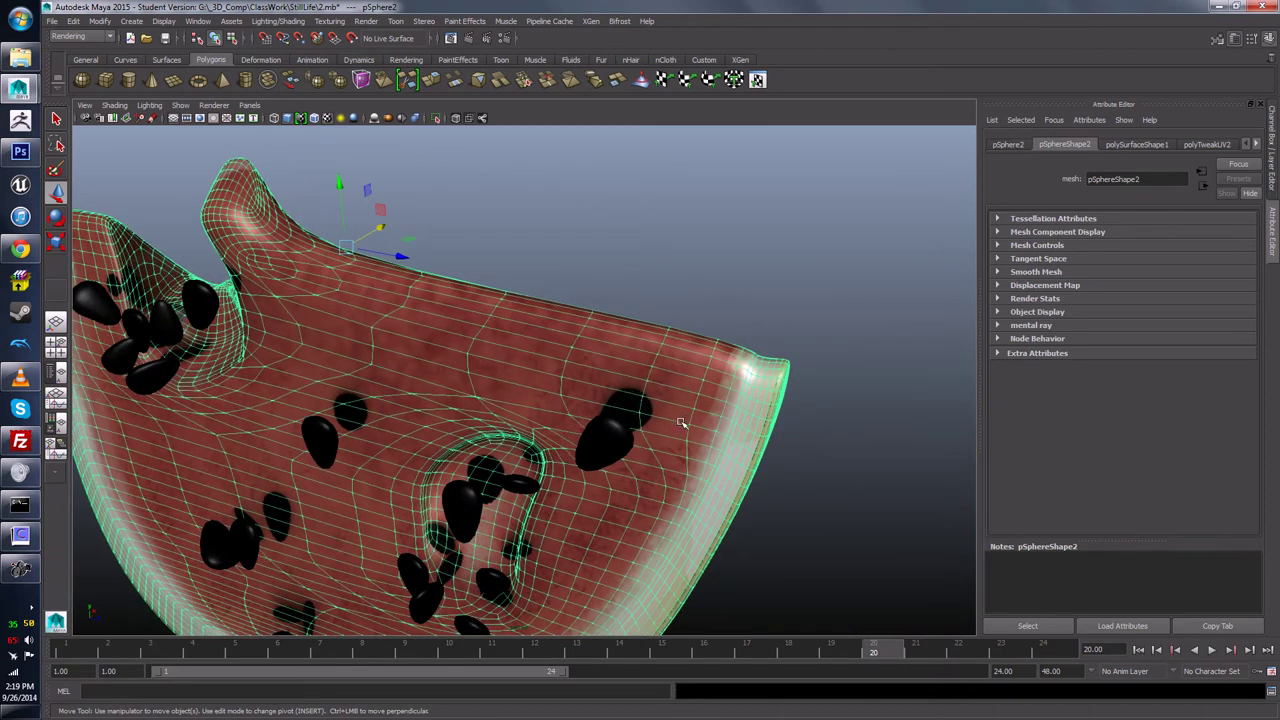
pyautogui.click(617, 297)
pyautogui.scroll(4, 635, 290)
pyautogui.scroll(-4, 640, 290)
pyautogui.scroll(-2, 708, 257)
pyautogui.keyDown('alt'); pyautogui.moveTo(708, 257); pyautogui.dragTo(555, 208); pyautogui.keyUp('alt')
pyautogui.scroll(2, 671, 292)
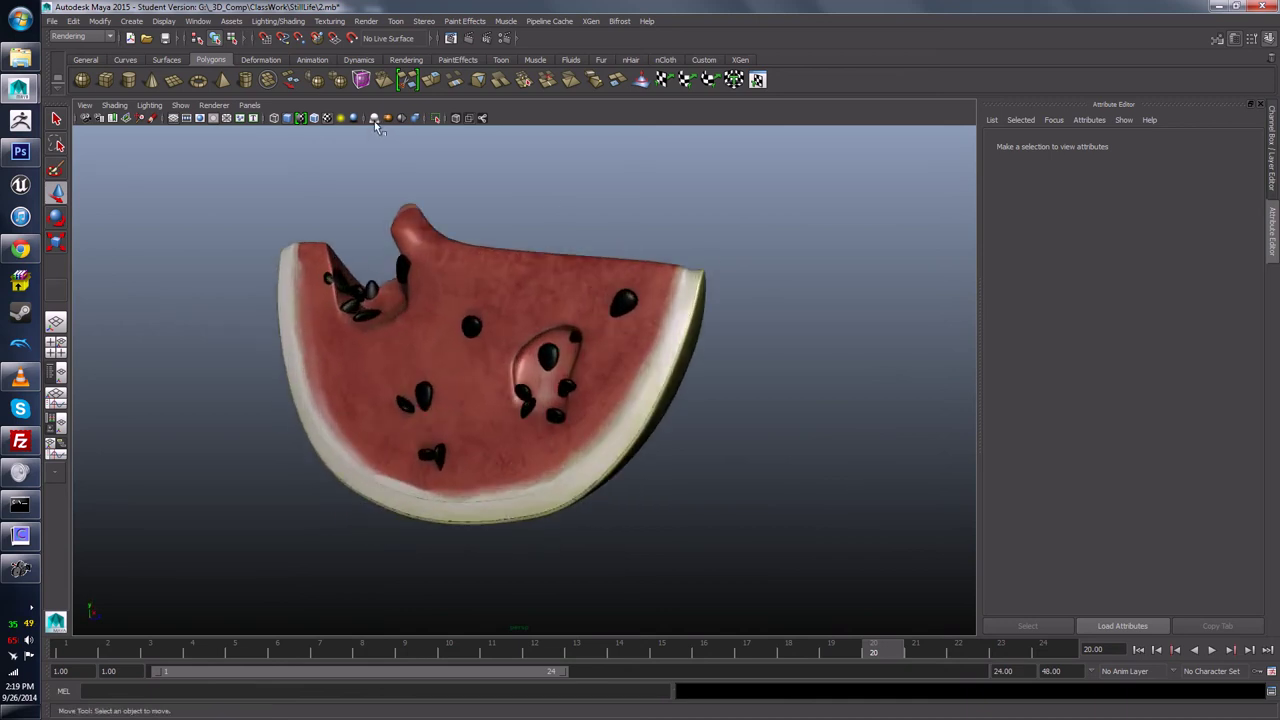
pyautogui.scroll(-4, 808, 182)
pyautogui.moveTo(808, 182)
pyautogui.keyDown('alt'); pyautogui.mouseDown()
pyautogui.moveTo(806, 207)
pyautogui.moveTo(808, 182)
pyautogui.mouseUp(); pyautogui.keyUp('alt')
pyautogui.click(1218, 8)
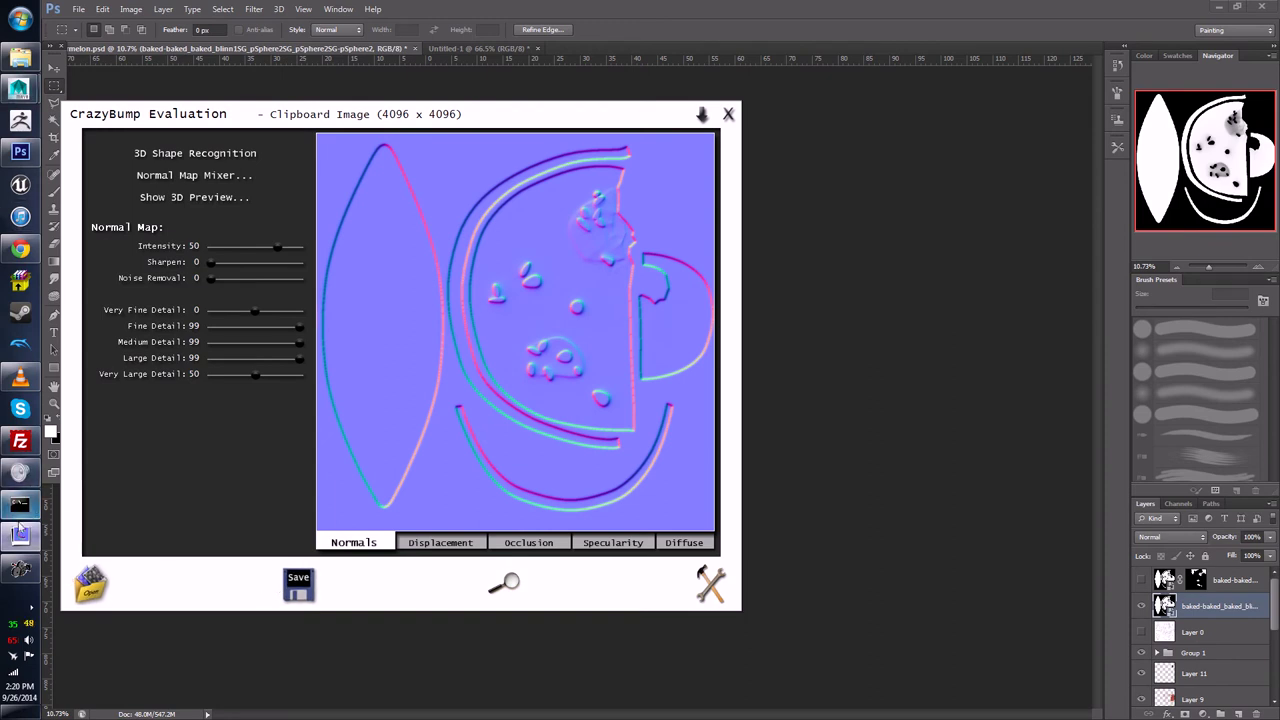
# Step: Close the FCheck bake image and run 3D Shape Recognition in CrazyBump, choosing one of the two proposed shapes
pyautogui.click(22, 575)
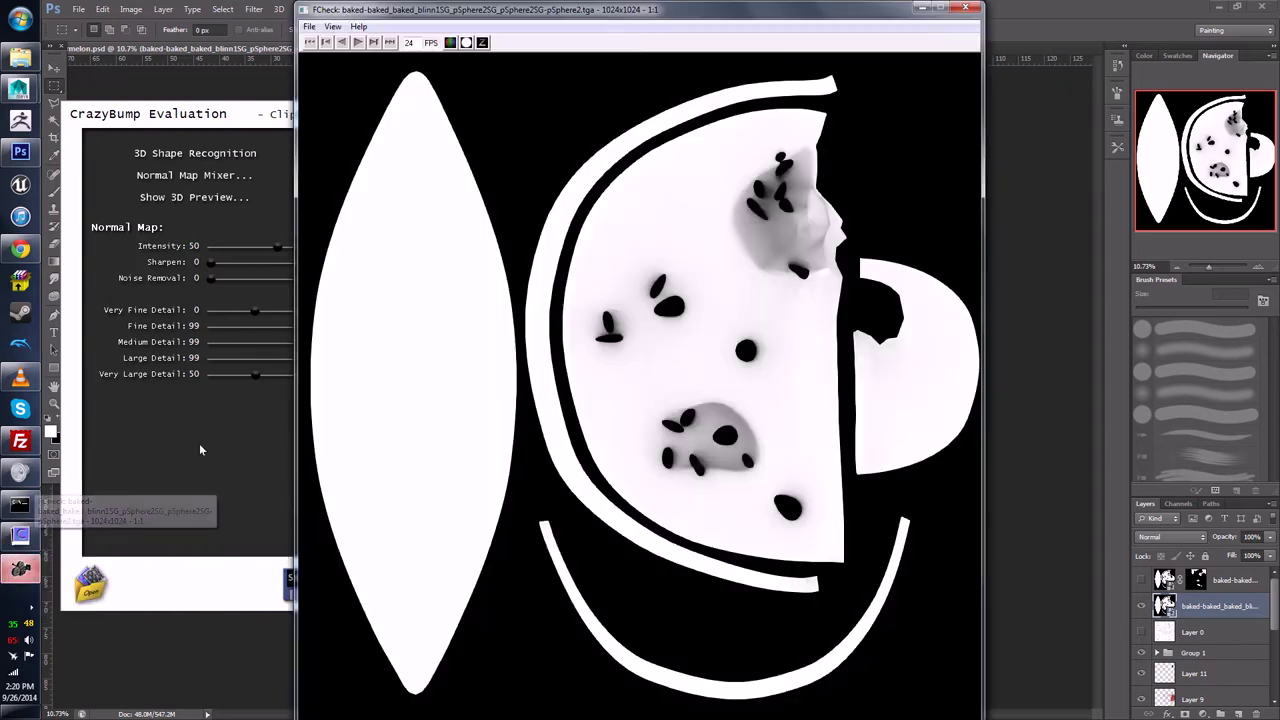
pyautogui.click(961, 7)
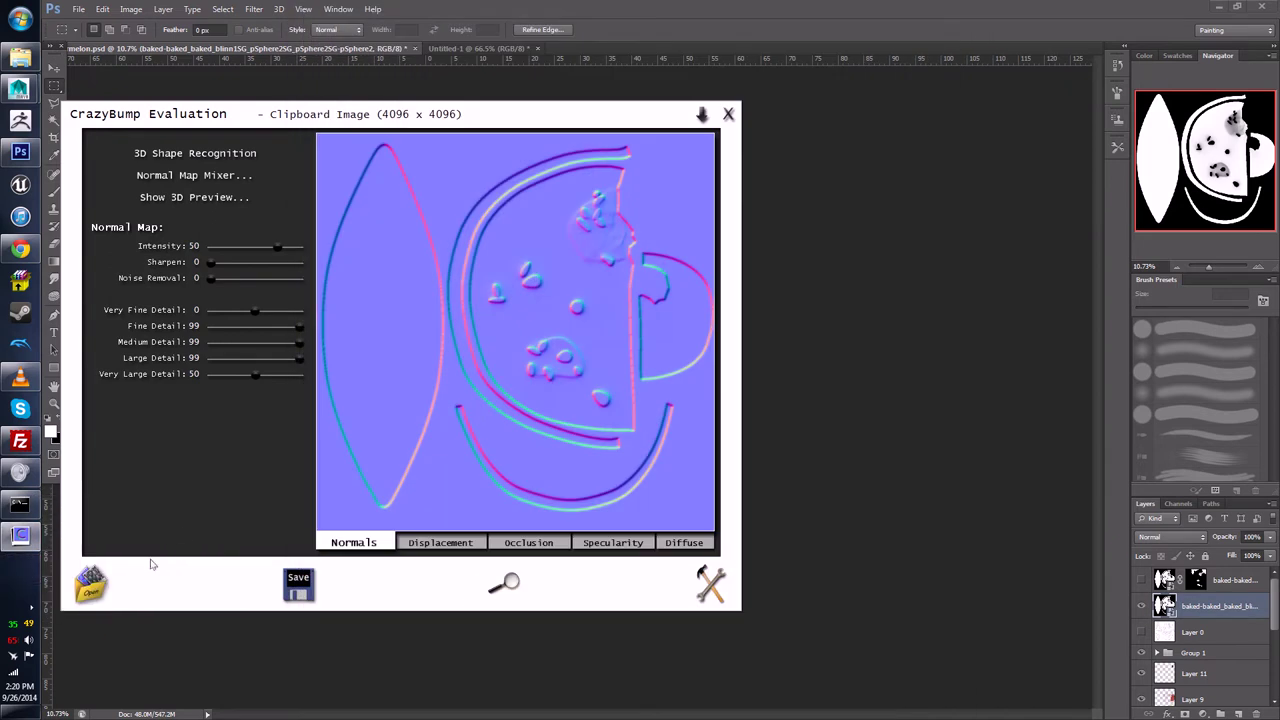
pyautogui.click(204, 157)
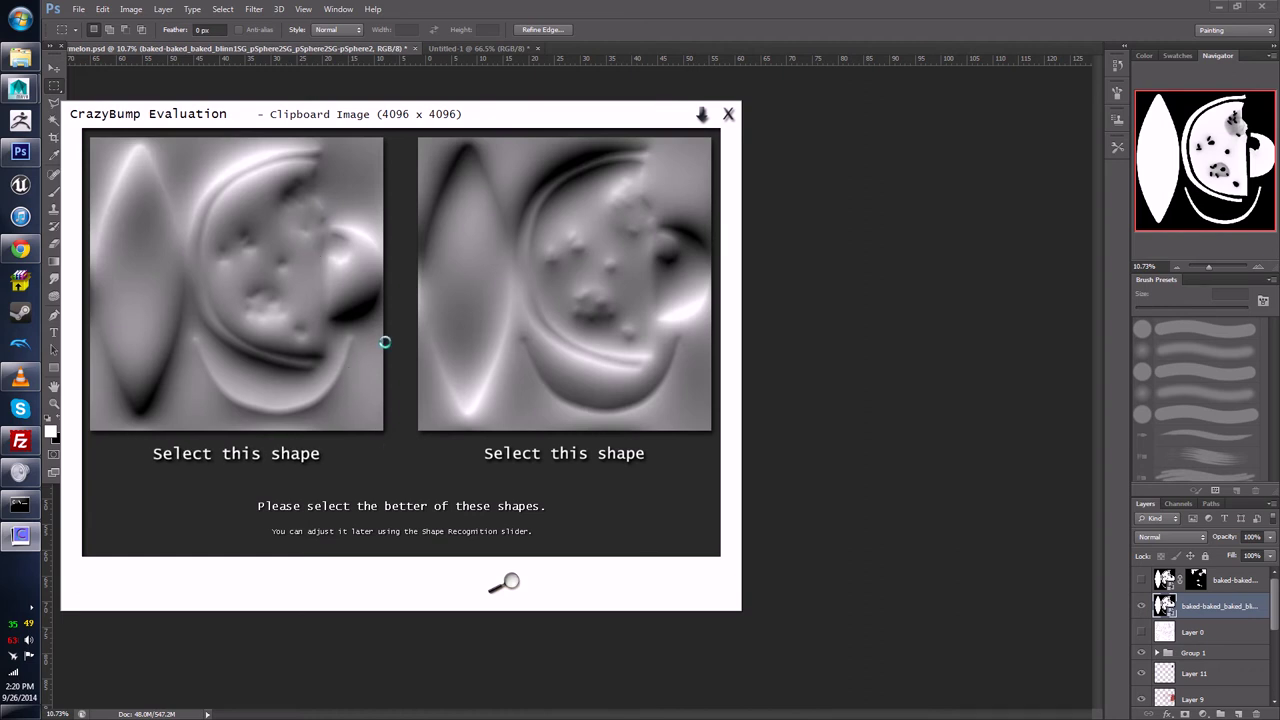
pyautogui.click(382, 341)
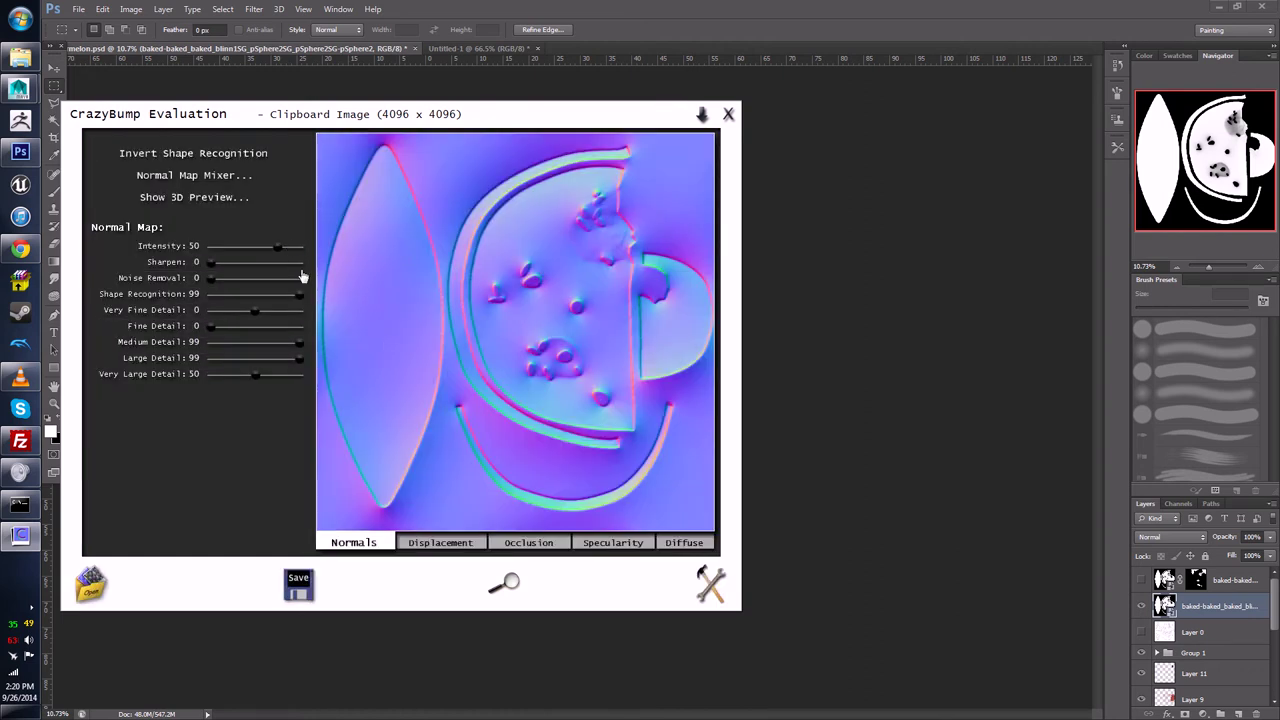
# Step: Open the 3D preview and adjust the normal map, with Very Large Detail at 99 and Shape Recognition at 99
pyautogui.click(215, 198)
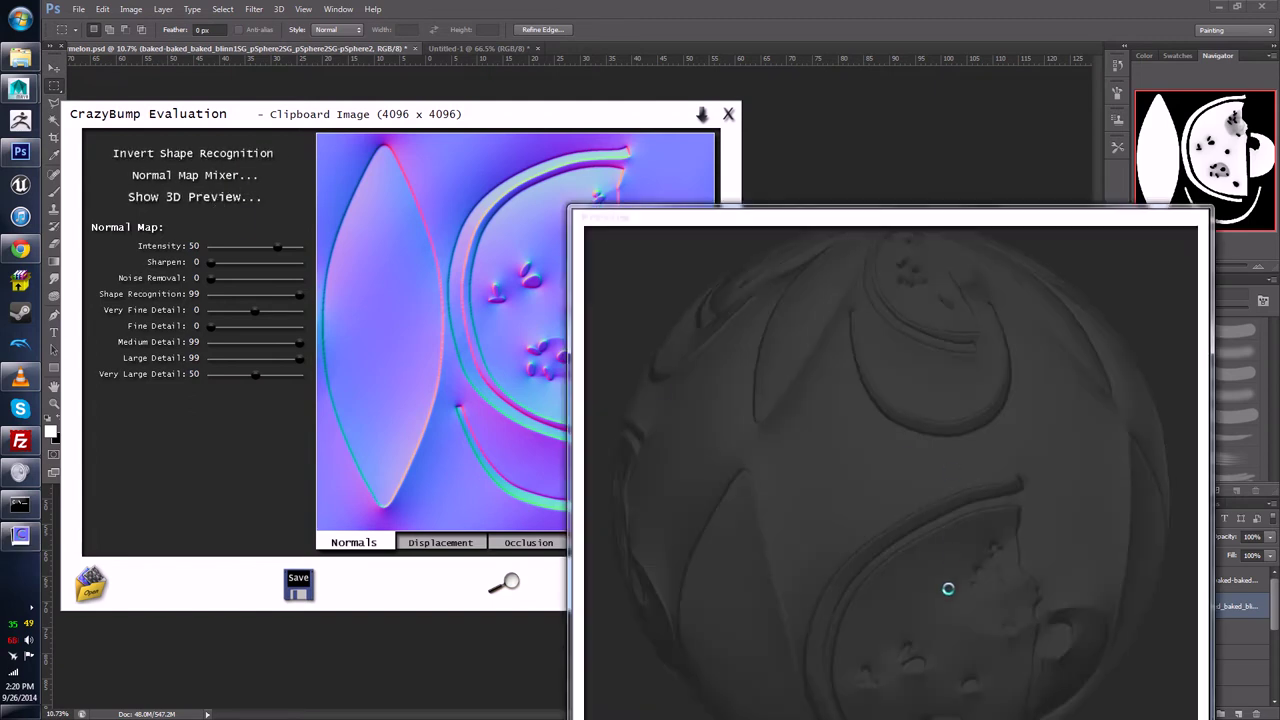
pyautogui.moveTo(909, 503); pyautogui.dragTo(903, 512)
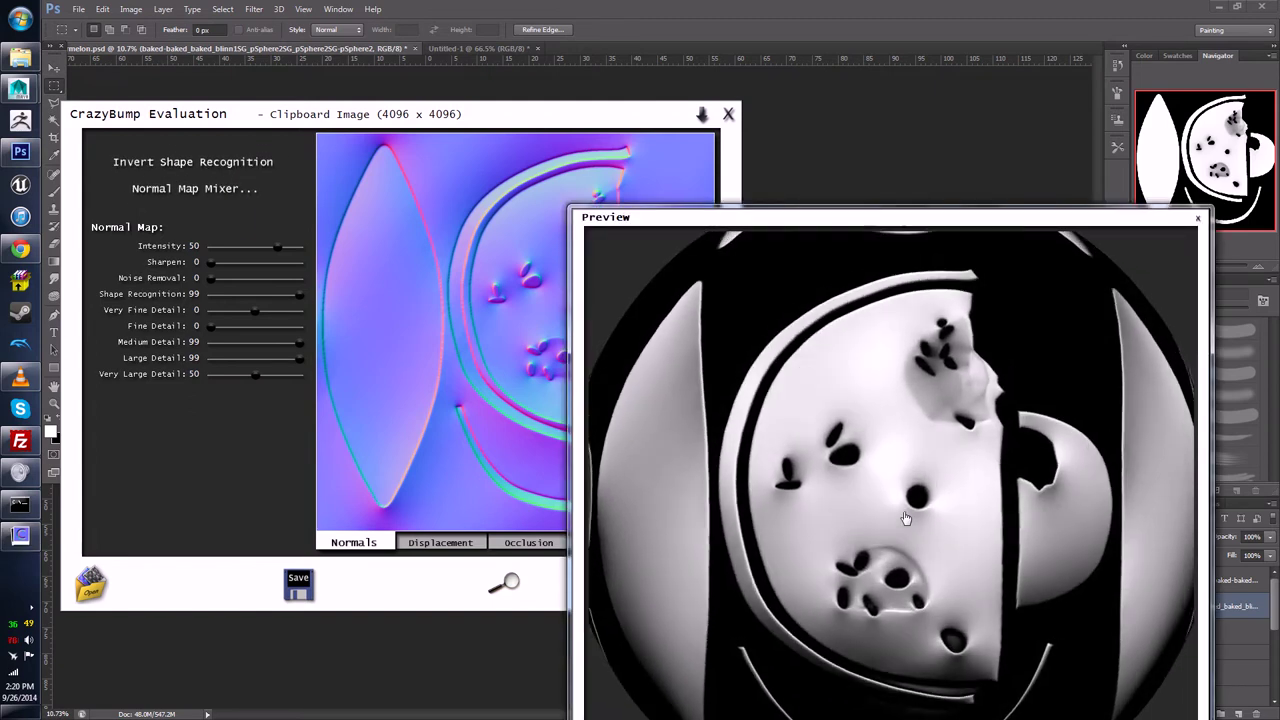
pyautogui.moveTo(752, 222); pyautogui.dragTo(872, 217)
pyautogui.moveTo(249, 379); pyautogui.dragTo(232, 378)
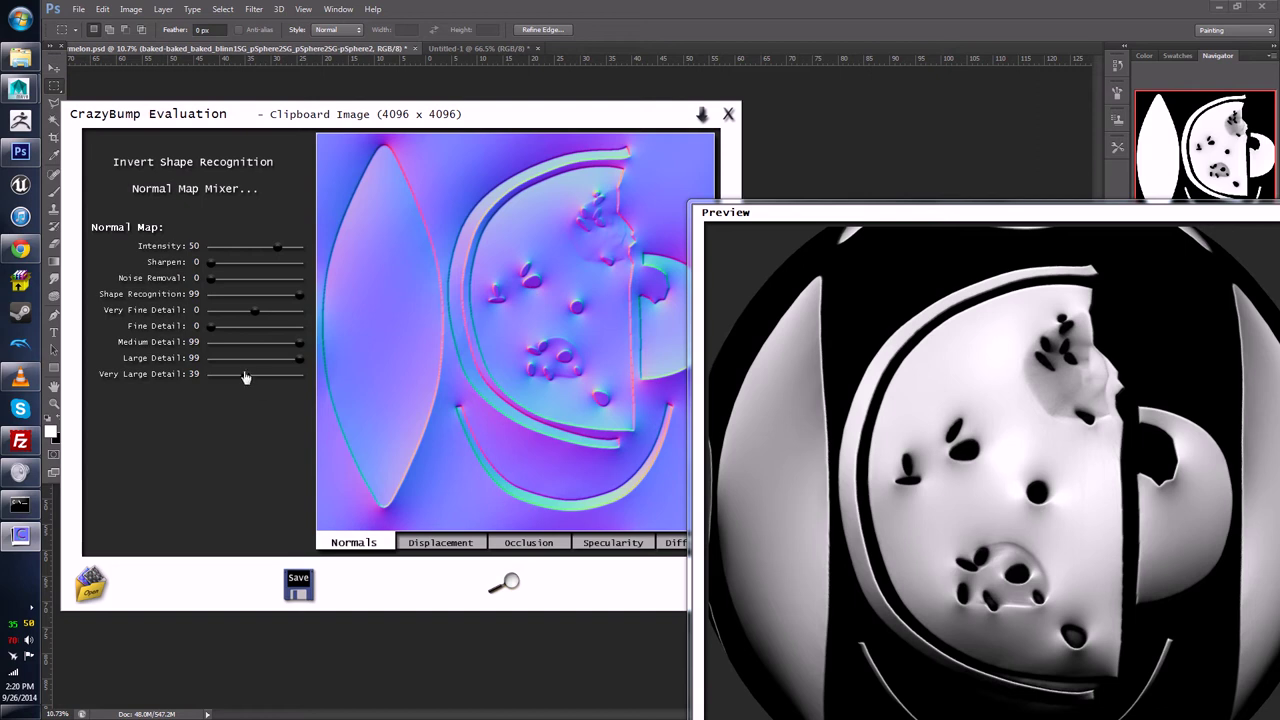
pyautogui.moveTo(246, 375); pyautogui.dragTo(370, 384)
pyautogui.moveTo(941, 503); pyautogui.dragTo(674, 558)
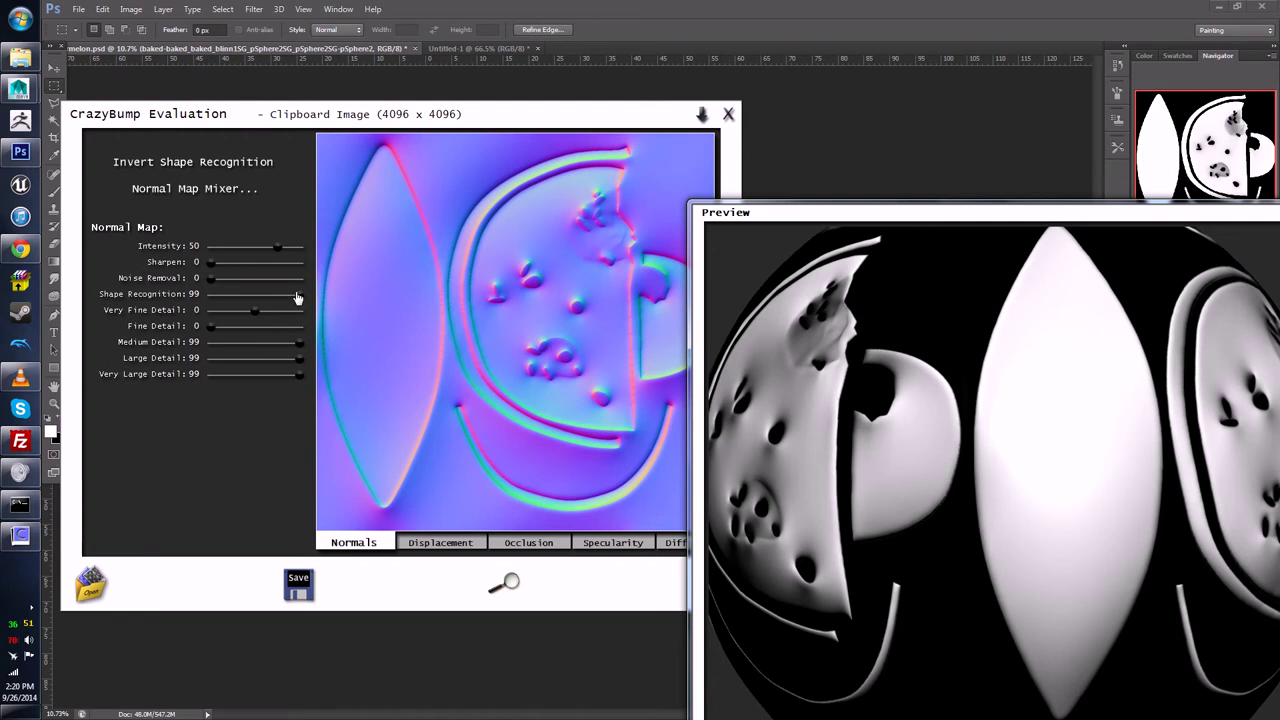
pyautogui.moveTo(297, 298); pyautogui.dragTo(132, 303)
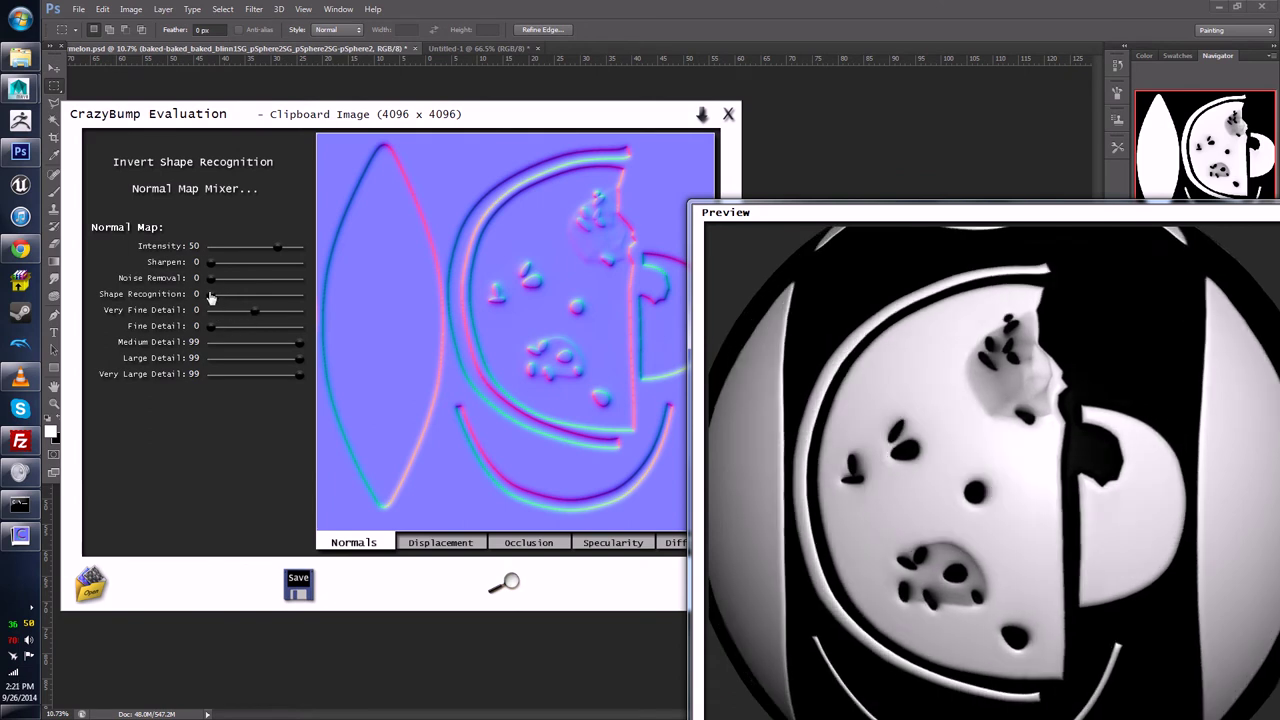
pyautogui.moveTo(211, 295); pyautogui.dragTo(357, 313)
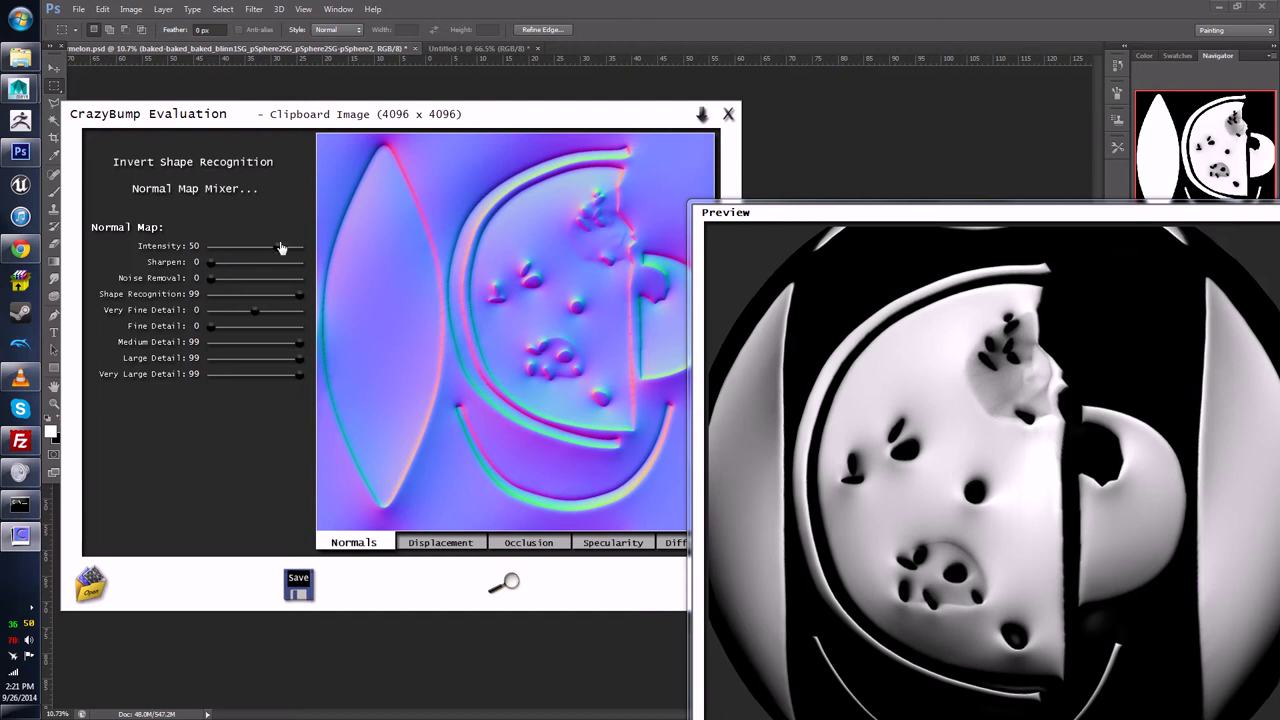
# Step: Set the normal map's Intensity to 42 and copy the normals to the clipboard
pyautogui.moveTo(281, 247); pyautogui.dragTo(331, 263)
pyautogui.moveTo(965, 480); pyautogui.dragTo(965, 300)
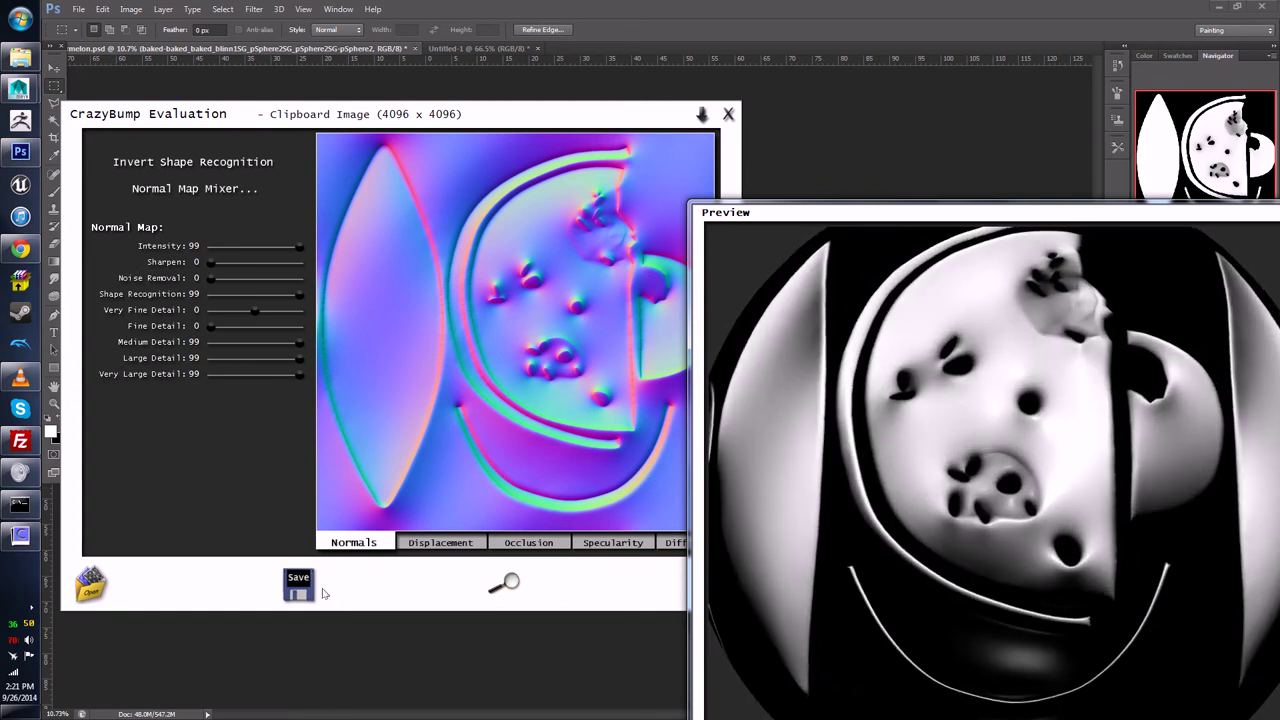
pyautogui.moveTo(302, 248); pyautogui.dragTo(277, 253)
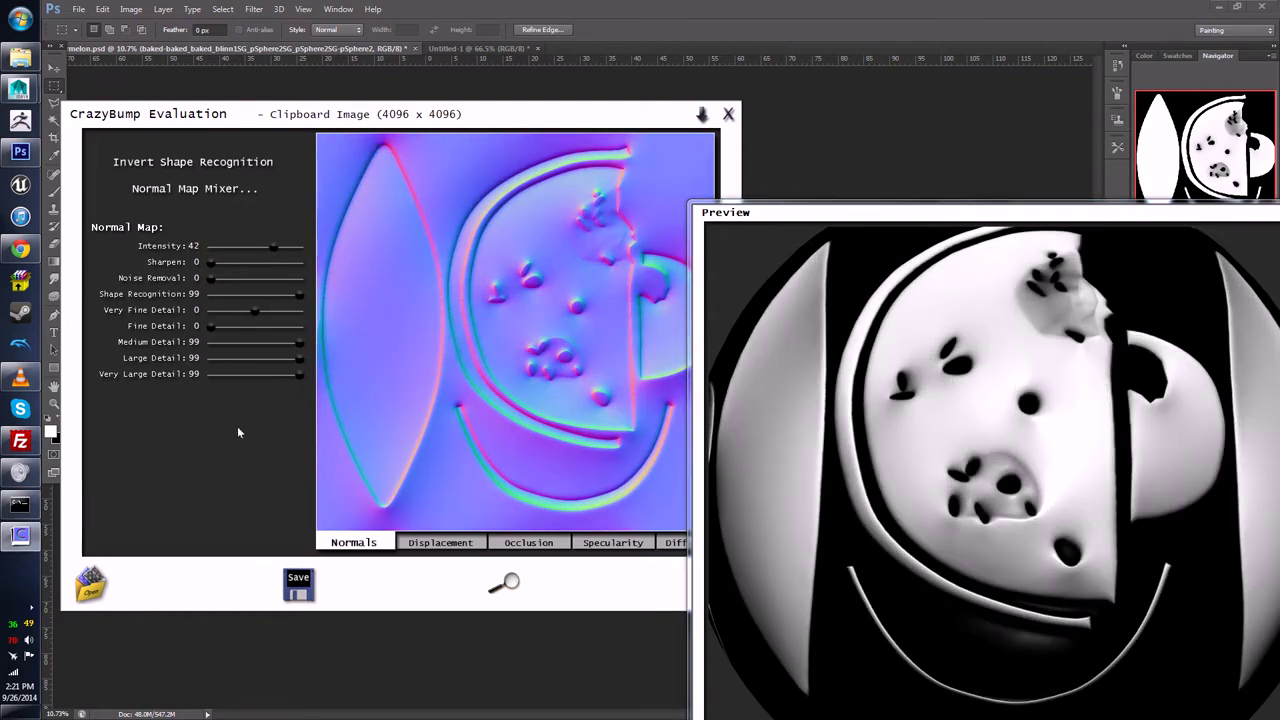
pyautogui.click(295, 586)
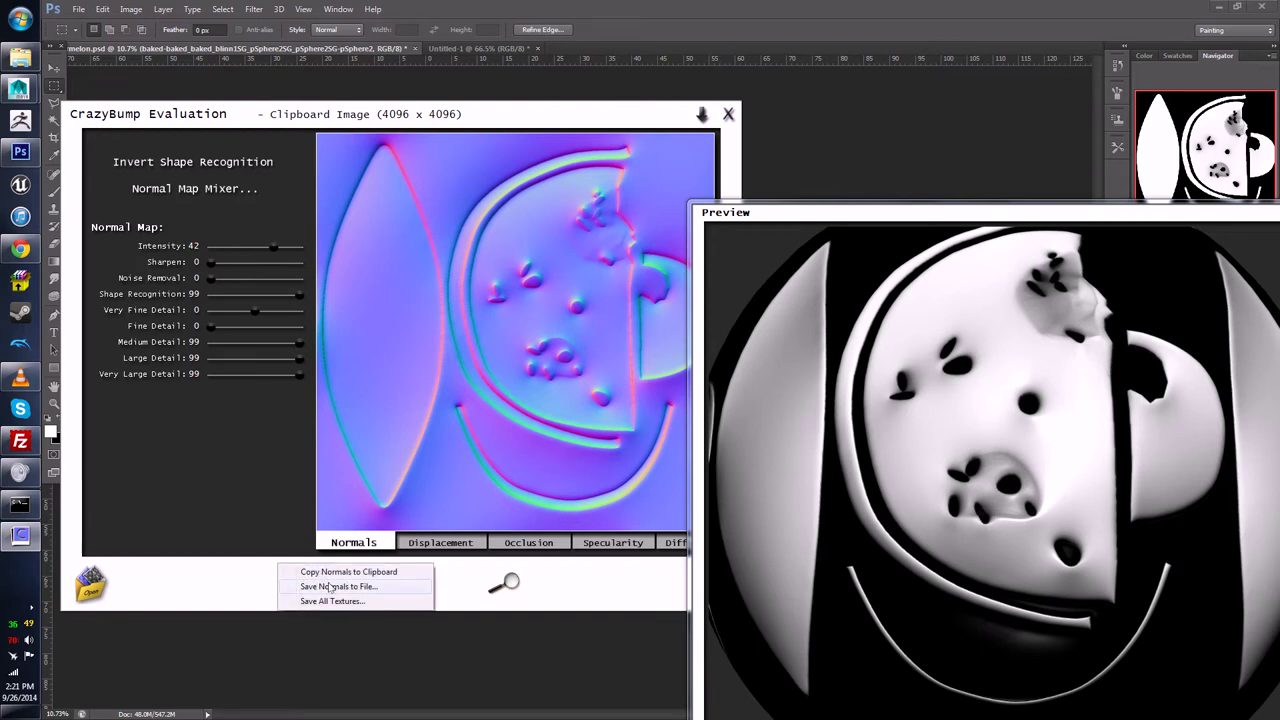
pyautogui.click(336, 573)
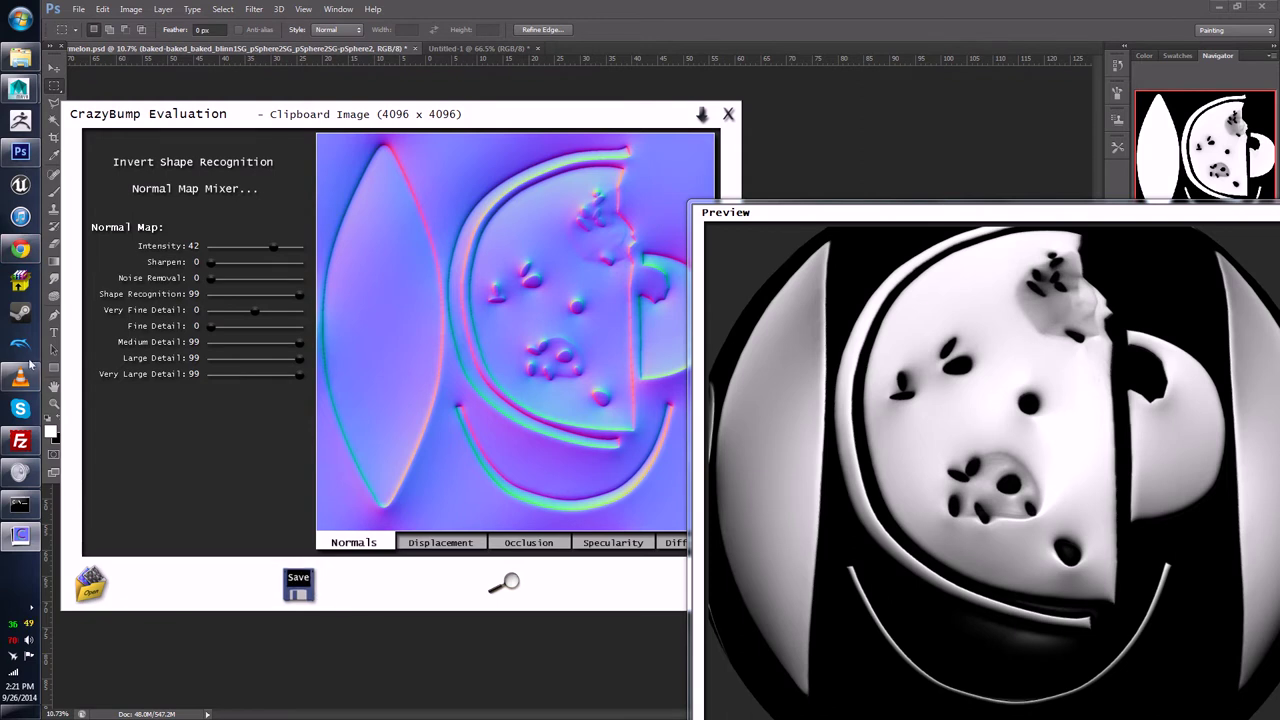
# Step: Switch to Photoshop and put the occlusion bake layer and its masked Color Dodge copy into a new group
pyautogui.click(20, 153)
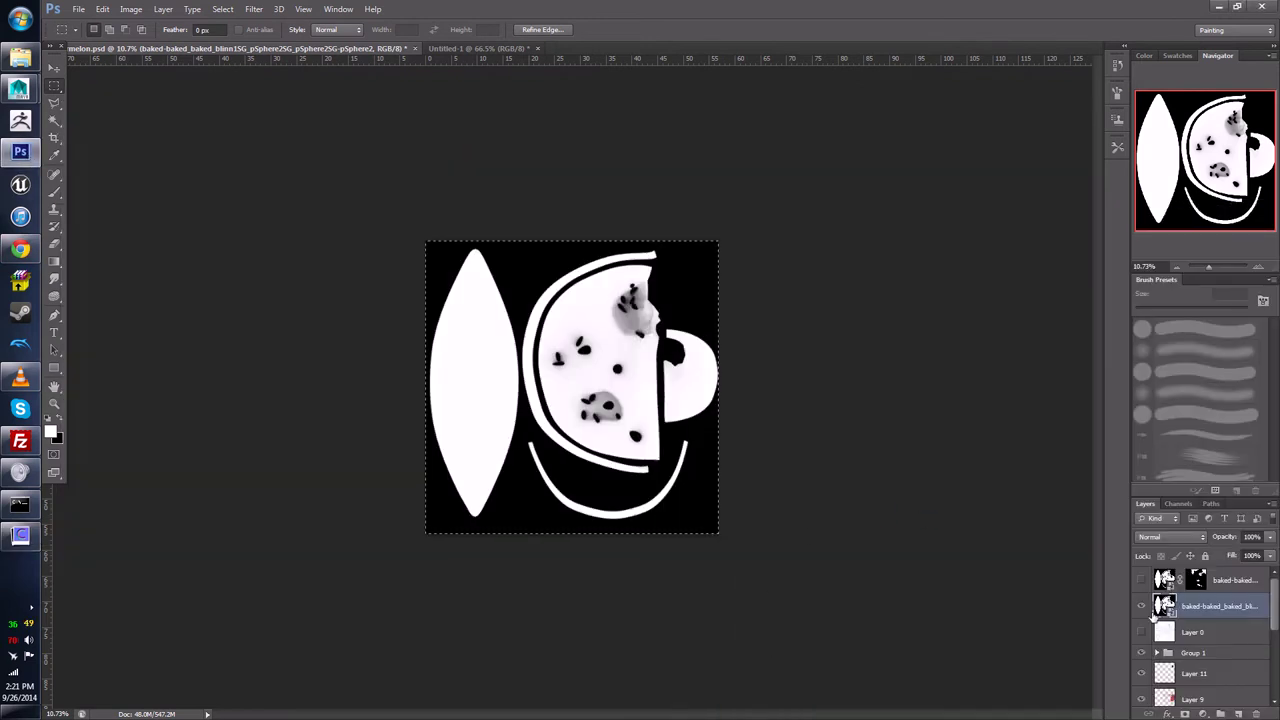
pyautogui.keyDown('ctrl'); pyautogui.click(1164, 605); pyautogui.keyUp('ctrl')
pyautogui.click(1220, 714)
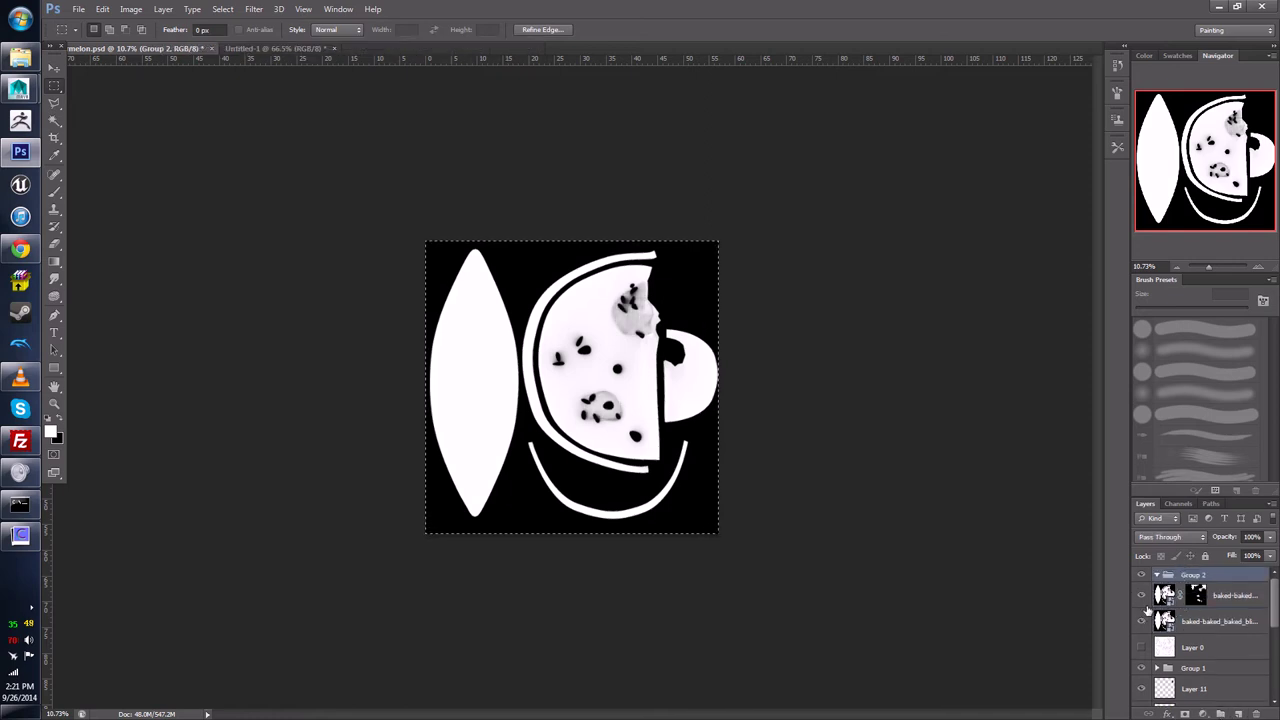
pyautogui.click(1165, 598)
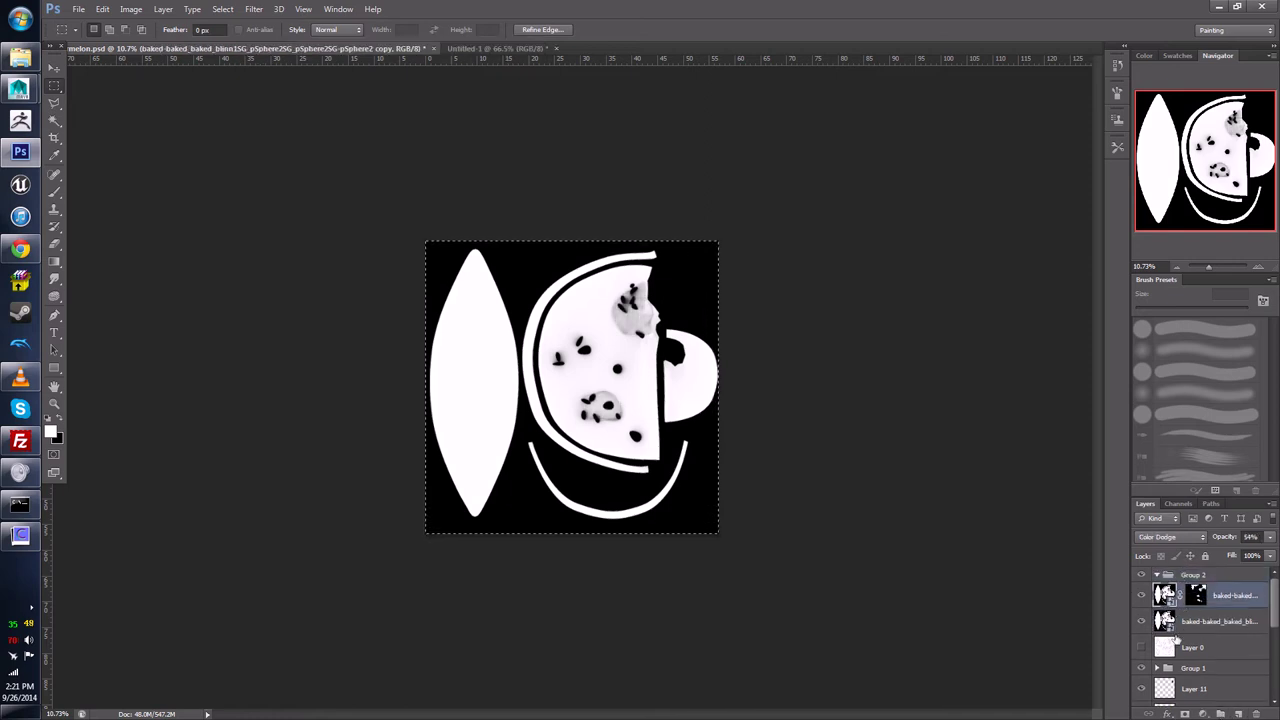
pyautogui.scroll(-7, 1177, 643)
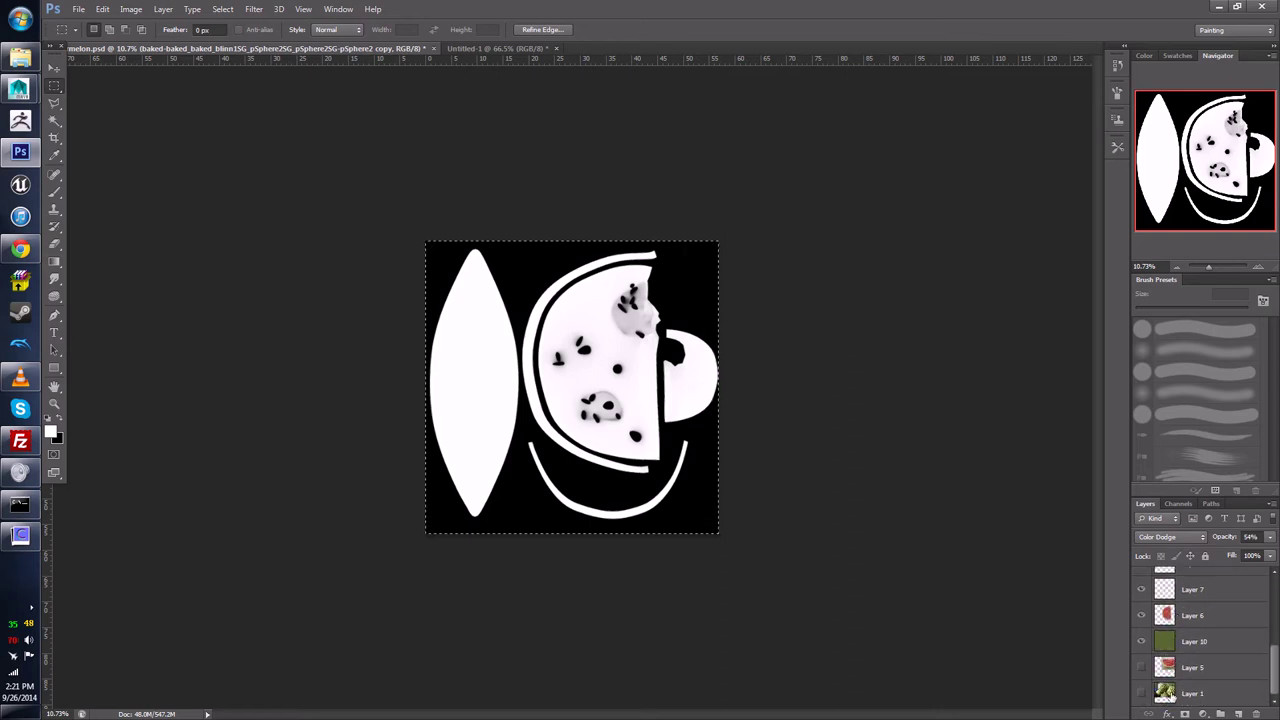
pyautogui.keyDown('shift'); pyautogui.click(1167, 693); pyautogui.keyUp('shift')
pyautogui.scroll(5, 1180, 650)
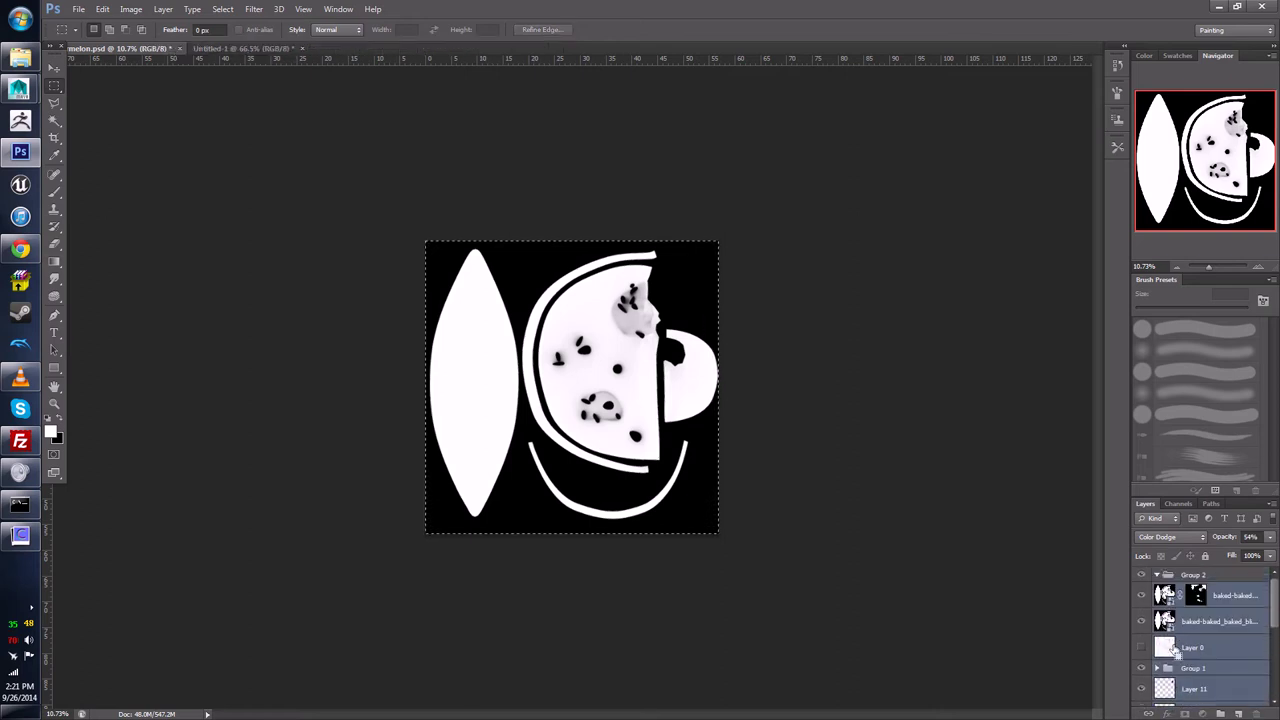
# Step: Move Group 1 and all the painted layers beneath it into Group 2, leaving Layer 0 out
pyautogui.click(1200, 650)
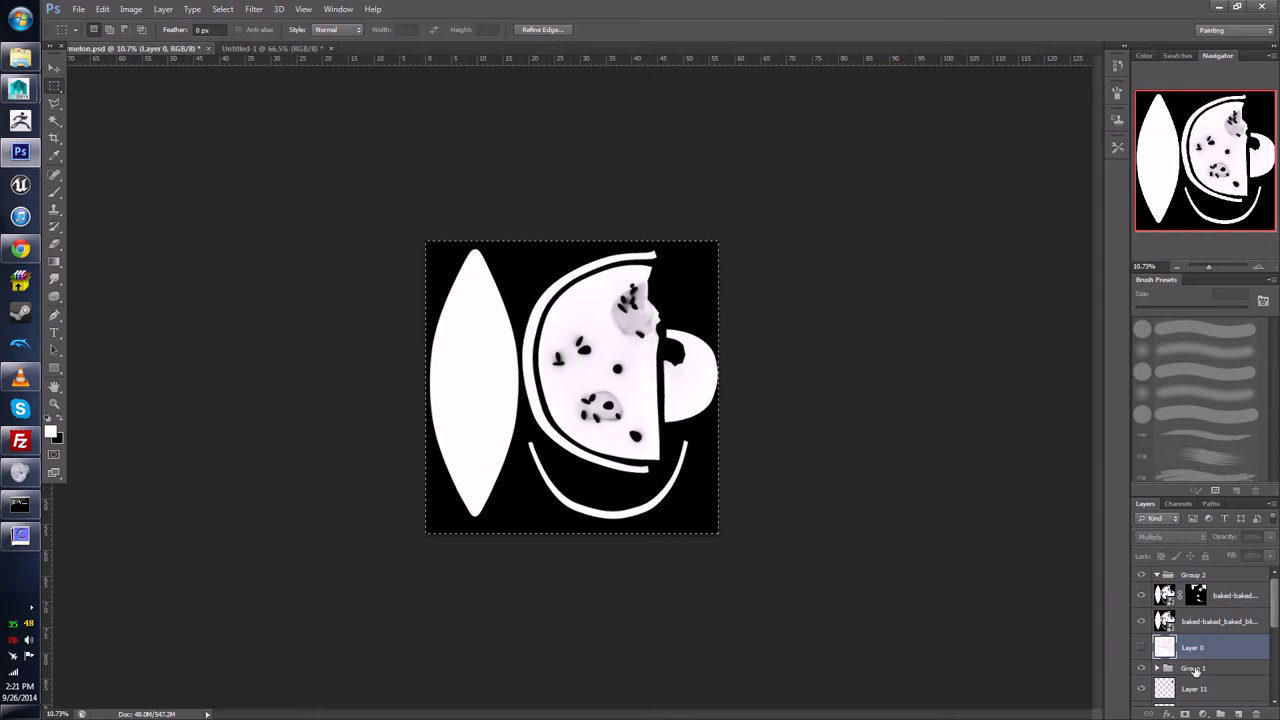
pyautogui.click(1196, 671)
pyautogui.scroll(-5, 1196, 671)
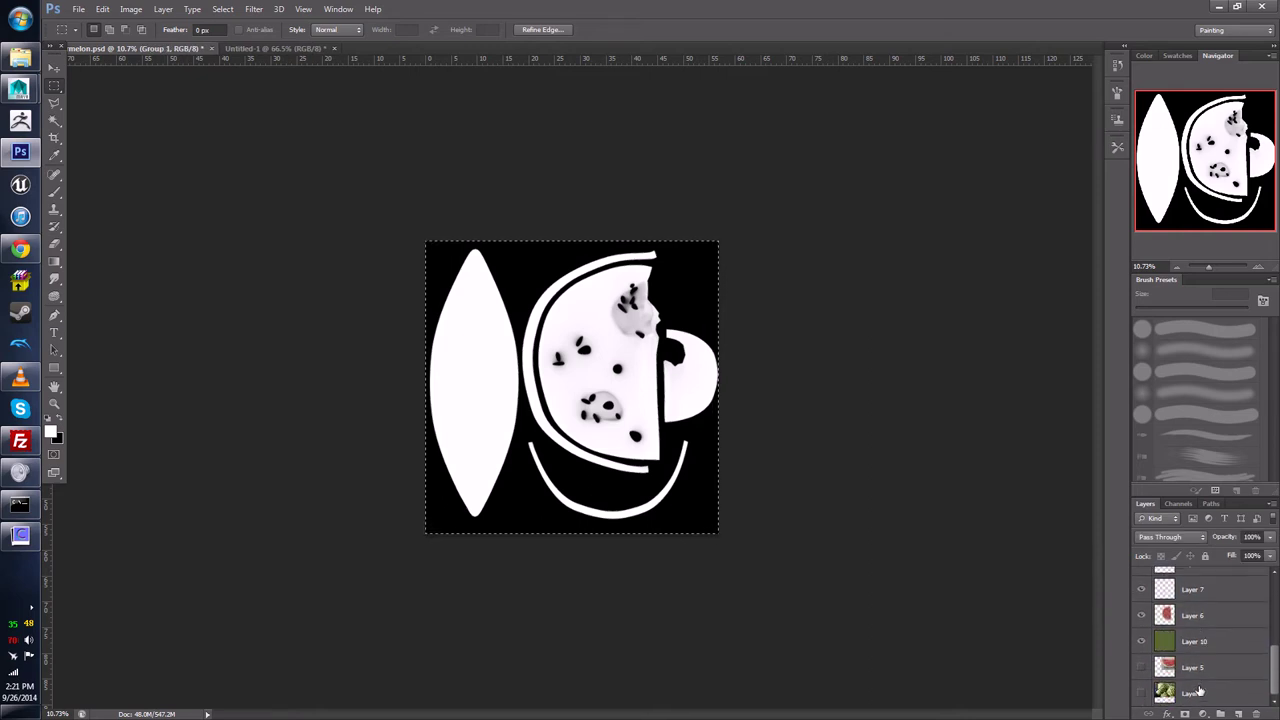
pyautogui.keyDown('shift'); pyautogui.click(1200, 690); pyautogui.keyUp('shift')
pyautogui.scroll(5, 1203, 670)
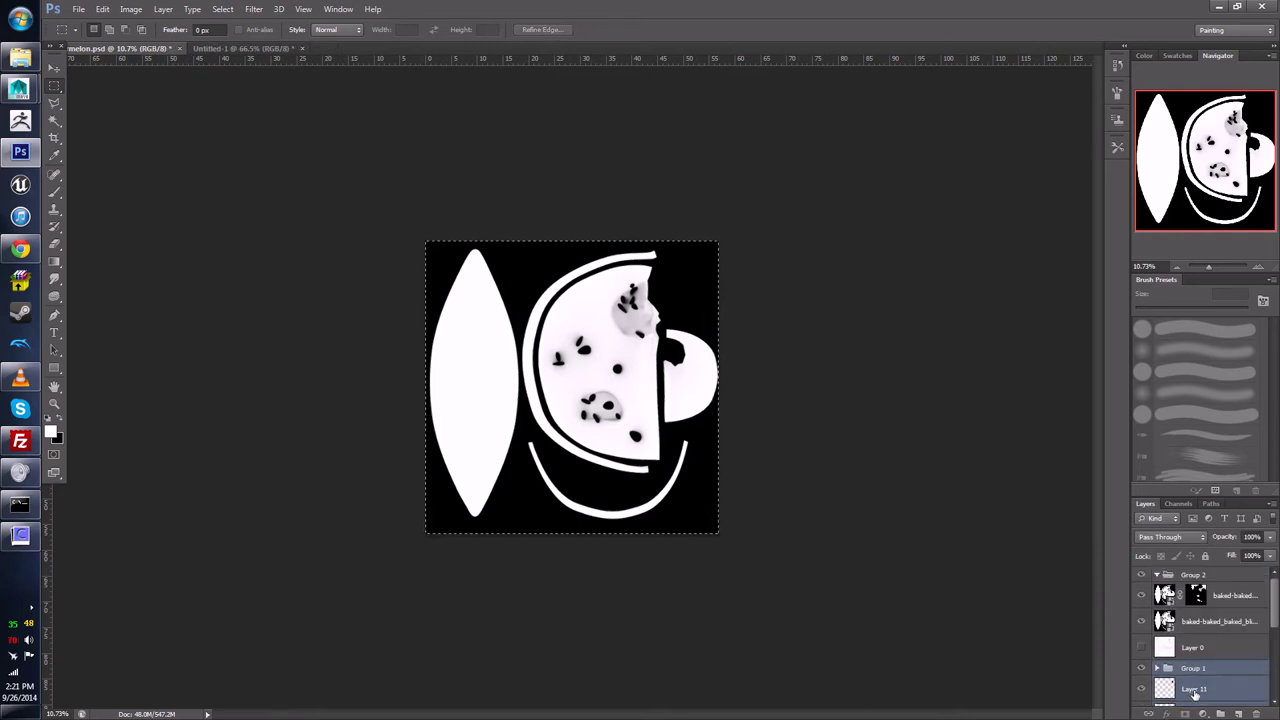
pyautogui.moveTo(1196, 690); pyautogui.dragTo(1182, 578)
pyautogui.click(1159, 577)
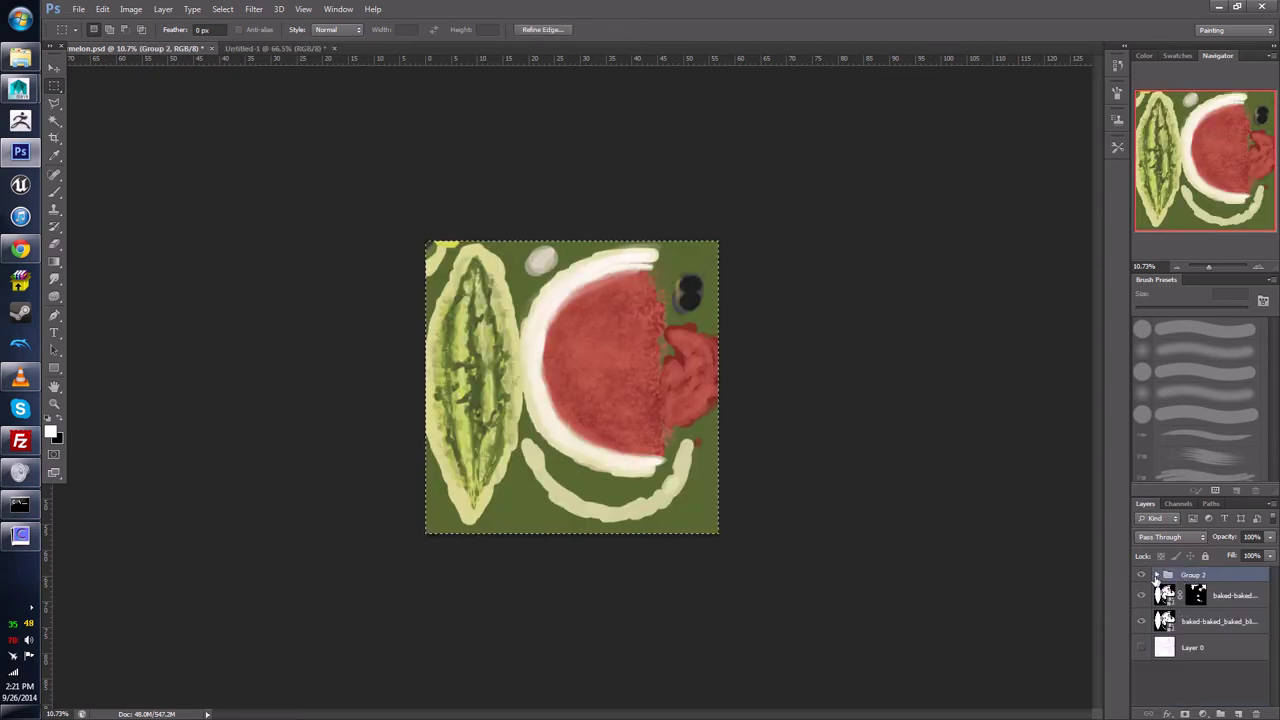
# Step: Put both baked occlusion layers into the group with the painted layers and rename that group Dif
pyautogui.click(1157, 576)
pyautogui.click(1157, 576)
pyautogui.click(1168, 597)
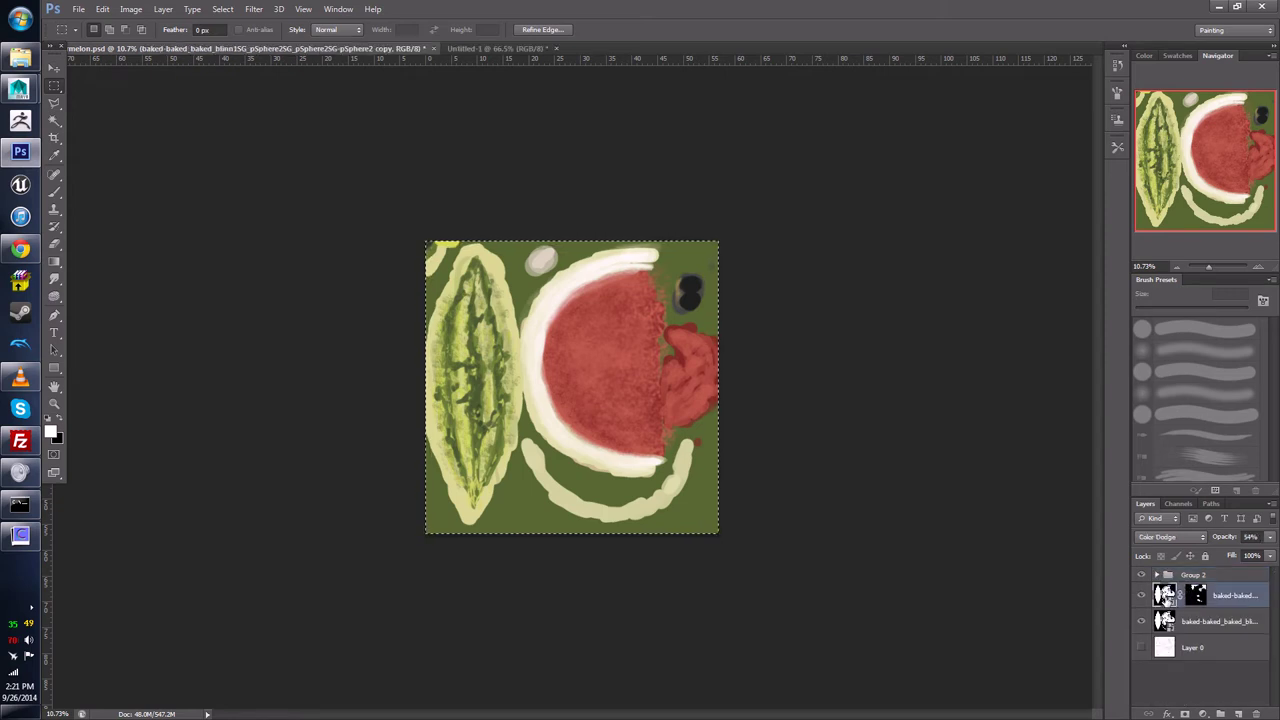
pyautogui.moveTo(1168, 597); pyautogui.dragTo(1168, 576)
pyautogui.doubleClick(1194, 576)
pyautogui.write('Dif')
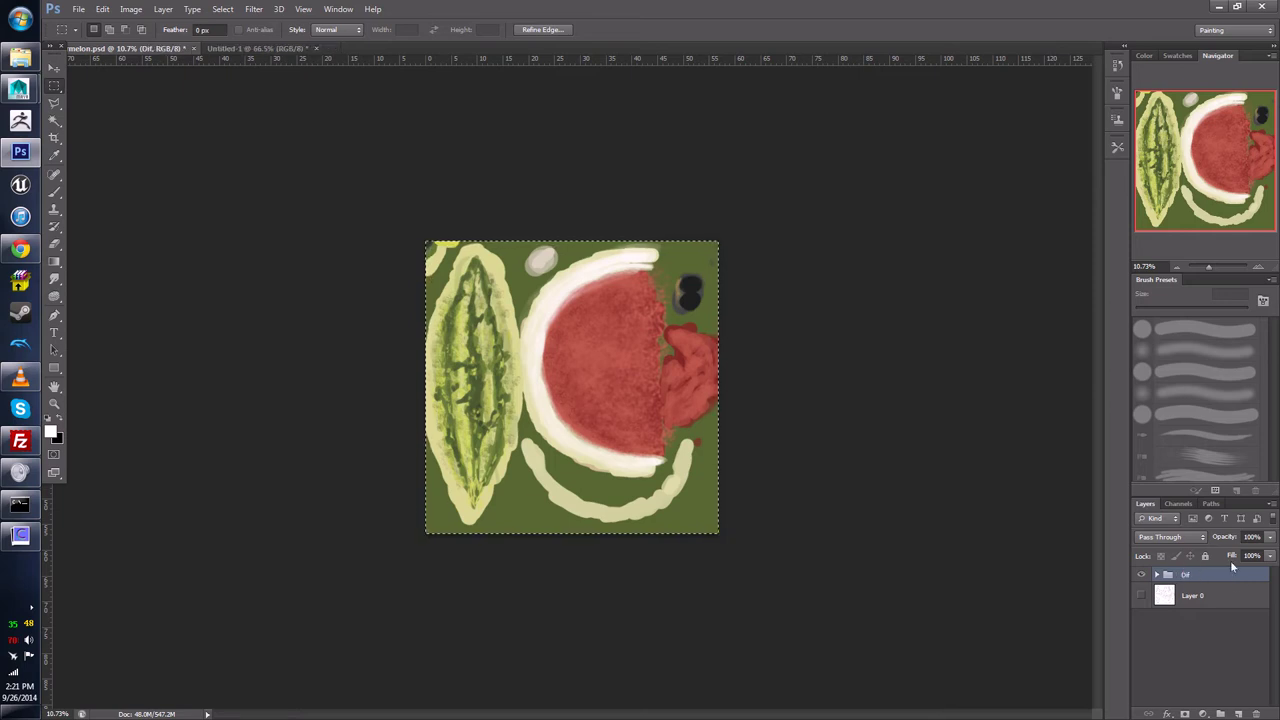
# Step: Create a new layer group above Dif and name it Norm
pyautogui.click(1220, 714)
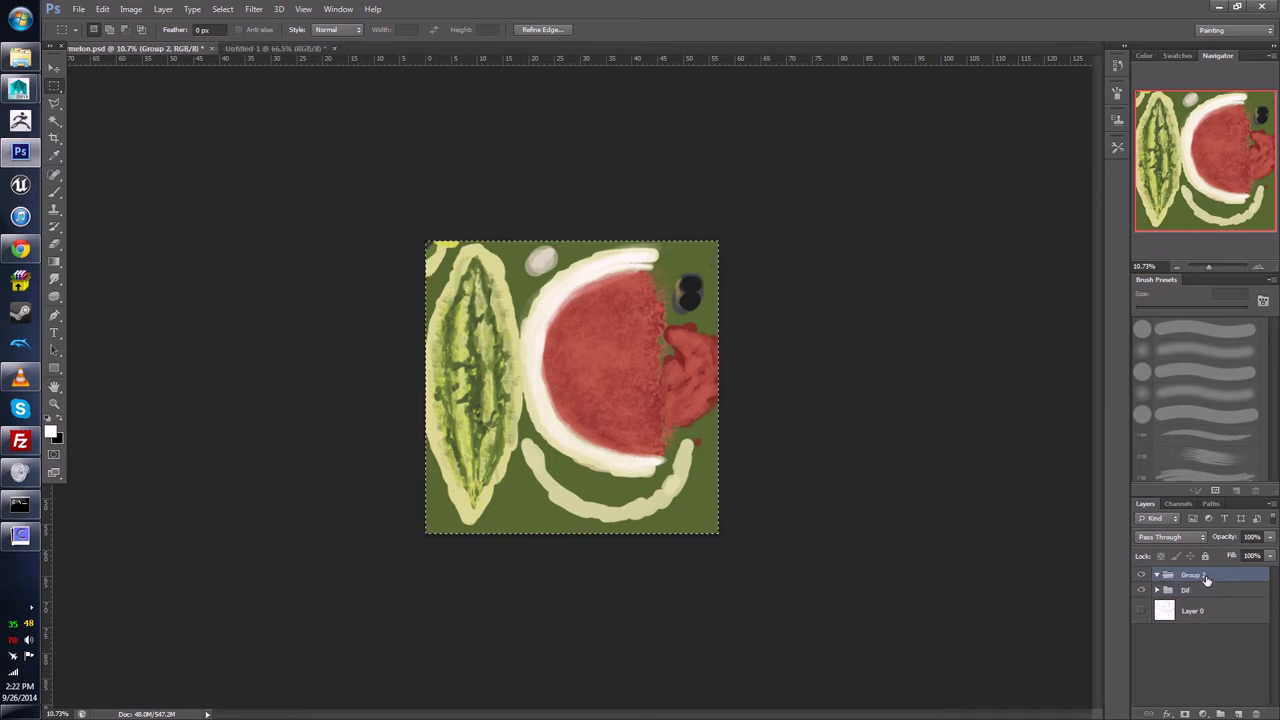
pyautogui.doubleClick(1194, 576)
pyautogui.write('Norm')
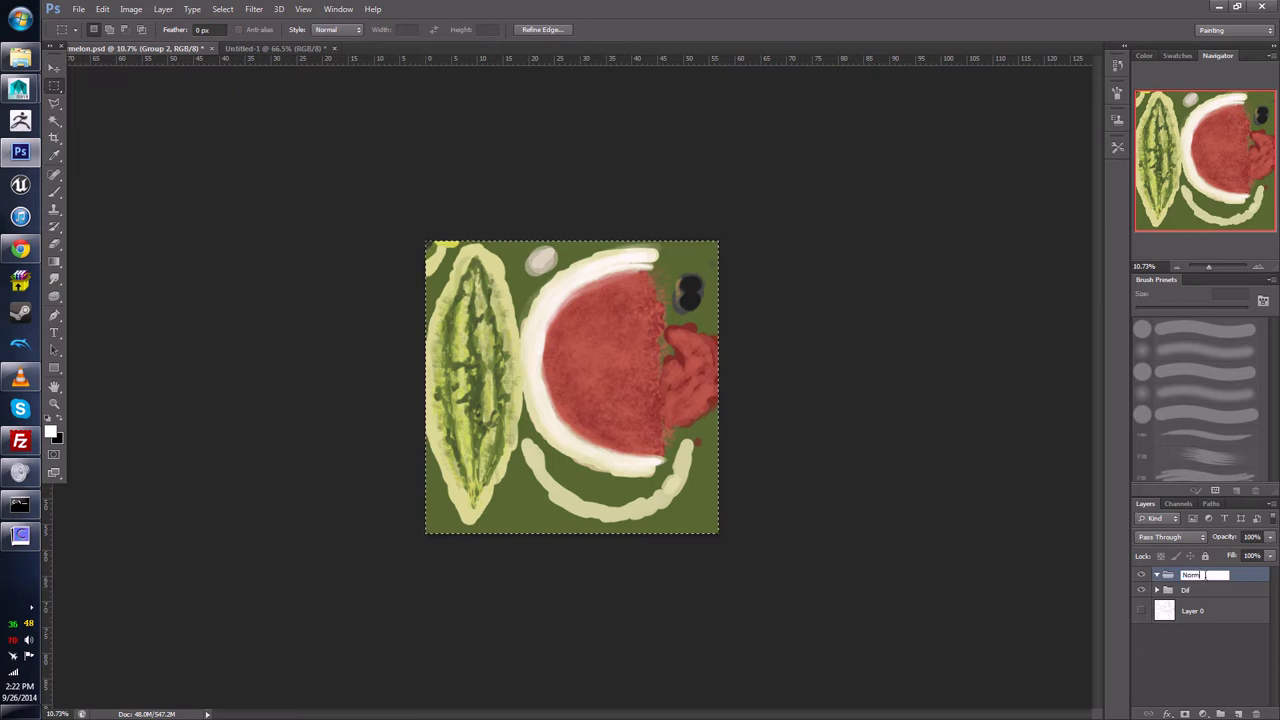
pyautogui.press('Return')
pyautogui.doubleClick(1188, 576)
pyautogui.click(1171, 580)
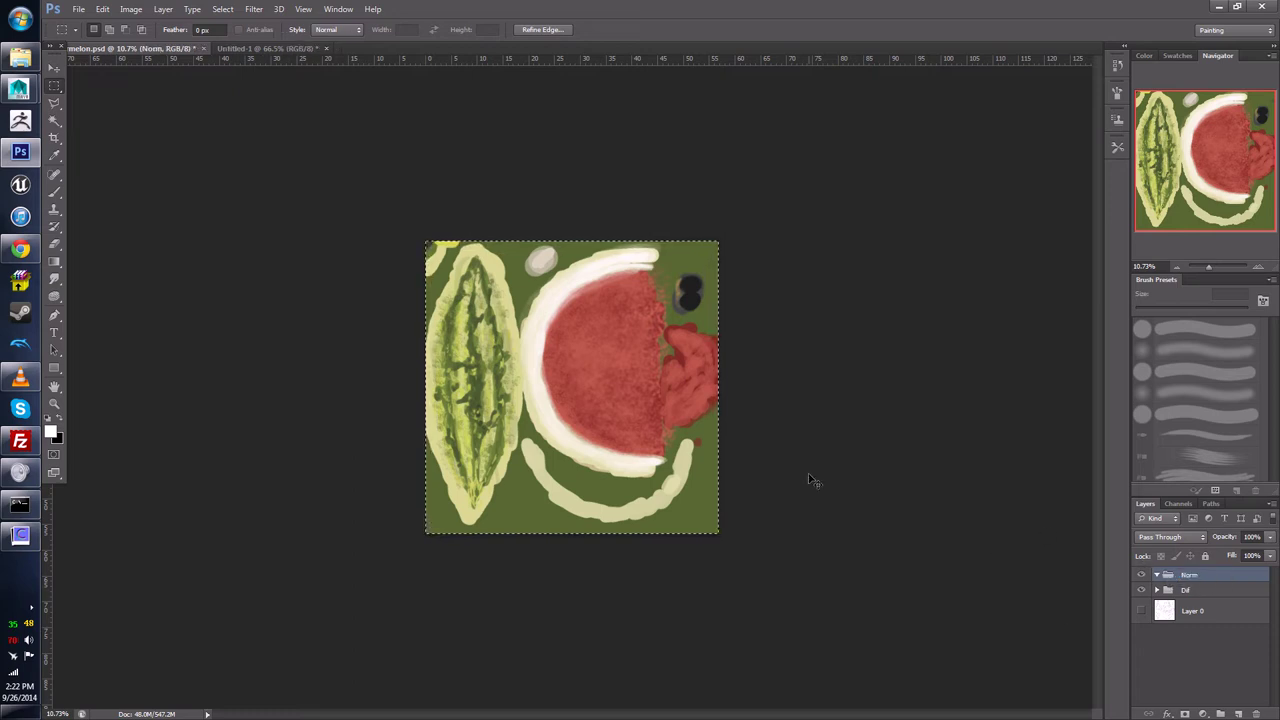
# Step: Paste the copied CrazyBump normal map as a new layer in the Norm group
pyautogui.hotkey('ctrl', 'v')
pyautogui.keyDown('alt'); pyautogui.scroll(6, 680, 450); pyautogui.keyUp('alt')
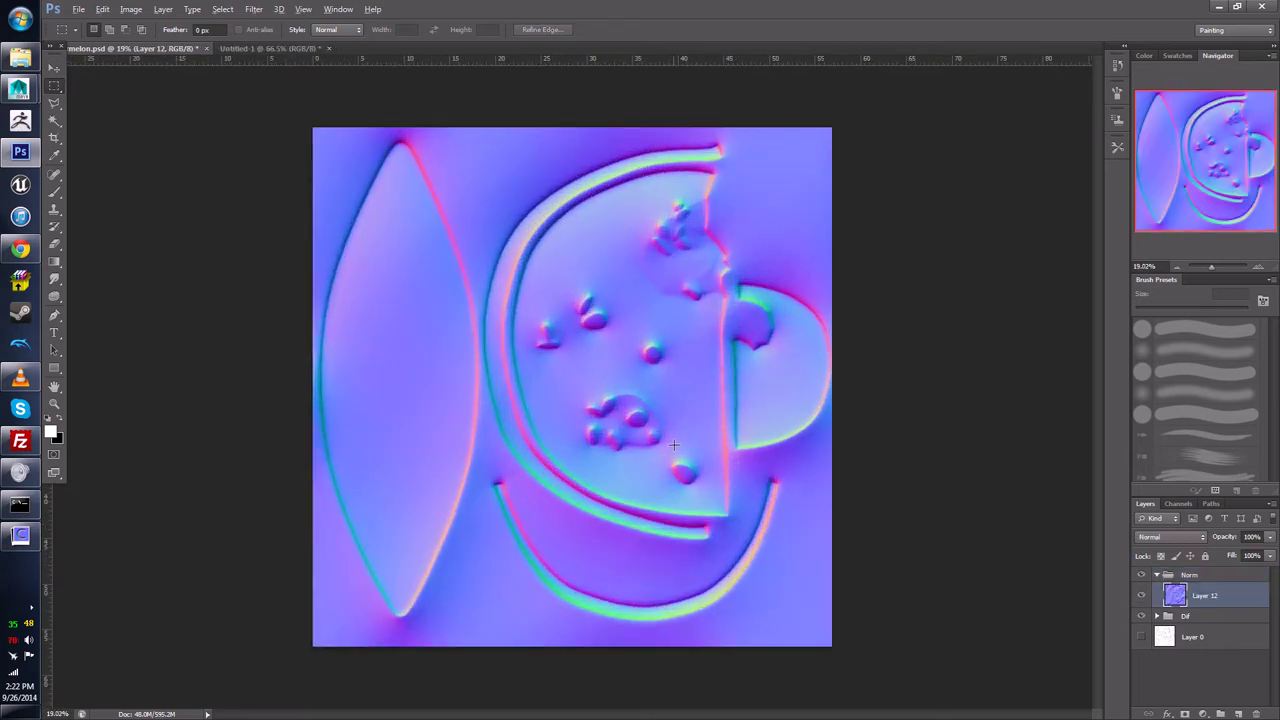
pyautogui.keyDown('alt'); pyautogui.scroll(-1, 620, 380); pyautogui.keyUp('alt')
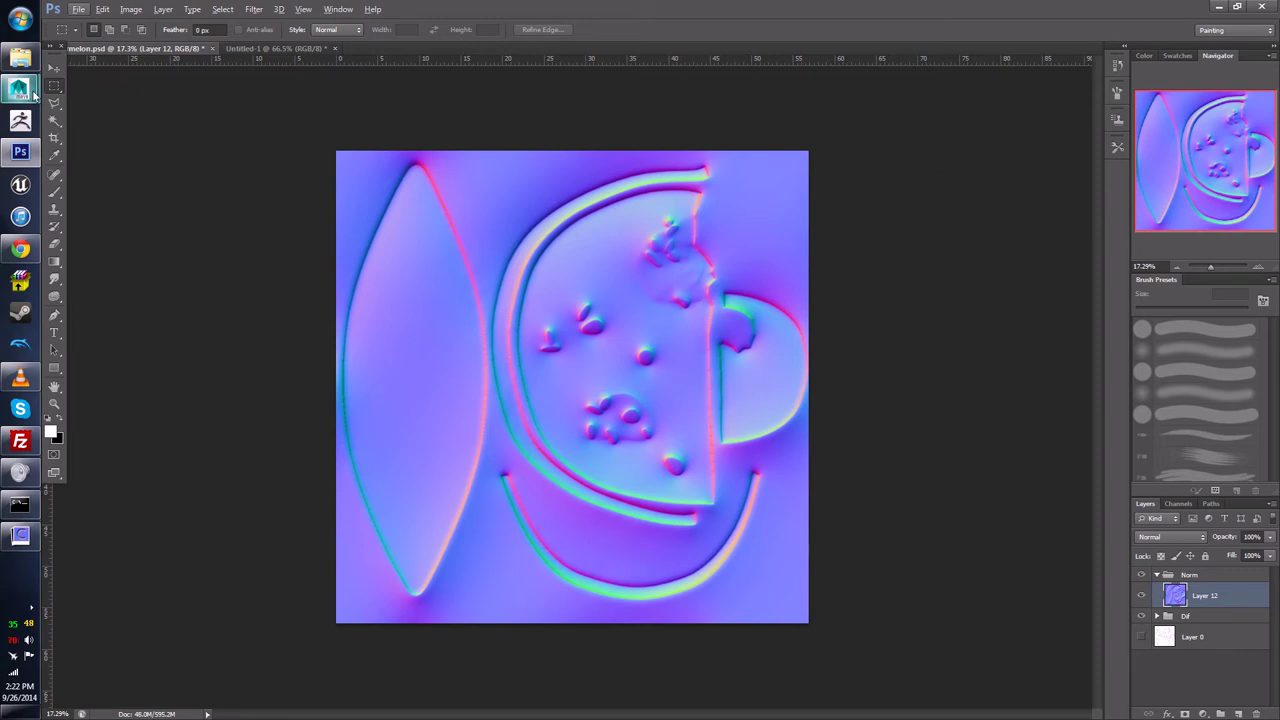
# Step: Switch to Maya and inspect the textured watermelon slice's rind, flesh and seeds from several angles
pyautogui.moveTo(24, 89)
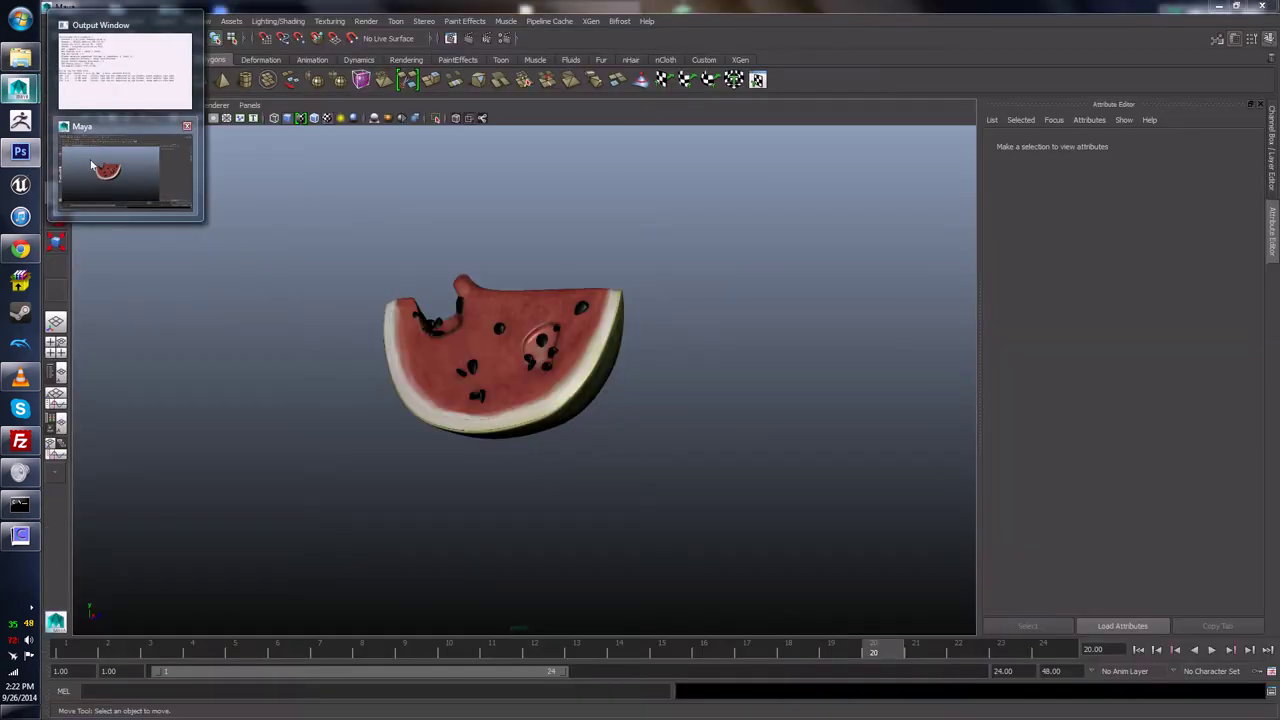
pyautogui.click(91, 166)
pyautogui.keyDown('alt'); pyautogui.moveTo(314, 317); pyautogui.dragTo(360, 293); pyautogui.keyUp('alt')
pyautogui.keyDown('alt'); pyautogui.moveTo(573, 311); pyautogui.dragTo(525, 255); pyautogui.keyUp('alt')
pyautogui.keyDown('alt'); pyautogui.moveTo(494, 337); pyautogui.dragTo(588, 326); pyautogui.keyUp('alt')
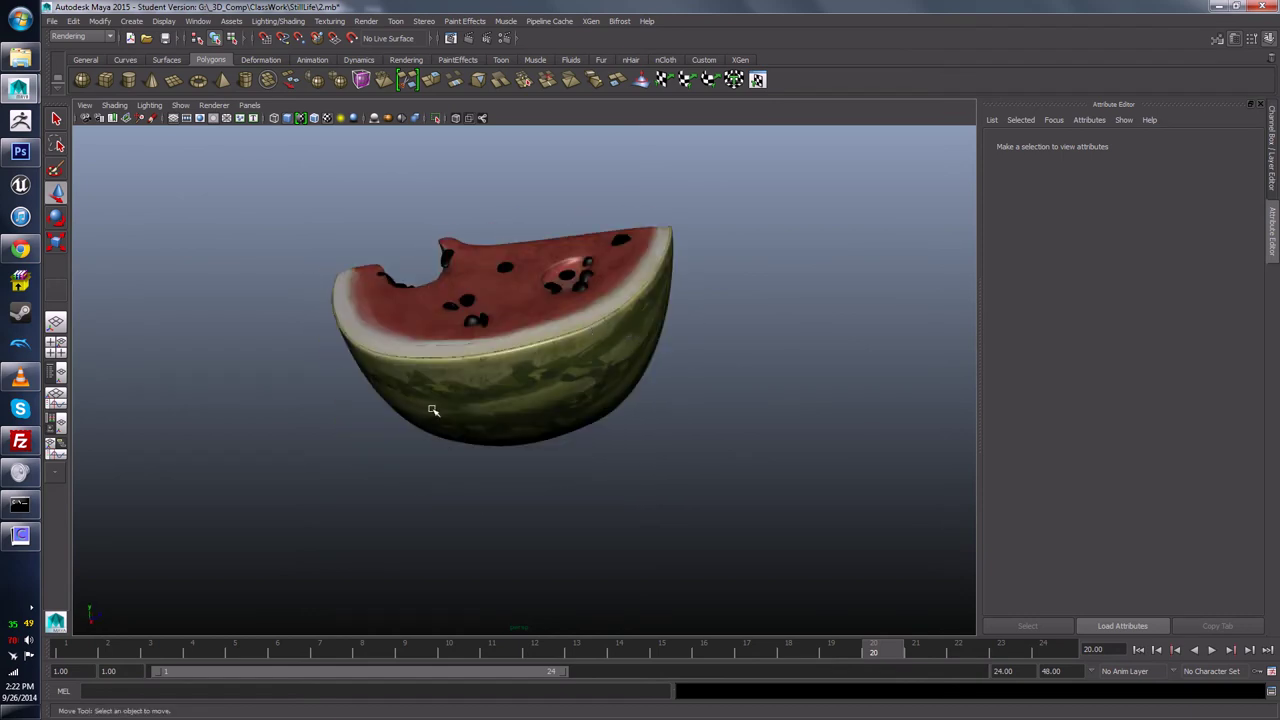
pyautogui.keyDown('alt'); pyautogui.moveTo(436, 408); pyautogui.dragTo(597, 437); pyautogui.keyUp('alt')
pyautogui.scroll(3, 566, 428)
pyautogui.scroll(-3, 371, 354)
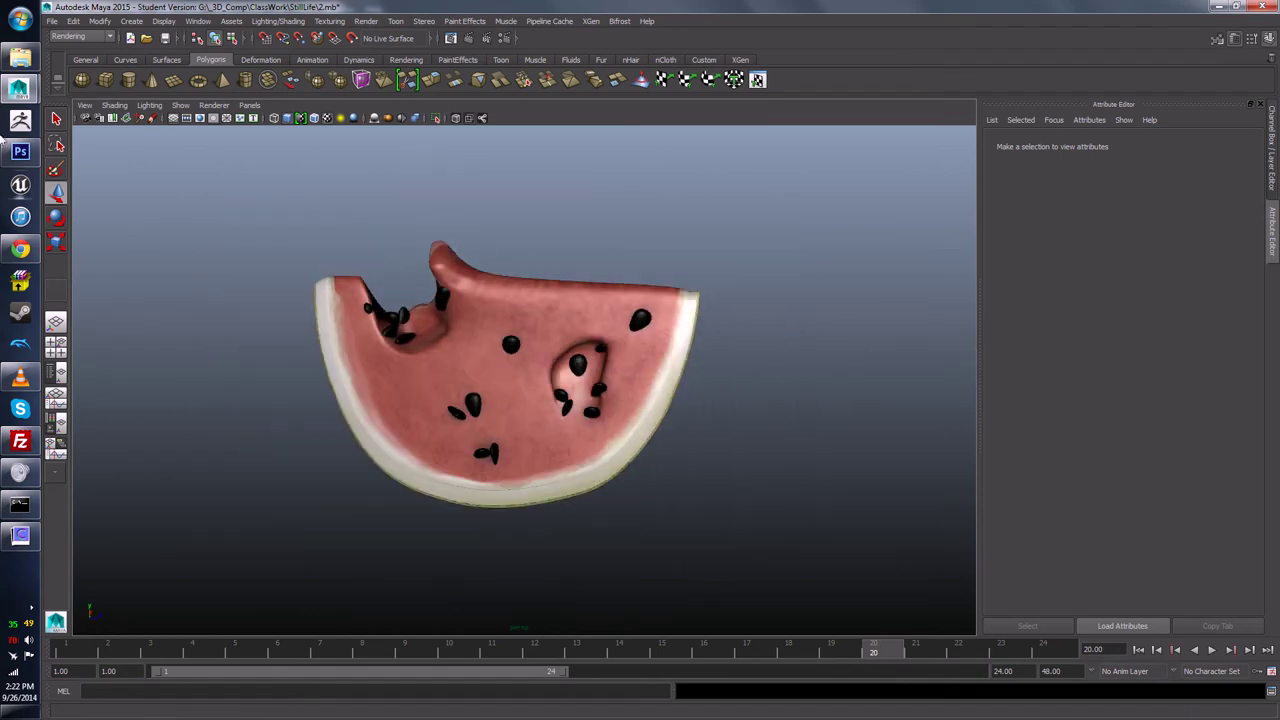
# Step: Switch to Photoshop and hide the Norm group so that the painted diffuse texture shows
pyautogui.moveTo(20, 92)
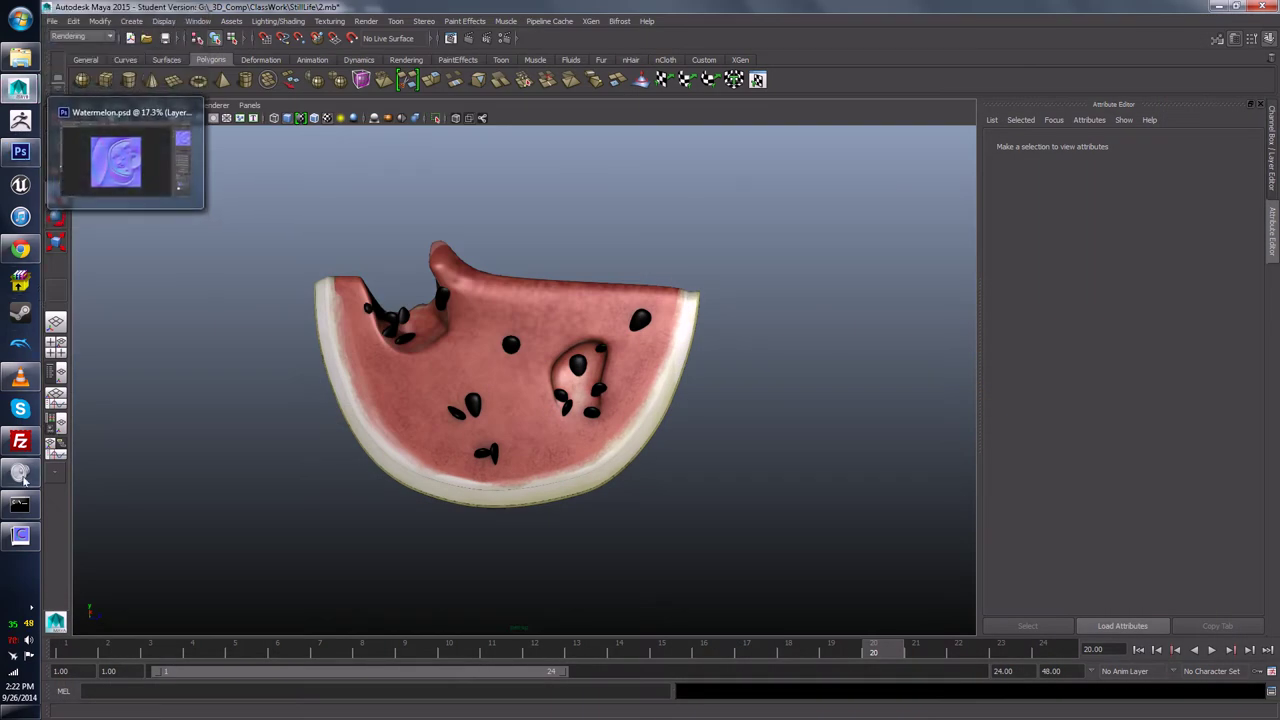
pyautogui.click(20, 152)
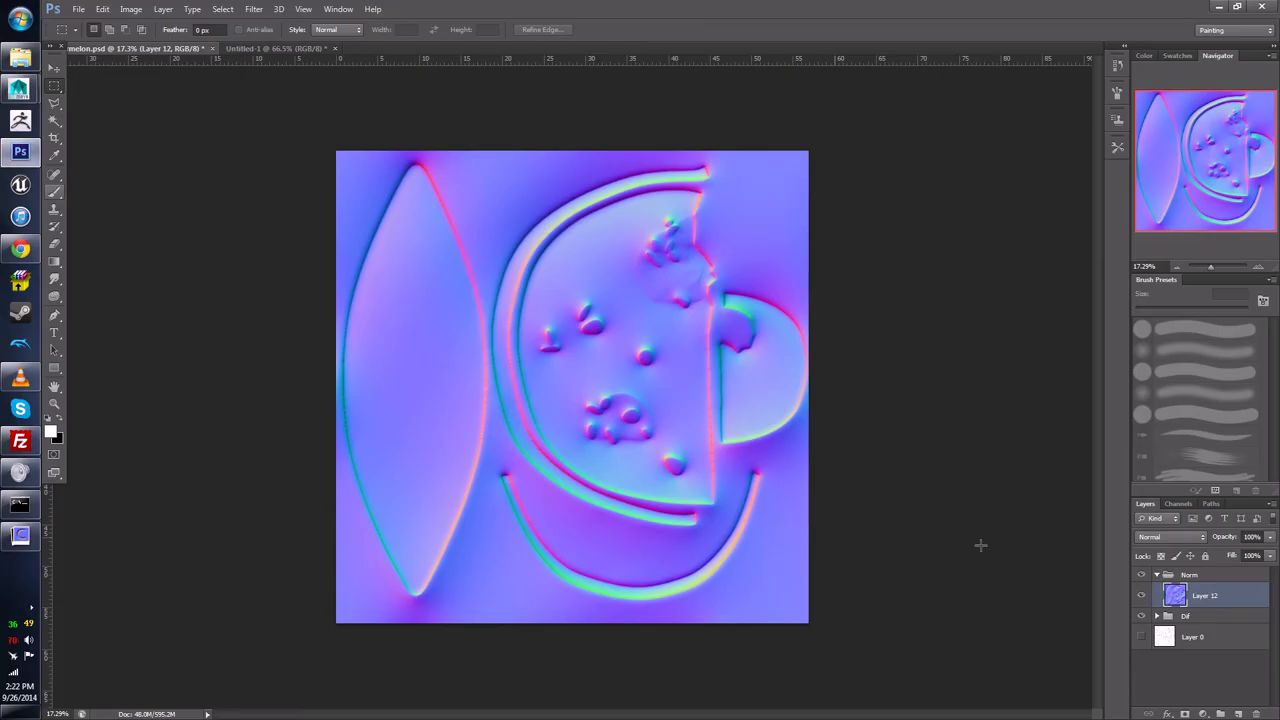
pyautogui.click(1143, 575)
pyautogui.scroll(1, 900, 543)
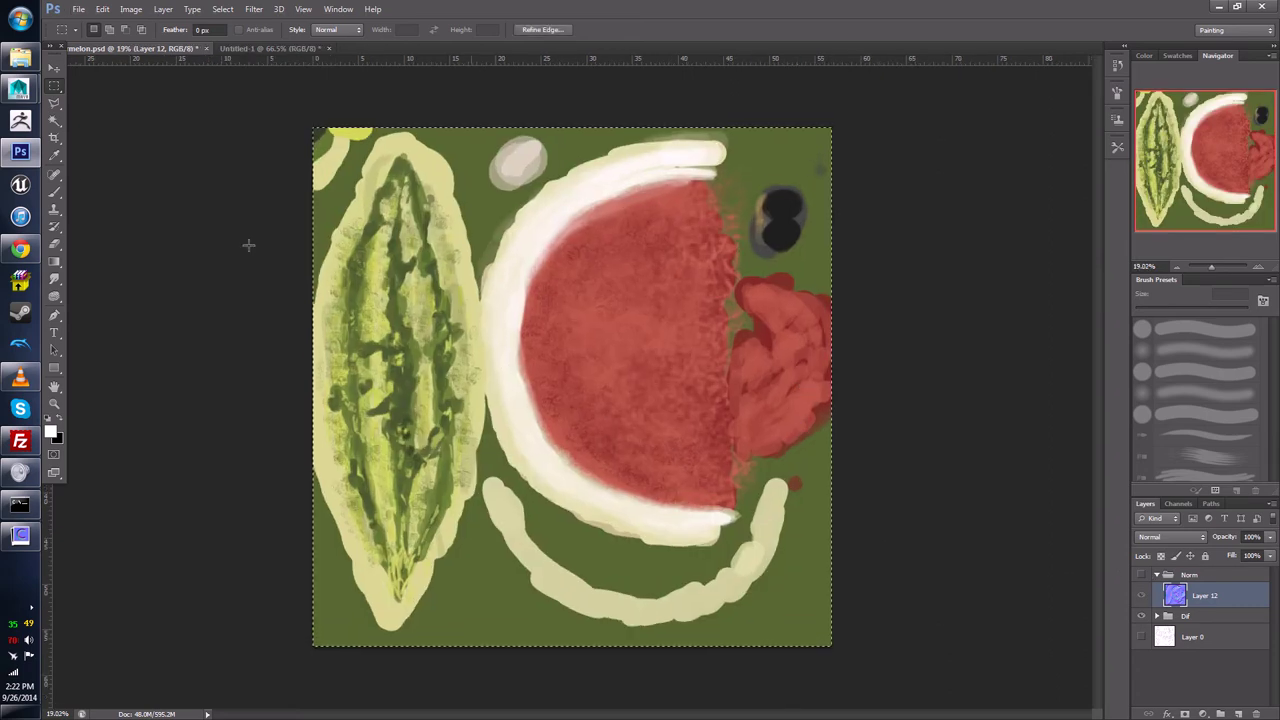
# Step: Switch to CrazyBump and try to open the clipboard image as a photograph
pyautogui.click(20, 536)
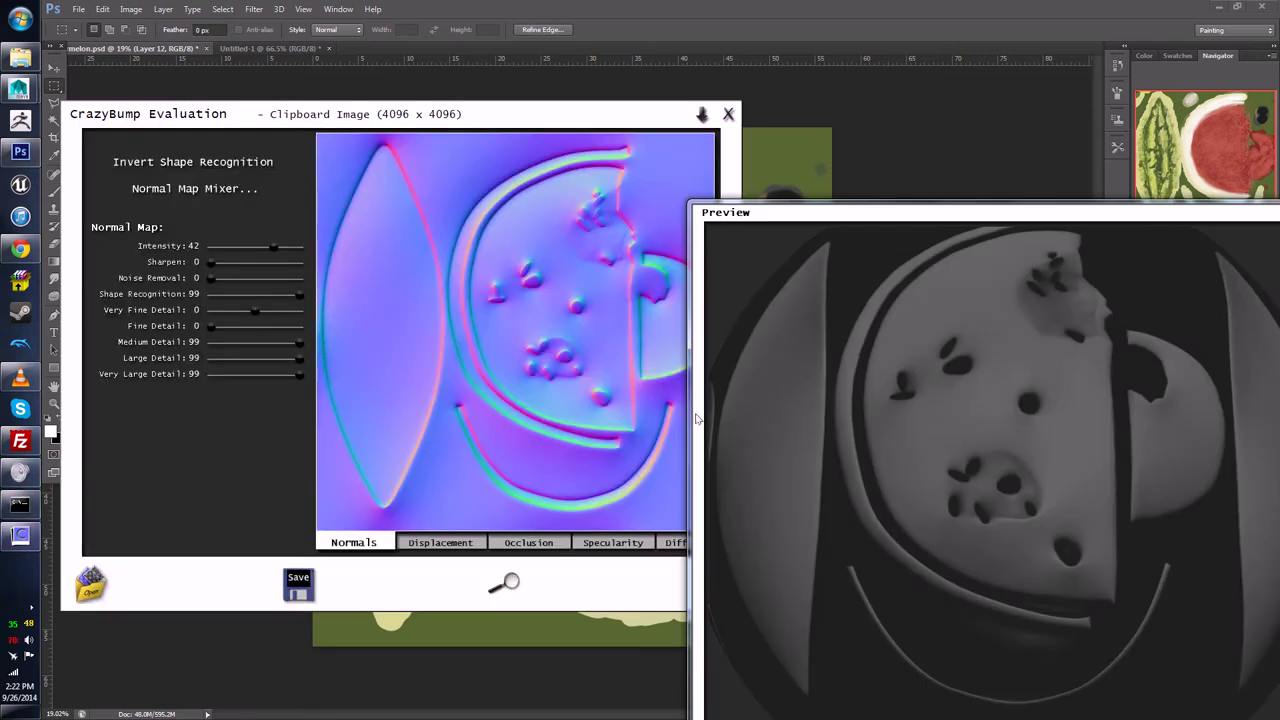
pyautogui.click(90, 583)
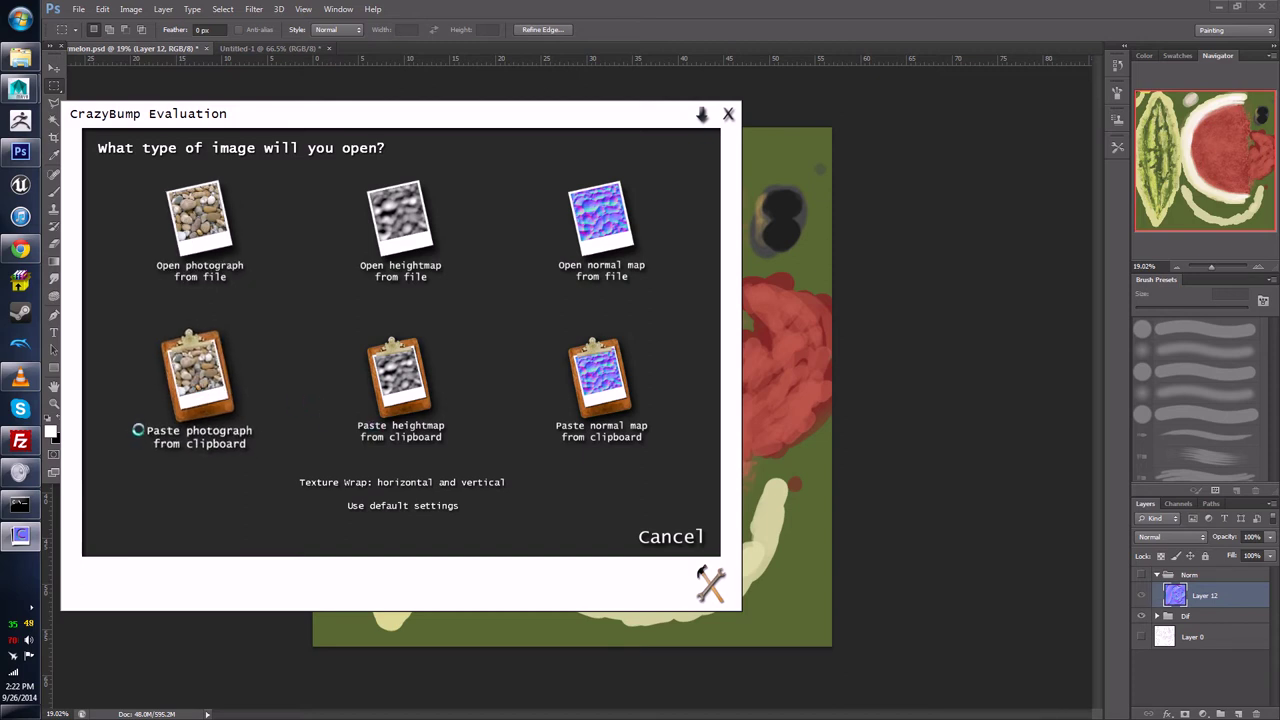
pyautogui.click(911, 468)
# Step: Examine the rind and flesh detail of the diffuse texture in Photoshop and compare it with the normal map
pyautogui.hotkey('ctrl', 'a')
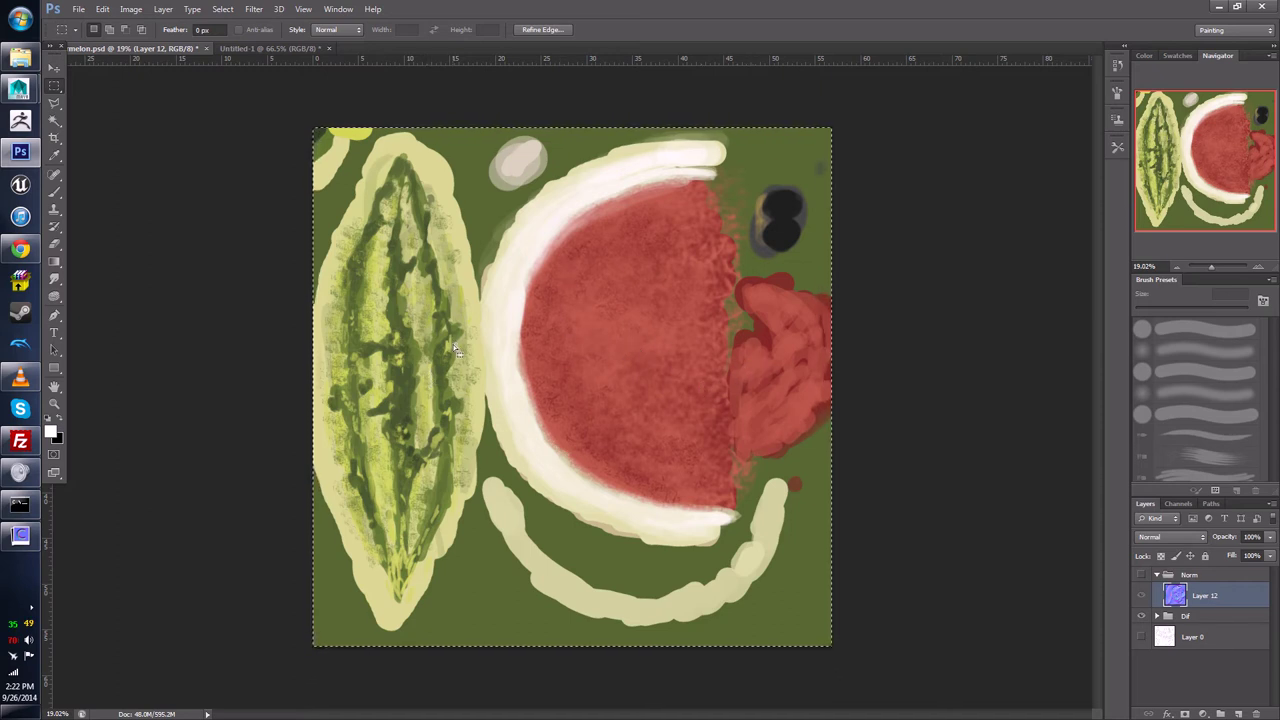
pyautogui.keyDown('alt'); pyautogui.scroll(1, 419, 352); pyautogui.keyUp('alt')
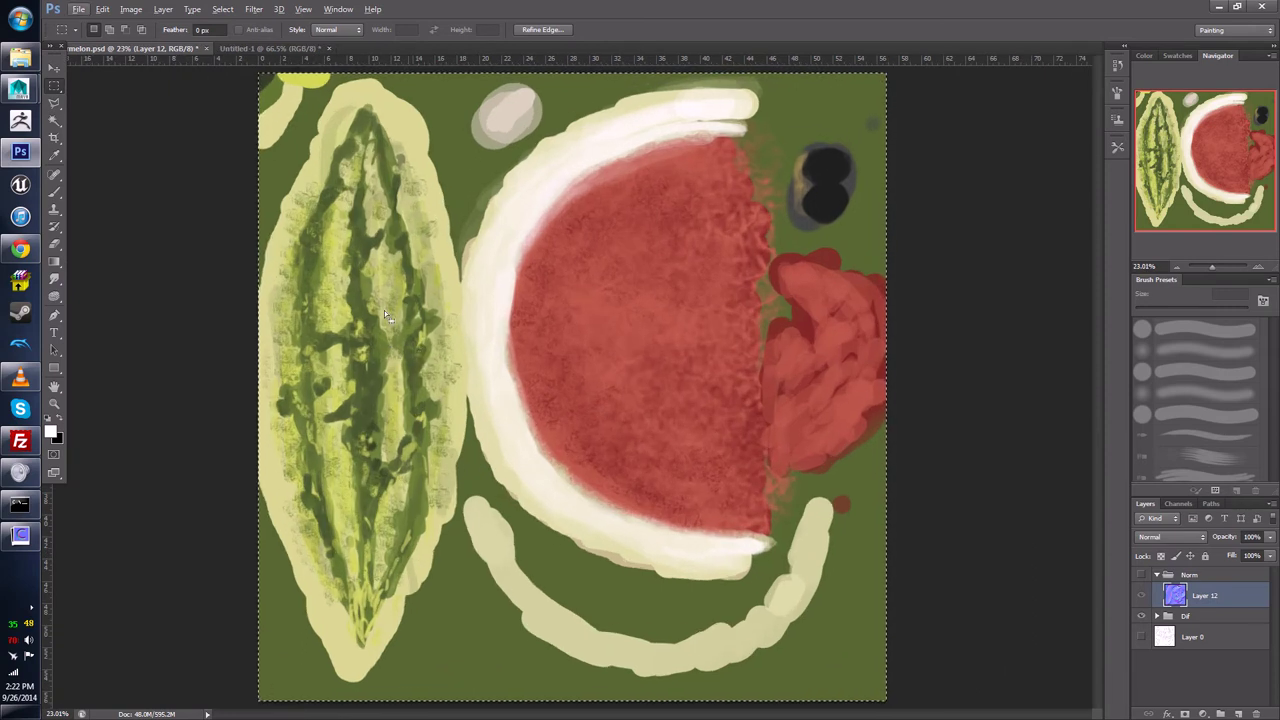
pyautogui.keyDown('alt'); pyautogui.scroll(2, 375, 247); pyautogui.keyUp('alt')
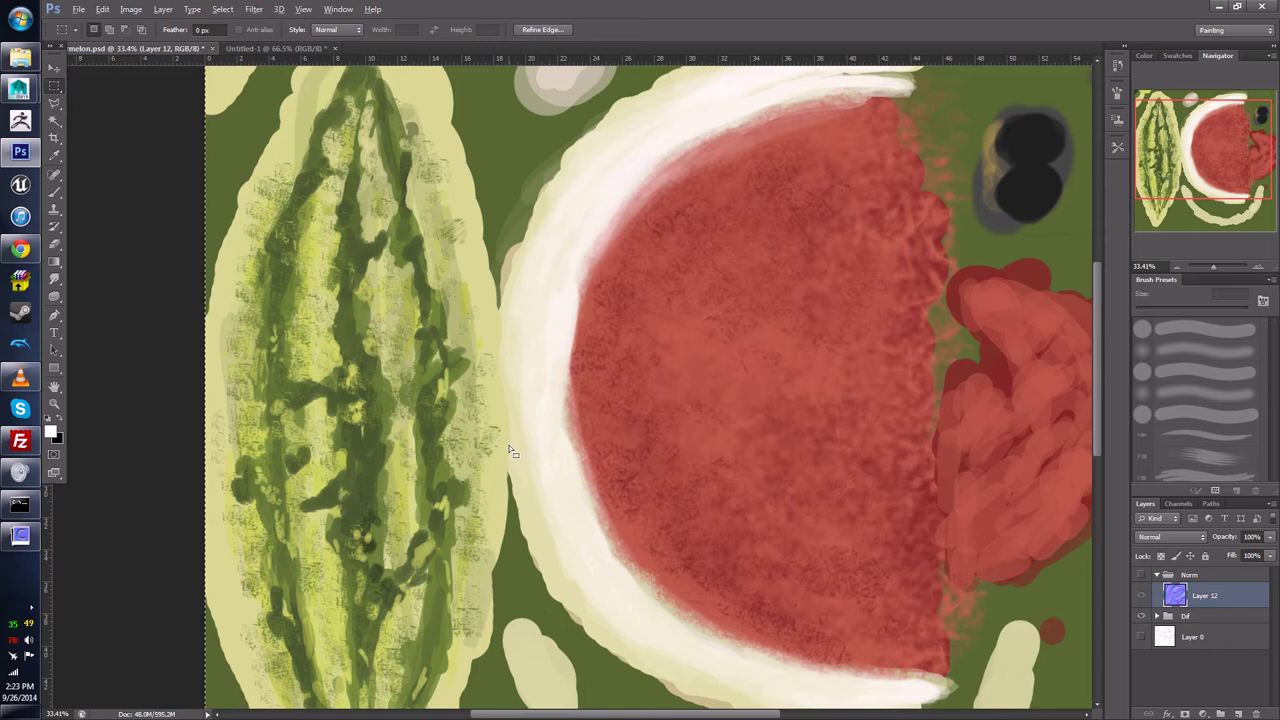
pyautogui.keyDown('alt'); pyautogui.scroll(-1, 508, 456); pyautogui.keyUp('alt')
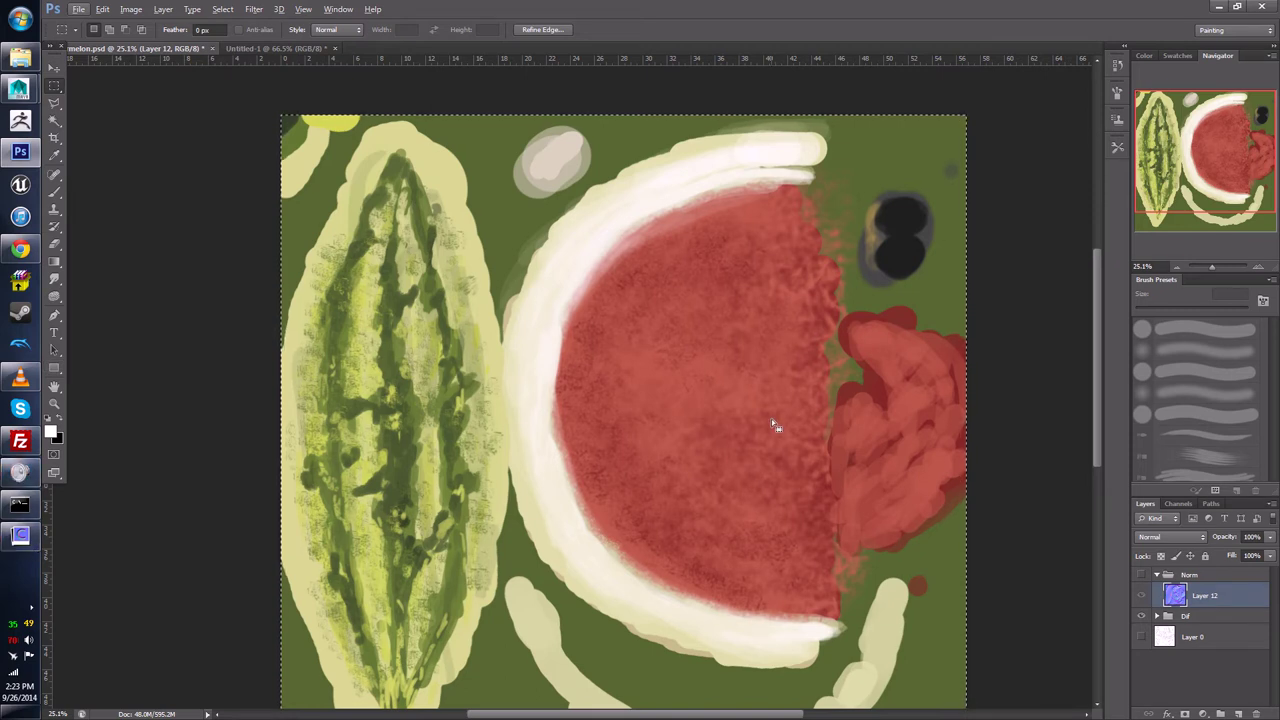
pyautogui.click(1142, 576)
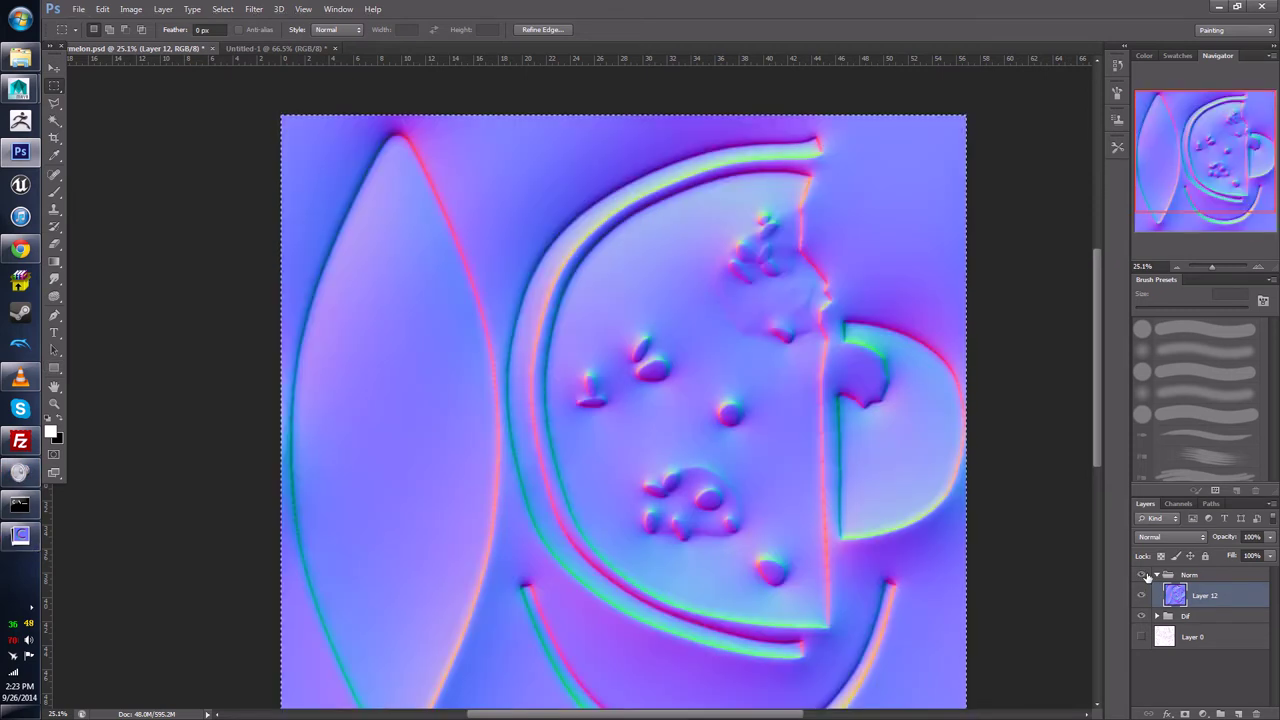
pyautogui.click(1143, 576)
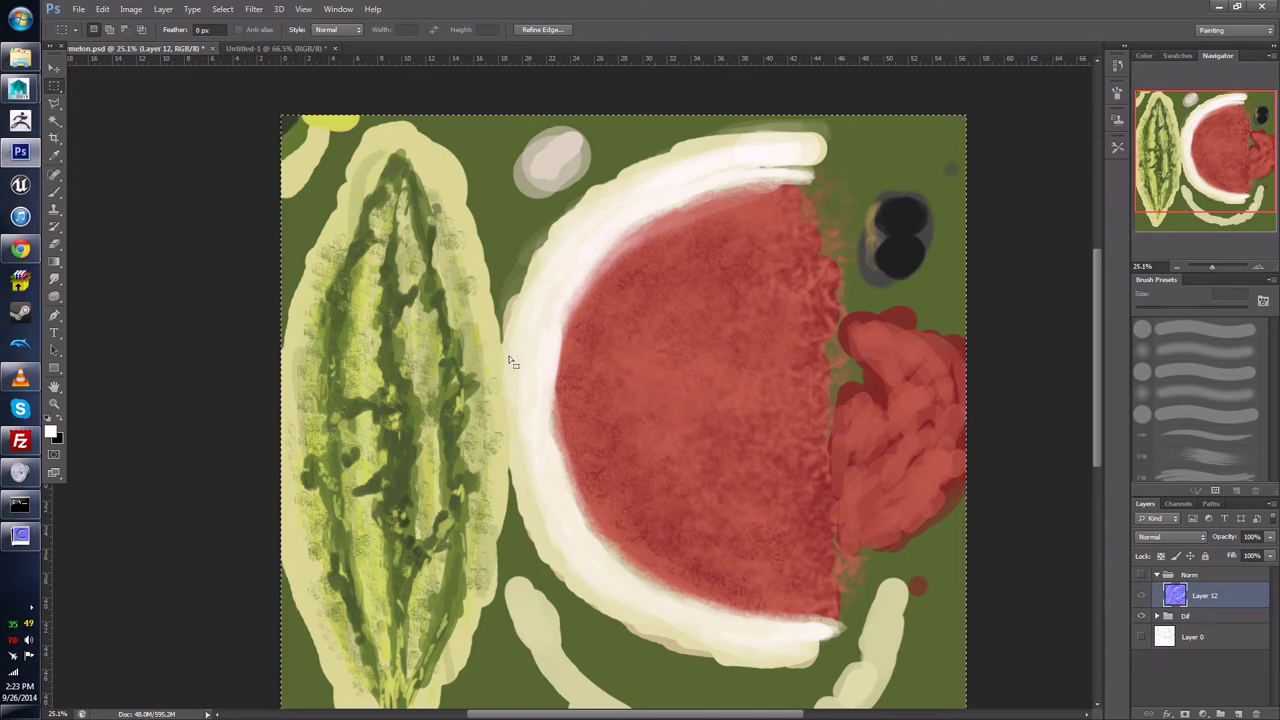
pyautogui.scroll(-2, 740, 578)
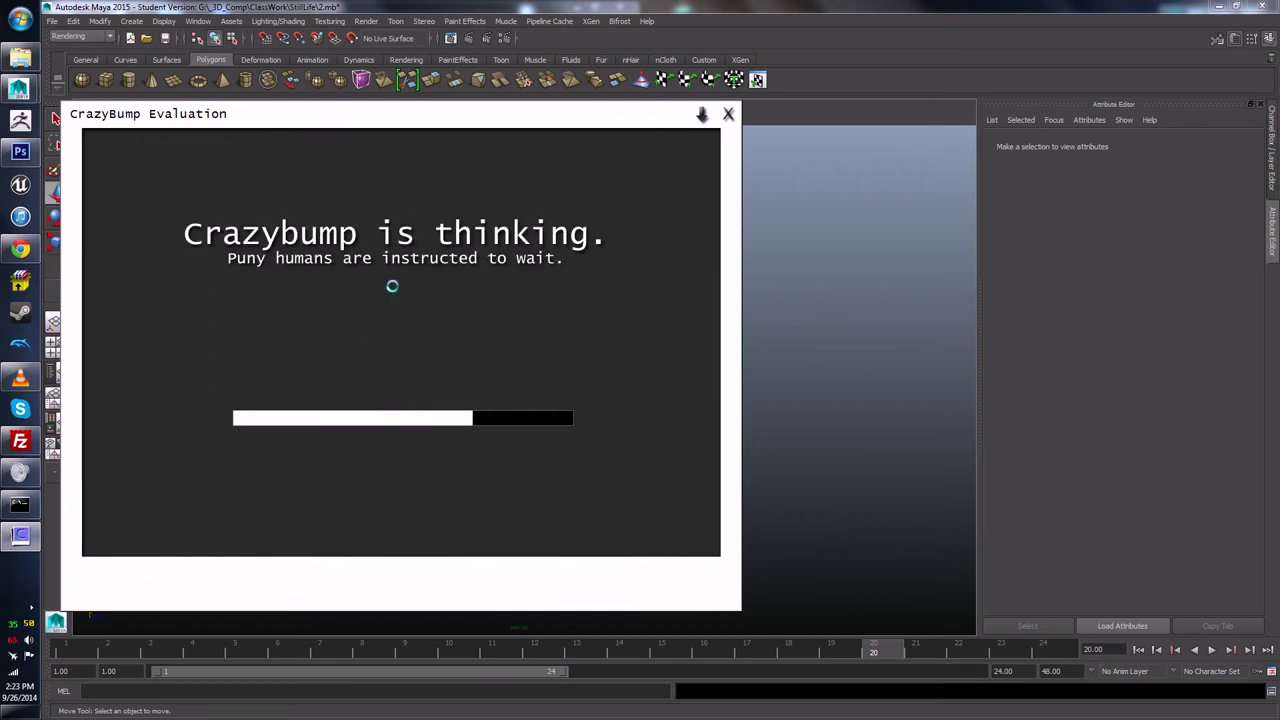
# Step: Return to the Photoshop document and copy the merged diffuse texture to the clipboard
pyautogui.moveTo(452, 126); pyautogui.dragTo(512, 136)
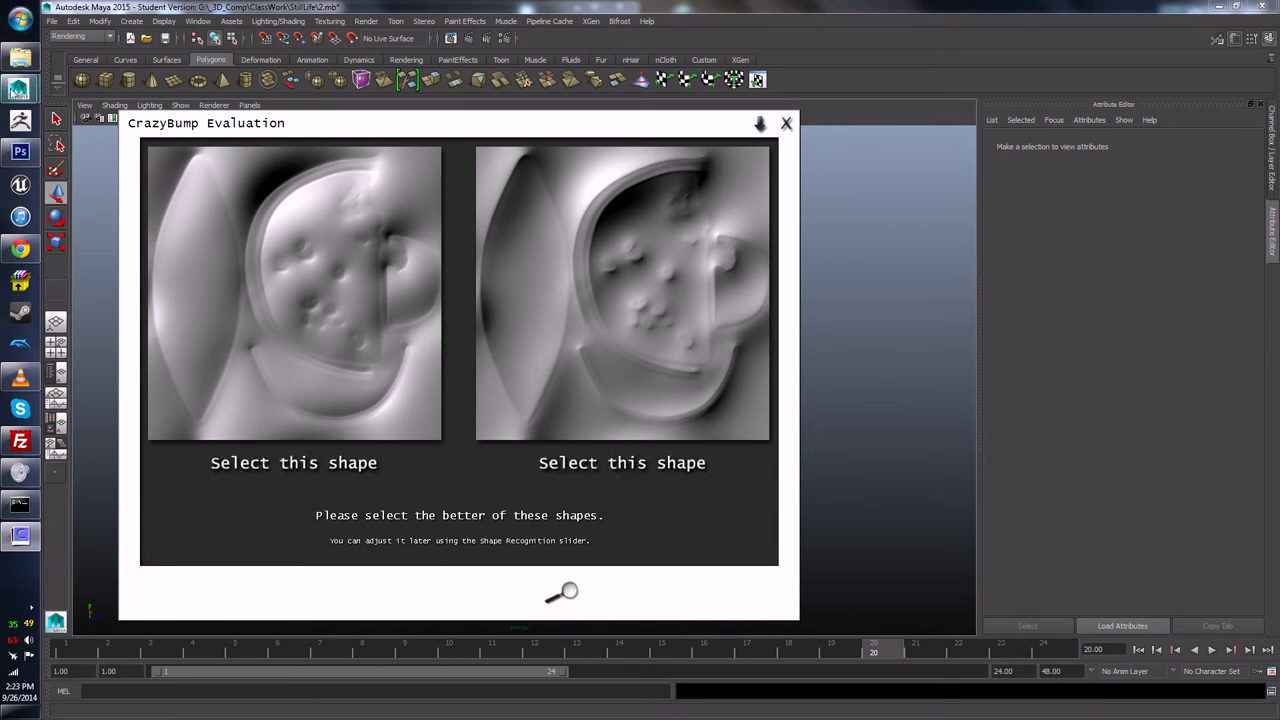
pyautogui.moveTo(15, 92)
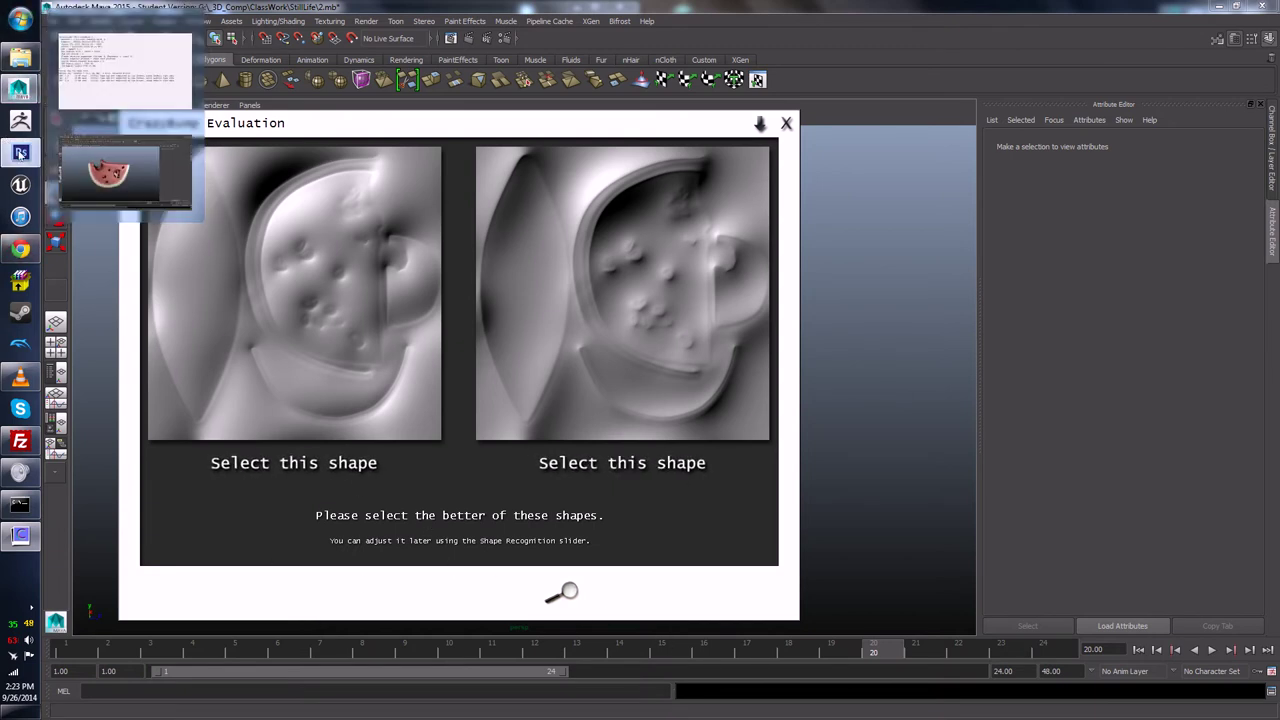
pyautogui.click(20, 151)
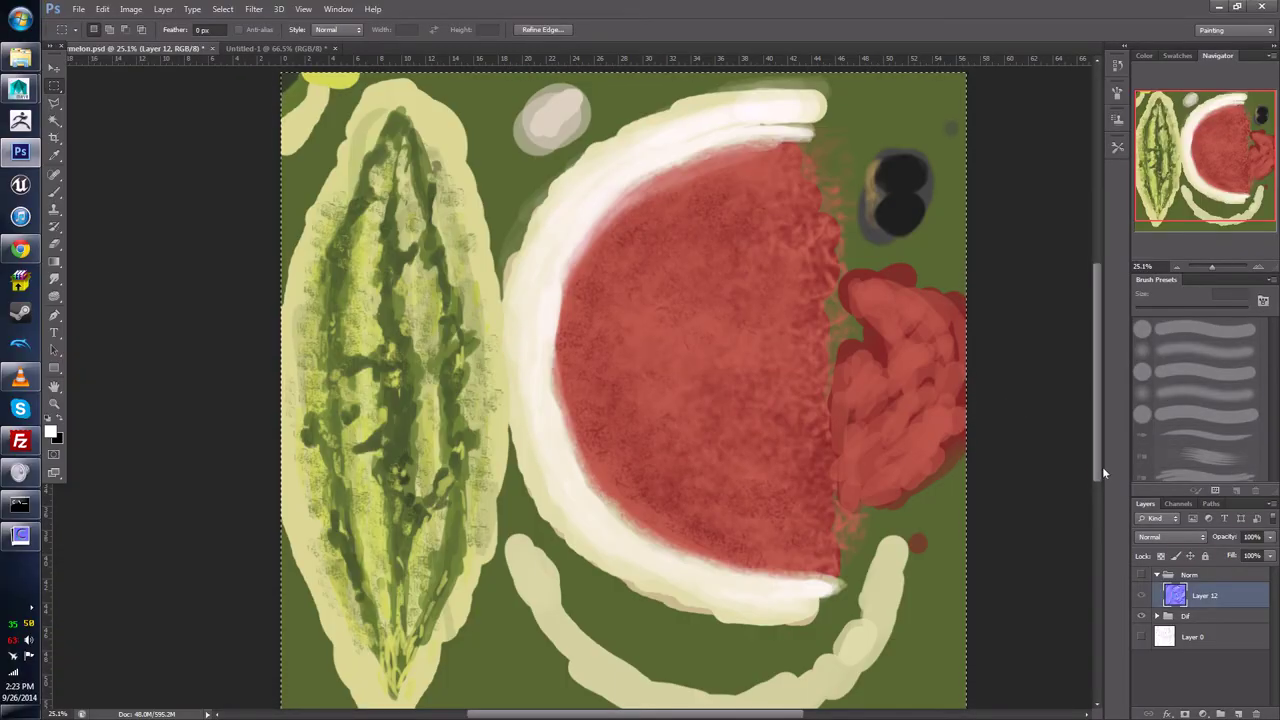
pyautogui.hotkey('ctrl', 'v')
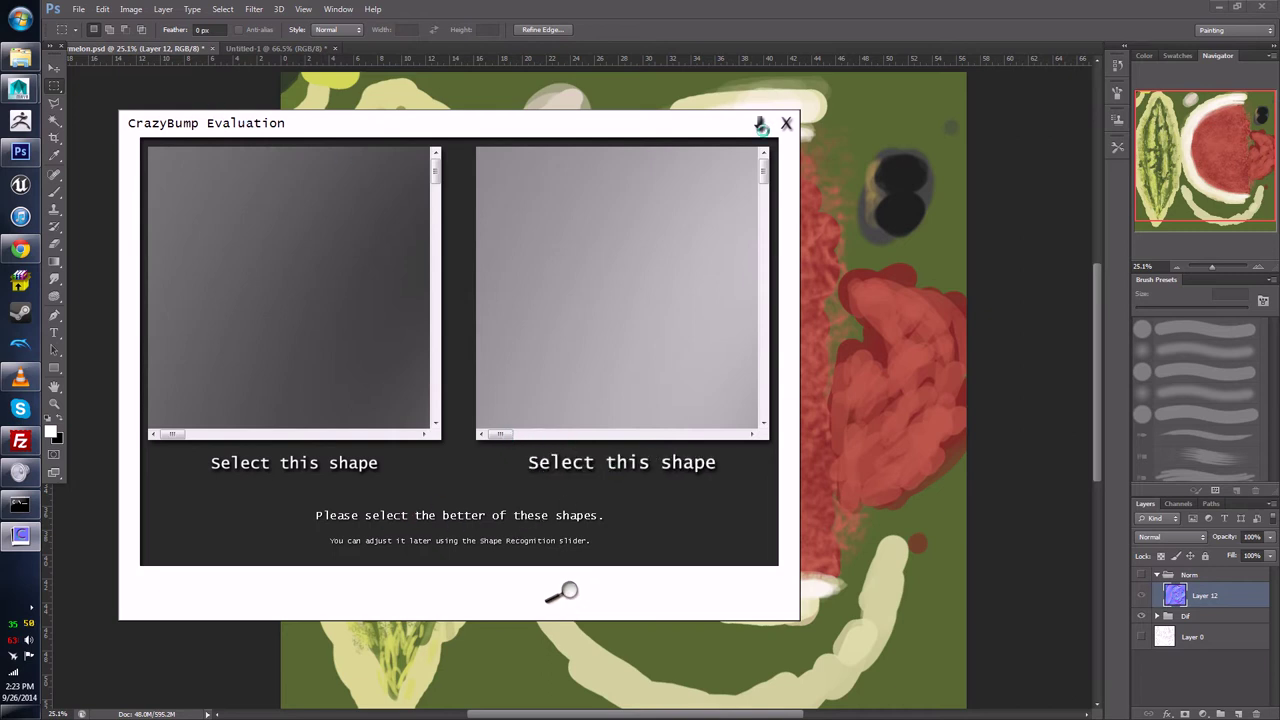
# Step: Abandon the pending shape choice in CrazyBump and open the copied diffuse texture as a photograph from the clipboard
pyautogui.click(786, 123)
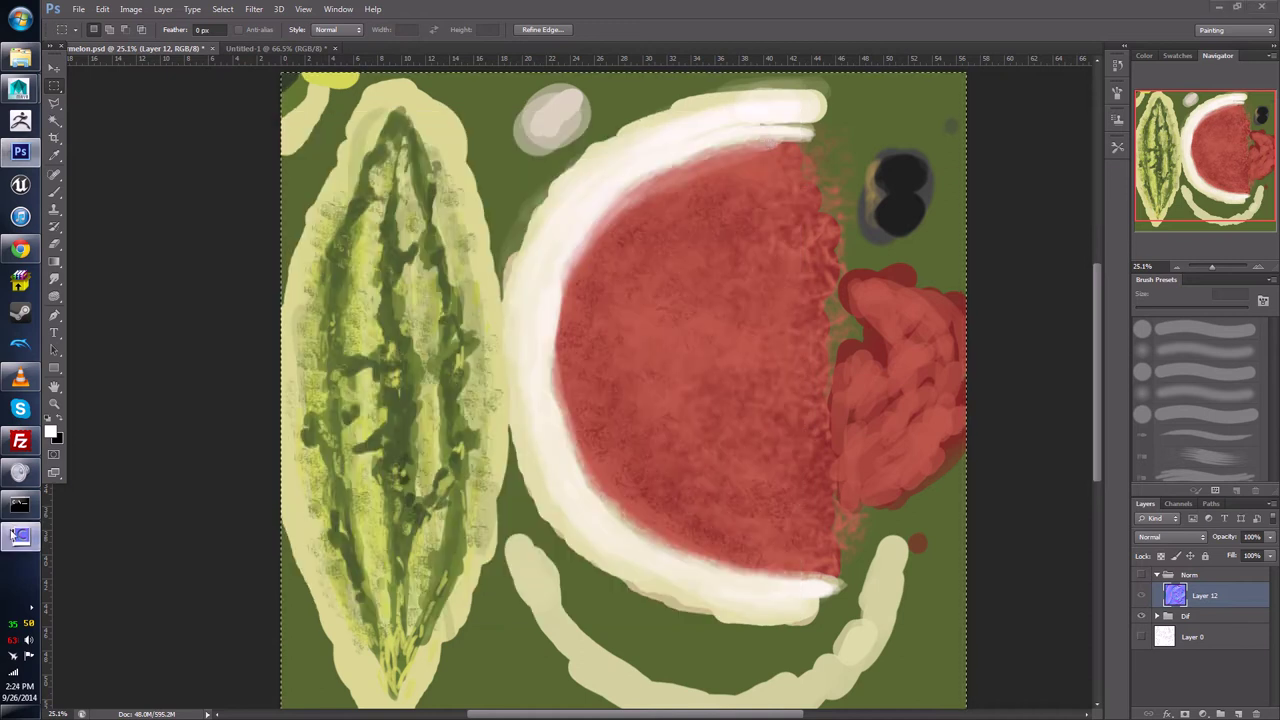
pyautogui.click(20, 535)
pyautogui.click(145, 598)
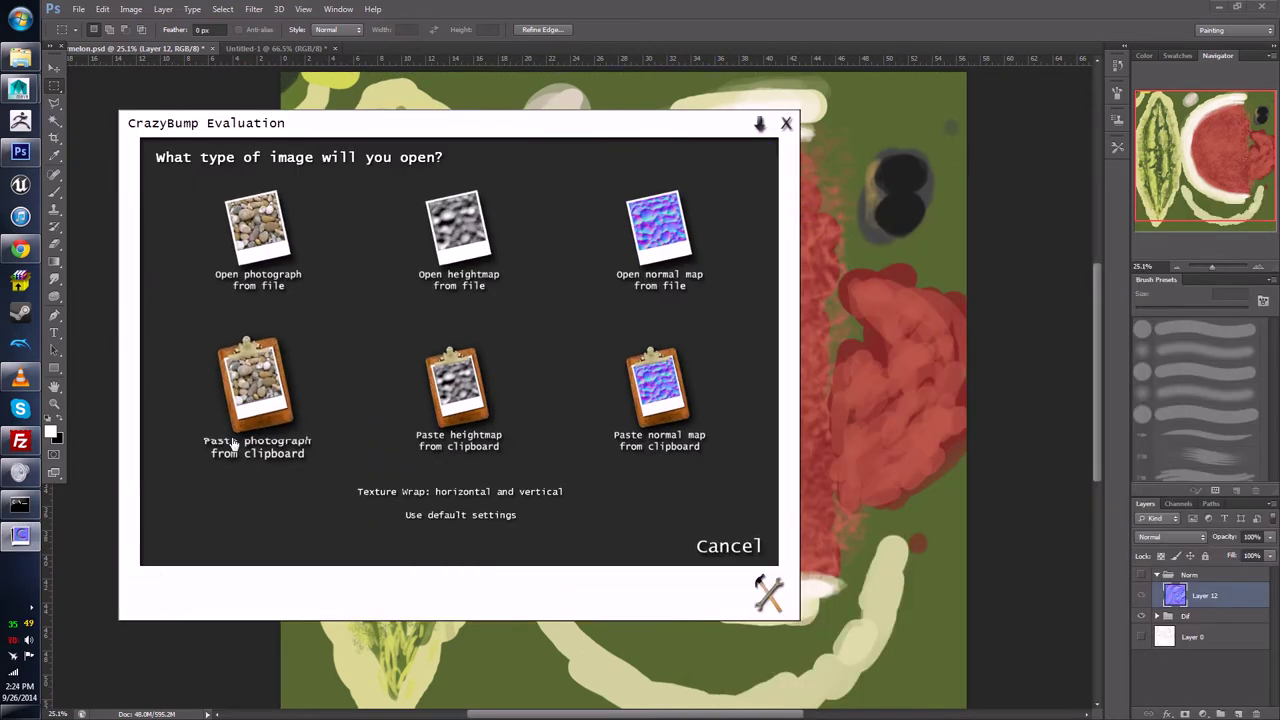
pyautogui.click(284, 409)
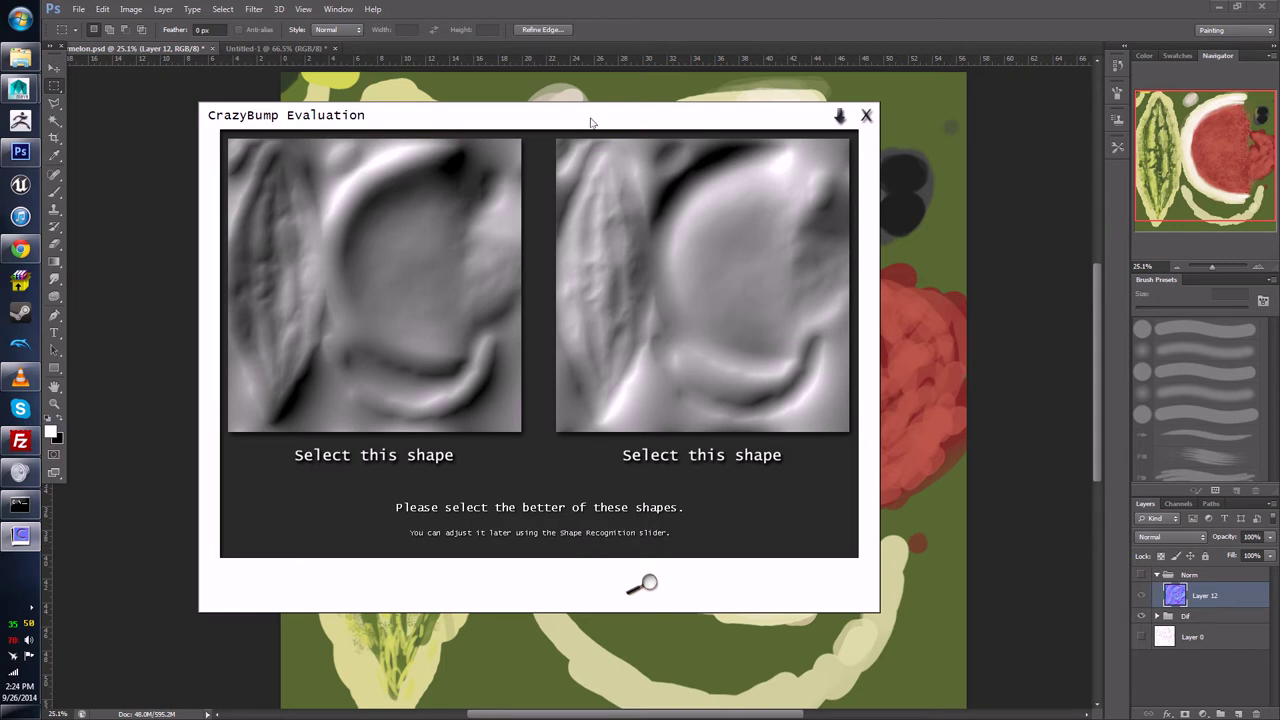
# Step: Compare the two proposed shapes with the painted texture and choose one for the diffuse-based normal map
pyautogui.moveTo(591, 123); pyautogui.dragTo(636, 412)
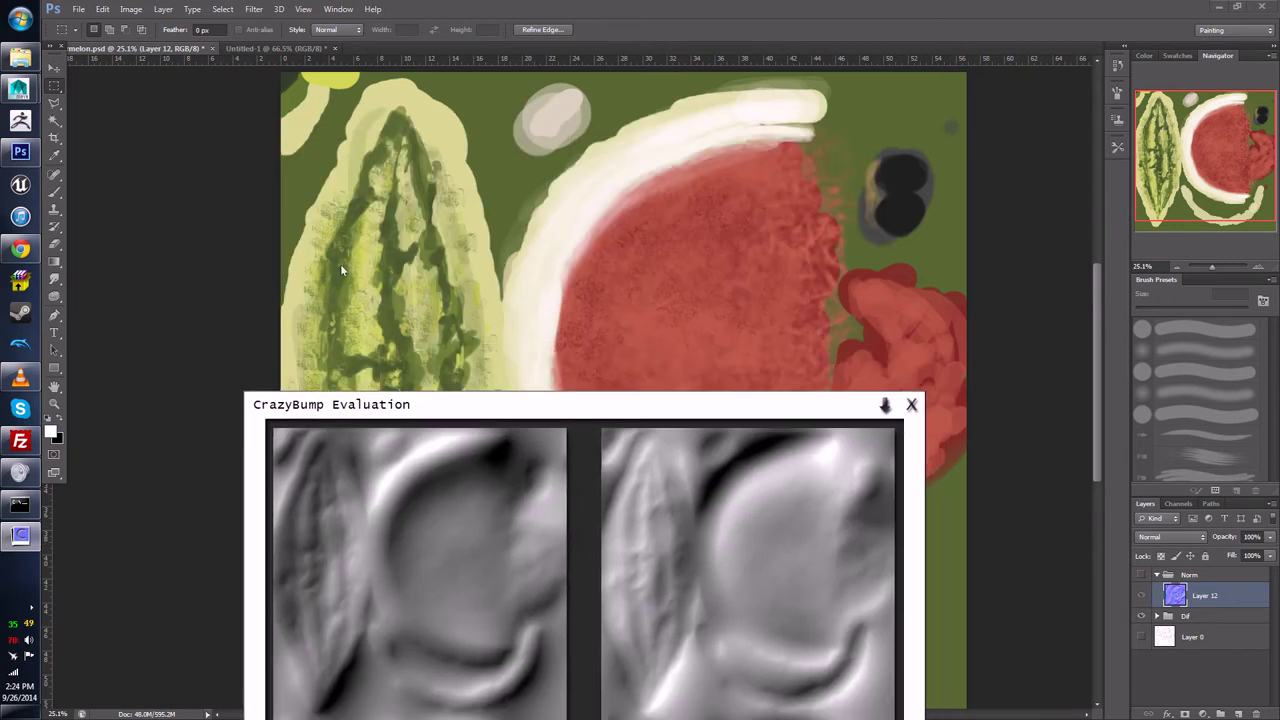
pyautogui.moveTo(553, 404); pyautogui.dragTo(528, 357)
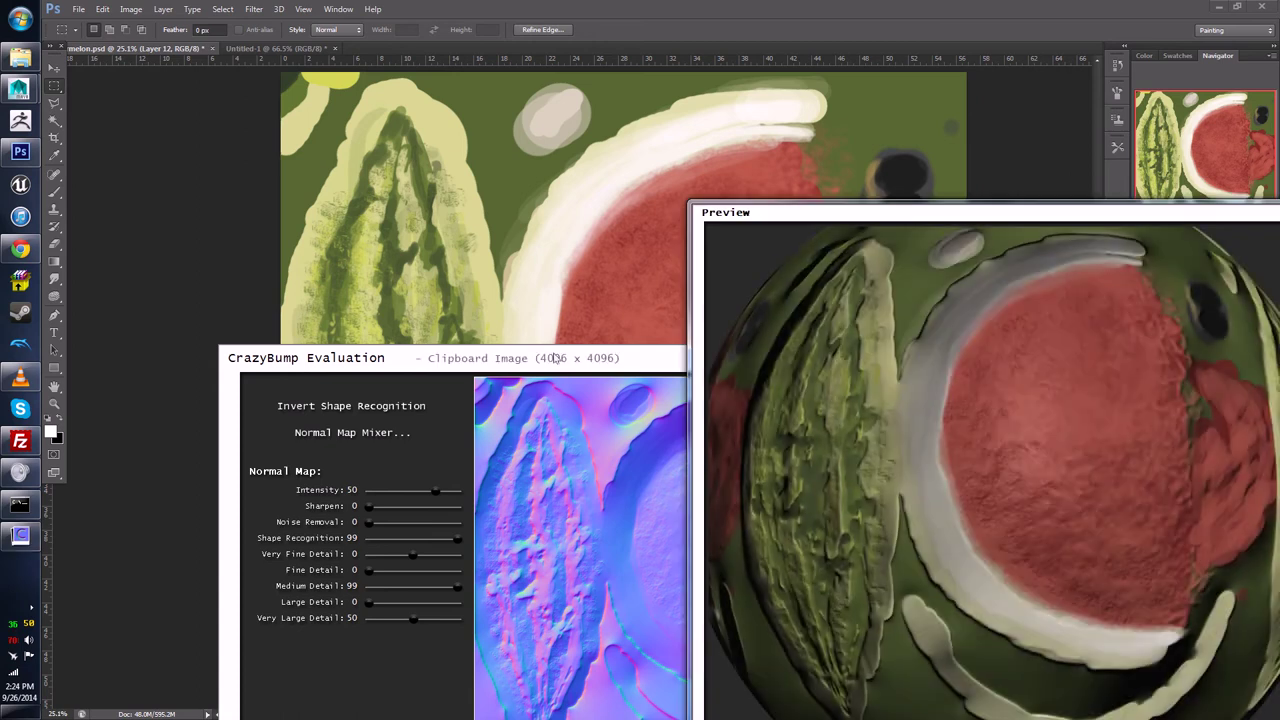
# Step: Set Very Fine Detail to 29 and Fine Detail to 16 for the diffuse-based normal map, checking the flesh and rind relief in the preview
pyautogui.moveTo(758, 355); pyautogui.dragTo(594, 181)
pyautogui.moveTo(998, 471); pyautogui.dragTo(1003, 494)
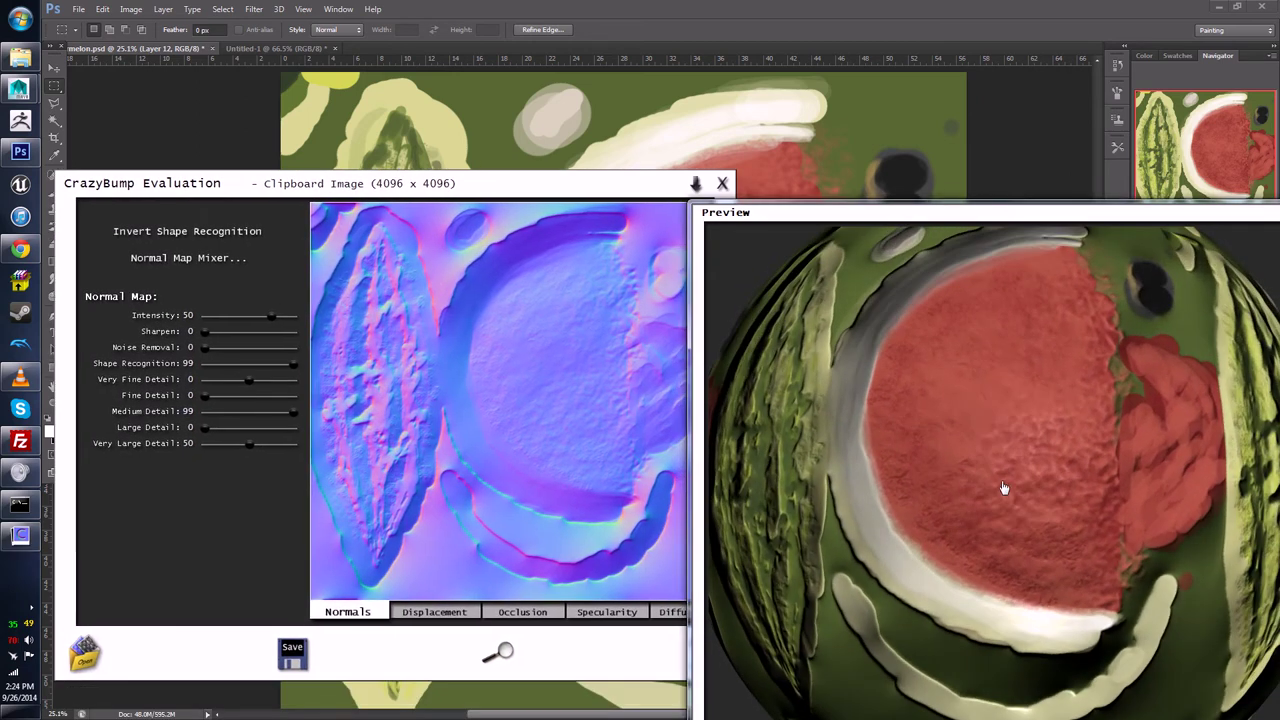
pyautogui.moveTo(943, 406); pyautogui.dragTo(1040, 566)
pyautogui.moveTo(1040, 566); pyautogui.dragTo(1030, 562, button='right')
pyautogui.moveTo(886, 531); pyautogui.dragTo(994, 457)
pyautogui.moveTo(1080, 541); pyautogui.dragTo(1034, 449)
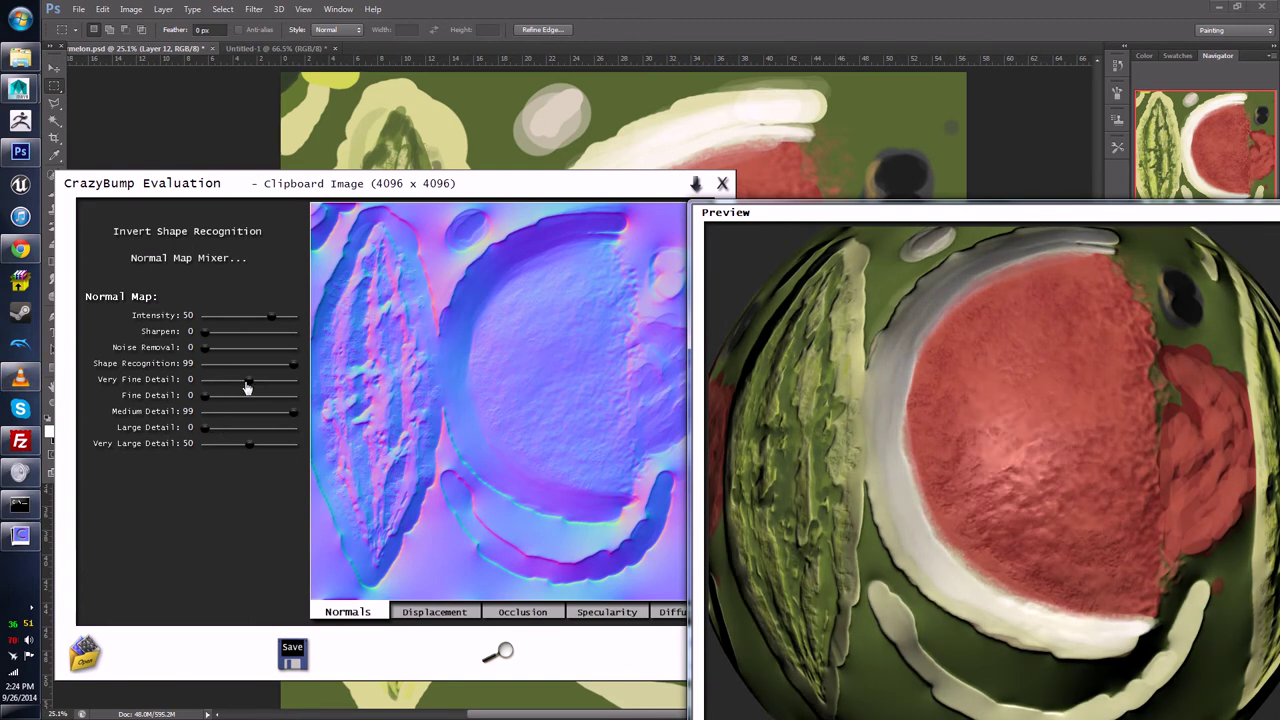
pyautogui.moveTo(248, 381); pyautogui.dragTo(275, 381)
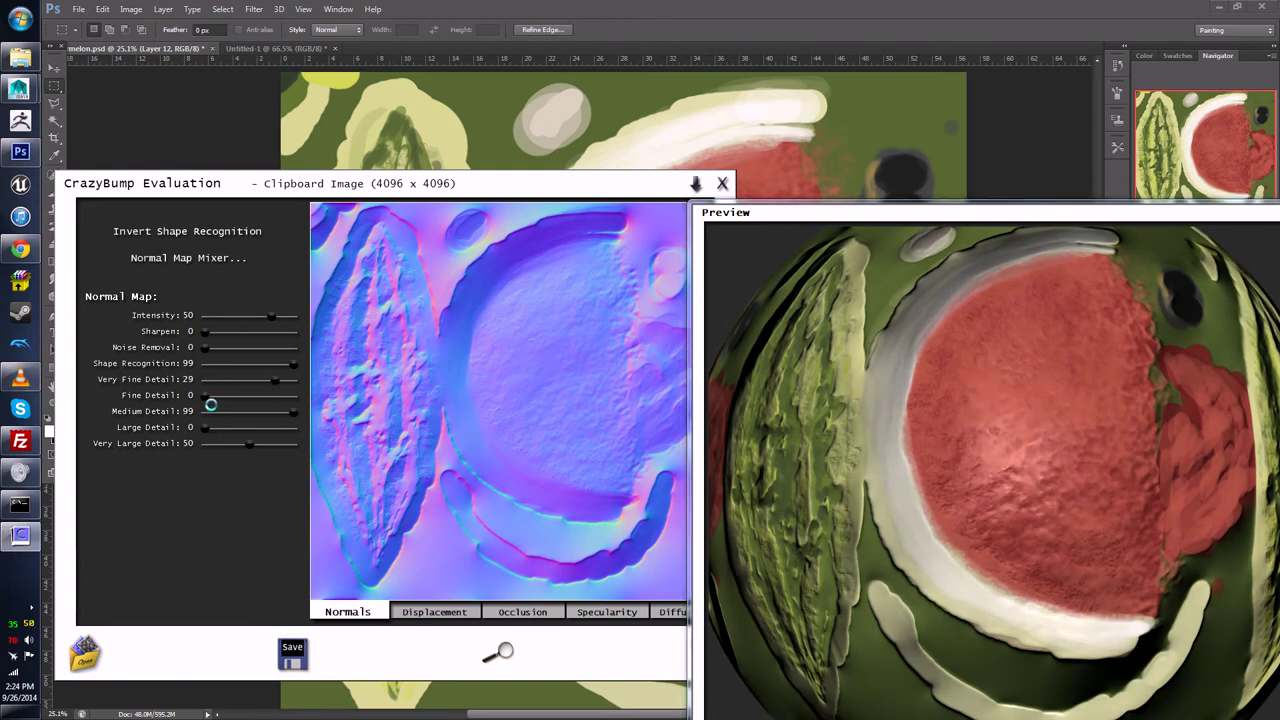
pyautogui.scroll(5, 1084, 446)
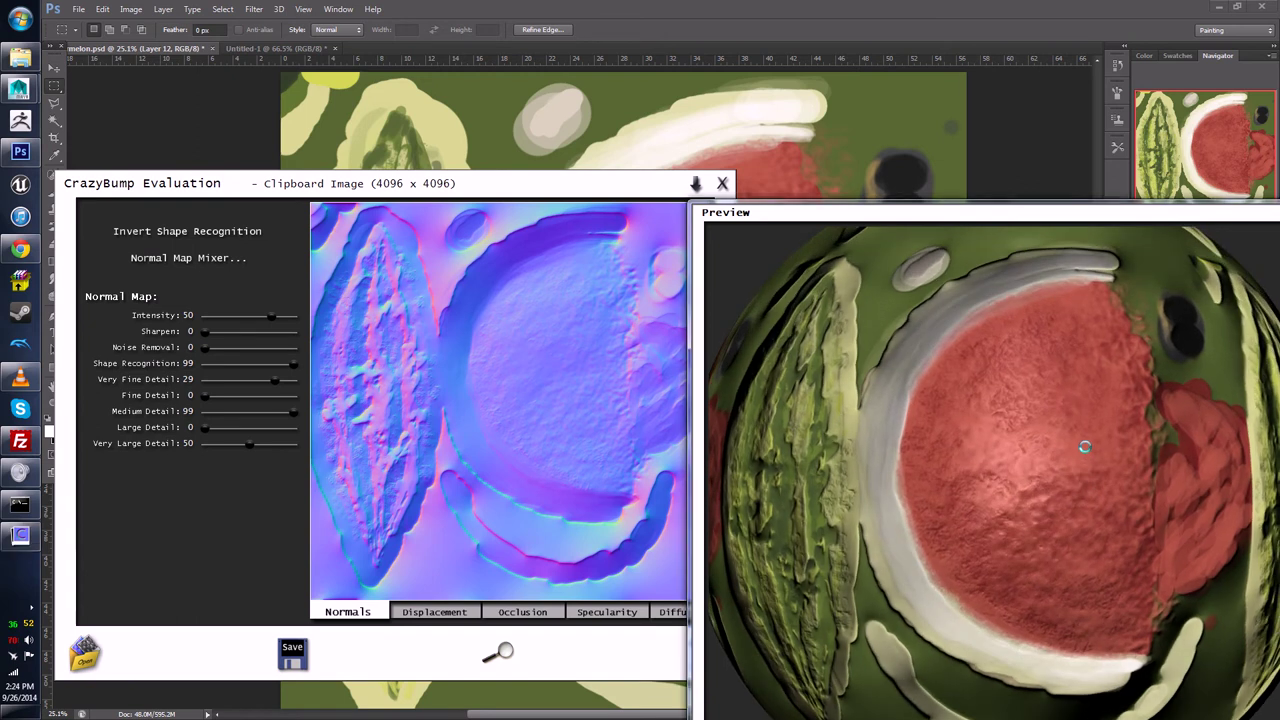
pyautogui.scroll(5, 1072, 462)
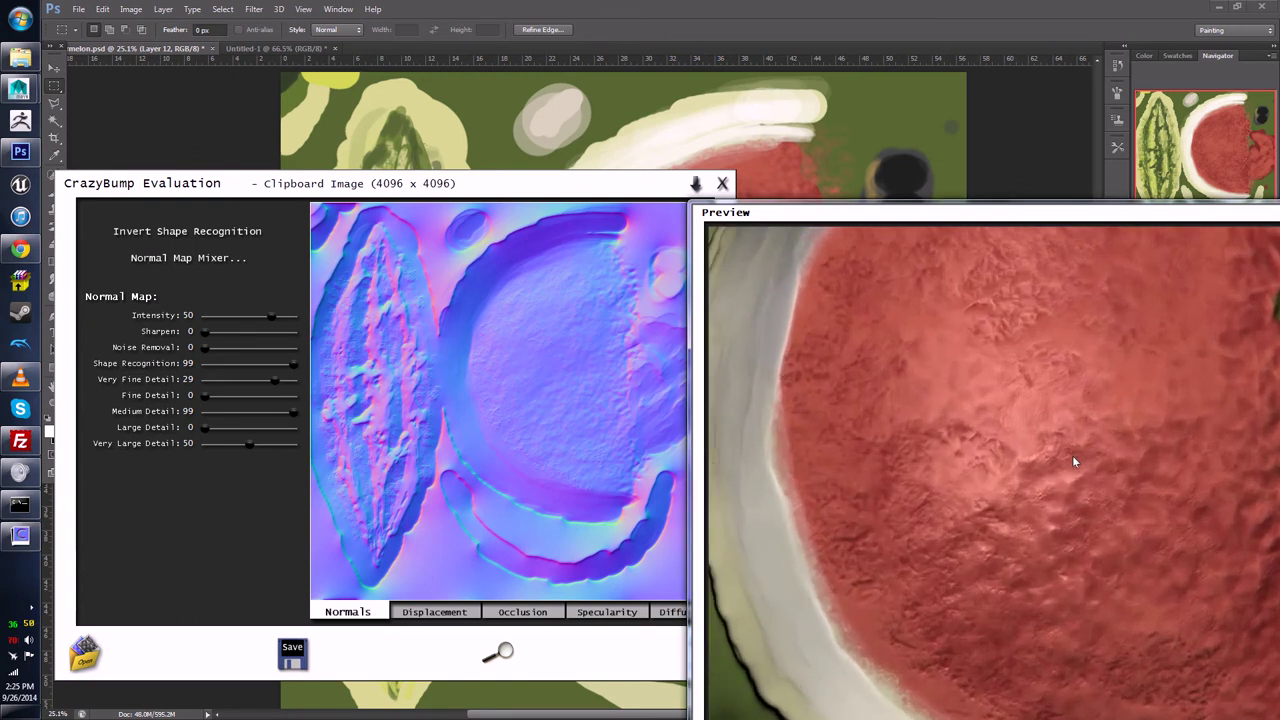
pyautogui.moveTo(204, 395); pyautogui.dragTo(222, 396)
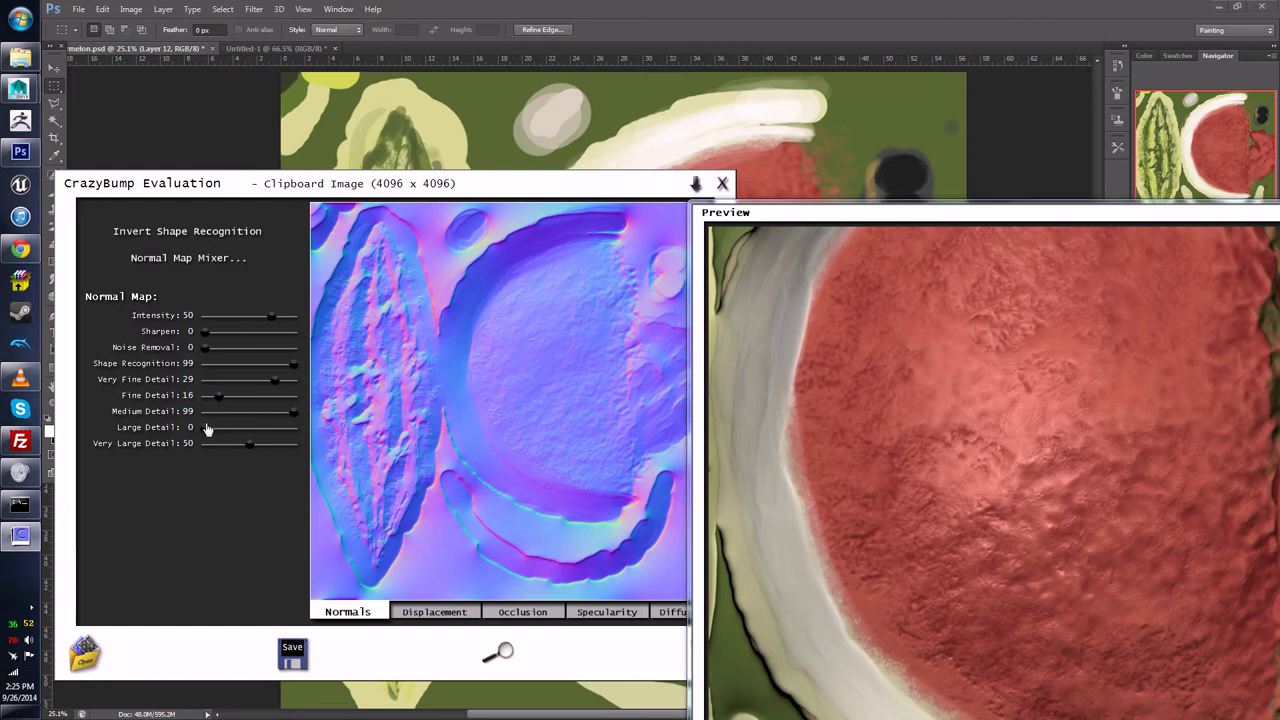
# Step: Set Very Large Detail to 10 and Medium Detail to 38, checking the relief on the previewed melon
pyautogui.moveTo(249, 446); pyautogui.dragTo(220, 450)
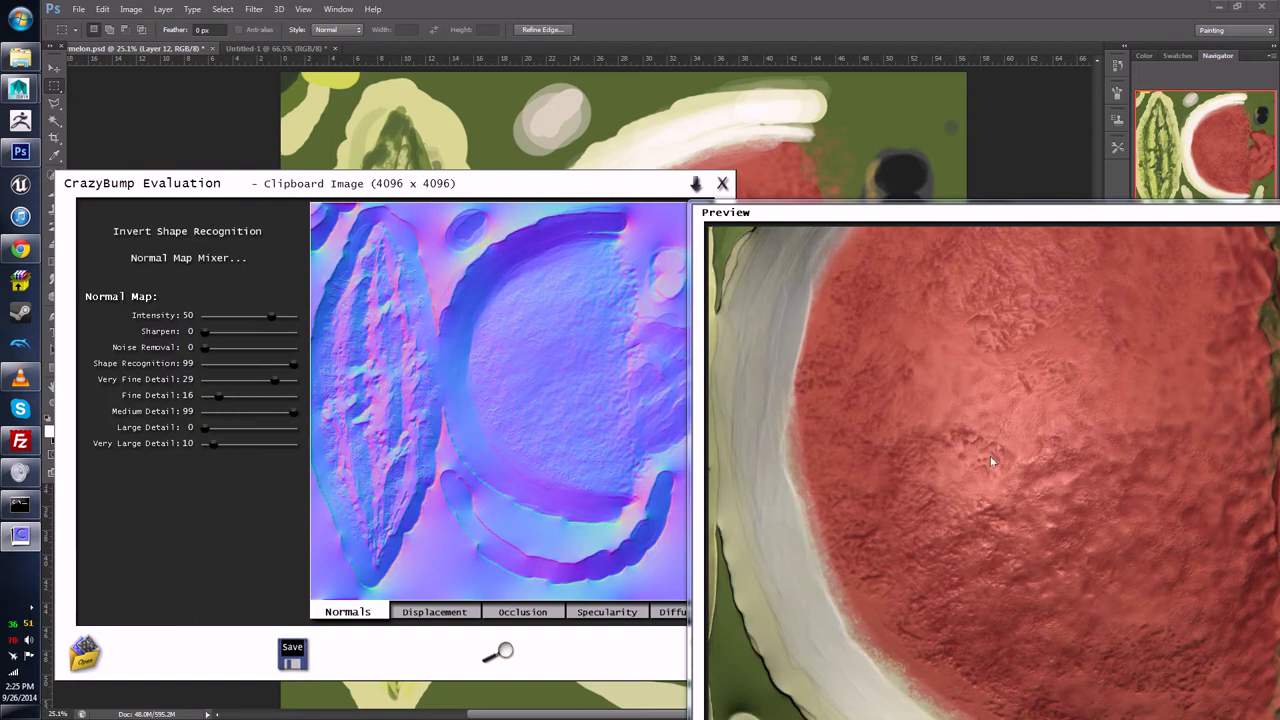
pyautogui.moveTo(294, 412); pyautogui.dragTo(240, 415)
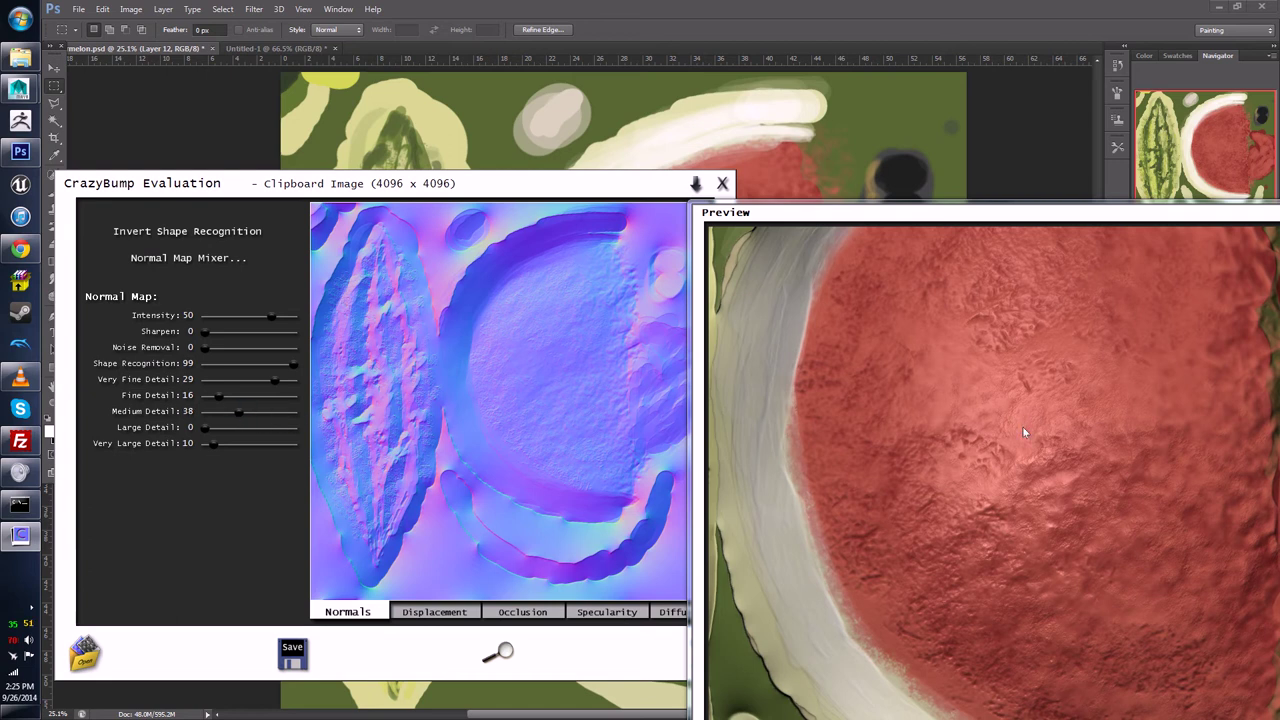
pyautogui.scroll(-3, 1026, 417)
pyautogui.moveTo(1037, 468); pyautogui.dragTo(979, 415)
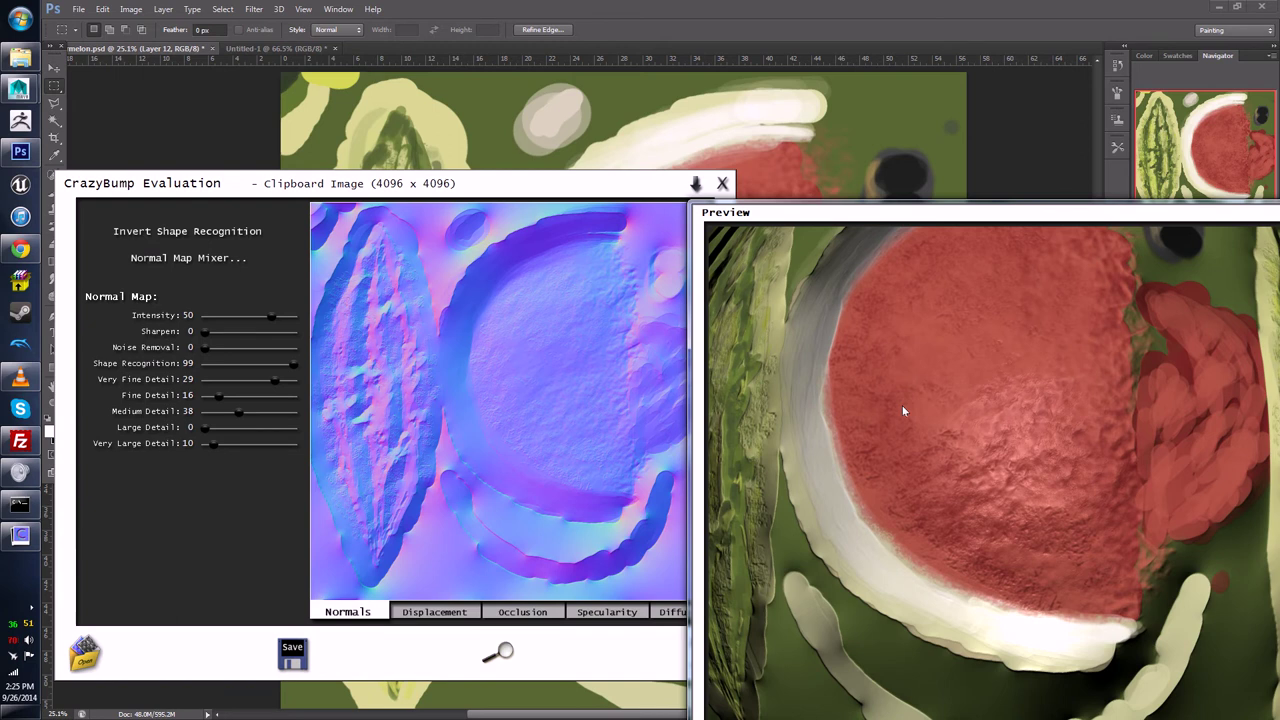
pyautogui.moveTo(920, 477); pyautogui.dragTo(1020, 448)
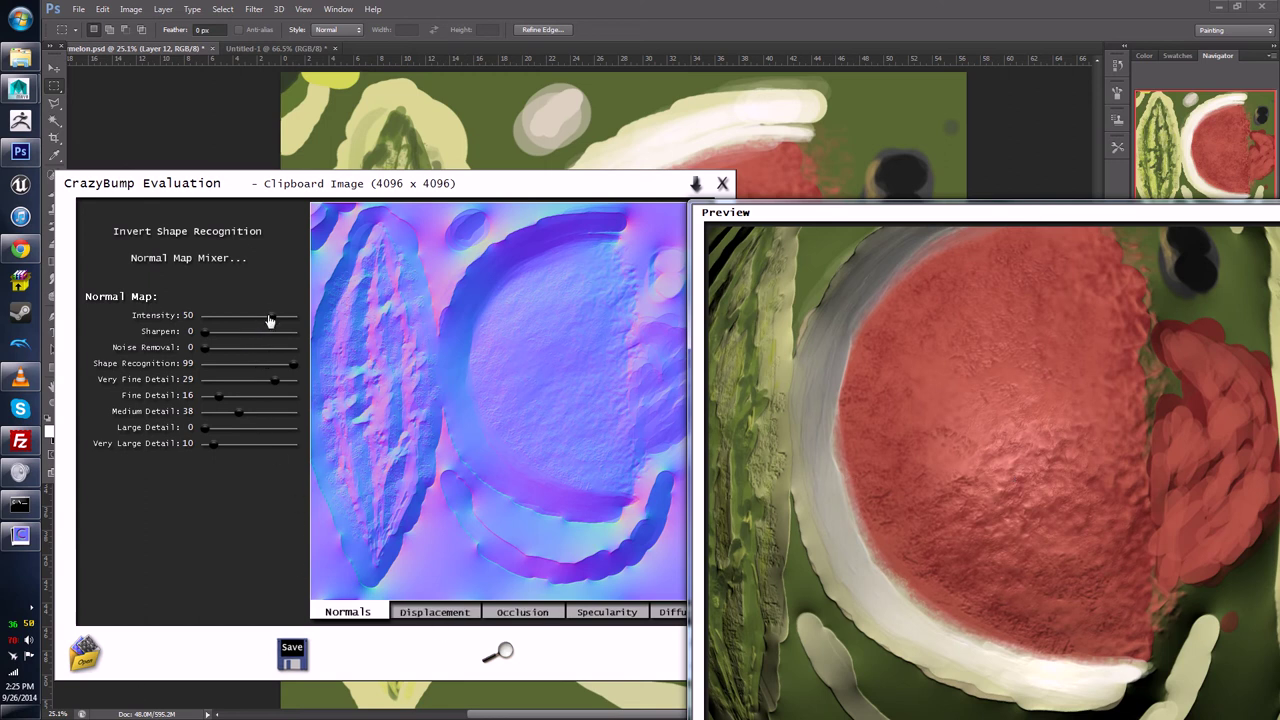
# Step: Try the normal map's Intensity at -25 and -72, and settle on 51
pyautogui.moveTo(264, 320); pyautogui.dragTo(238, 327)
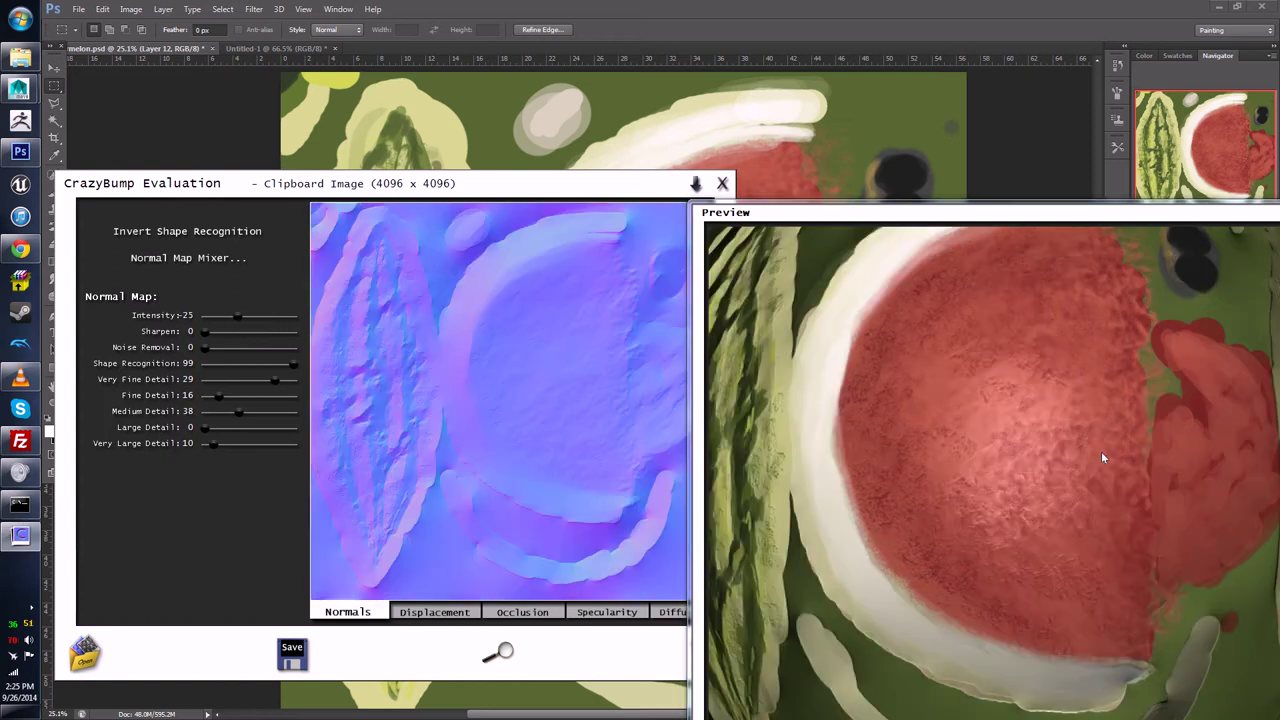
pyautogui.moveTo(1056, 486); pyautogui.dragTo(1105, 450)
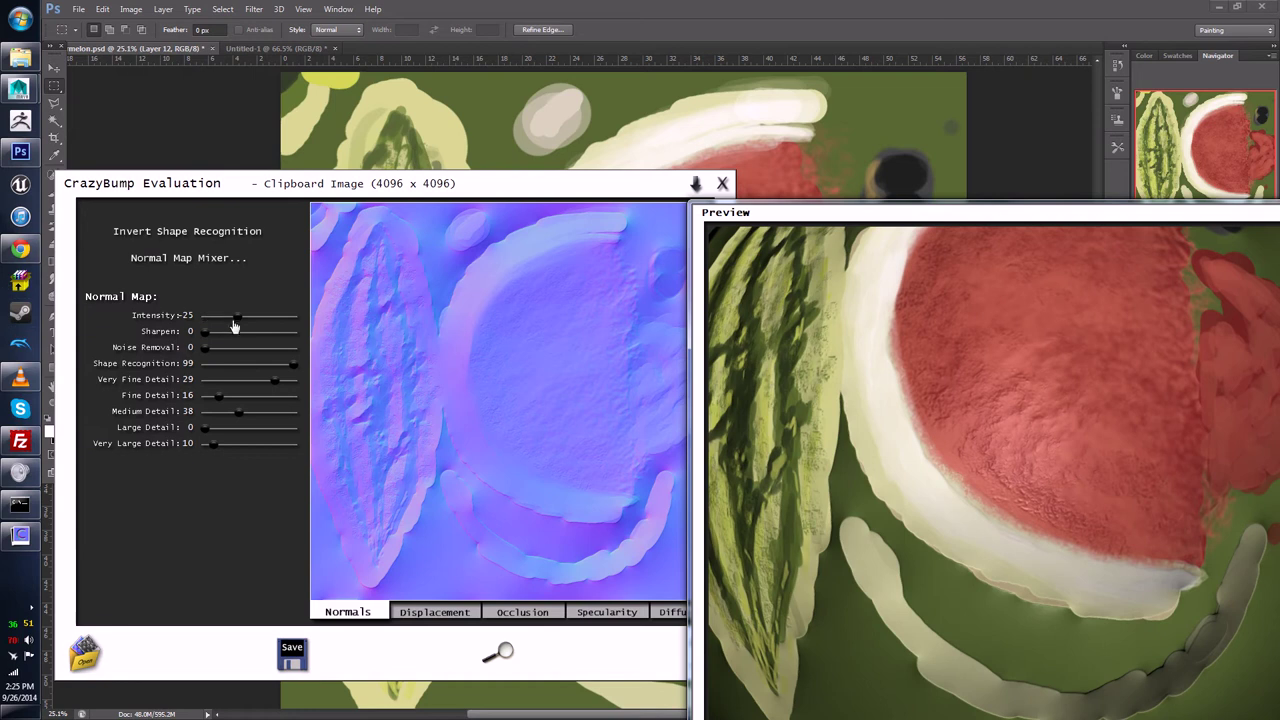
pyautogui.moveTo(236, 325); pyautogui.dragTo(214, 324)
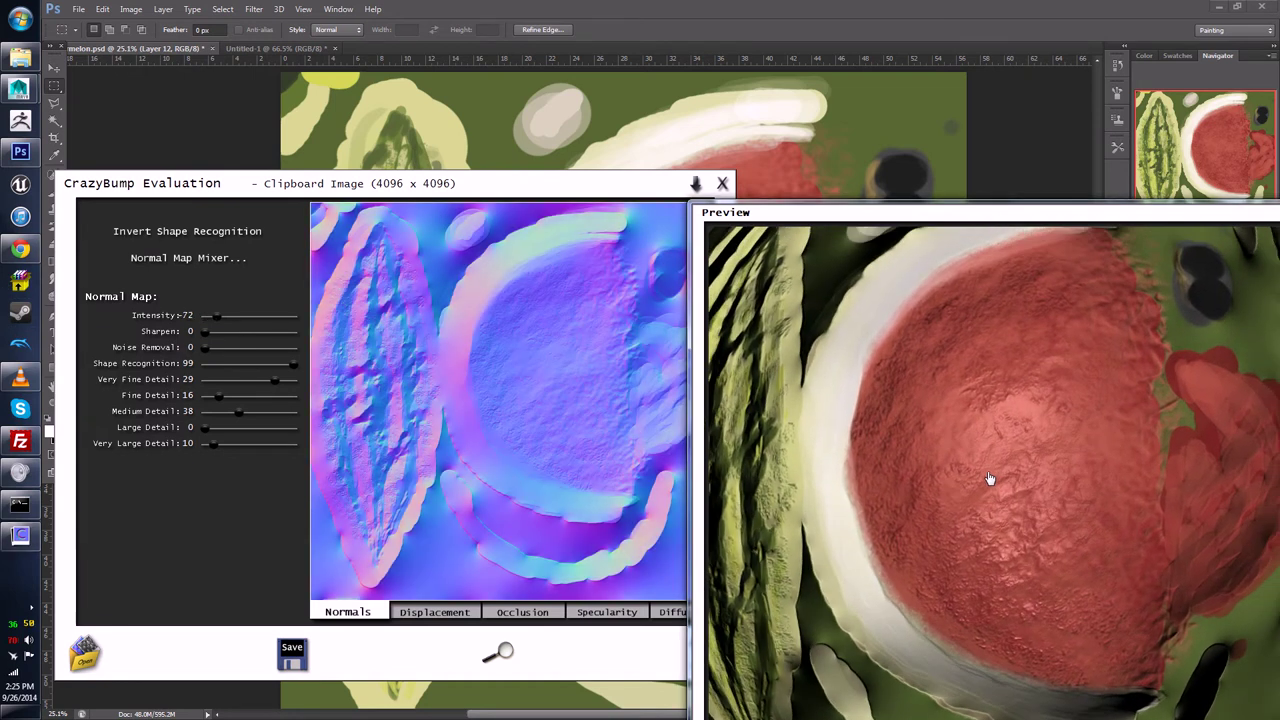
pyautogui.moveTo(215, 317); pyautogui.dragTo(276, 327)
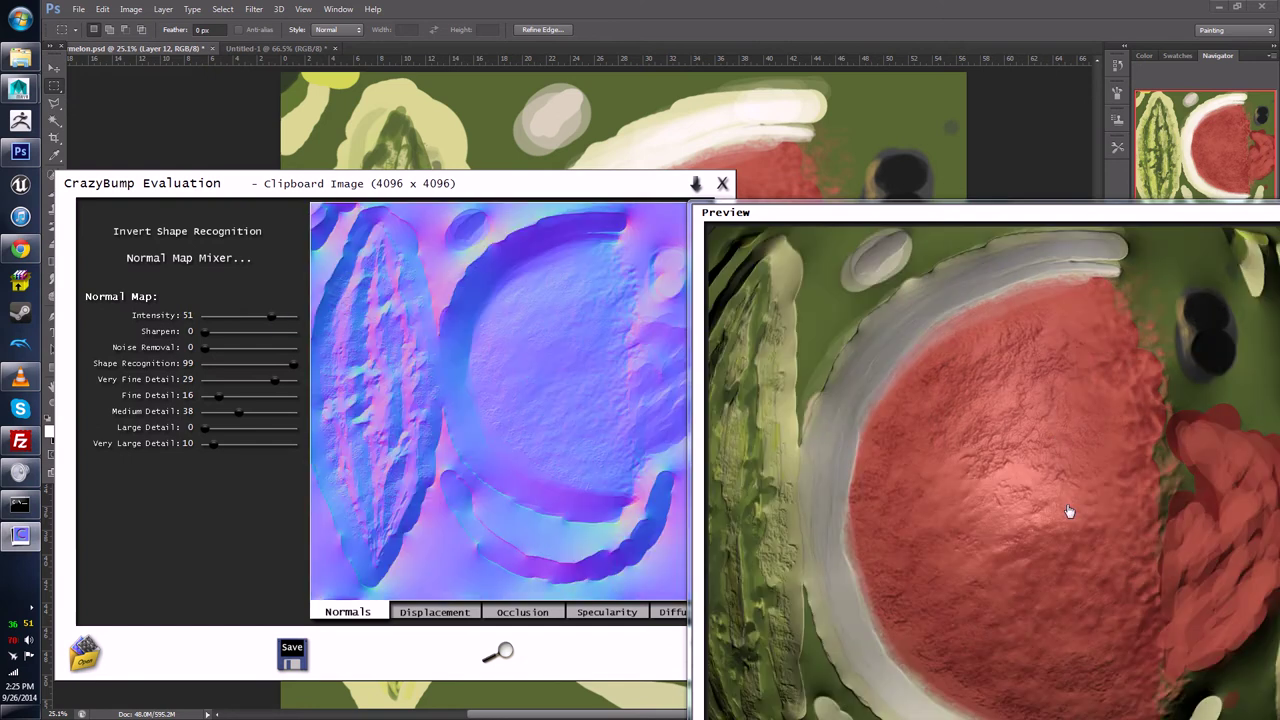
pyautogui.moveTo(1062, 495); pyautogui.dragTo(1101, 461)
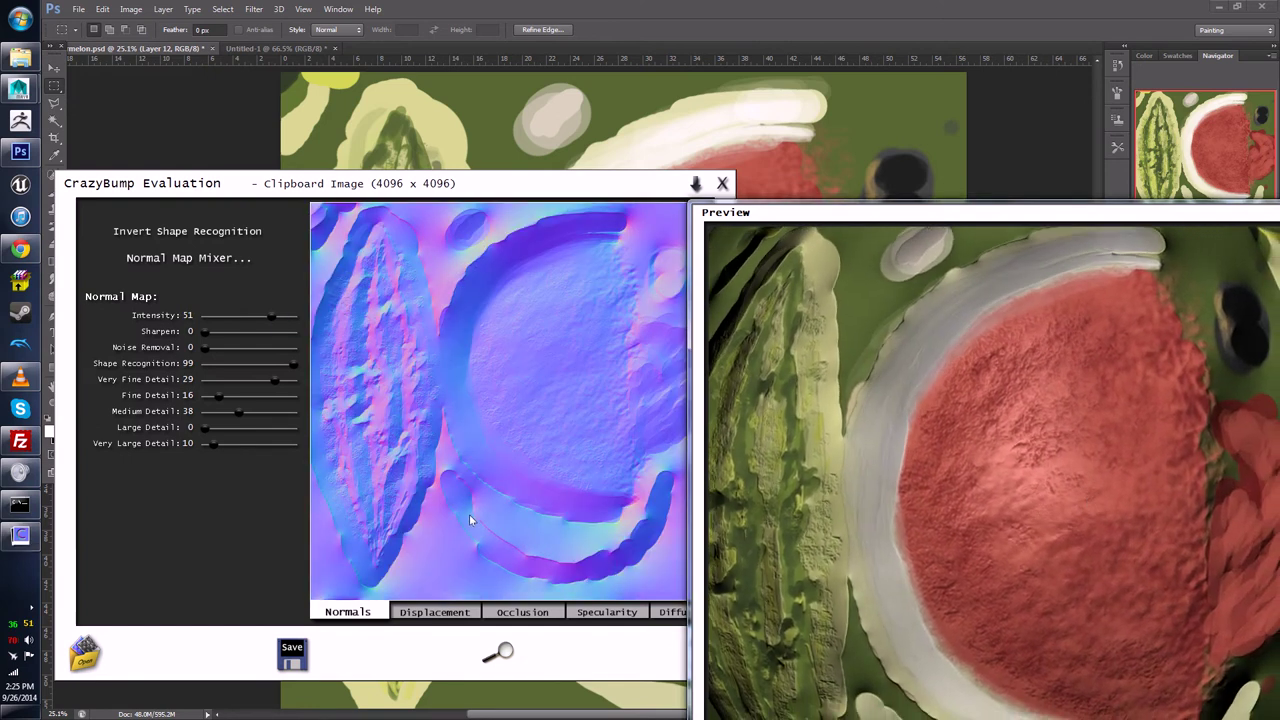
# Step: Copy the finished diffuse-based normals to the clipboard and switch to the Watermelon.psd document in Photoshop
pyautogui.click(292, 652)
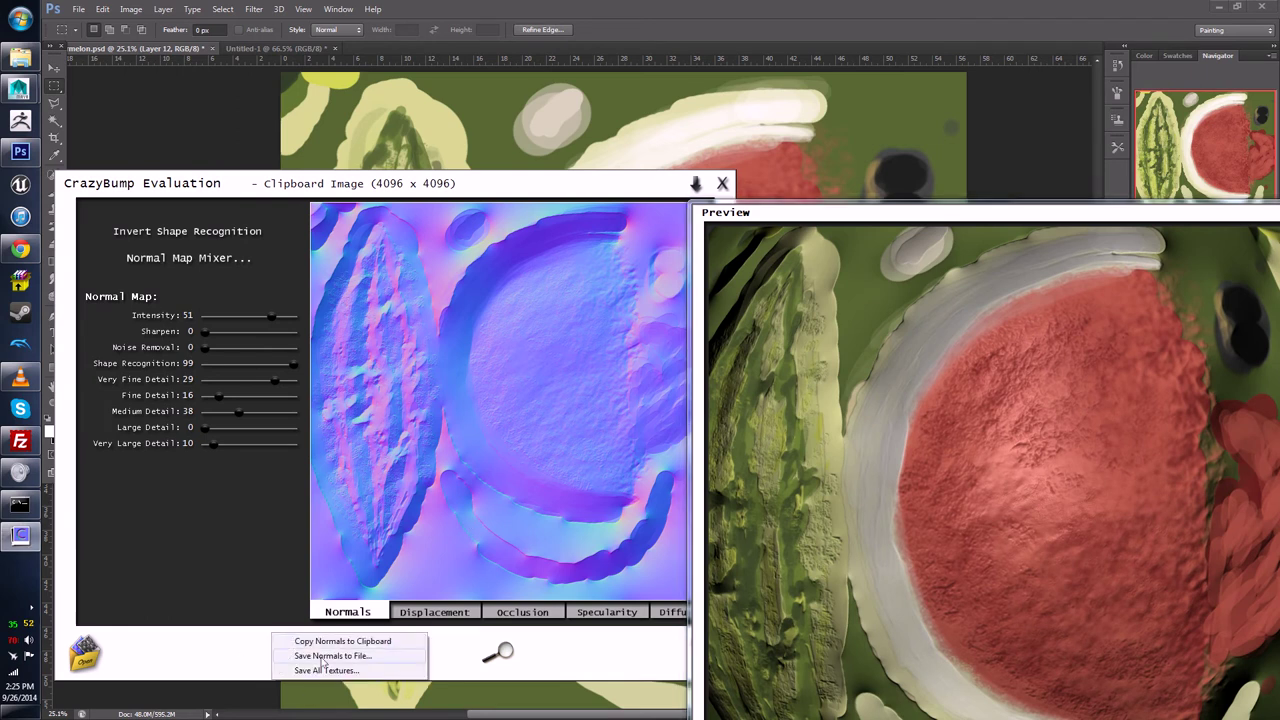
pyautogui.click(324, 656)
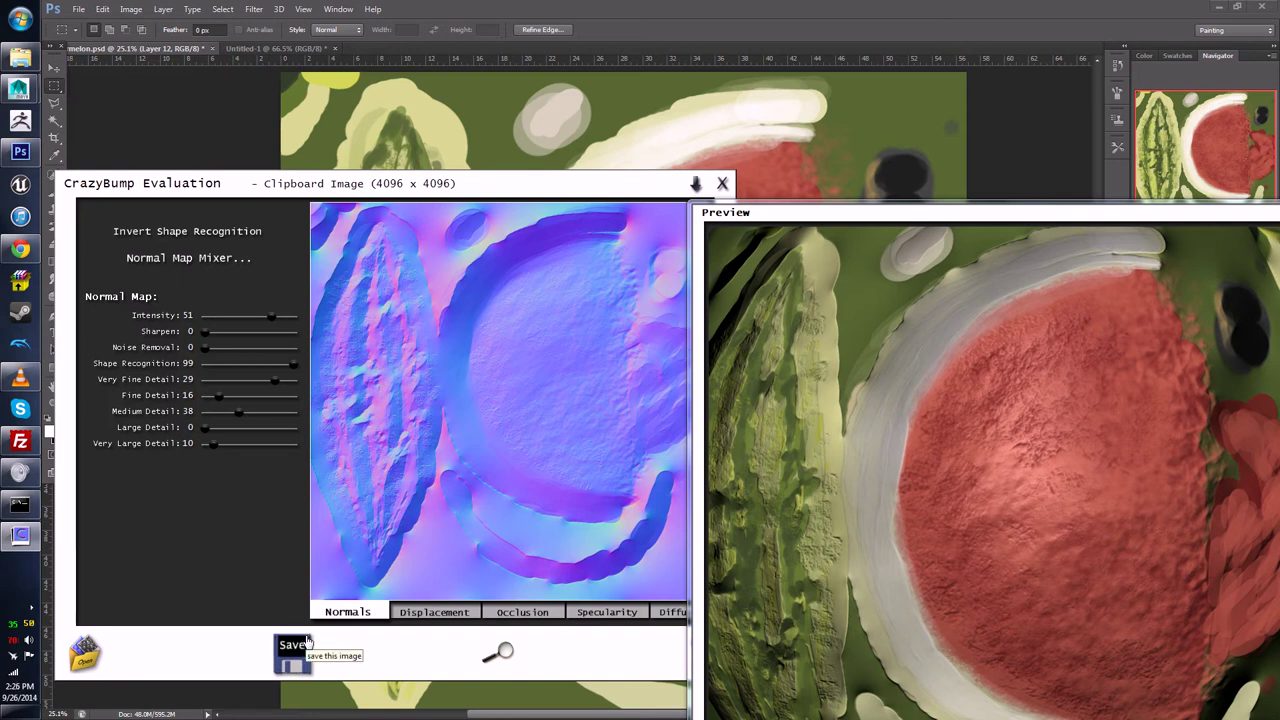
pyautogui.moveTo(18, 87)
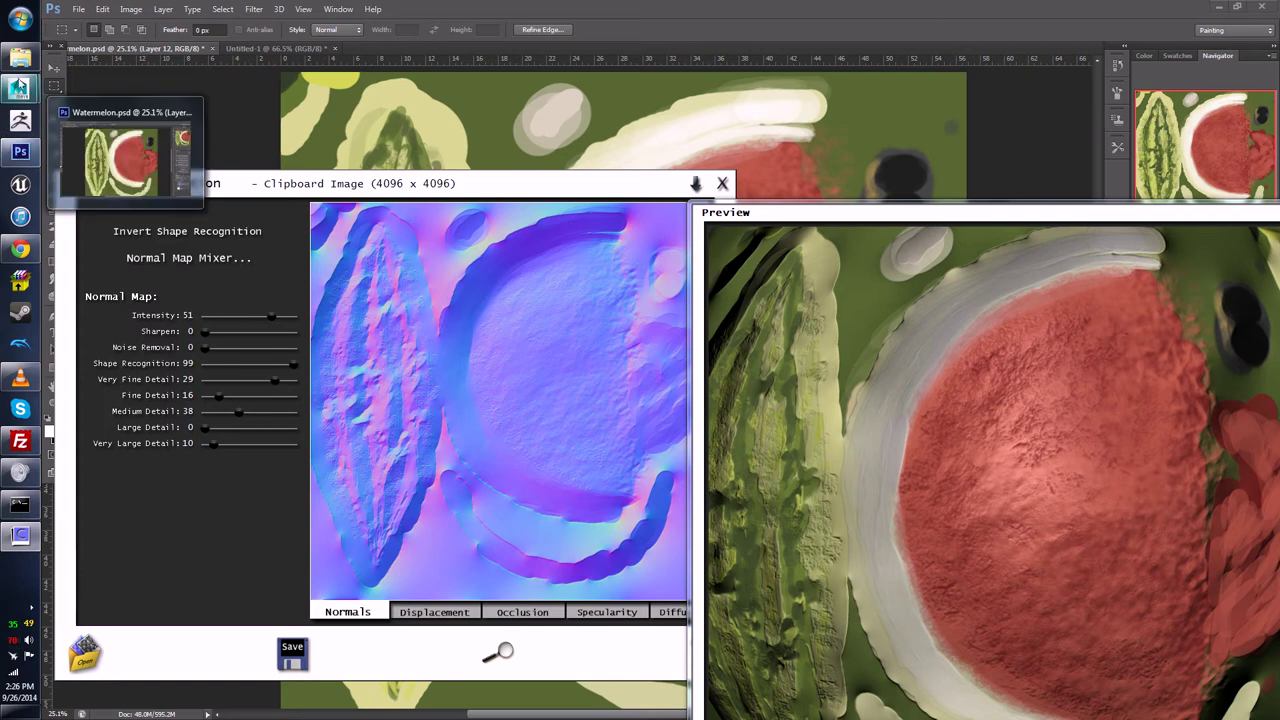
pyautogui.click(20, 151)
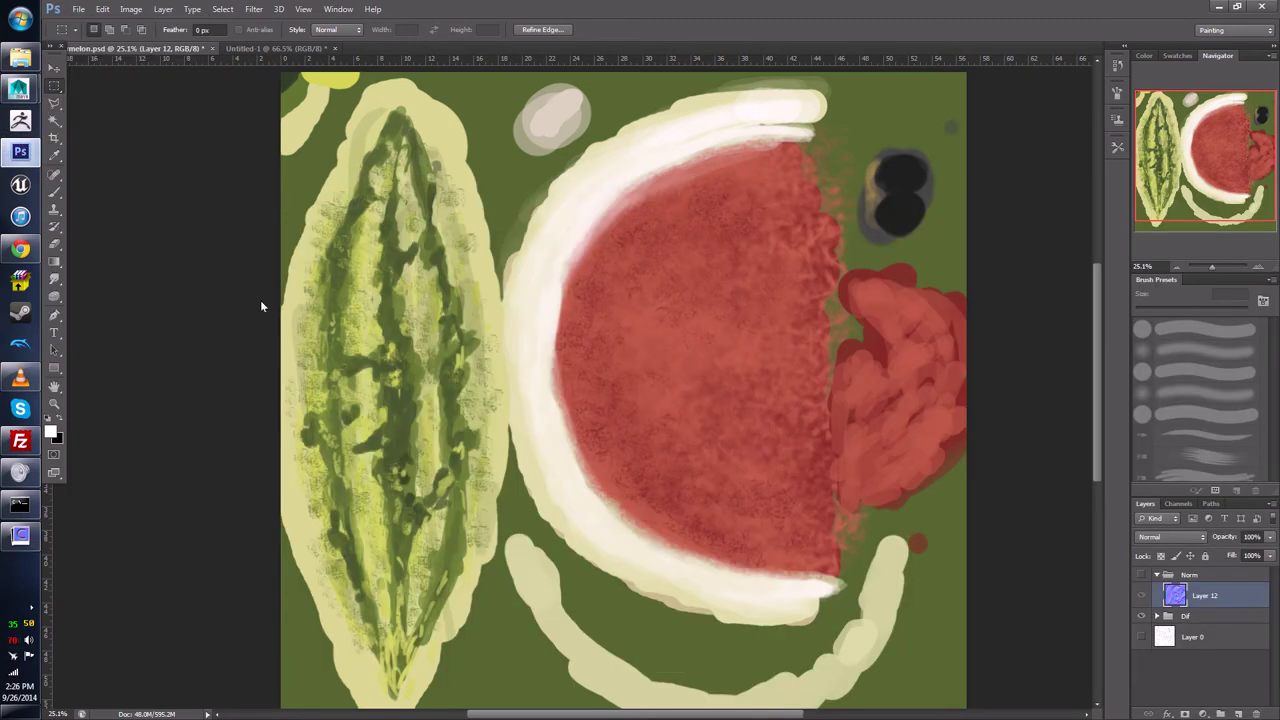
# Step: Show the Norm group, clear the selection and paste the copied normals as a new layer above Layer 12
pyautogui.click(1141, 575)
pyautogui.hotkey('ctrl', 'd')
pyautogui.hotkey('ctrl', 'shift', 'alt', 'n')
pyautogui.hotkey('ctrl', 'v')
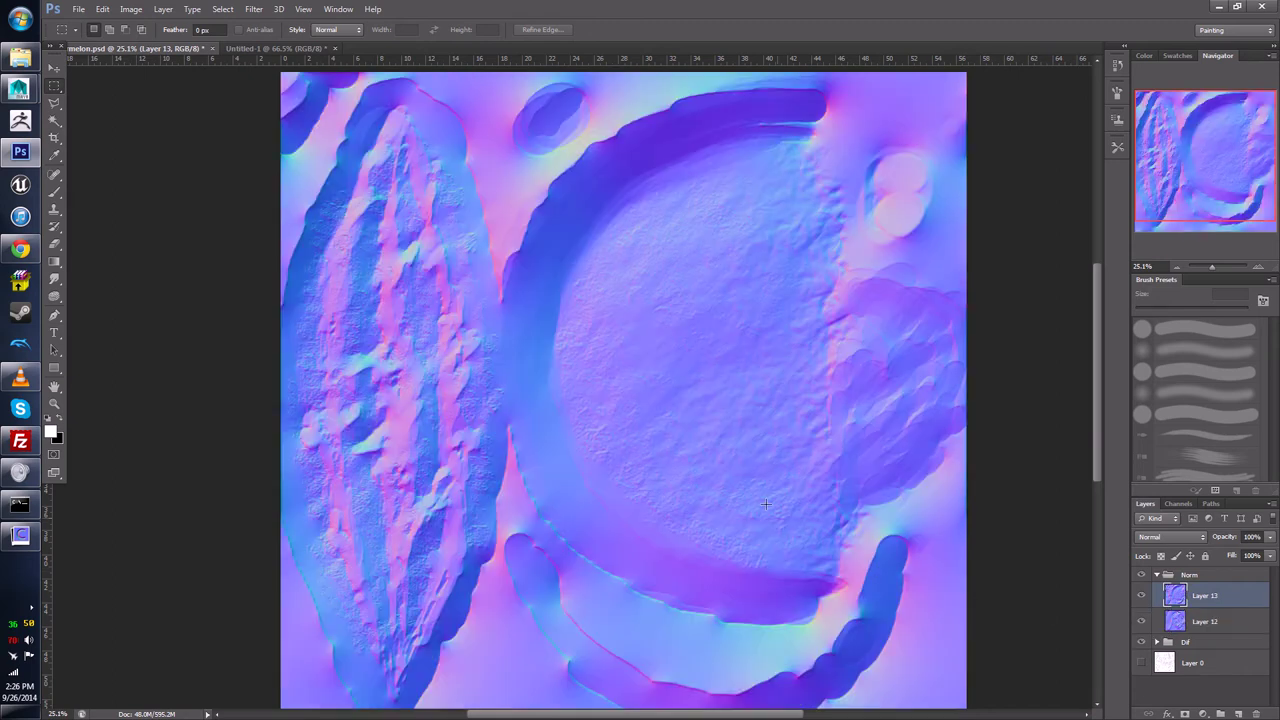
pyautogui.keyDown('alt'); pyautogui.scroll(-2, 757, 482); pyautogui.keyUp('alt')
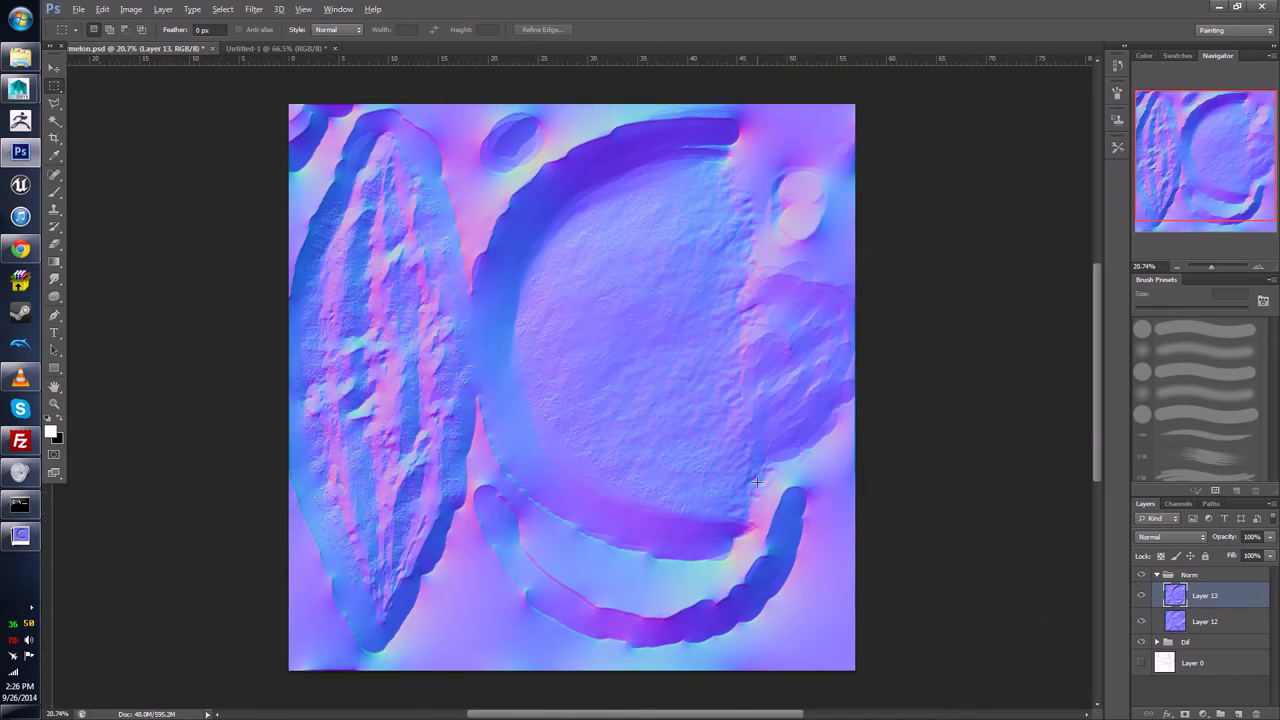
# Step: Compare blend modes such as Multiply and Lighten on the pasted normal layer and set it to Overlay
pyautogui.click(1181, 538)
pyautogui.click(1149, 197)
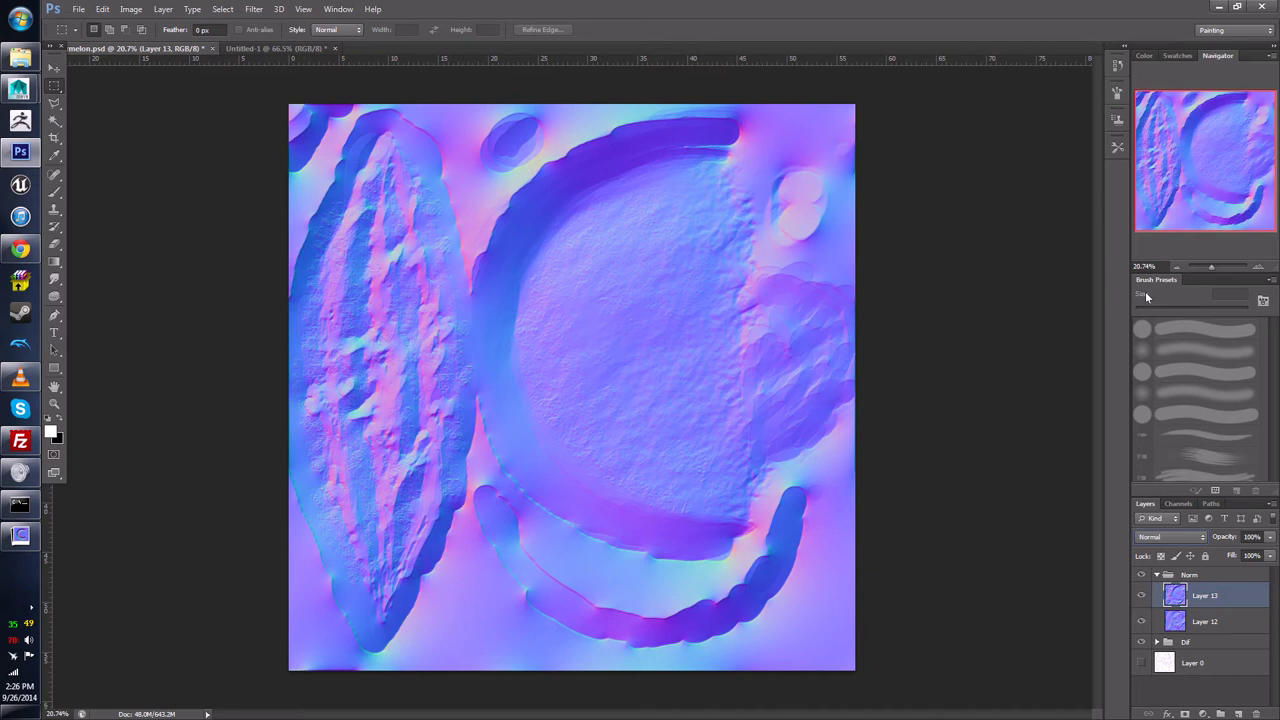
pyautogui.press('Down')
pyautogui.press('Down')
pyautogui.press('Down')
pyautogui.press('Down')
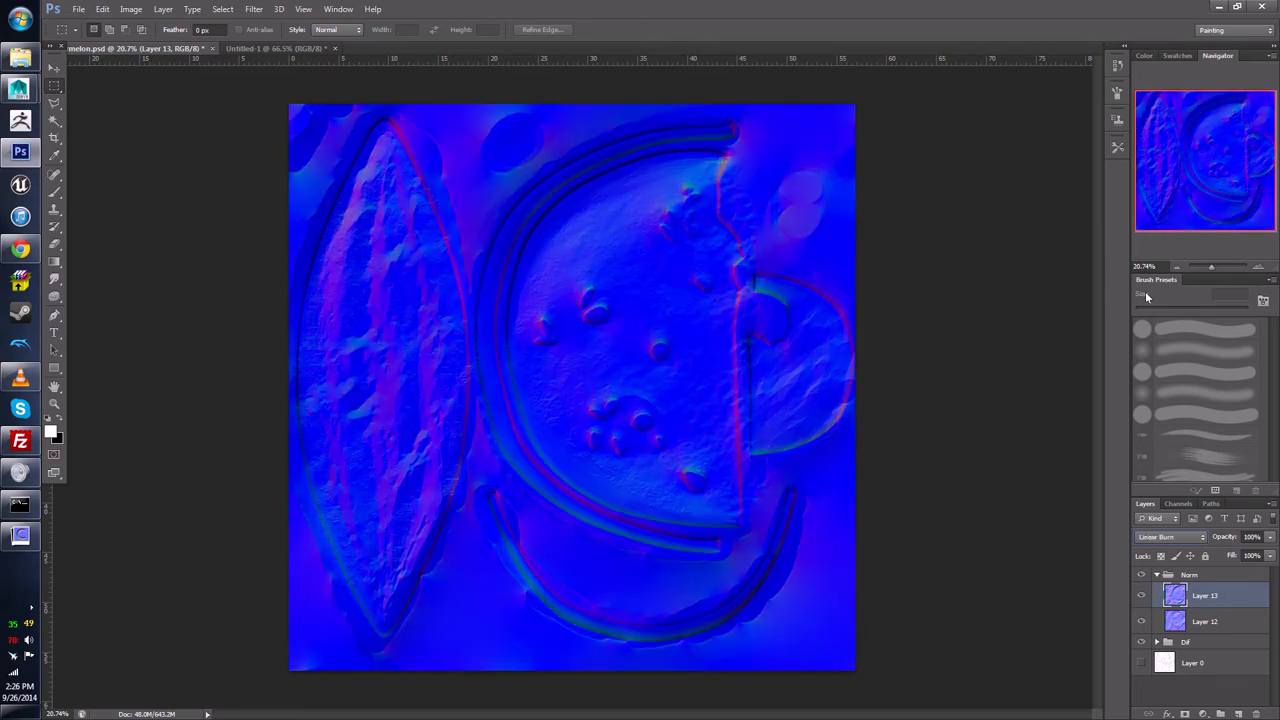
pyautogui.press('Down')
pyautogui.press('Down')
pyautogui.press('Down')
pyautogui.press('Down')
pyautogui.press('Down')
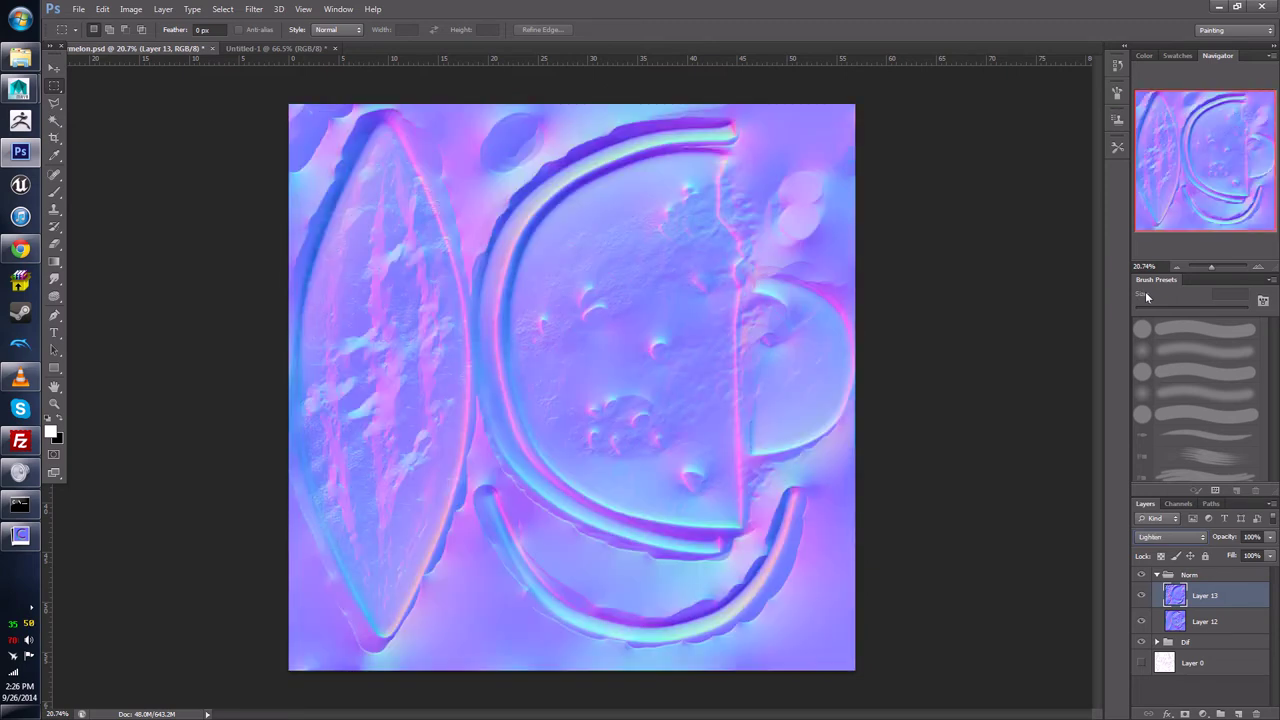
pyautogui.press('Down')
pyautogui.press('Down')
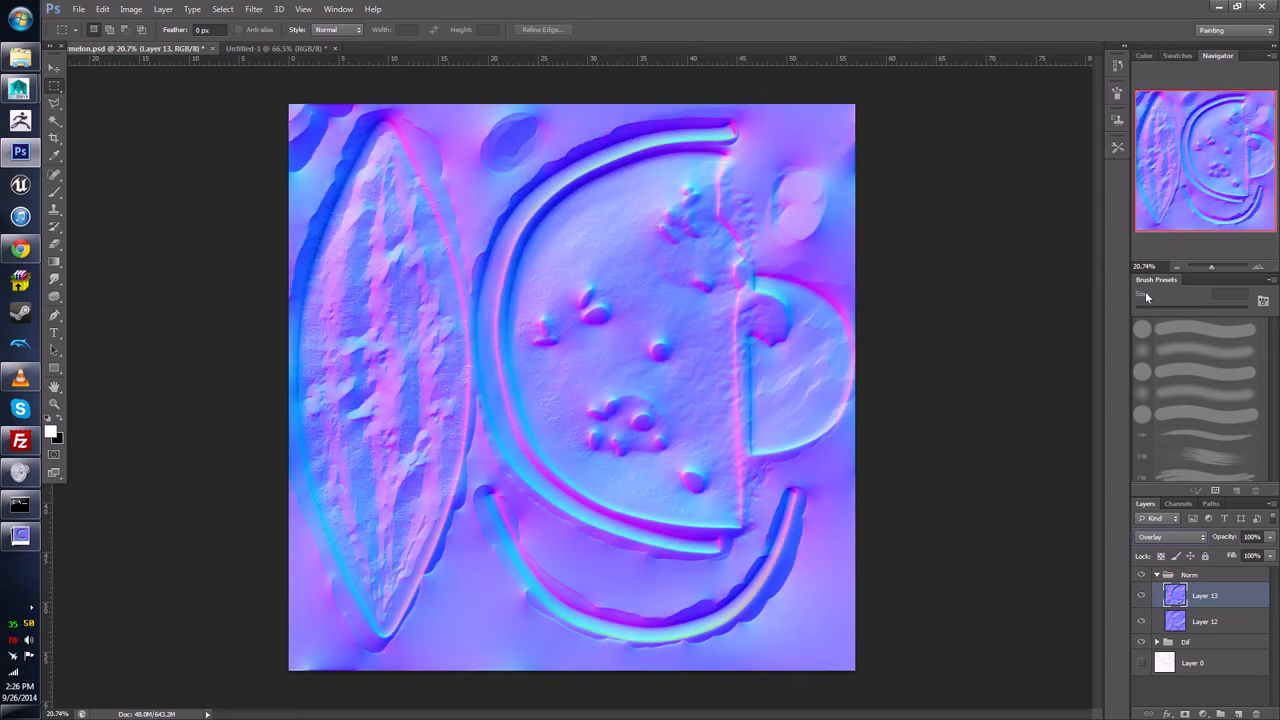
pyautogui.press('Up')
pyautogui.press('Down')
# Step: Hide the Overlay normal layer and sample the flat blue at Layer 12's upper edge as the foreground color
pyautogui.click(1177, 628)
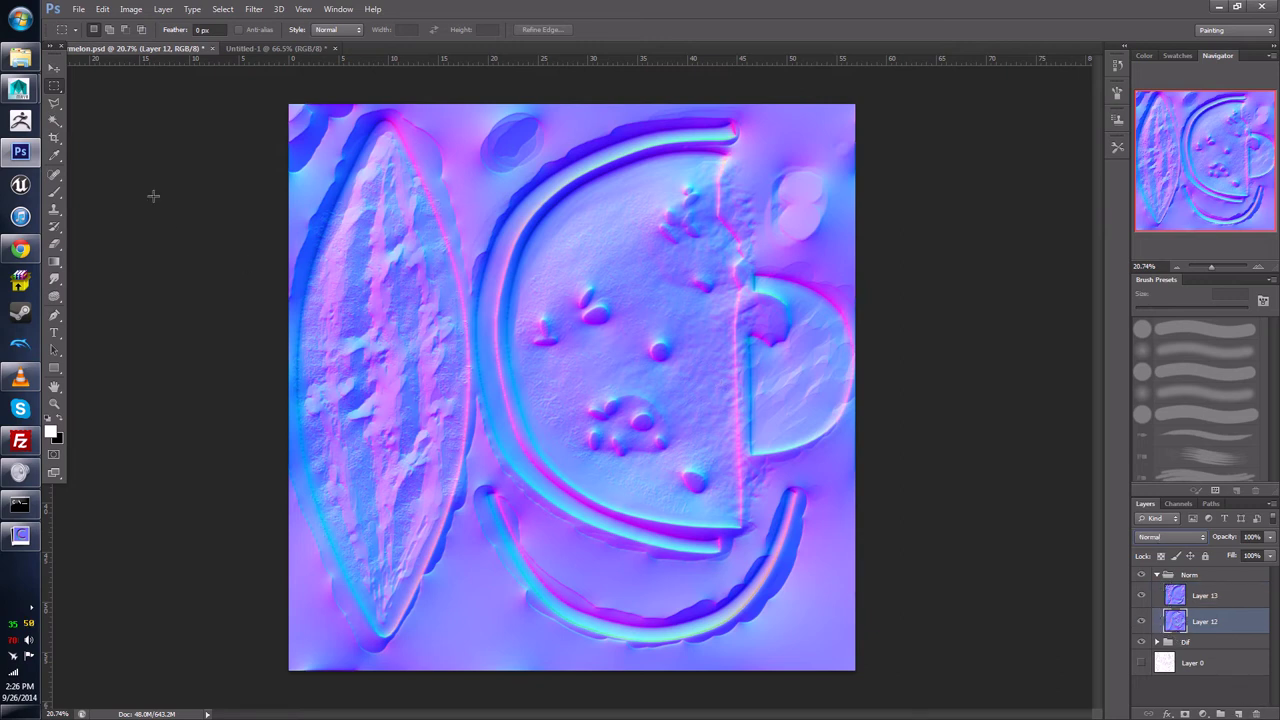
pyautogui.click(56, 192)
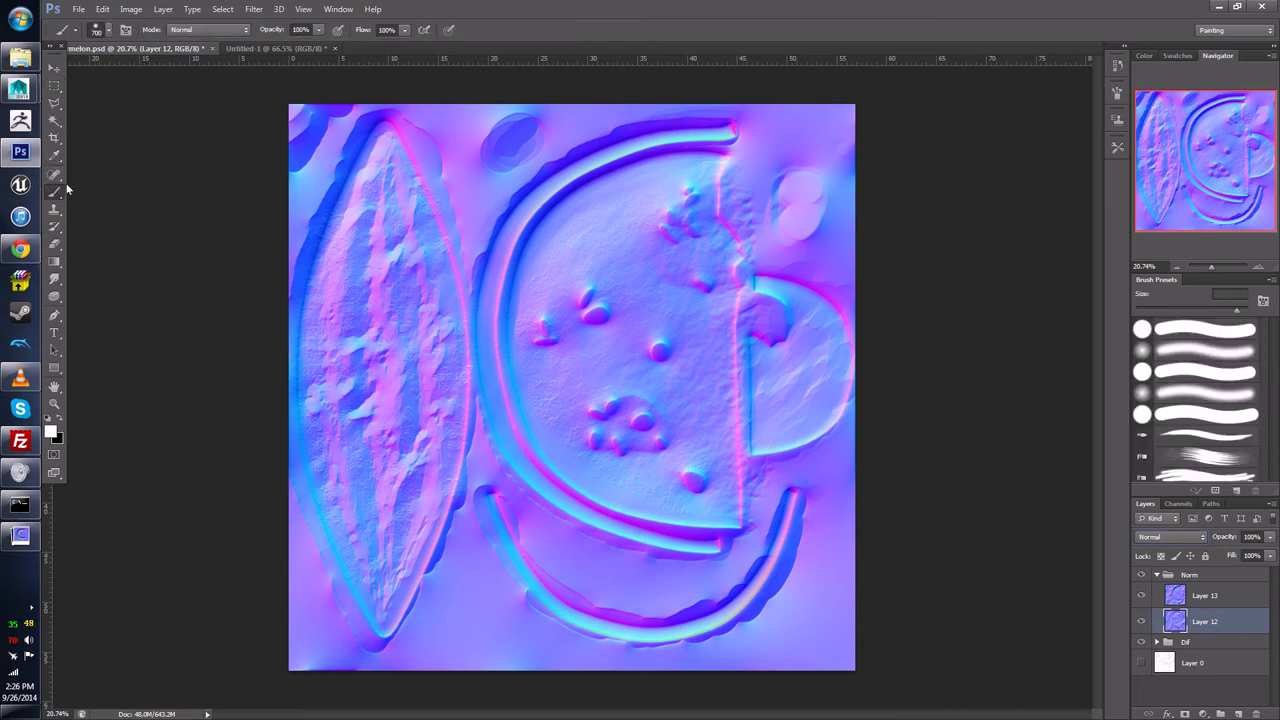
pyautogui.keyDown('alt'); pyautogui.scroll(2, 340, 150); pyautogui.keyUp('alt')
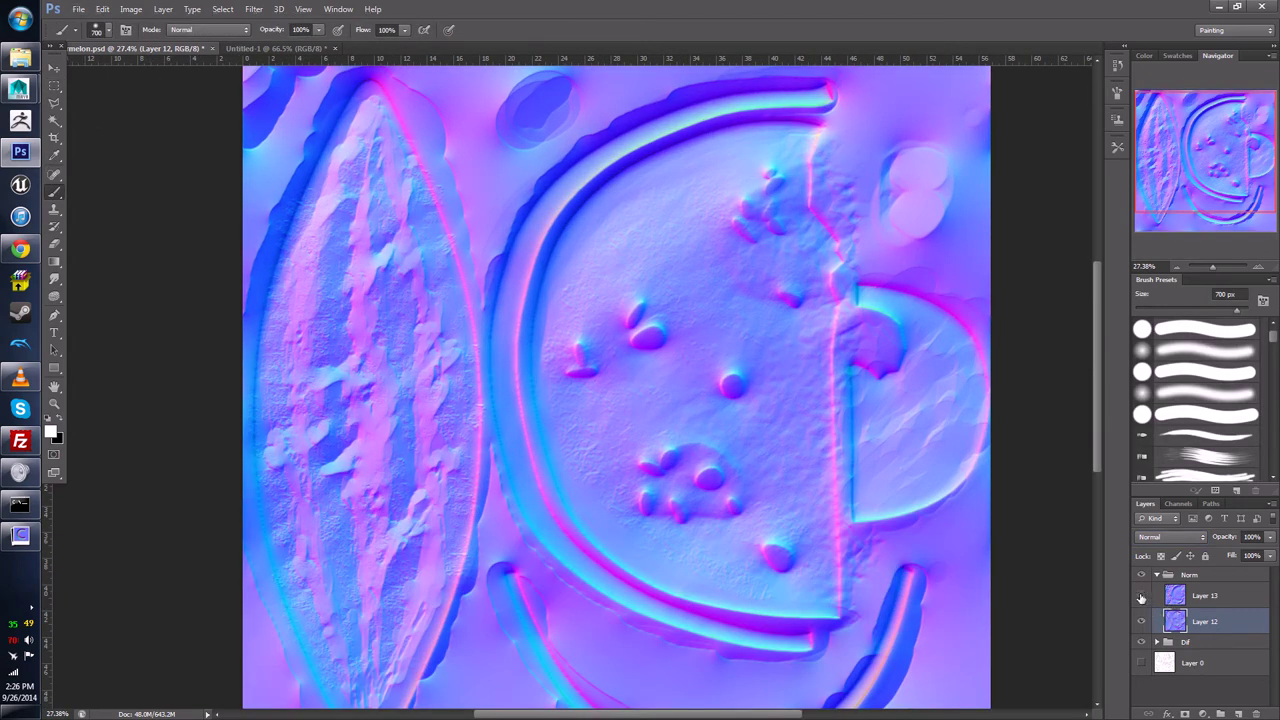
pyautogui.click(1141, 595)
pyautogui.scroll(1, 480, 110)
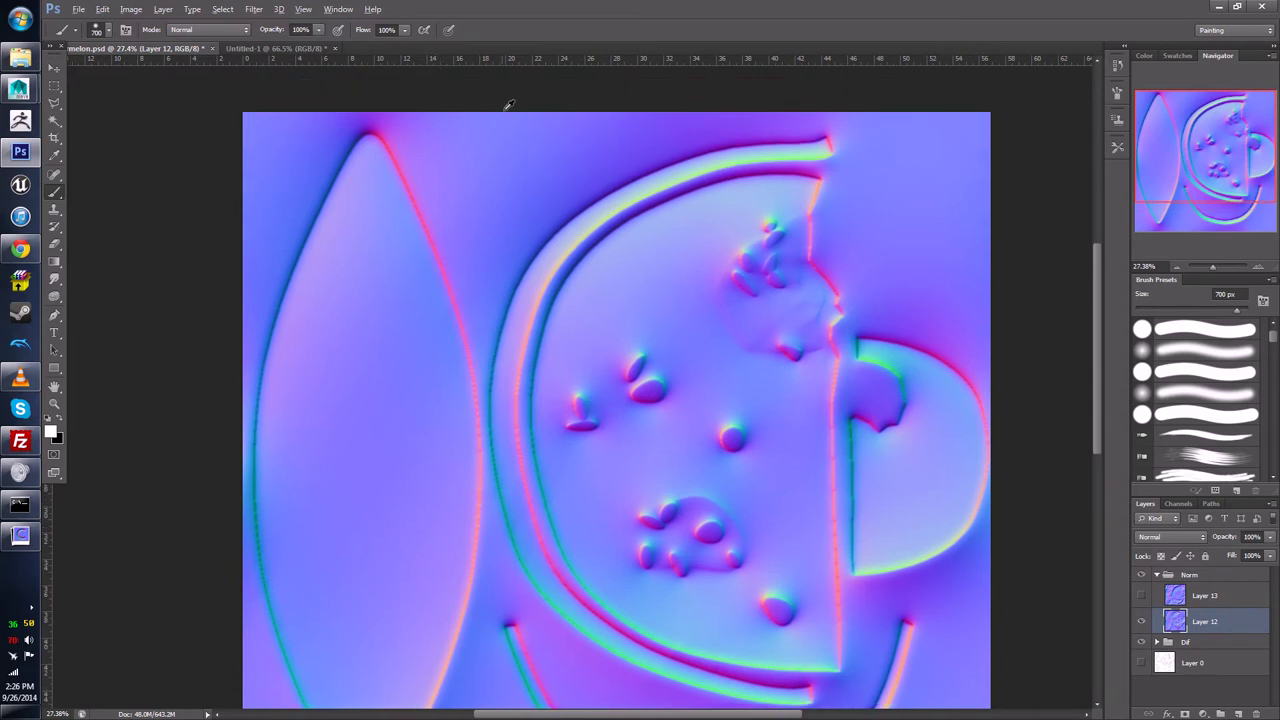
pyautogui.keyDown('alt'); pyautogui.click(510, 113); pyautogui.keyUp('alt')
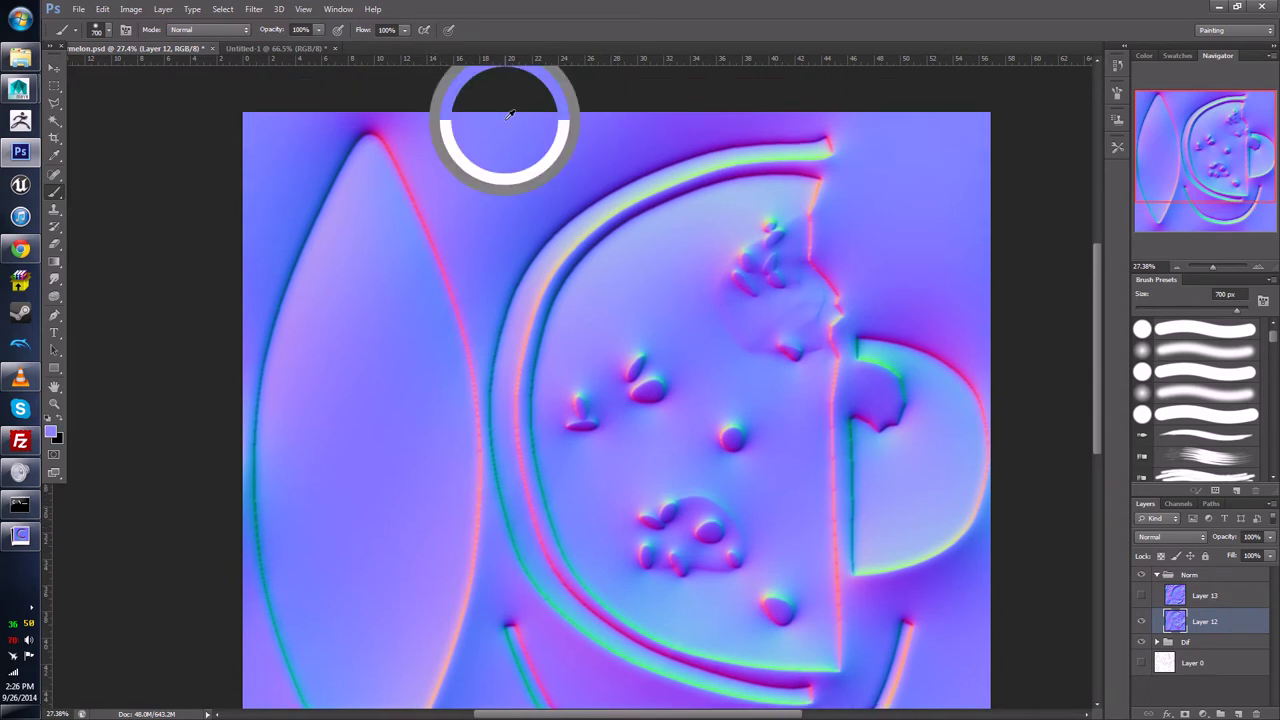
pyautogui.click(51, 431)
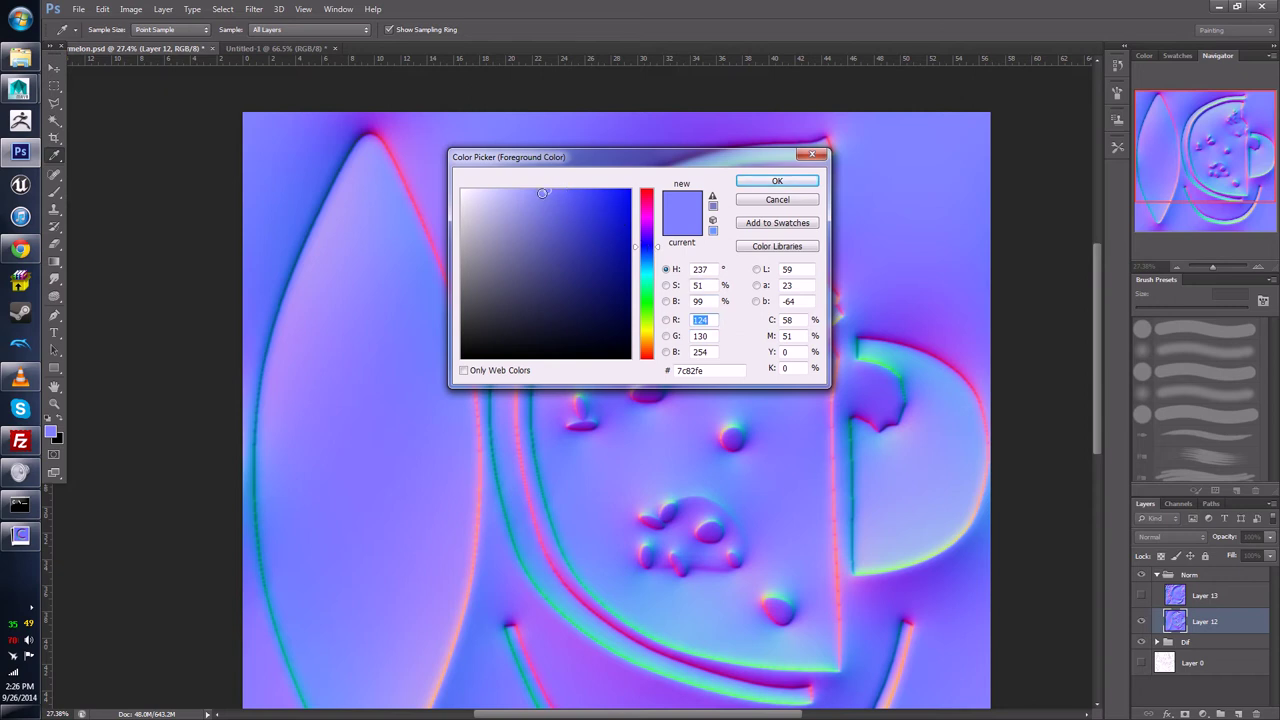
pyautogui.click(777, 180)
# Step: Create a new layer filled with the flat normal blue and place it beneath Layer 12 in the Norm group
pyautogui.press('b')
pyautogui.keyDown('alt'); pyautogui.scroll(-4, 851, 294); pyautogui.keyUp('alt')
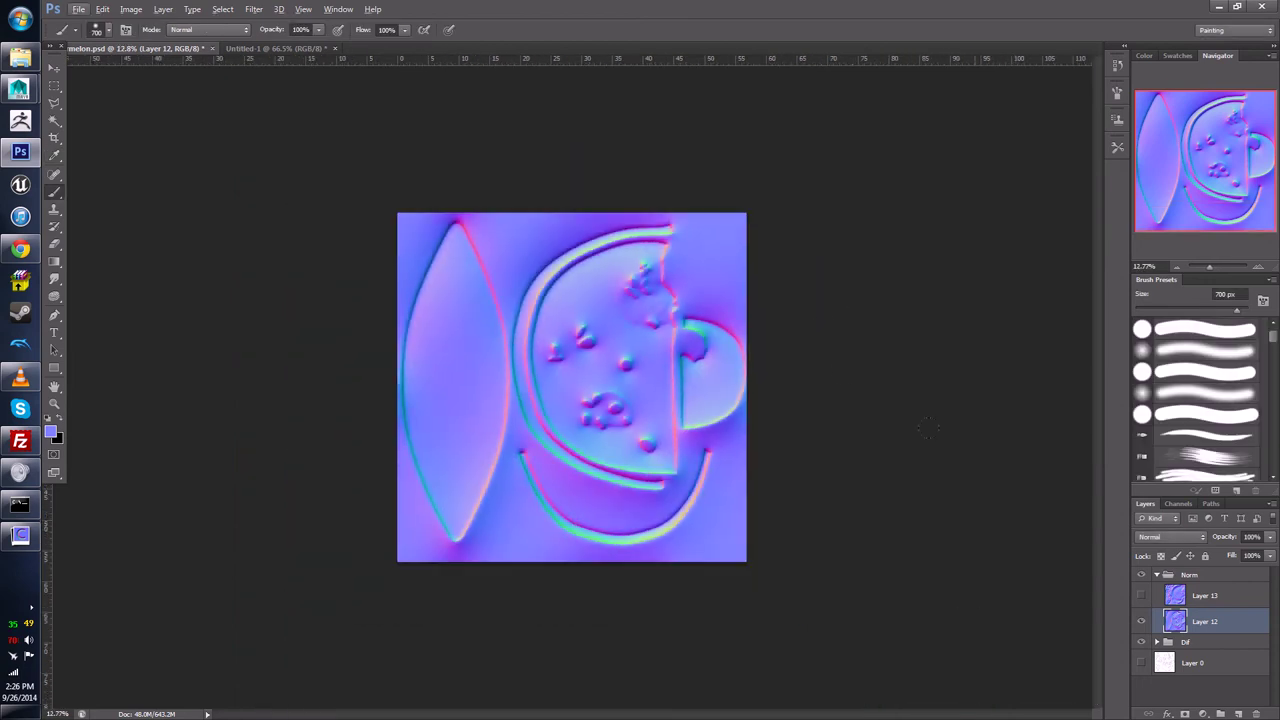
pyautogui.click(1236, 713)
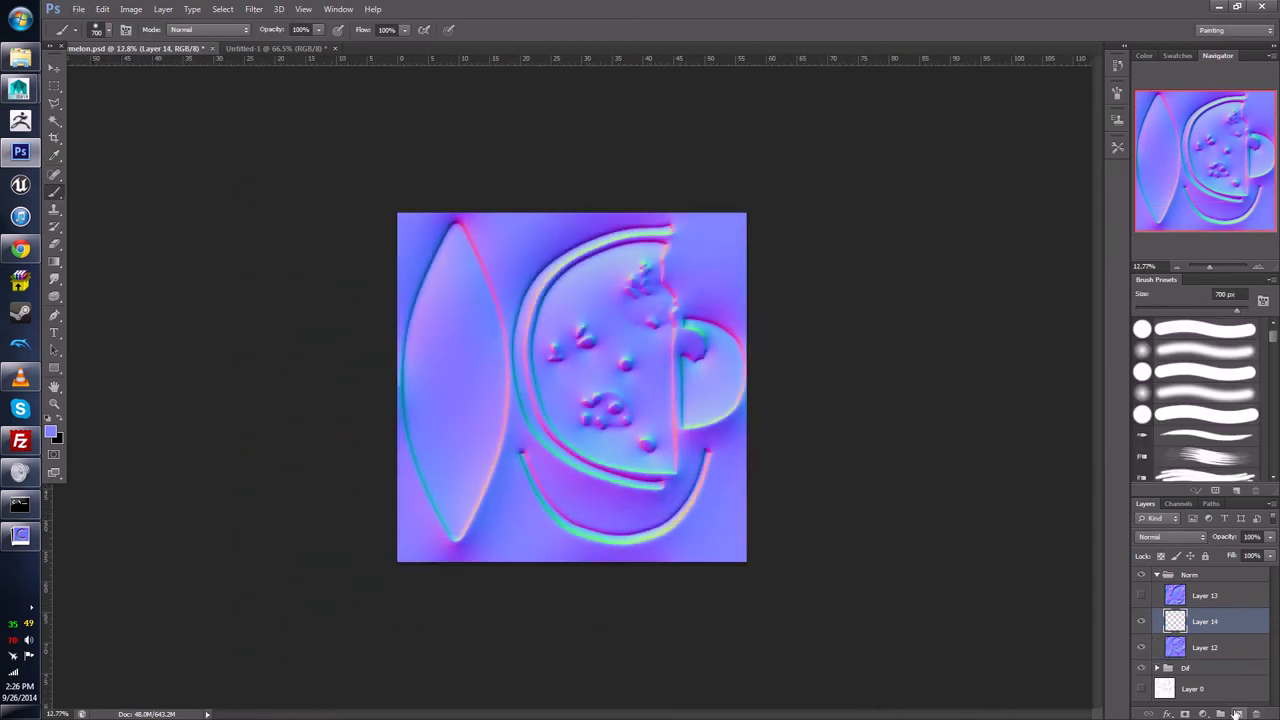
pyautogui.hotkey('ctrl', 'BackSpace')
pyautogui.hotkey('alt', 'BackSpace')
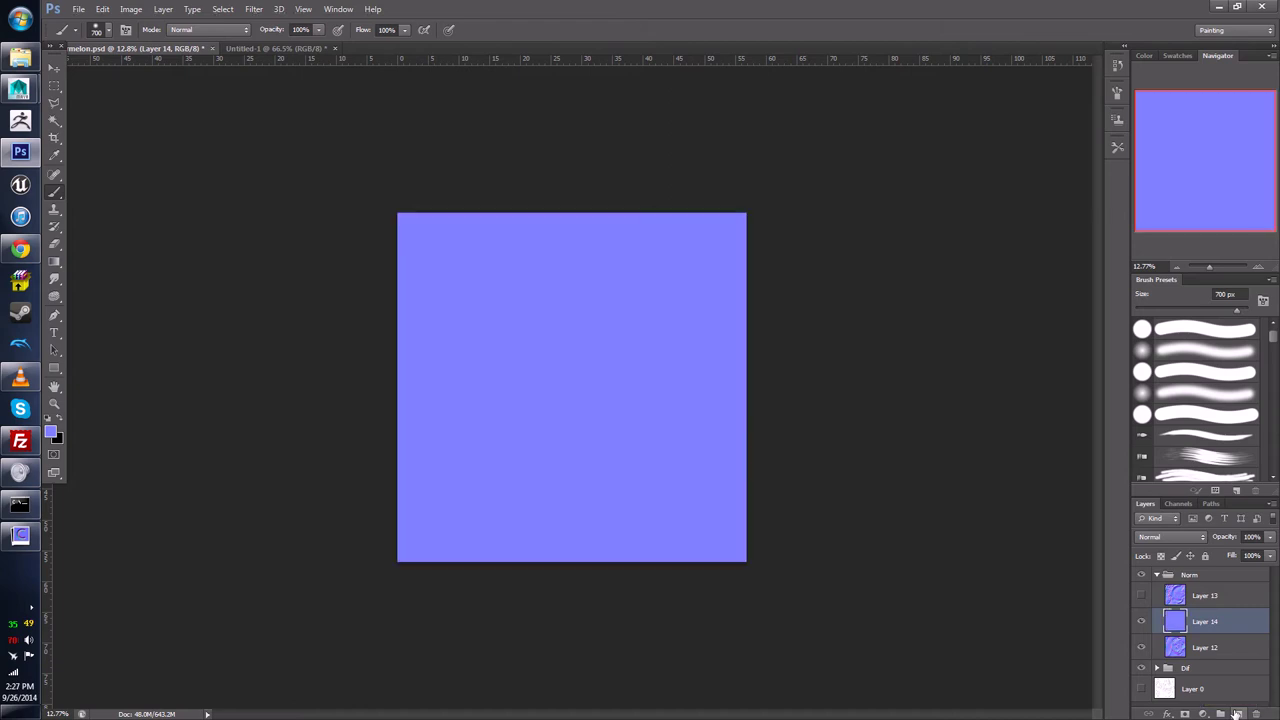
pyautogui.moveTo(1171, 621); pyautogui.dragTo(1190, 651)
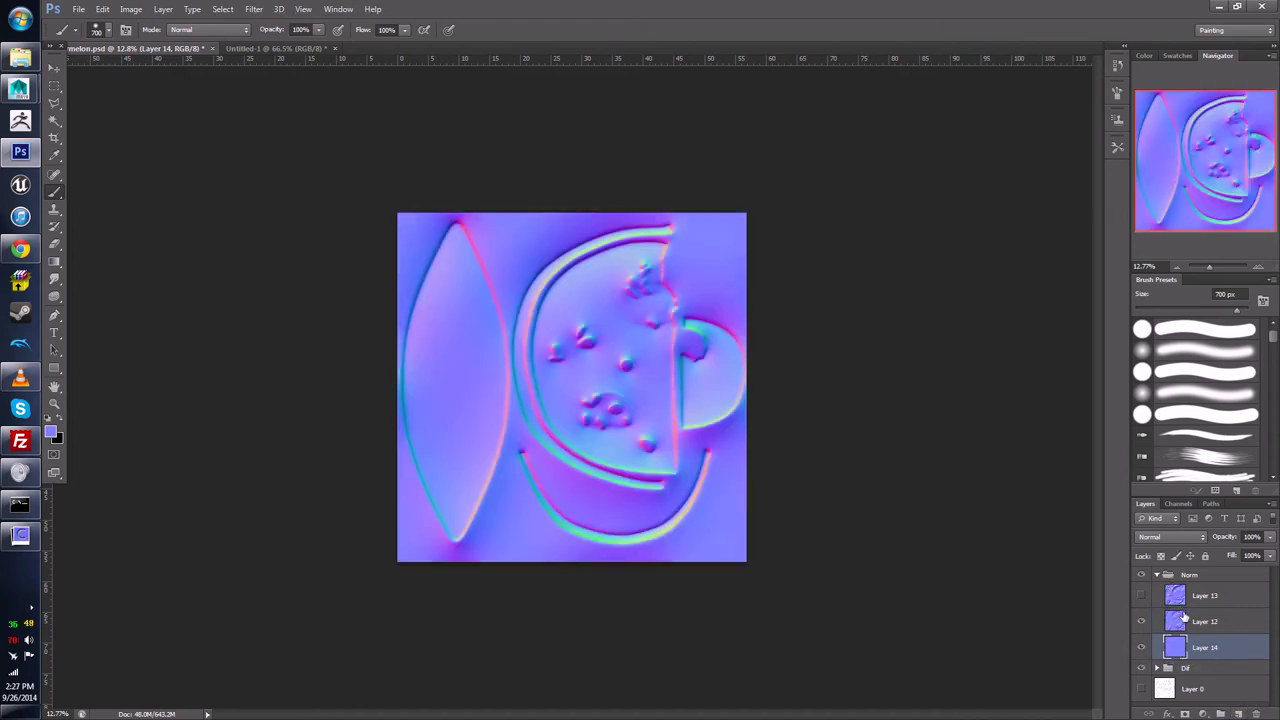
# Step: Add a layer mask to Layer 12, the occlusion-based normal map
pyautogui.click(1184, 619)
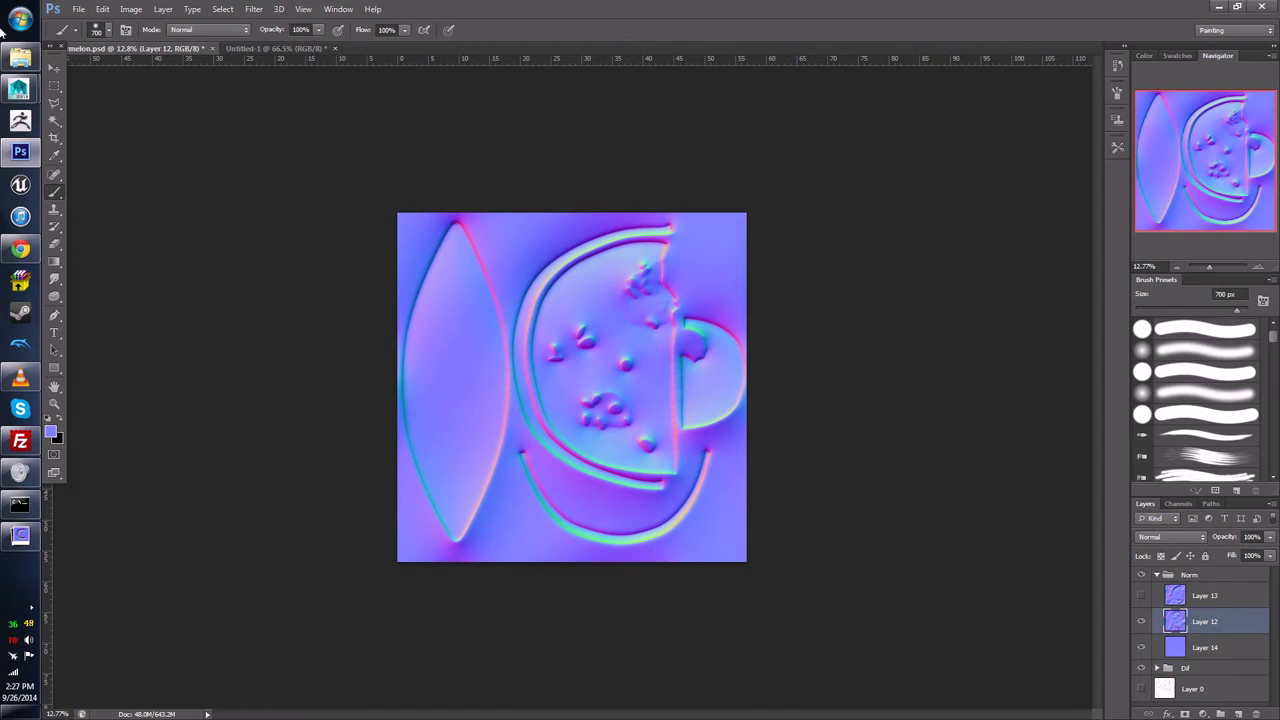
pyautogui.click(1185, 713)
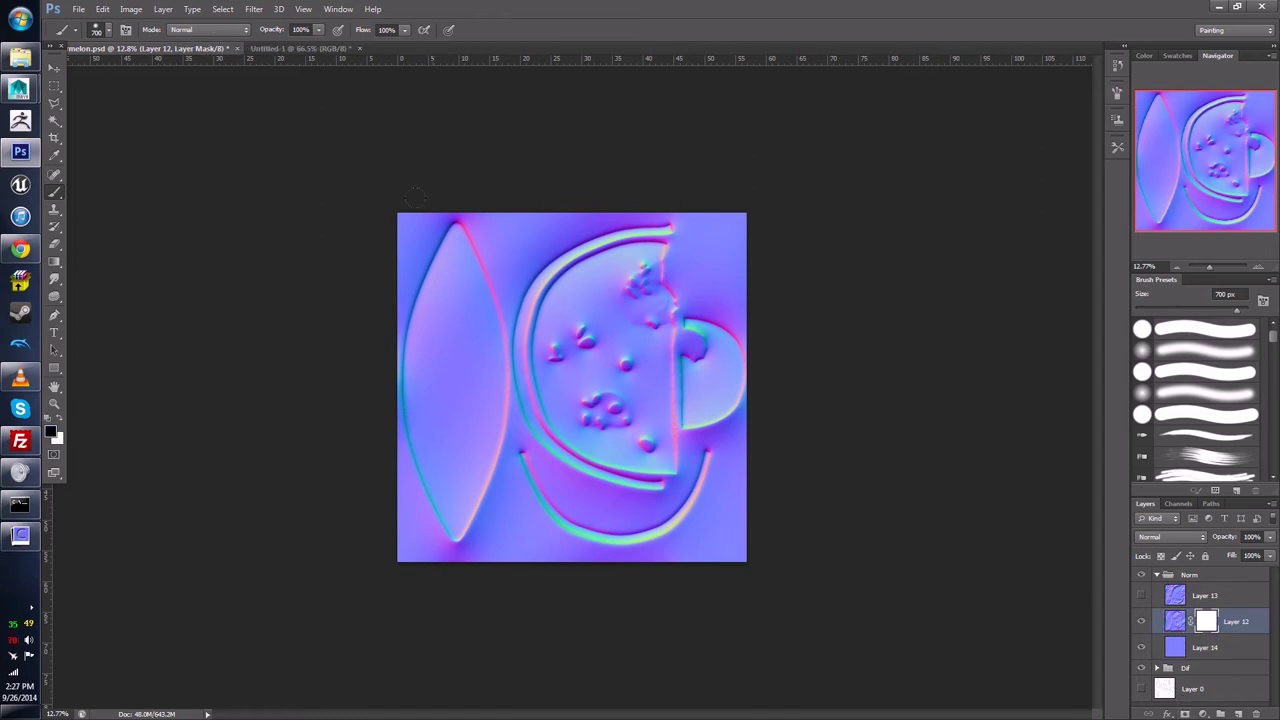
# Step: Paint black on Layer 12's mask to hide the rind, outer shapes and cut edge around the seeded flesh
pyautogui.moveTo(408, 211)
pyautogui.mouseDown()
pyautogui.moveTo(440, 245)
pyautogui.moveTo(430, 282)
pyautogui.moveTo(445, 250)
pyautogui.mouseUp()
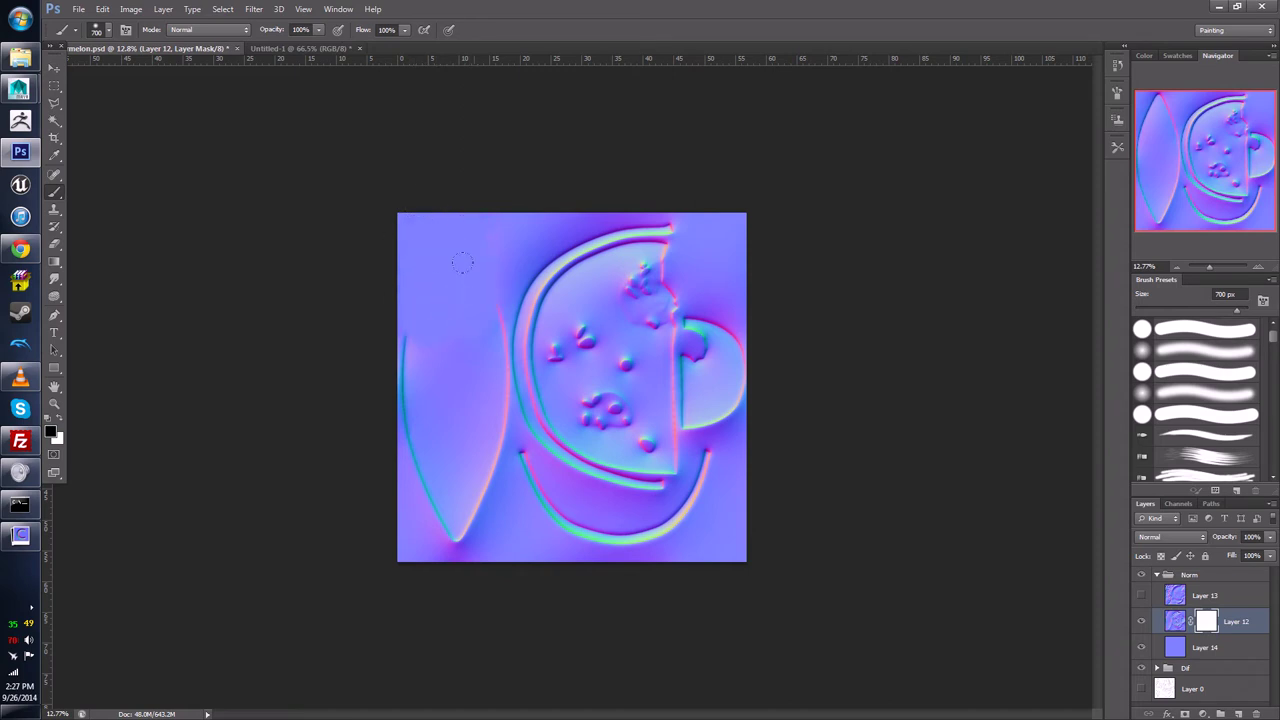
pyautogui.moveTo(500, 305)
pyautogui.mouseDown()
pyautogui.moveTo(498, 502)
pyautogui.moveTo(446, 508)
pyautogui.moveTo(410, 420)
pyautogui.moveTo(410, 340)
pyautogui.moveTo(540, 515)
pyautogui.moveTo(611, 539)
pyautogui.moveTo(722, 425)
pyautogui.moveTo(712, 405)
pyautogui.moveTo(692, 406)
pyautogui.moveTo(712, 318)
pyautogui.moveTo(686, 329)
pyautogui.mouseUp()
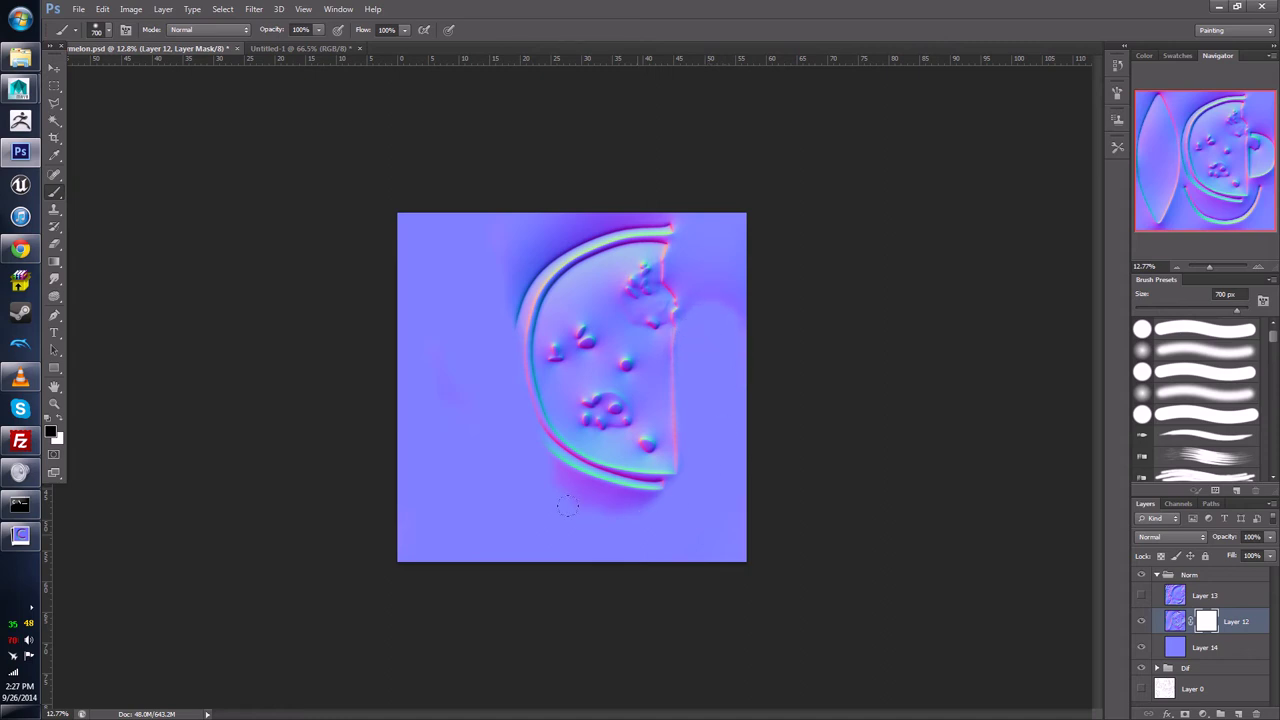
pyautogui.moveTo(567, 506)
pyautogui.mouseDown()
pyautogui.moveTo(658, 476)
pyautogui.moveTo(545, 452)
pyautogui.moveTo(629, 481)
pyautogui.mouseUp()
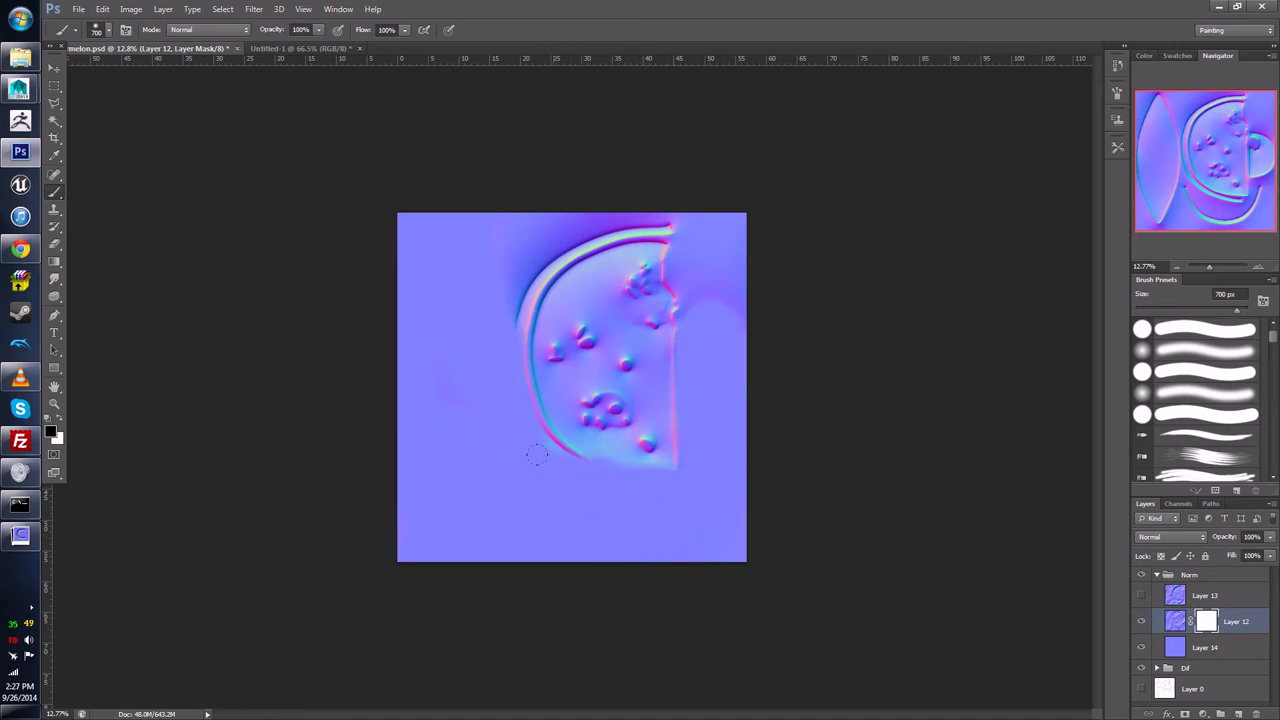
pyautogui.moveTo(540, 456); pyautogui.dragTo(540, 445)
pyautogui.moveTo(487, 340); pyautogui.dragTo(495, 232)
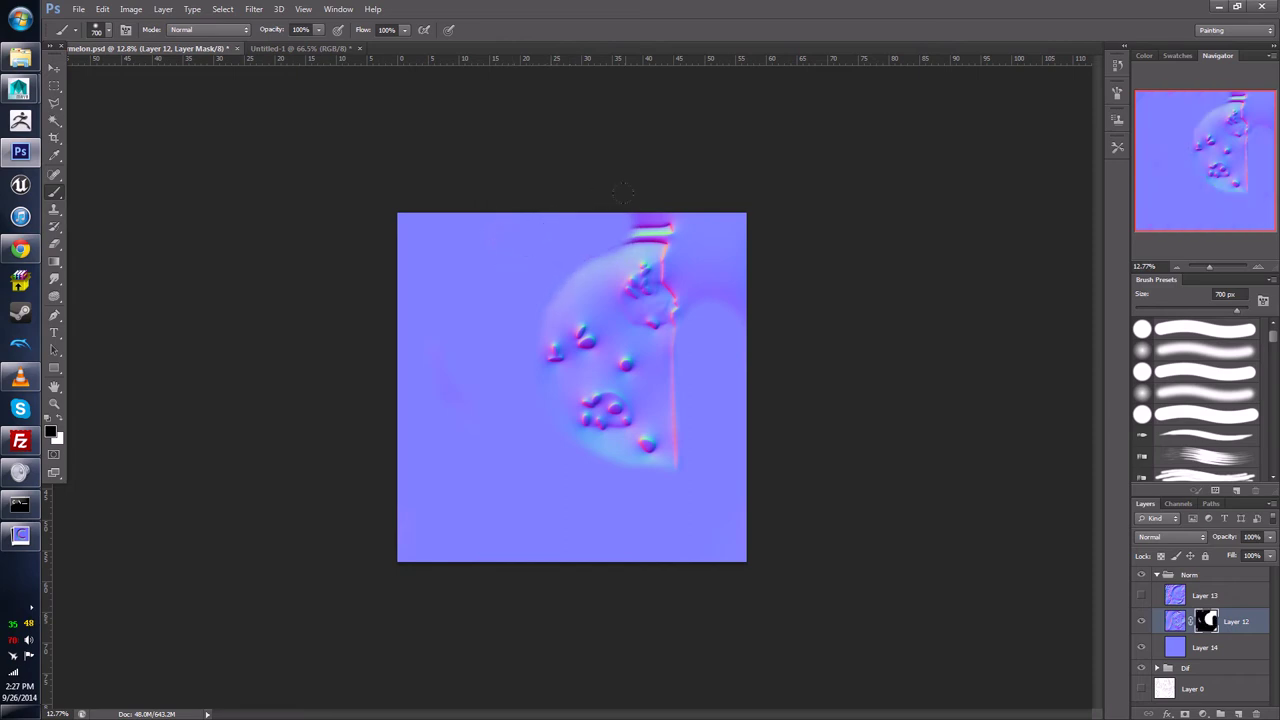
pyautogui.moveTo(624, 229)
pyautogui.mouseDown()
pyautogui.moveTo(658, 216)
pyautogui.moveTo(650, 238)
pyautogui.moveTo(710, 224)
pyautogui.mouseUp()
pyautogui.moveTo(674, 263); pyautogui.dragTo(685, 293)
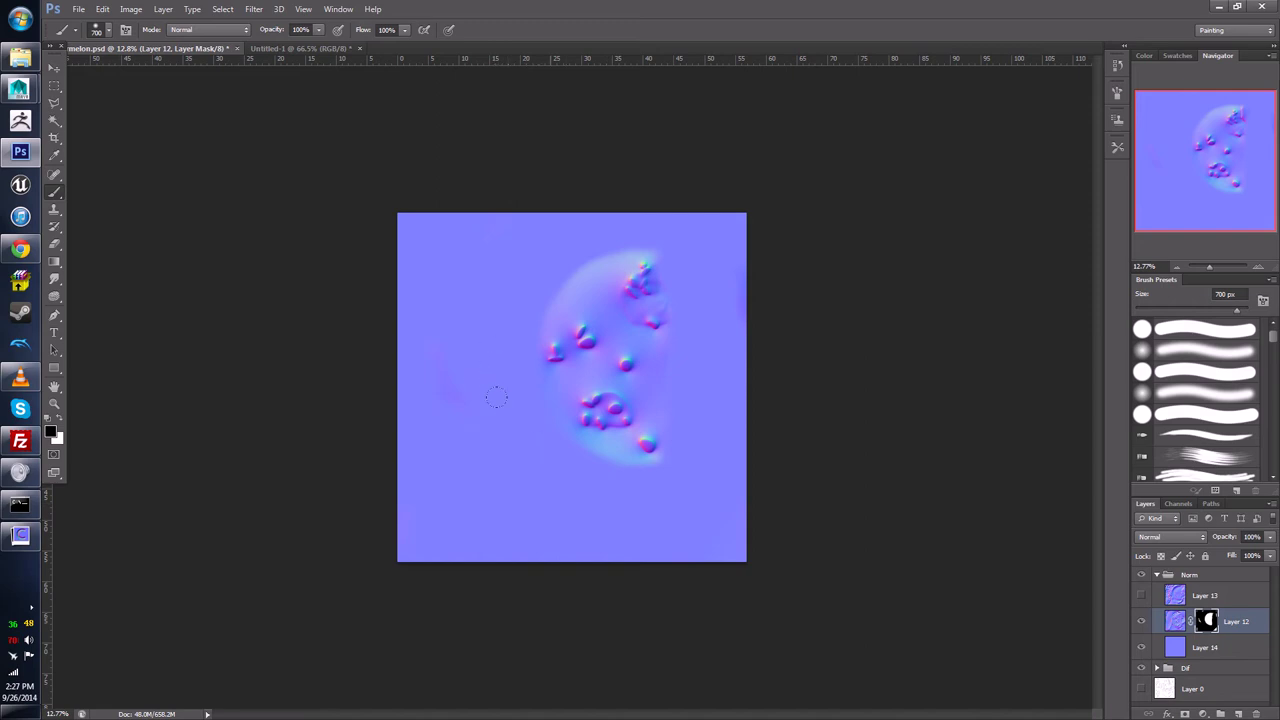
# Step: Refine the flesh's upper curved edge on Layer 12's mask by alternating black and white soft brush strokes
pyautogui.moveTo(522, 282); pyautogui.dragTo(620, 221)
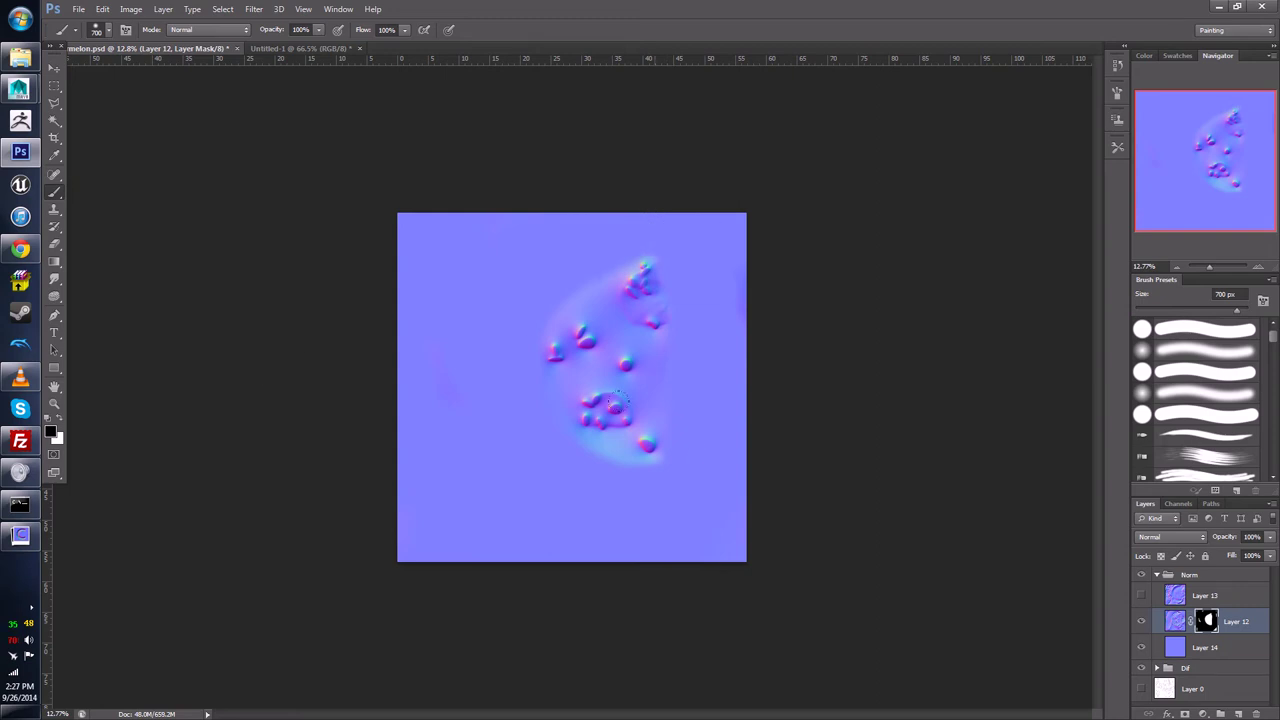
pyautogui.press('x')
pyautogui.moveTo(572, 292); pyautogui.dragTo(583, 272)
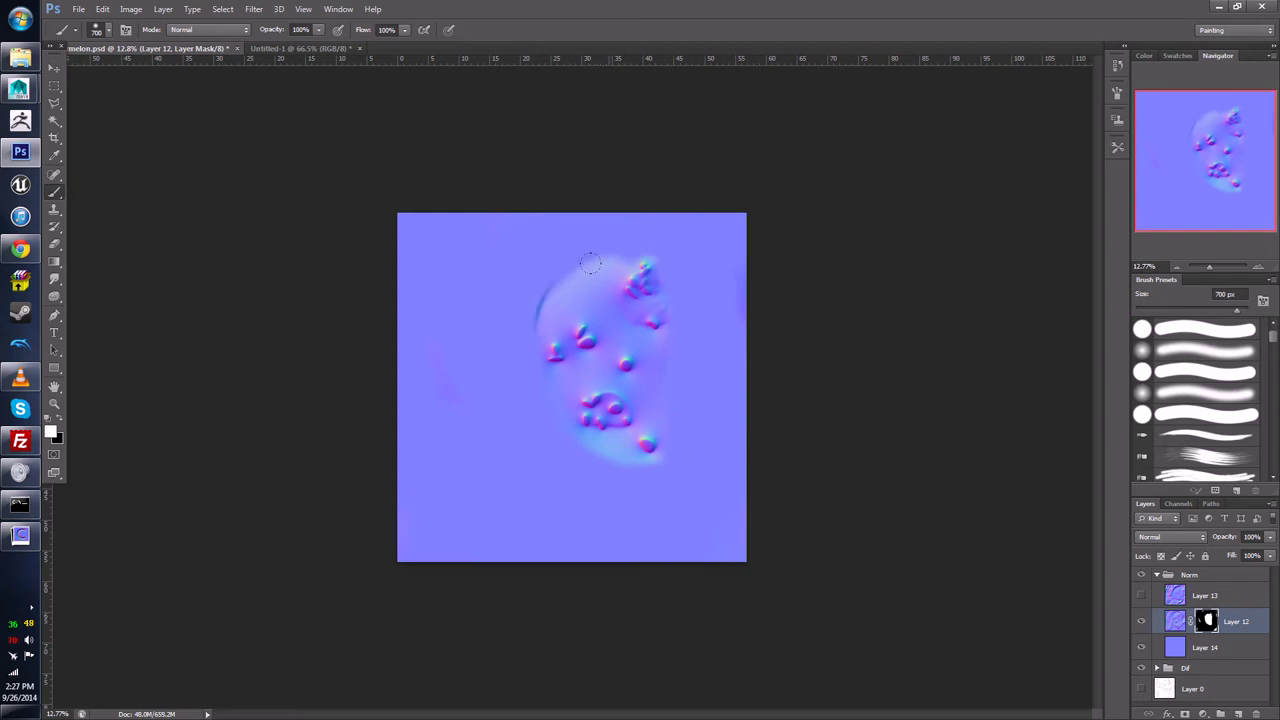
pyautogui.press('x')
pyautogui.moveTo(491, 337)
pyautogui.mouseDown()
pyautogui.moveTo(522, 268)
pyautogui.moveTo(598, 256)
pyautogui.mouseUp()
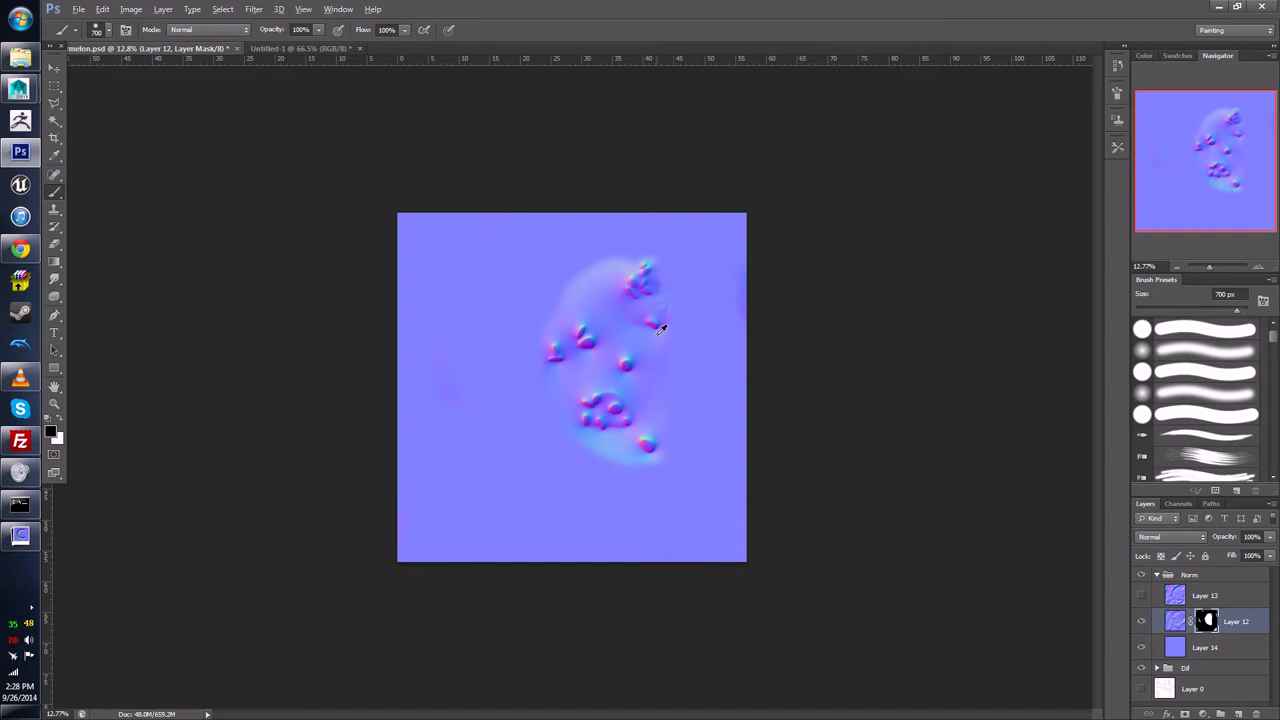
# Step: Fade the contour lines around the lower seed cluster on Layer 12's mask with a 70 px black brush at 17% opacity
pyautogui.keyDown('alt'); pyautogui.scroll(5, 658, 384); pyautogui.keyUp('alt')
pyautogui.keyDown('alt'); pyautogui.scroll(3, 765, 436); pyautogui.keyUp('alt')
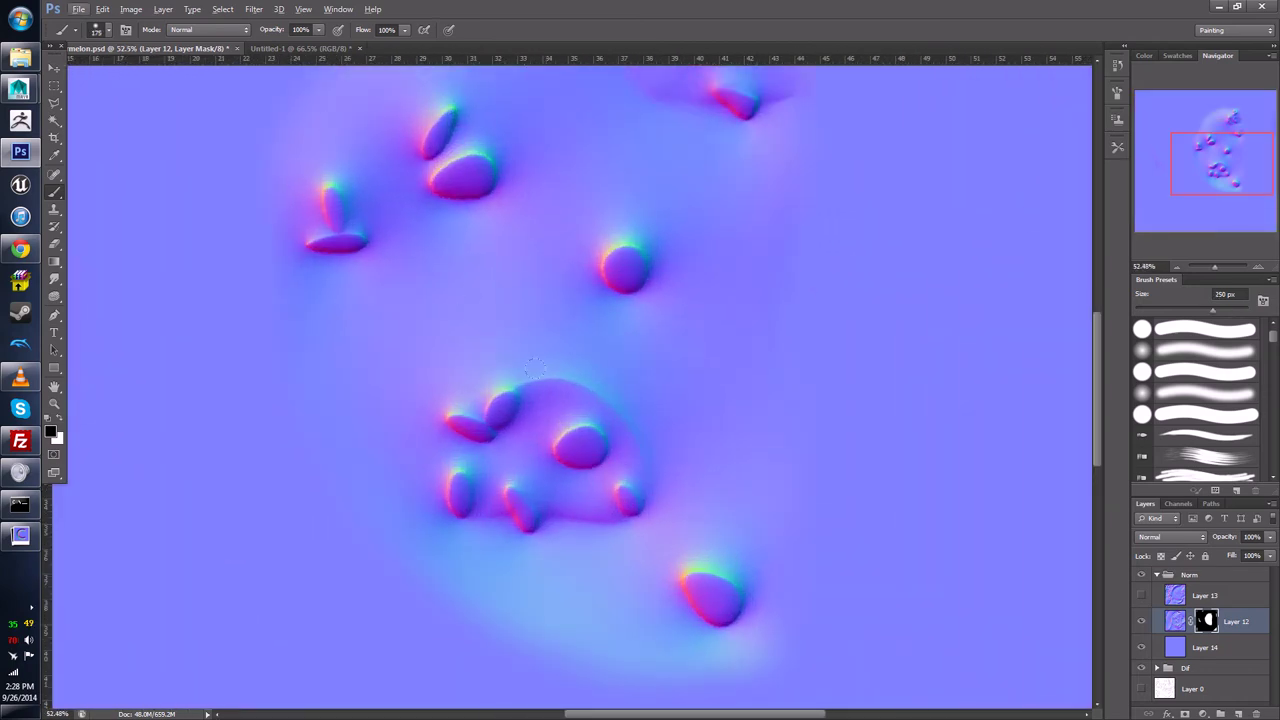
pyautogui.press('[')
pyautogui.press('[')
pyautogui.press('[')
pyautogui.press('[')
pyautogui.press('[')
pyautogui.press('[')
pyautogui.press('[')
pyautogui.click(318, 29)
pyautogui.moveTo(320, 45); pyautogui.dragTo(275, 45)
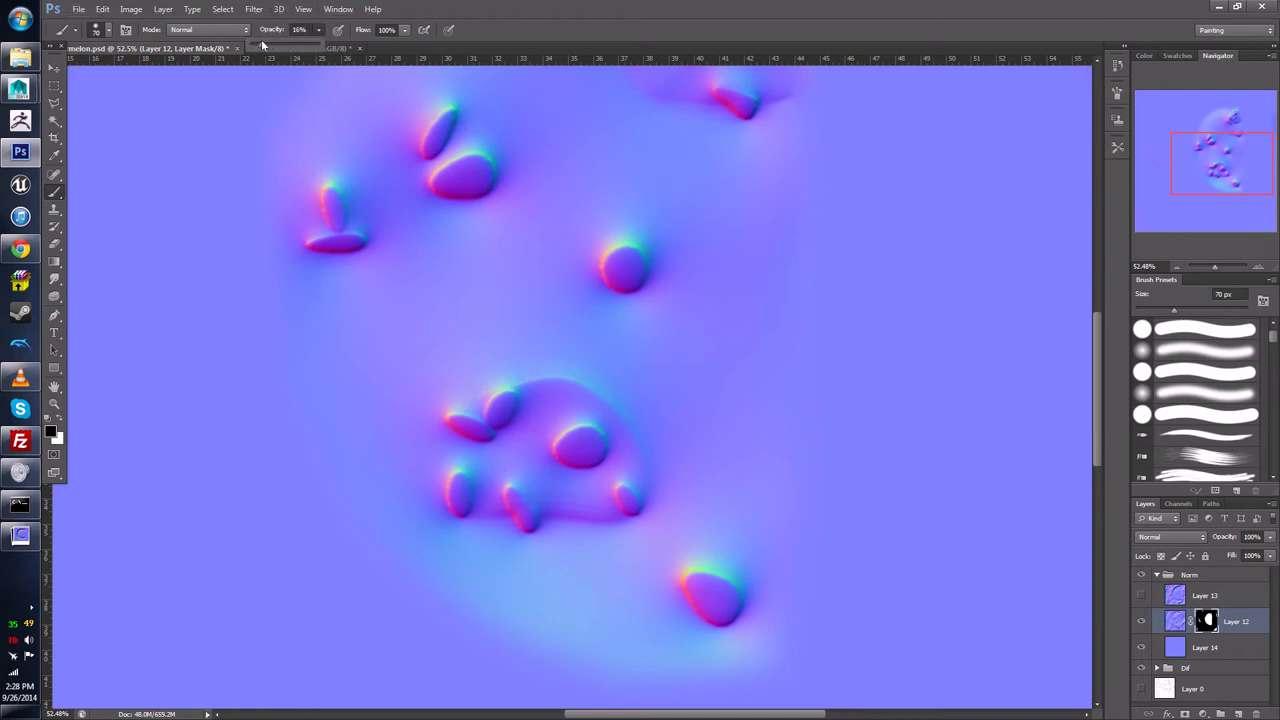
pyautogui.moveTo(541, 378); pyautogui.dragTo(603, 398)
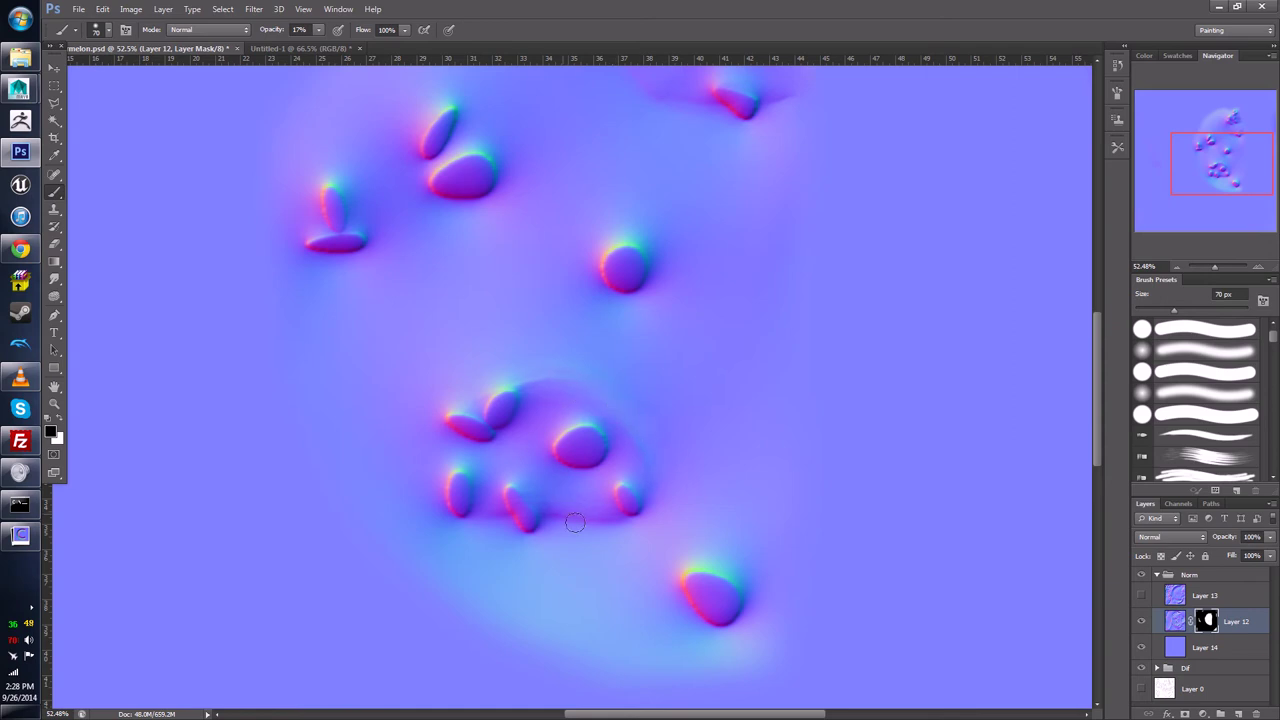
pyautogui.moveTo(560, 506)
pyautogui.mouseDown()
pyautogui.moveTo(567, 492)
pyautogui.moveTo(553, 509)
pyautogui.moveTo(622, 535)
pyautogui.moveTo(611, 521)
pyautogui.moveTo(624, 524)
pyautogui.moveTo(585, 511)
pyautogui.mouseUp()
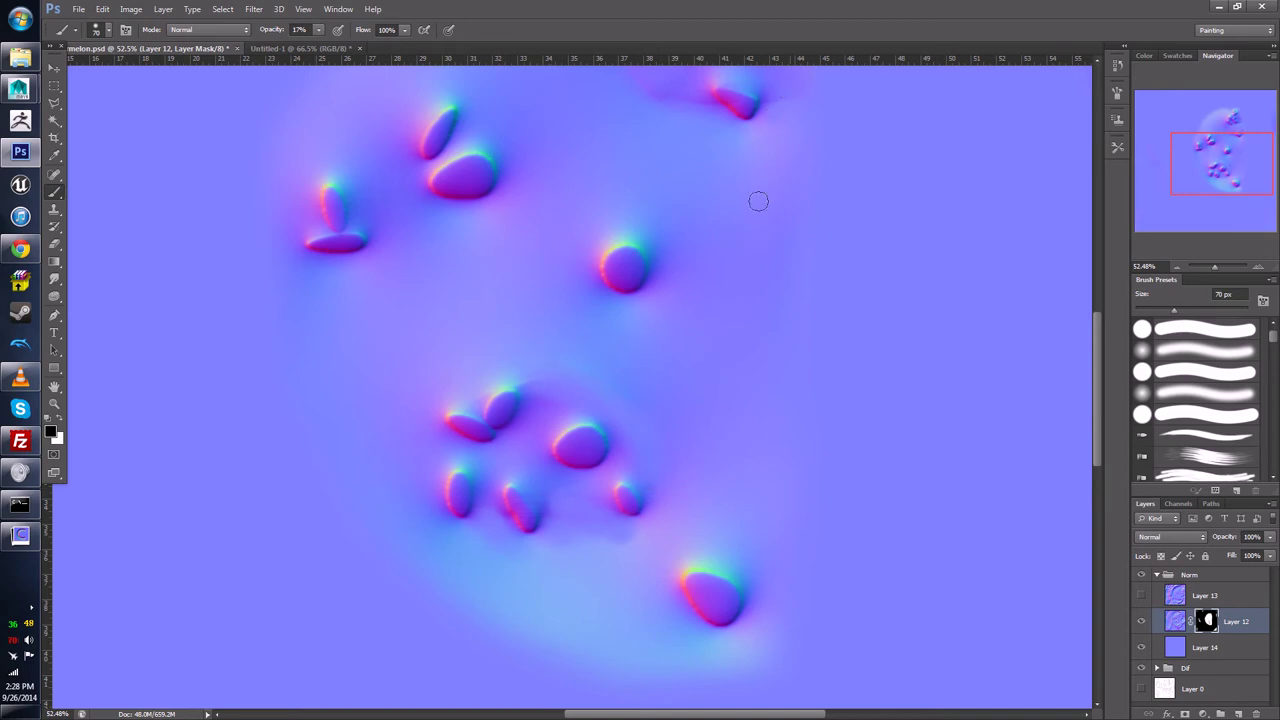
# Step: Show the Overlay normal Layer 13 and add a layer mask to it
pyautogui.keyDown('alt'); pyautogui.scroll(-5, 754, 340); pyautogui.keyUp('alt')
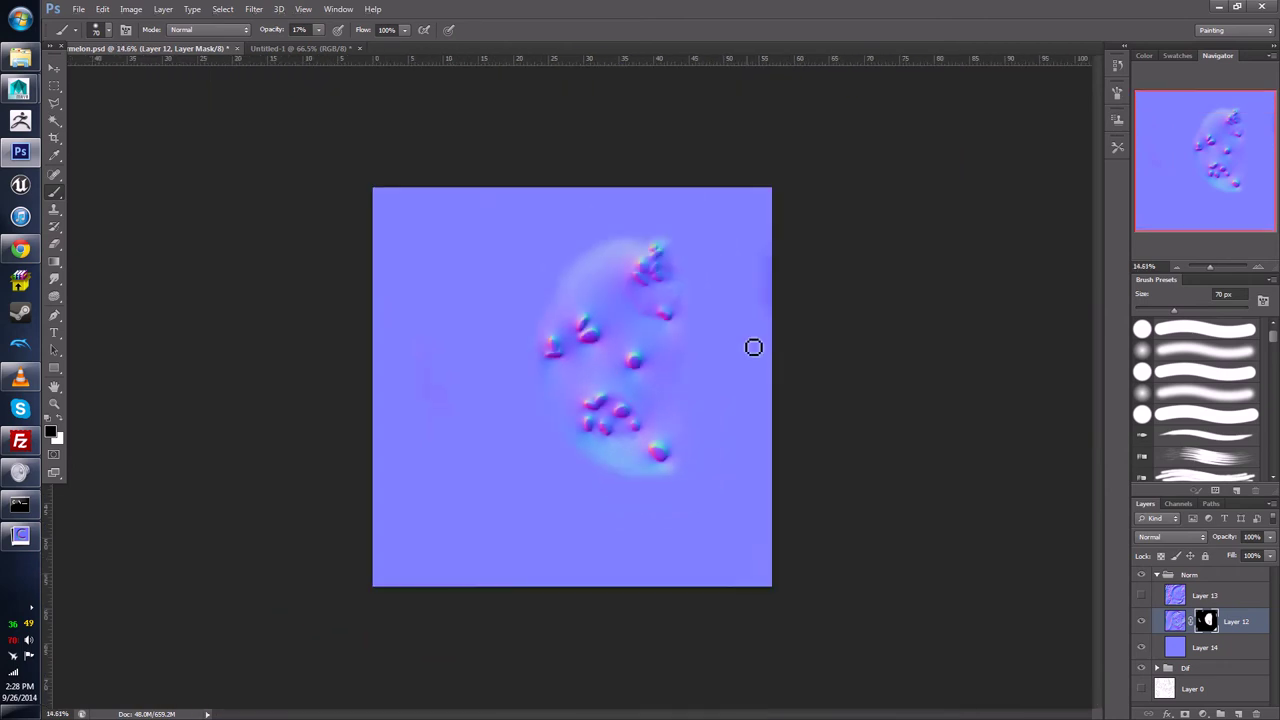
pyautogui.click(1141, 596)
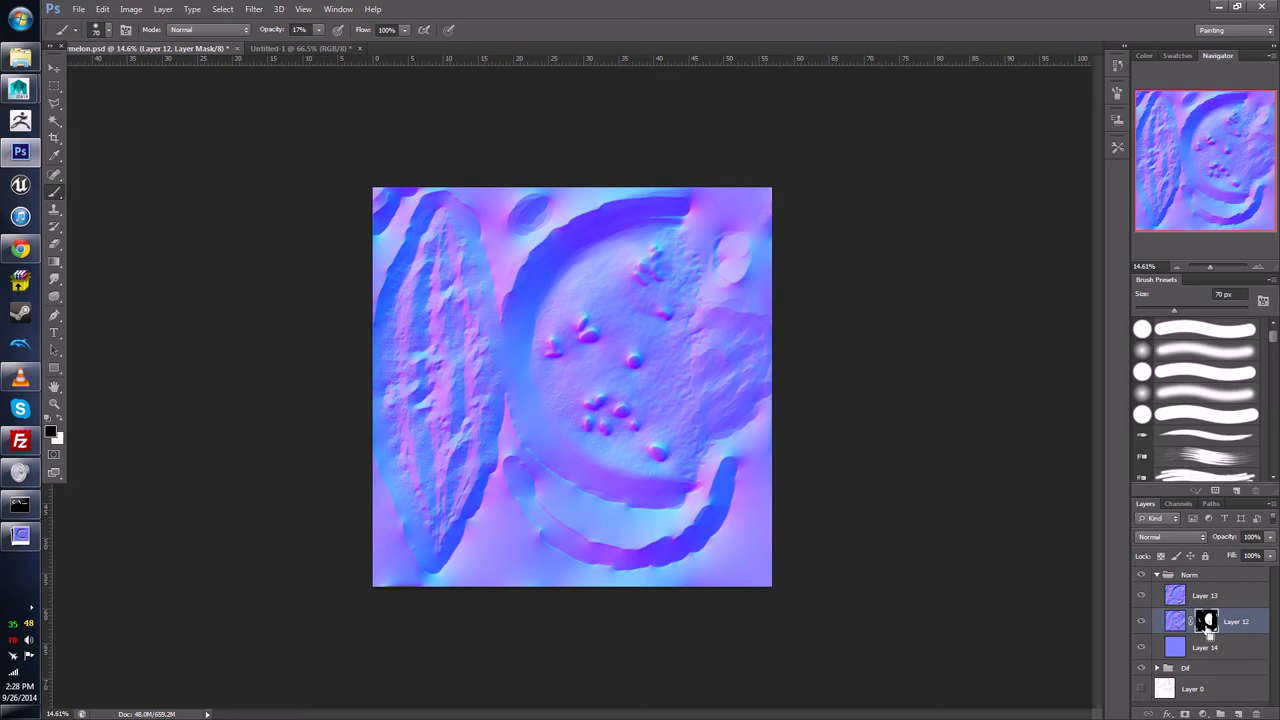
pyautogui.click(1172, 600)
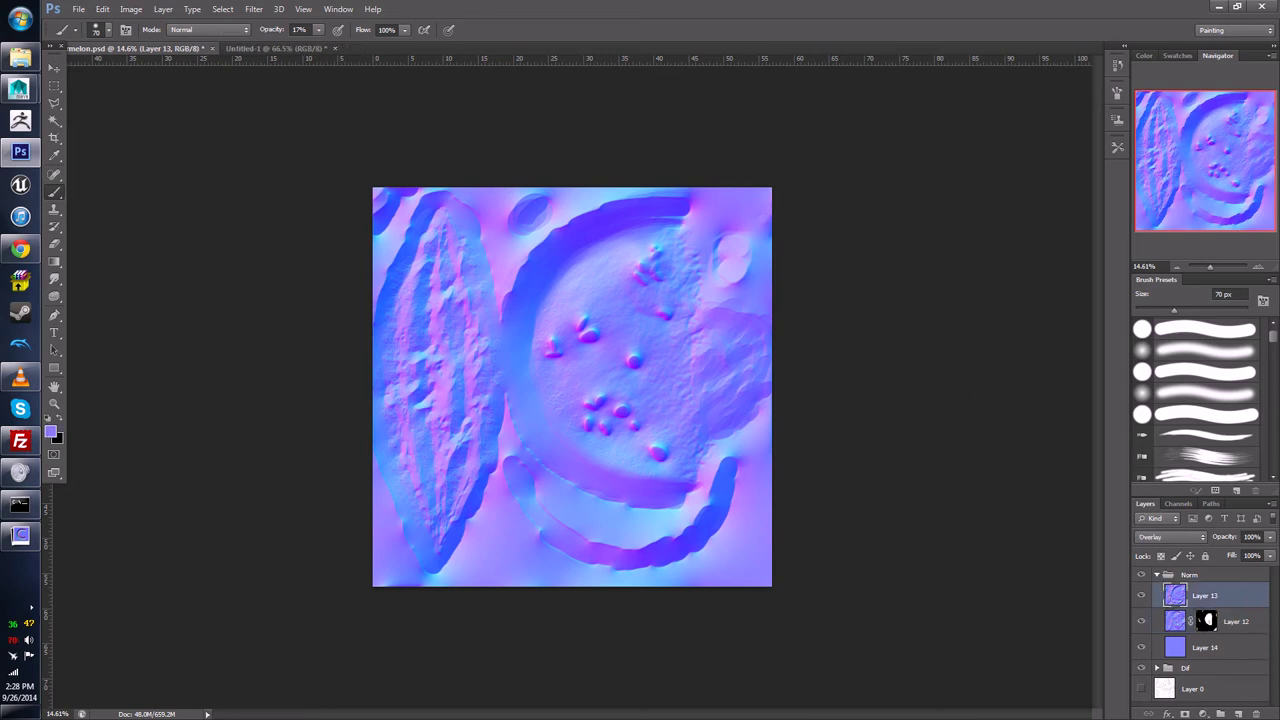
pyautogui.click(1184, 714)
pyautogui.hotkey('ctrl', 'v')
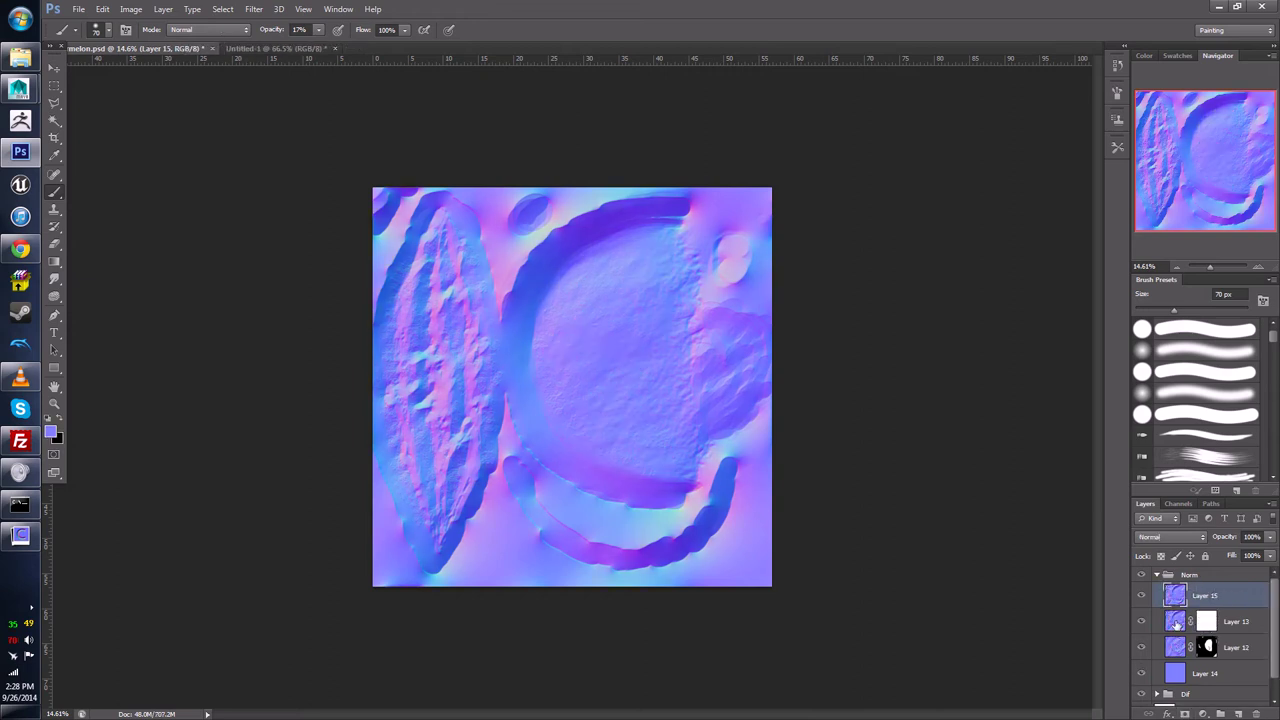
pyautogui.hotkey('ctrl', 'z')
pyautogui.moveTo(1205, 622)
pyautogui.mouseDown()
pyautogui.moveTo(1209, 597)
pyautogui.moveTo(1208, 622)
pyautogui.mouseUp()
pyautogui.click(1179, 601)
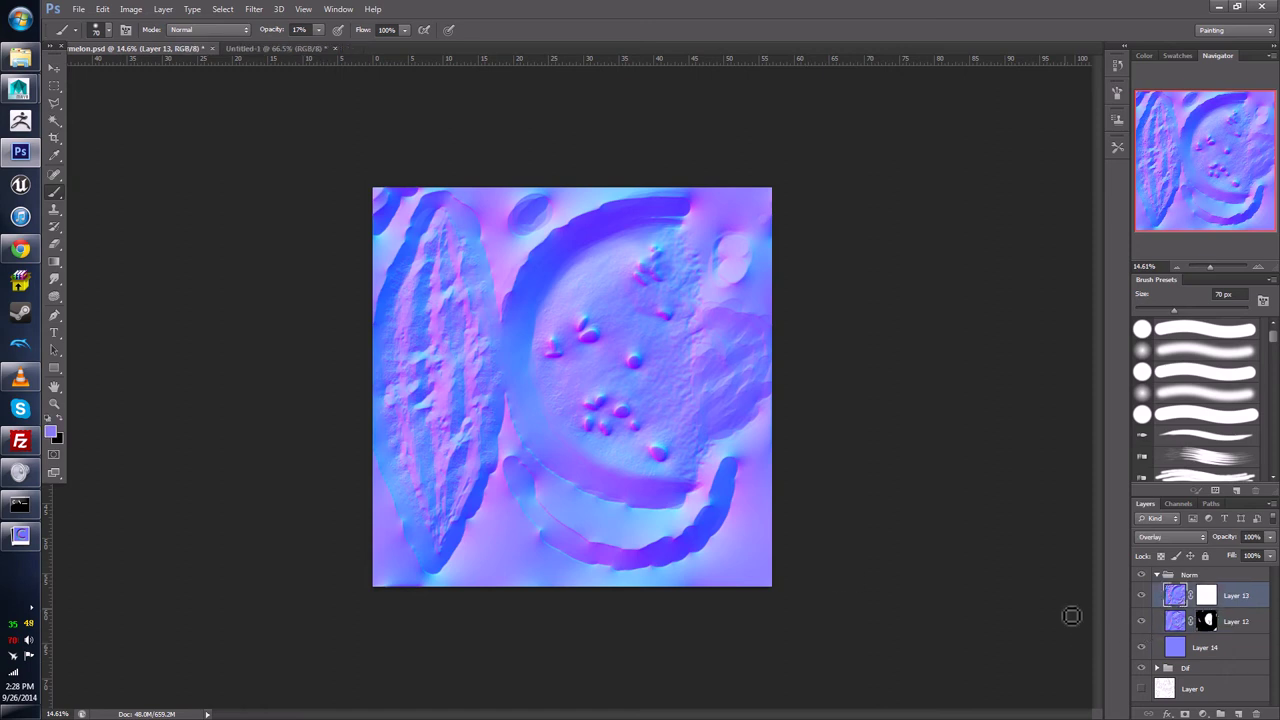
# Step: Mask out the upper part of the leaf-shaped rind on Layer 13 with a 300 px black brush at 100% opacity
pyautogui.click(46, 418)
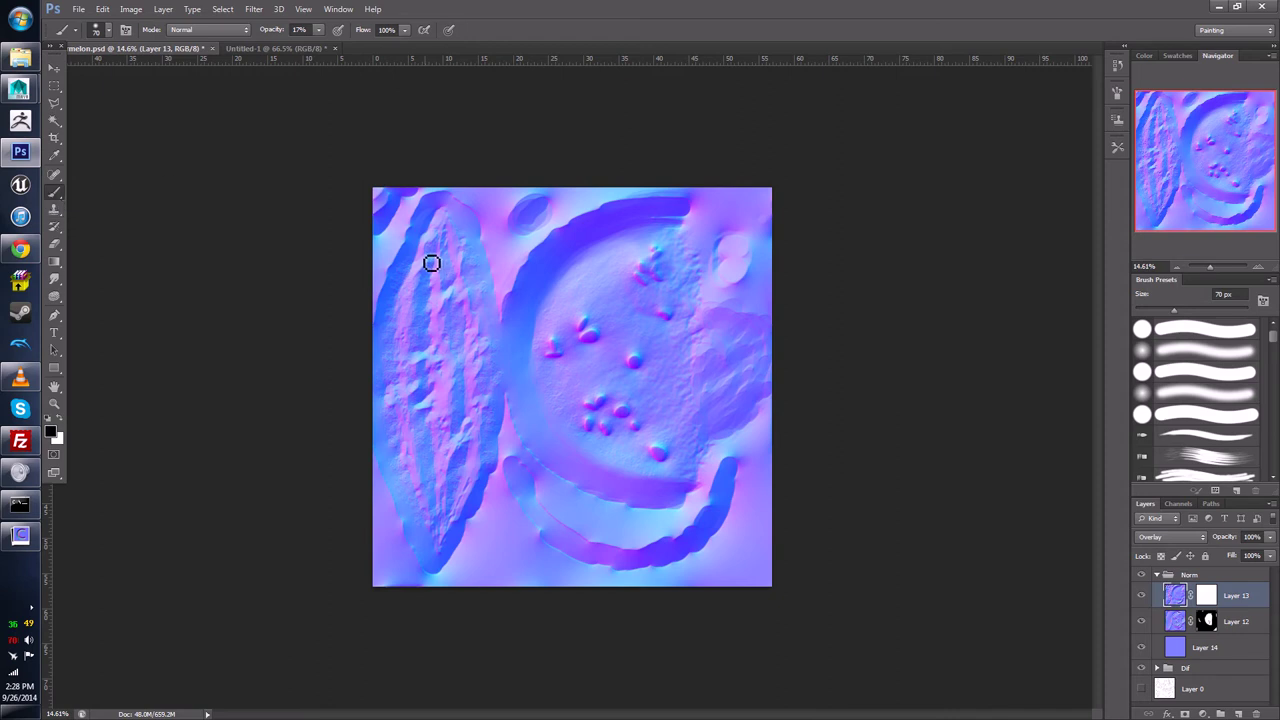
pyautogui.press(']')
pyautogui.press(']')
pyautogui.press(']')
pyautogui.press(']')
pyautogui.press(']')
pyautogui.press(']')
pyautogui.press(']')
pyautogui.press(']')
pyautogui.press(']')
pyautogui.click(318, 30)
pyautogui.moveTo(320, 47); pyautogui.dragTo(382, 47)
pyautogui.moveTo(395, 205)
pyautogui.mouseDown()
pyautogui.moveTo(440, 225)
pyautogui.moveTo(400, 200)
pyautogui.moveTo(408, 215)
pyautogui.mouseUp()
pyautogui.hotkey('ctrl', 'z')
pyautogui.click(1206, 595)
pyautogui.moveTo(349, 243)
pyautogui.mouseDown()
pyautogui.moveTo(395, 235)
pyautogui.moveTo(430, 260)
pyautogui.moveTo(420, 320)
pyautogui.moveTo(377, 396)
pyautogui.mouseUp()
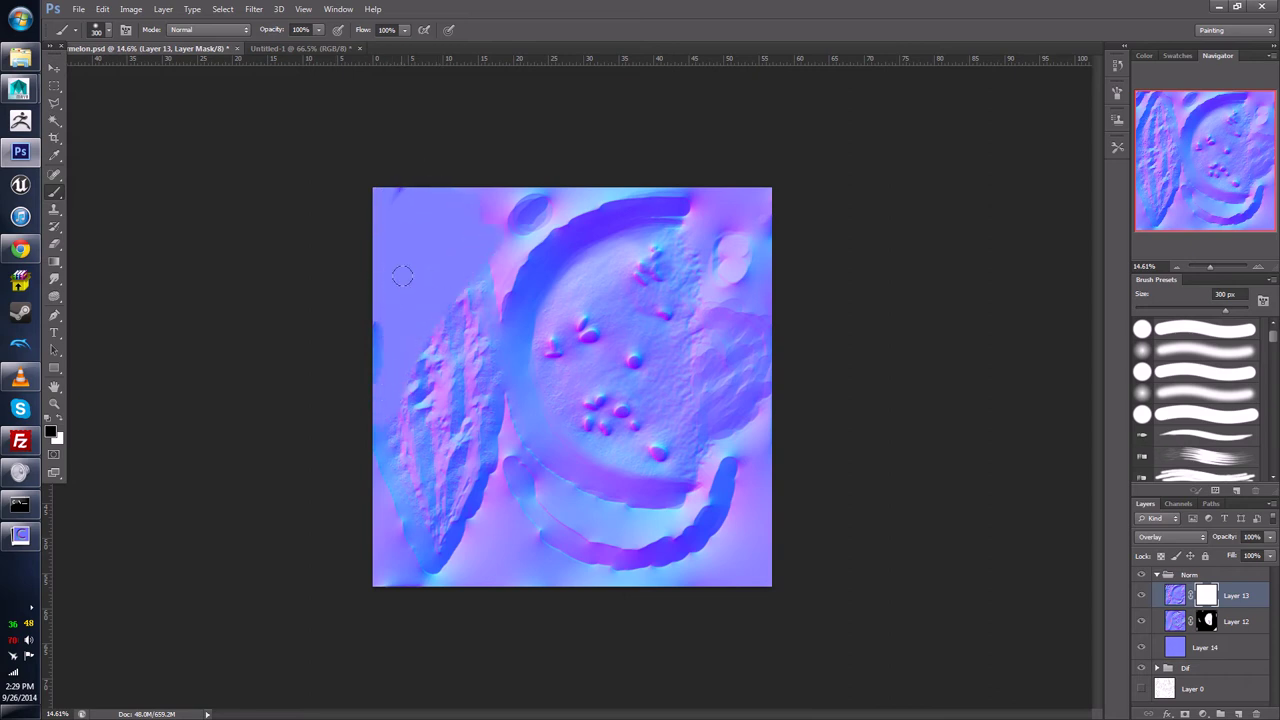
# Step: Paint black on Layer 13's mask over the rind ring, lower crescent and shapes beyond the slice's cut edge
pyautogui.moveTo(386, 311)
pyautogui.mouseDown()
pyautogui.moveTo(378, 440)
pyautogui.moveTo(410, 545)
pyautogui.moveTo(442, 577)
pyautogui.moveTo(615, 558)
pyautogui.moveTo(712, 515)
pyautogui.moveTo(758, 463)
pyautogui.moveTo(762, 543)
pyautogui.moveTo(625, 522)
pyautogui.moveTo(750, 472)
pyautogui.mouseUp()
pyautogui.moveTo(669, 498)
pyautogui.mouseDown()
pyautogui.moveTo(605, 500)
pyautogui.moveTo(584, 486)
pyautogui.moveTo(645, 493)
pyautogui.mouseUp()
pyautogui.moveTo(738, 474); pyautogui.dragTo(704, 466)
pyautogui.moveTo(713, 299)
pyautogui.mouseDown()
pyautogui.moveTo(698, 355)
pyautogui.moveTo(712, 430)
pyautogui.moveTo(702, 371)
pyautogui.mouseUp()
pyautogui.moveTo(713, 448)
pyautogui.mouseDown()
pyautogui.moveTo(750, 392)
pyautogui.moveTo(762, 428)
pyautogui.moveTo(726, 378)
pyautogui.moveTo(728, 250)
pyautogui.moveTo(758, 328)
pyautogui.moveTo(730, 260)
pyautogui.moveTo(680, 200)
pyautogui.moveTo(652, 202)
pyautogui.moveTo(683, 196)
pyautogui.moveTo(525, 230)
pyautogui.moveTo(612, 218)
pyautogui.moveTo(512, 255)
pyautogui.moveTo(590, 245)
pyautogui.moveTo(563, 232)
pyautogui.moveTo(518, 272)
pyautogui.moveTo(560, 243)
pyautogui.moveTo(520, 285)
pyautogui.moveTo(508, 318)
pyautogui.moveTo(545, 288)
pyautogui.moveTo(525, 297)
pyautogui.moveTo(514, 328)
pyautogui.mouseUp()
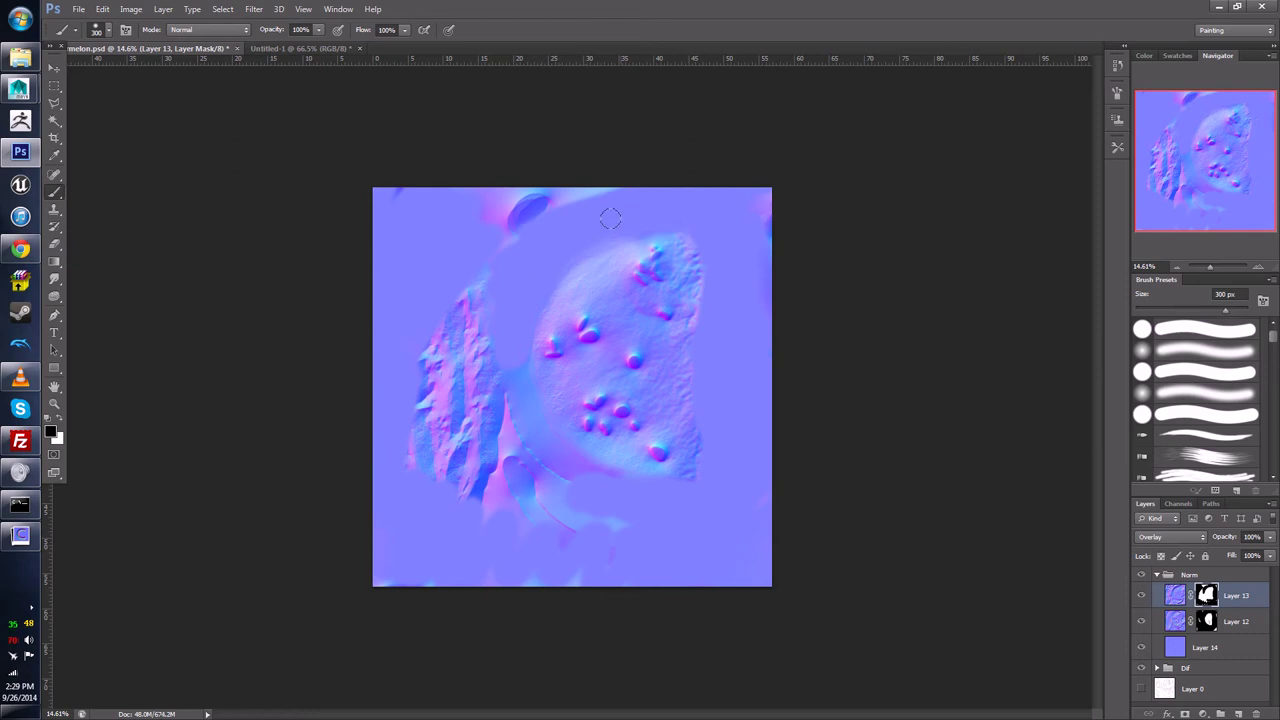
# Step: Soften the brush, enlarge it to 1000 px and mask out Layer 13's remaining detail outside the seeded flesh
pyautogui.click(108, 31)
pyautogui.moveTo(107, 103); pyautogui.dragTo(84, 103)
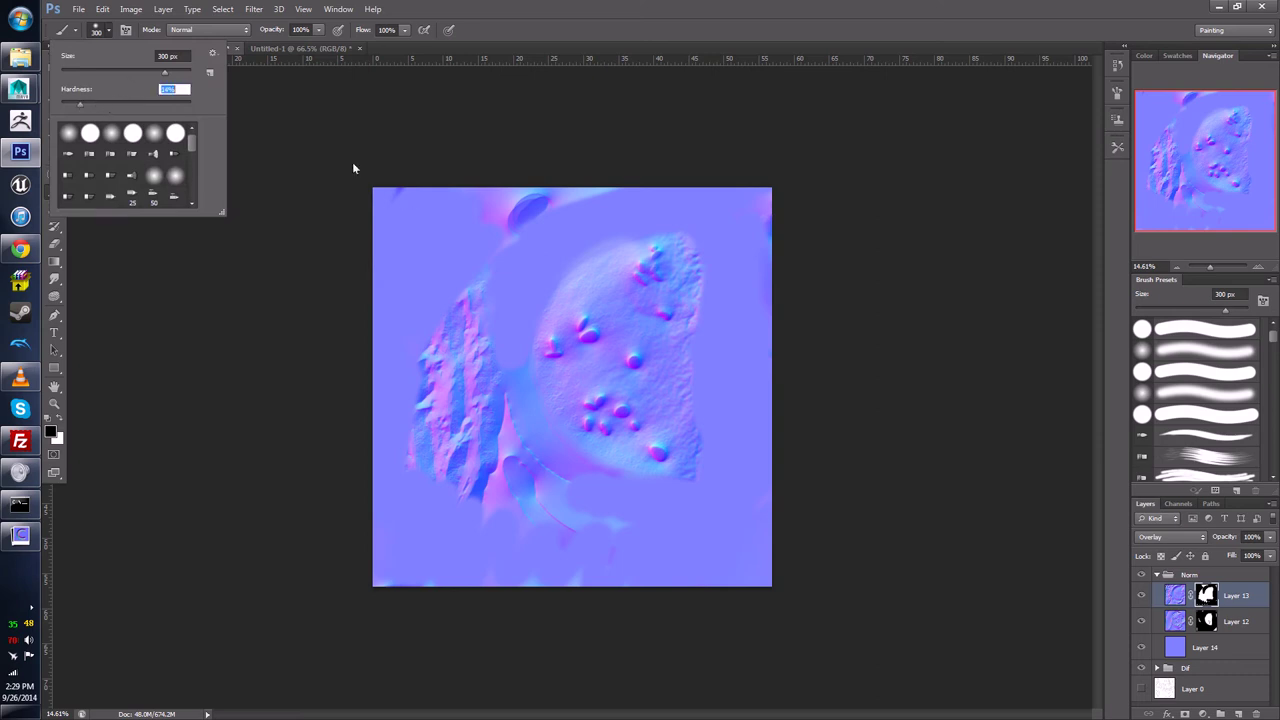
pyautogui.moveTo(489, 342)
pyautogui.mouseDown()
pyautogui.moveTo(484, 288)
pyautogui.moveTo(446, 311)
pyautogui.moveTo(450, 388)
pyautogui.moveTo(512, 415)
pyautogui.moveTo(532, 444)
pyautogui.mouseUp()
pyautogui.press(']')
pyautogui.moveTo(595, 487)
pyautogui.mouseDown()
pyautogui.moveTo(452, 455)
pyautogui.moveTo(423, 401)
pyautogui.mouseUp()
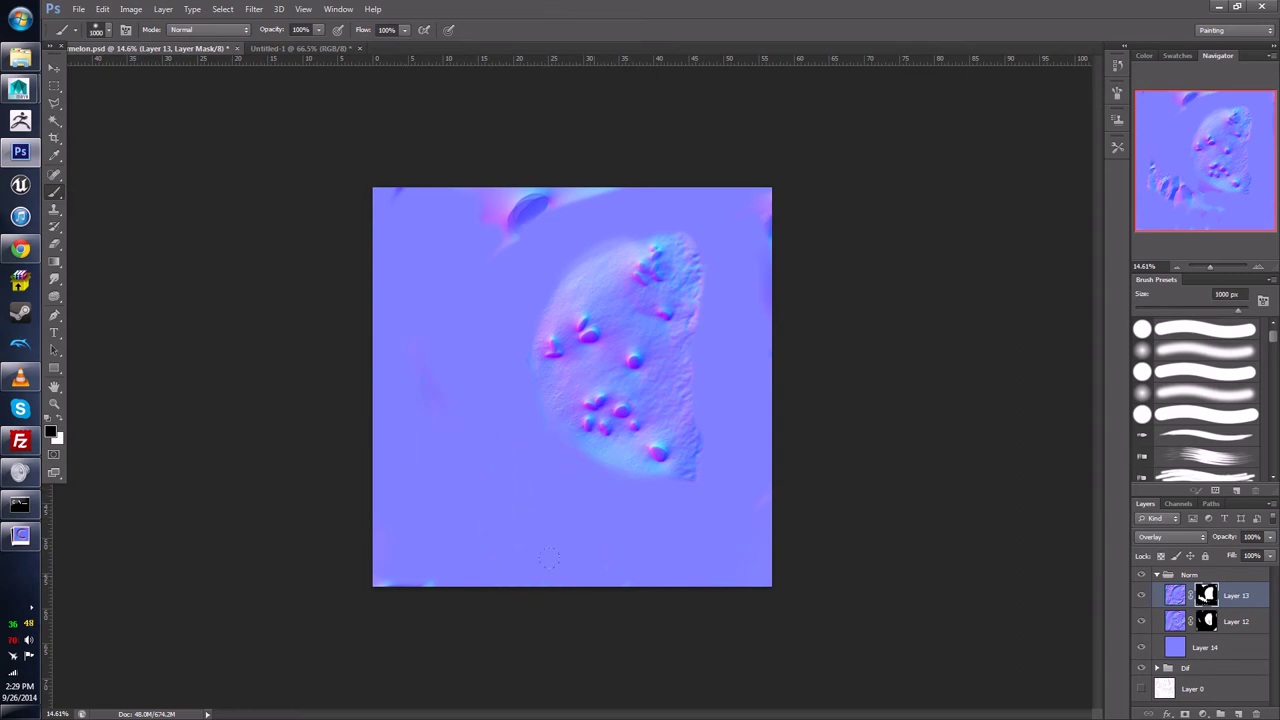
pyautogui.moveTo(485, 225); pyautogui.dragTo(565, 158)
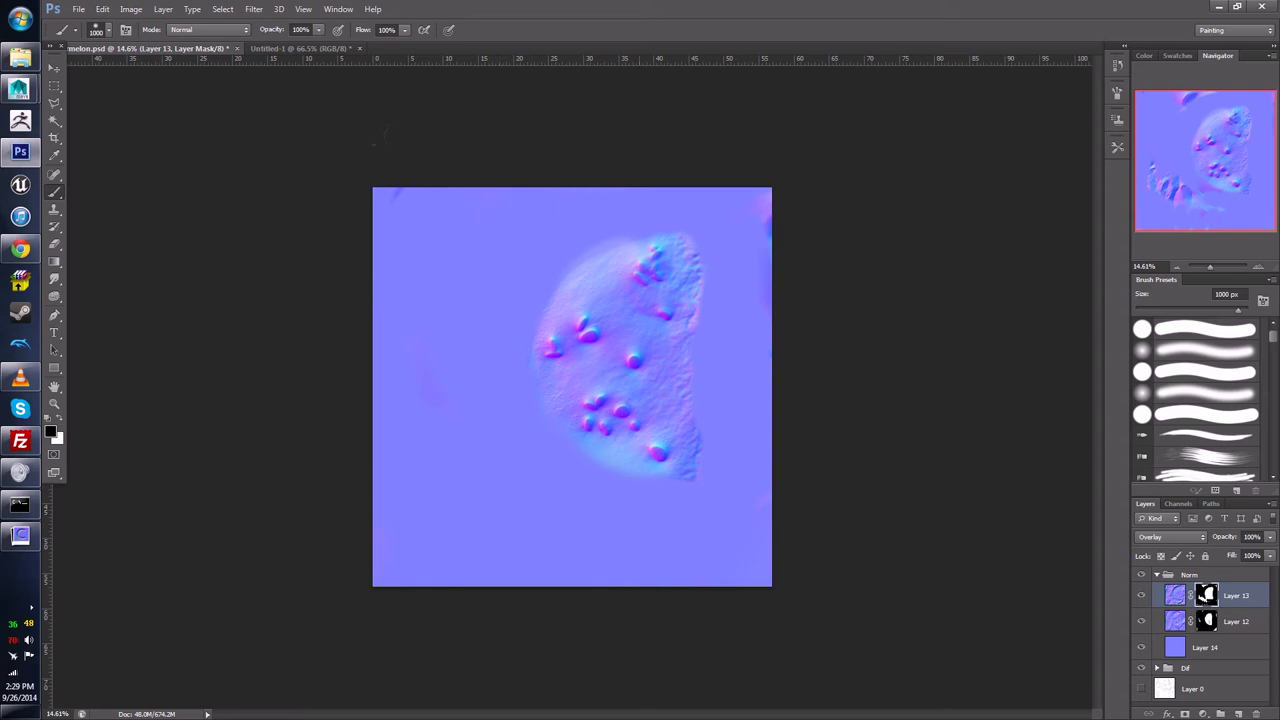
pyautogui.moveTo(700, 172); pyautogui.dragTo(745, 186)
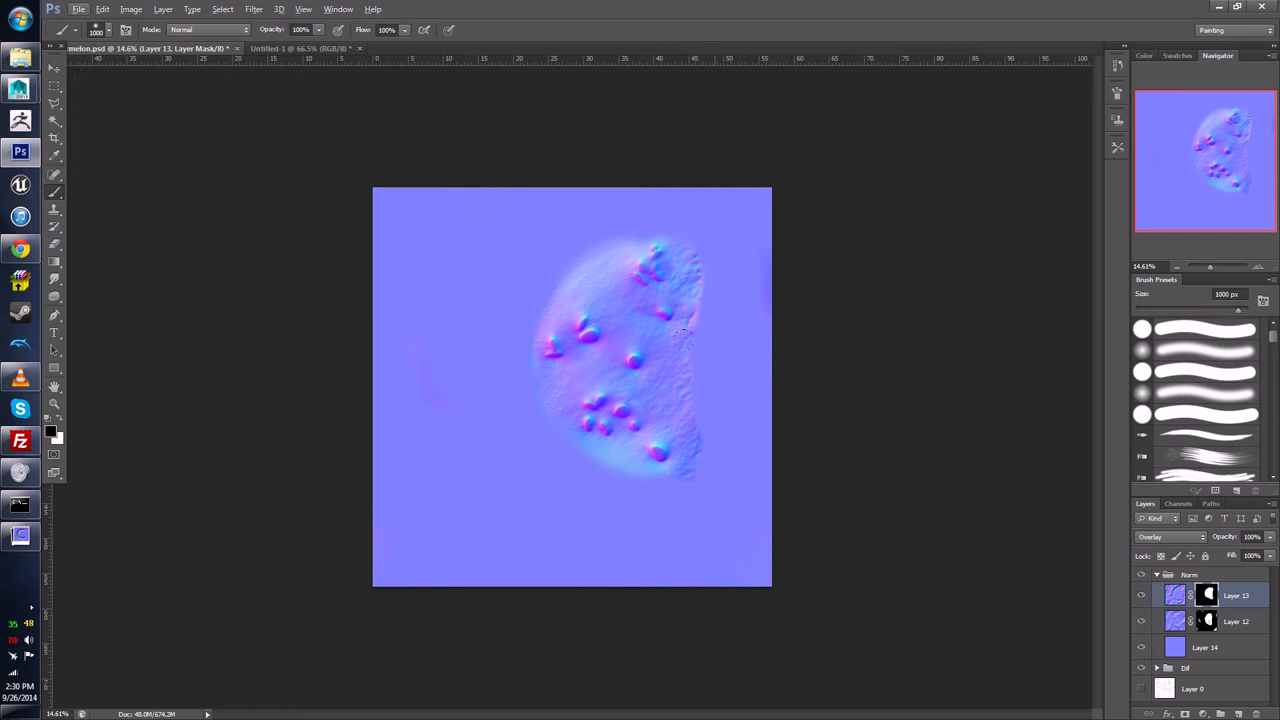
pyautogui.keyDown('alt'); pyautogui.scroll(-3, 632, 325); pyautogui.keyUp('alt')
pyautogui.keyDown('alt'); pyautogui.scroll(7, 633, 325); pyautogui.keyUp('alt')
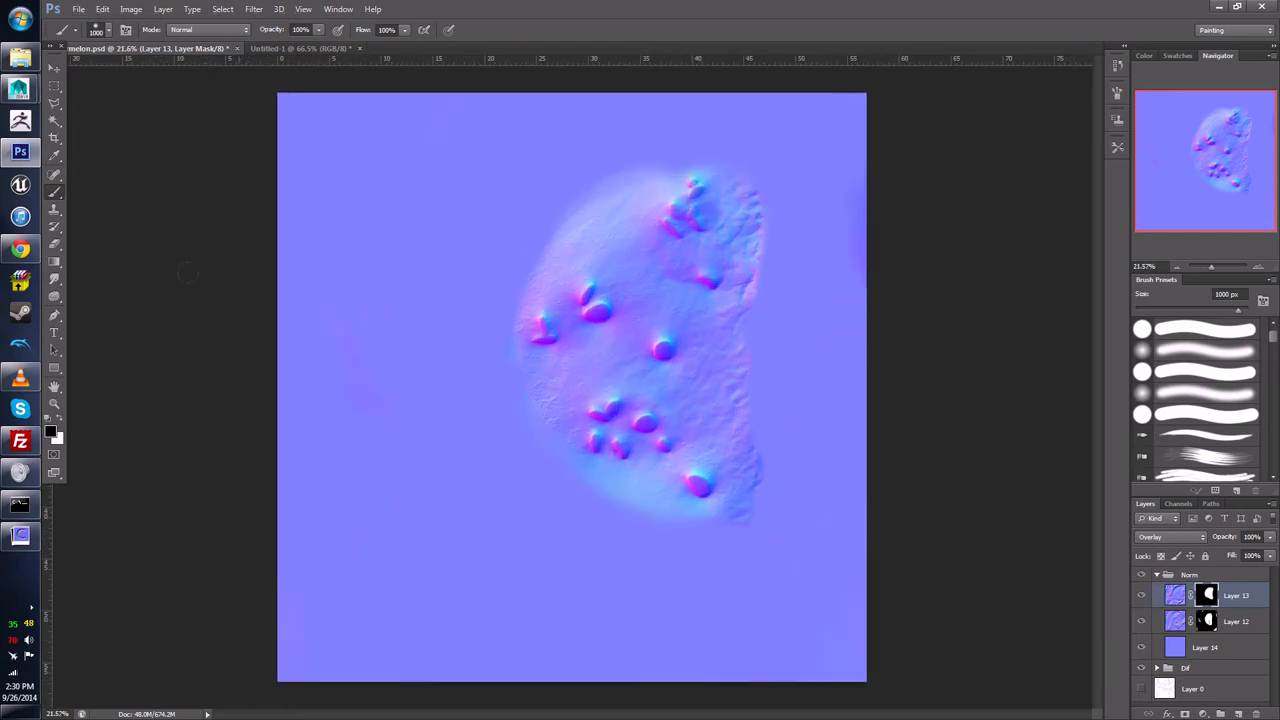
# Step: Switch to Chrome and examine the still-life, watermelon slice and striped rind reference pictures, then return to Photoshop
pyautogui.click(20, 249)
pyautogui.click(110, 8)
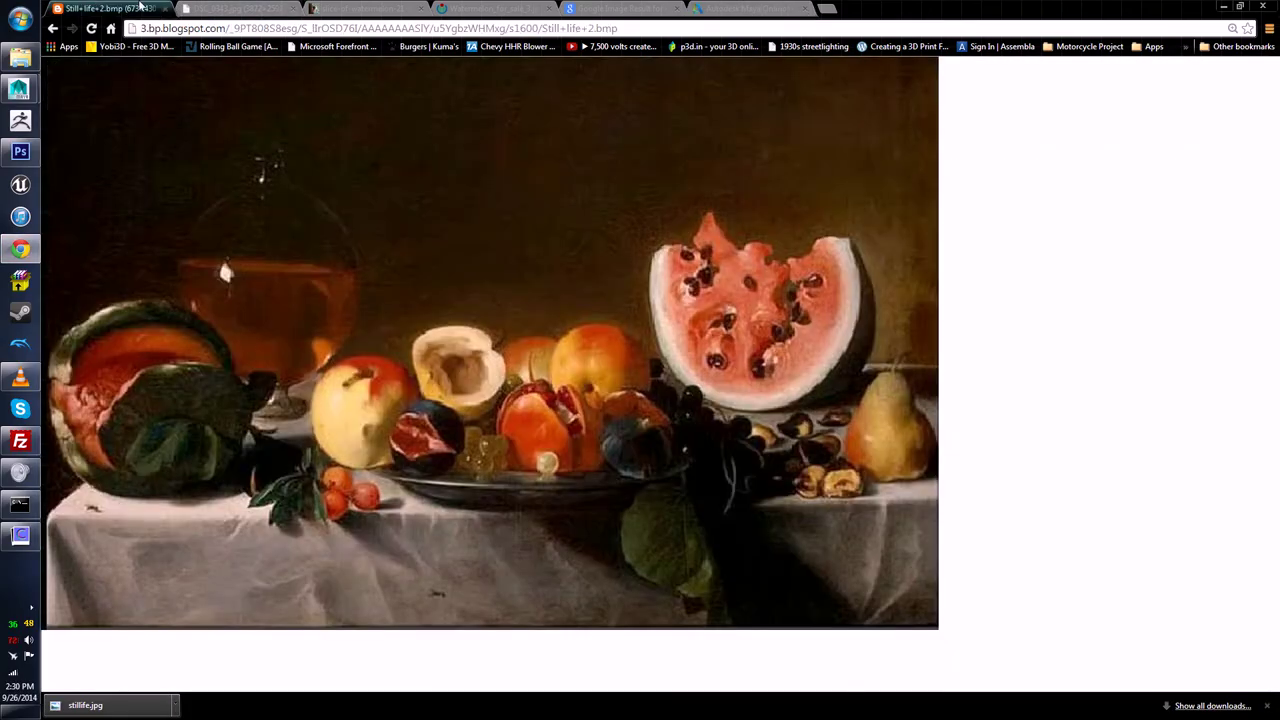
pyautogui.click(235, 8)
pyautogui.click(342, 8)
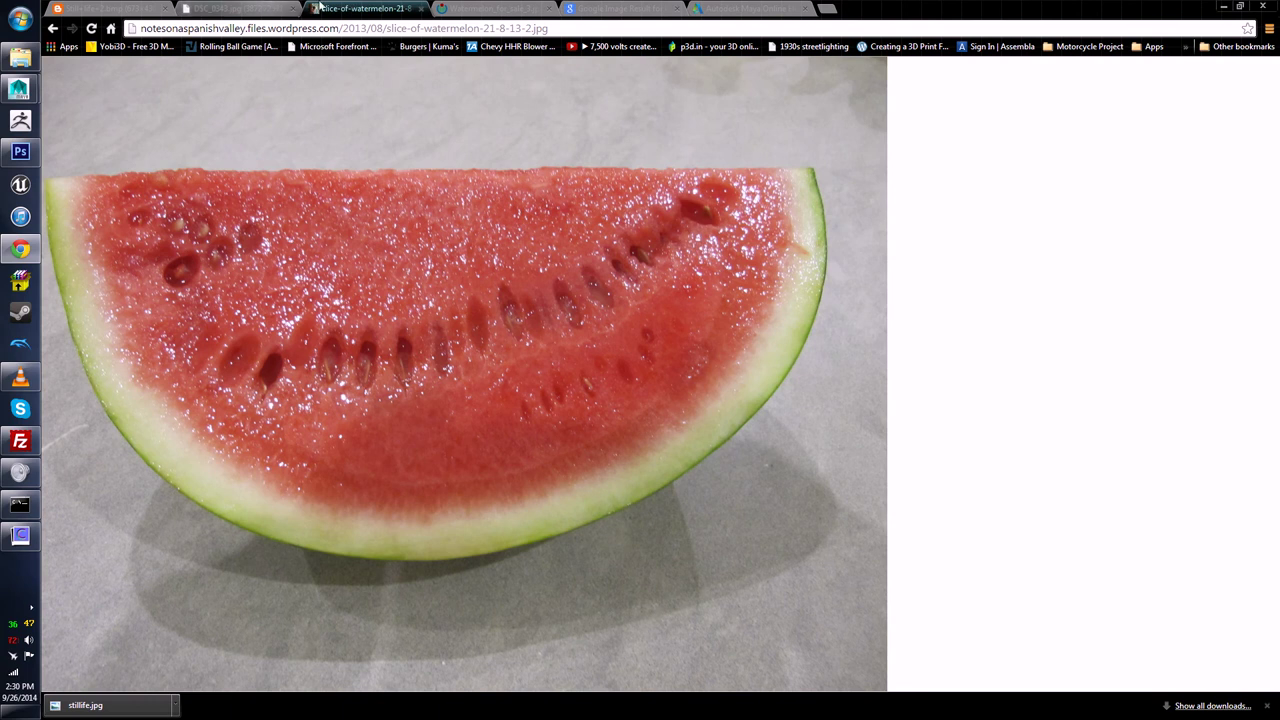
pyautogui.click(457, 8)
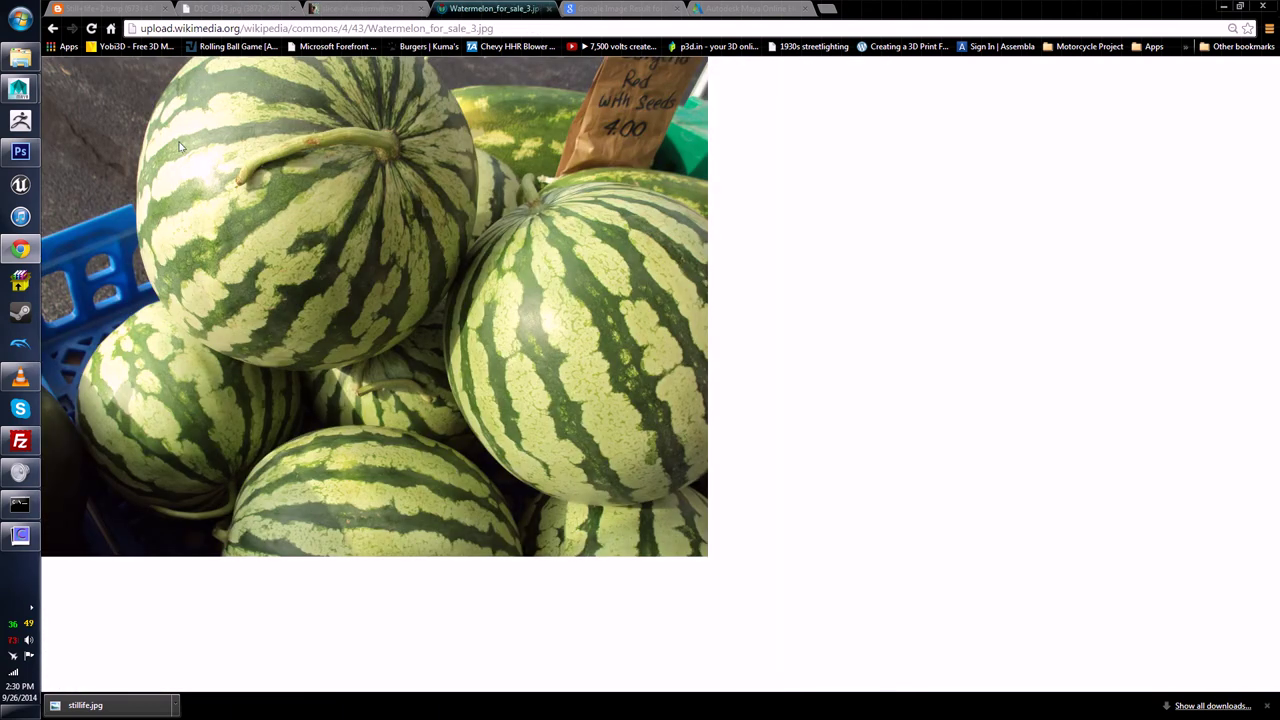
pyautogui.keyDown('ctrl'); pyautogui.scroll(-2, 578, 351); pyautogui.keyUp('ctrl')
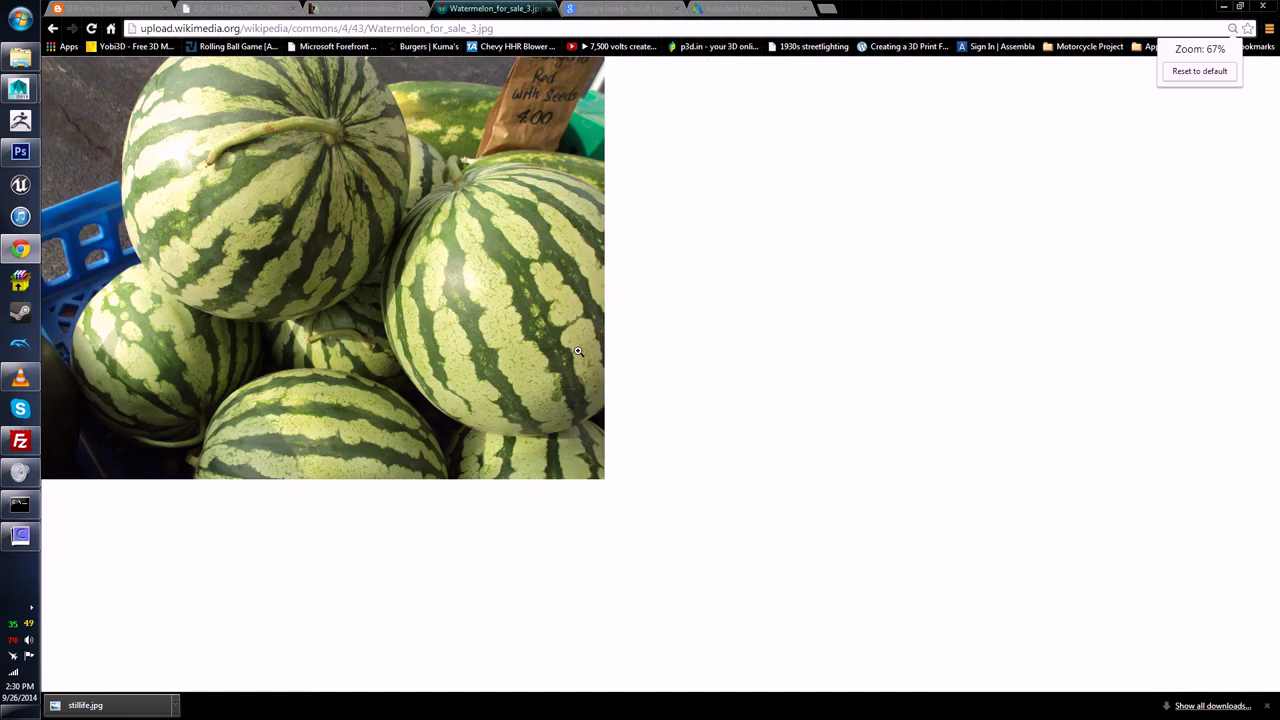
pyautogui.click(393, 276)
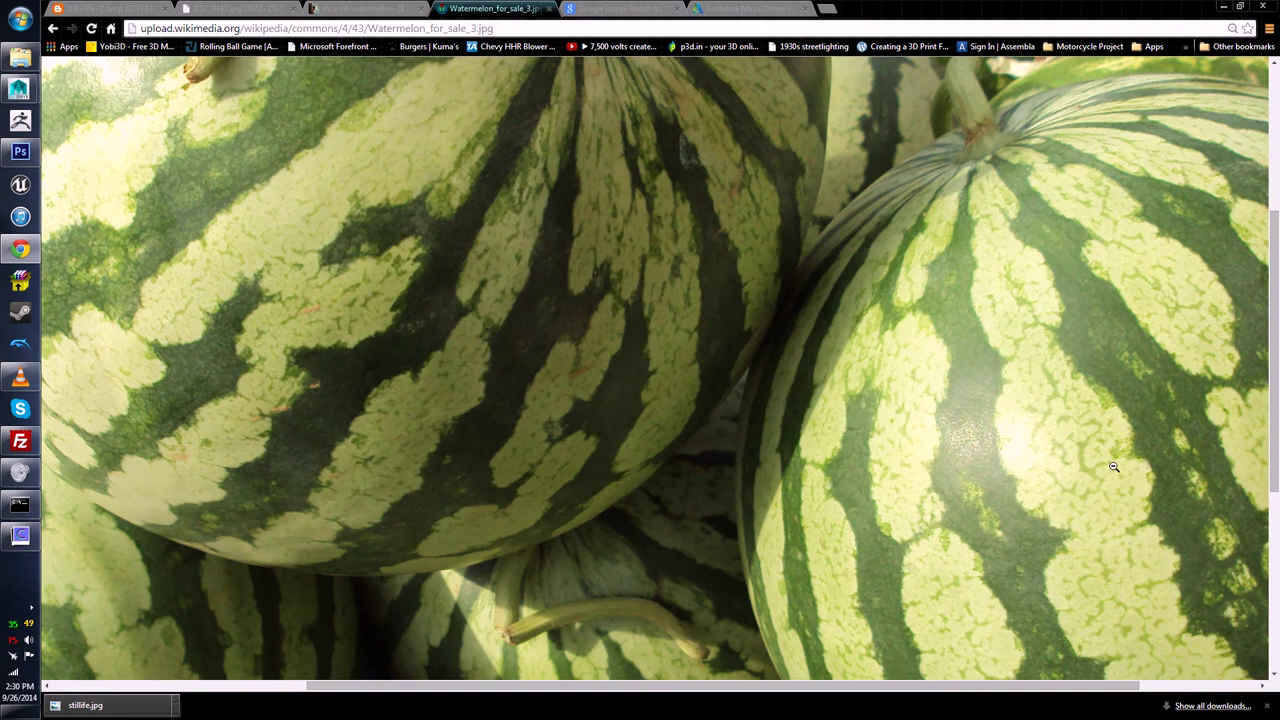
pyautogui.moveTo(821, 686); pyautogui.dragTo(585, 672)
pyautogui.scroll(4, 506, 391)
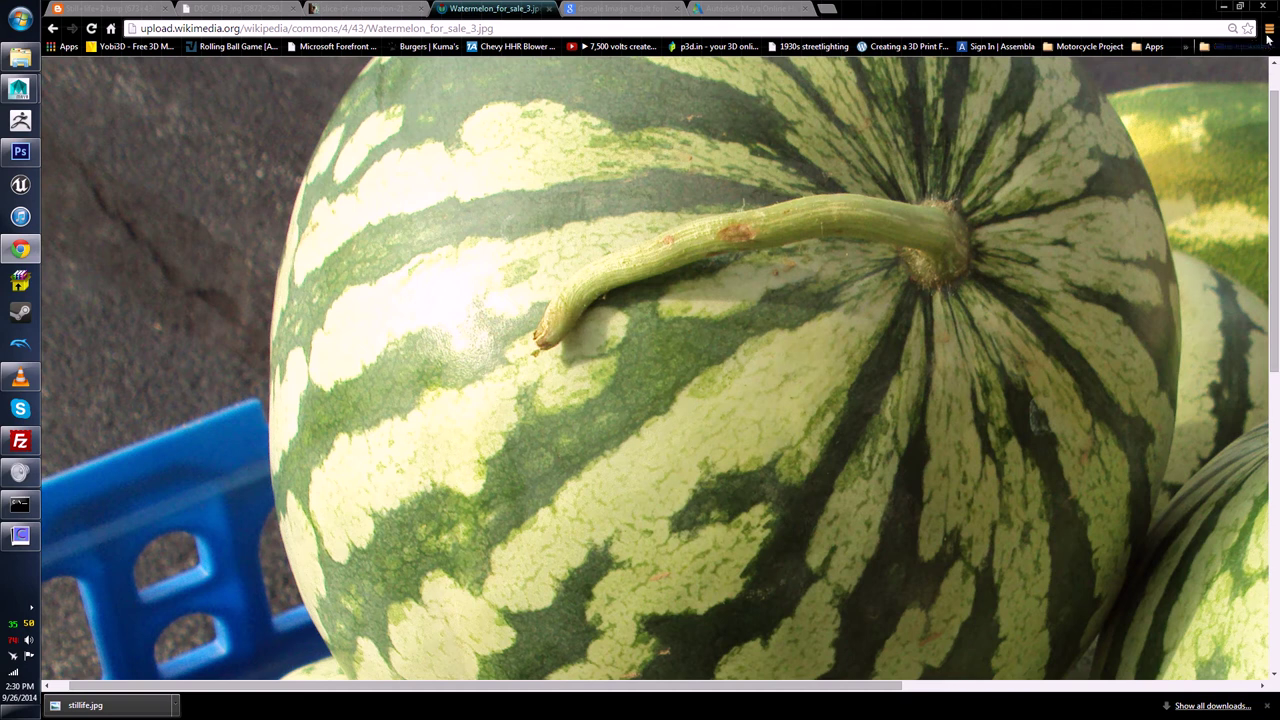
pyautogui.click(1223, 7)
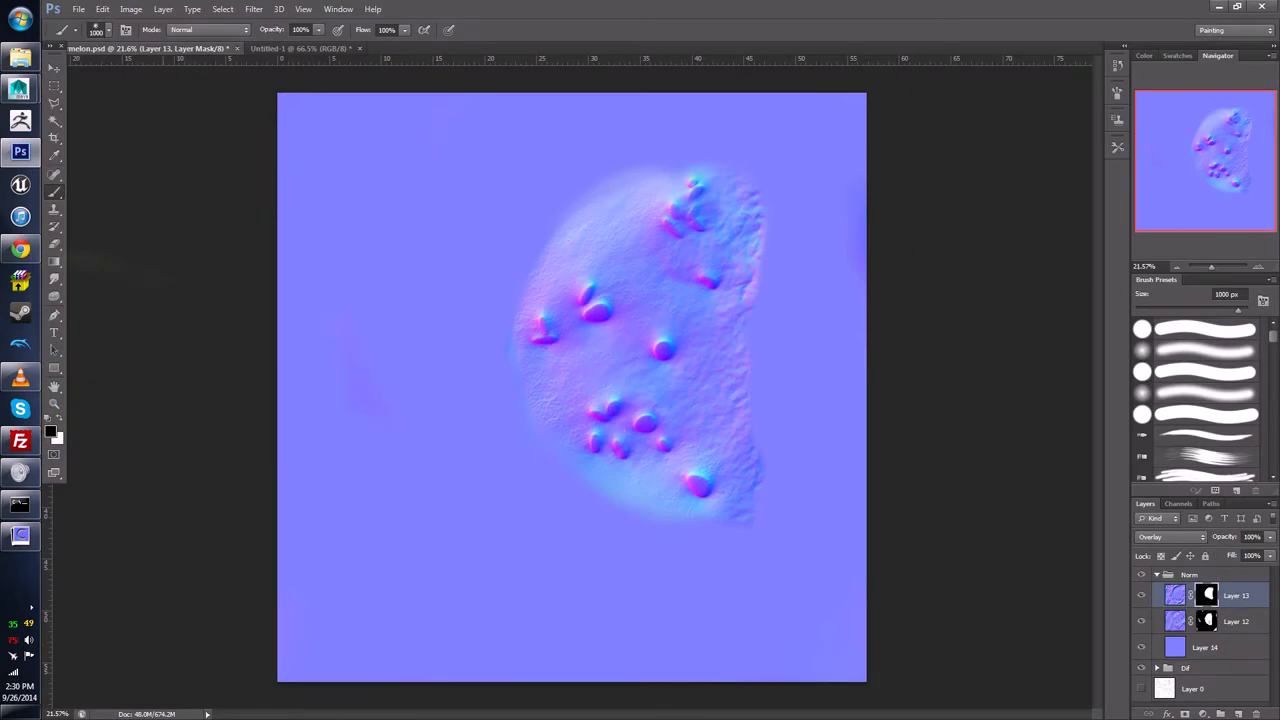
# Step: Create a new 4096 x 4096 pixel RGB document at 72 pixels/inch with a white background
pyautogui.click(82, 9)
pyautogui.click(80, 12)
pyautogui.click(79, 9)
pyautogui.click(88, 26)
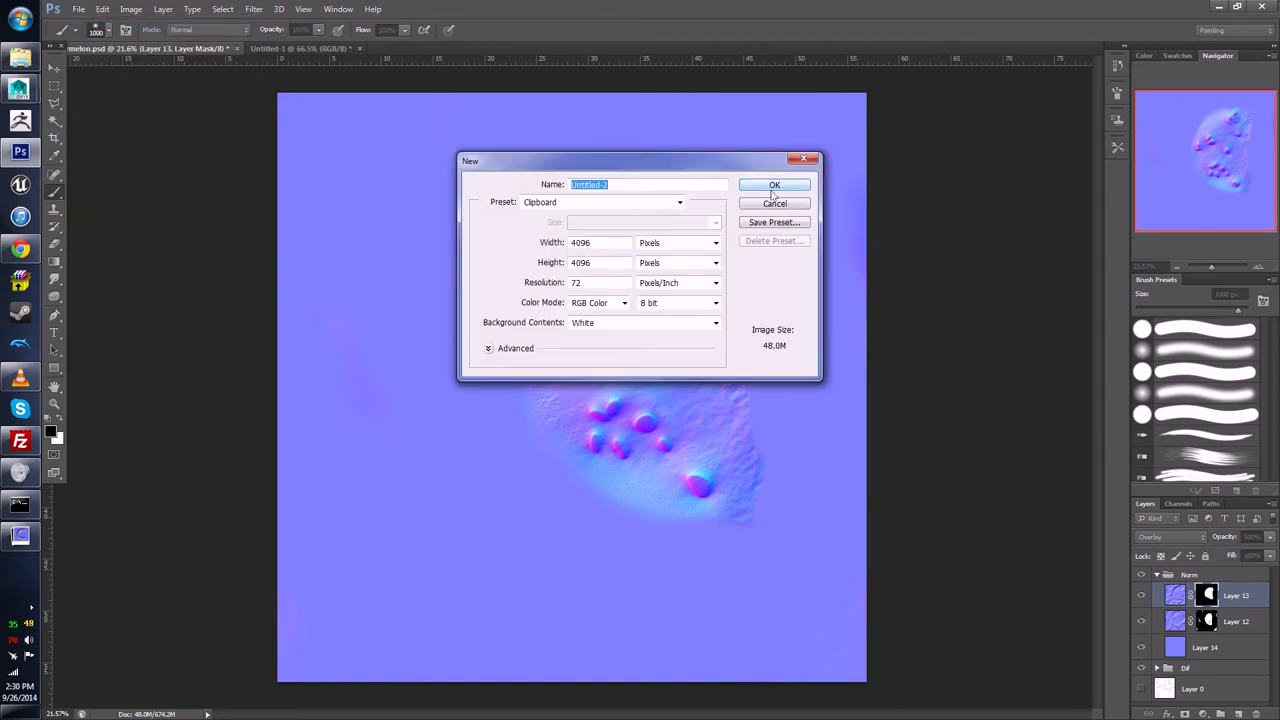
pyautogui.click(619, 240)
pyautogui.doubleClick(599, 242)
pyautogui.click(796, 189)
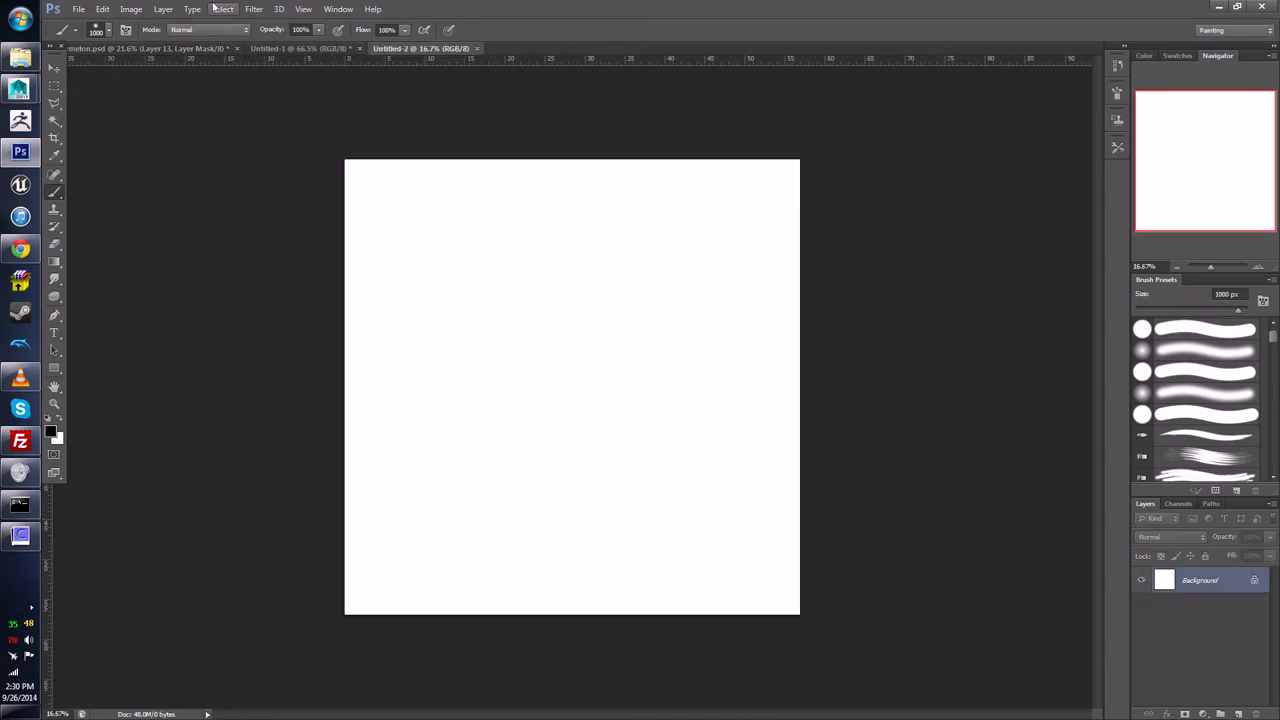
# Step: Apply the Add Noise filter to the white background with an amount of about 110%, uniform distribution and monochromatic
pyautogui.click(224, 9)
pyautogui.moveTo(254, 9)
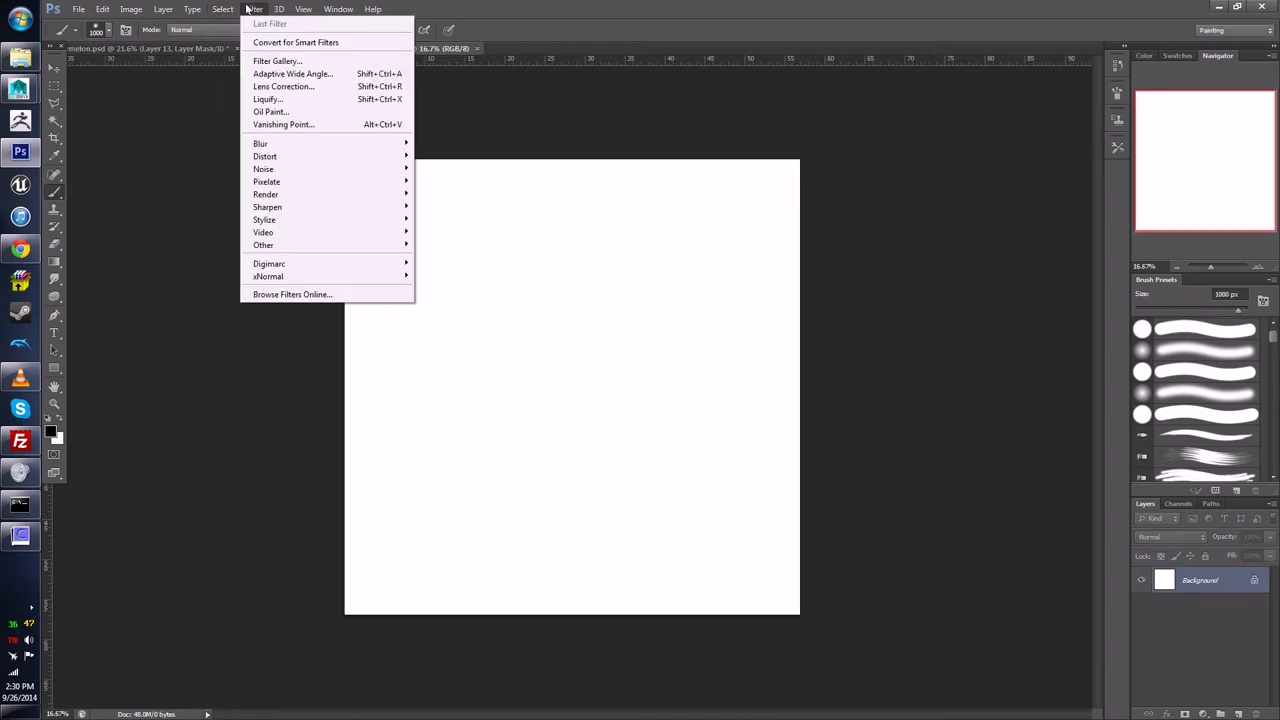
pyautogui.moveTo(290, 172)
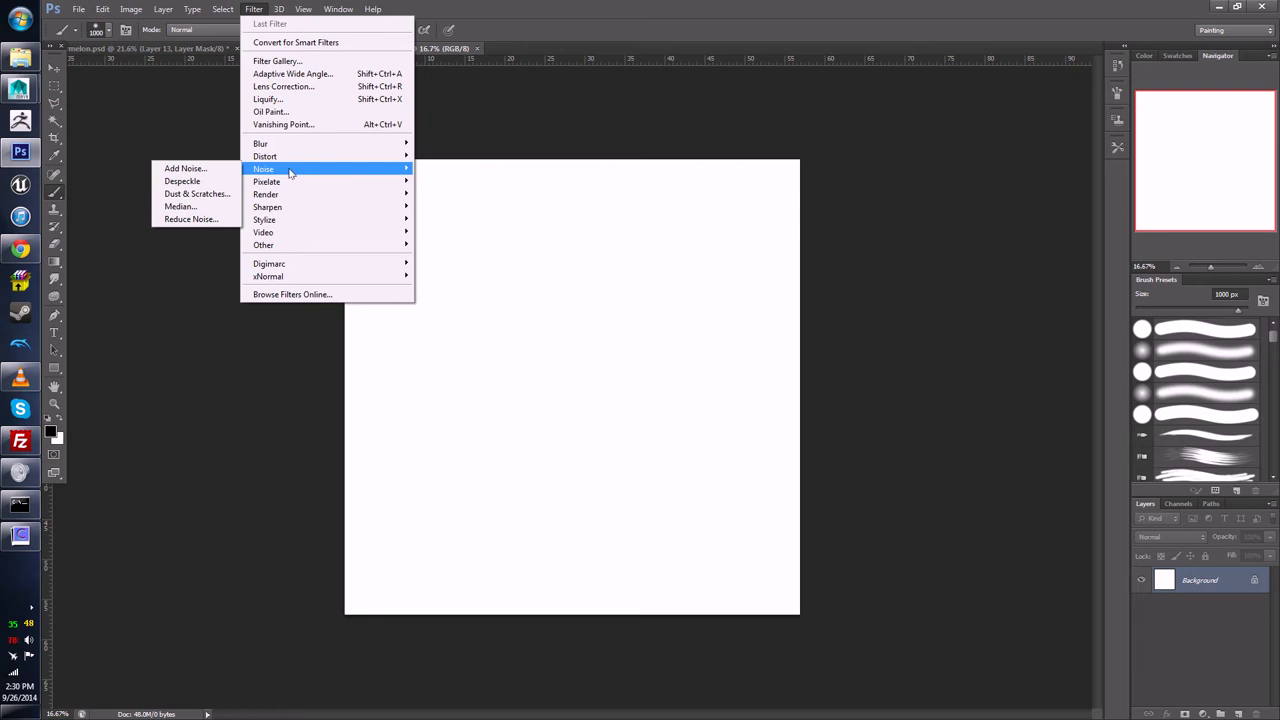
pyautogui.click(192, 168)
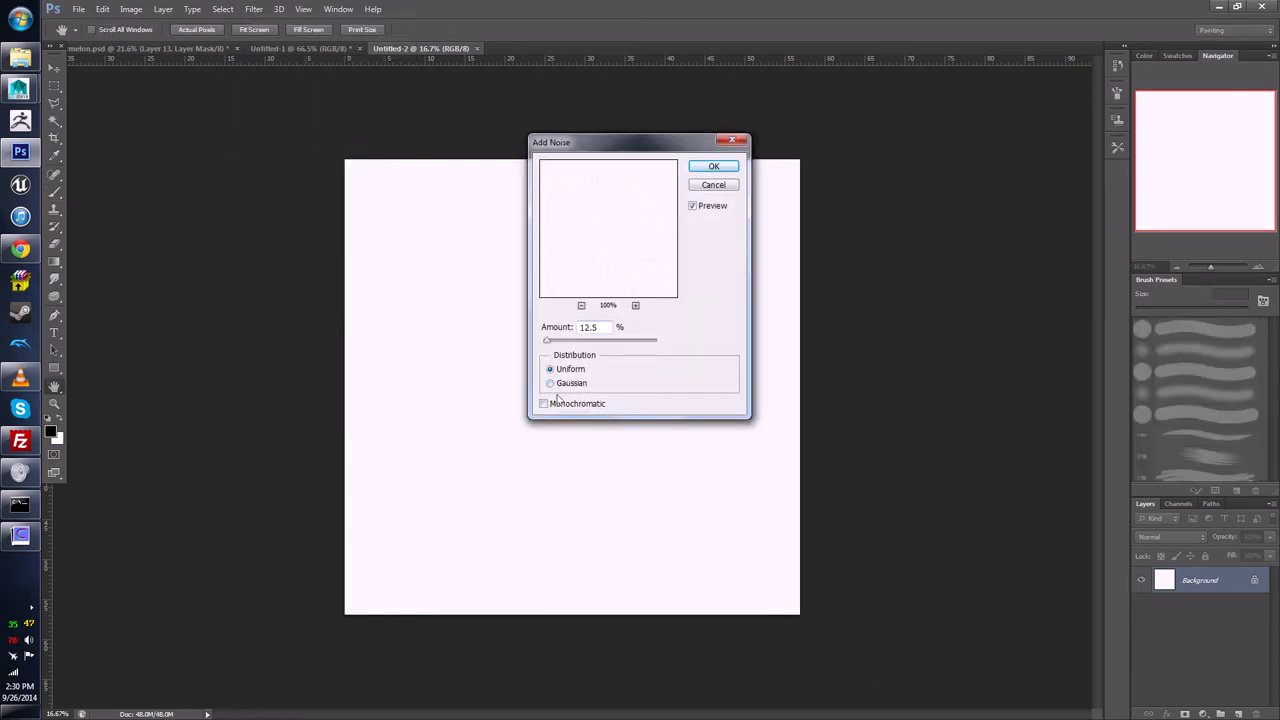
pyautogui.moveTo(547, 343); pyautogui.dragTo(577, 343)
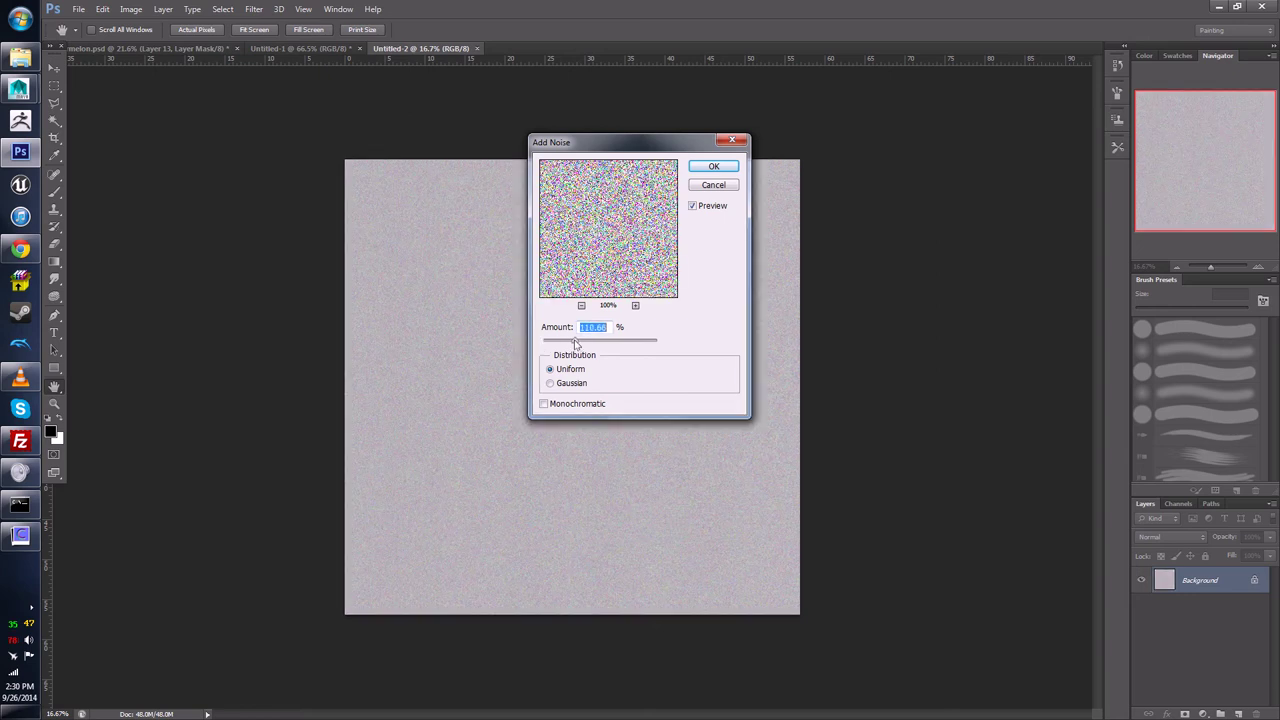
pyautogui.click(543, 405)
pyautogui.click(707, 167)
pyautogui.keyDown('alt'); pyautogui.scroll(3, 608, 330); pyautogui.keyUp('alt')
pyautogui.keyDown('alt'); pyautogui.scroll(5, 607, 352); pyautogui.keyUp('alt')
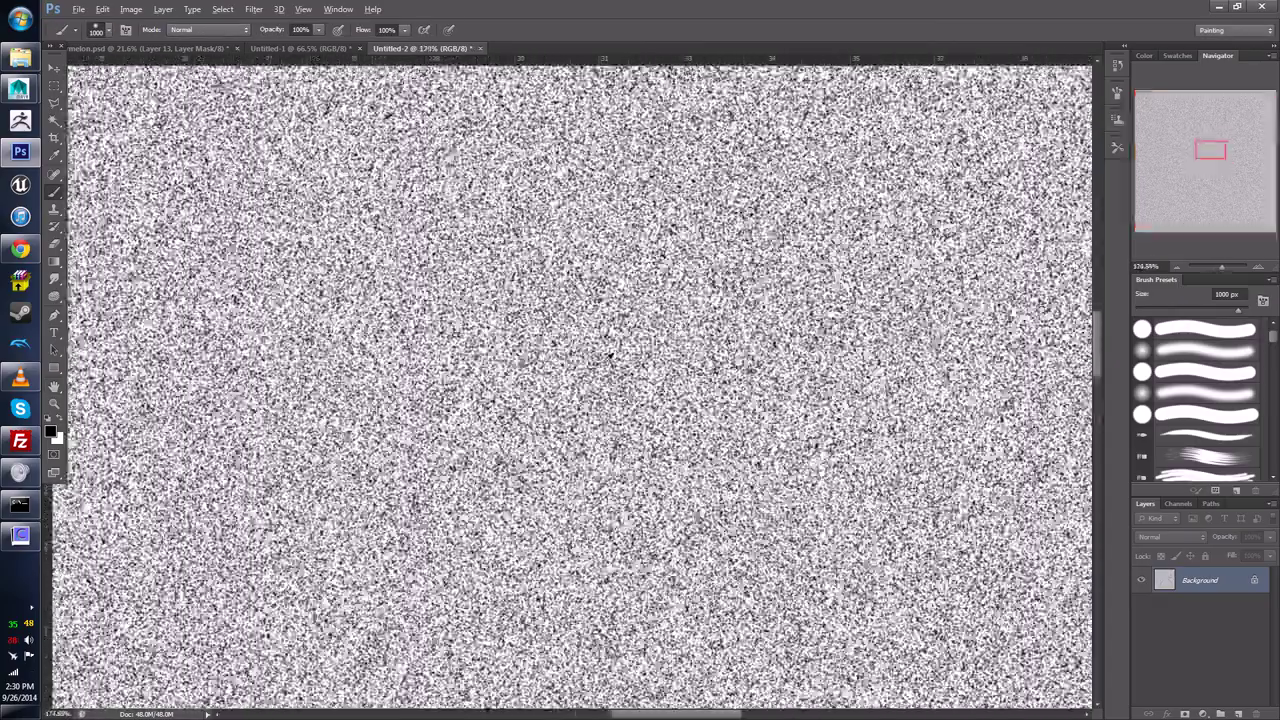
pyautogui.keyDown('alt'); pyautogui.scroll(-10, 621, 392); pyautogui.keyUp('alt')
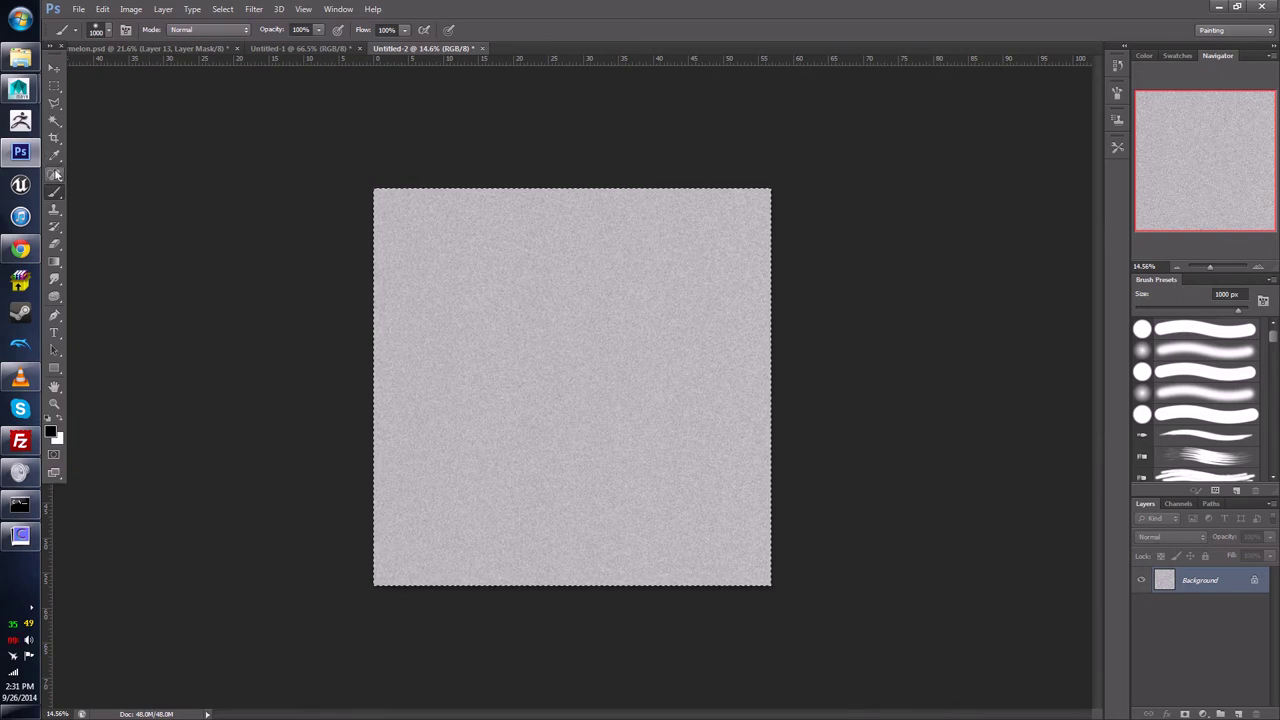
# Step: Select a roughly square region from the upper-left corner to just past the middle of the noise image and copy it
pyautogui.moveTo(20, 535)
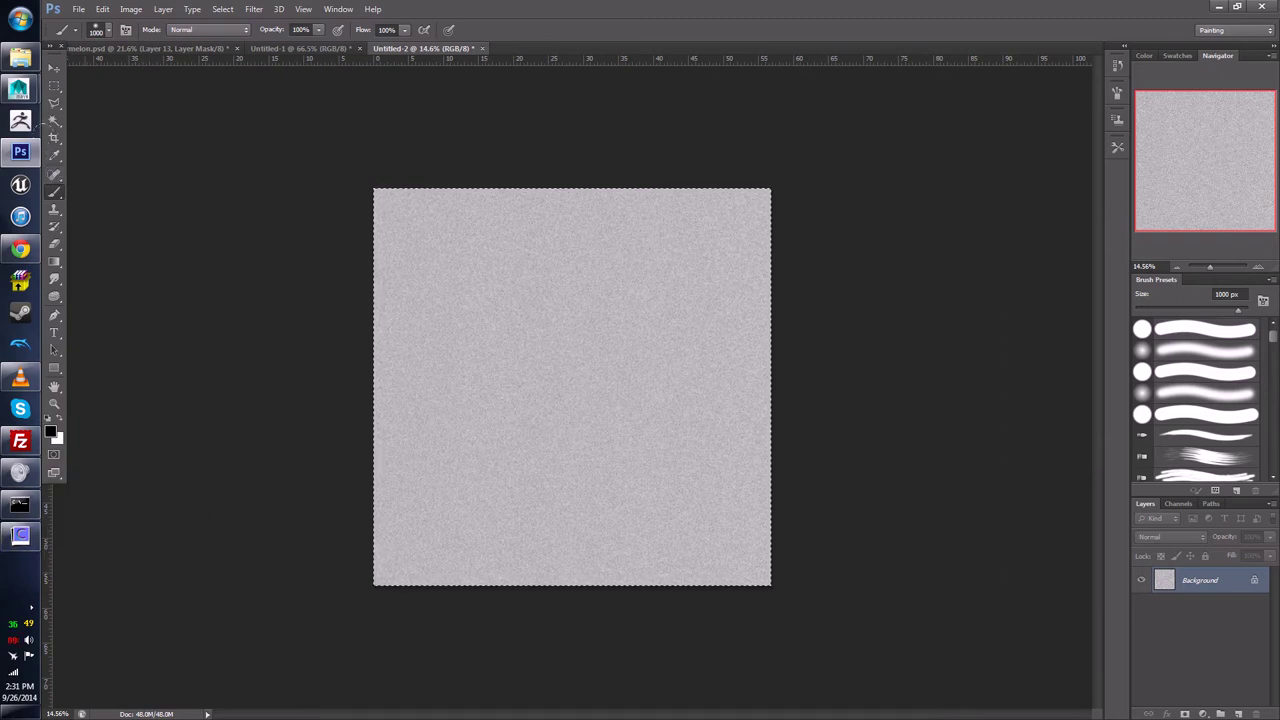
pyautogui.click(54, 86)
pyautogui.moveTo(352, 129); pyautogui.dragTo(594, 420)
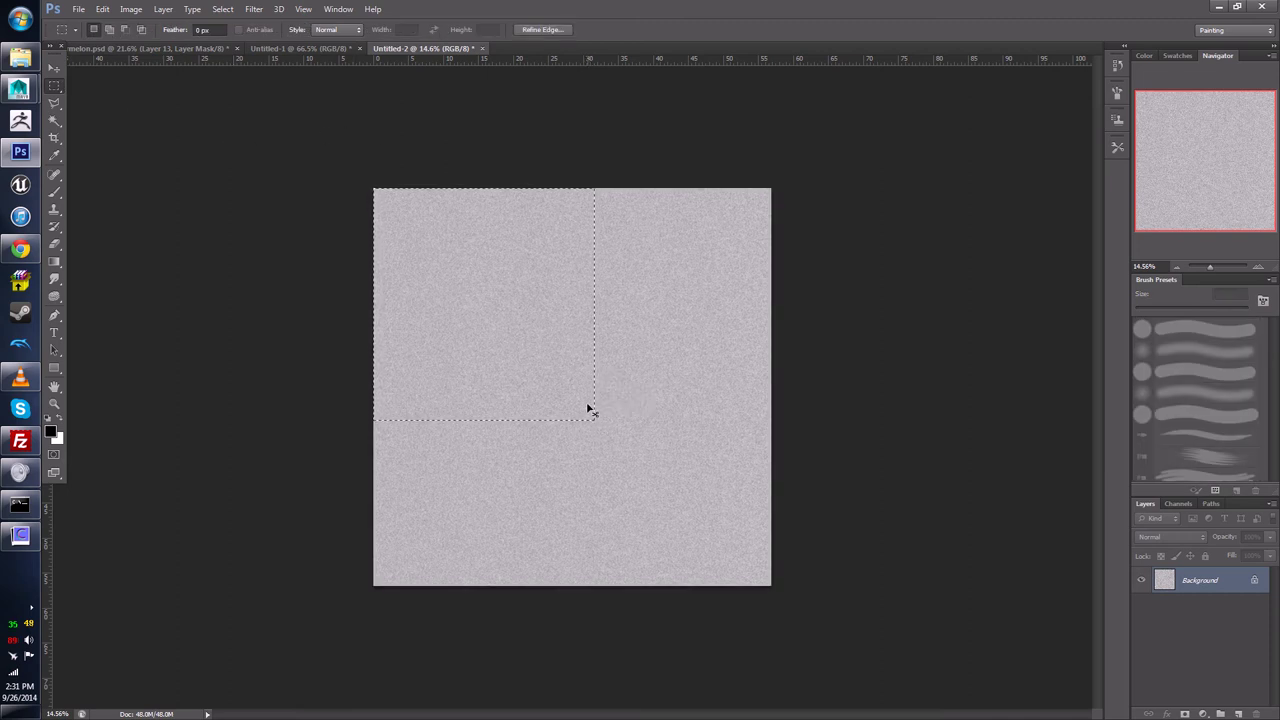
# Step: Switch to CrazyBump and load the copied noise from the clipboard as a heightmap
pyautogui.click(20, 535)
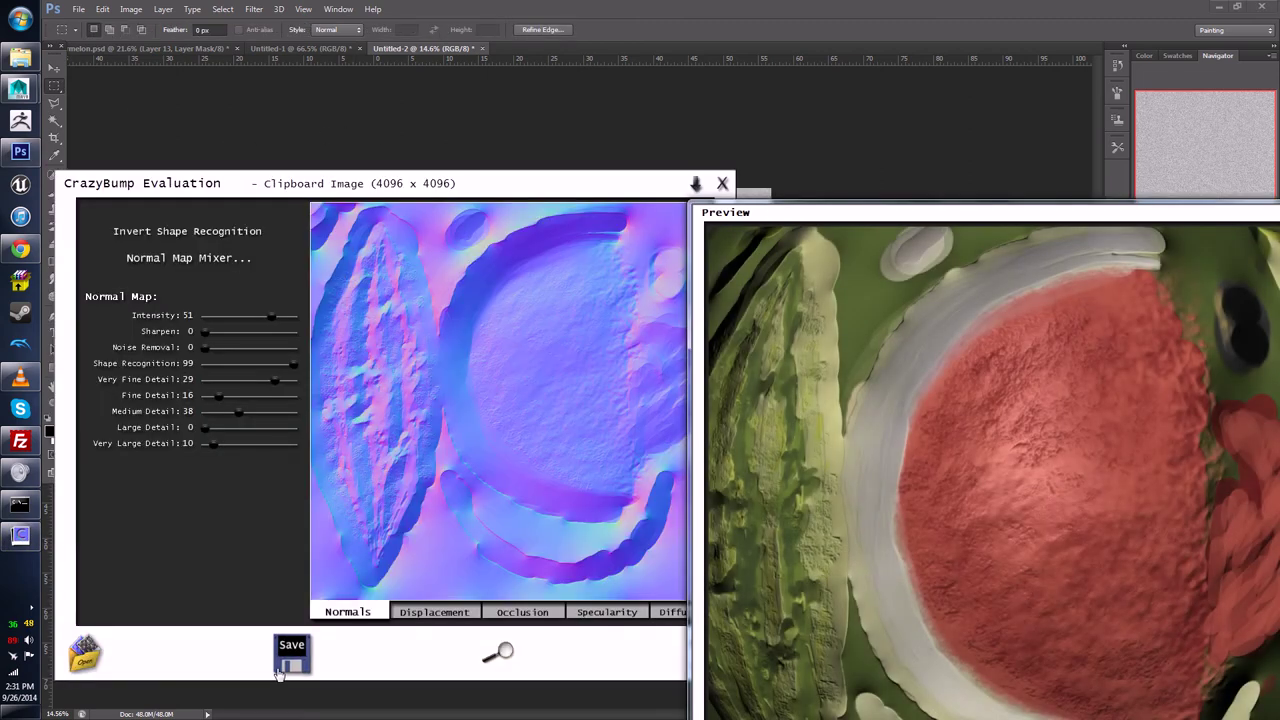
pyautogui.click(85, 655)
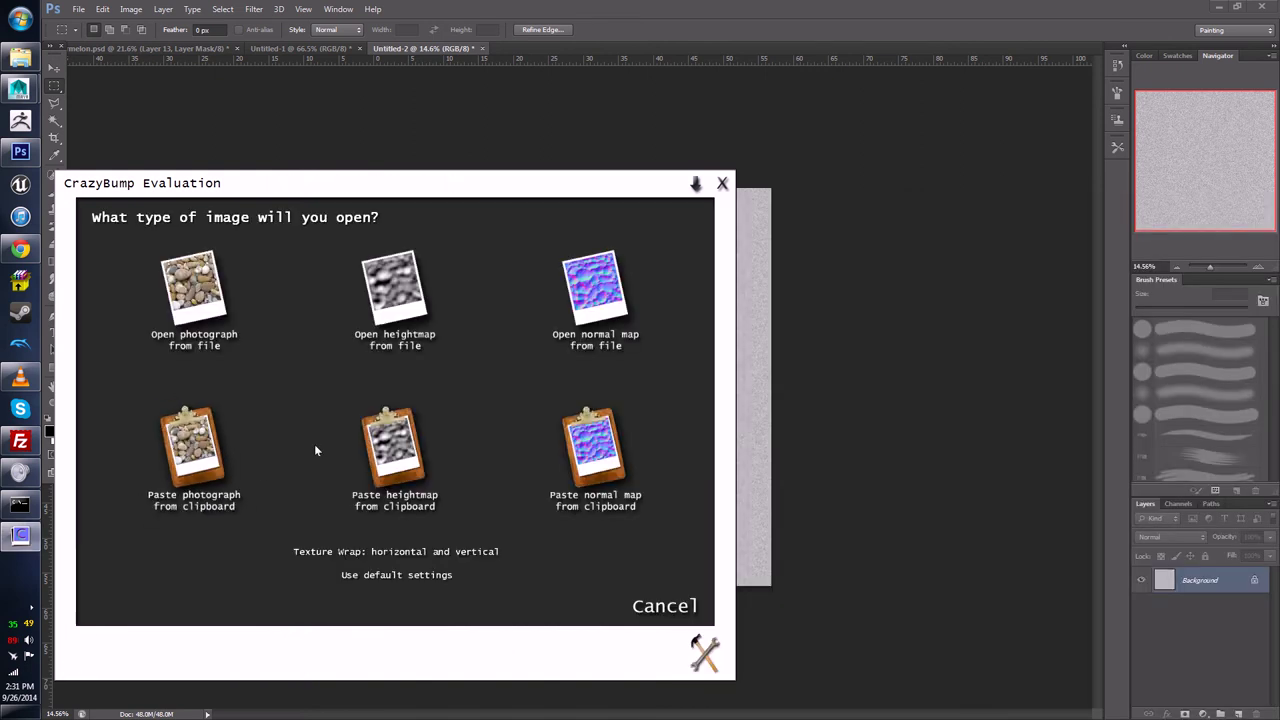
pyautogui.click(415, 463)
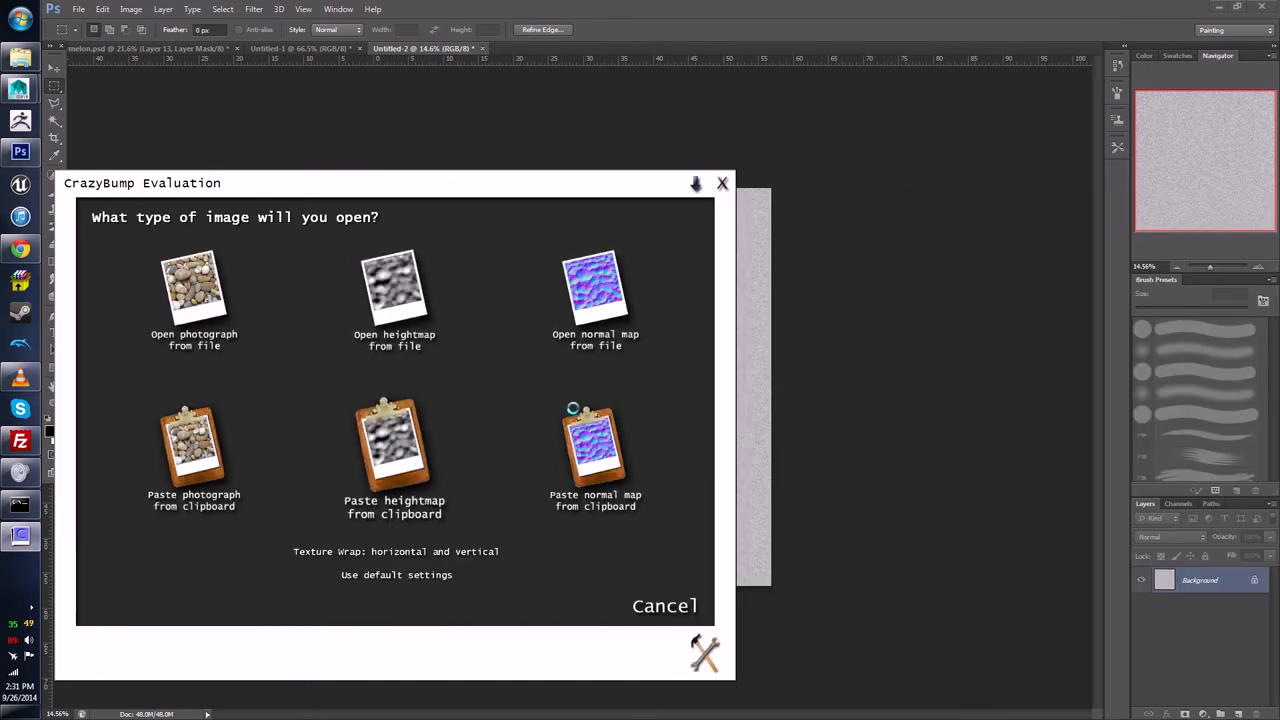
# Step: Minimise Photoshop and examine the flesh, seeds and carved hollow of the watermelon slice model in Maya
pyautogui.click(914, 385)
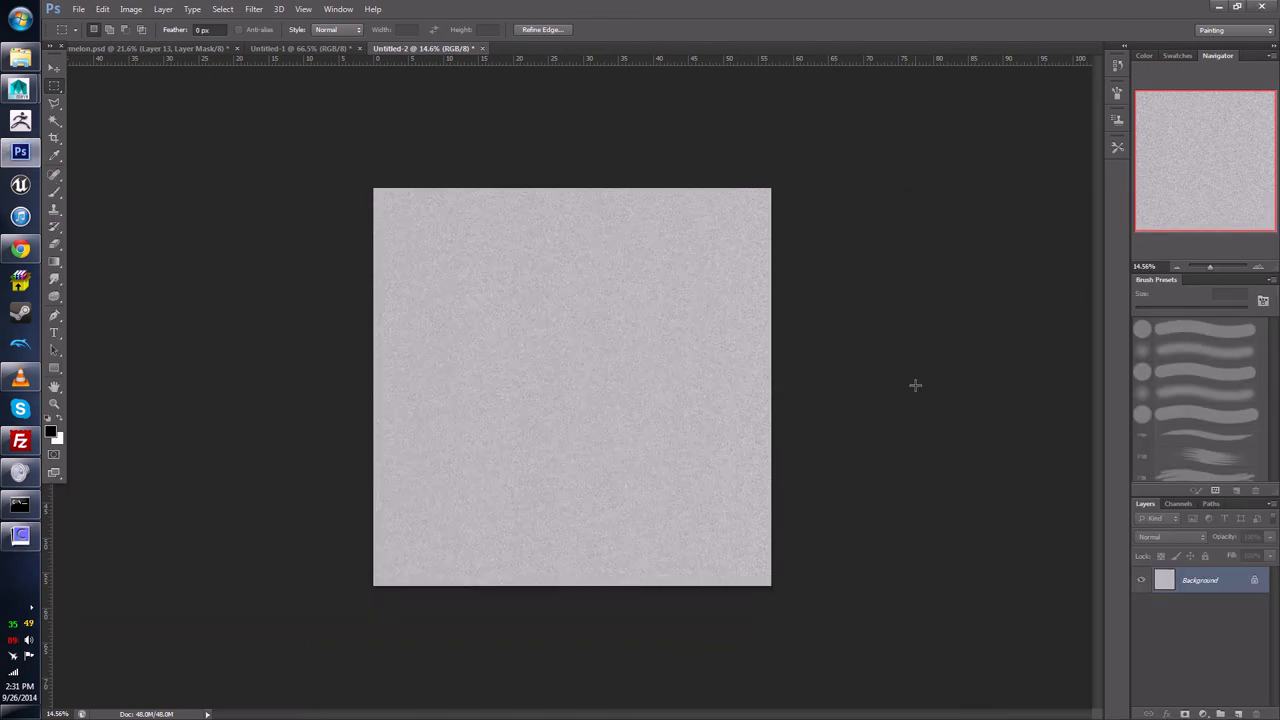
pyautogui.click(1220, 8)
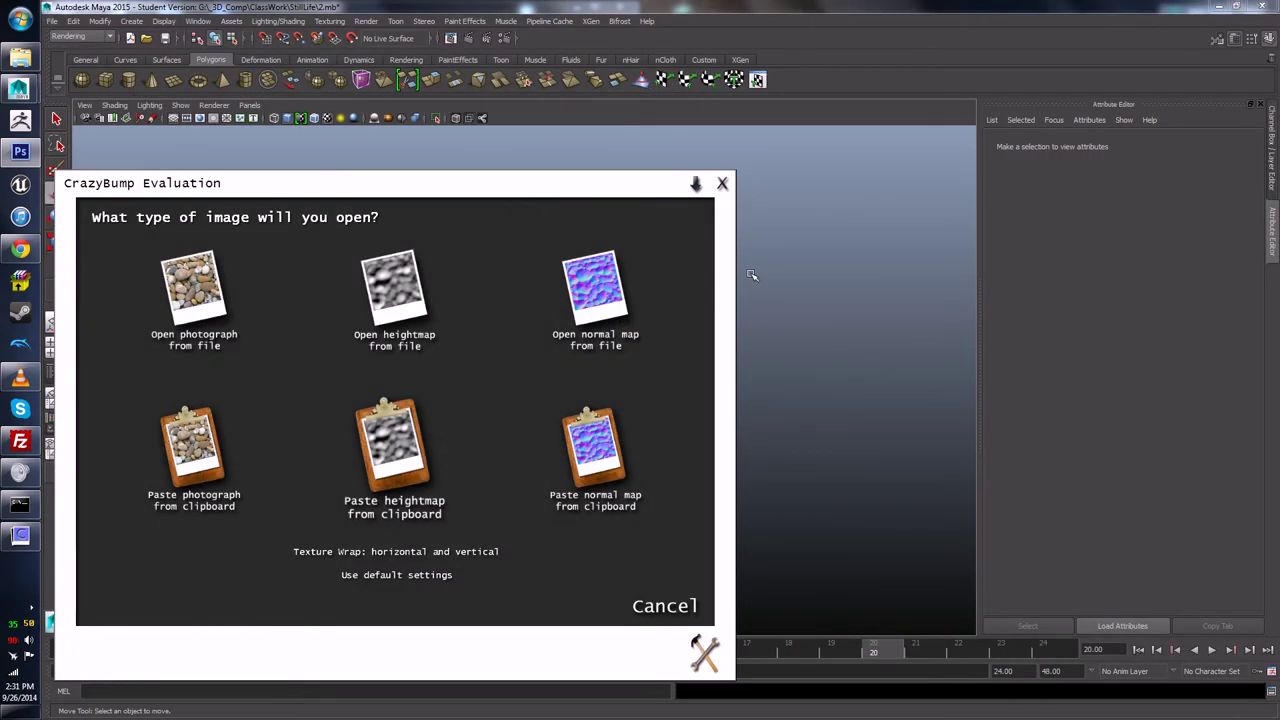
pyautogui.click(811, 369)
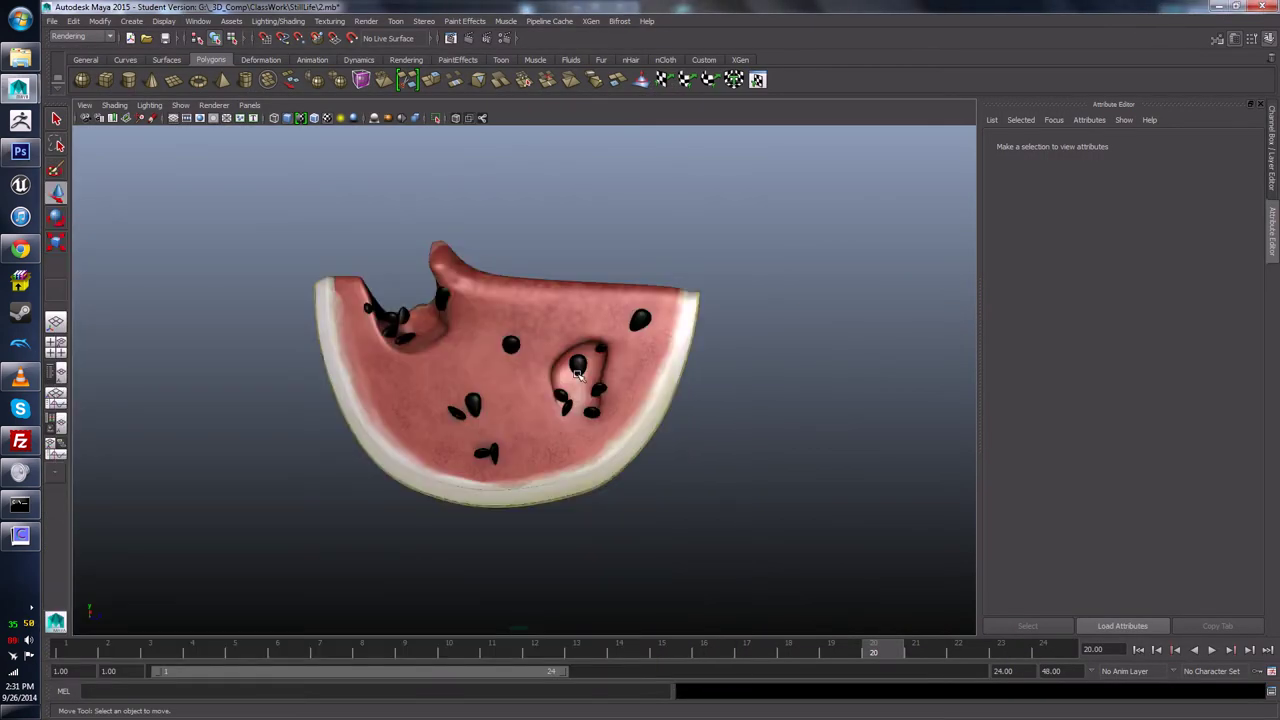
pyautogui.press('alt')
pyautogui.keyDown('alt'); pyautogui.moveTo(566, 393); pyautogui.dragTo(517, 432); pyautogui.keyUp('alt')
pyautogui.scroll(6, 549, 456)
pyautogui.scroll(-3, 549, 456)
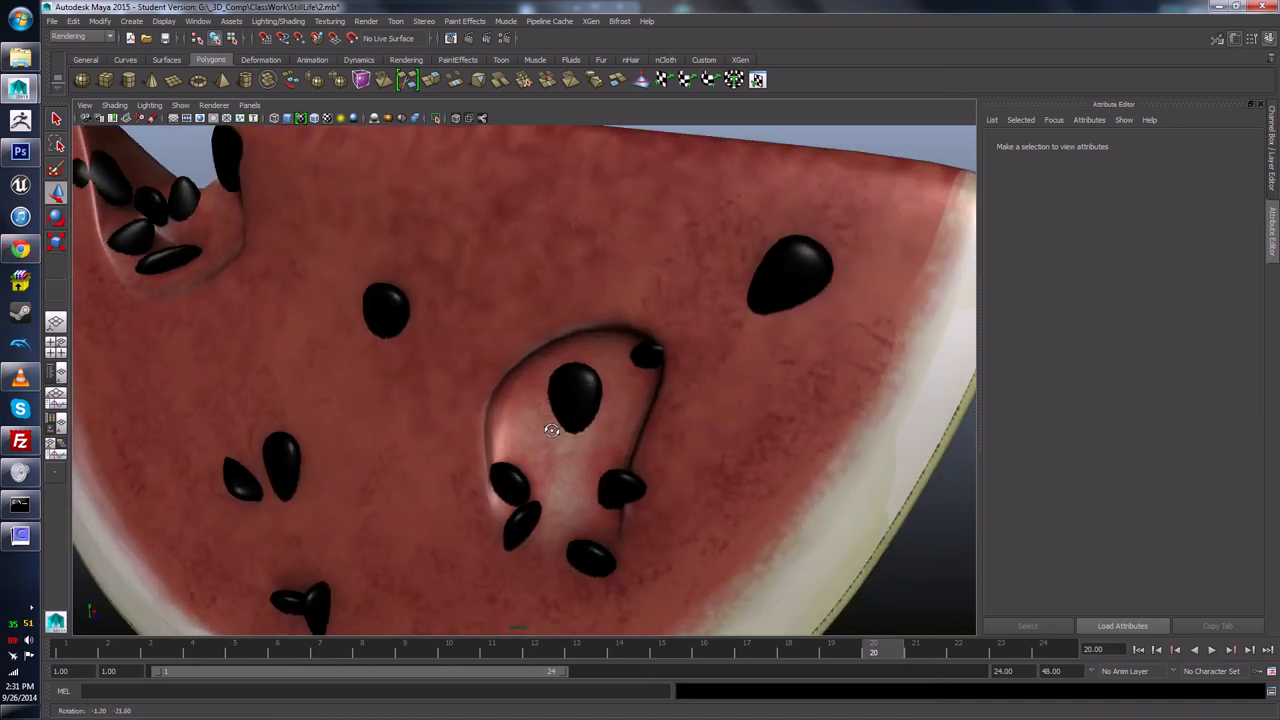
pyautogui.scroll(-4, 552, 432)
pyautogui.keyDown('alt'); pyautogui.moveTo(552, 432); pyautogui.dragTo(515, 383); pyautogui.keyUp('alt')
# Step: Return to CrazyBump, set the noise normal map's Intensity to 5 and inspect its surface on the preview sphere
pyautogui.click(20, 535)
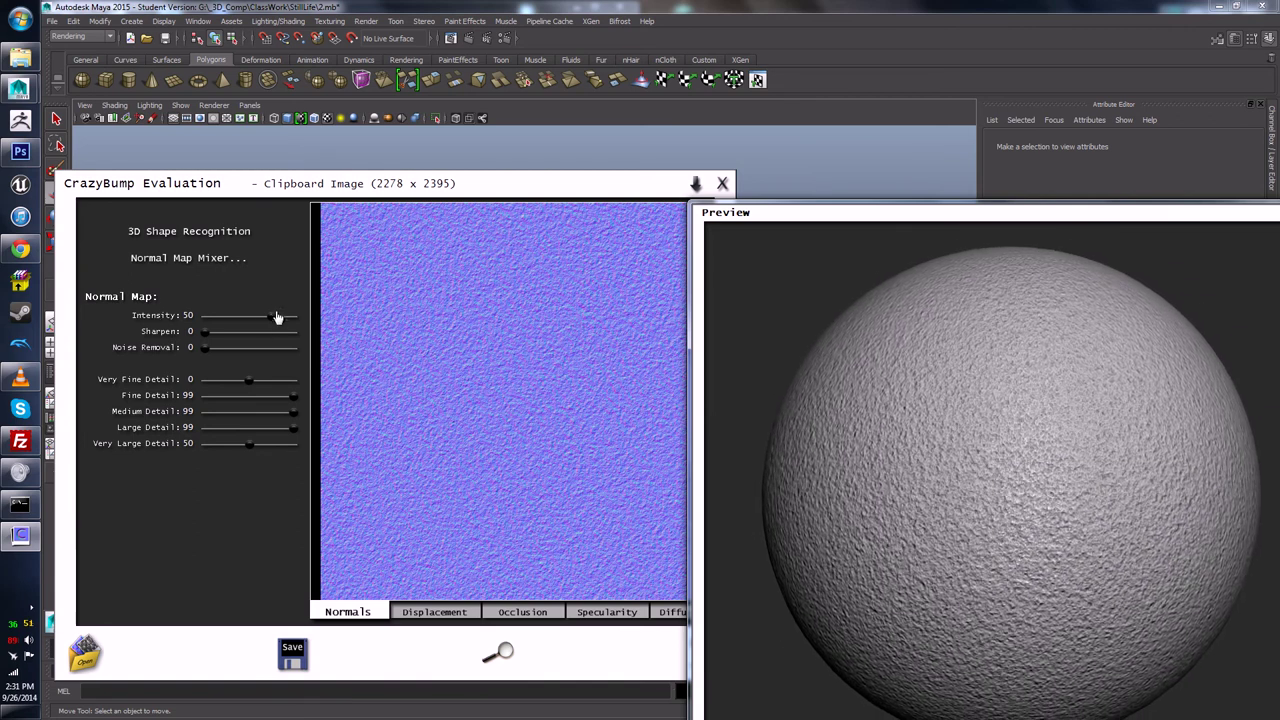
pyautogui.moveTo(248, 316); pyautogui.dragTo(256, 316)
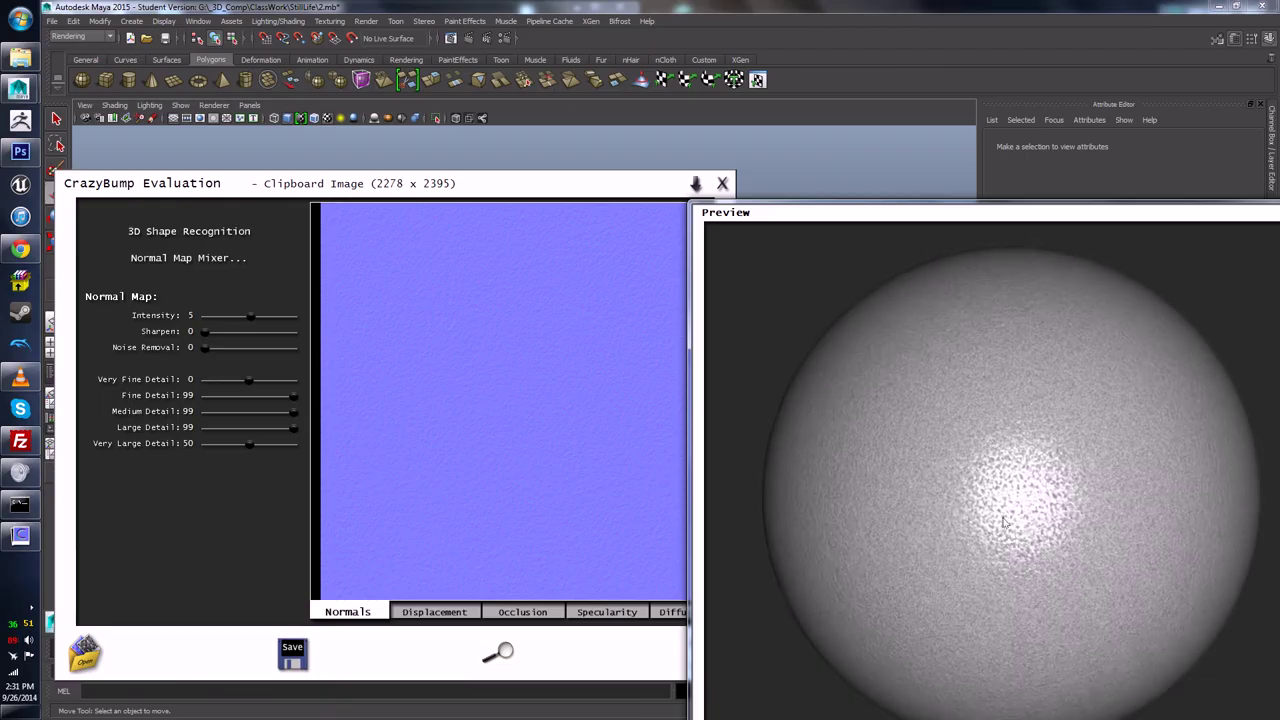
pyautogui.scroll(5, 1007, 506)
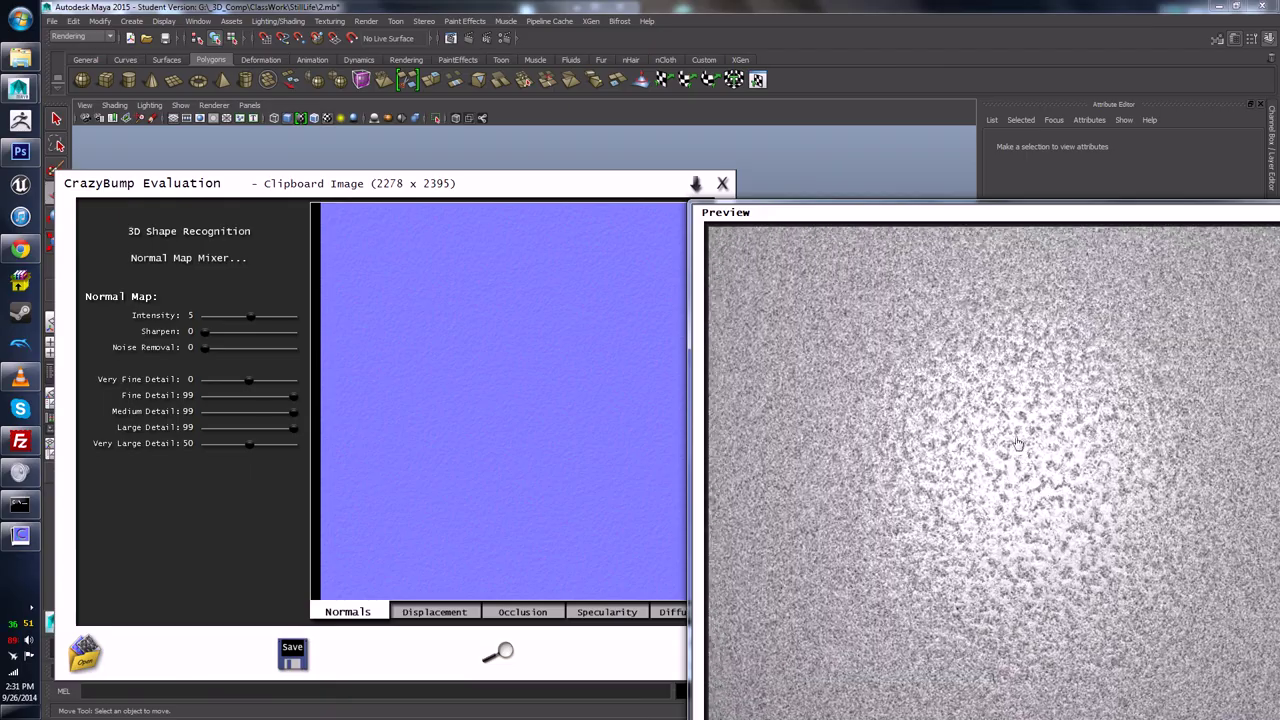
pyautogui.scroll(-5, 1041, 422)
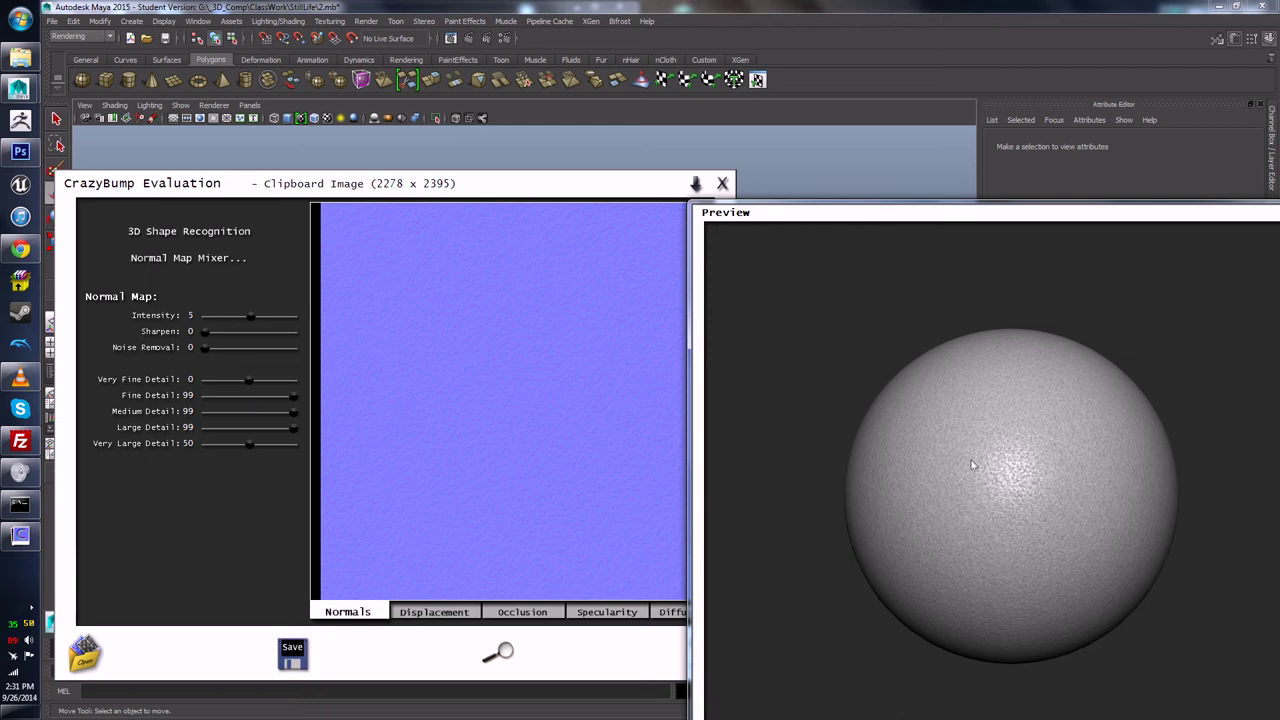
pyautogui.scroll(5, 958, 462)
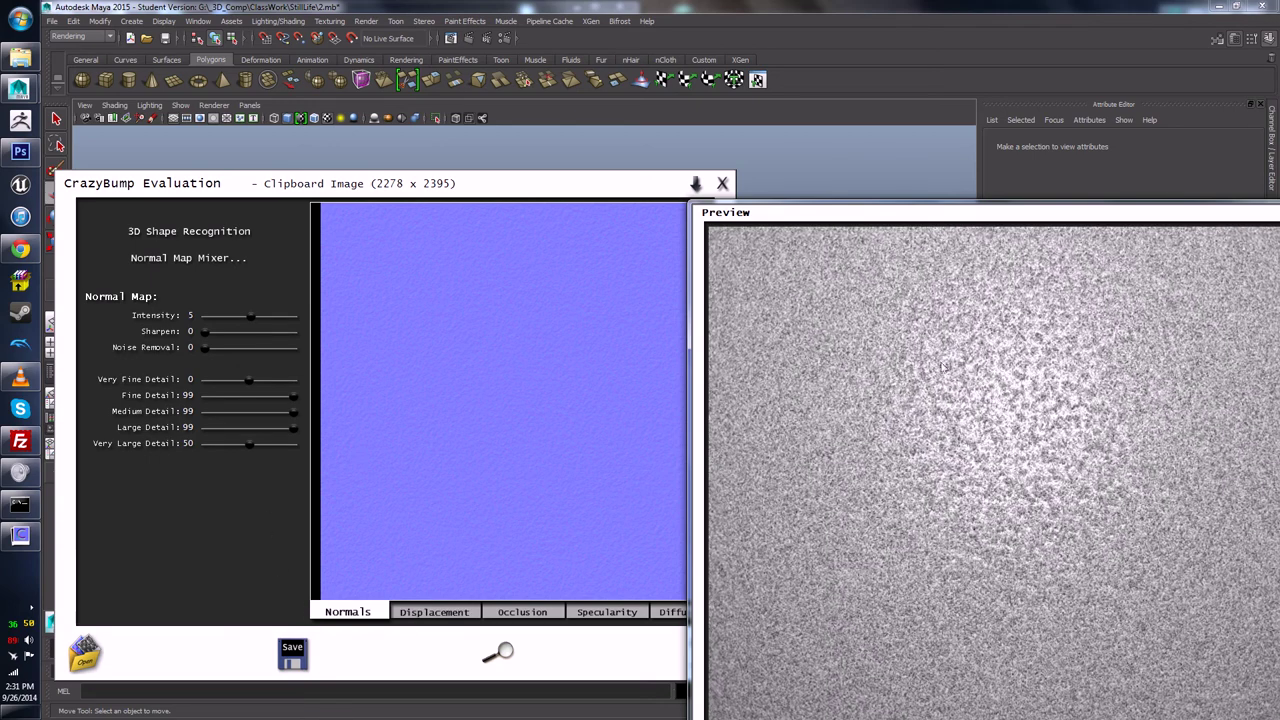
pyautogui.click(316, 665)
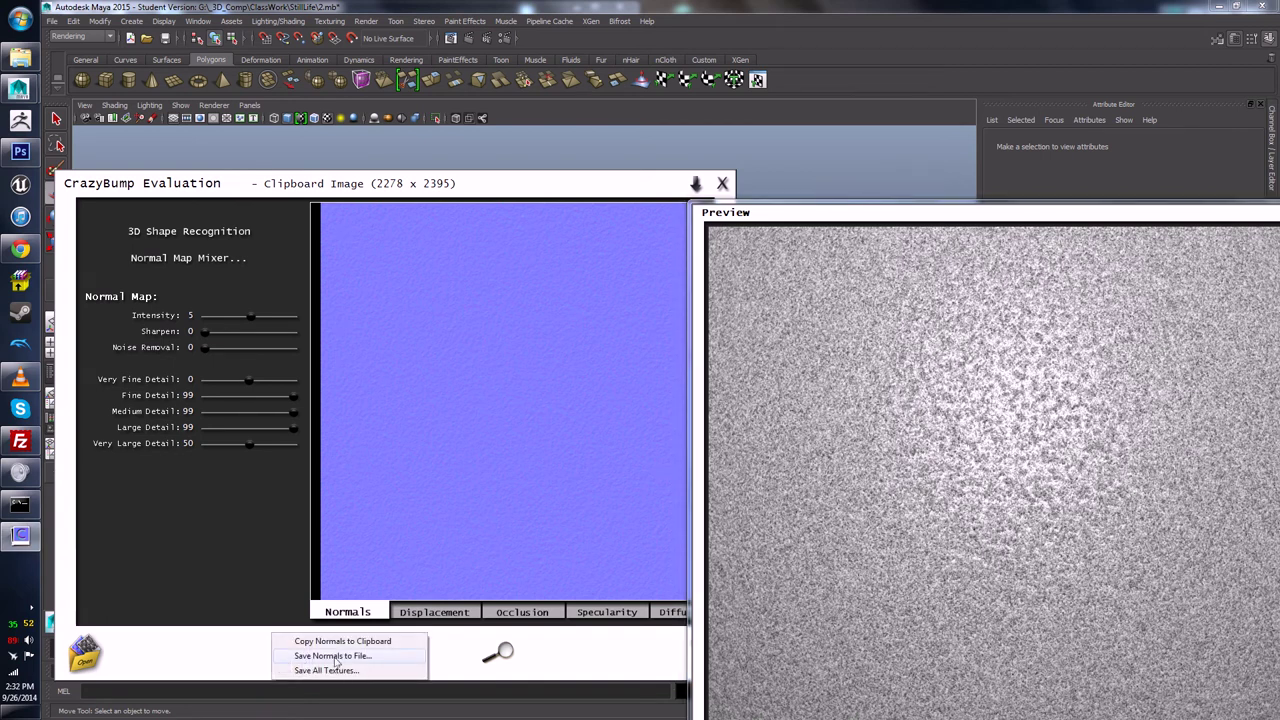
pyautogui.click(333, 656)
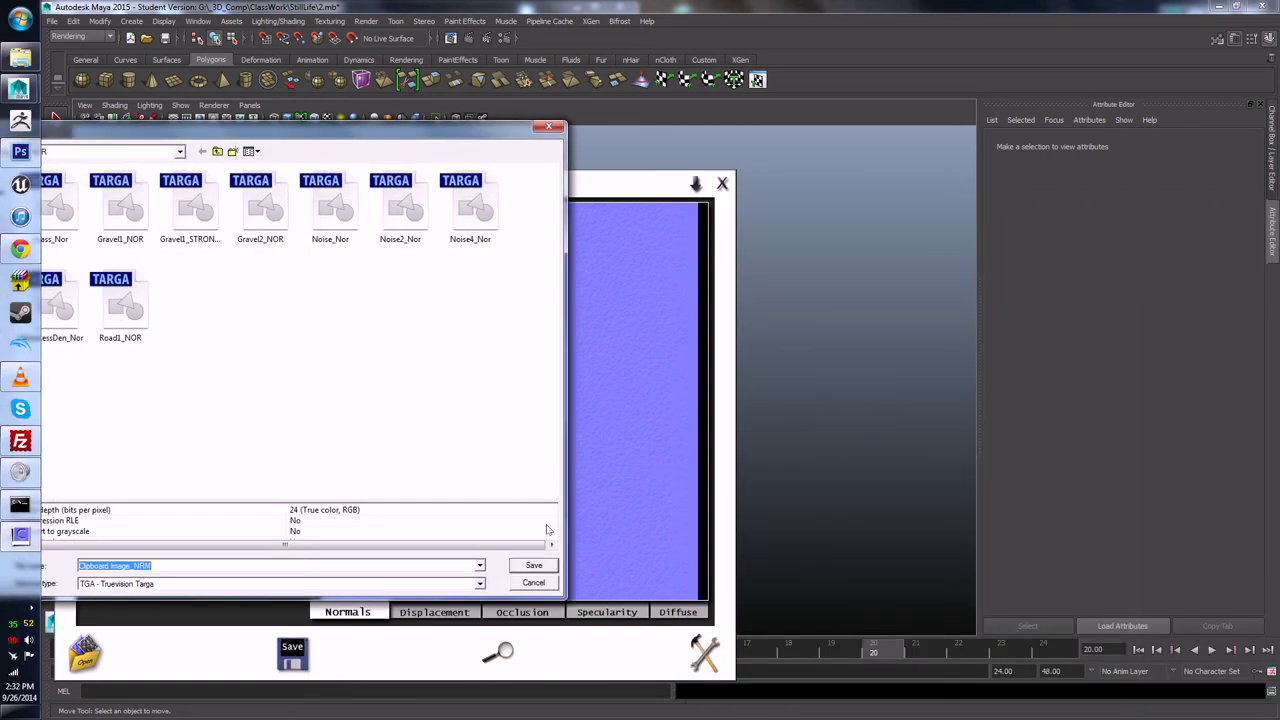
pyautogui.click(534, 588)
# Step: Copy the noise normal map to the clipboard
pyautogui.click(307, 650)
pyautogui.click(346, 640)
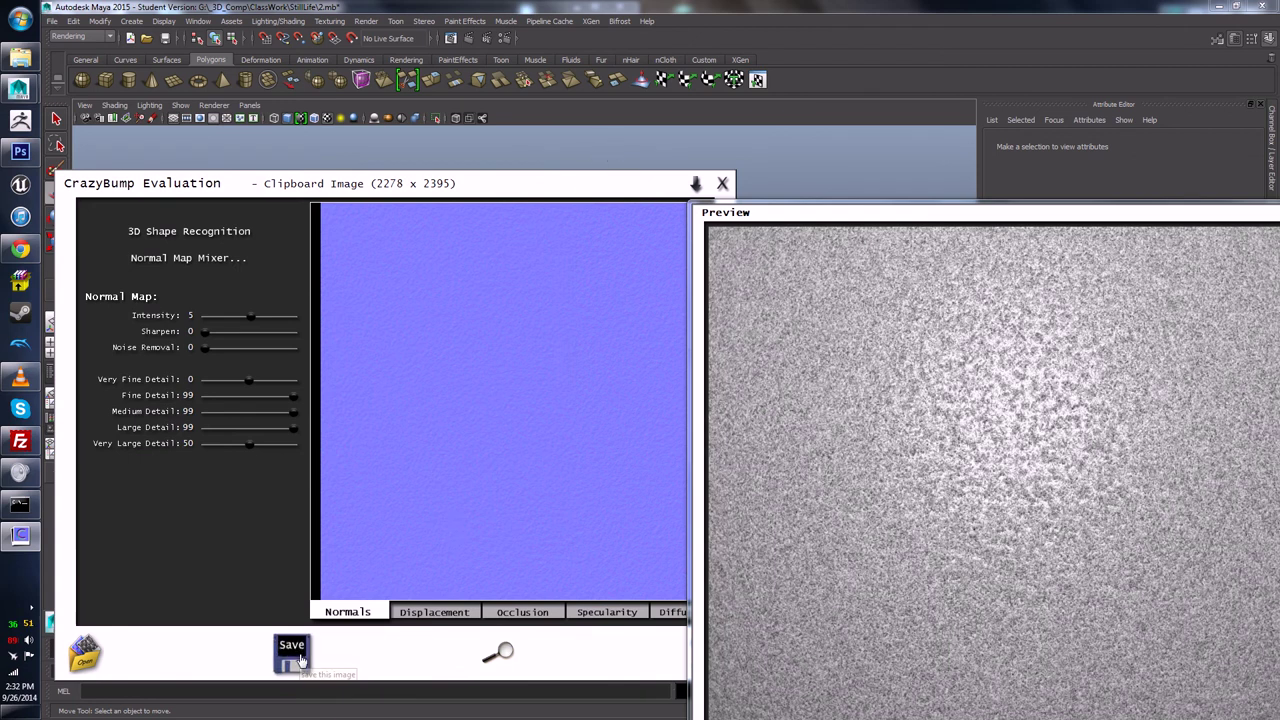
pyautogui.click(690, 150)
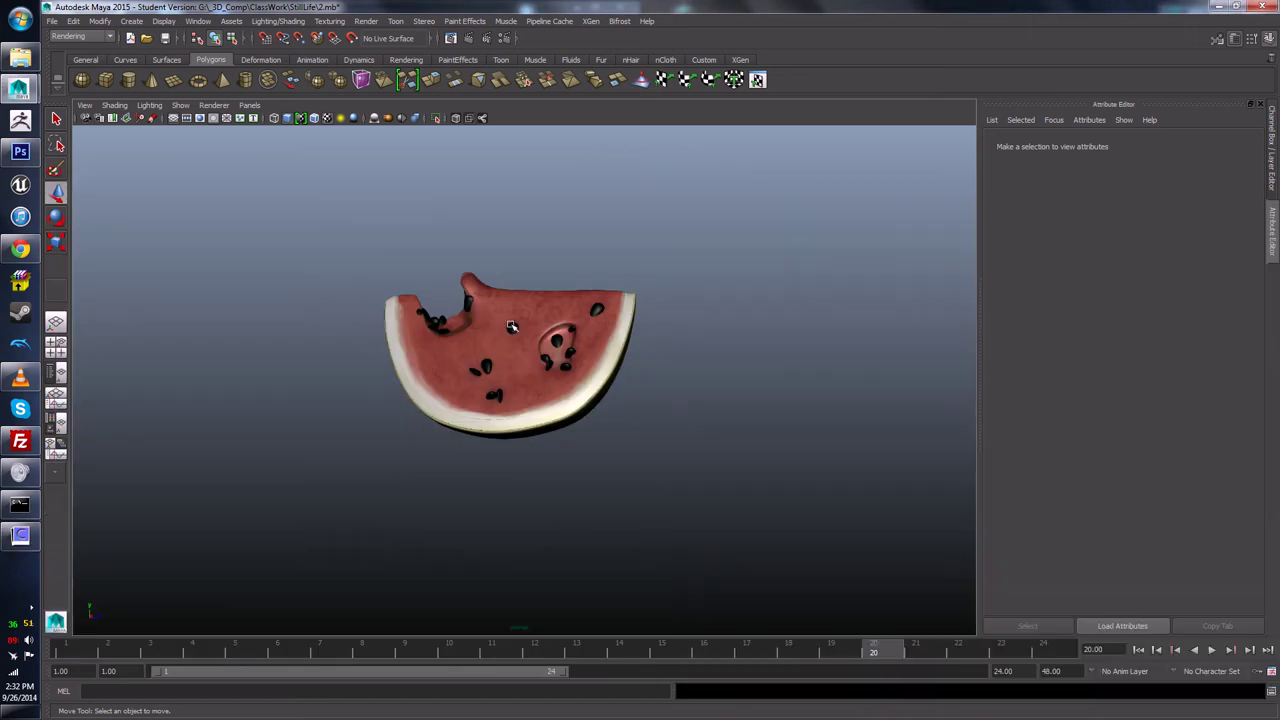
# Step: Switch to the watermelon document in Photoshop and paste the noise normal map as a new layer above Layer 0
pyautogui.click(20, 151)
pyautogui.click(310, 49)
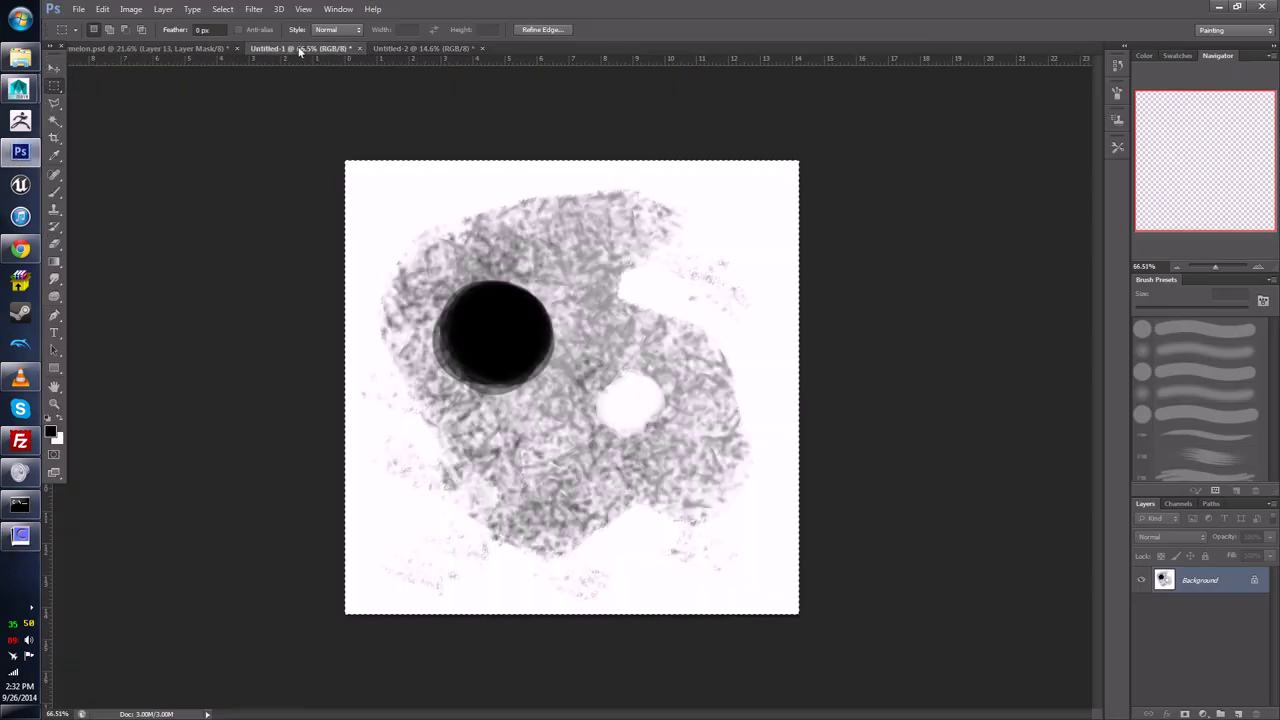
pyautogui.click(160, 48)
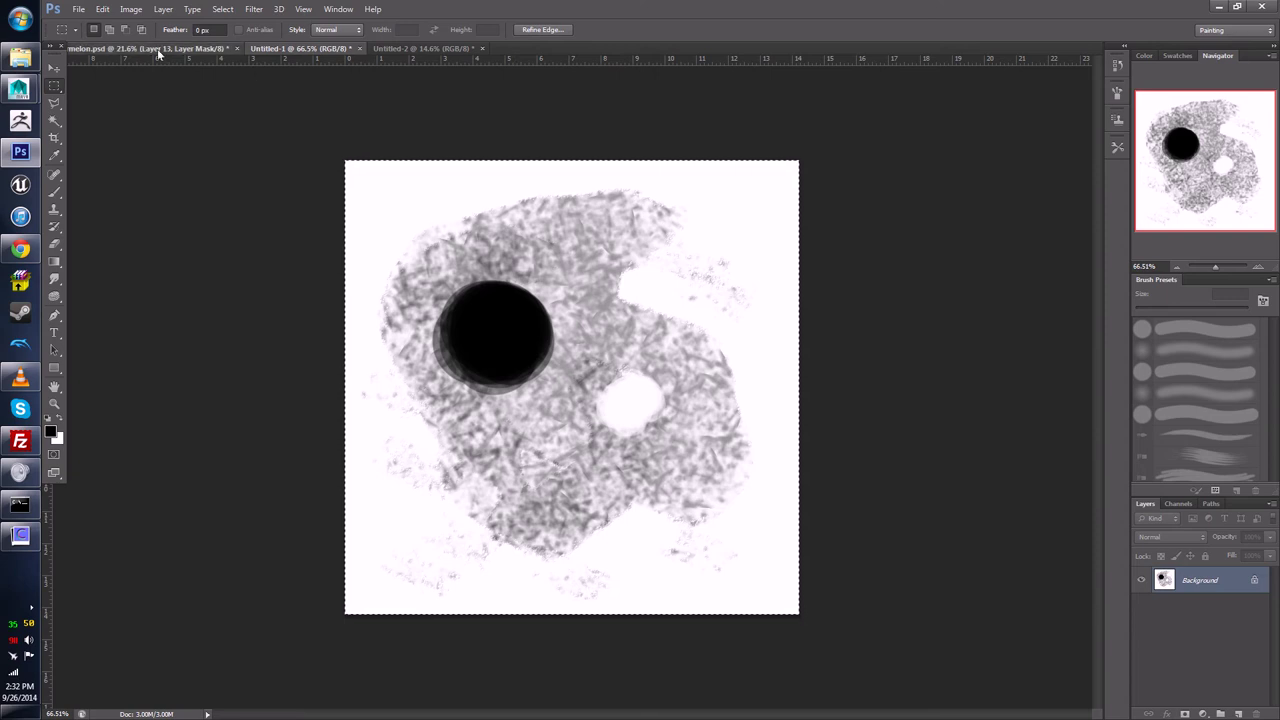
pyautogui.moveTo(1160, 690); pyautogui.dragTo(1180, 572)
pyautogui.click(1142, 581)
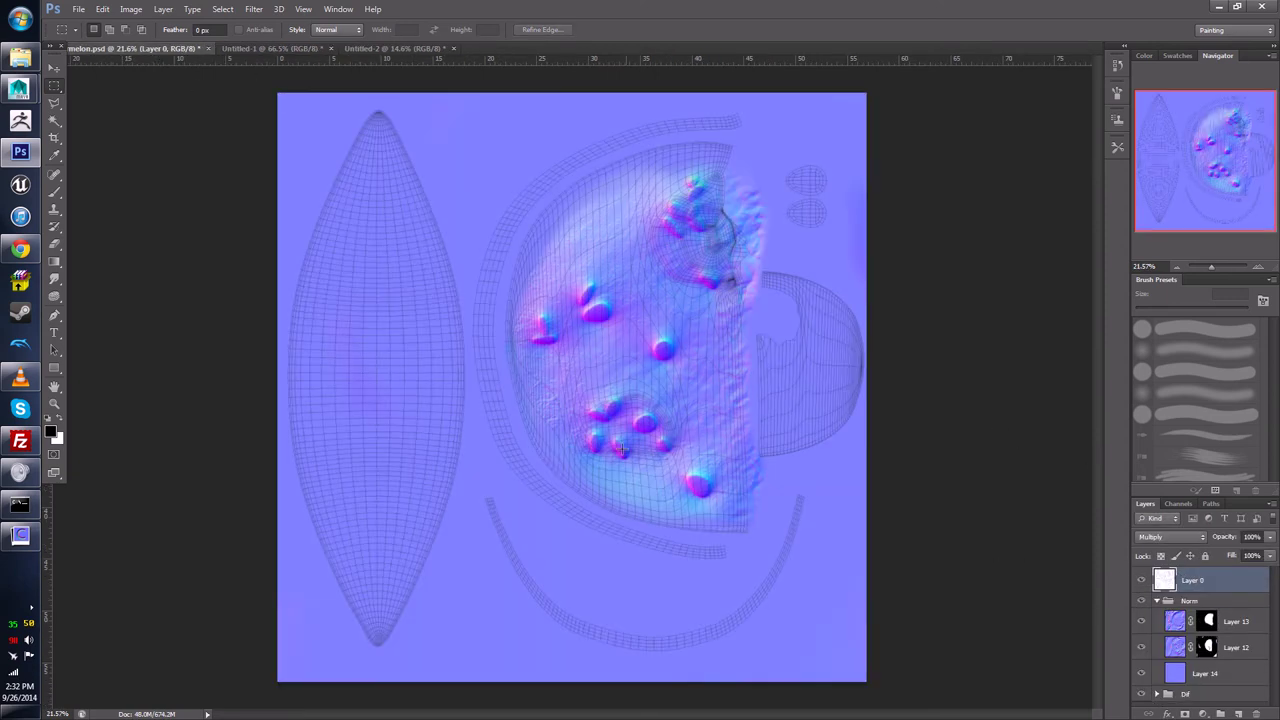
pyautogui.hotkey('ctrl', 'v')
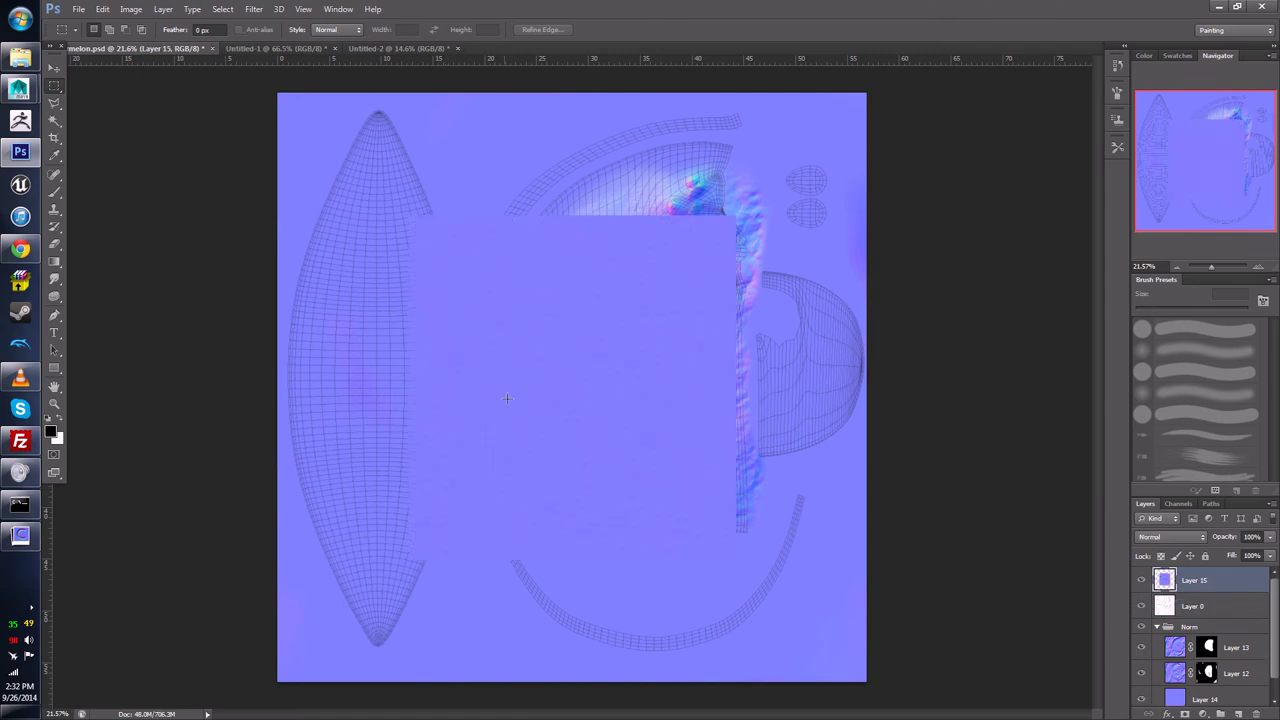
# Step: Move the noise patch over the upper half of the striped rind's UV shell and place a second pasted copy over the lower half
pyautogui.click(56, 70)
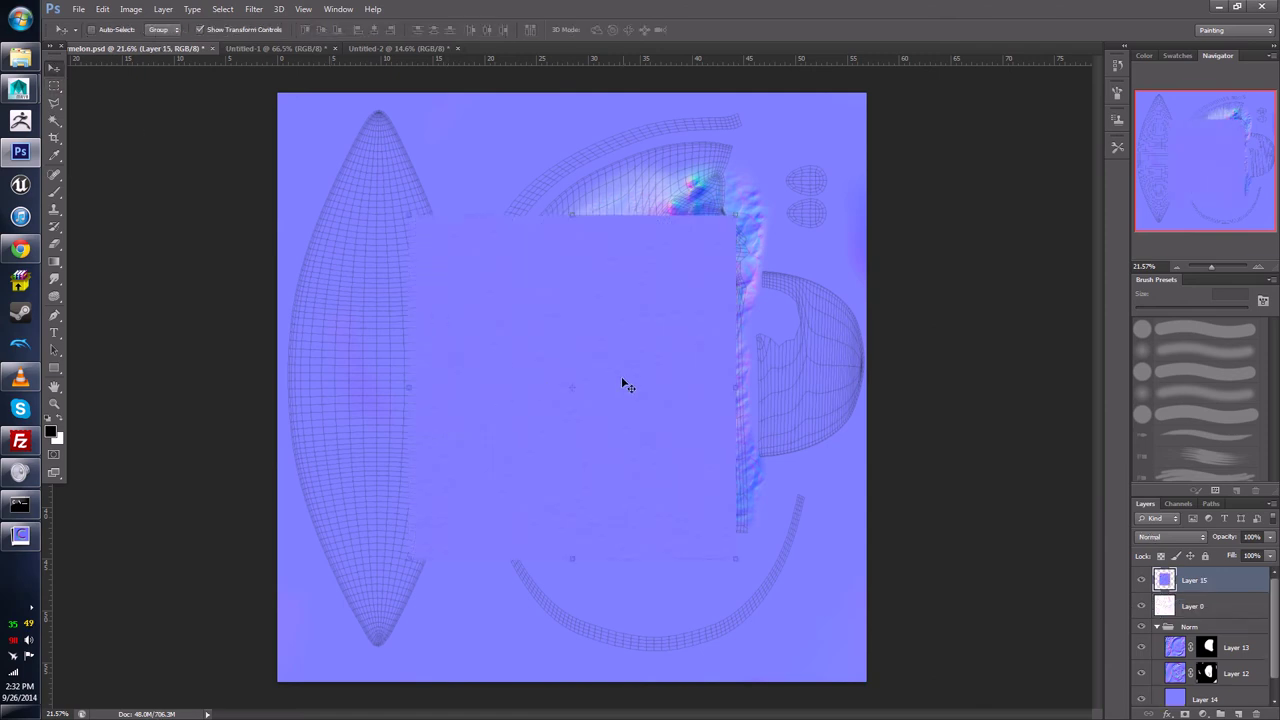
pyautogui.moveTo(586, 370); pyautogui.dragTo(362, 212)
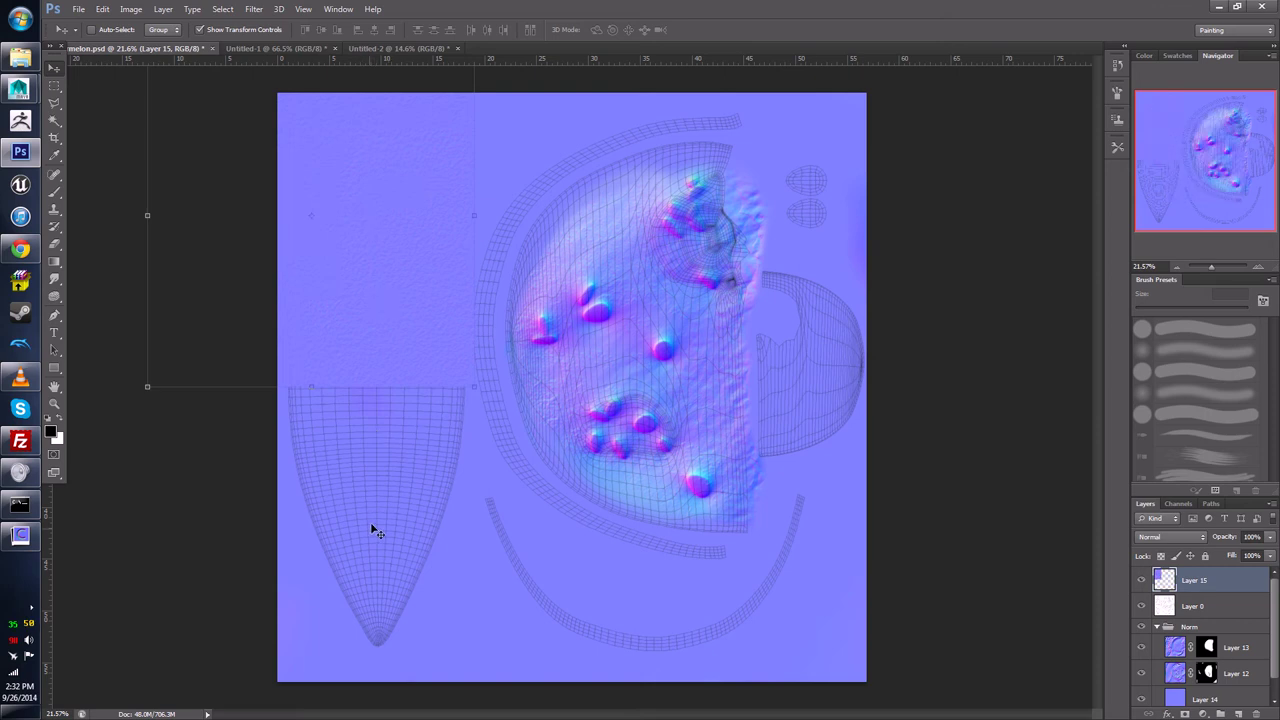
pyautogui.hotkey('ctrl', 'v')
pyautogui.moveTo(451, 417); pyautogui.dragTo(296, 494)
pyautogui.keyDown('alt'); pyautogui.scroll(3, 449, 340); pyautogui.keyUp('alt')
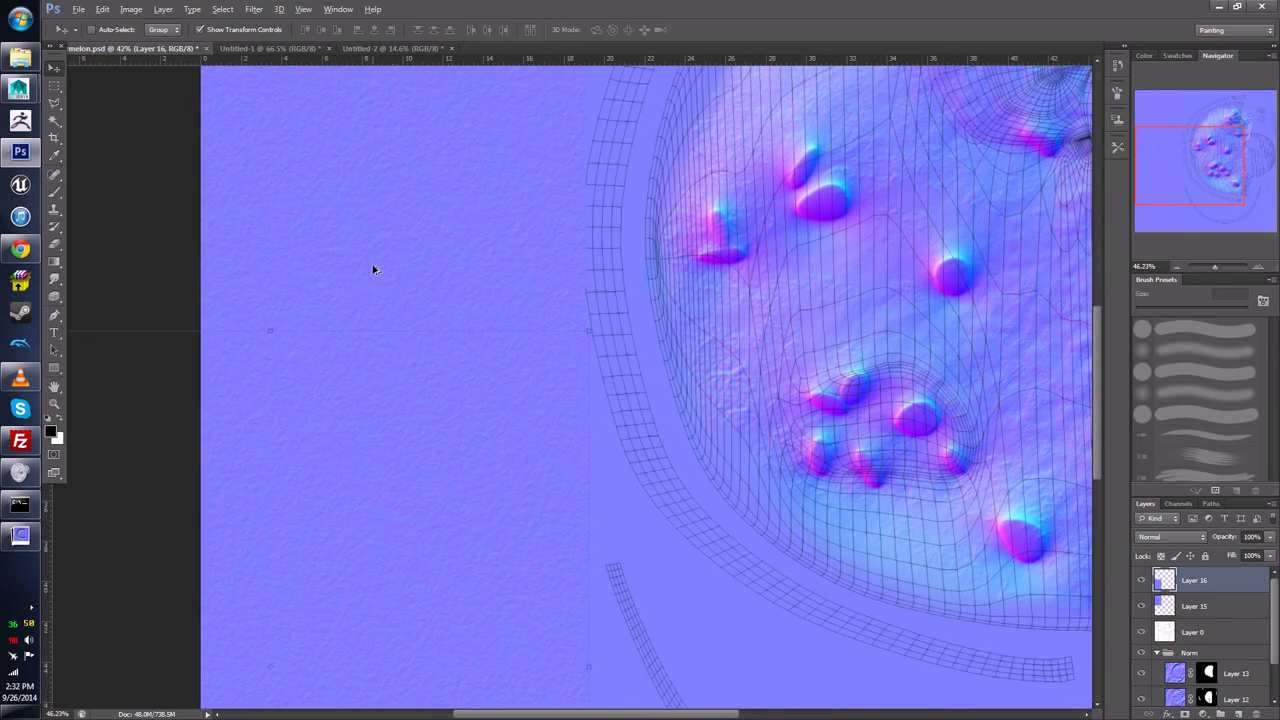
pyautogui.click(55, 88)
pyautogui.keyDown('alt'); pyautogui.scroll(3, 446, 390); pyautogui.keyUp('alt')
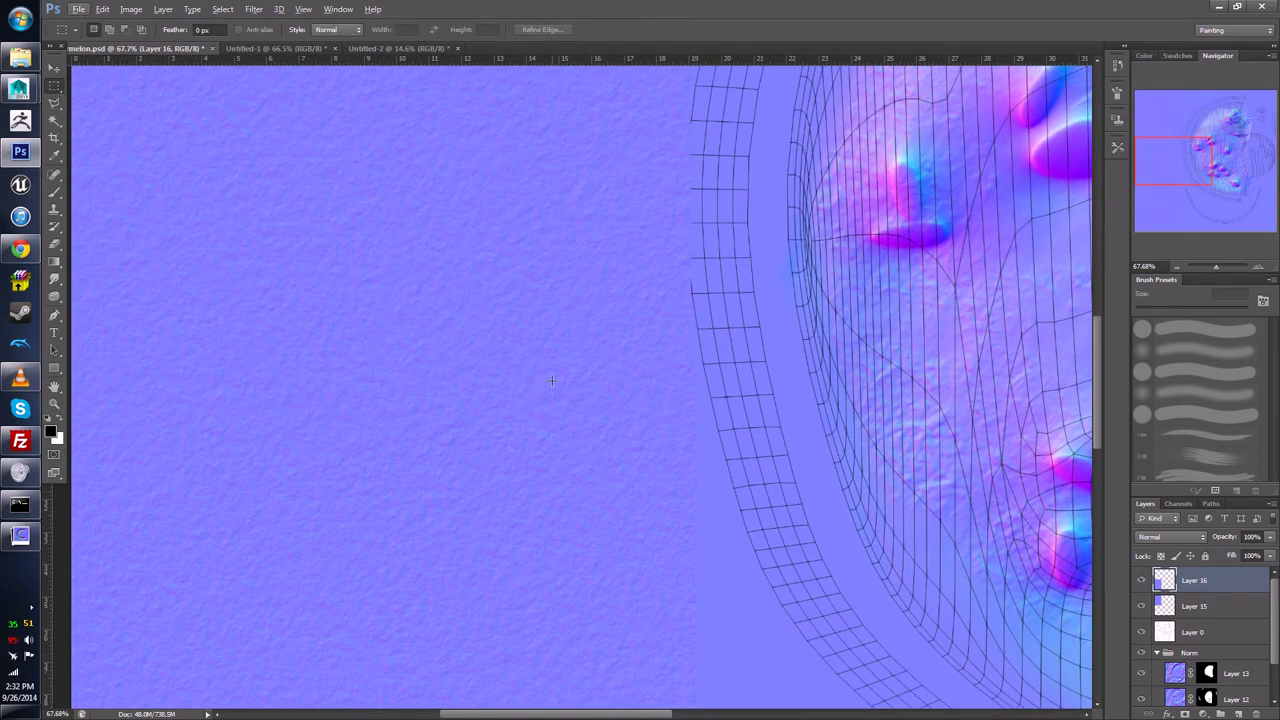
pyautogui.keyDown('alt'); pyautogui.scroll(-6, 547, 389); pyautogui.keyUp('alt')
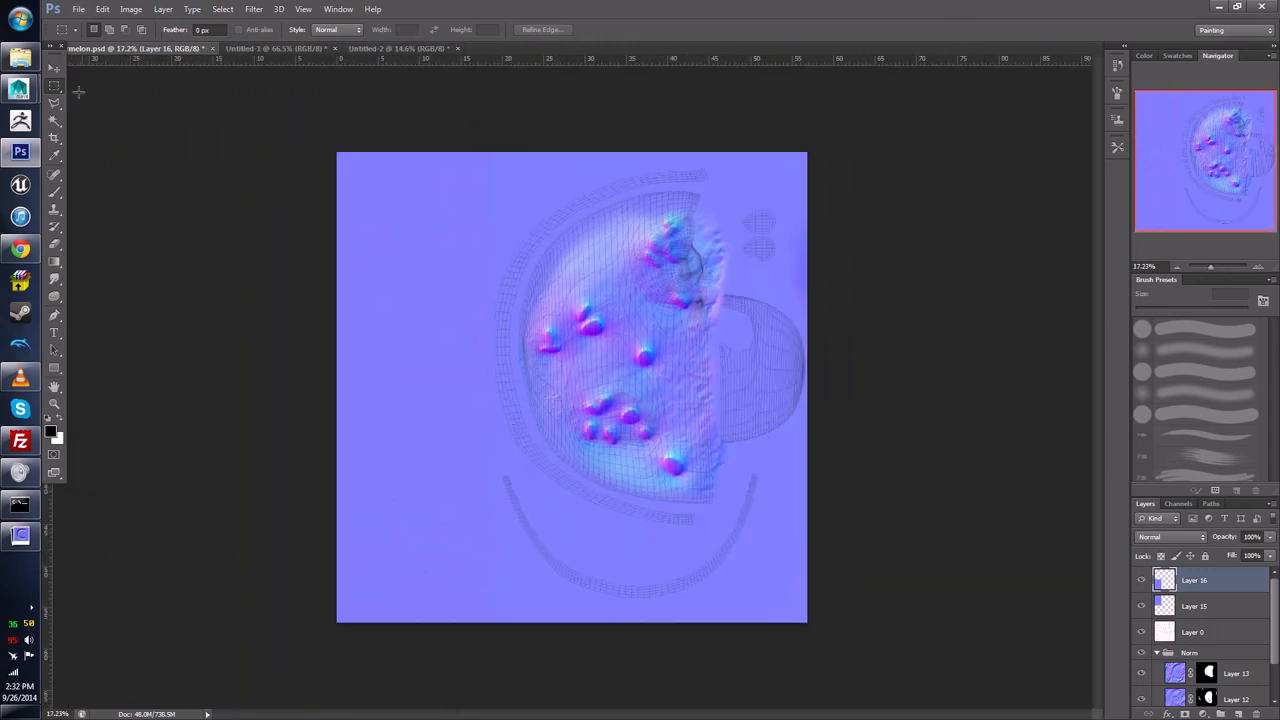
# Step: Nudge Layer 15 and Layer 16 together to the left so the noise patches clear the curved rind strip's UV shell
pyautogui.click(55, 68)
pyautogui.keyDown('alt'); pyautogui.scroll(1, 298, 210); pyautogui.keyUp('alt')
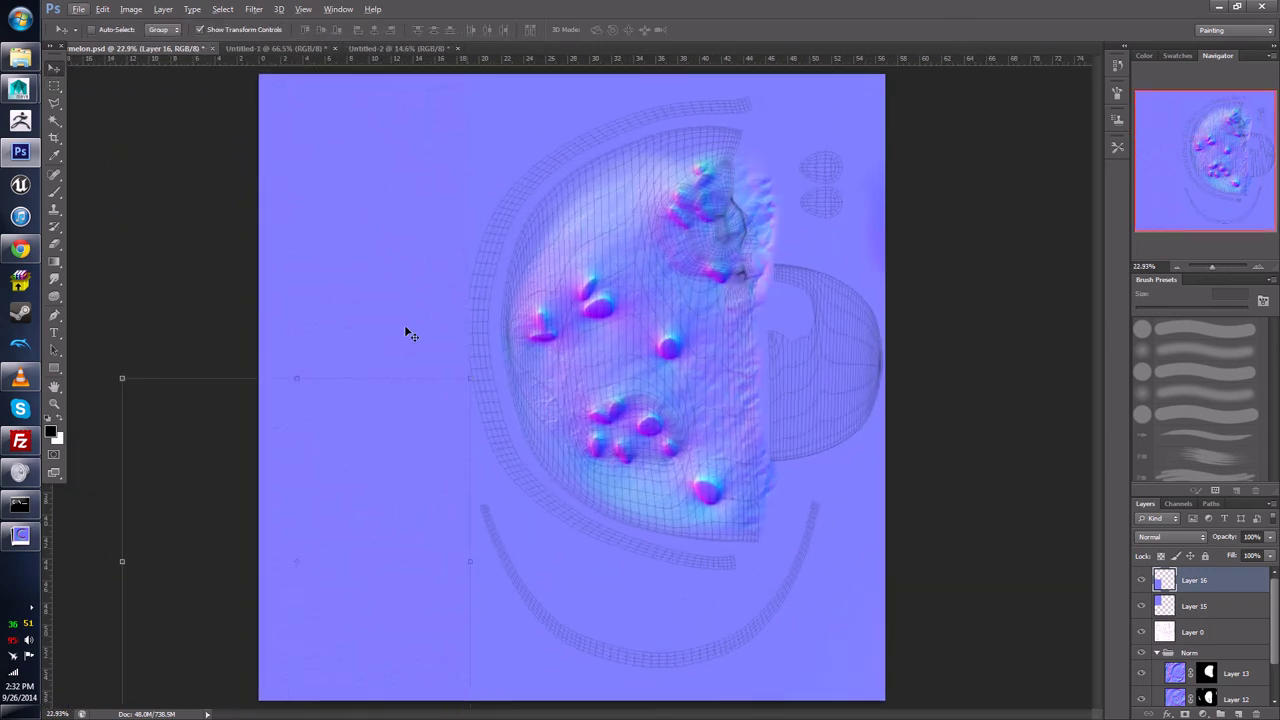
pyautogui.keyDown('shift'); pyautogui.click(1178, 613); pyautogui.keyUp('shift')
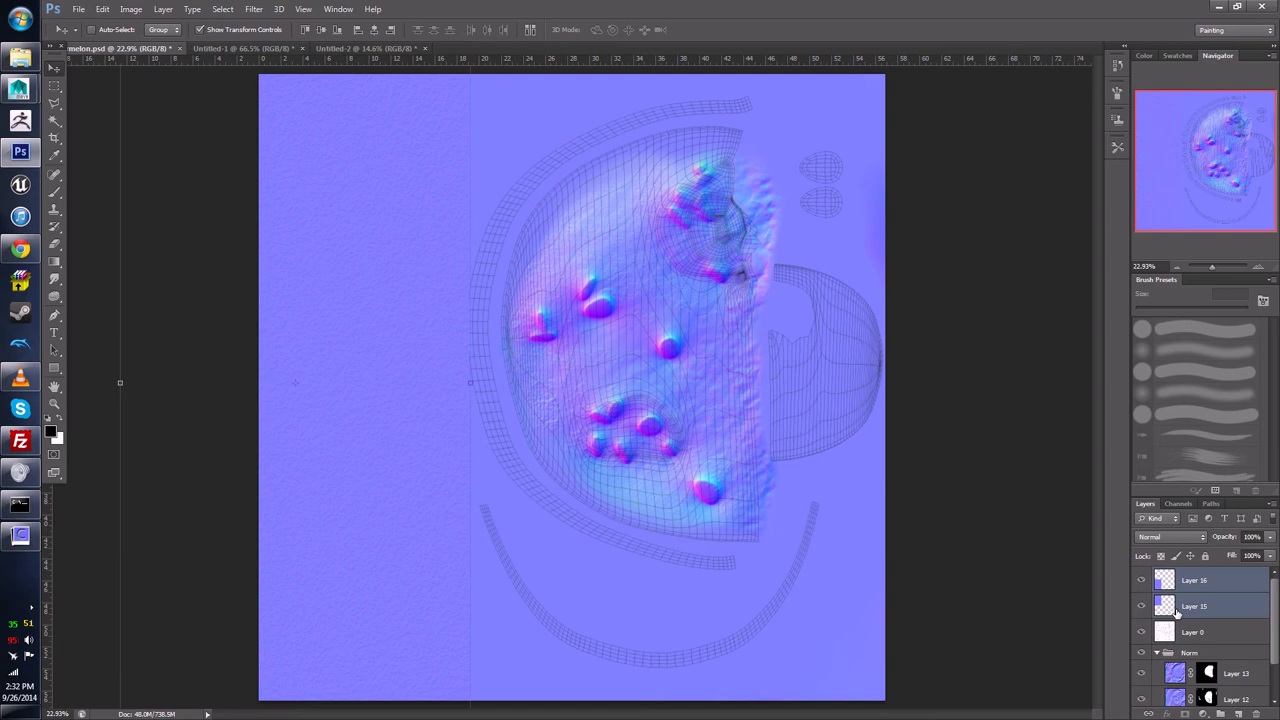
pyautogui.hotkey('shift', 'Left')
pyautogui.hotkey('shift', 'Left')
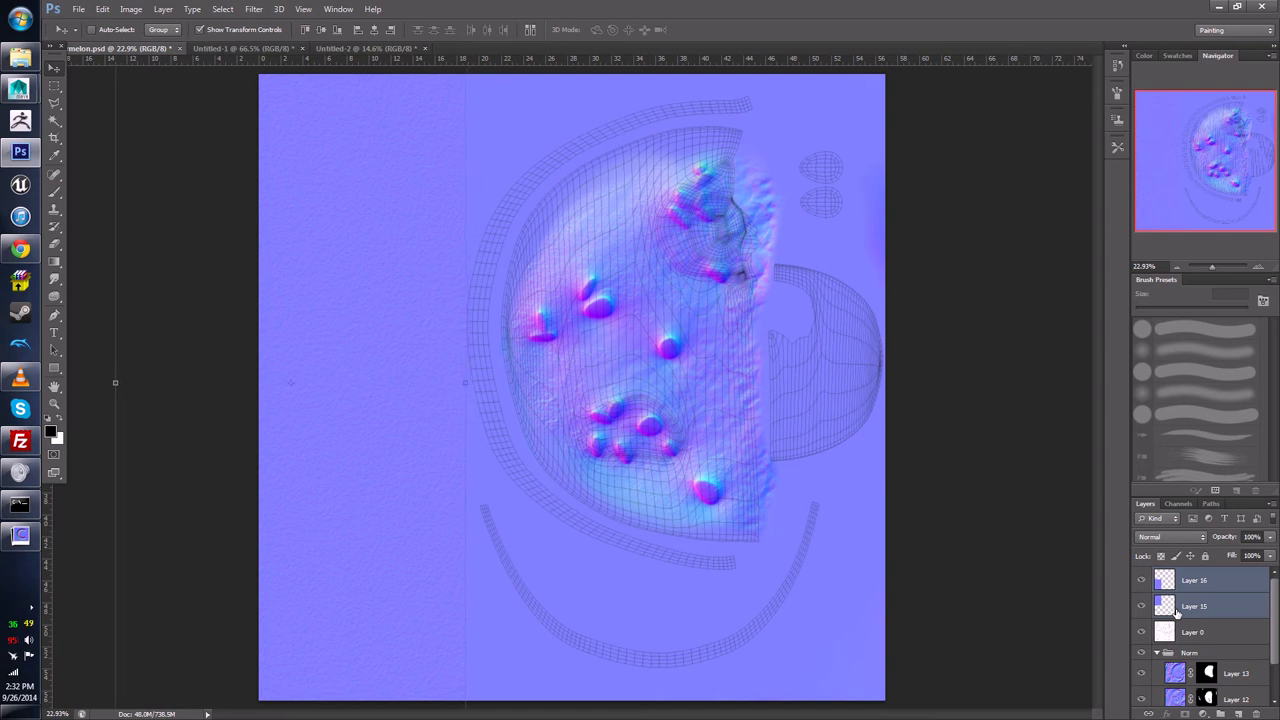
pyautogui.hotkey('shift', 'Left')
pyautogui.hotkey('shift', 'Left')
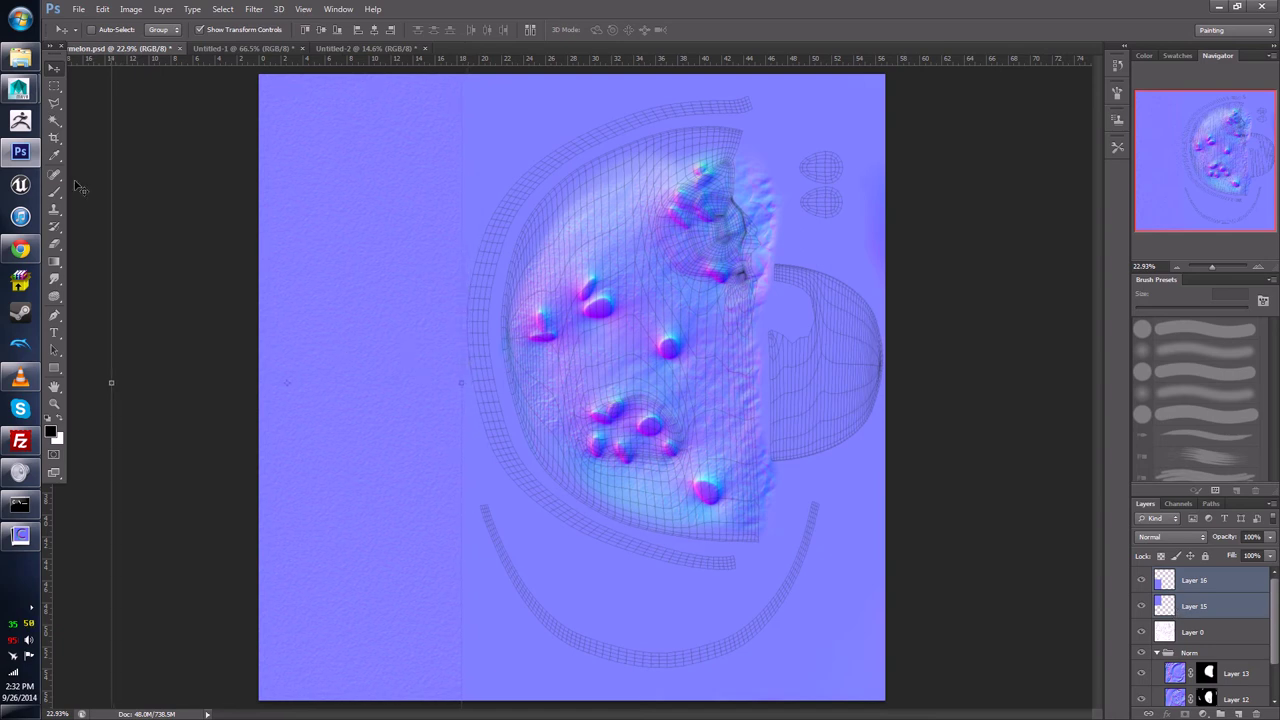
pyautogui.click(54, 86)
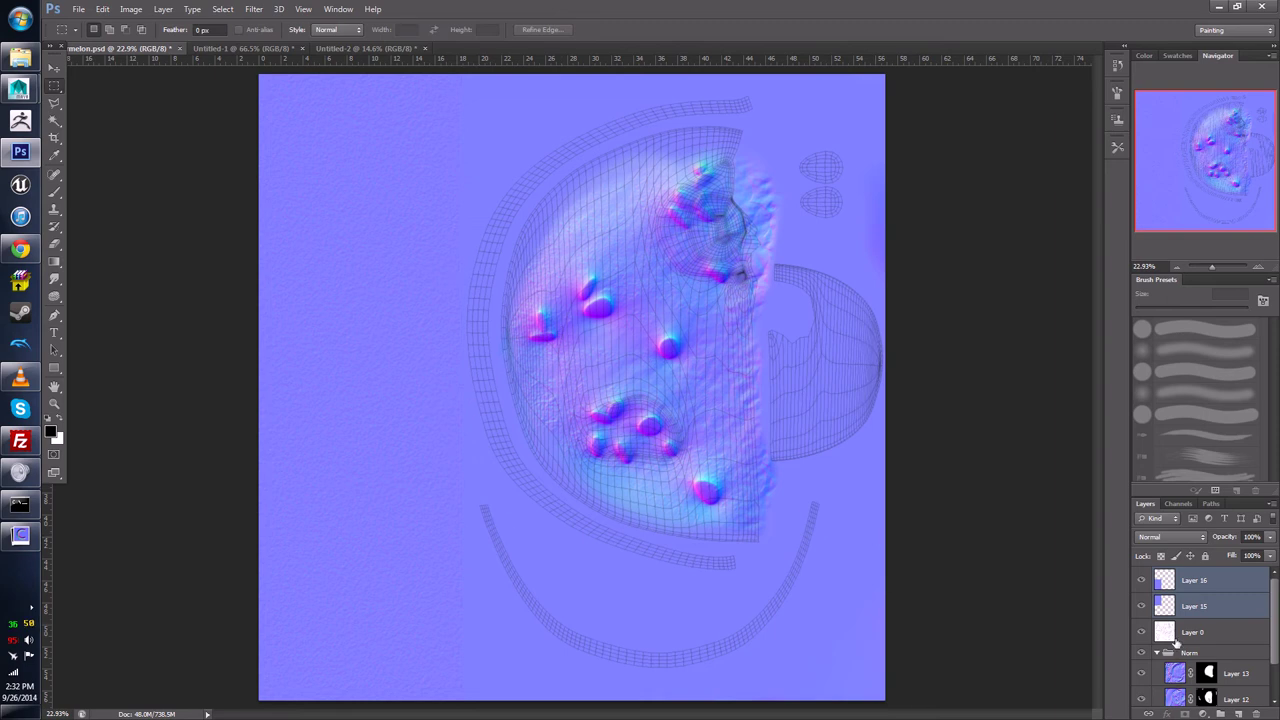
# Step: Move Layer 15 and Layer 16 to the top of the Norm group and hide the Layer 0 UV wireframe
pyautogui.moveTo(1165, 580); pyautogui.dragTo(1180, 662)
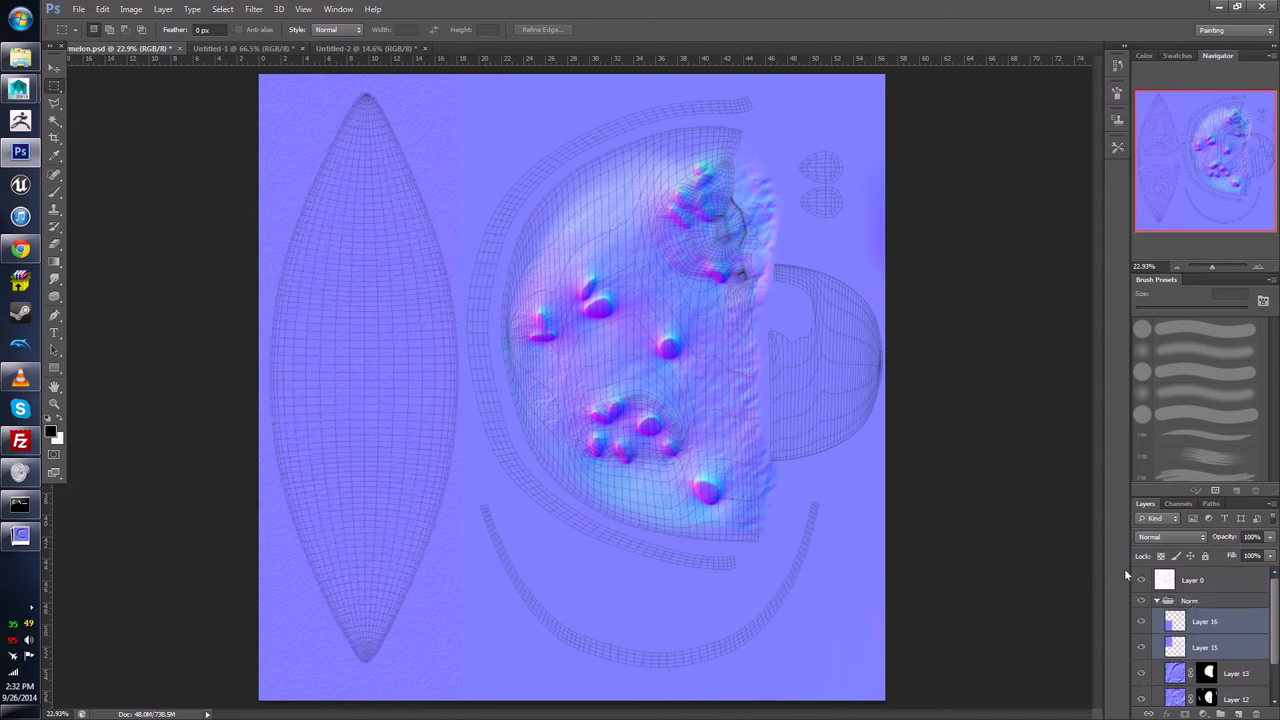
pyautogui.click(1142, 581)
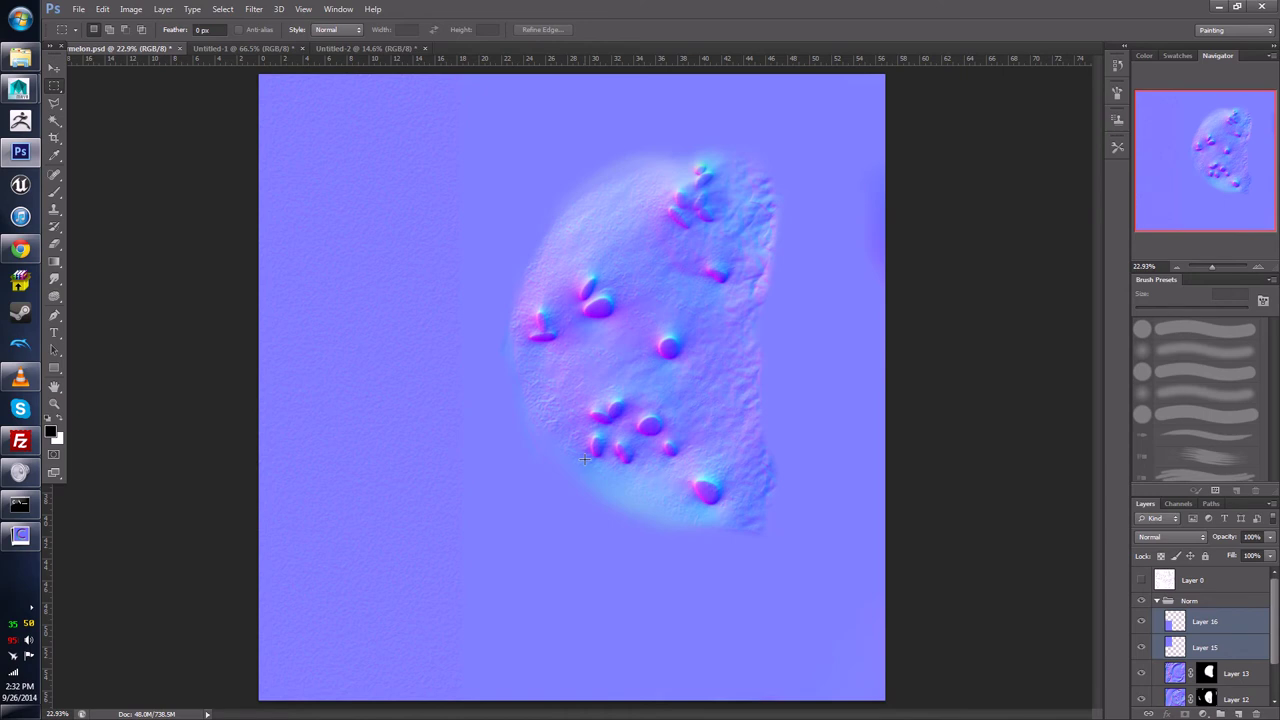
pyautogui.keyDown('alt'); pyautogui.scroll(5, 485, 378); pyautogui.keyUp('alt')
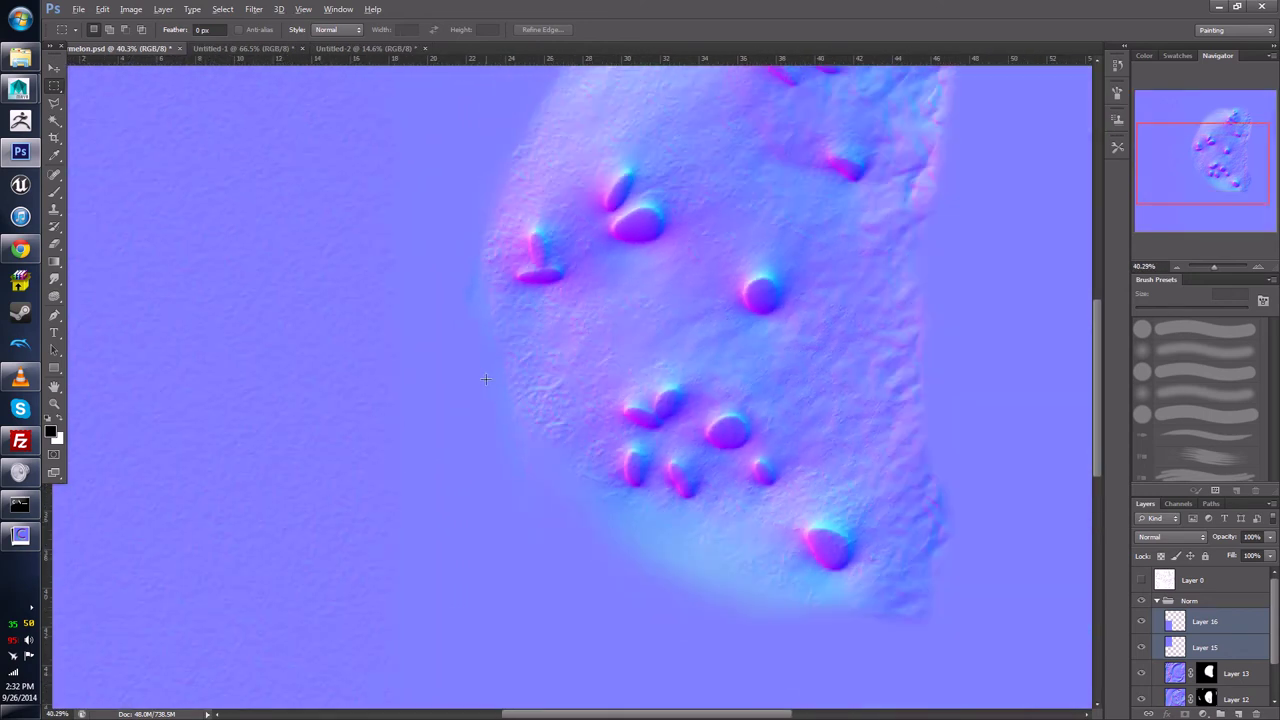
pyautogui.hotkey('ctrl', '0')
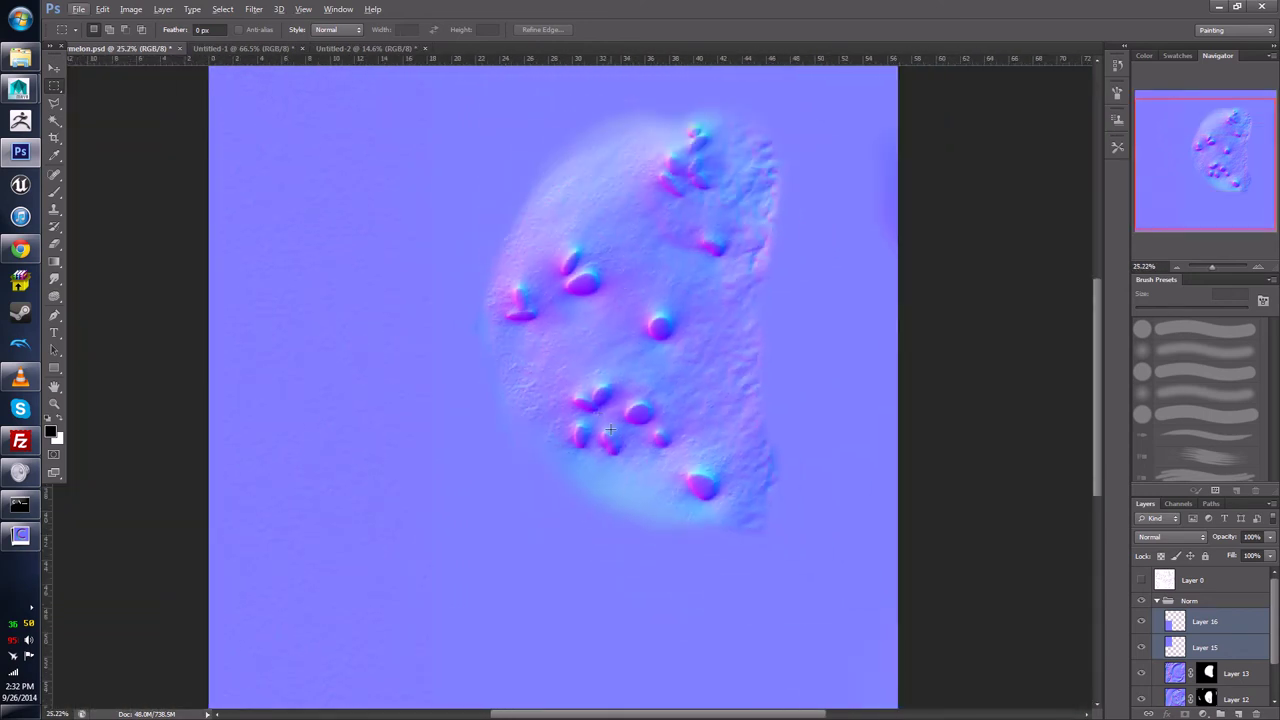
# Step: Merge Layer 15 and Layer 16 into one layer and set its blend mode to Darker Color
pyautogui.rightClick(1174, 646)
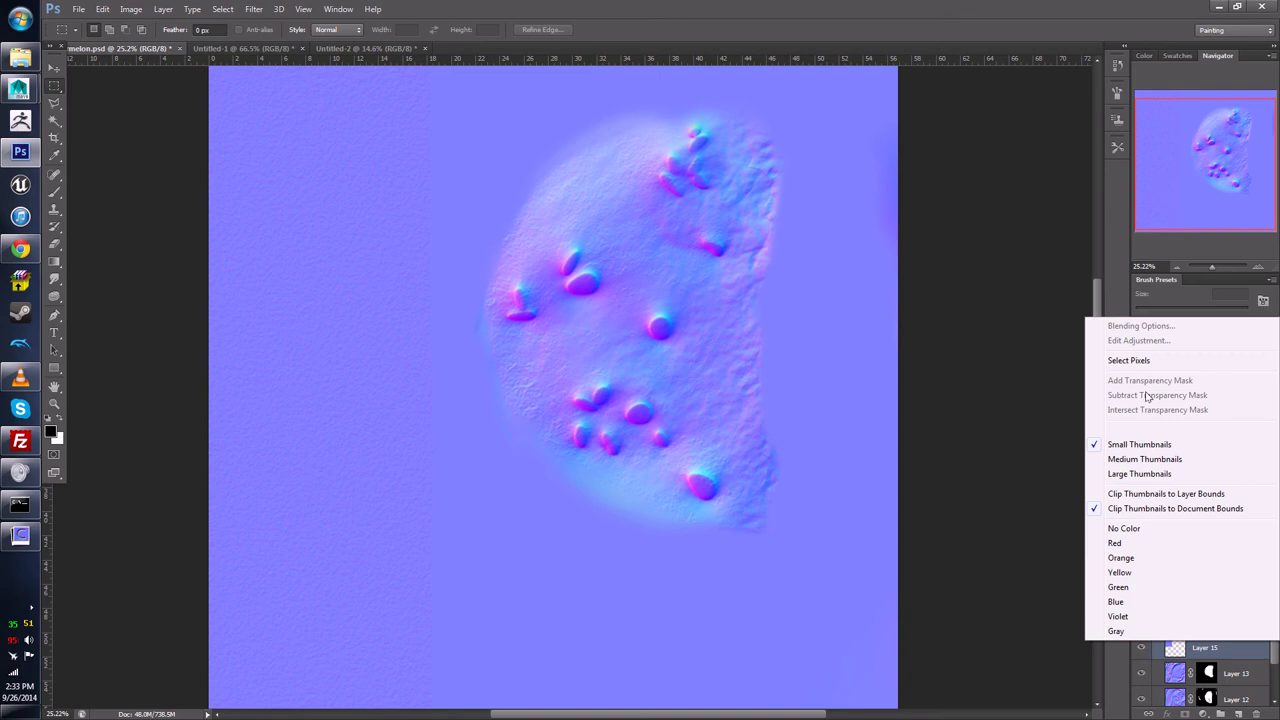
pyautogui.click(1191, 646)
pyautogui.rightClick(1178, 647)
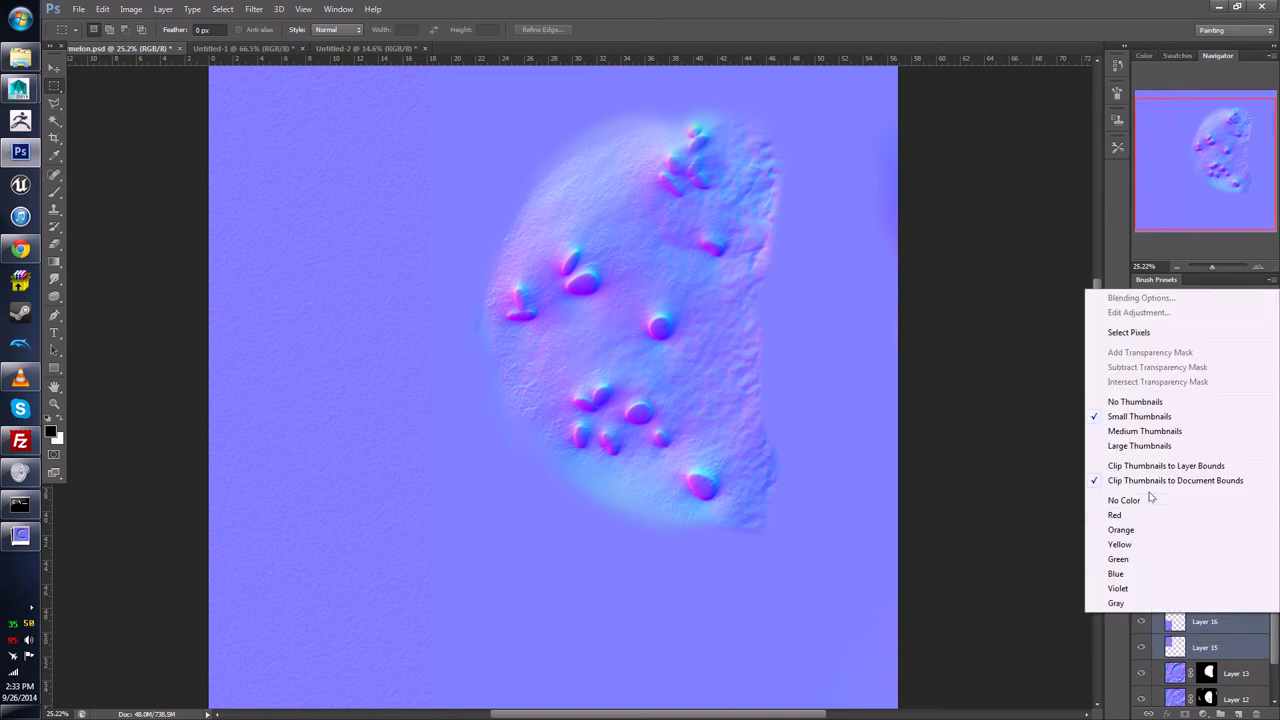
pyautogui.rightClick(1241, 637)
pyautogui.rightClick(1241, 637)
pyautogui.click(1131, 429)
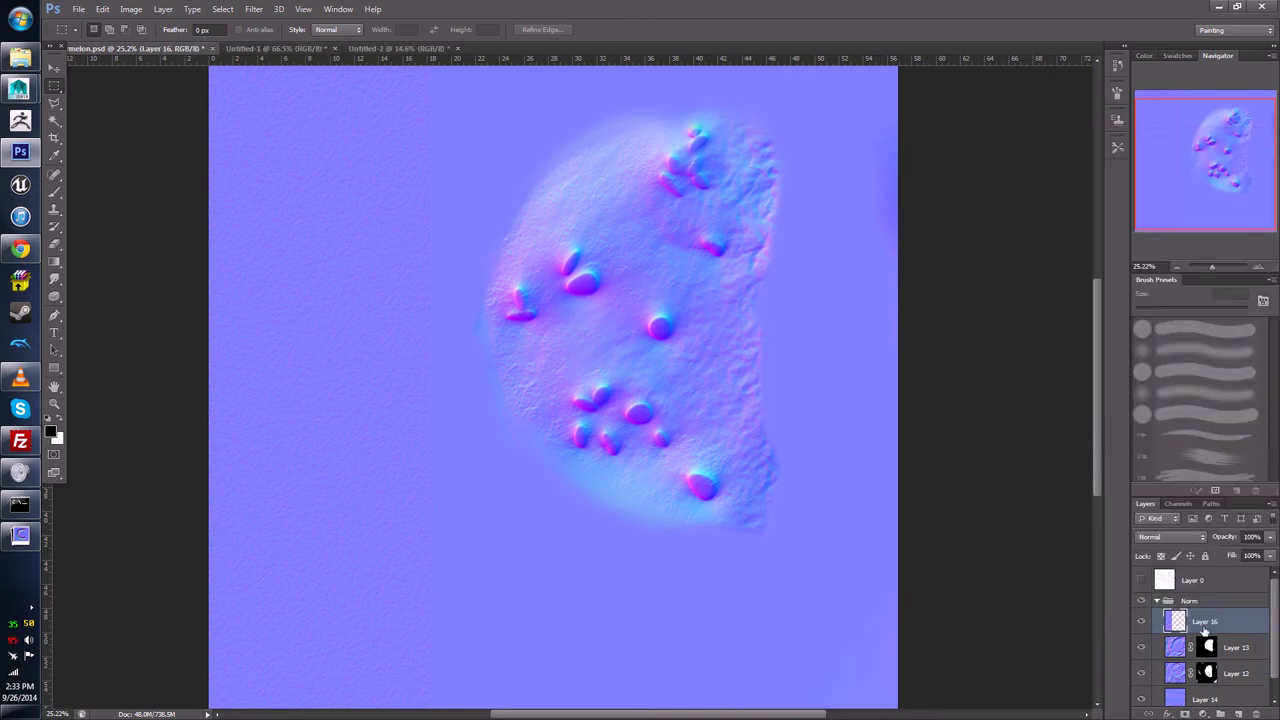
pyautogui.click(1155, 538)
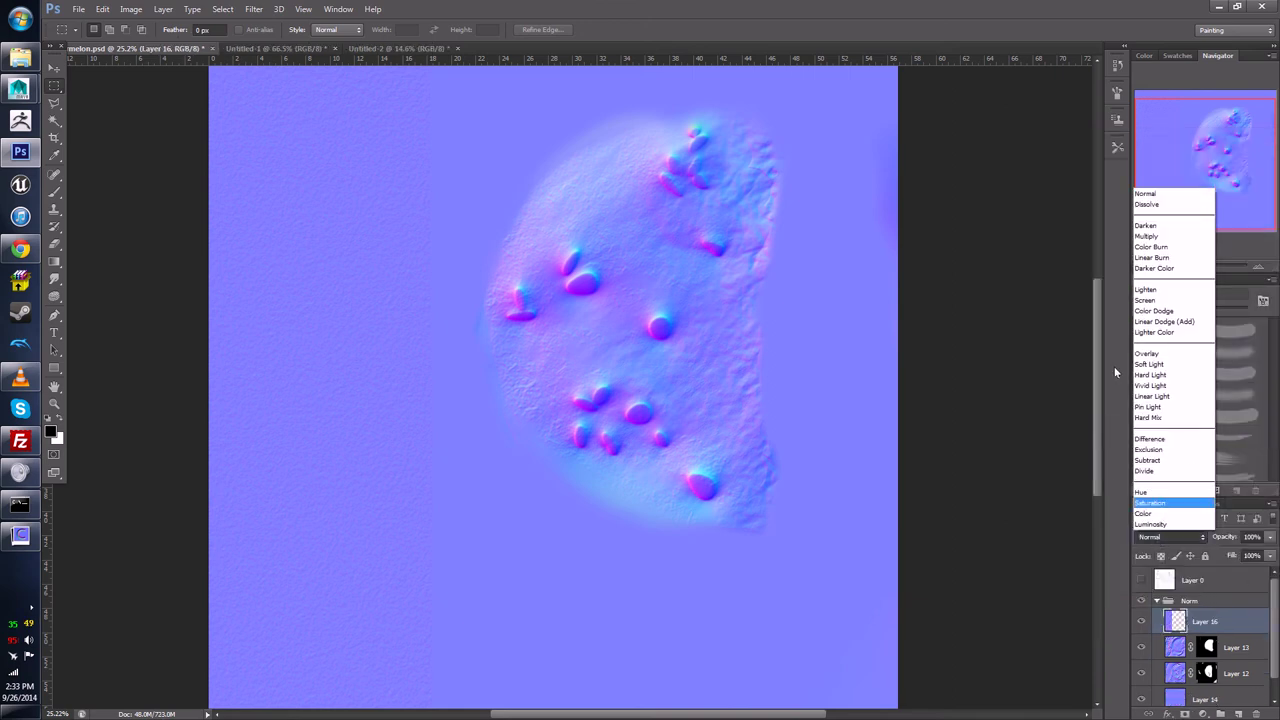
pyautogui.click(1154, 268)
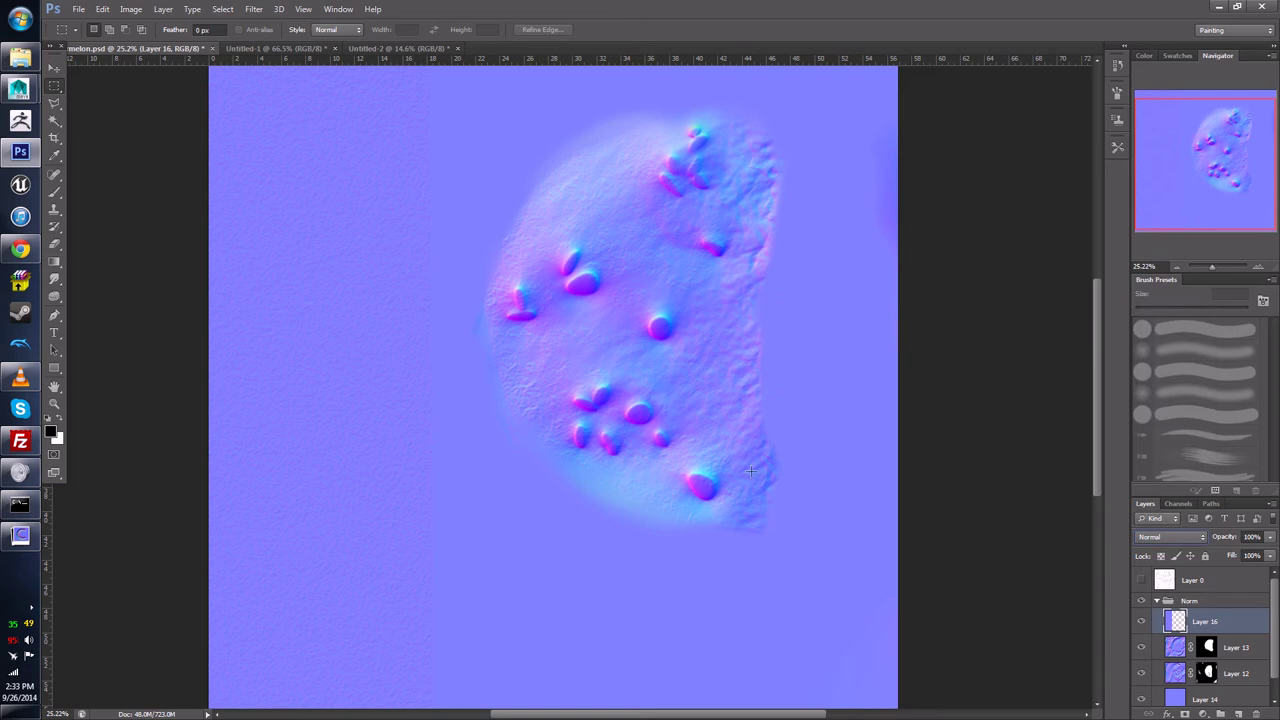
# Step: Save a Targa copy of the normal map as Watermelon_Nor.tga in the Textures folder at 24 bits/pixel
pyautogui.click(102, 9)
pyautogui.moveTo(78, 9)
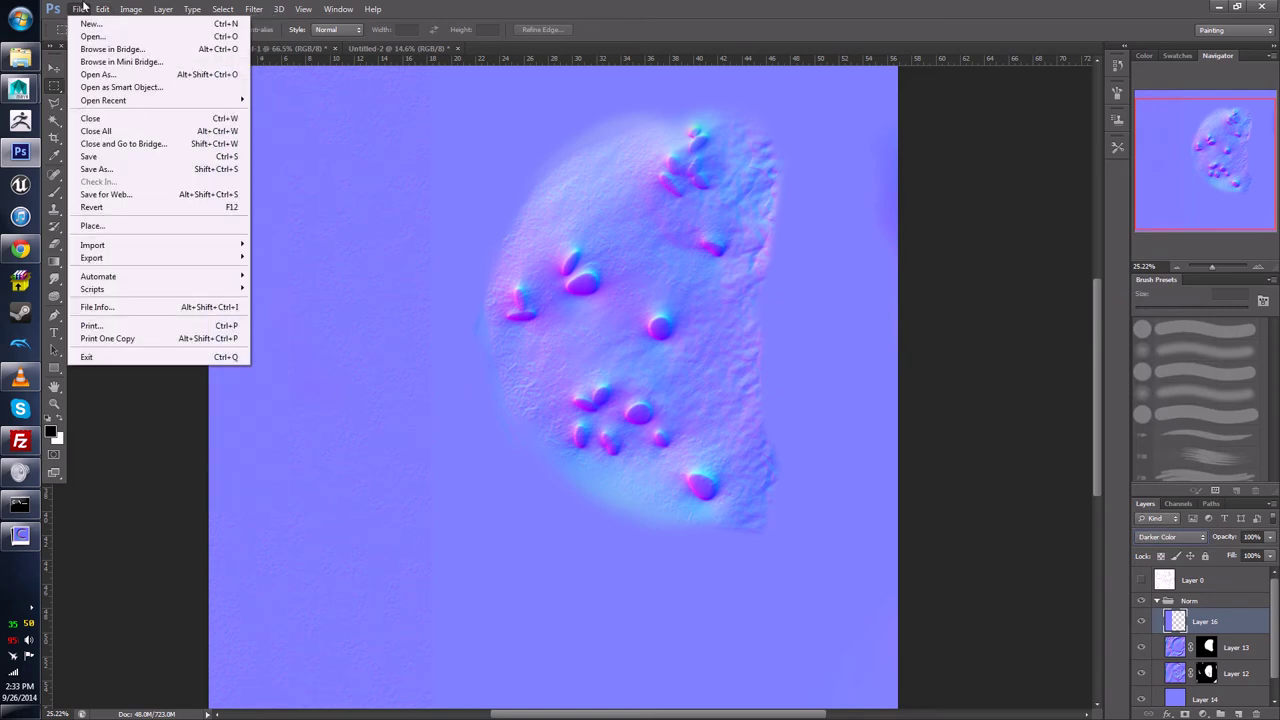
pyautogui.click(97, 169)
pyautogui.click(670, 447)
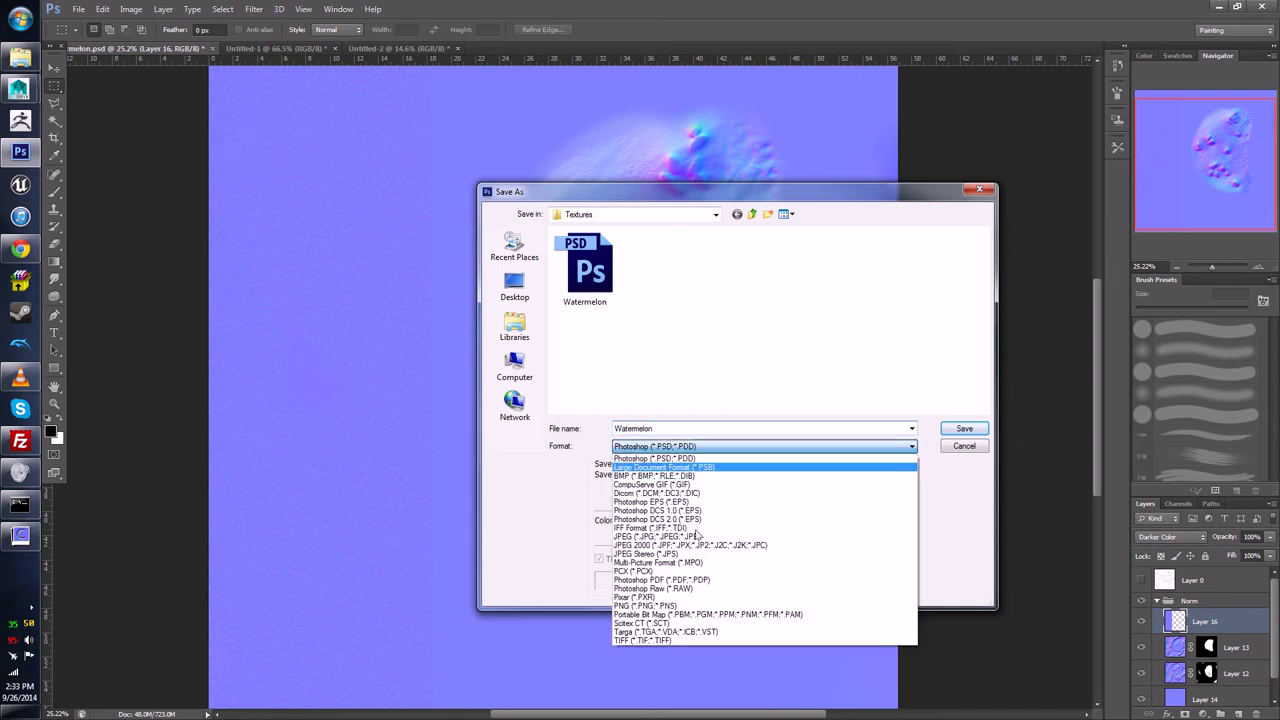
pyautogui.click(655, 636)
pyautogui.doubleClick(660, 428)
pyautogui.press('Left')
pyautogui.press('Left')
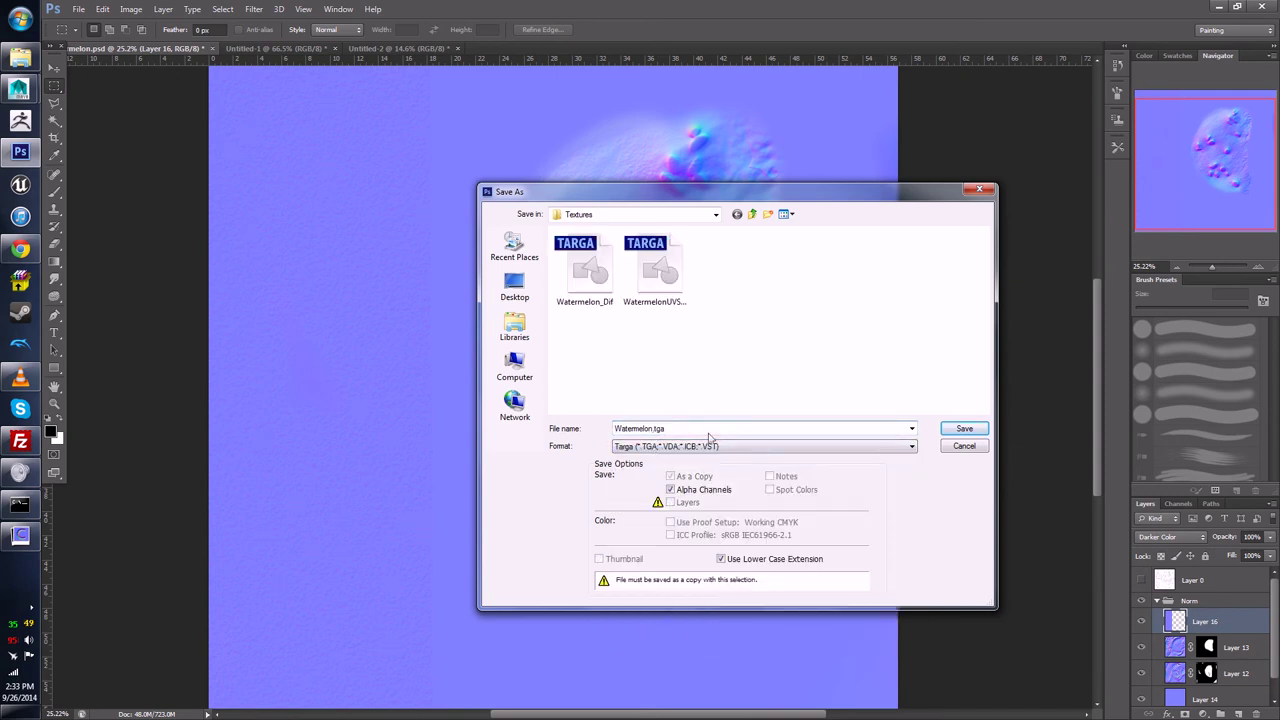
pyautogui.write('_Nor')
pyautogui.press('Return')
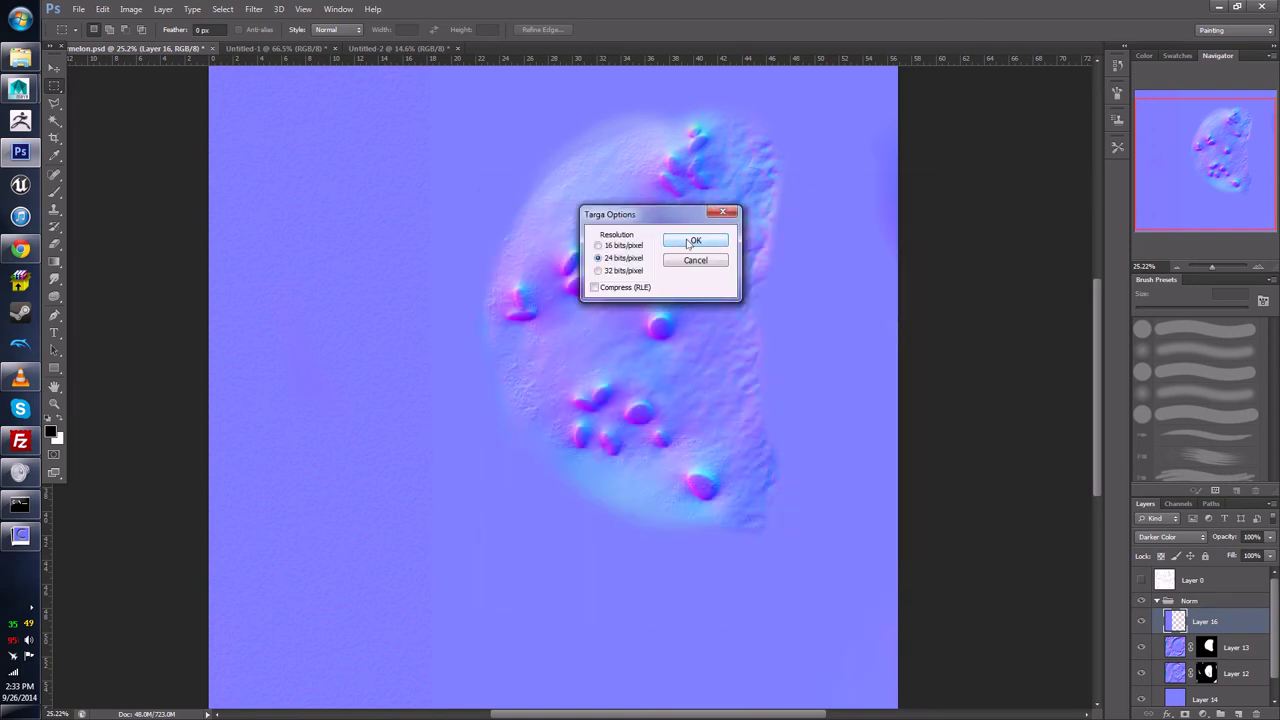
pyautogui.click(694, 242)
# Step: Switch to Maya and connect a file texture to Bump Mapping on the watermelon mesh's blinn1 material
pyautogui.click(1237, 6)
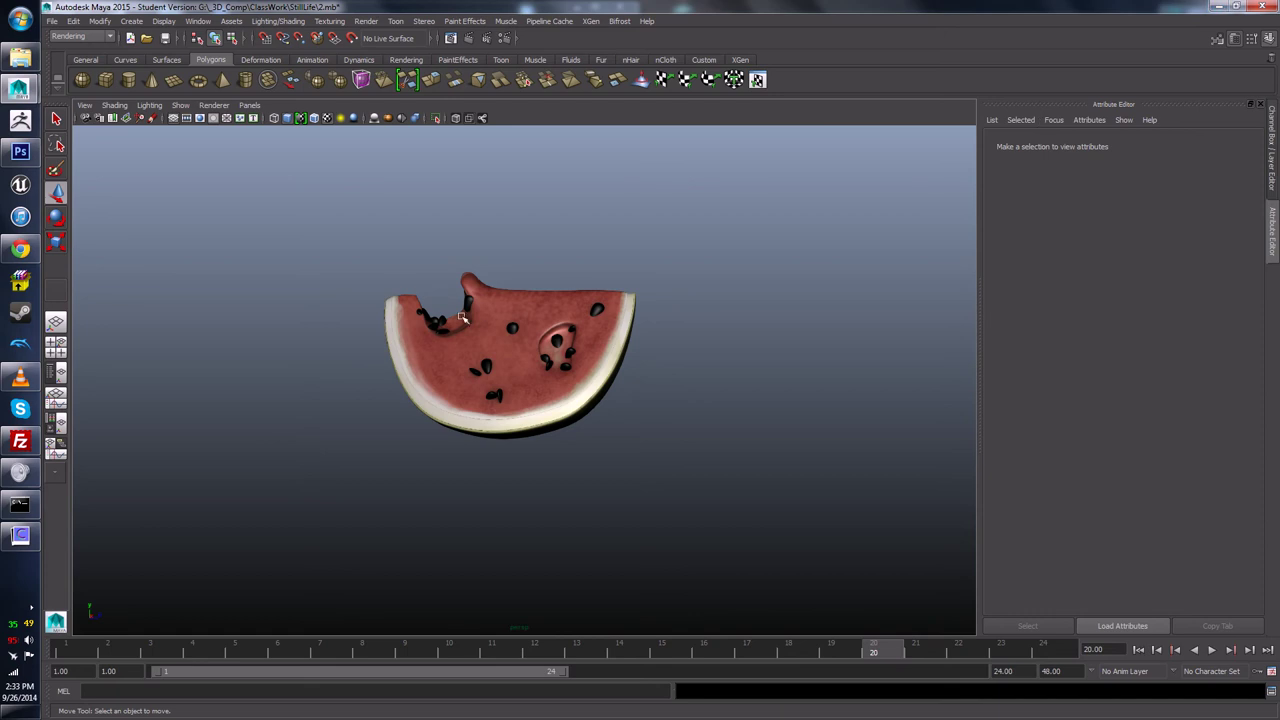
pyautogui.click(493, 392)
pyautogui.press('f')
pyautogui.rightClick(493, 392)
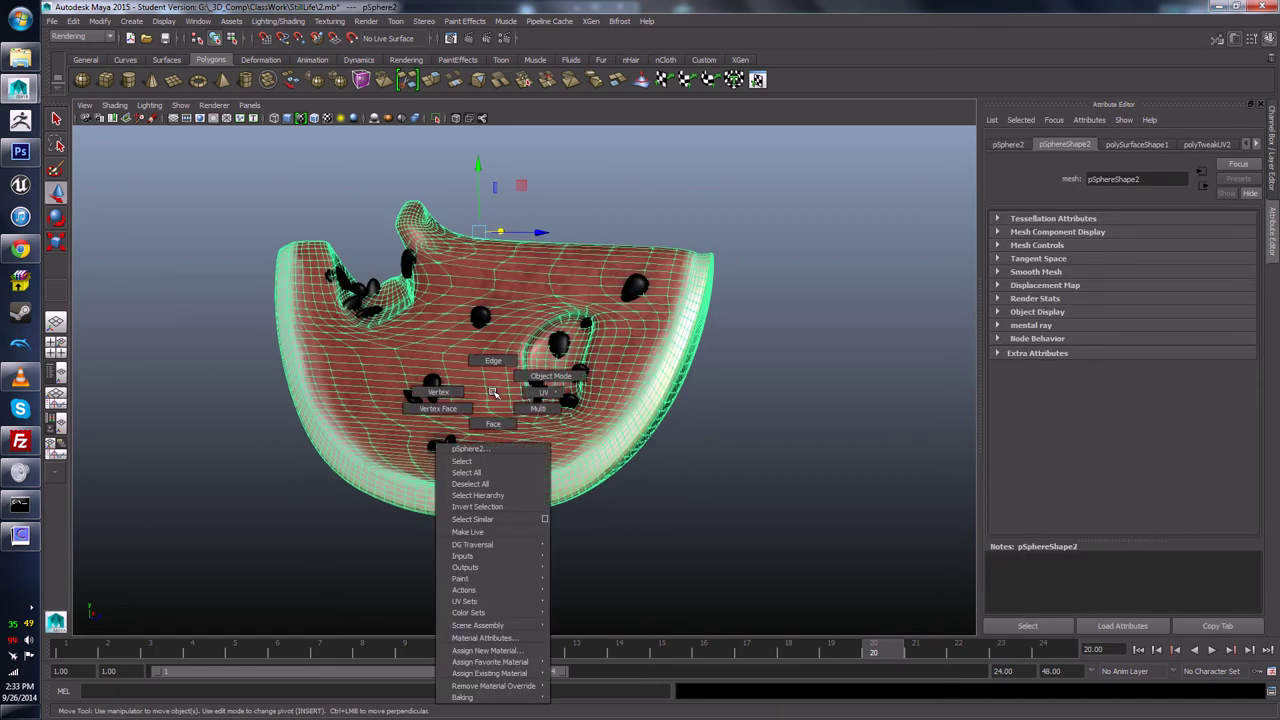
pyautogui.click(487, 637)
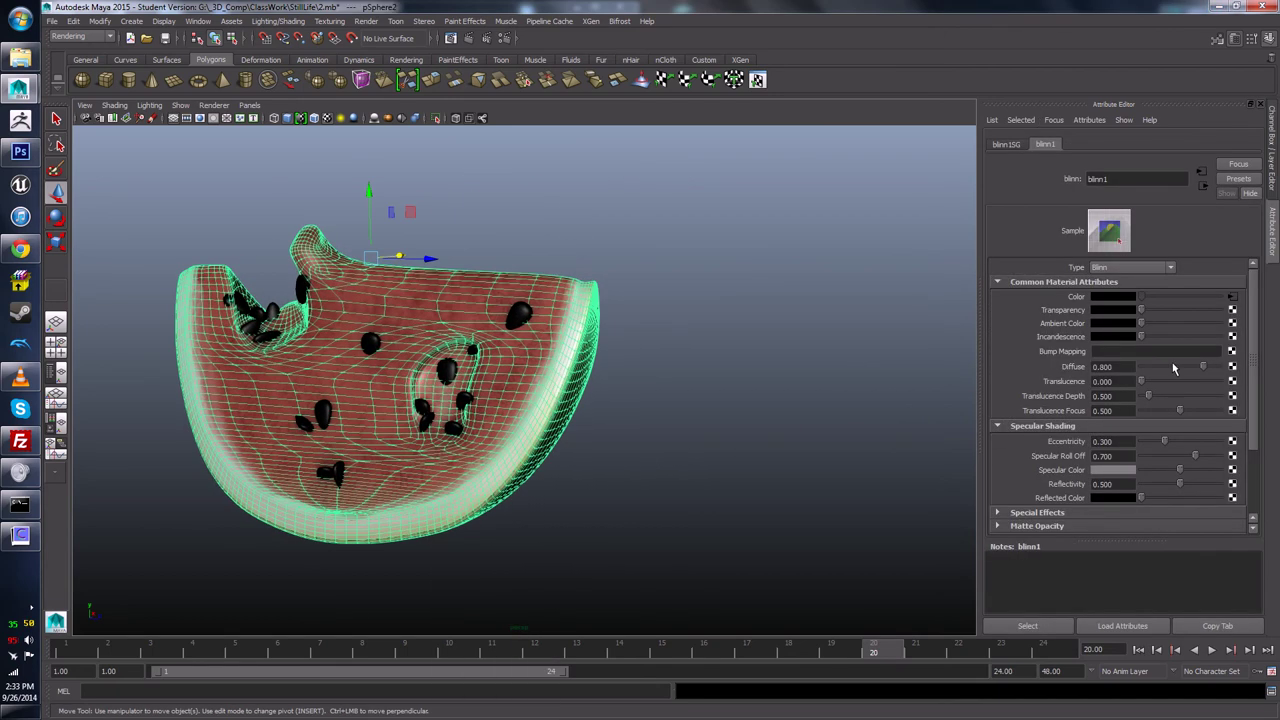
pyautogui.click(1232, 352)
pyautogui.click(588, 363)
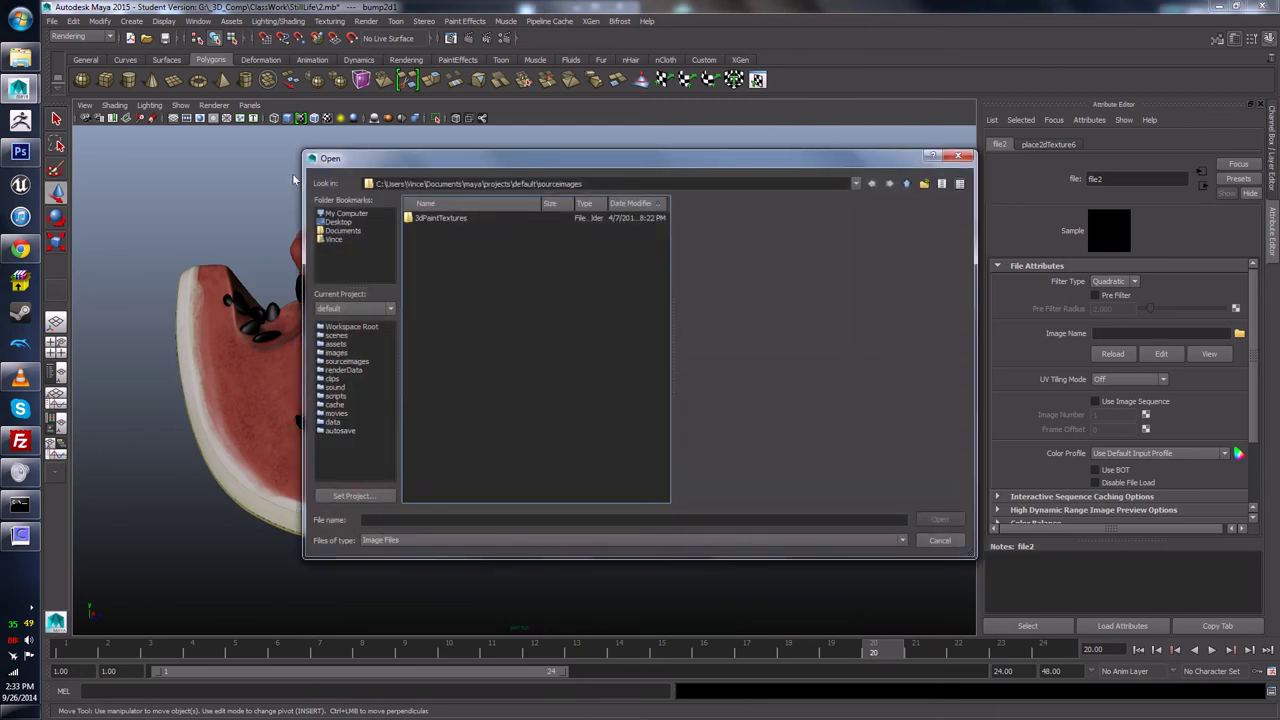
# Step: Browse to the Storage_2 (G:) drive for the bump texture's image and sort its folders by name
pyautogui.click(344, 214)
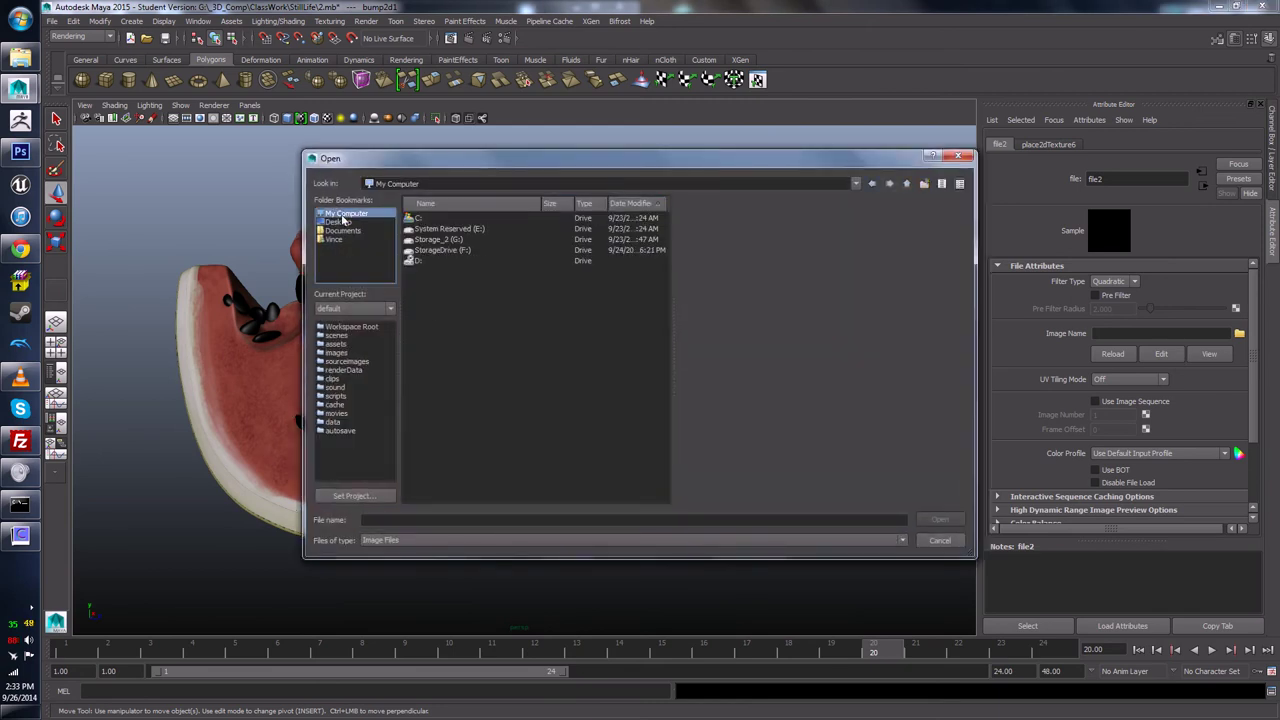
pyautogui.doubleClick(425, 250)
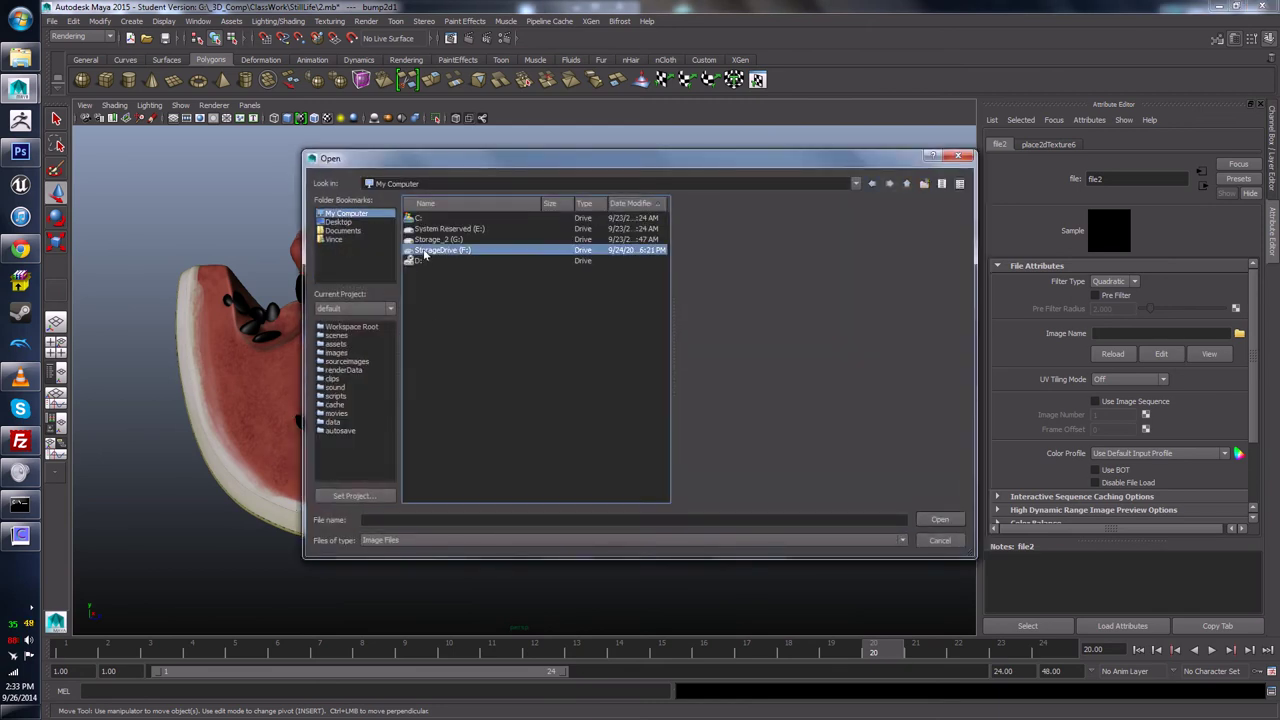
pyautogui.click(344, 214)
pyautogui.doubleClick(436, 244)
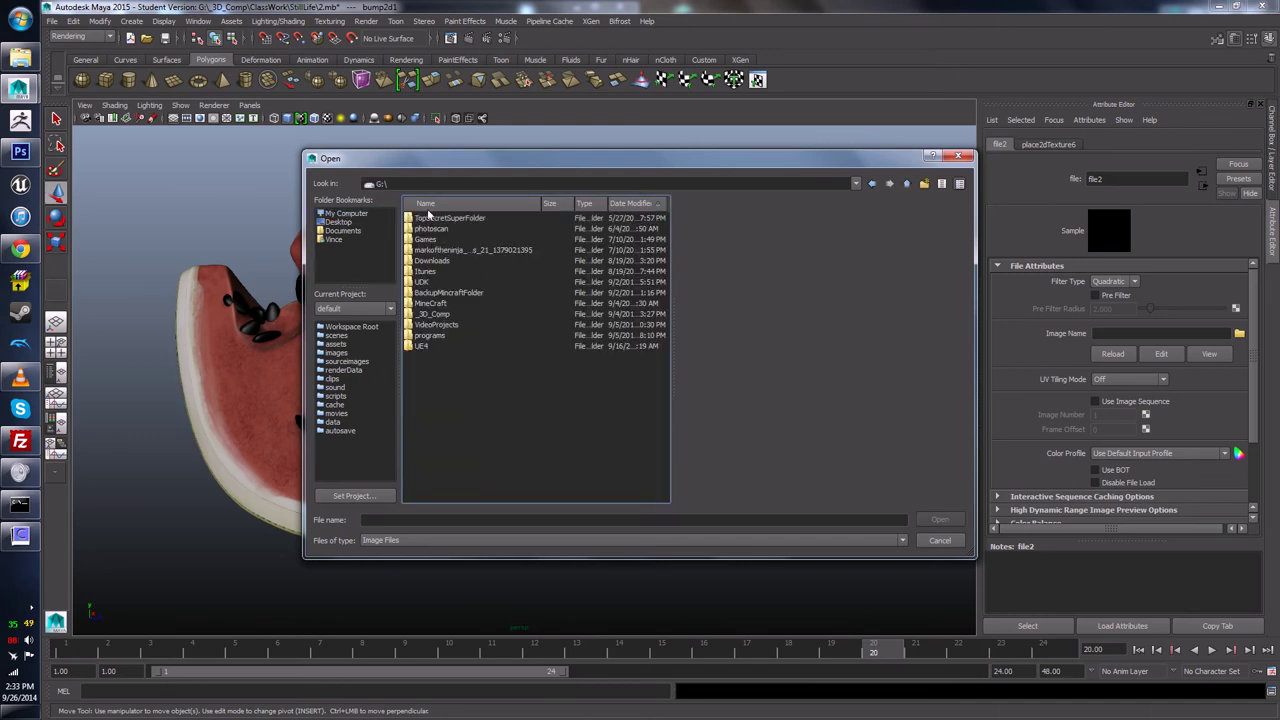
pyautogui.click(632, 204)
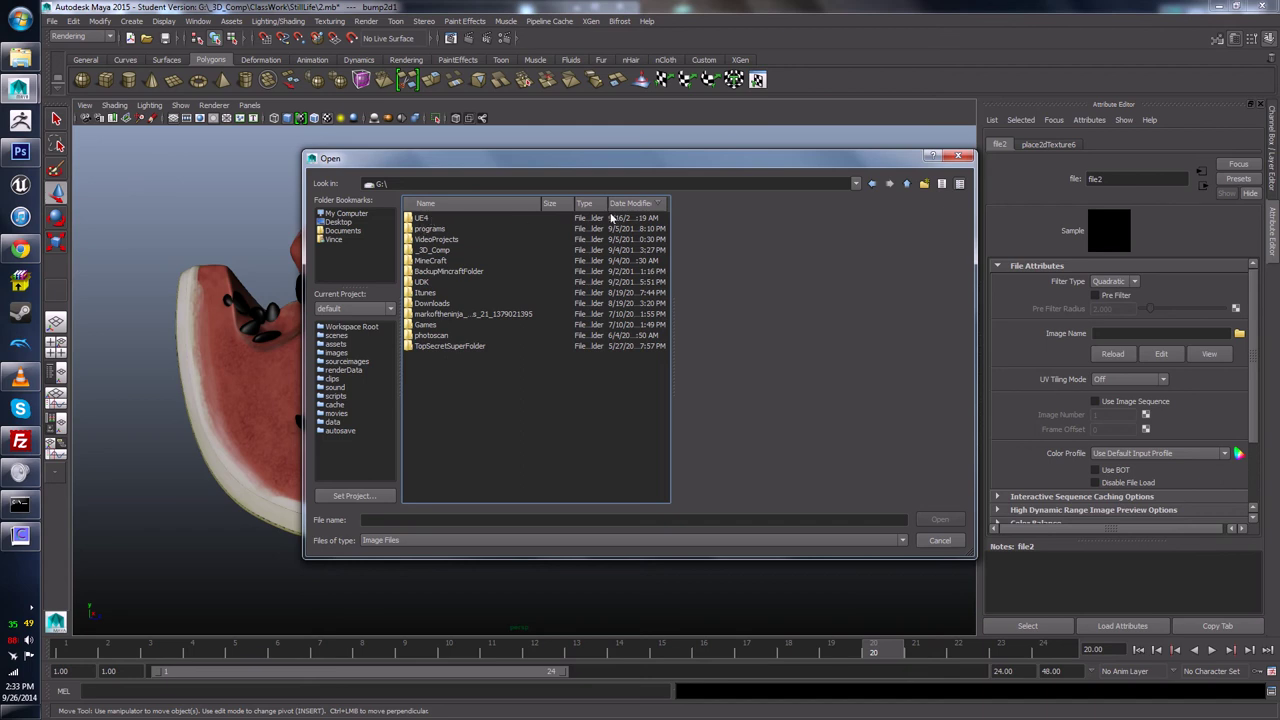
pyautogui.click(430, 204)
# Step: Load Watermelon_Nor.tga from _3D_Comp\ClassWork\StillLife\Textures as the bump file texture's image
pyautogui.click(434, 218)
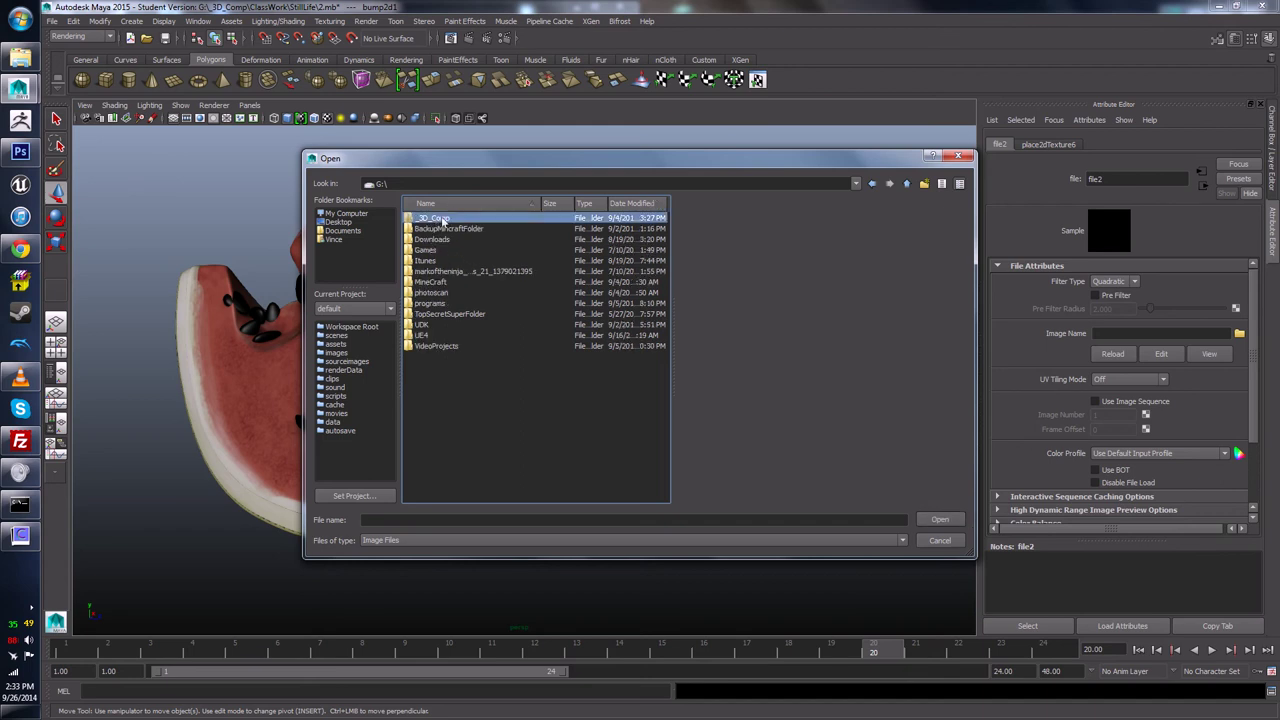
pyautogui.doubleClick(443, 220)
pyautogui.doubleClick(433, 250)
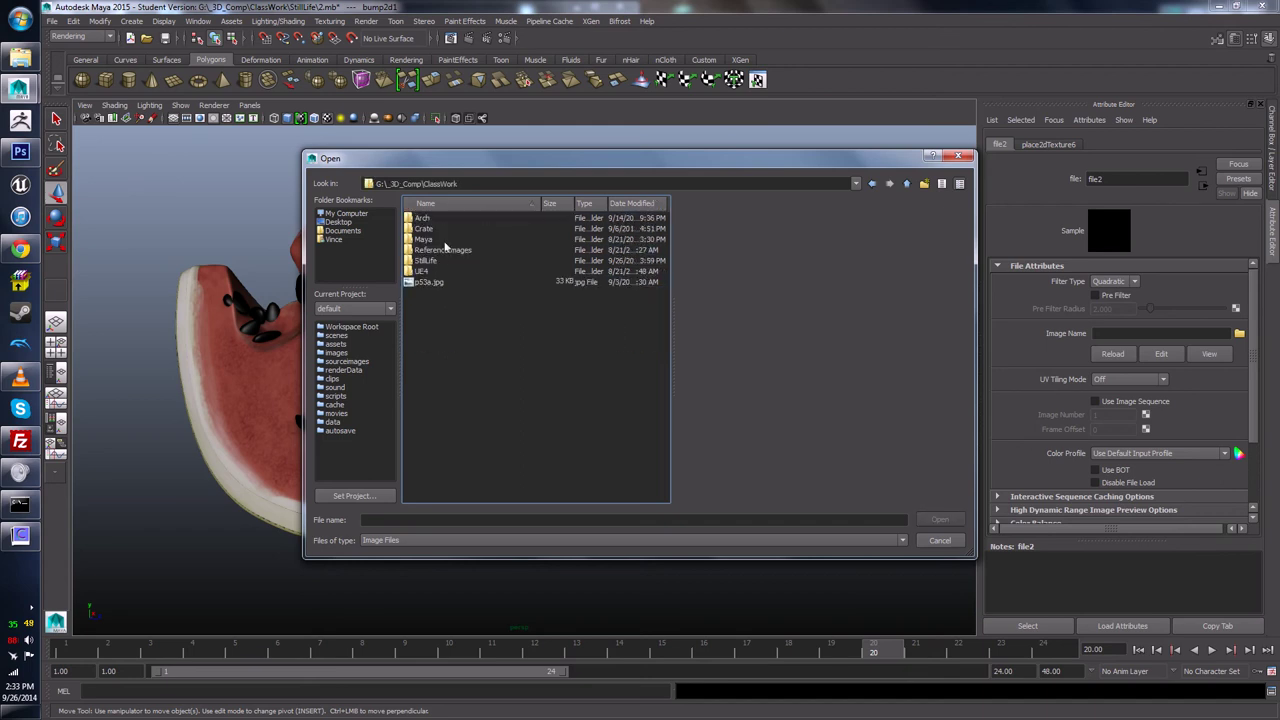
pyautogui.doubleClick(426, 260)
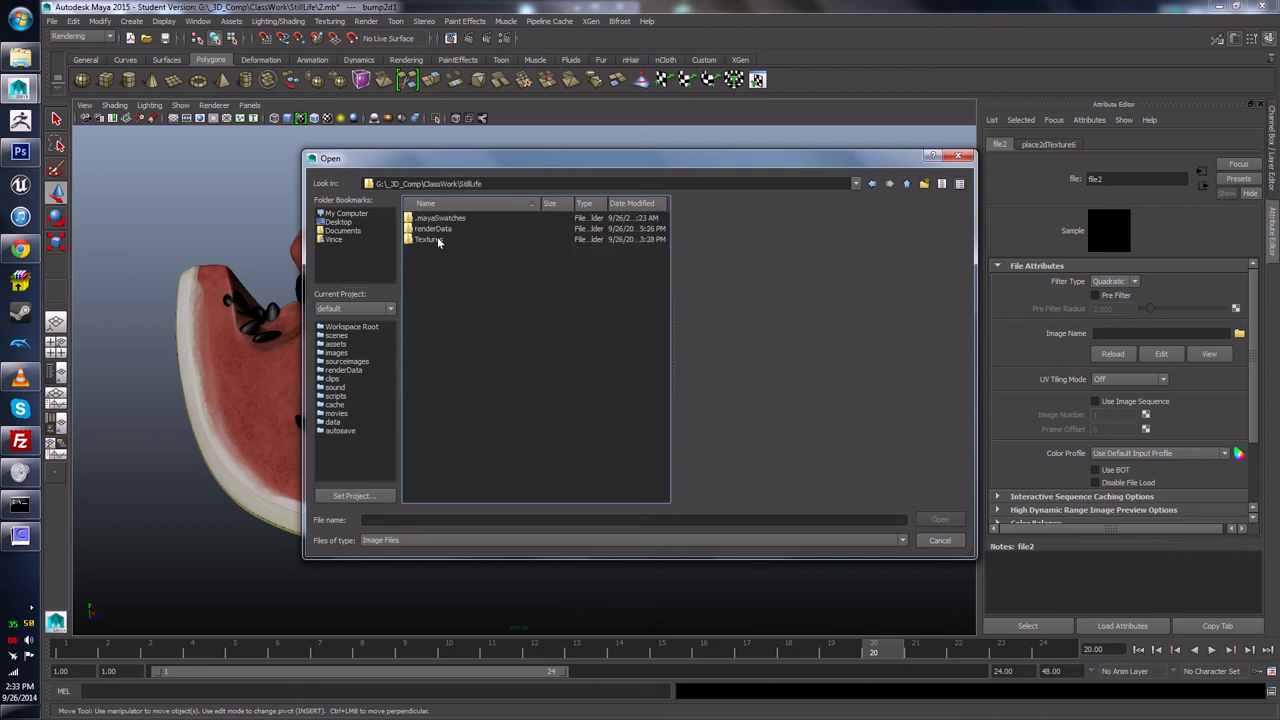
pyautogui.doubleClick(430, 240)
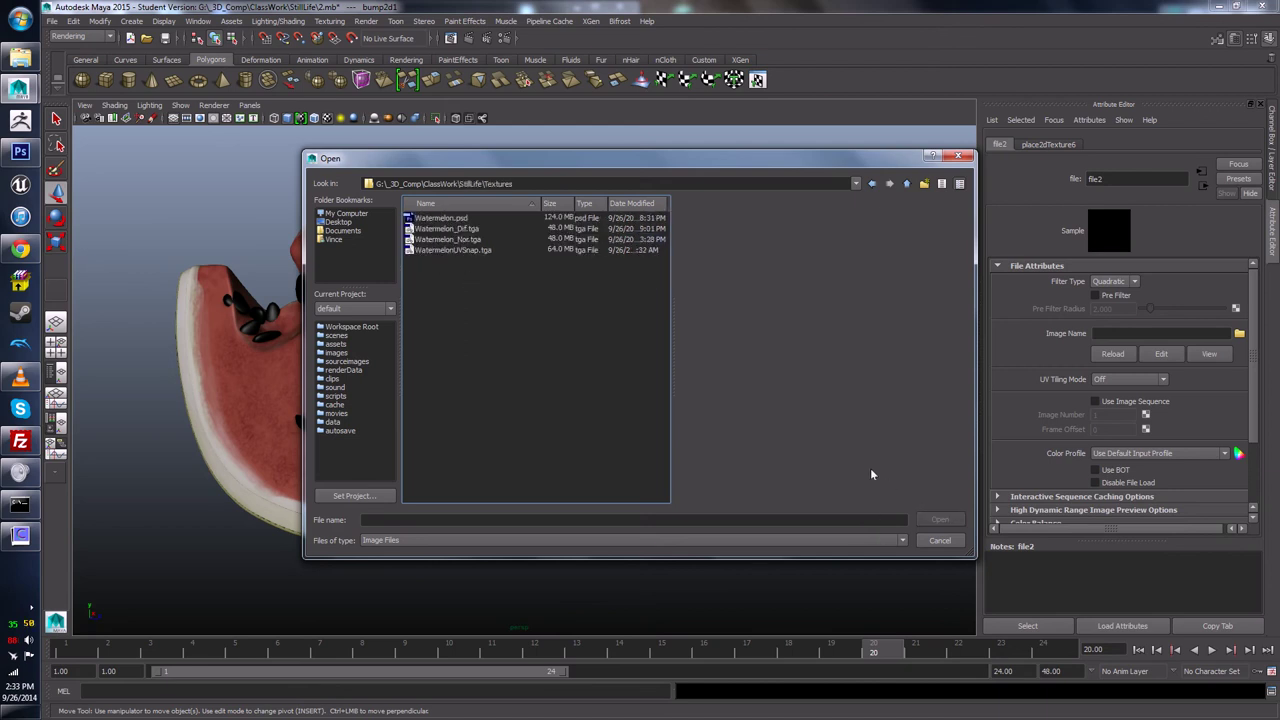
pyautogui.click(447, 239)
pyautogui.click(940, 519)
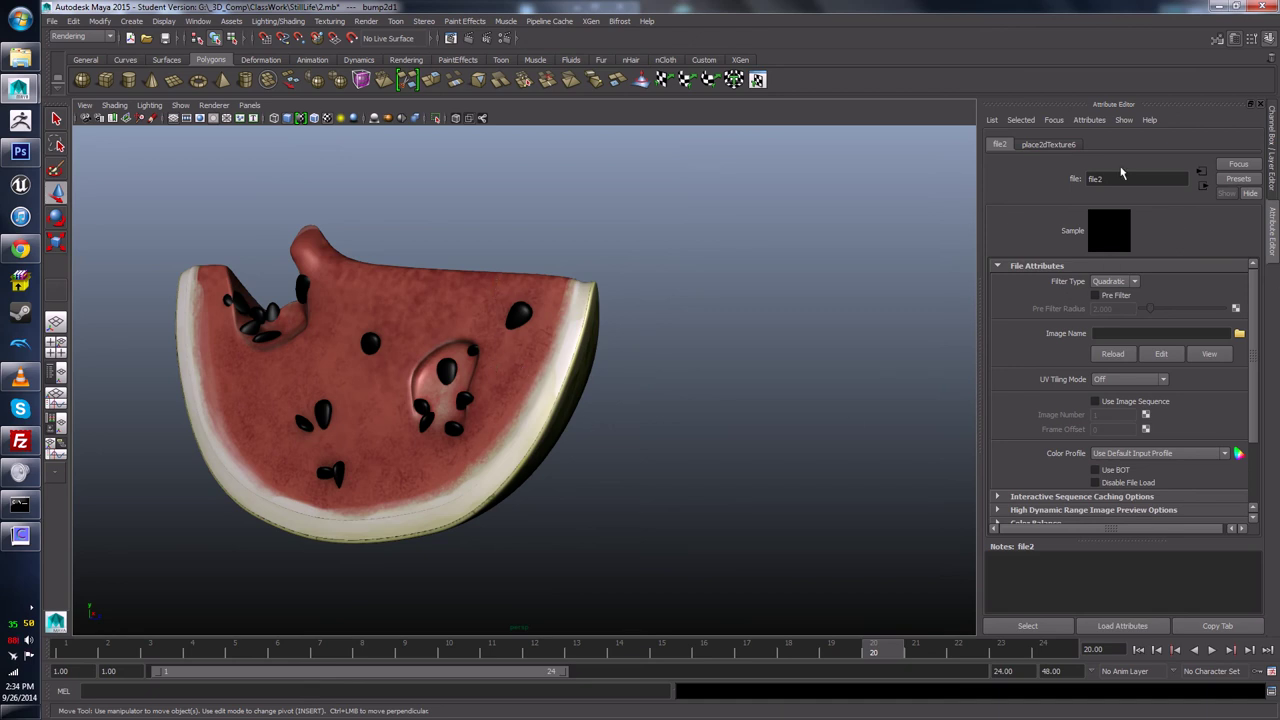
# Step: Set the bump2d1 node's Use As option to Tangent Space Normals
pyautogui.keyDown('alt'); pyautogui.moveTo(677, 437); pyautogui.dragTo(749, 426); pyautogui.keyUp('alt')
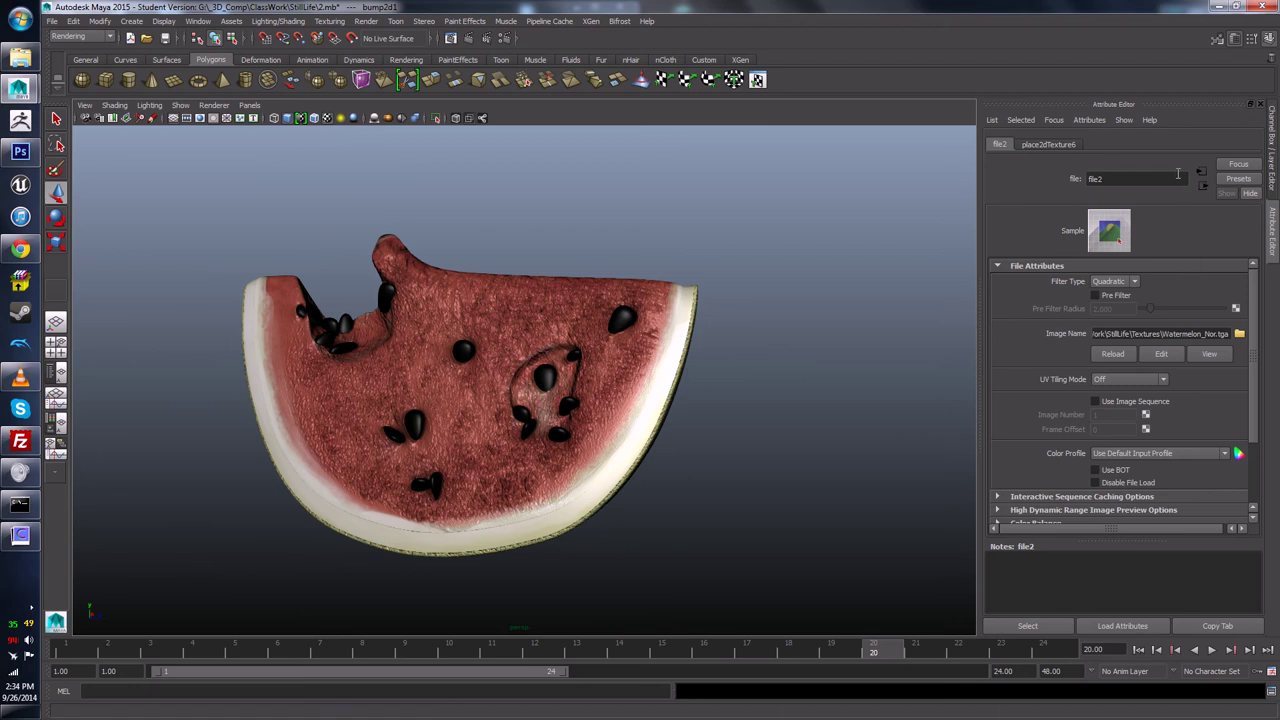
pyautogui.click(1202, 171)
pyautogui.click(1203, 186)
pyautogui.click(1203, 186)
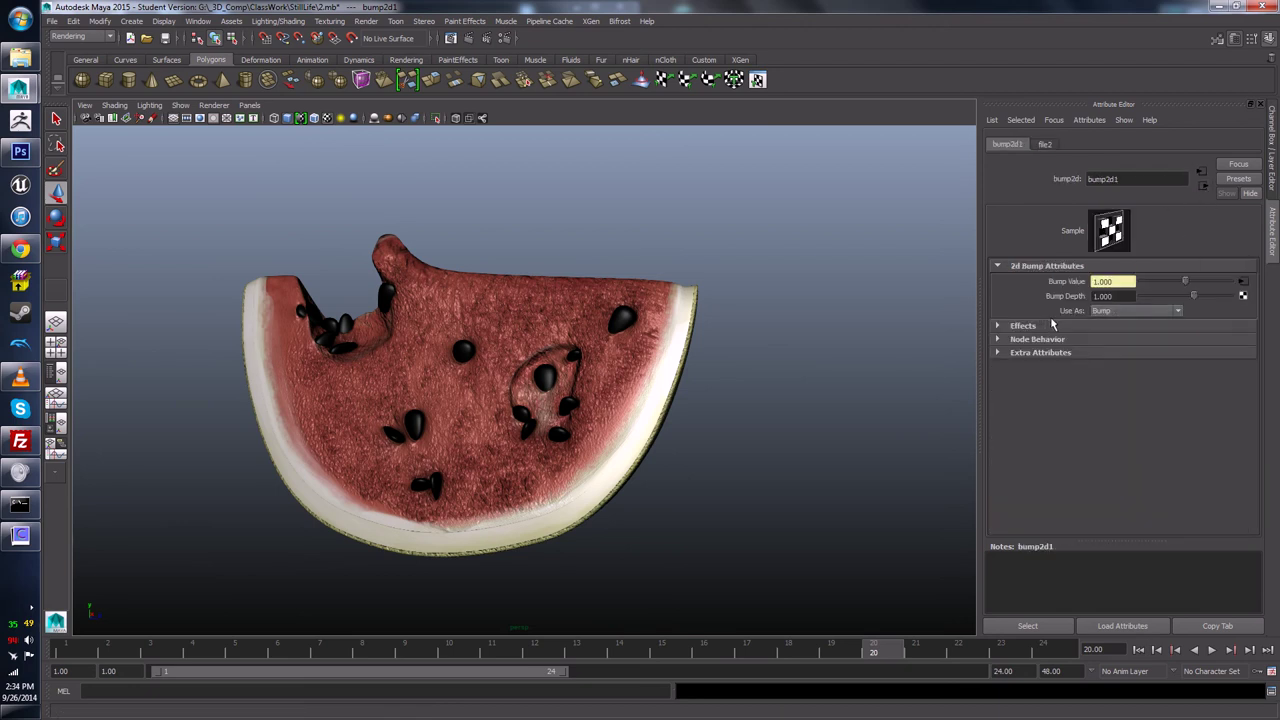
pyautogui.click(1128, 311)
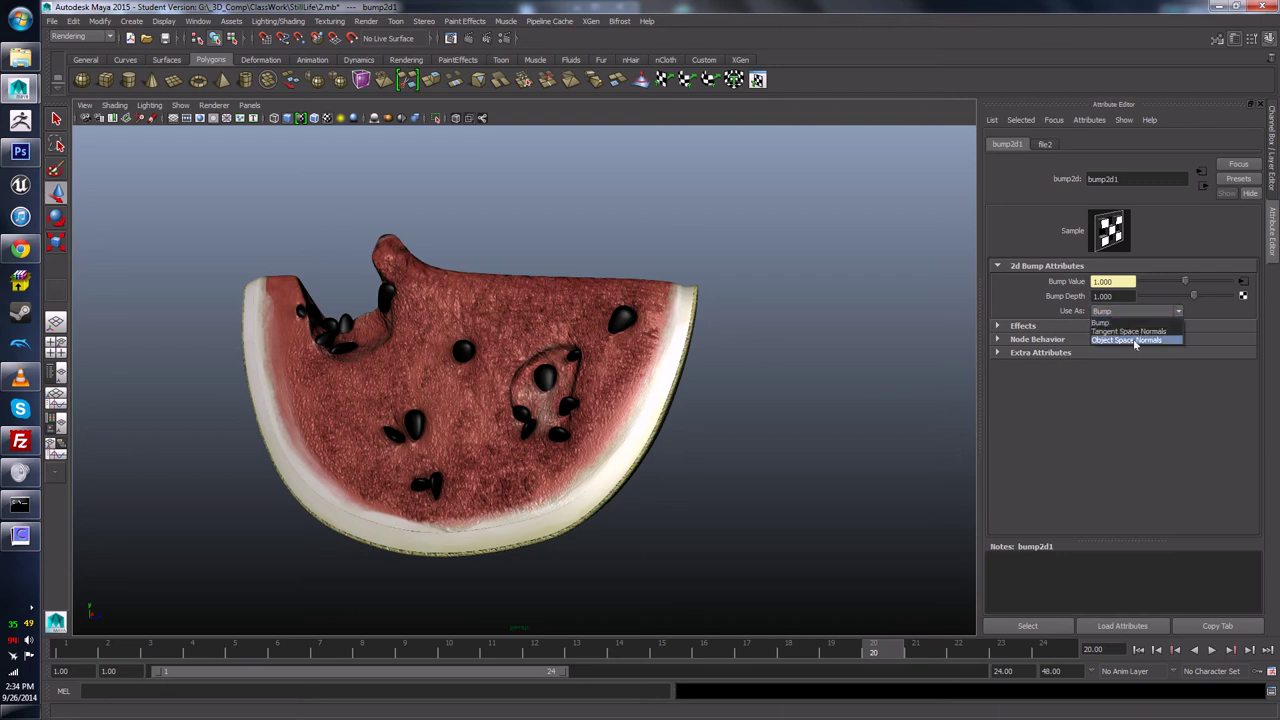
pyautogui.click(1132, 332)
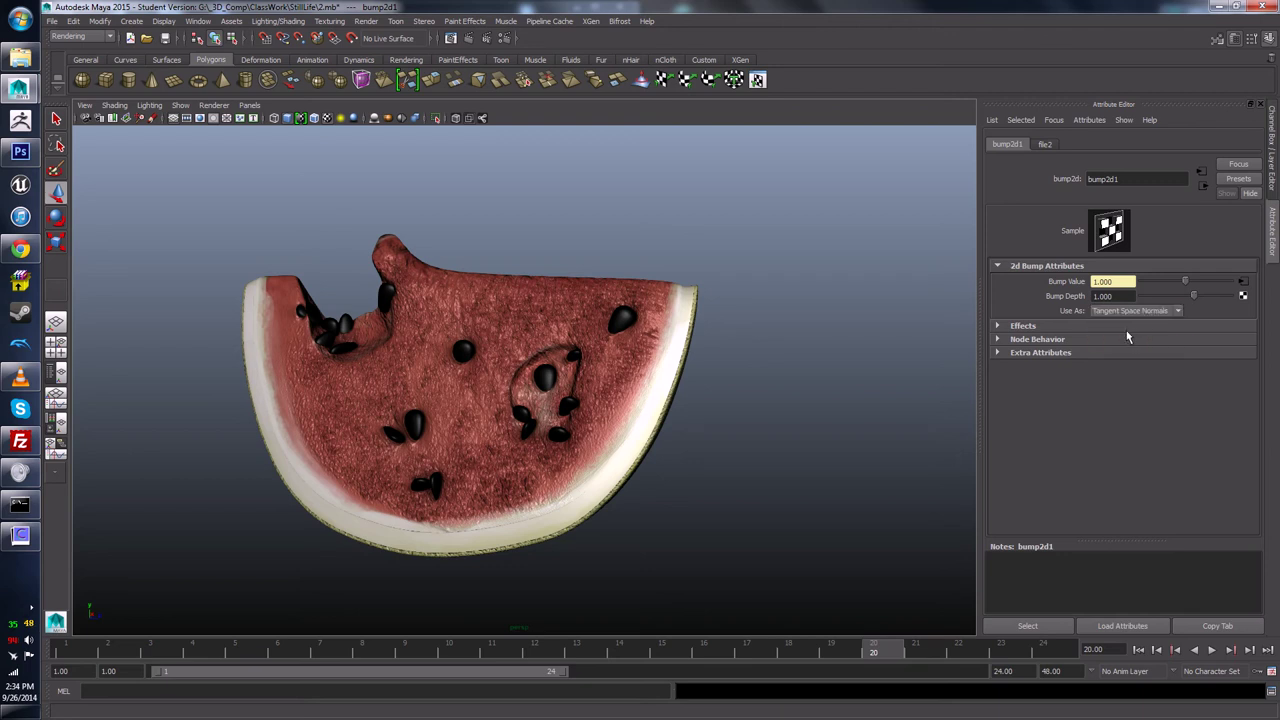
# Step: Examine the watermelon's rind edge, seams and flesh relief up close to judge the applied normal map
pyautogui.keyDown('alt'); pyautogui.moveTo(664, 431); pyautogui.dragTo(571, 471); pyautogui.keyUp('alt')
pyautogui.scroll(-5, 673, 436)
pyautogui.scroll(5, 491, 371)
pyautogui.scroll(-8, 471, 420)
pyautogui.scroll(8, 571, 471)
pyautogui.scroll(3, 563, 419)
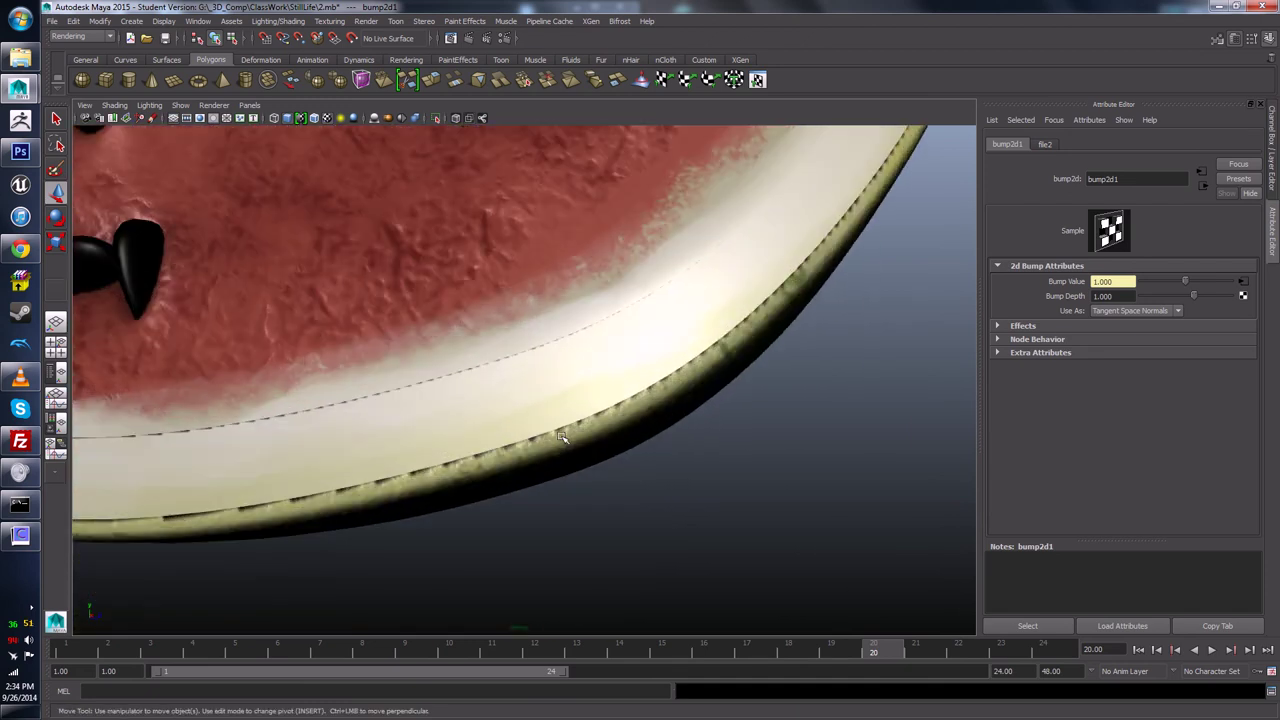
pyautogui.scroll(-6, 400, 438)
pyautogui.scroll(6, 409, 453)
pyautogui.keyDown('alt'); pyautogui.moveTo(409, 453); pyautogui.dragTo(483, 394); pyautogui.keyUp('alt')
pyautogui.scroll(-3, 465, 388)
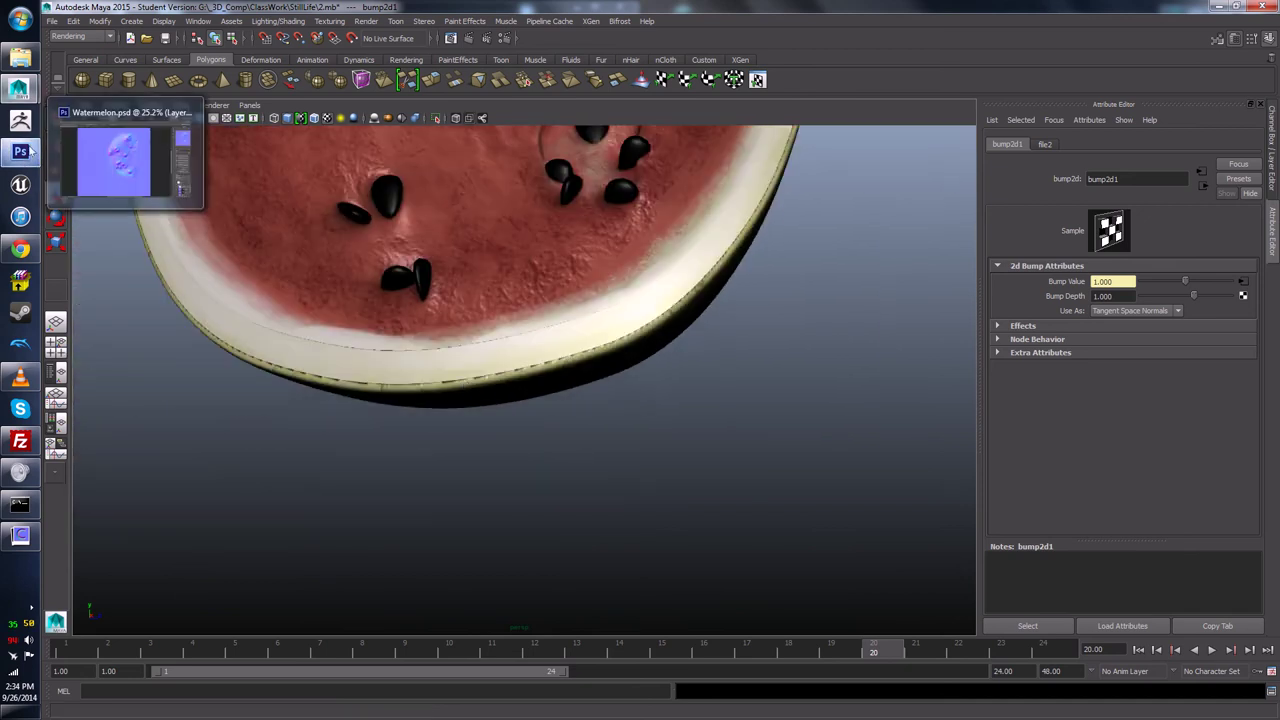
# Step: Switch to Photoshop, collapse and hide the Norm group, and expand the Dif group
pyautogui.click(20, 152)
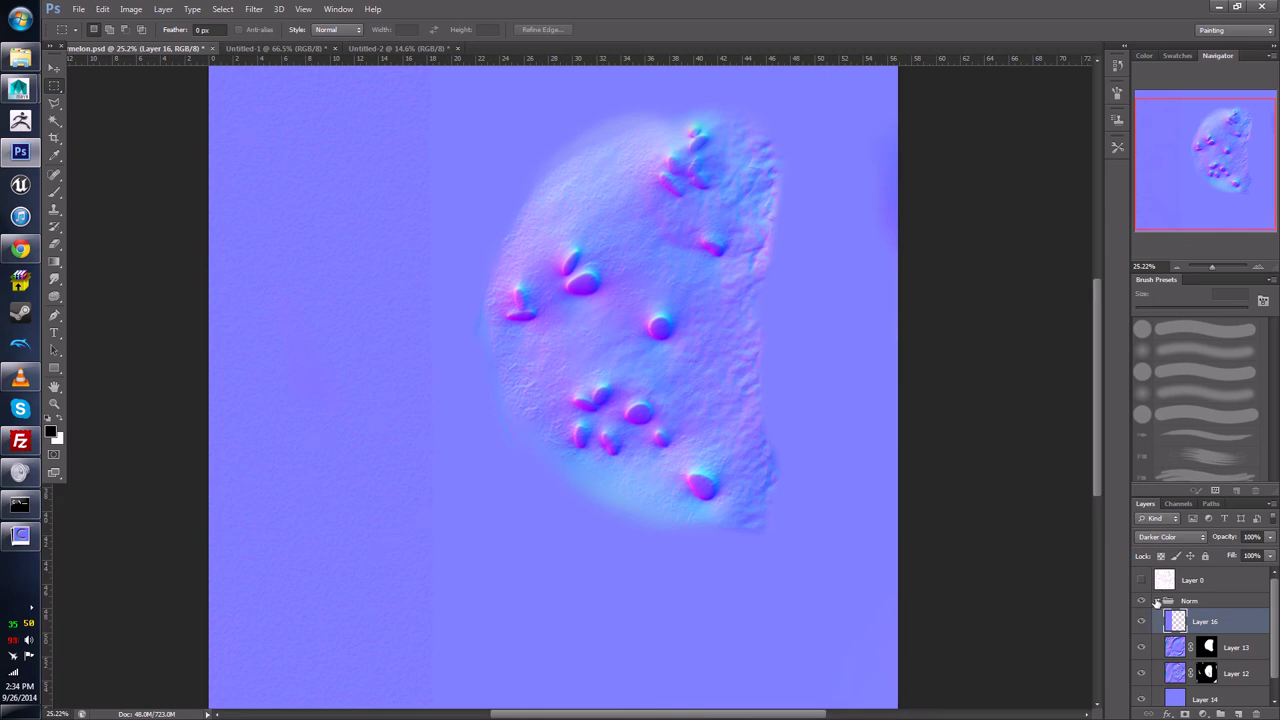
pyautogui.click(1157, 600)
pyautogui.click(1141, 602)
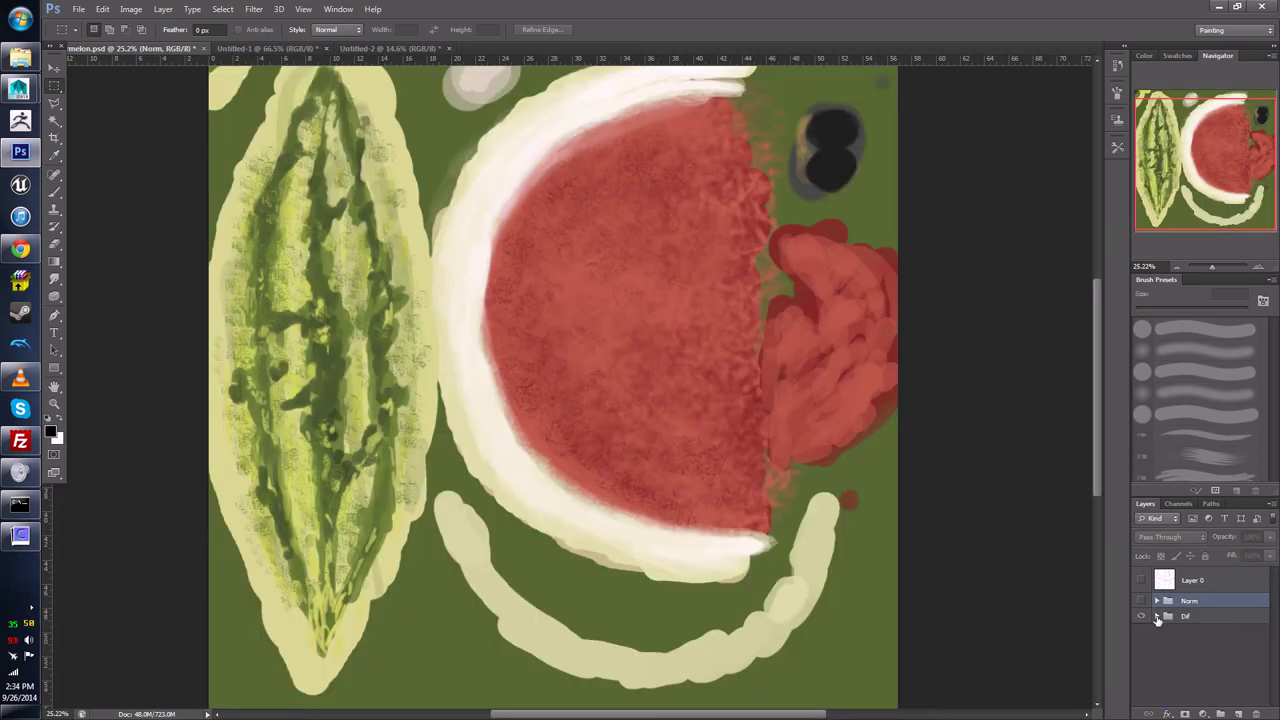
pyautogui.click(1157, 616)
# Step: Move the two baked layers from the bottom of the Dif group to just below Group 1
pyautogui.scroll(-5, 1165, 650)
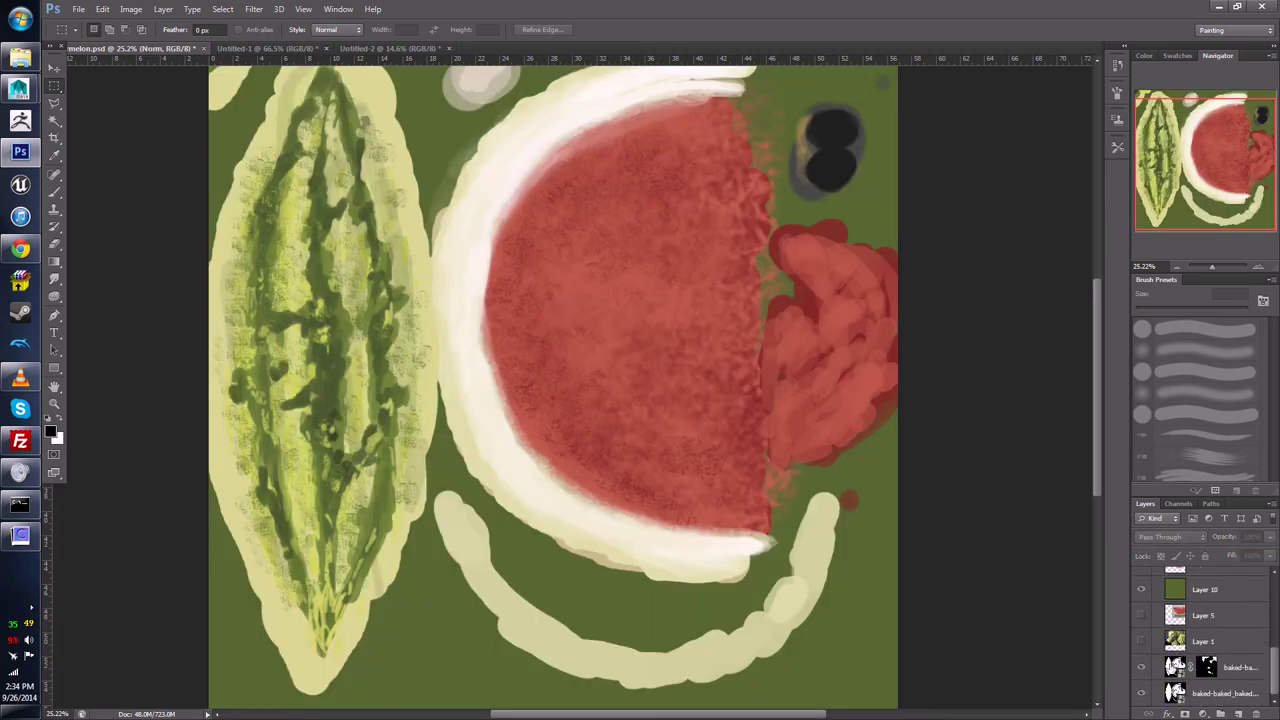
pyautogui.click(1178, 667)
pyautogui.keyDown('shift'); pyautogui.click(1174, 698); pyautogui.keyUp('shift')
pyautogui.moveTo(1172, 662); pyautogui.dragTo(1190, 624)
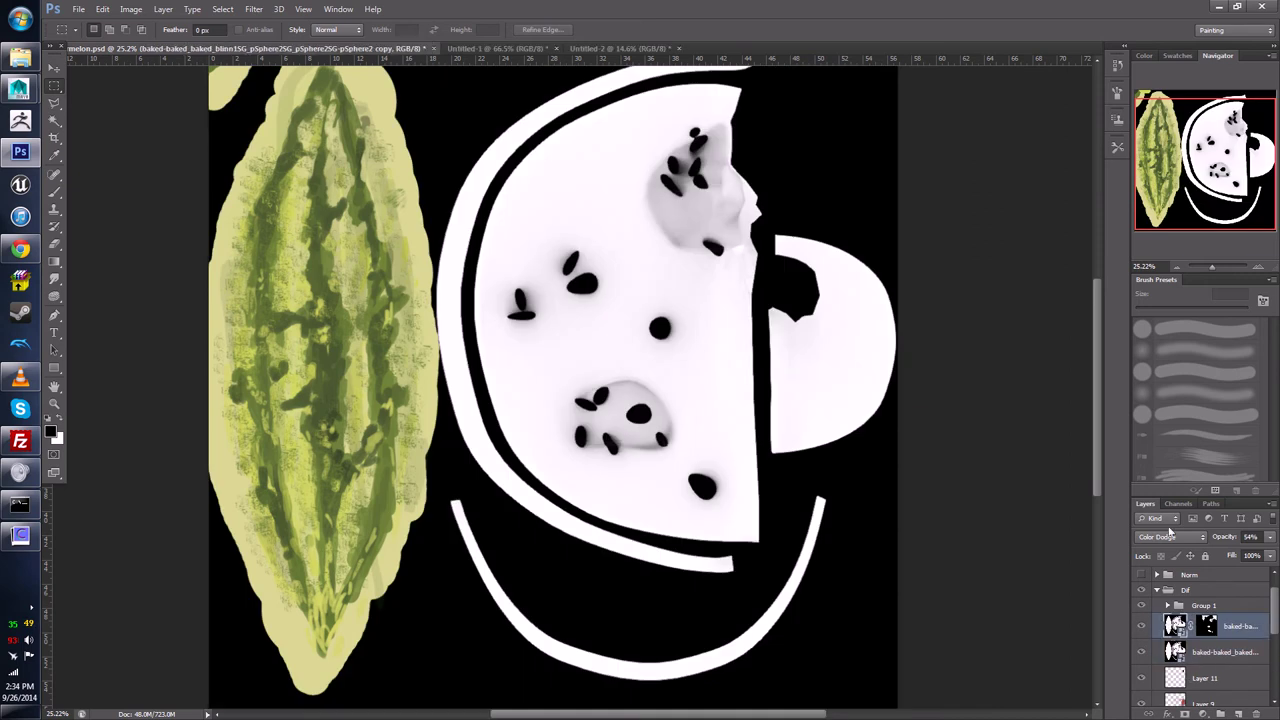
# Step: Compare the two baked layers by toggling their visibility and checking their blend modes
pyautogui.click(1142, 627)
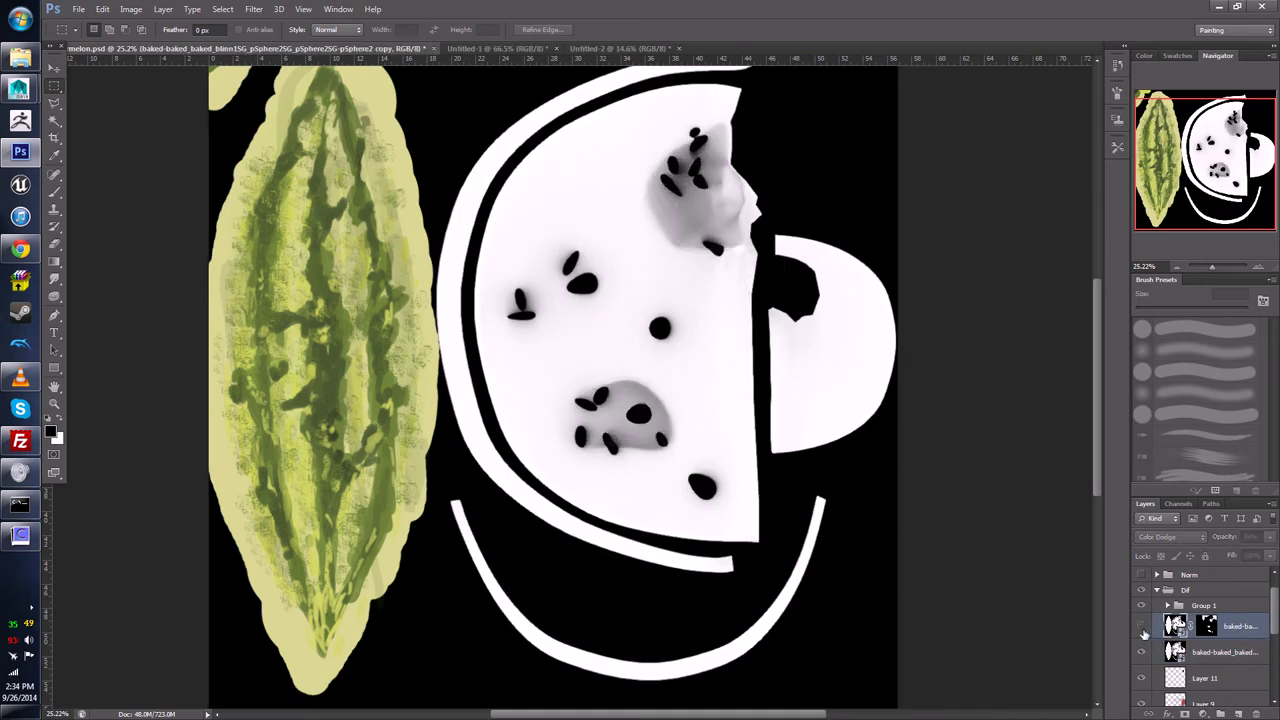
pyautogui.click(1142, 627)
pyautogui.click(1142, 627)
pyautogui.click(1142, 652)
pyautogui.click(1142, 652)
pyautogui.click(1176, 654)
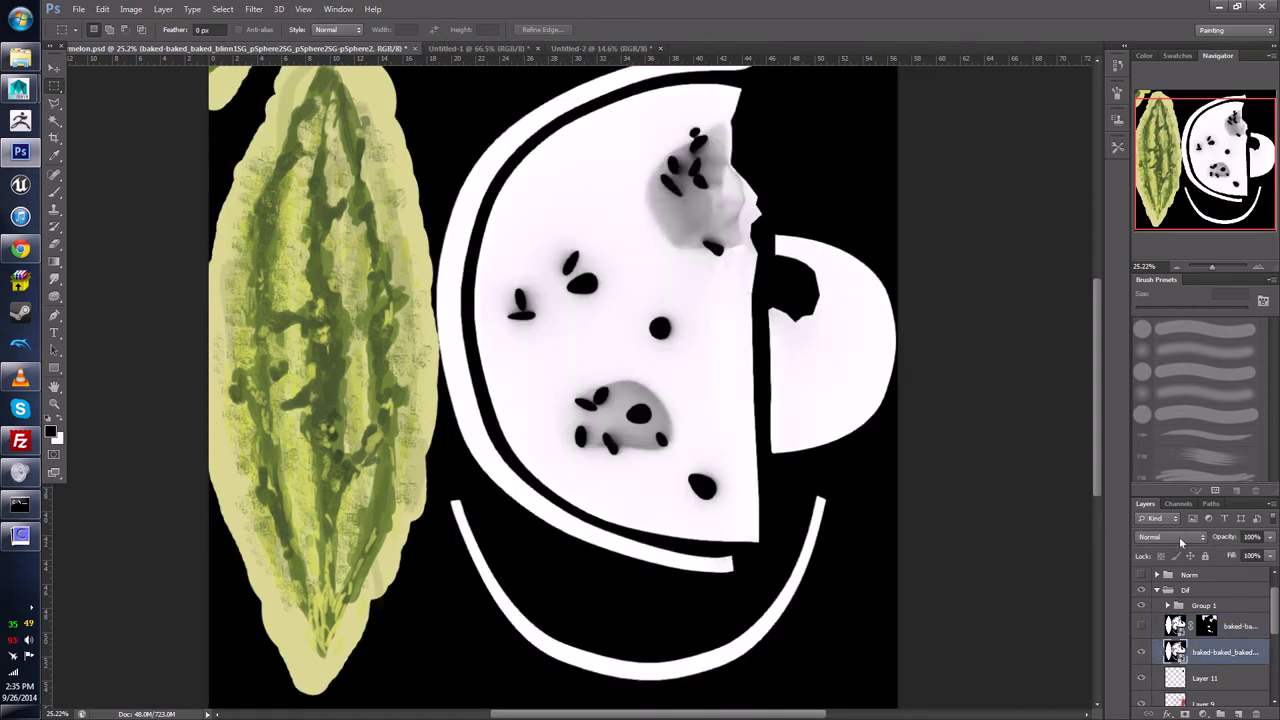
pyautogui.click(1160, 624)
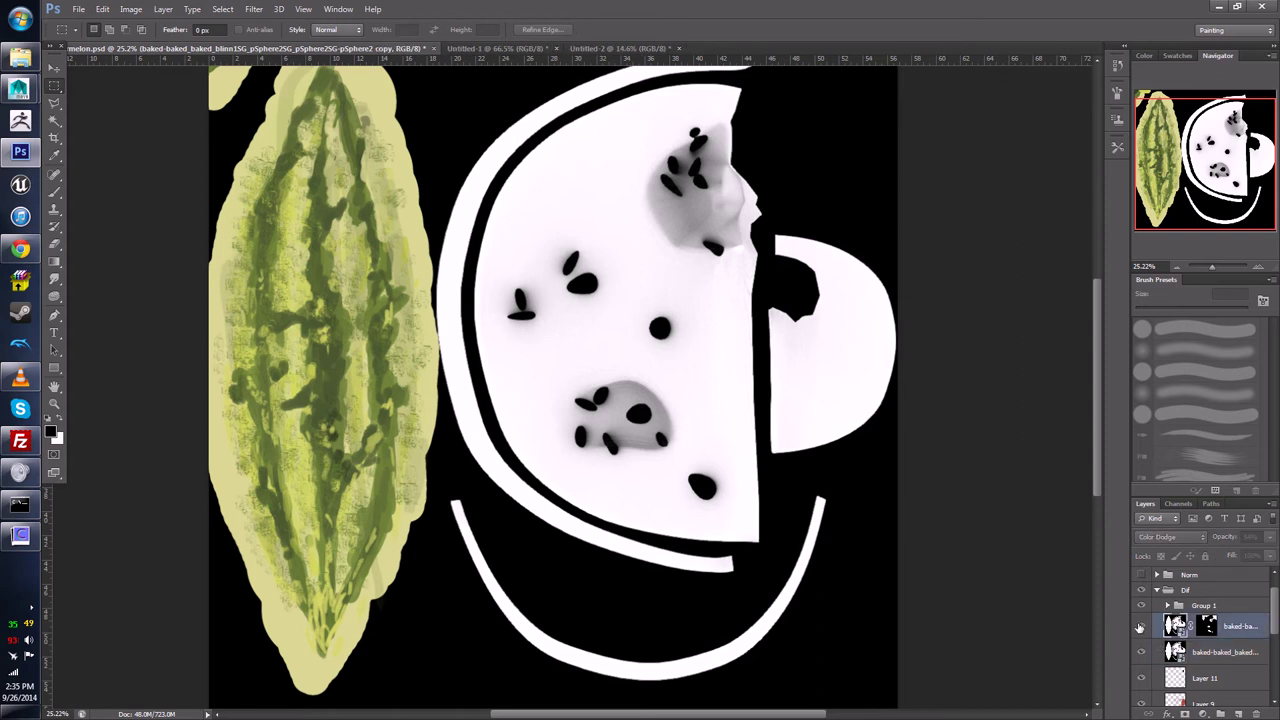
pyautogui.click(1141, 627)
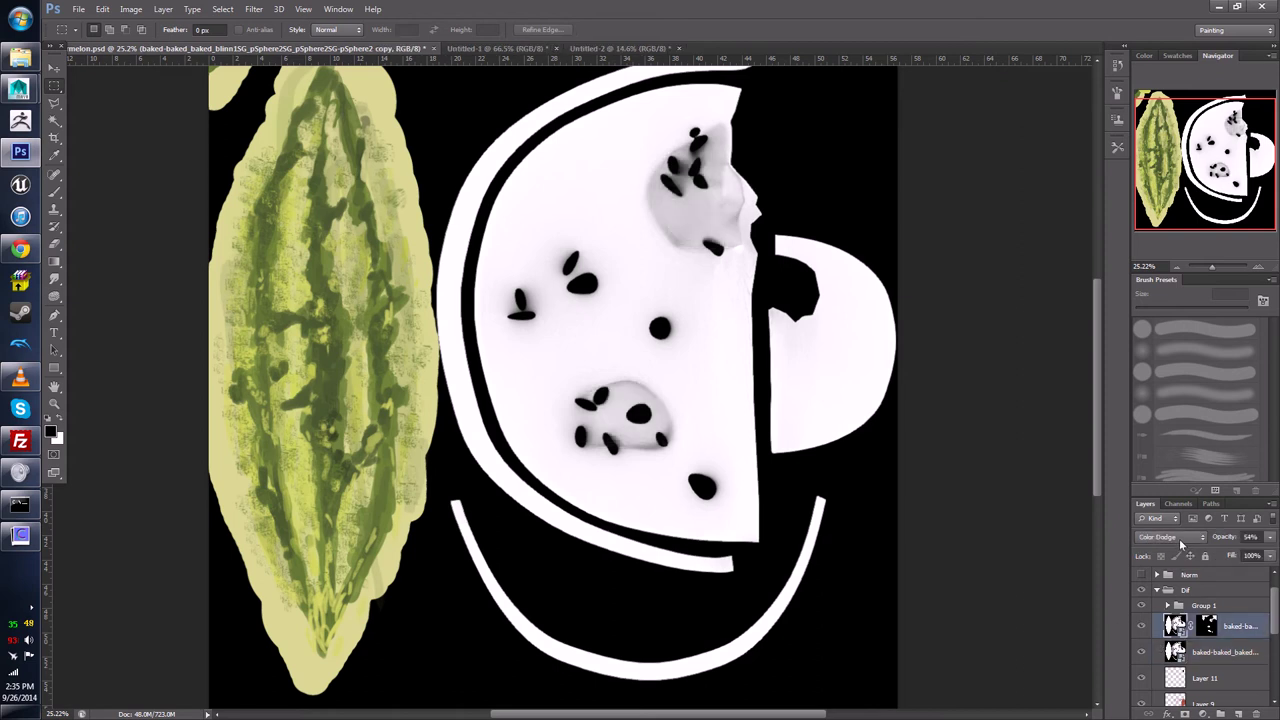
pyautogui.click(1180, 540)
pyautogui.click(1063, 591)
# Step: Move both baked layers above Group 1 to the top of the Dif group
pyautogui.scroll(2, 1205, 630)
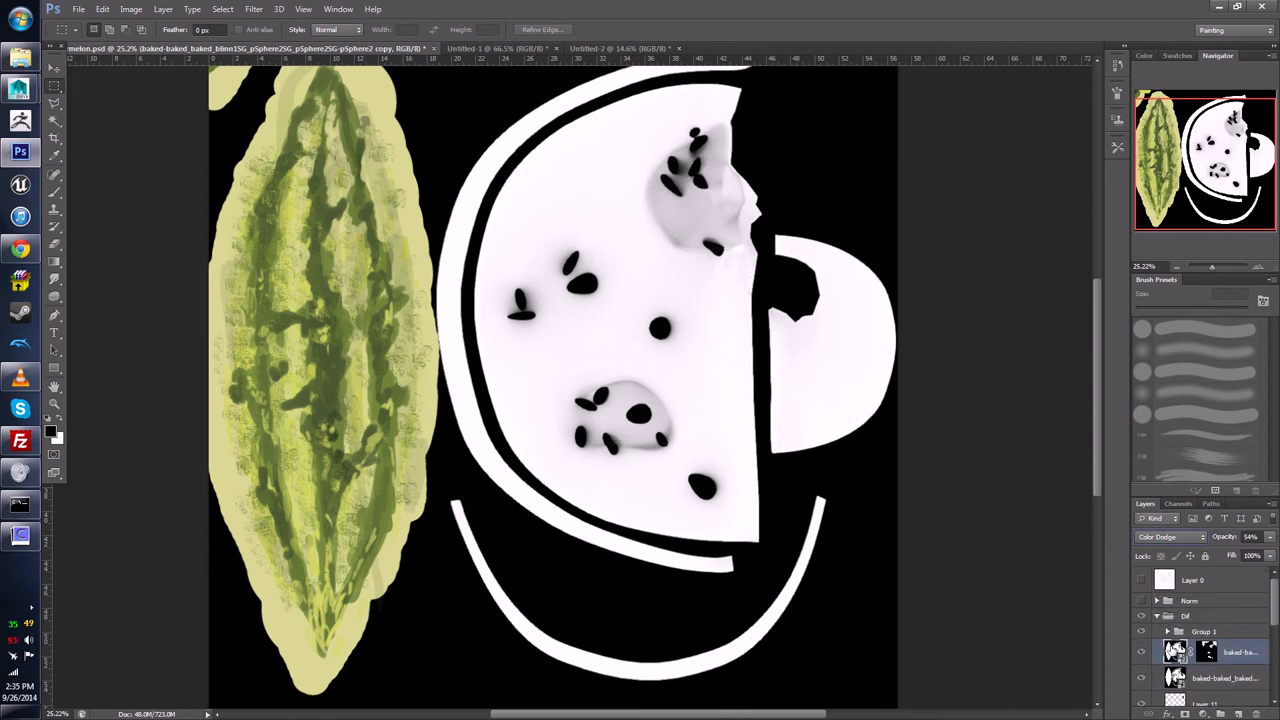
pyautogui.click(1181, 633)
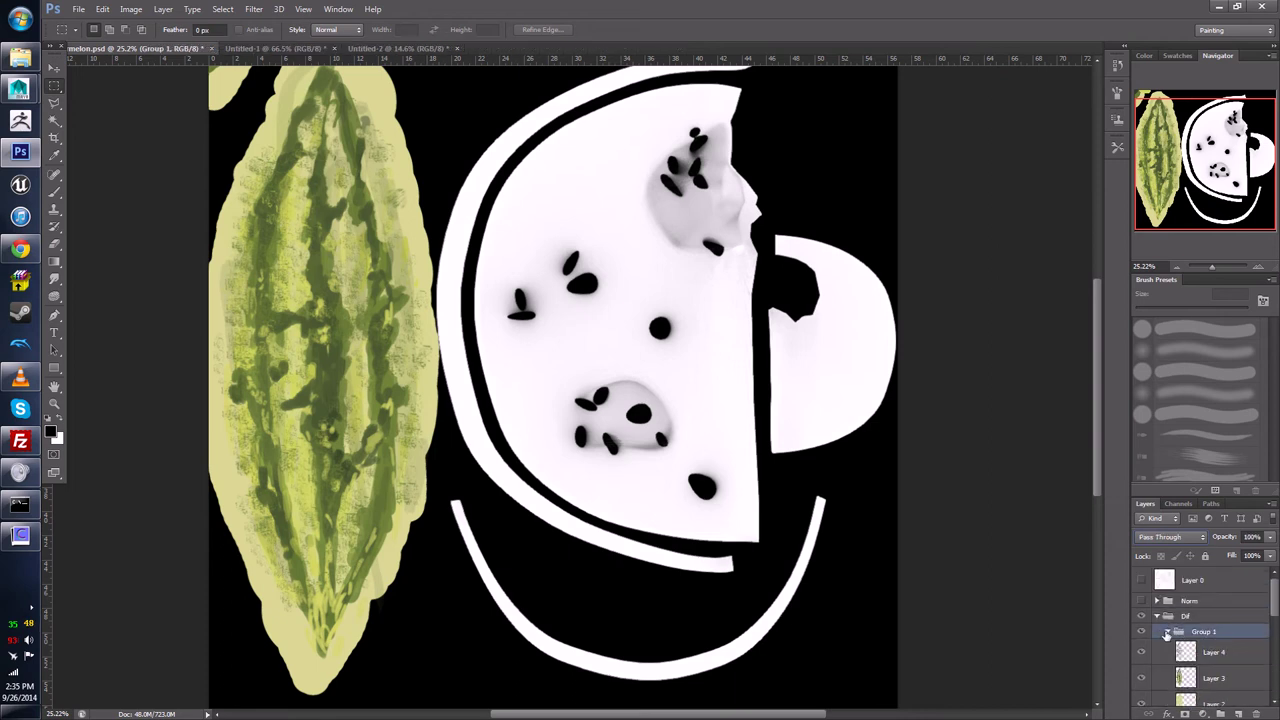
pyautogui.click(1176, 651)
pyautogui.keyDown('shift'); pyautogui.click(1178, 680); pyautogui.keyUp('shift')
pyautogui.moveTo(1173, 649); pyautogui.dragTo(1176, 622)
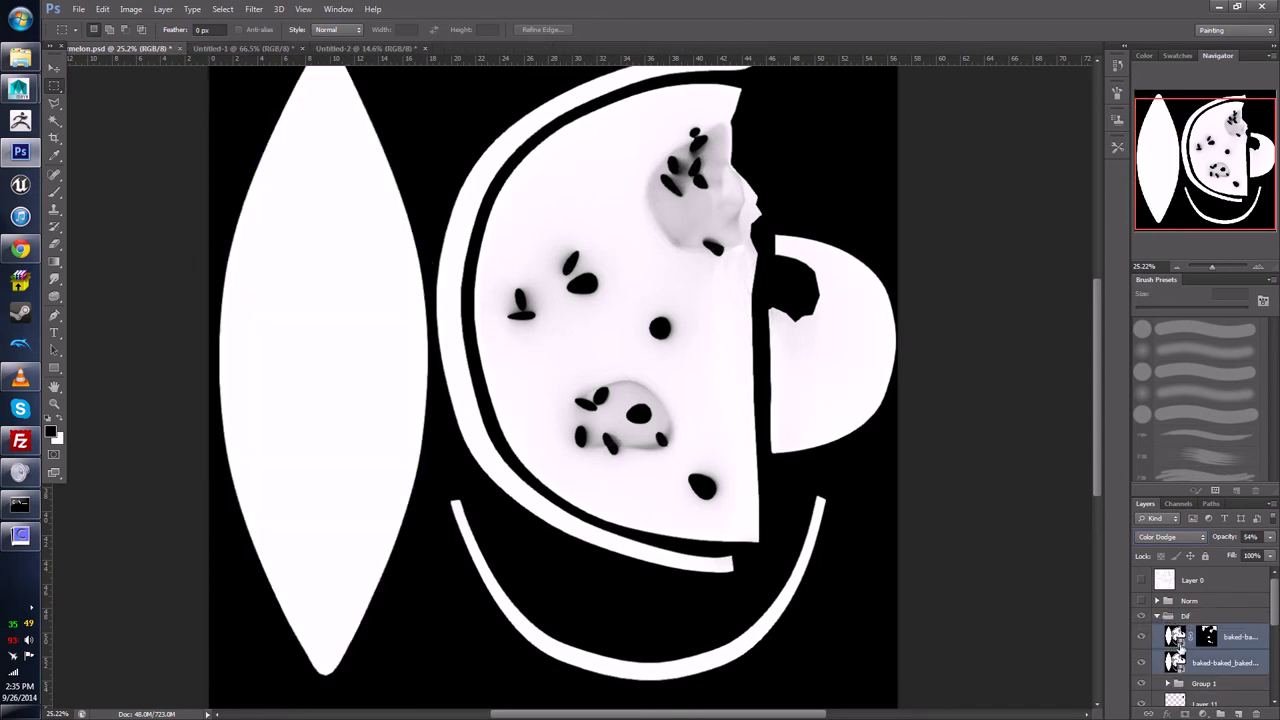
# Step: Place the unmasked baked layer above its masked Color Dodge copy, with both layers visible
pyautogui.click(1178, 646)
pyautogui.click(1178, 685)
pyautogui.click(1177, 667)
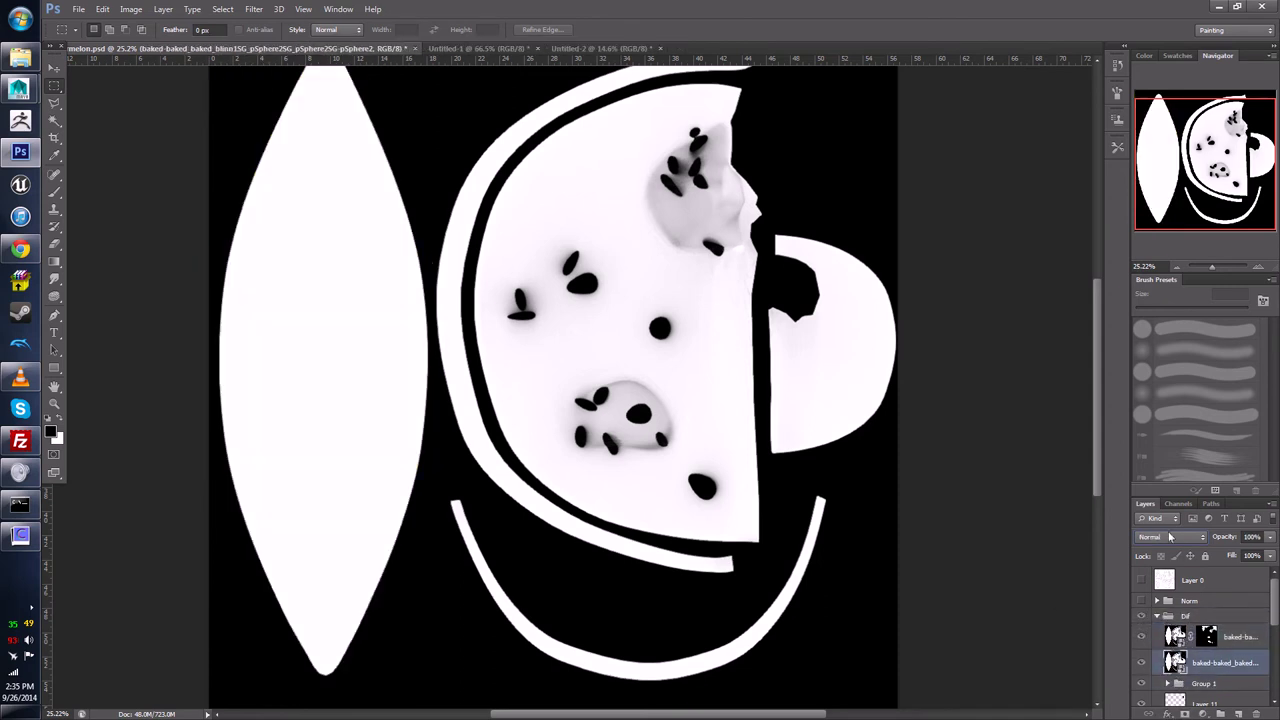
pyautogui.click(1176, 640)
pyautogui.click(1141, 663)
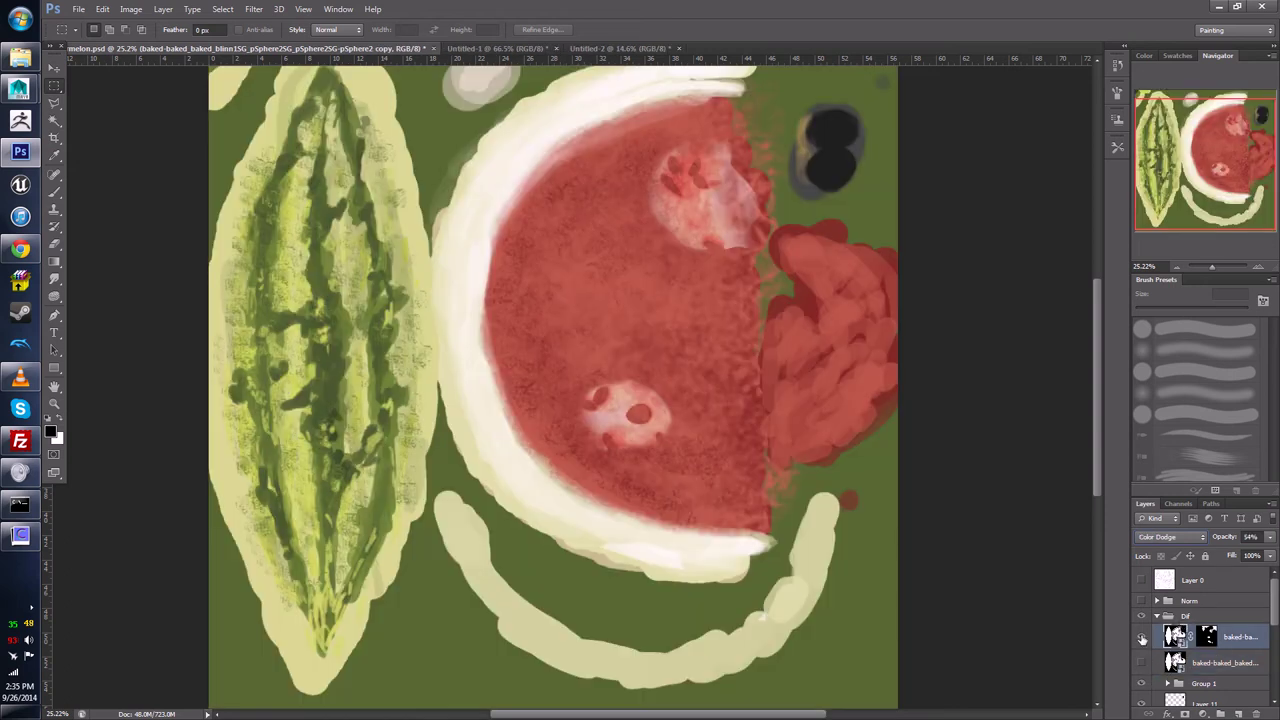
pyautogui.click(1142, 638)
pyautogui.click(1142, 665)
pyautogui.moveTo(1173, 666); pyautogui.dragTo(1174, 626)
pyautogui.click(1141, 663)
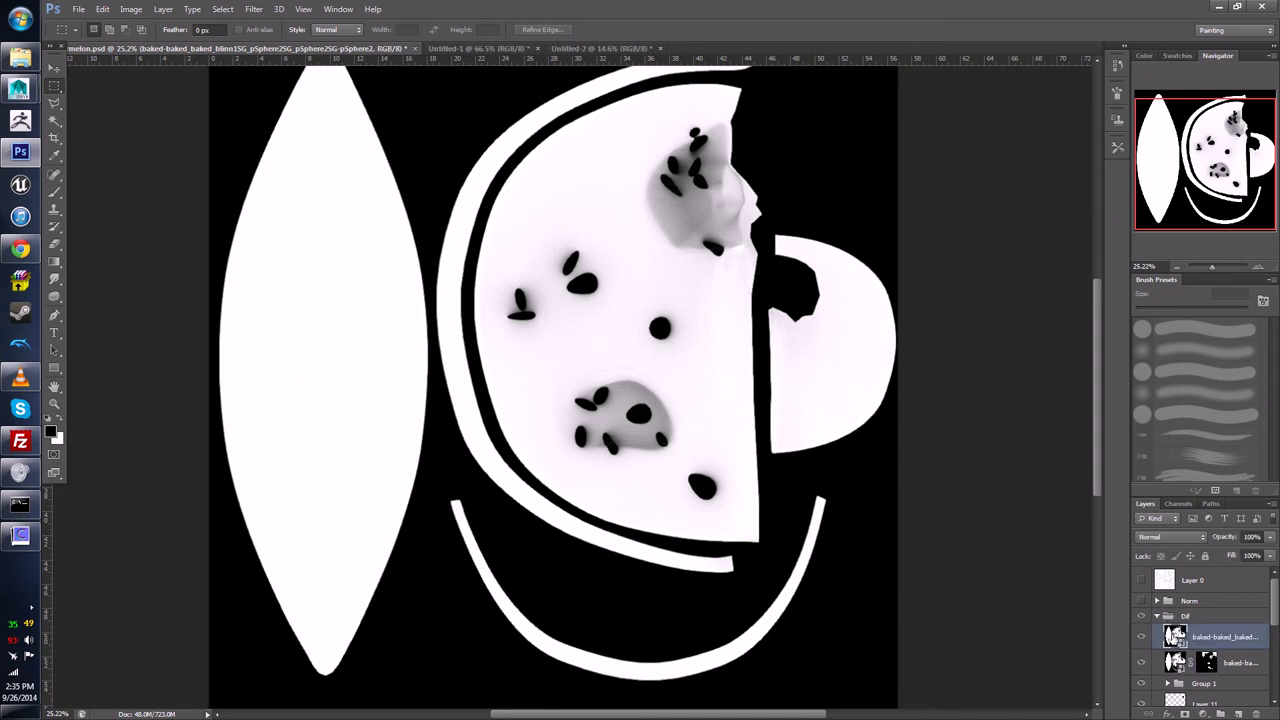
# Step: Try darkening blend modes on the unmasked baked layer and settle on Color Burn
pyautogui.click(1176, 661)
pyautogui.click(1190, 636)
pyautogui.click(1165, 537)
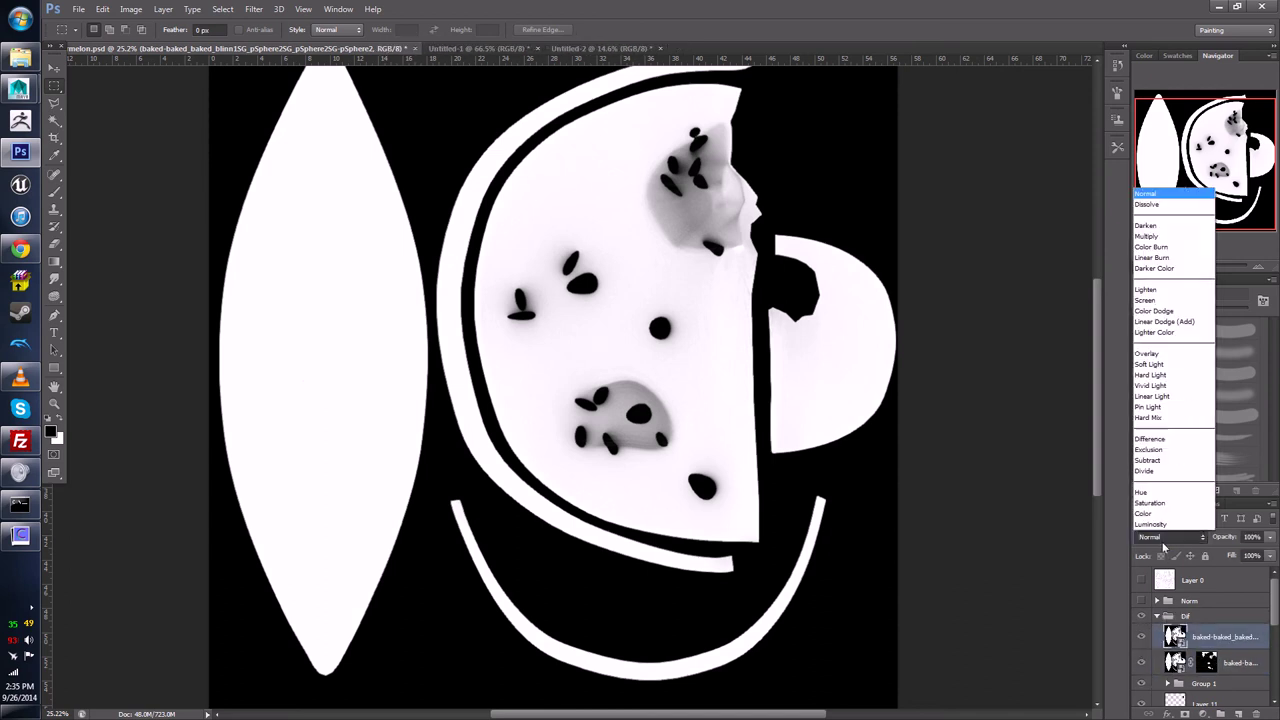
pyautogui.click(1146, 236)
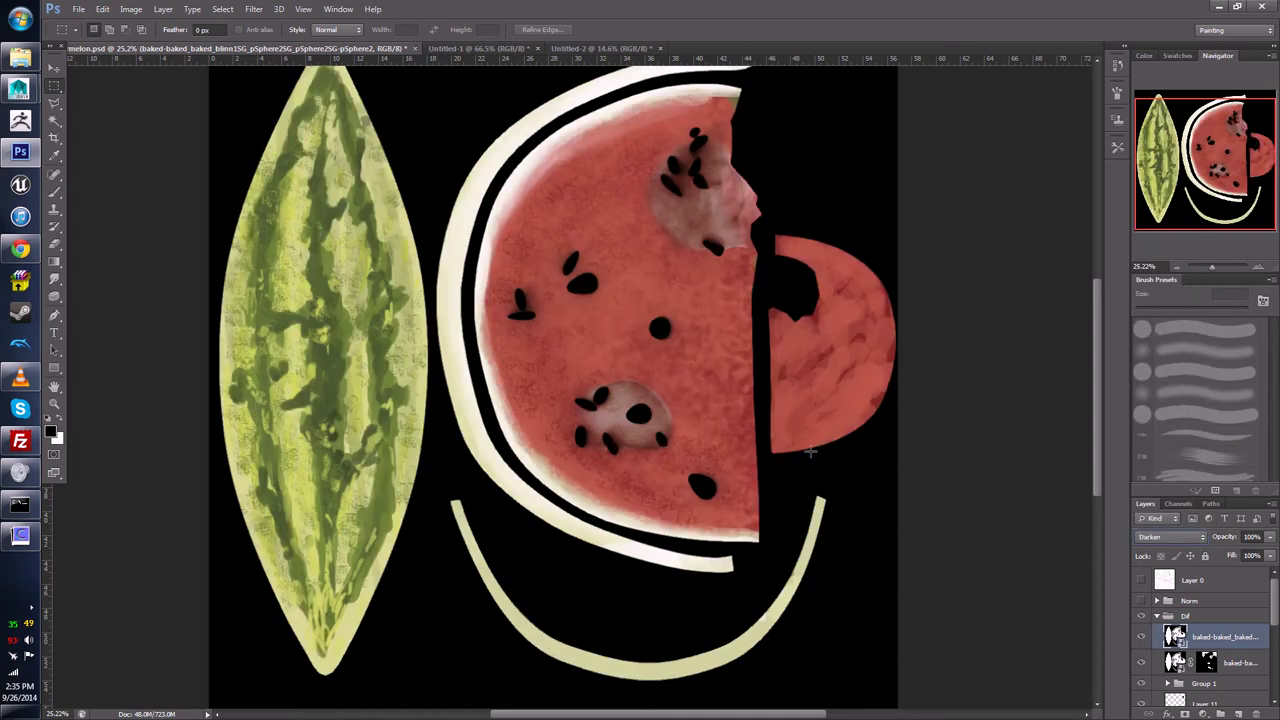
pyautogui.press('Down')
pyautogui.press('Up')
pyautogui.press('Down')
pyautogui.press('Down')
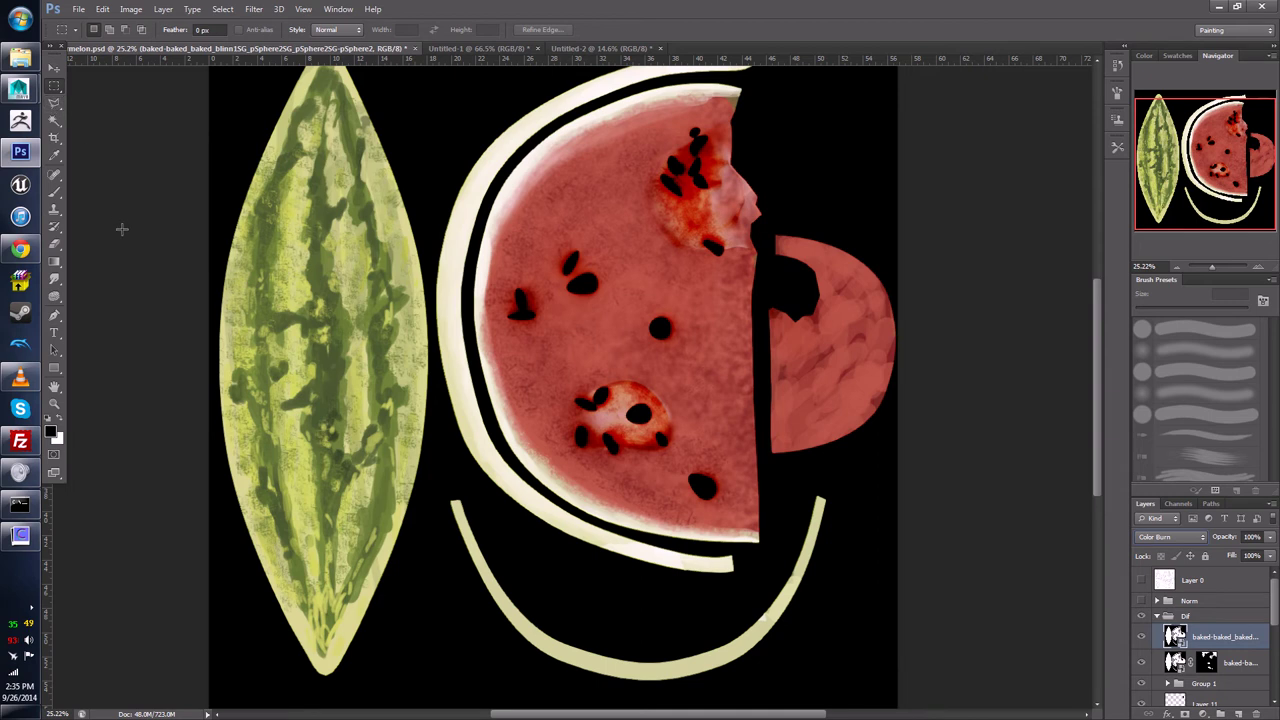
pyautogui.press('Up')
pyautogui.press('Down')
pyautogui.press('Up')
pyautogui.press('Down')
# Step: Lower the Color Burn baked layer's opacity to 47% and compare the texture with and without it
pyautogui.click(1270, 538)
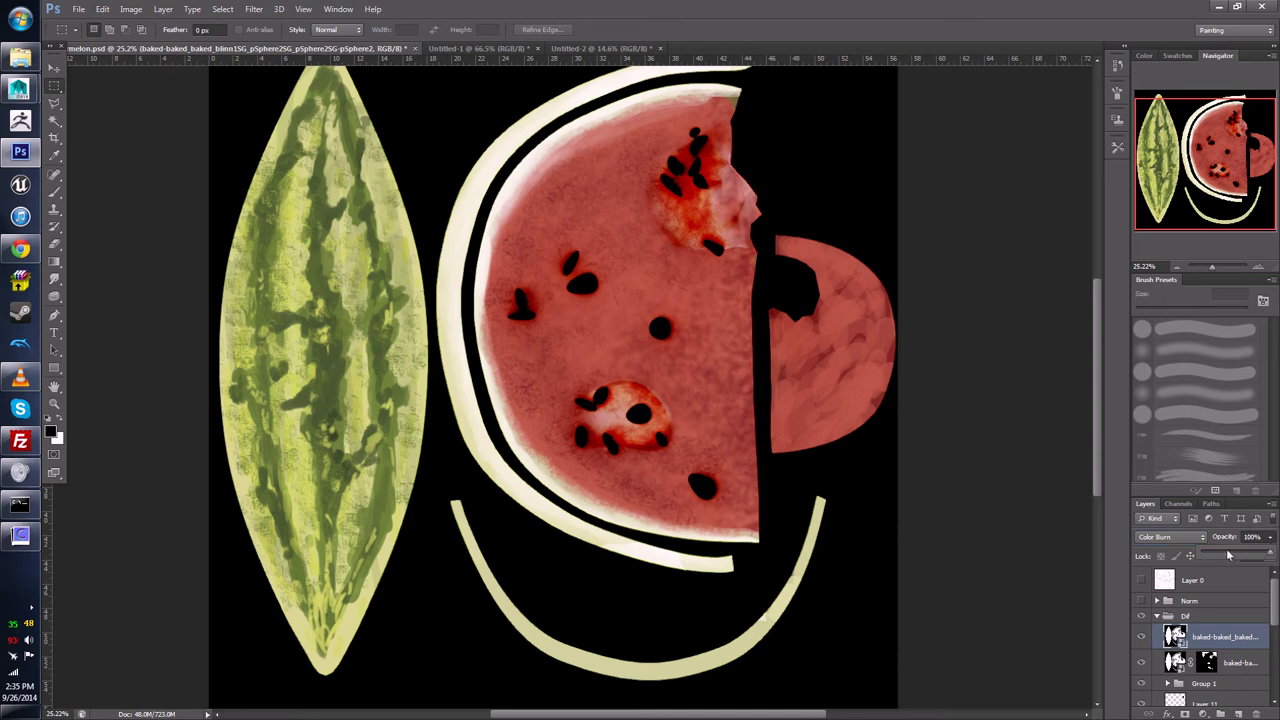
pyautogui.moveTo(1275, 554)
pyautogui.mouseDown()
pyautogui.moveTo(1224, 566)
pyautogui.moveTo(1269, 556)
pyautogui.mouseUp()
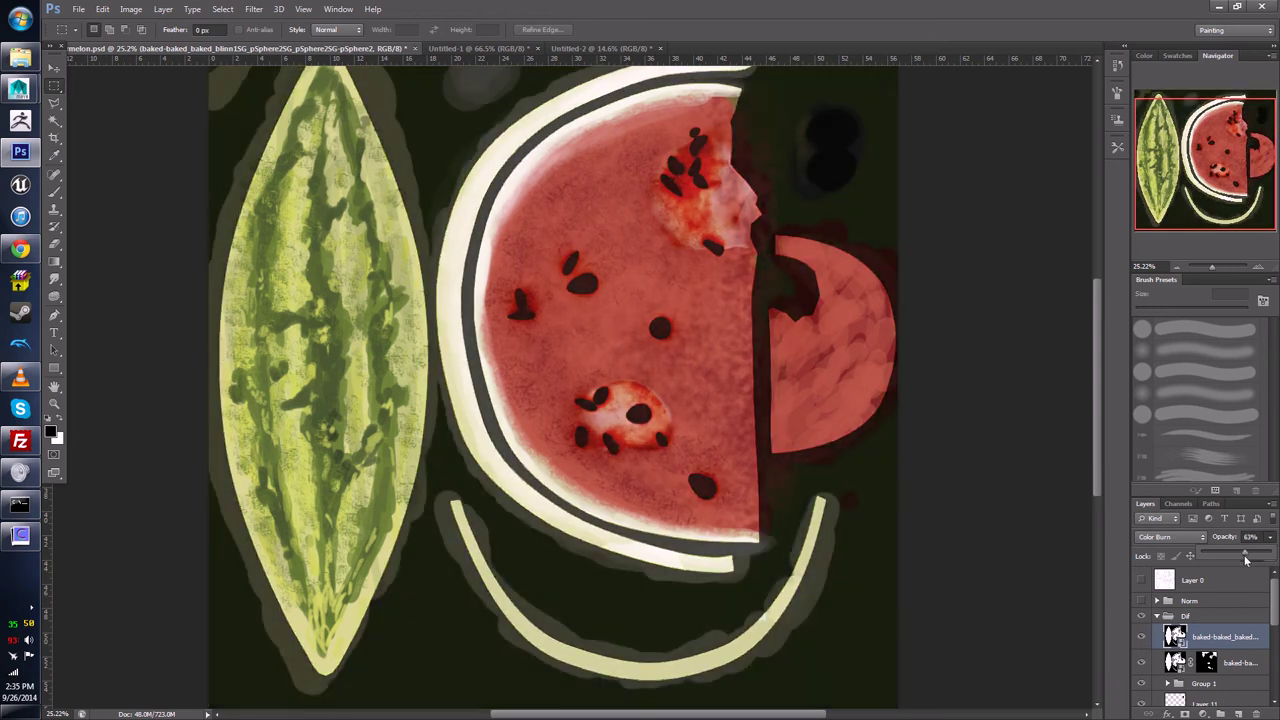
pyautogui.moveTo(1245, 560); pyautogui.dragTo(1235, 565)
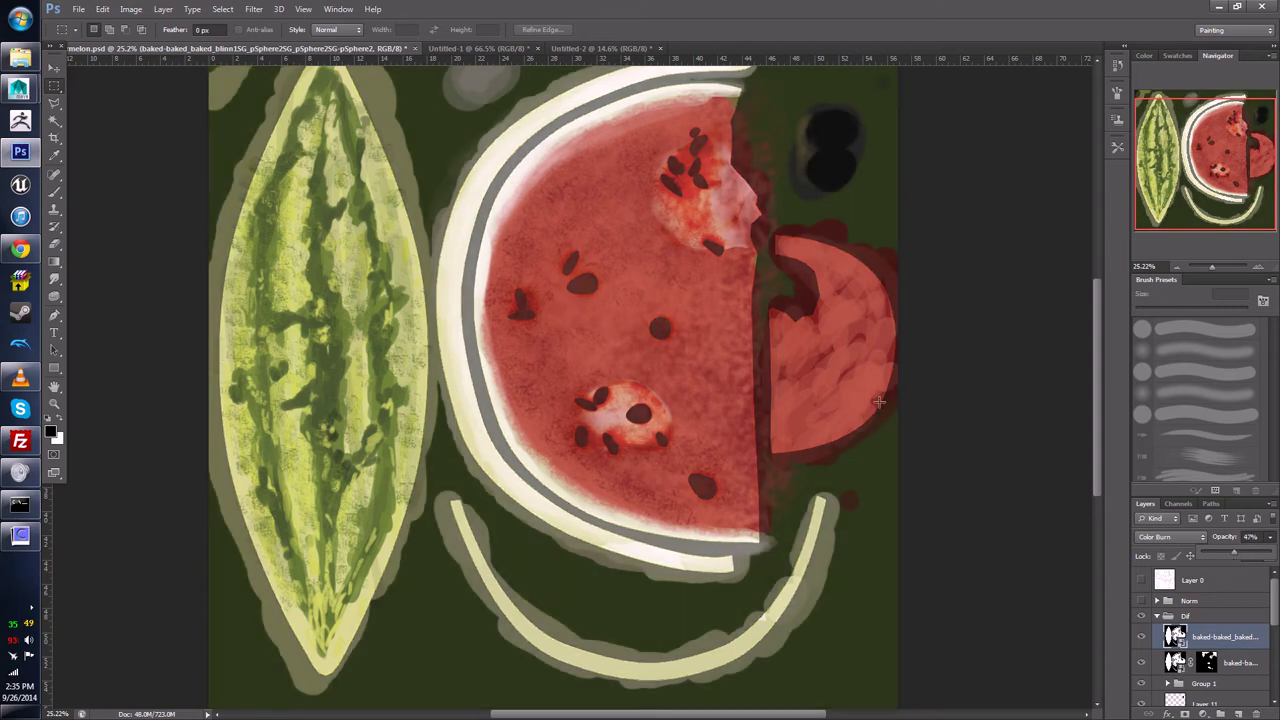
pyautogui.click(951, 422)
pyautogui.keyDown('alt'); pyautogui.scroll(2, 889, 382); pyautogui.keyUp('alt')
pyautogui.keyDown('alt'); pyautogui.scroll(3, 494, 371); pyautogui.keyUp('alt')
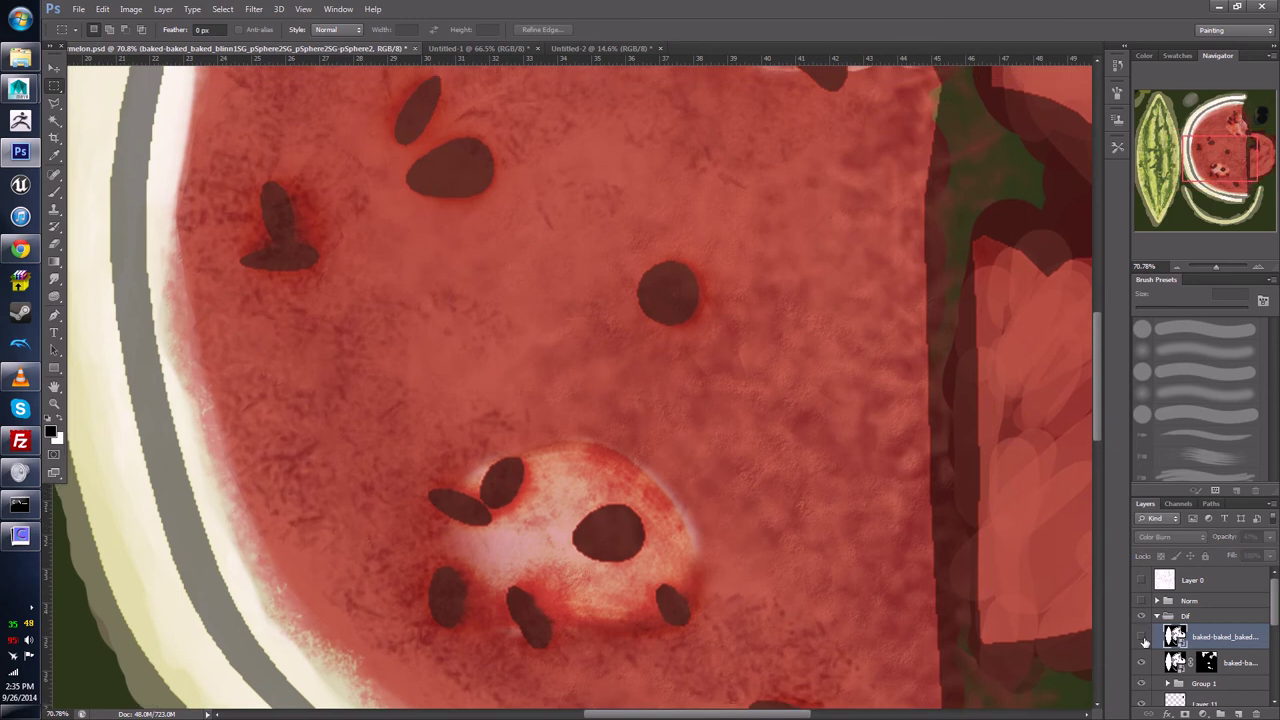
pyautogui.click(1142, 637)
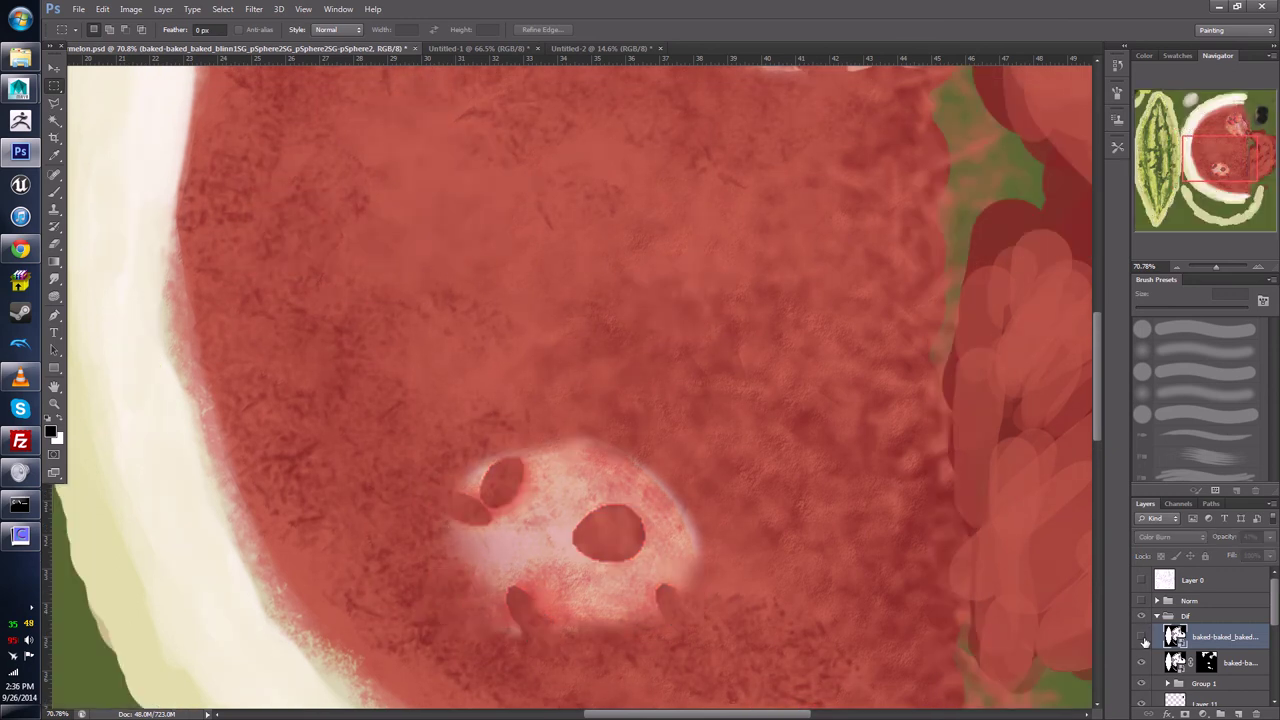
pyautogui.click(1143, 638)
# Step: Lower the masked Color Dodge layer's opacity to 30%
pyautogui.click(1167, 667)
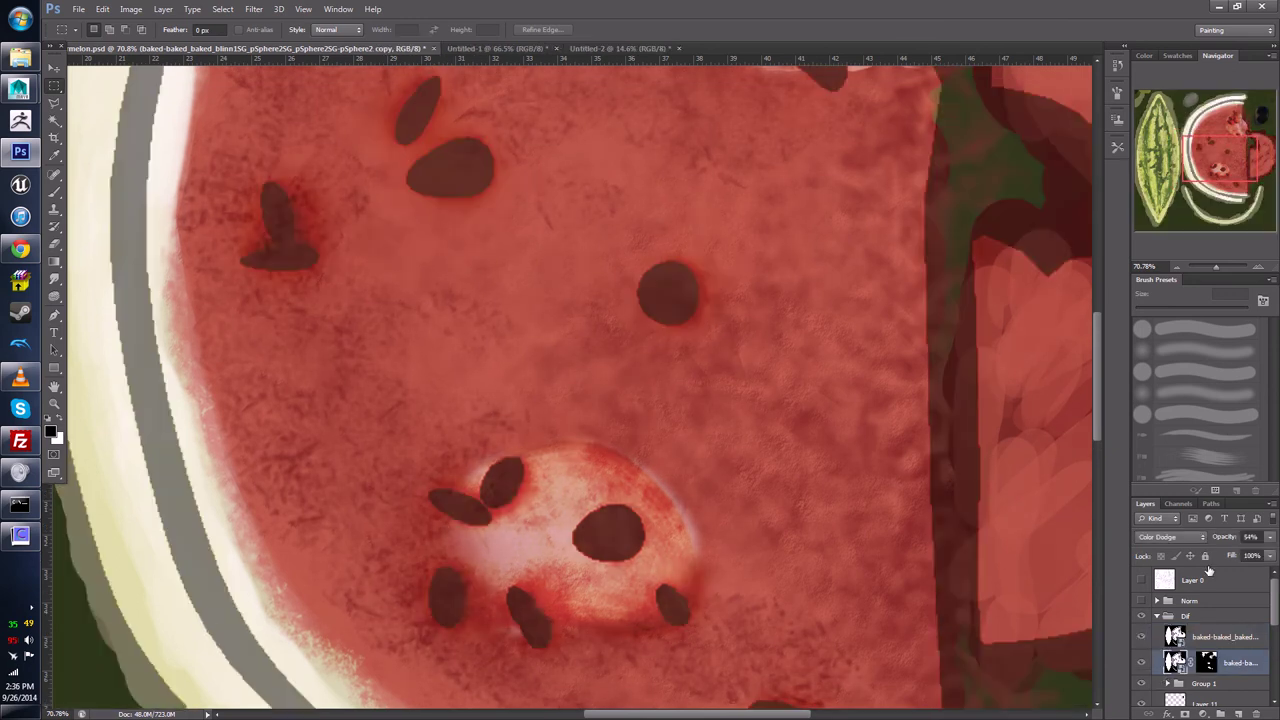
pyautogui.click(1271, 537)
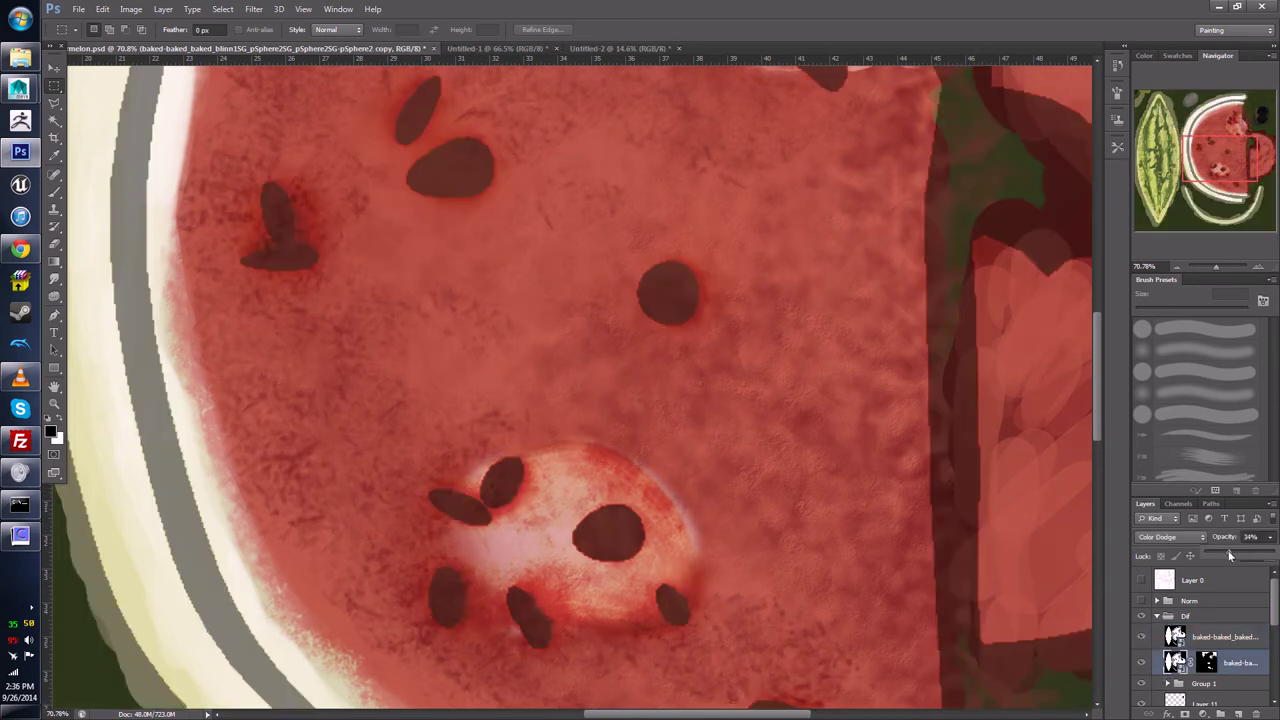
pyautogui.moveTo(1230, 556); pyautogui.dragTo(1227, 557)
pyautogui.keyDown('alt'); pyautogui.scroll(-3, 810, 535); pyautogui.keyUp('alt')
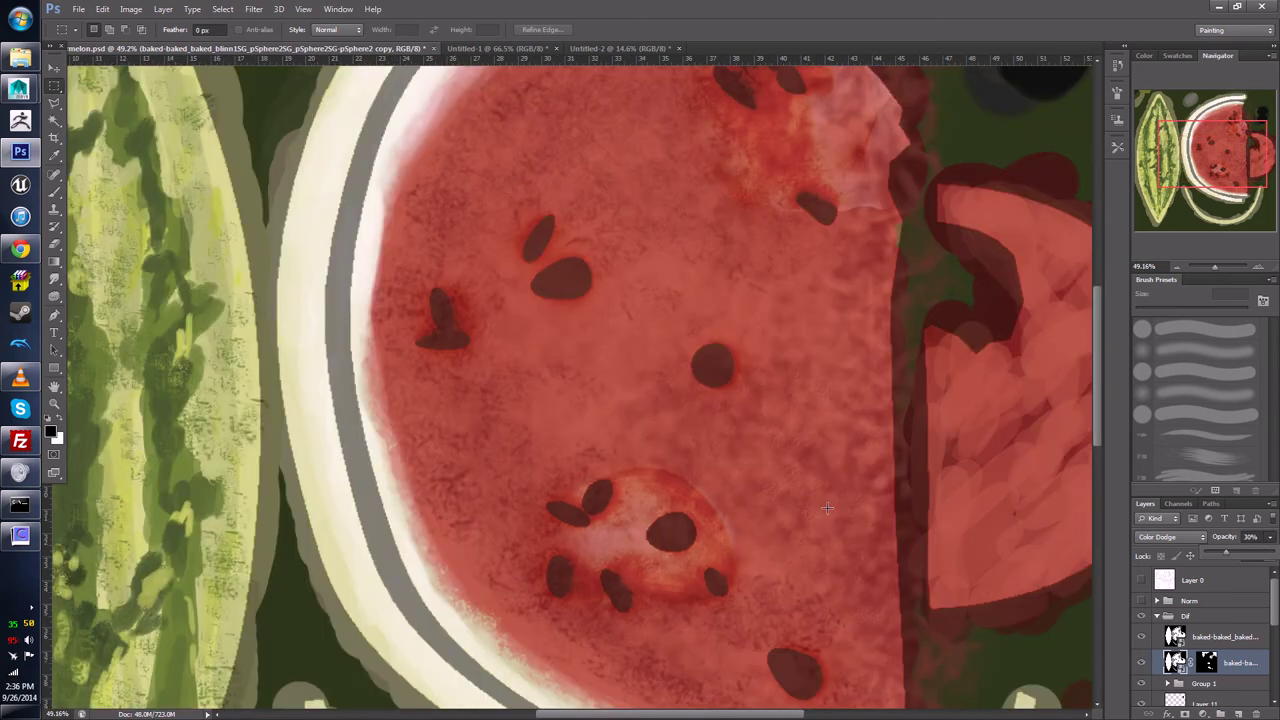
pyautogui.keyDown('alt'); pyautogui.scroll(-2, 828, 494); pyautogui.keyUp('alt')
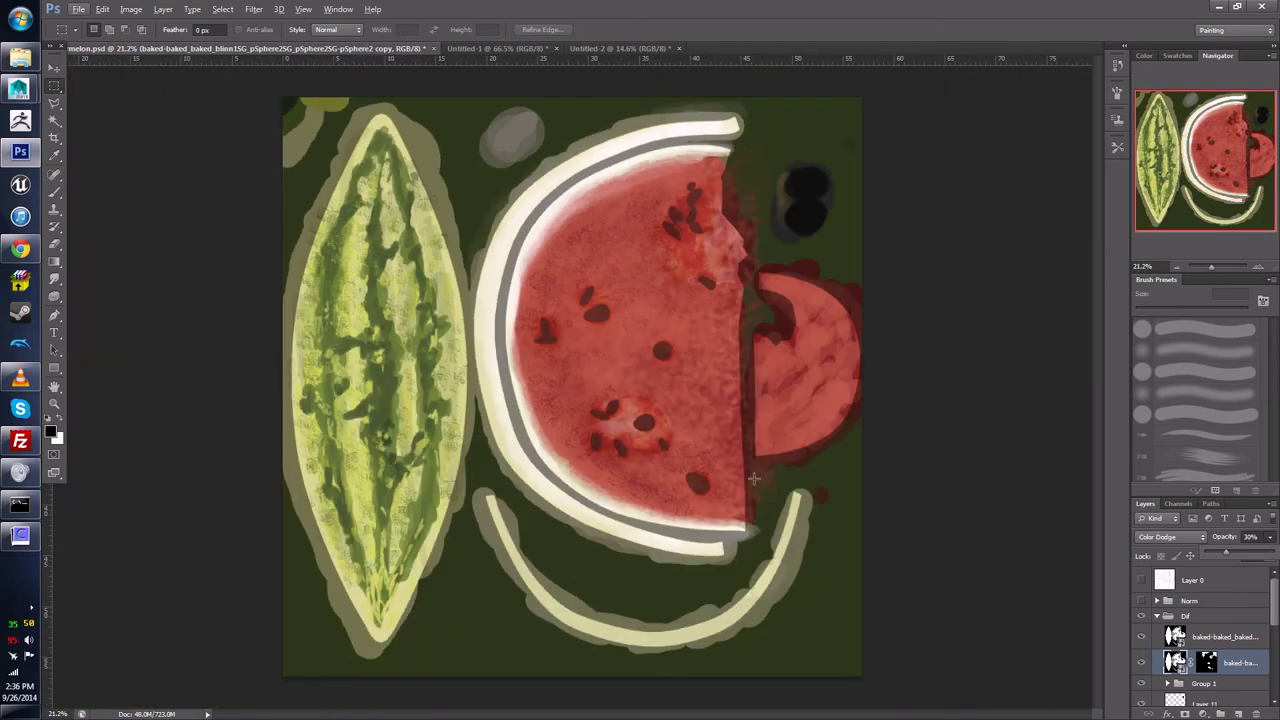
pyautogui.keyDown('alt'); pyautogui.scroll(3, 539, 458); pyautogui.keyUp('alt')
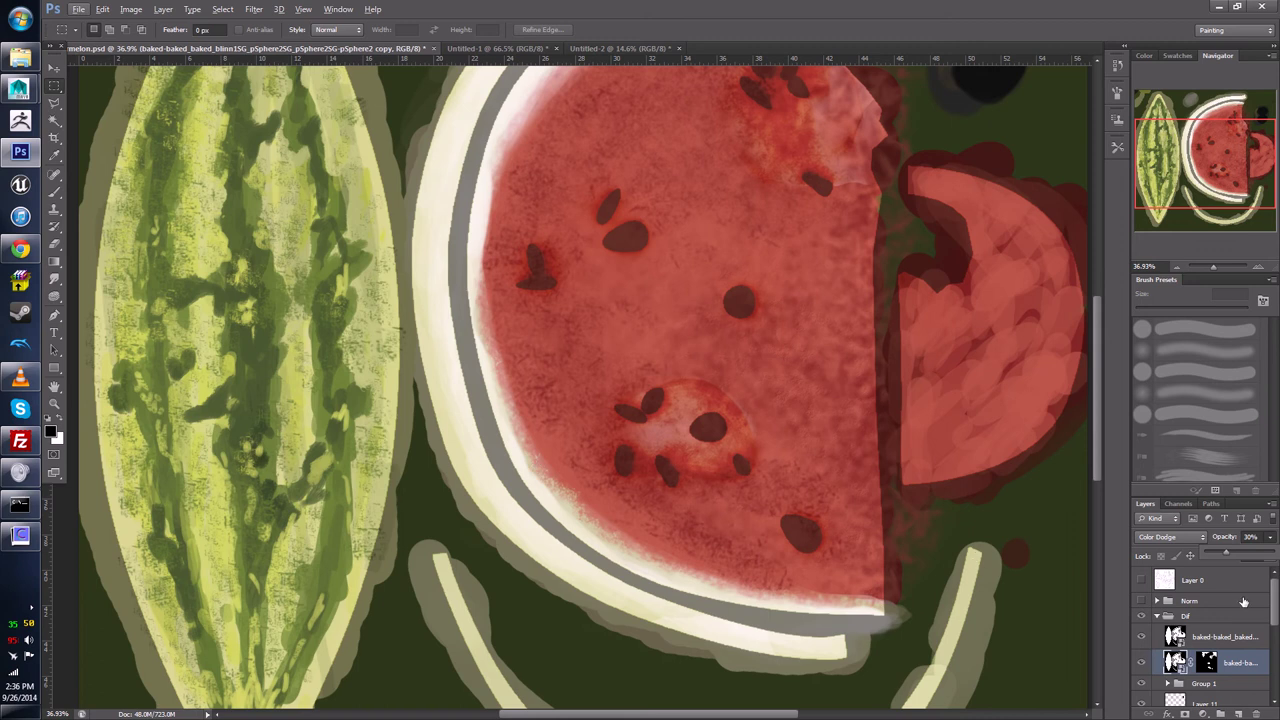
# Step: Compare the diffuse texture with each baked layer hidden and shown, focusing on the Color Burn layer
pyautogui.click(1142, 663)
pyautogui.click(1142, 663)
pyautogui.click(1142, 638)
pyautogui.click(1142, 638)
pyautogui.click(1142, 638)
pyautogui.click(1142, 638)
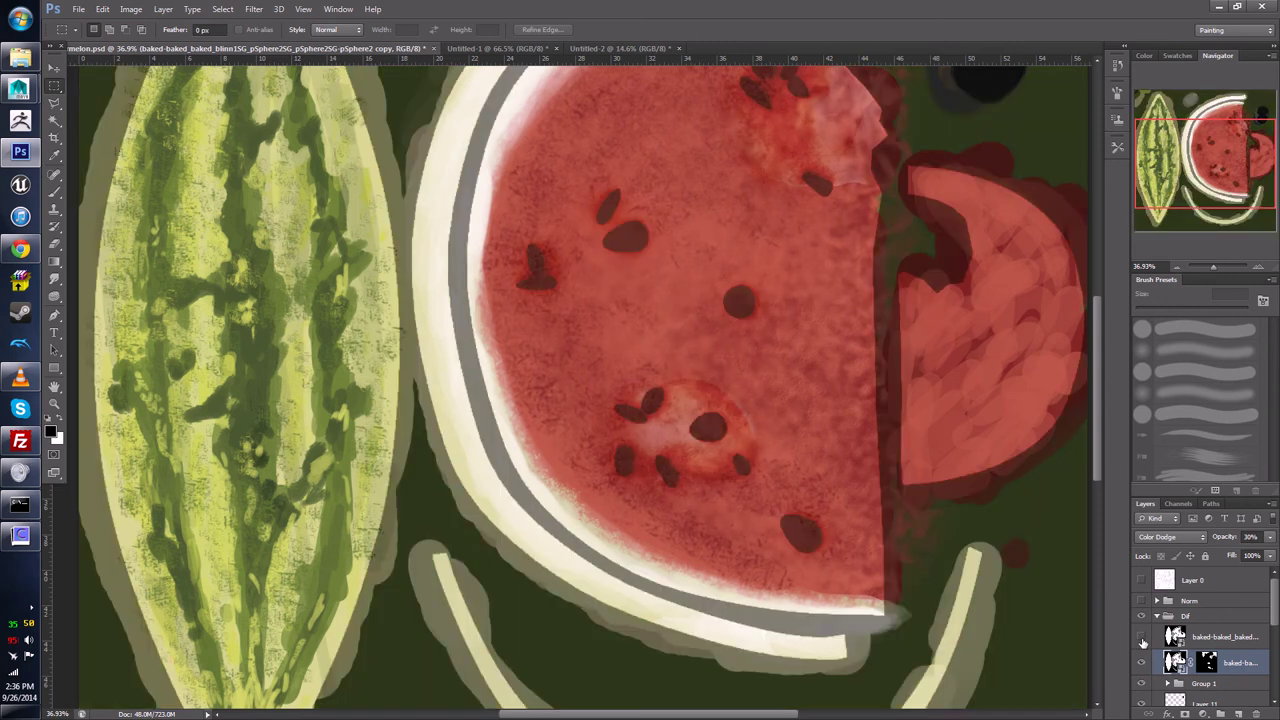
pyautogui.click(1142, 638)
pyautogui.click(1142, 638)
pyautogui.click(1142, 638)
pyautogui.click(1142, 638)
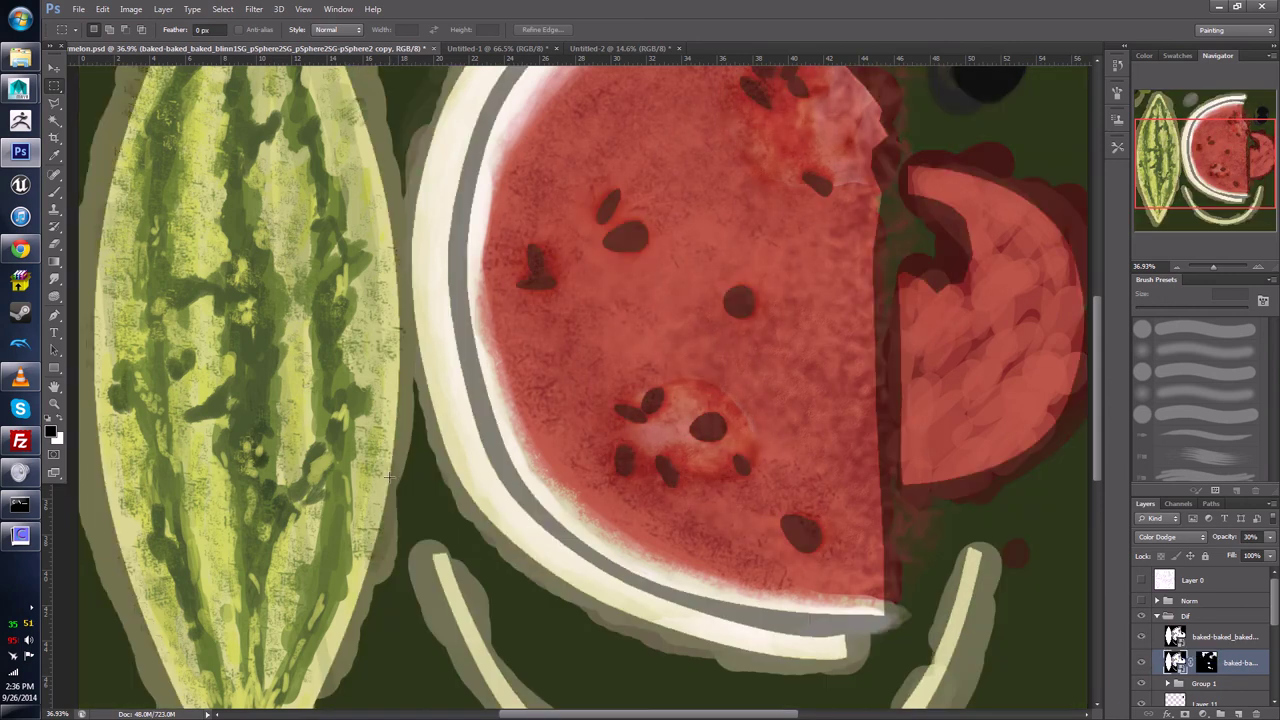
pyautogui.click(1142, 638)
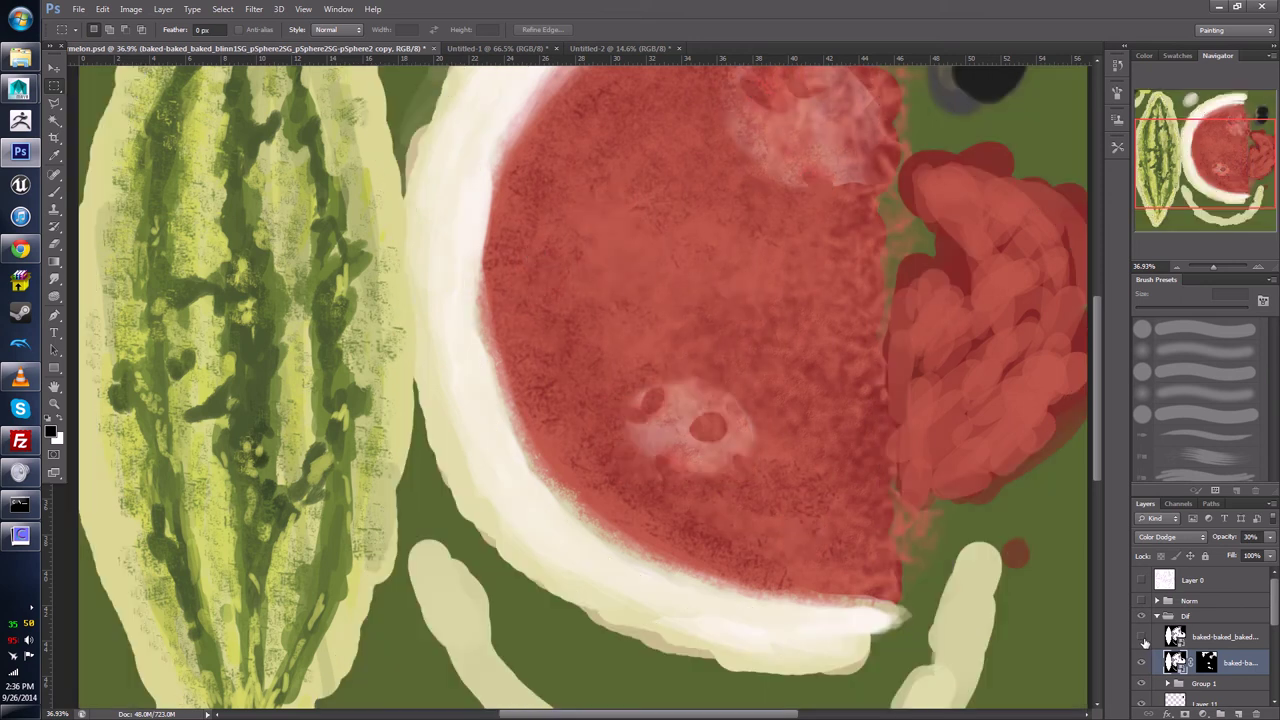
pyautogui.click(1142, 639)
pyautogui.click(1142, 639)
pyautogui.click(1142, 639)
# Step: Select the Color Dodge layer's mask for editing with the Brush tool
pyautogui.keyDown('alt'); pyautogui.scroll(-3, 822, 686); pyautogui.keyUp('alt')
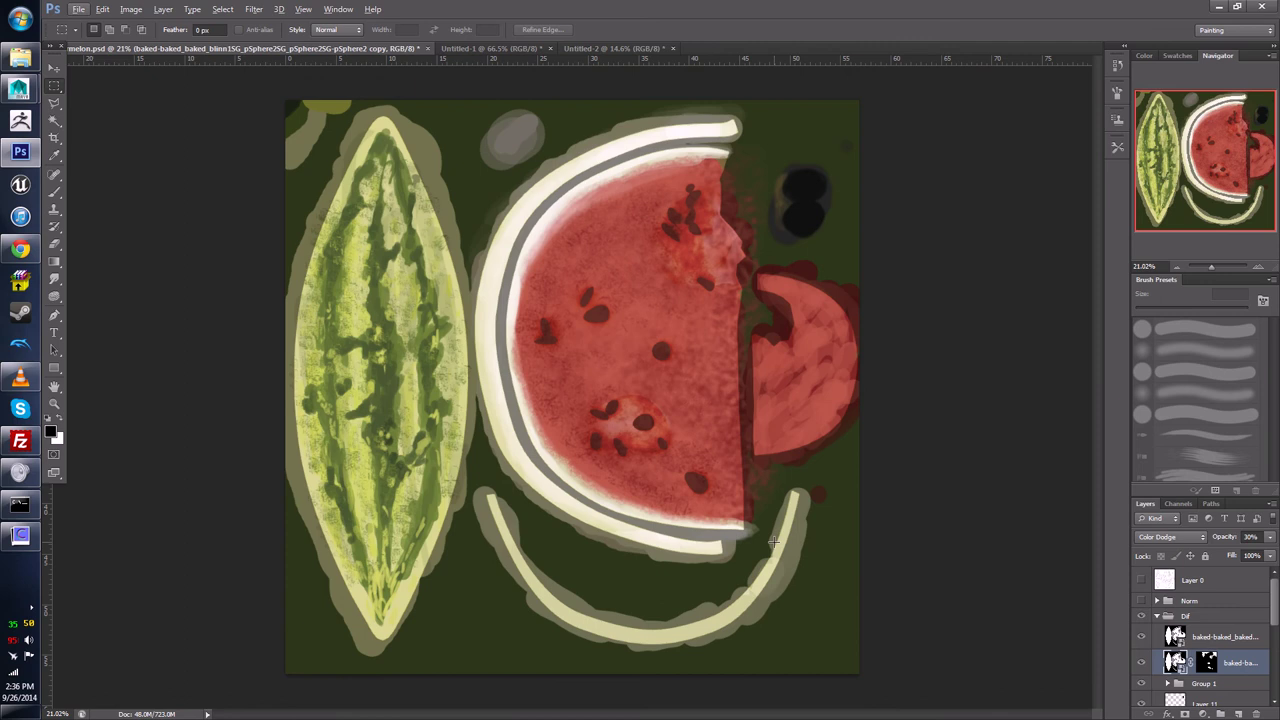
pyautogui.click(1208, 656)
pyautogui.click(55, 193)
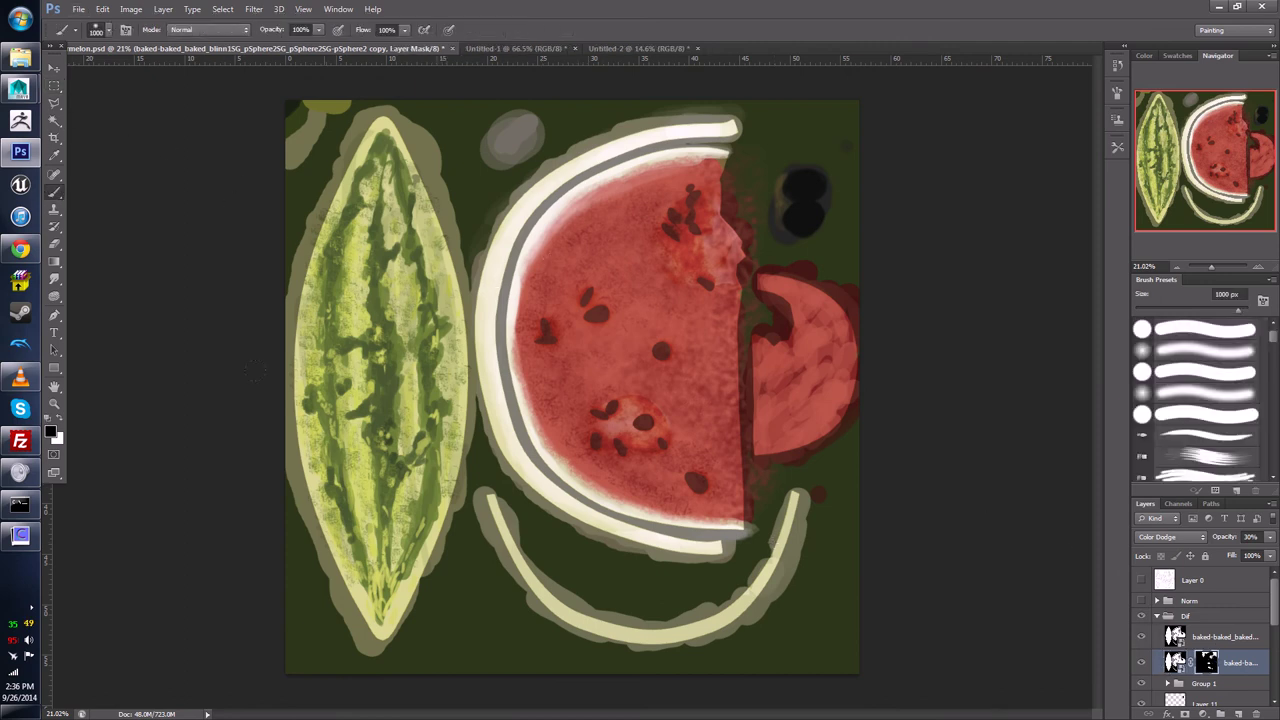
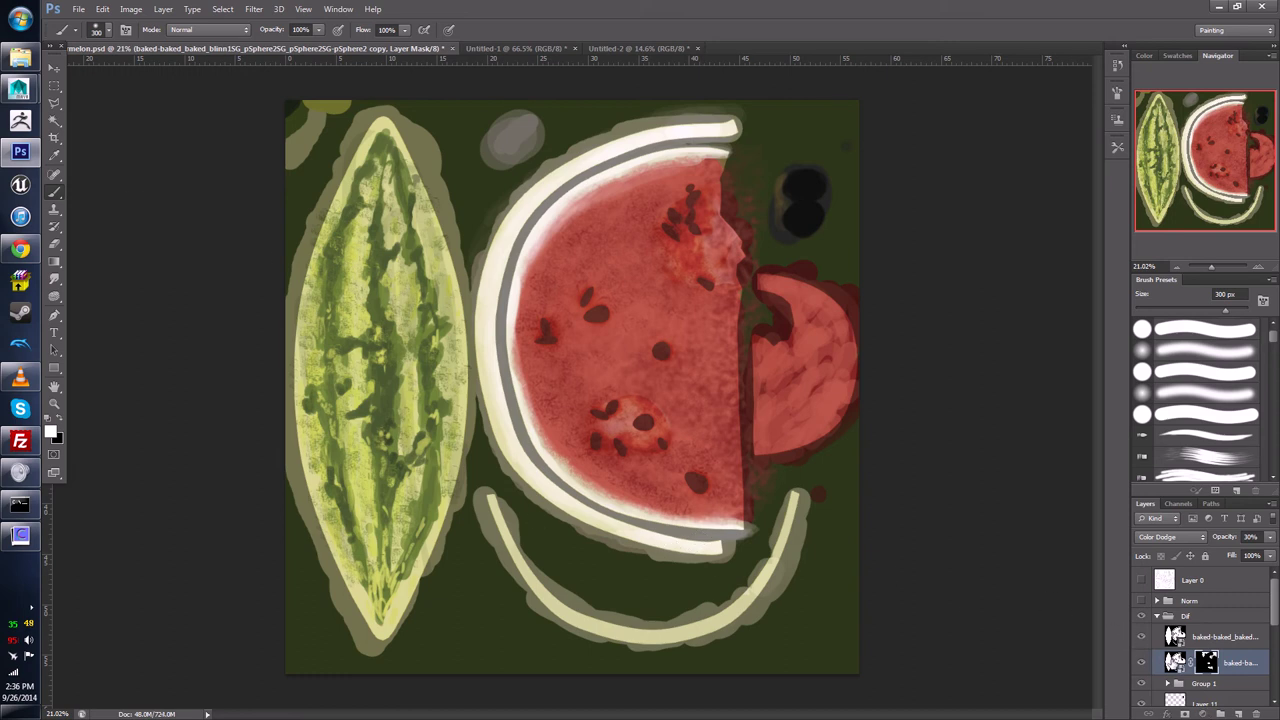
pyautogui.click(1175, 662)
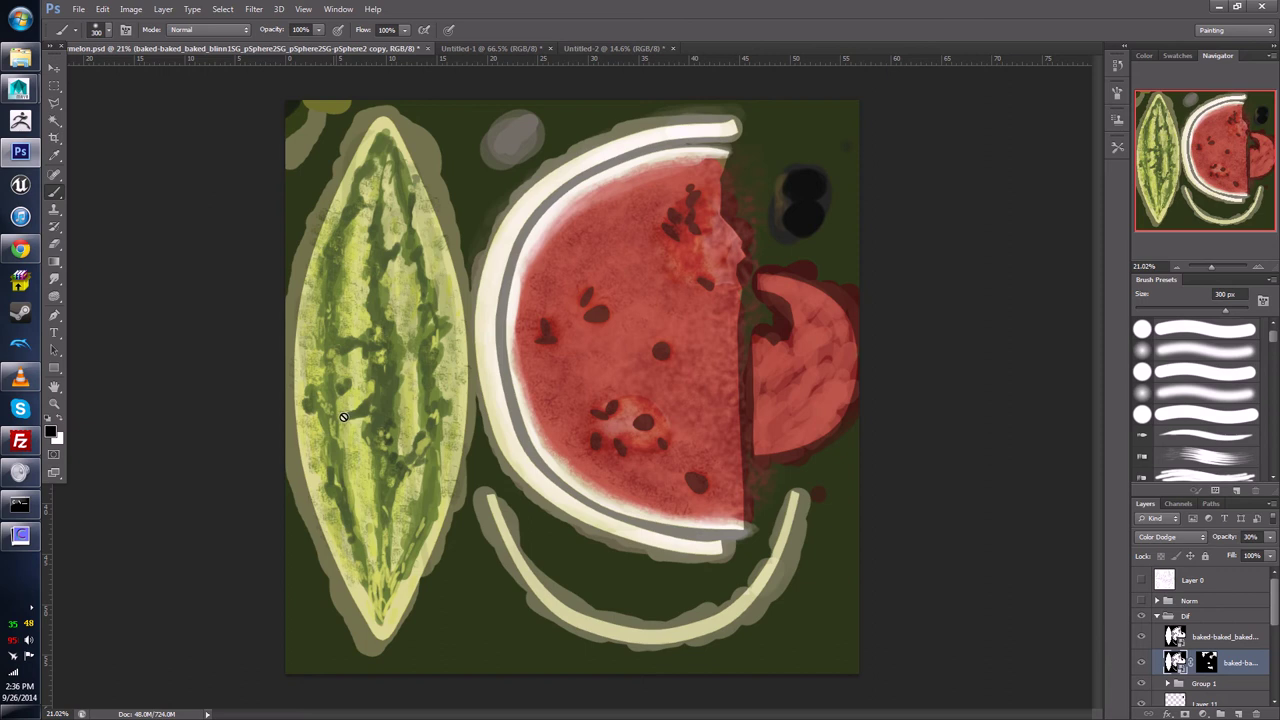
pyautogui.click(692, 529)
pyautogui.click(661, 283)
pyautogui.hotkey('ctrl', '\\')
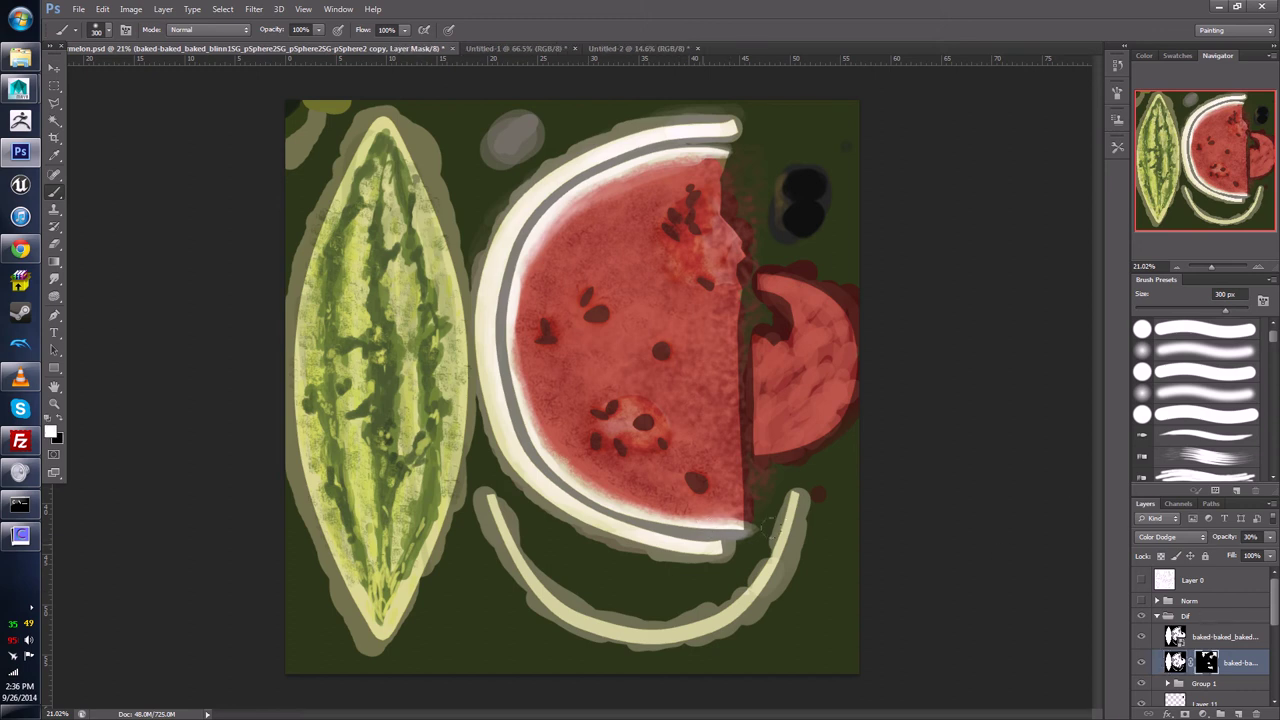
# Step: Add a layer mask to the Color Burn baked layer and paint black along the rind borders and outer skin edges
pyautogui.click(1222, 636)
pyautogui.click(1185, 713)
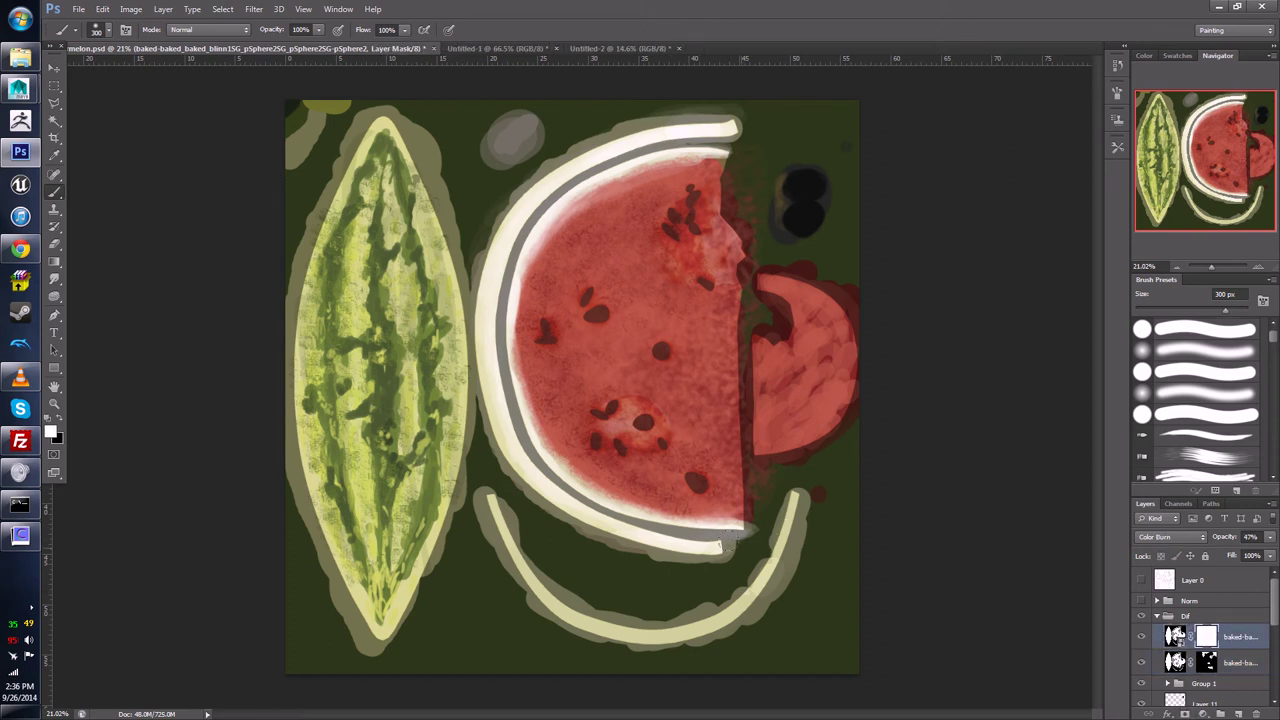
pyautogui.moveTo(716, 527)
pyautogui.mouseDown()
pyautogui.moveTo(664, 533)
pyautogui.moveTo(582, 508)
pyautogui.moveTo(517, 426)
pyautogui.moveTo(510, 470)
pyautogui.moveTo(493, 440)
pyautogui.moveTo(508, 448)
pyautogui.mouseUp()
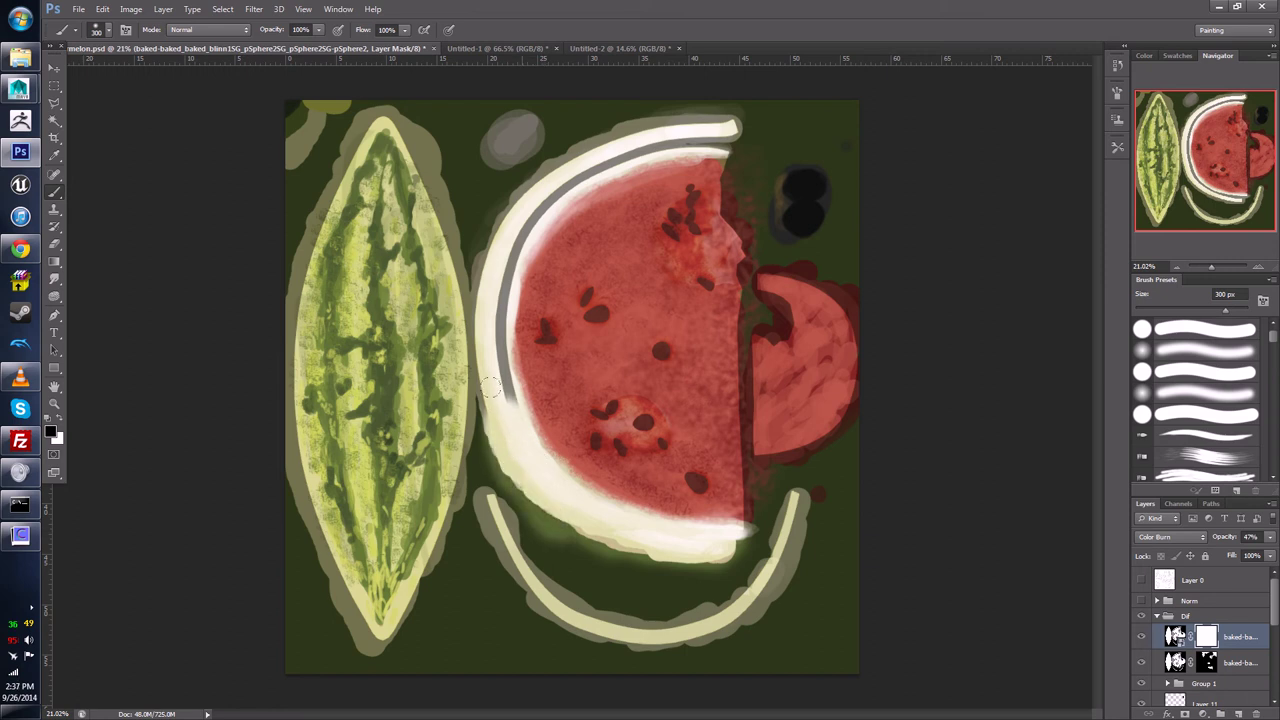
pyautogui.moveTo(490, 384)
pyautogui.mouseDown()
pyautogui.moveTo(494, 262)
pyautogui.moveTo(530, 195)
pyautogui.moveTo(660, 130)
pyautogui.moveTo(745, 130)
pyautogui.moveTo(670, 112)
pyautogui.moveTo(598, 130)
pyautogui.moveTo(532, 185)
pyautogui.mouseUp()
pyautogui.moveTo(476, 232)
pyautogui.mouseDown()
pyautogui.moveTo(462, 300)
pyautogui.moveTo(452, 230)
pyautogui.moveTo(405, 118)
pyautogui.moveTo(358, 115)
pyautogui.moveTo(306, 218)
pyautogui.moveTo(271, 399)
pyautogui.moveTo(363, 632)
pyautogui.moveTo(415, 595)
pyautogui.moveTo(452, 510)
pyautogui.moveTo(468, 425)
pyautogui.moveTo(455, 310)
pyautogui.mouseUp()
pyautogui.moveTo(482, 492)
pyautogui.mouseDown()
pyautogui.moveTo(532, 582)
pyautogui.moveTo(645, 632)
pyautogui.moveTo(740, 600)
pyautogui.moveTo(795, 502)
pyautogui.moveTo(775, 600)
pyautogui.mouseUp()
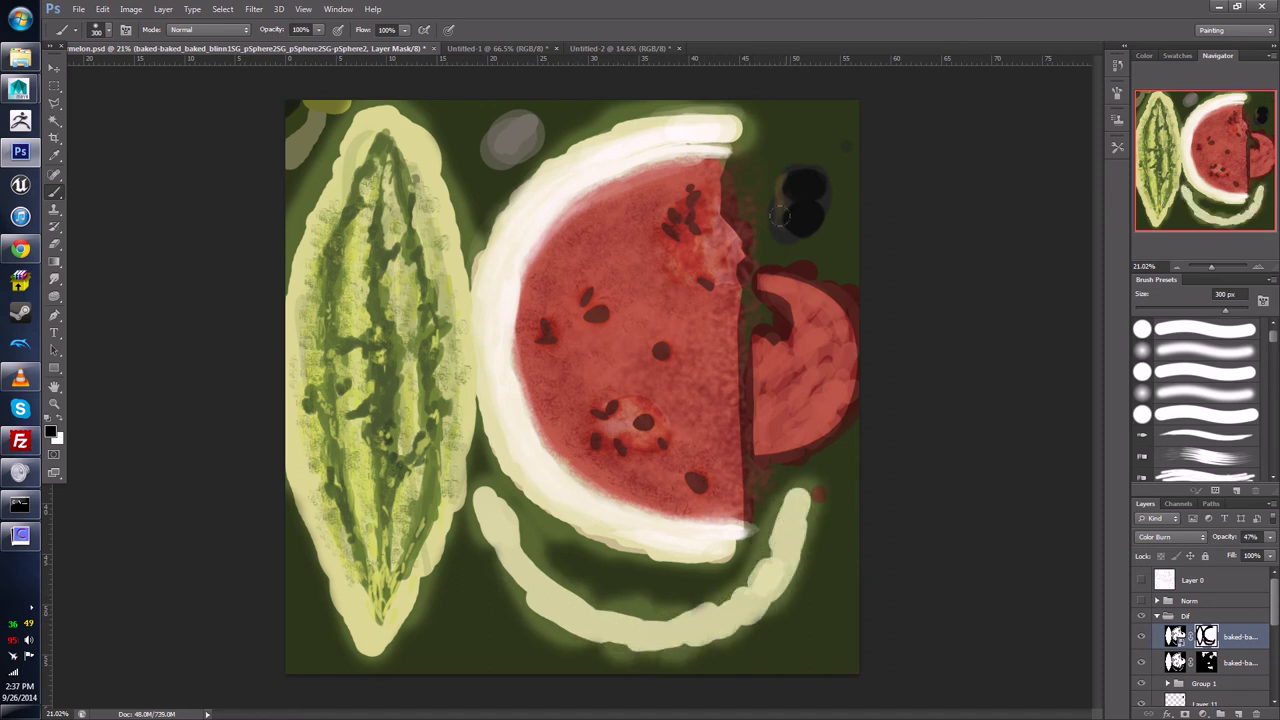
# Step: Save a Targa copy of the diffuse texture over the existing Watermelon_Dif file, accepting the replacement and Targa options
pyautogui.keyDown('alt'); pyautogui.scroll(-3, 452, 213); pyautogui.keyUp('alt')
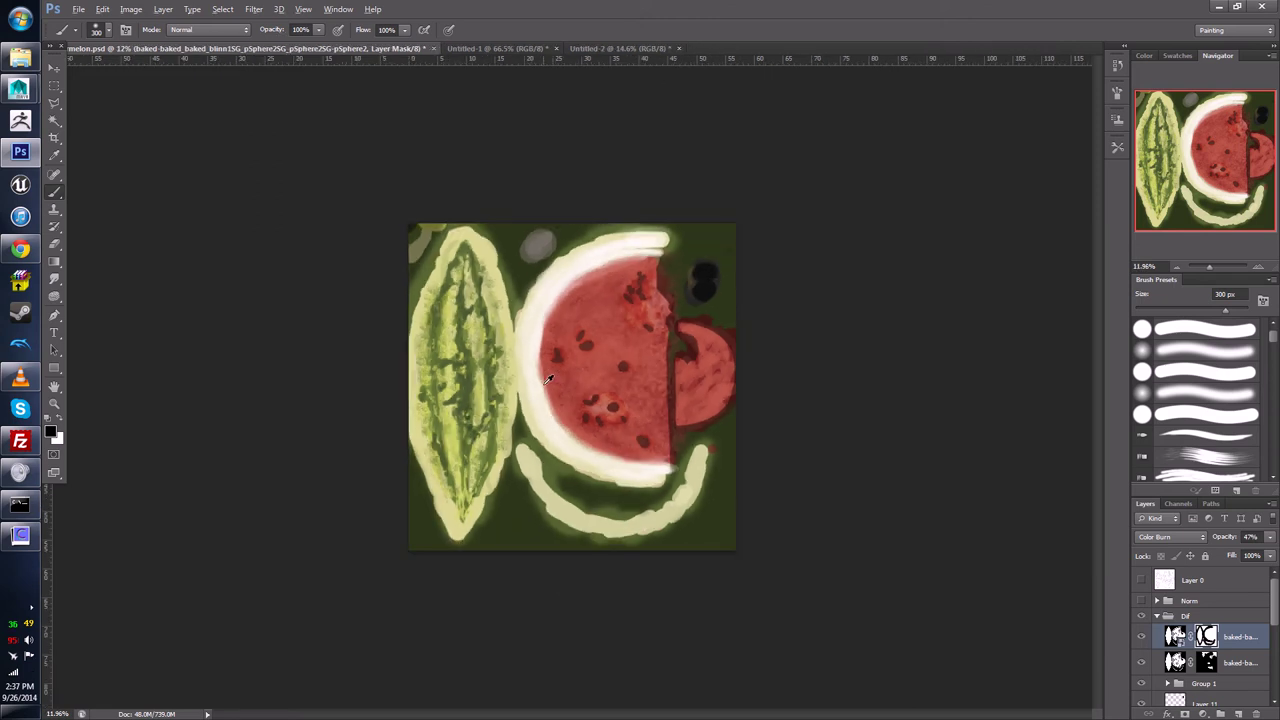
pyautogui.click(78, 9)
pyautogui.click(96, 169)
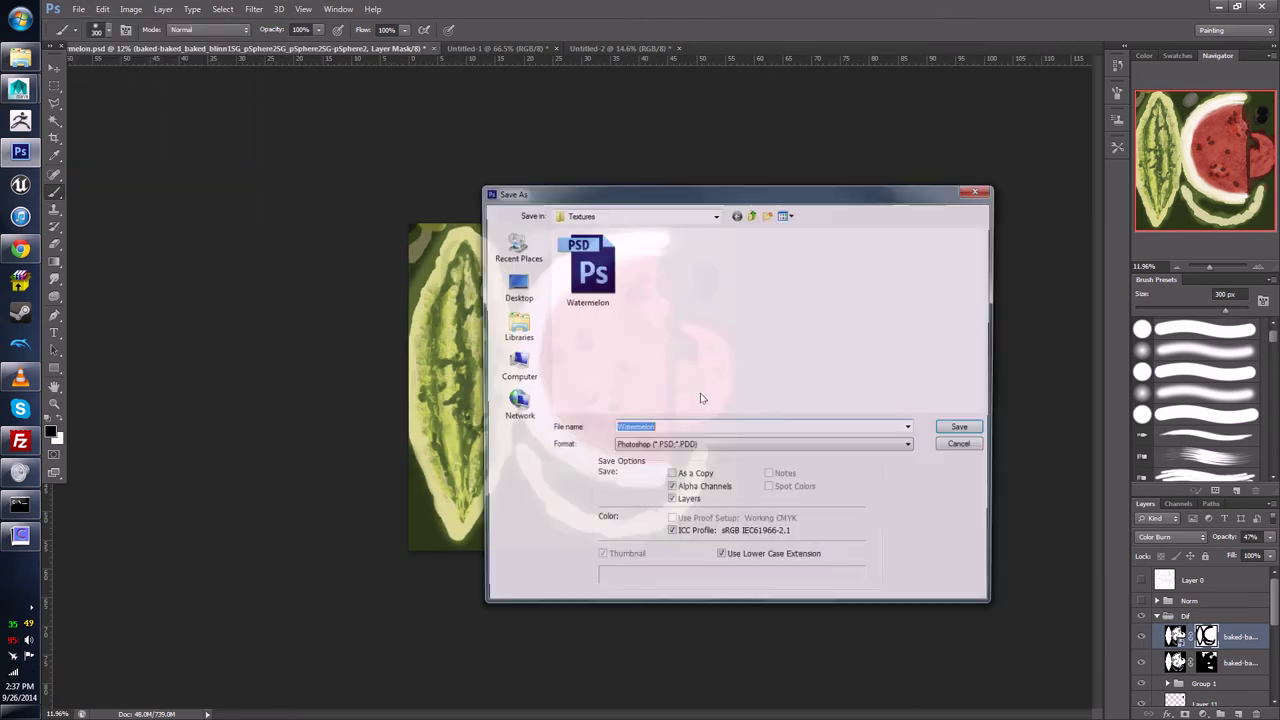
pyautogui.click(668, 446)
pyautogui.click(665, 631)
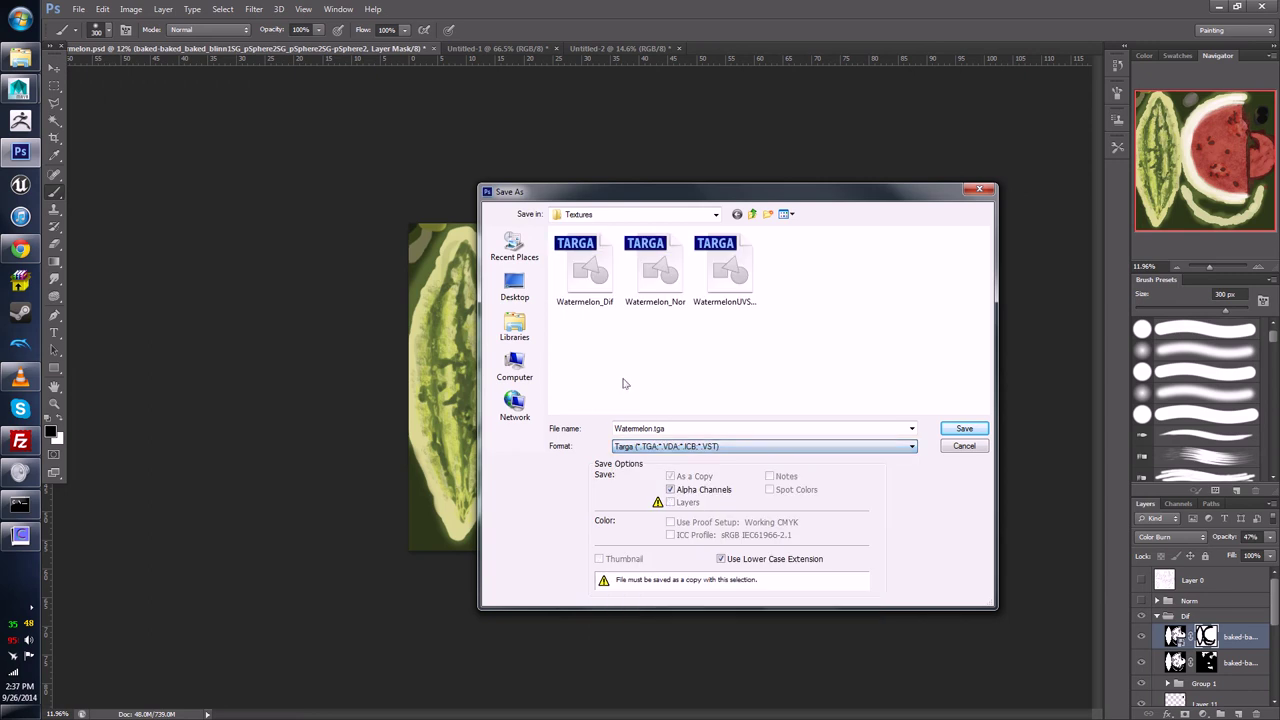
pyautogui.click(585, 268)
pyautogui.click(964, 428)
pyautogui.click(625, 272)
pyautogui.click(693, 240)
# Step: Switch to Maya and reload the Watermelon_Nor.tga bump texture on the watermelon slice's blinn1 material
pyautogui.click(1220, 8)
pyautogui.click(513, 334)
pyautogui.scroll(-3, 530, 328)
pyautogui.keyDown('alt'); pyautogui.moveTo(530, 296); pyautogui.dragTo(530, 328, button='middle'); pyautogui.keyUp('alt')
pyautogui.moveTo(530, 328); pyautogui.dragTo(522, 575, button='right')
pyautogui.click(1231, 352)
pyautogui.click(1106, 355)
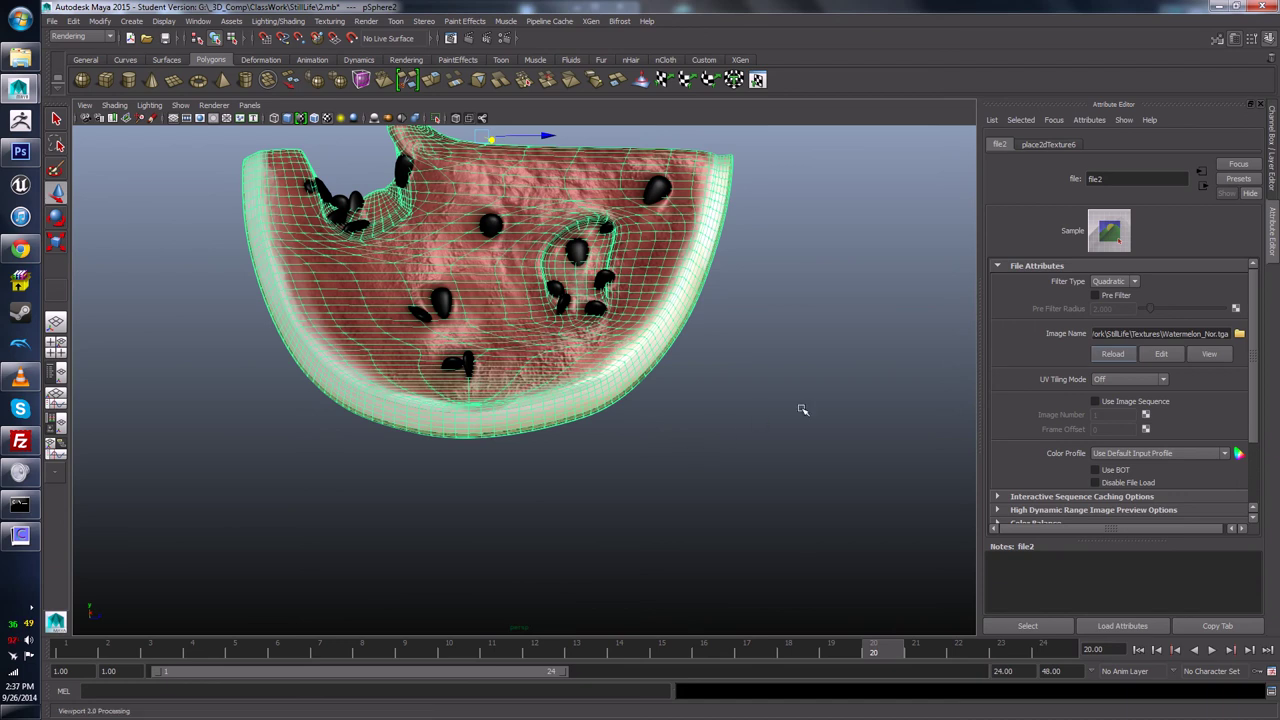
# Step: Reload the Watermelon_Dif.tga file connected to the blinn1 material's Color, and deselect the slice
pyautogui.moveTo(630, 258); pyautogui.dragTo(620, 480, button='right')
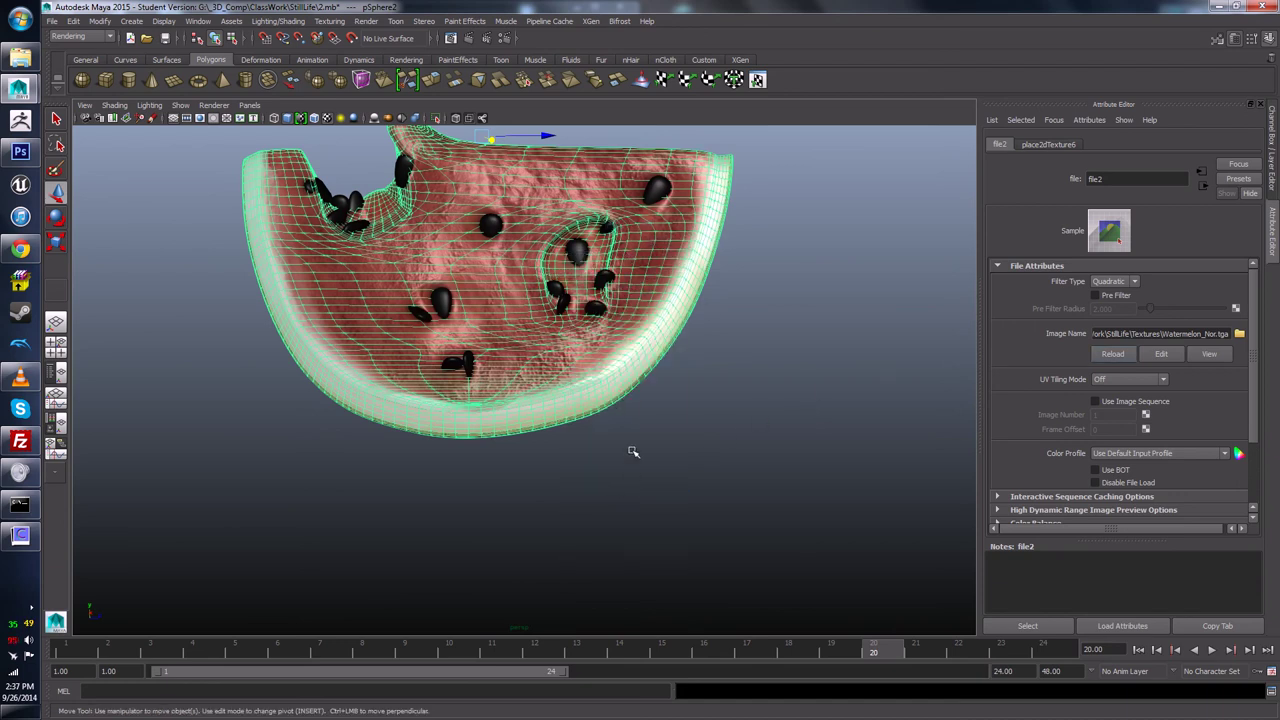
pyautogui.click(1202, 185)
pyautogui.click(1202, 185)
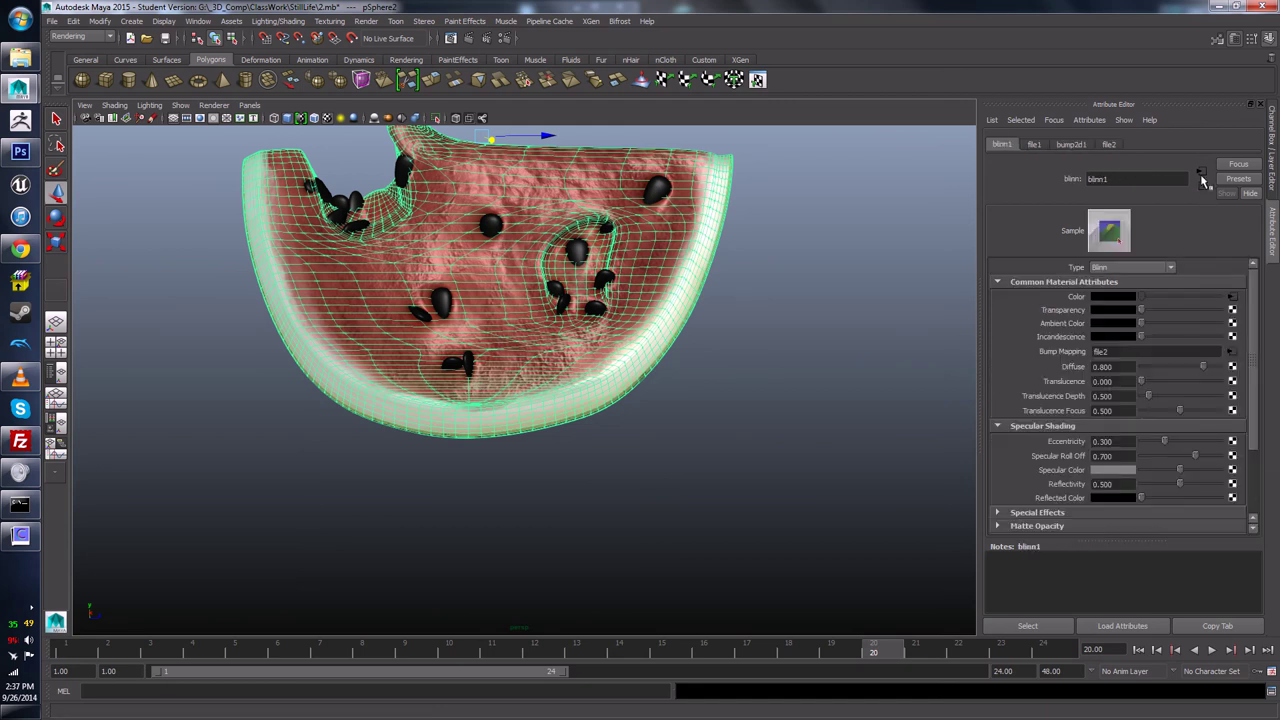
pyautogui.click(1232, 299)
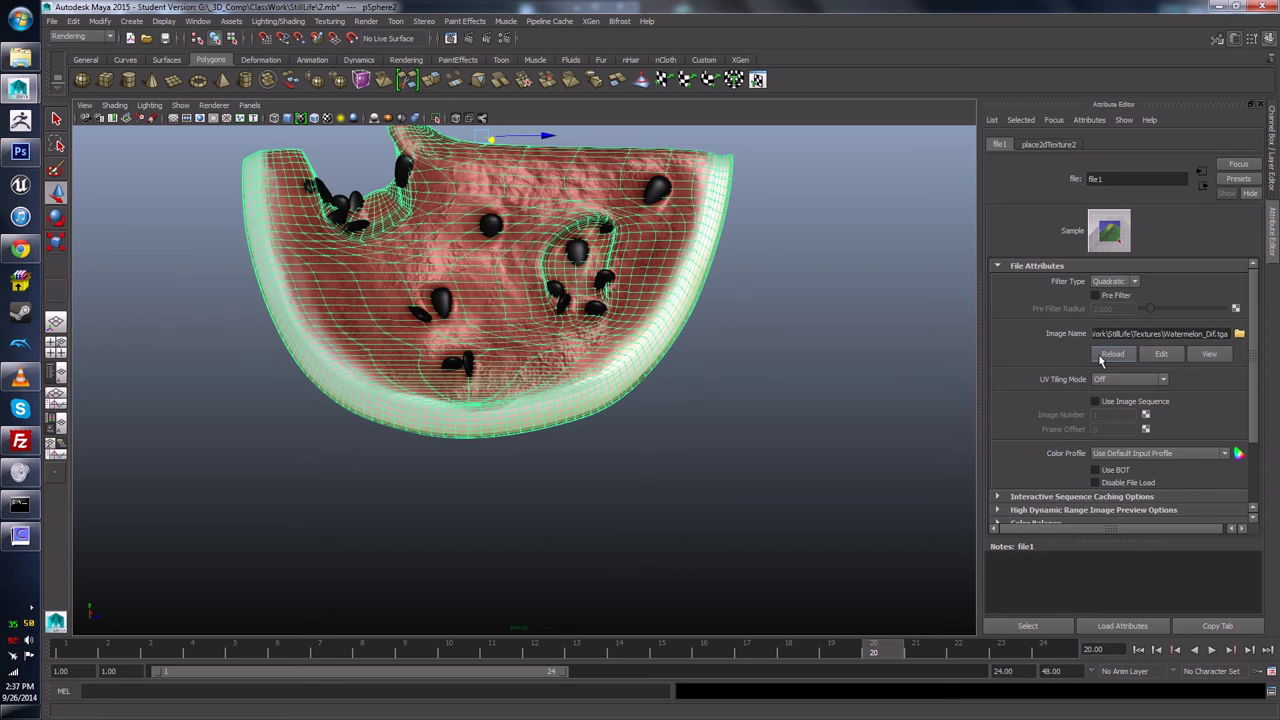
pyautogui.click(697, 400)
# Step: Examine the textured watermelon slice from several angles and distances, including the flesh bumps around the seeds and the rind
pyautogui.scroll(-3, 680, 397)
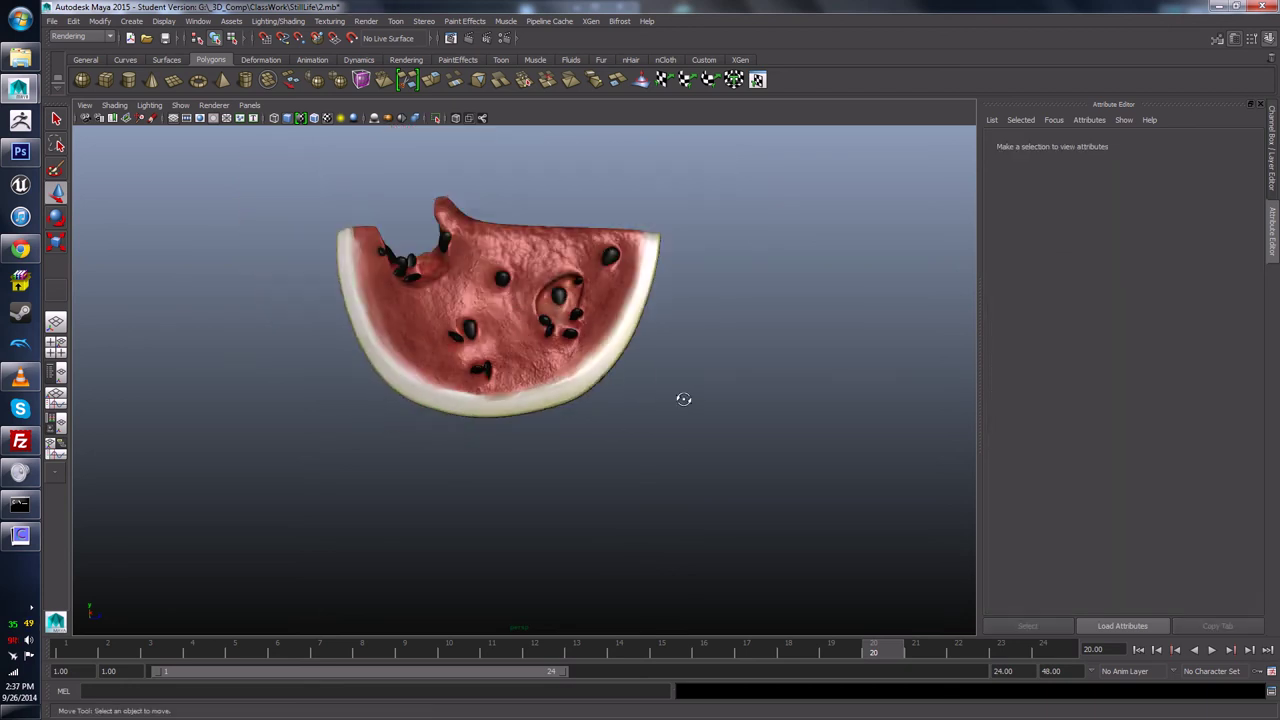
pyautogui.scroll(8, 549, 363)
pyautogui.scroll(-5, 541, 367)
pyautogui.keyDown('alt'); pyautogui.moveTo(543, 366); pyautogui.dragTo(250, 253); pyautogui.keyUp('alt')
pyautogui.scroll(4, 572, 367)
pyautogui.keyDown('alt'); pyautogui.moveTo(529, 333); pyautogui.dragTo(505, 376); pyautogui.keyUp('alt')
pyautogui.scroll(-3, 391, 349)
pyautogui.scroll(-3, 494, 351)
pyautogui.keyDown('alt'); pyautogui.moveTo(337, 337); pyautogui.dragTo(475, 376); pyautogui.keyUp('alt')
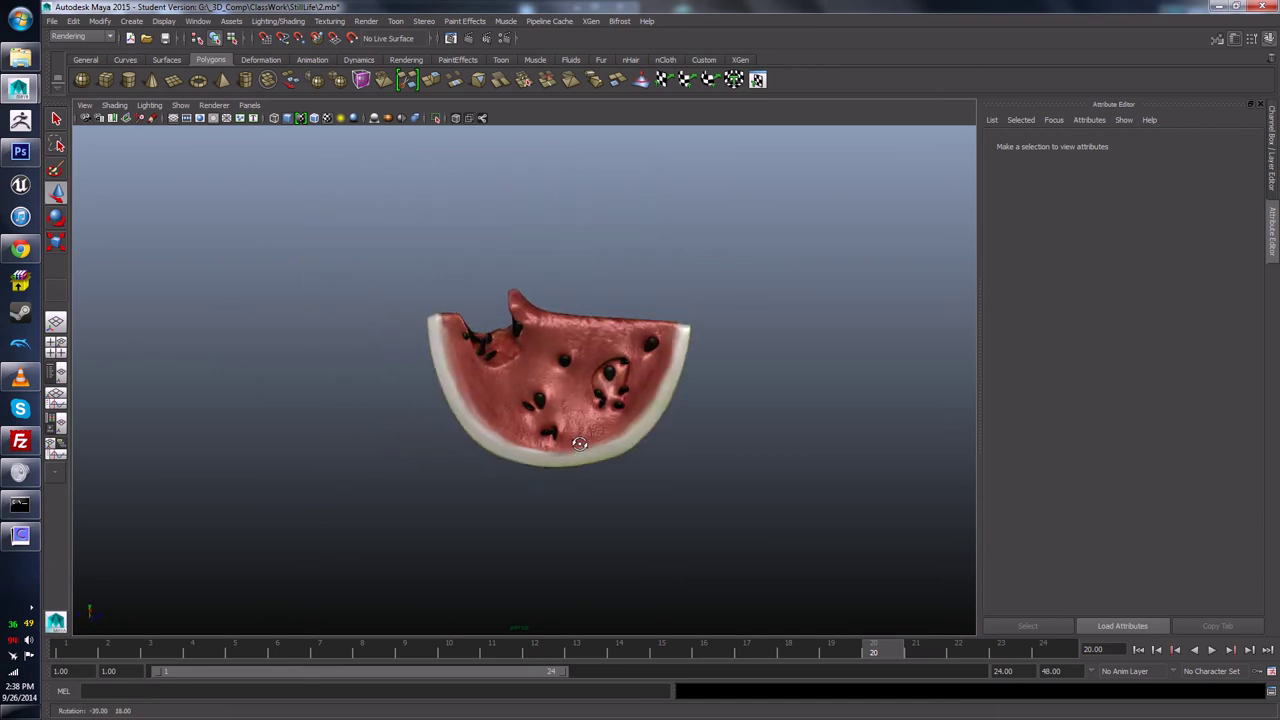
pyautogui.scroll(6, 688, 400)
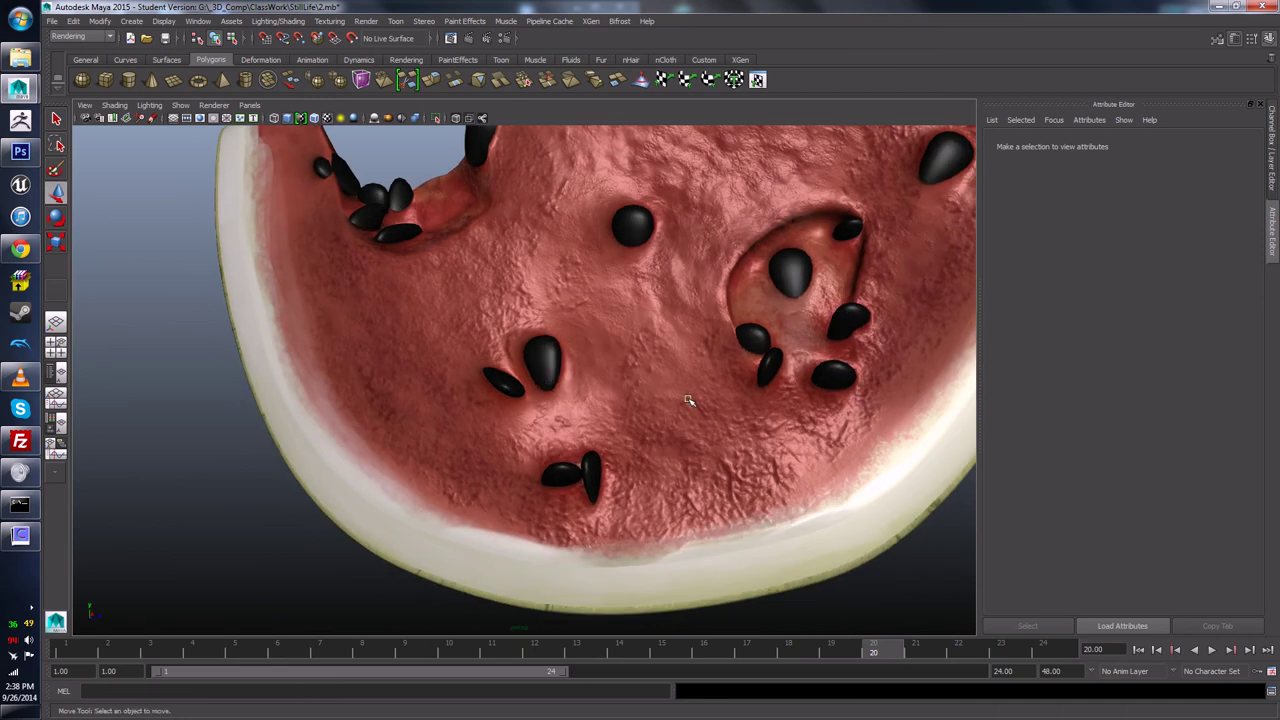
pyautogui.keyDown('alt'); pyautogui.moveTo(688, 400); pyautogui.dragTo(594, 407, button='middle'); pyautogui.keyUp('alt')
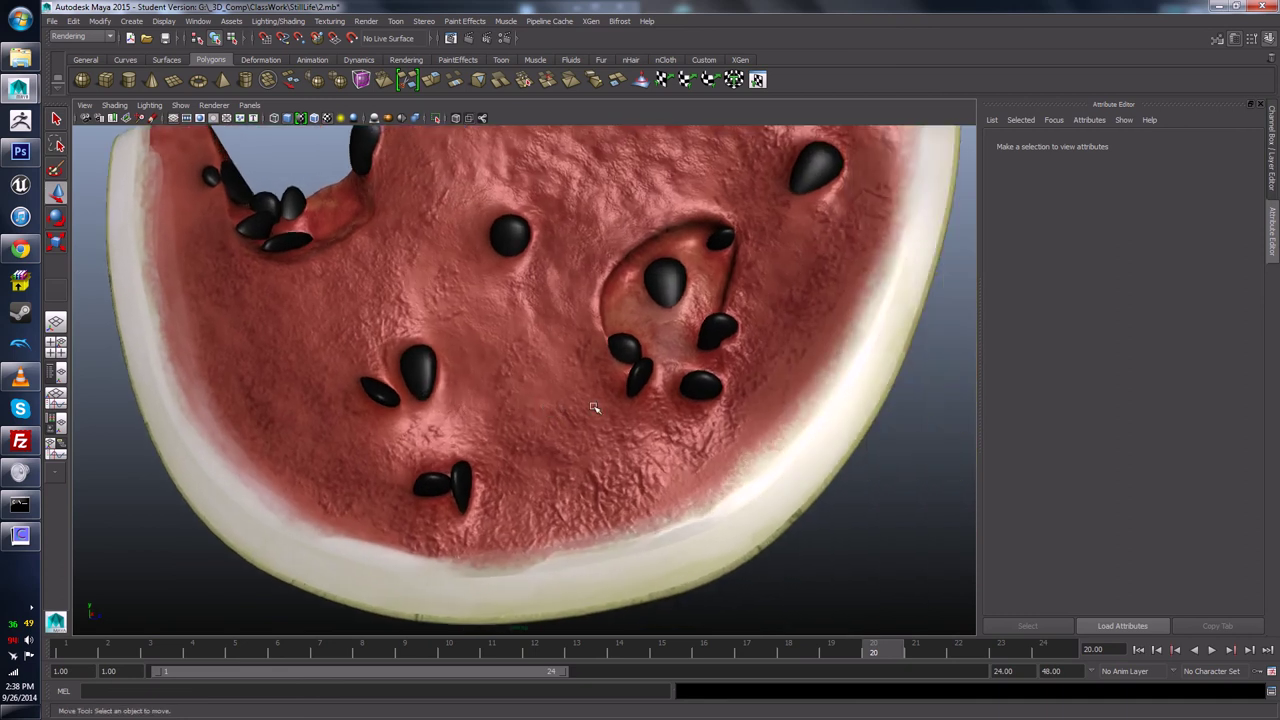
pyautogui.keyDown('alt'); pyautogui.moveTo(489, 393); pyautogui.dragTo(456, 396, button='right'); pyautogui.keyUp('alt')
pyautogui.keyDown('alt'); pyautogui.moveTo(456, 396); pyautogui.dragTo(506, 391); pyautogui.keyUp('alt')
pyautogui.scroll(4, 471, 386)
pyautogui.keyDown('alt'); pyautogui.moveTo(506, 391); pyautogui.dragTo(586, 370, button='right'); pyautogui.keyUp('alt')
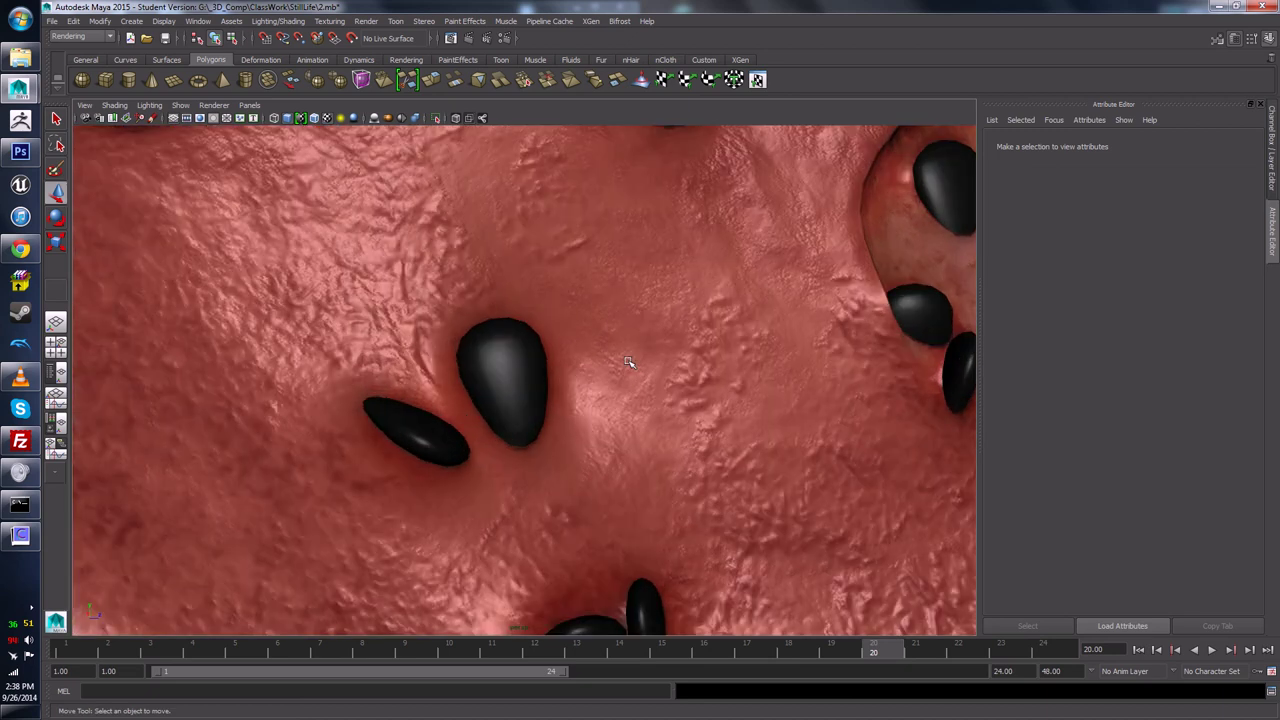
pyautogui.scroll(-10, 628, 362)
pyautogui.keyDown('alt'); pyautogui.moveTo(627, 363); pyautogui.dragTo(534, 412); pyautogui.keyUp('alt')
pyautogui.scroll(-4, 555, 352)
pyautogui.scroll(-5, 583, 374)
pyautogui.scroll(-4, 557, 402)
pyautogui.scroll(4, 555, 406)
pyautogui.scroll(5, 556, 407)
# Step: Switch to Photoshop and copy the entire visible diffuse texture to the clipboard for CrazyBump
pyautogui.click(25, 535)
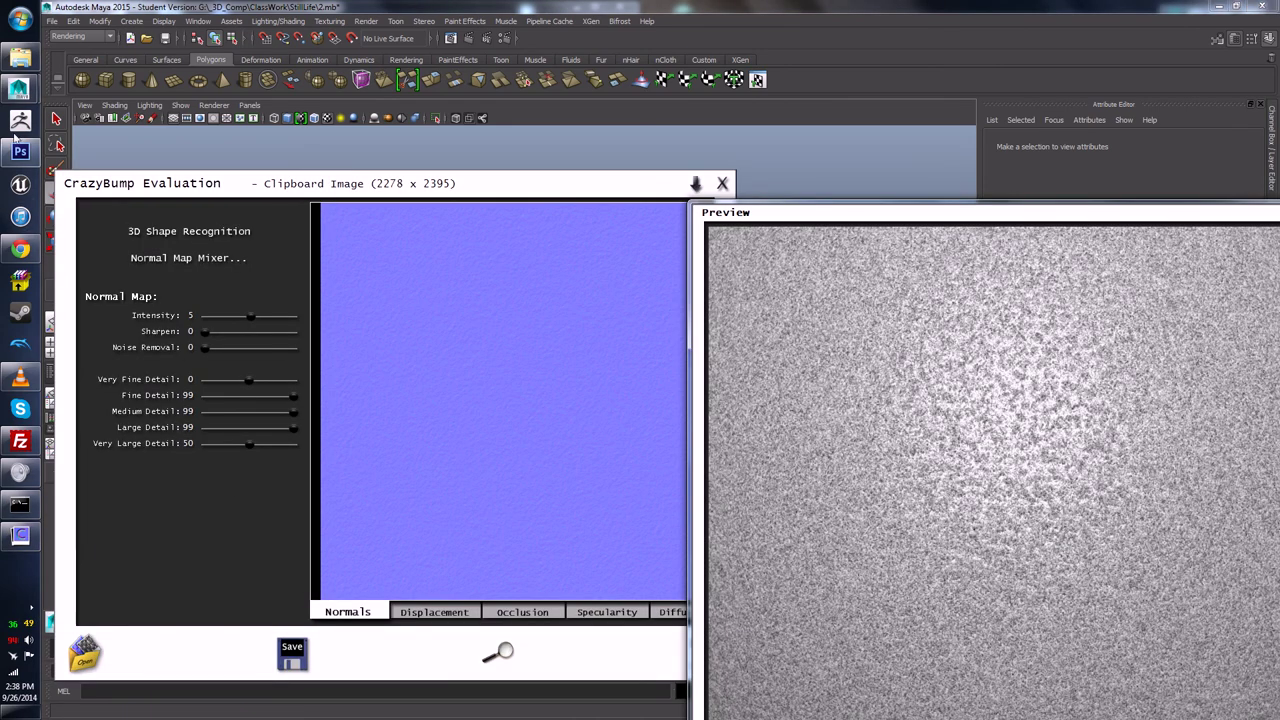
pyautogui.click(12, 92)
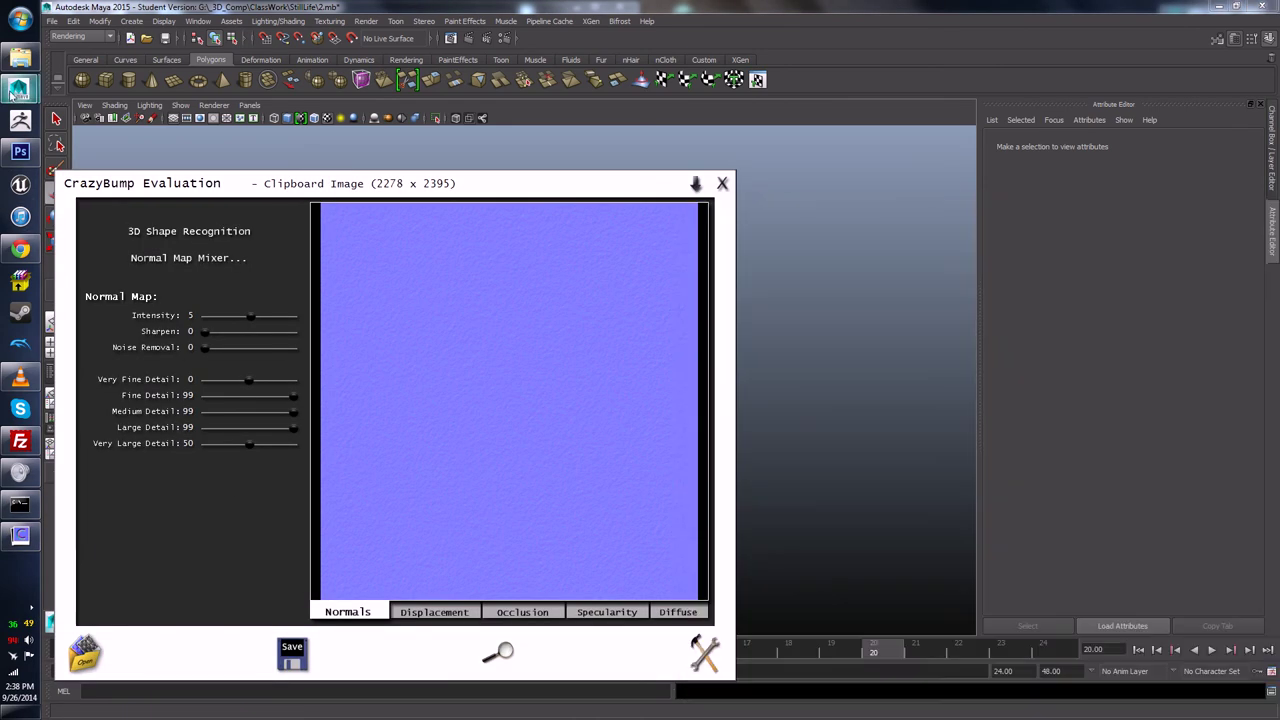
pyautogui.click(20, 151)
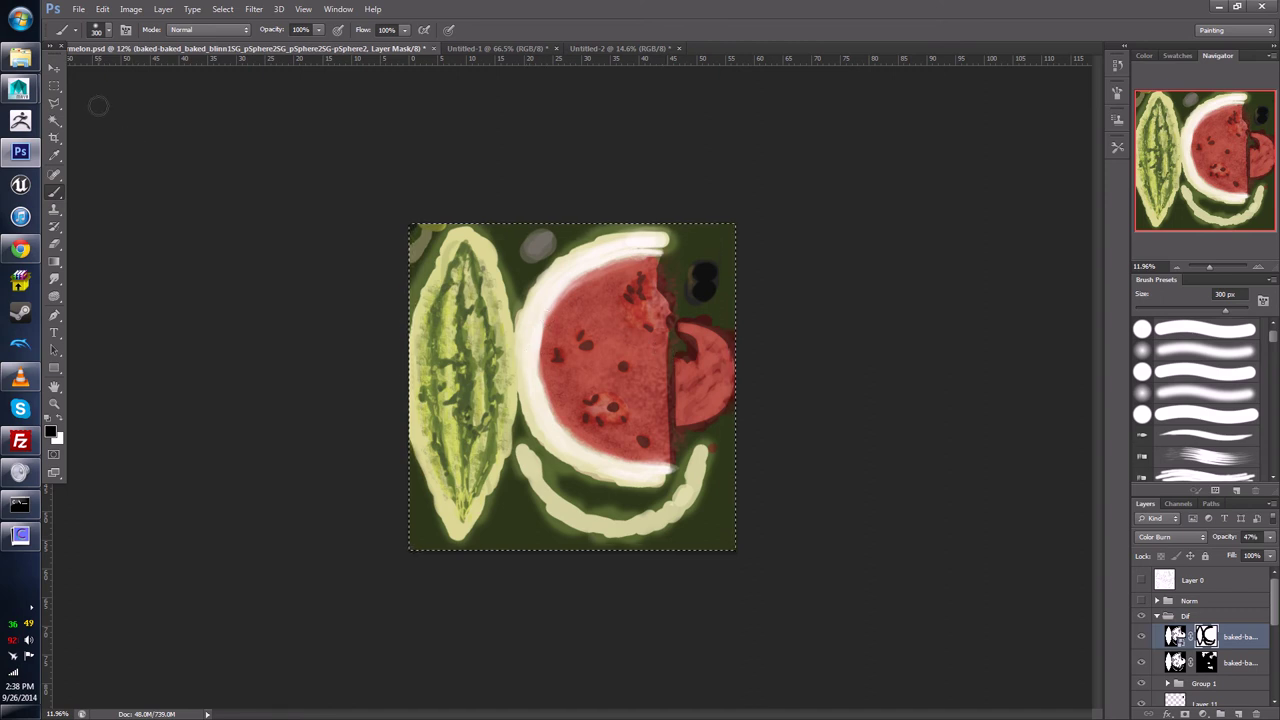
pyautogui.click(20, 57)
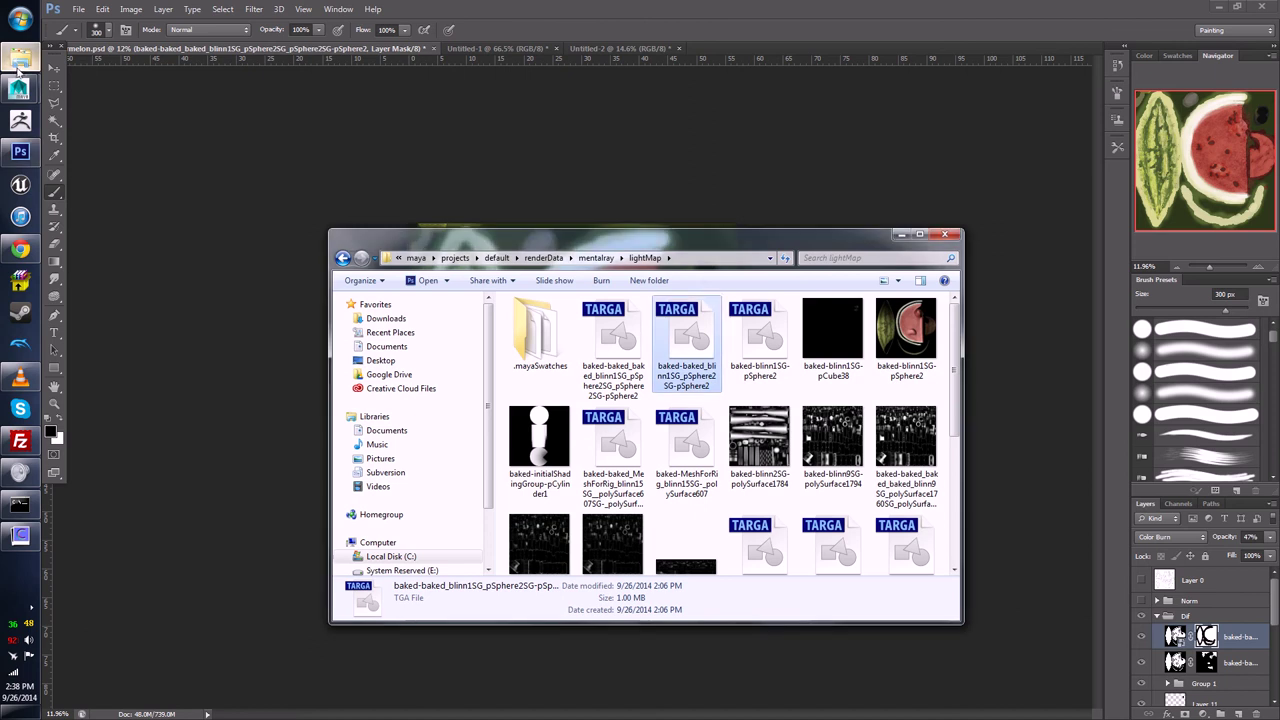
pyautogui.click(900, 234)
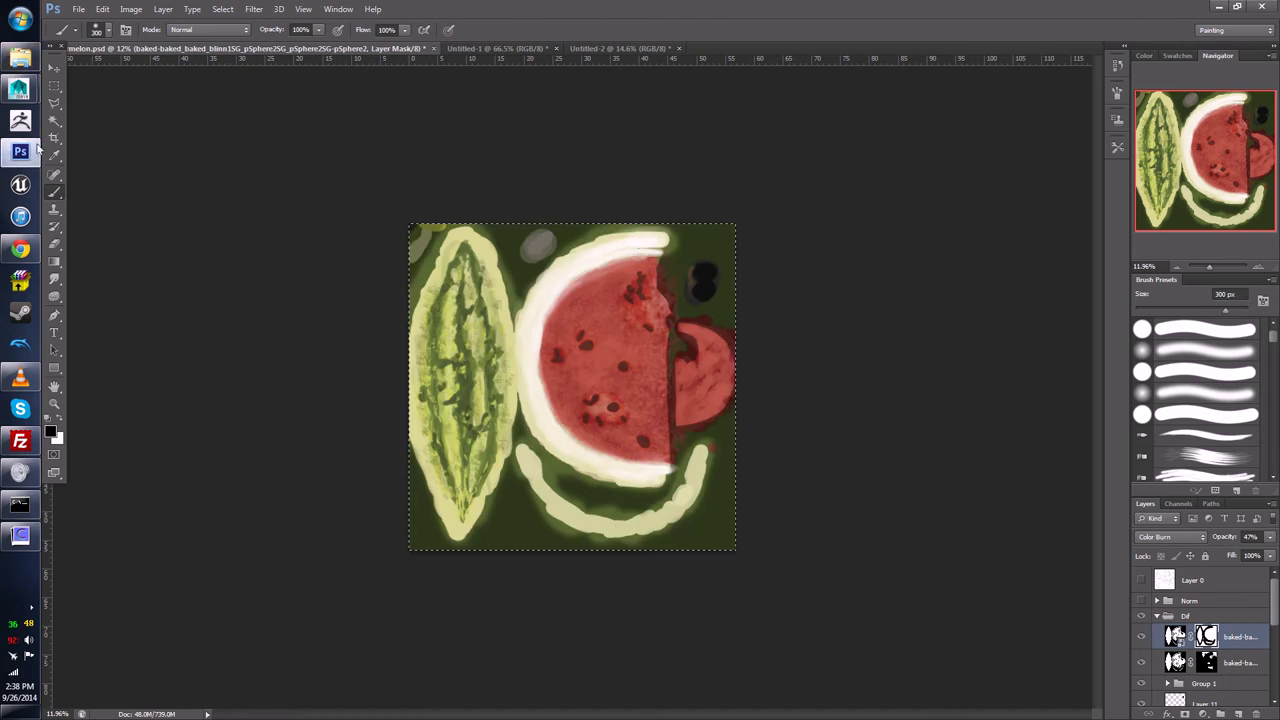
# Step: Load the copied diffuse texture into CrazyBump as a photograph from the clipboard, and return to Photoshop
pyautogui.click(20, 535)
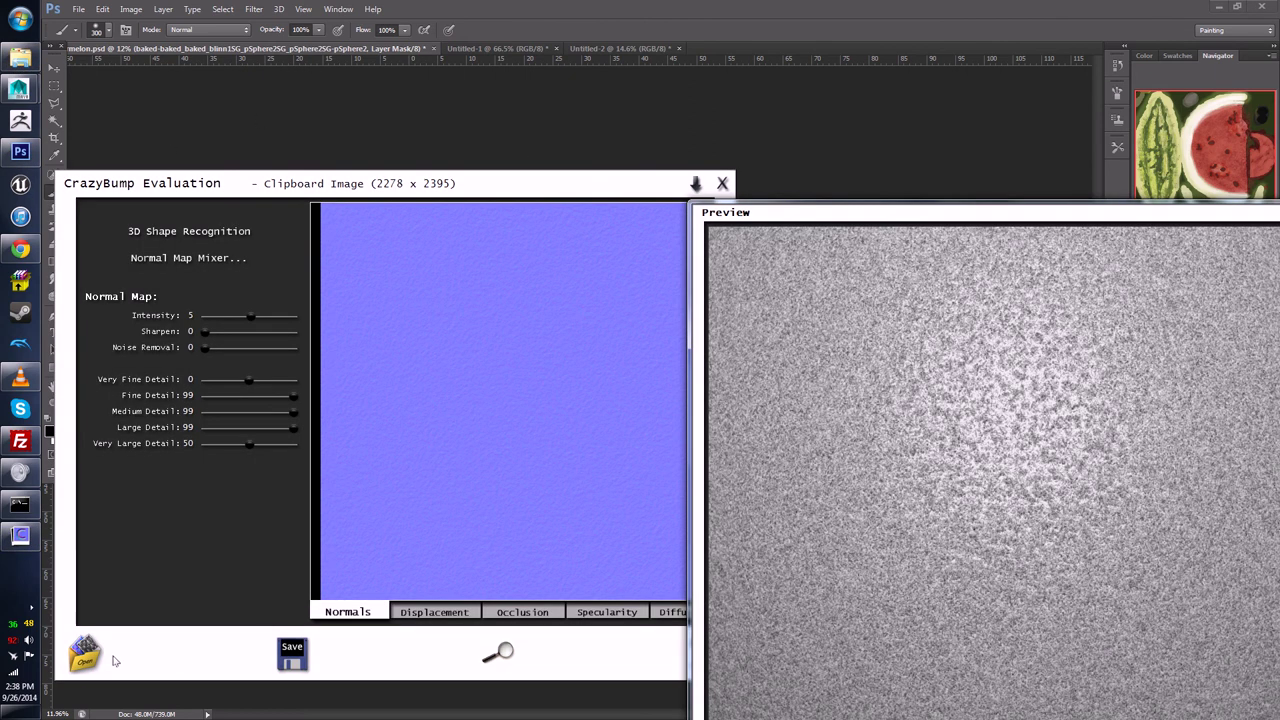
pyautogui.click(90, 656)
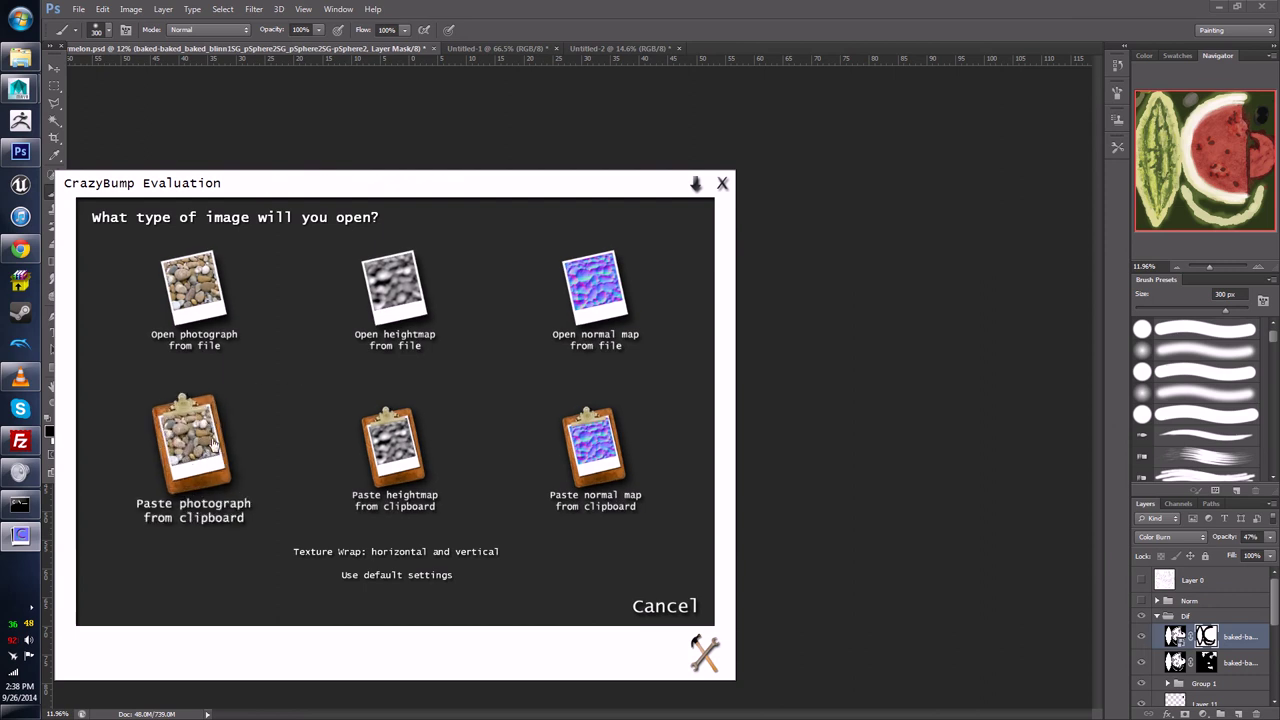
pyautogui.click(938, 365)
pyautogui.keyDown('alt'); pyautogui.scroll(4, 590, 382); pyautogui.keyUp('alt')
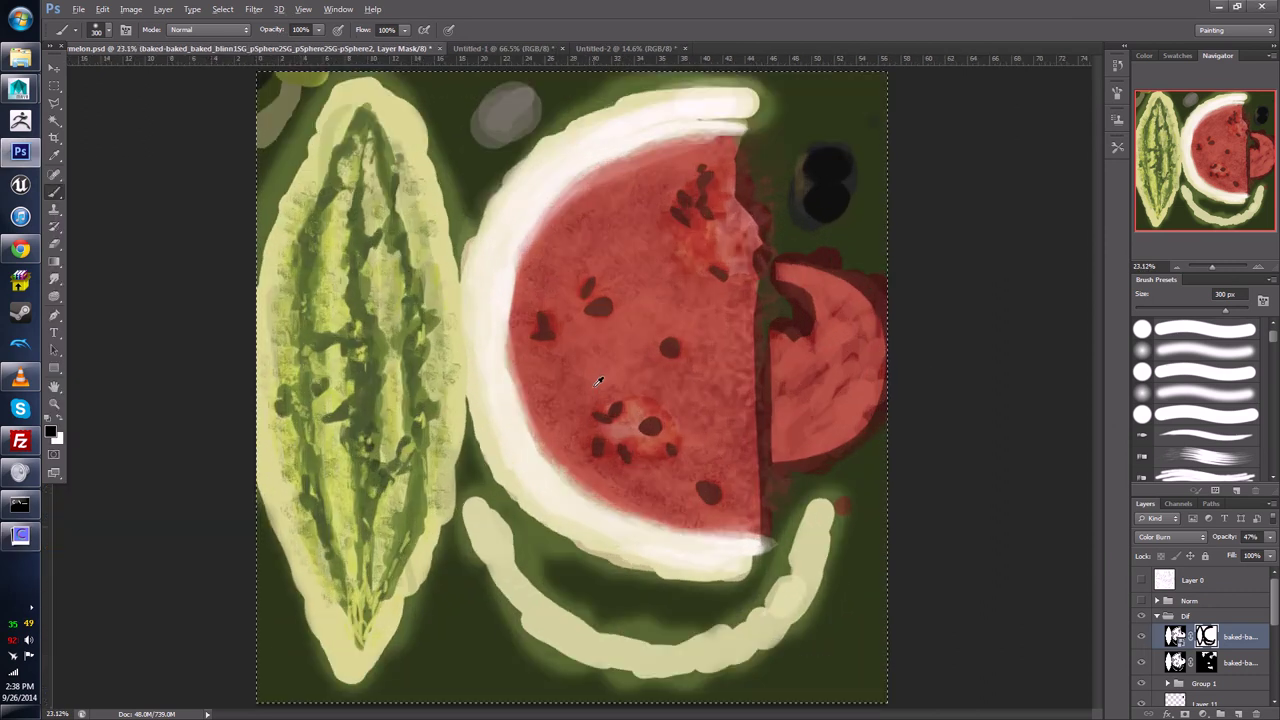
pyautogui.keyDown('alt'); pyautogui.scroll(1, 598, 381); pyautogui.keyUp('alt')
# Step: Switch to Maya and set the Eccentricity of the watermelon slice's blinn1 material to 0.154
pyautogui.moveTo(20, 88)
pyautogui.click(115, 178)
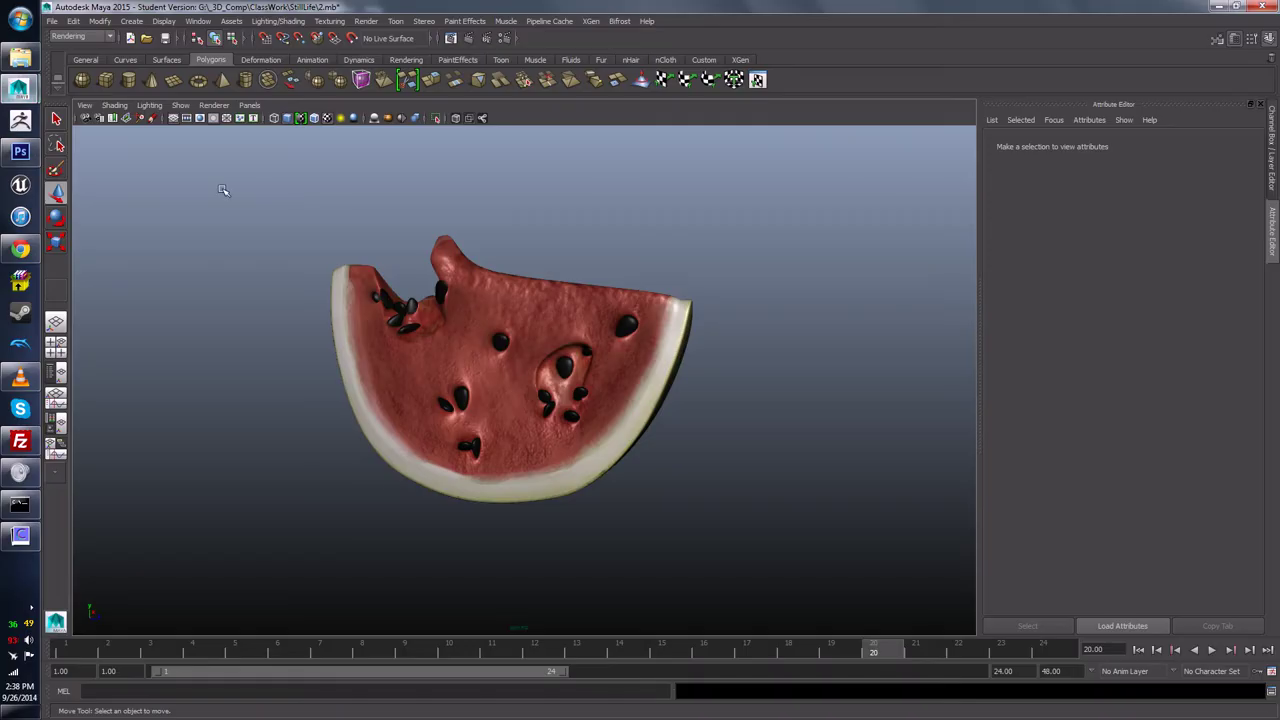
pyautogui.keyDown('alt'); pyautogui.moveTo(511, 320); pyautogui.dragTo(529, 400); pyautogui.keyUp('alt')
pyautogui.click(545, 445)
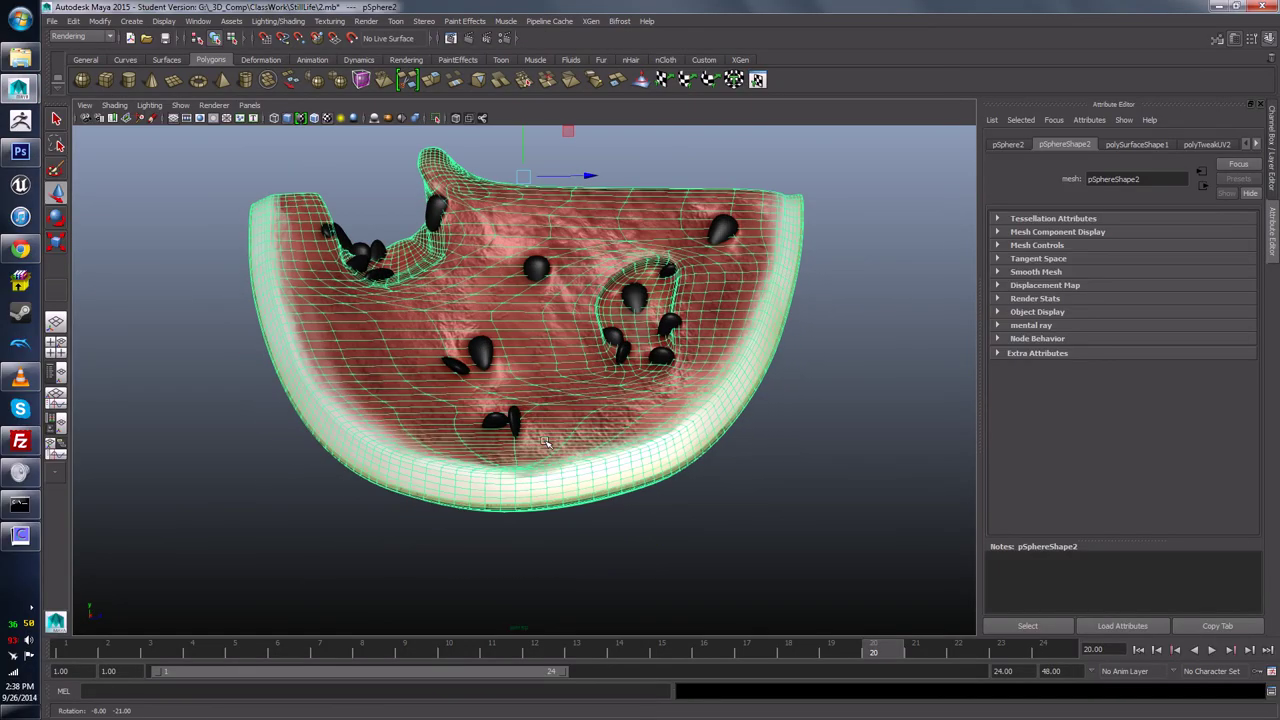
pyautogui.moveTo(545, 445); pyautogui.dragTo(560, 609, button='right')
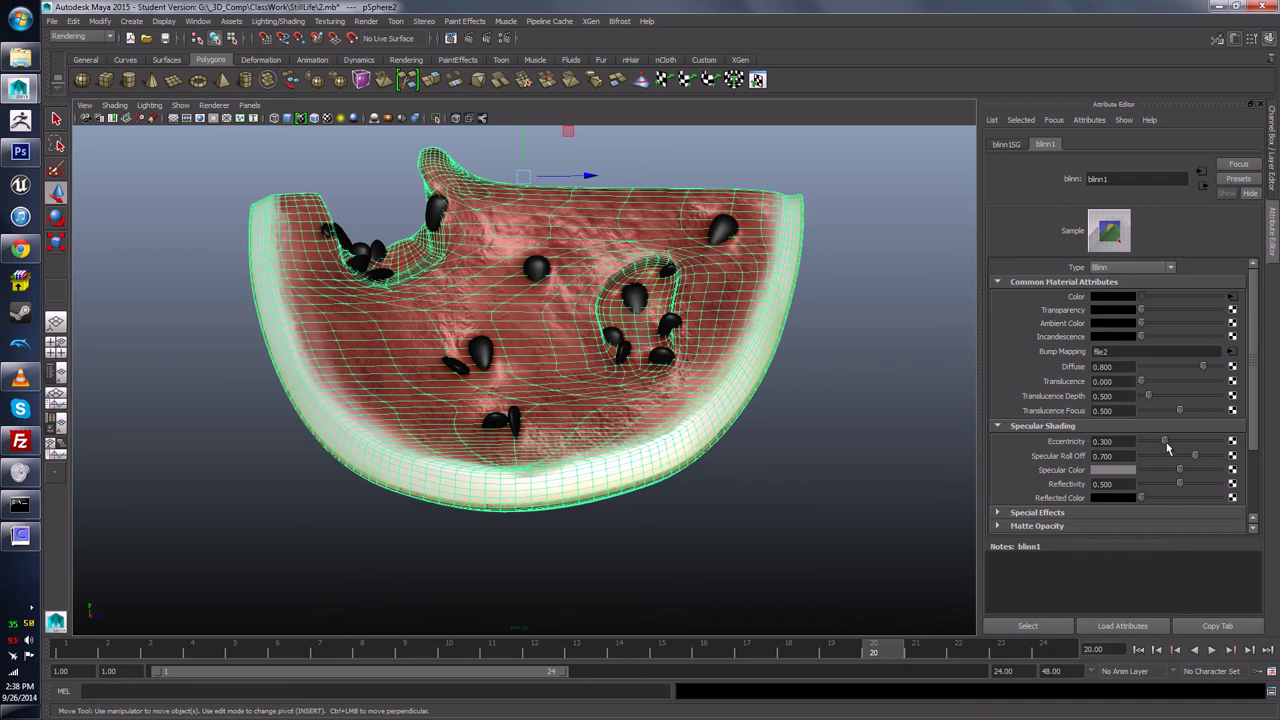
pyautogui.moveTo(1166, 443); pyautogui.dragTo(1152, 443)
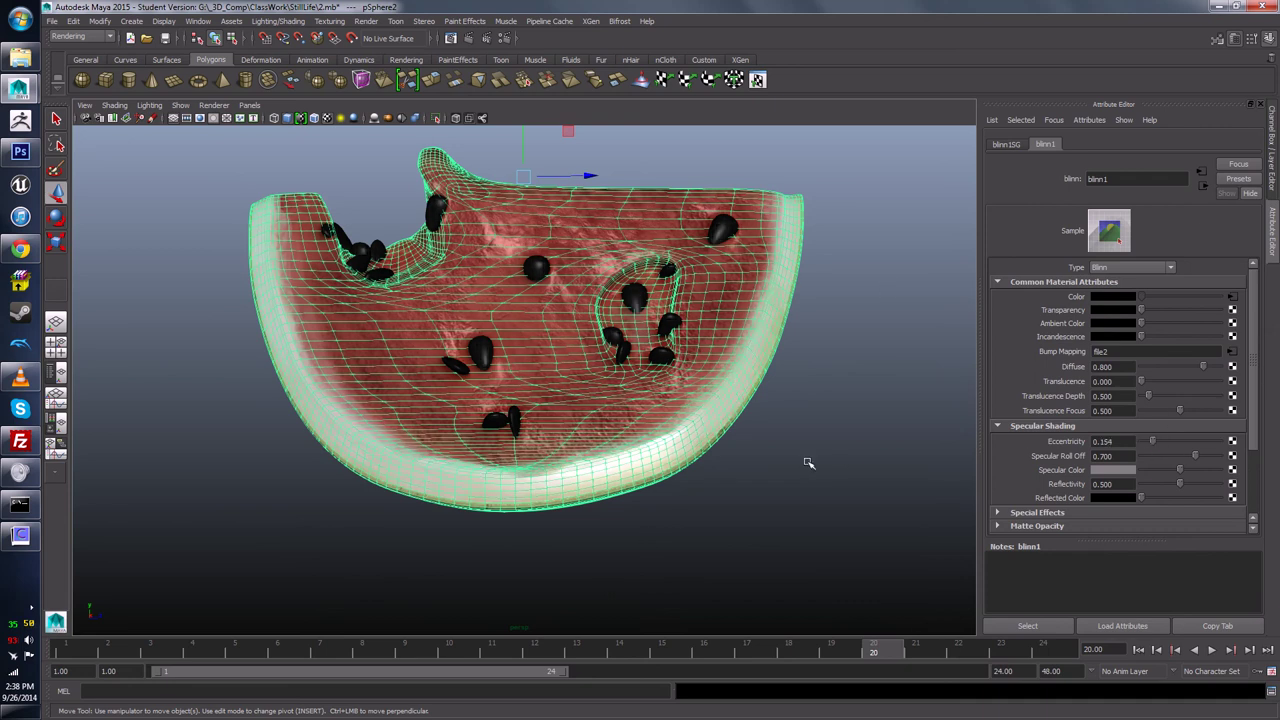
# Step: Set the blinn1 material's Specular Roll Off to 1.000, keeping Eccentricity at 0.154
pyautogui.keyDown('alt'); pyautogui.moveTo(805, 463); pyautogui.dragTo(845, 452); pyautogui.keyUp('alt')
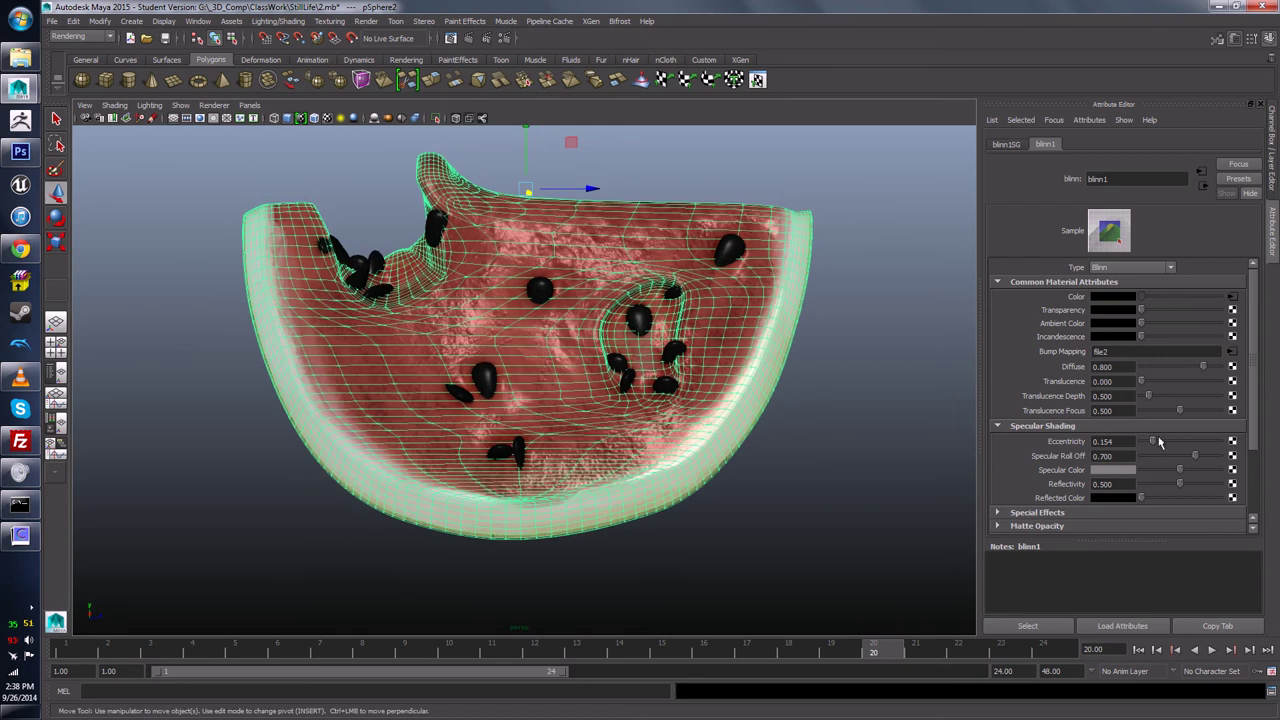
pyautogui.moveTo(1172, 443)
pyautogui.mouseDown()
pyautogui.moveTo(1200, 443)
pyautogui.moveTo(1160, 456)
pyautogui.moveTo(1230, 453)
pyautogui.moveTo(1154, 447)
pyautogui.mouseUp()
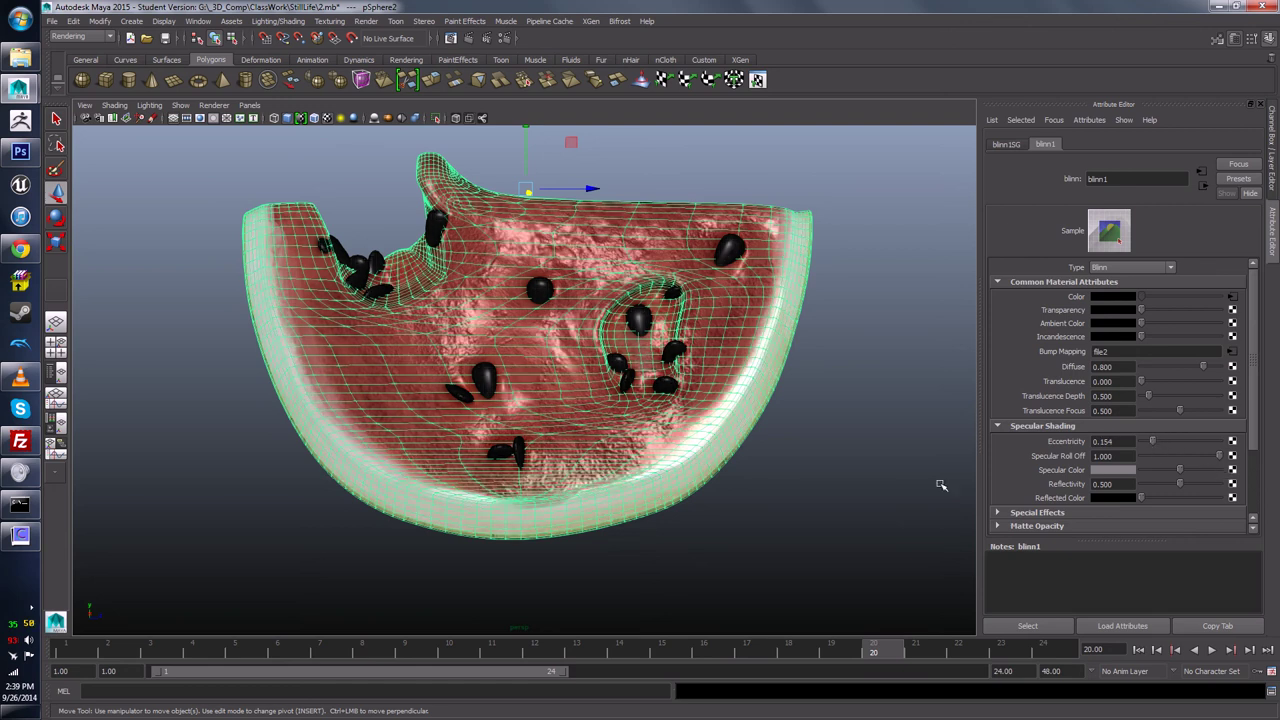
pyautogui.click(743, 514)
# Step: Examine the specular highlights on the watermelon's flesh and rind from different angles and distances
pyautogui.keyDown('alt'); pyautogui.moveTo(743, 514); pyautogui.dragTo(777, 524); pyautogui.keyUp('alt')
pyautogui.keyDown('alt'); pyautogui.moveTo(777, 524); pyautogui.dragTo(740, 537, button='right'); pyautogui.keyUp('alt')
pyautogui.keyDown('alt'); pyautogui.moveTo(740, 537); pyautogui.dragTo(710, 525); pyautogui.keyUp('alt')
pyautogui.scroll(-5, 675, 482)
pyautogui.keyDown('alt'); pyautogui.moveTo(671, 480); pyautogui.dragTo(642, 475); pyautogui.keyUp('alt')
pyautogui.scroll(5, 600, 498)
pyautogui.scroll(5, 600, 498)
pyautogui.scroll(4, 611, 454)
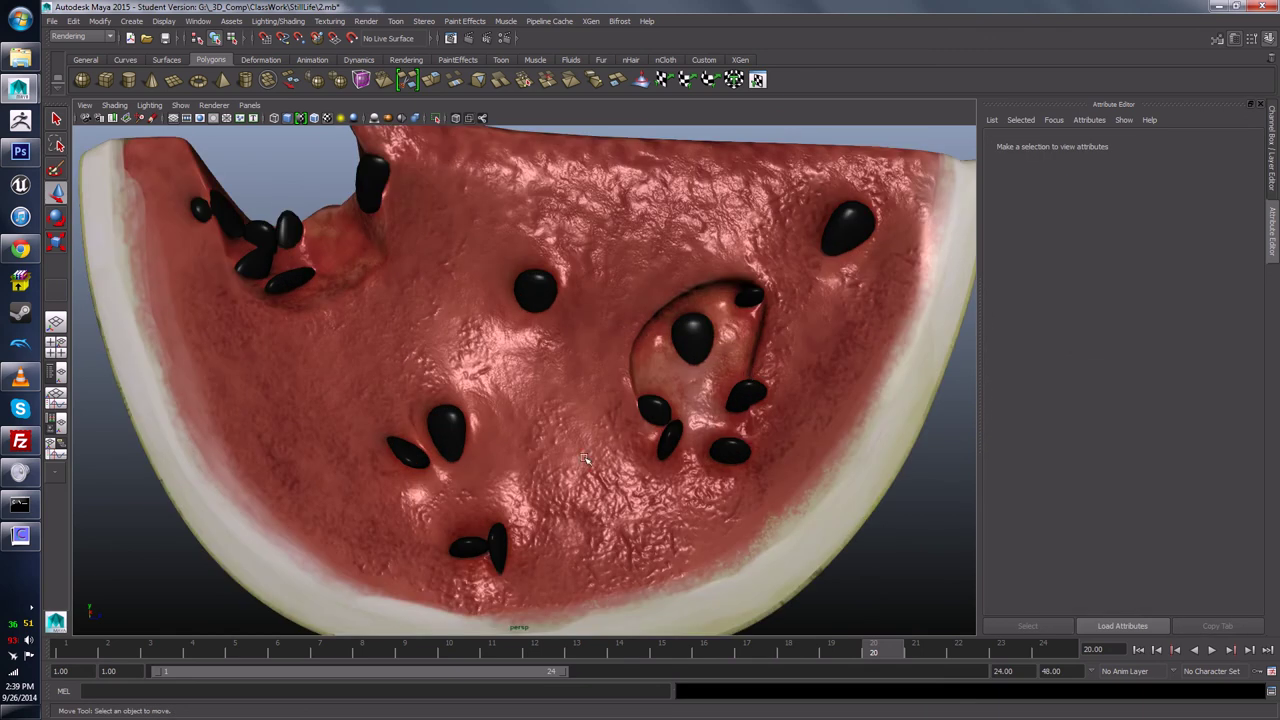
pyautogui.moveTo(558, 440)
pyautogui.keyDown('alt'); pyautogui.mouseDown()
pyautogui.moveTo(557, 477)
pyautogui.moveTo(551, 420)
pyautogui.mouseUp(); pyautogui.keyUp('alt')
pyautogui.keyDown('alt'); pyautogui.moveTo(551, 420); pyautogui.dragTo(514, 446, button='right'); pyautogui.keyUp('alt')
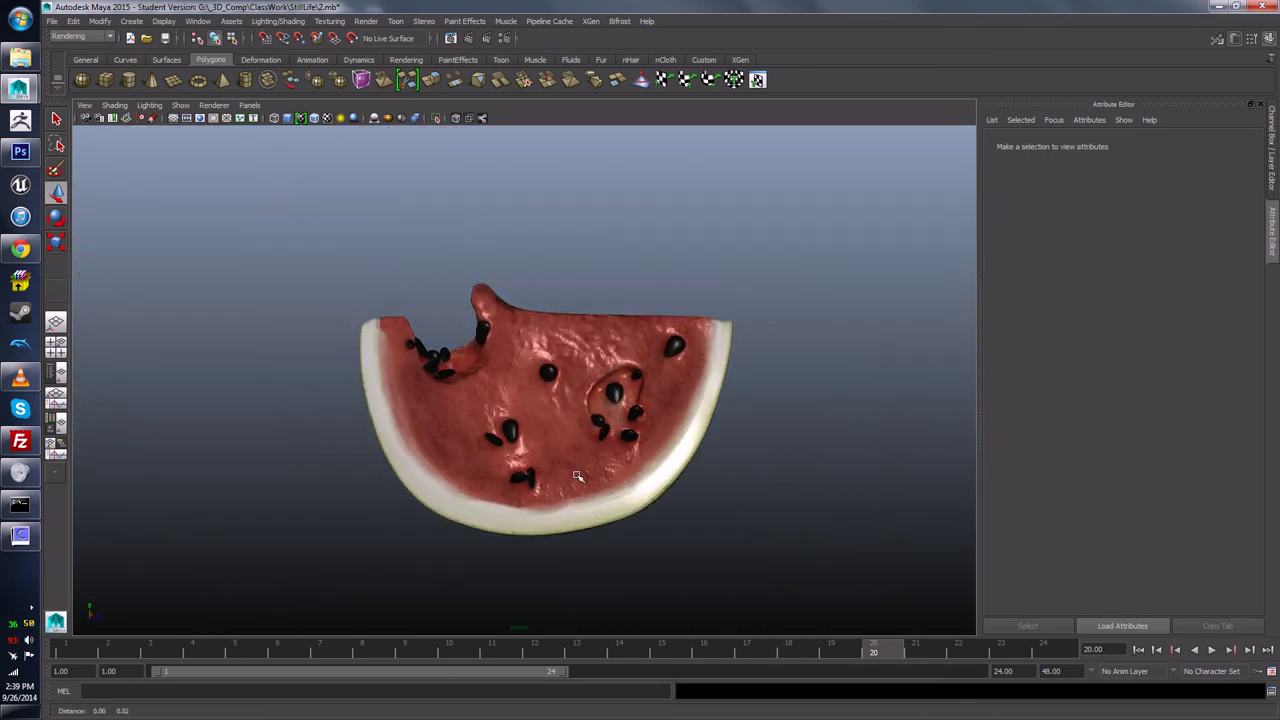
# Step: Choose the second of the two proposed shapes for the watermelon texture in CrazyBump, and return to Maya
pyautogui.click(20, 535)
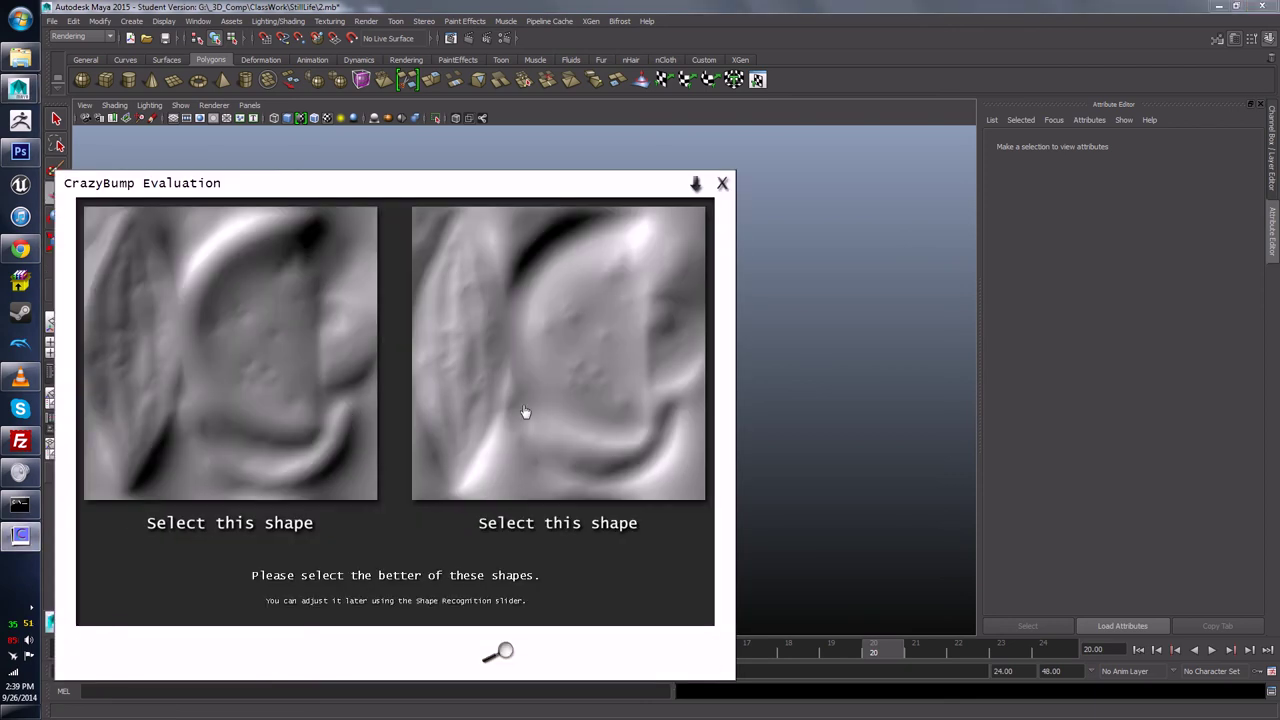
pyautogui.click(920, 433)
# Step: Save the watermelon scene 2.mb, accepting the student version notice
pyautogui.scroll(4, 666, 460)
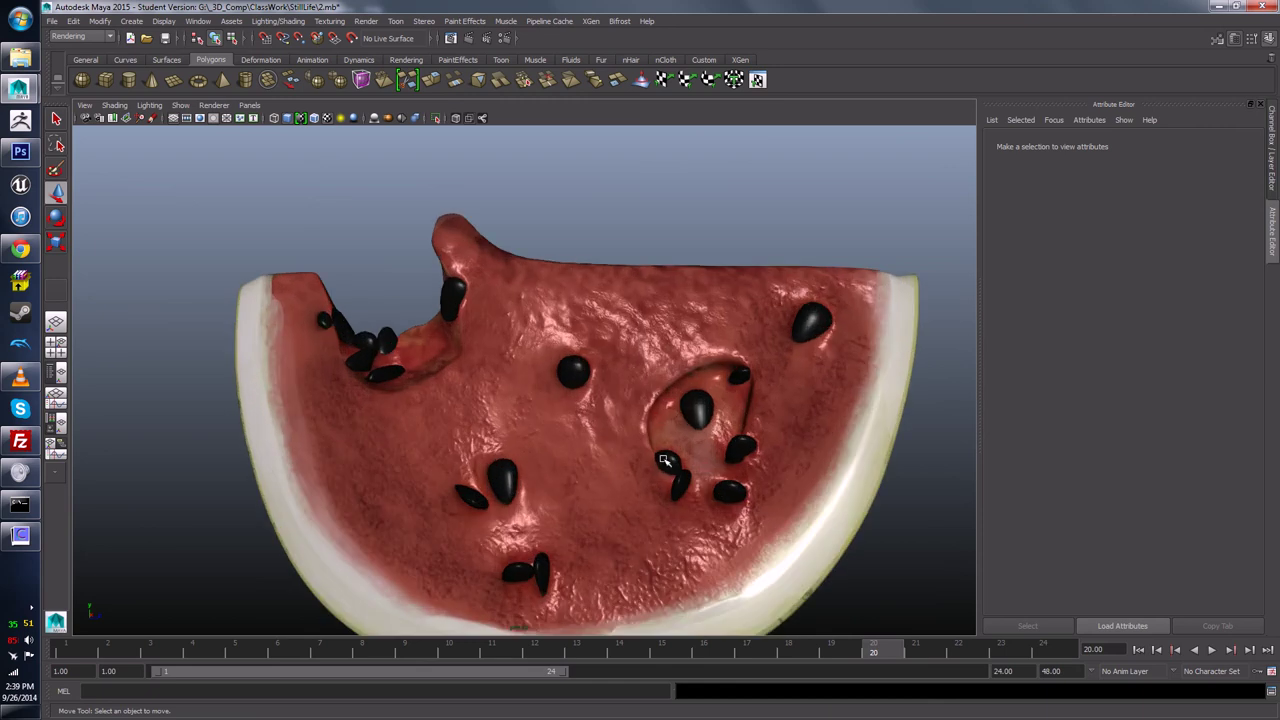
pyautogui.keyDown('alt'); pyautogui.moveTo(668, 460); pyautogui.dragTo(617, 459); pyautogui.keyUp('alt')
pyautogui.scroll(-5, 657, 485)
pyautogui.hotkey('ctrl', 's')
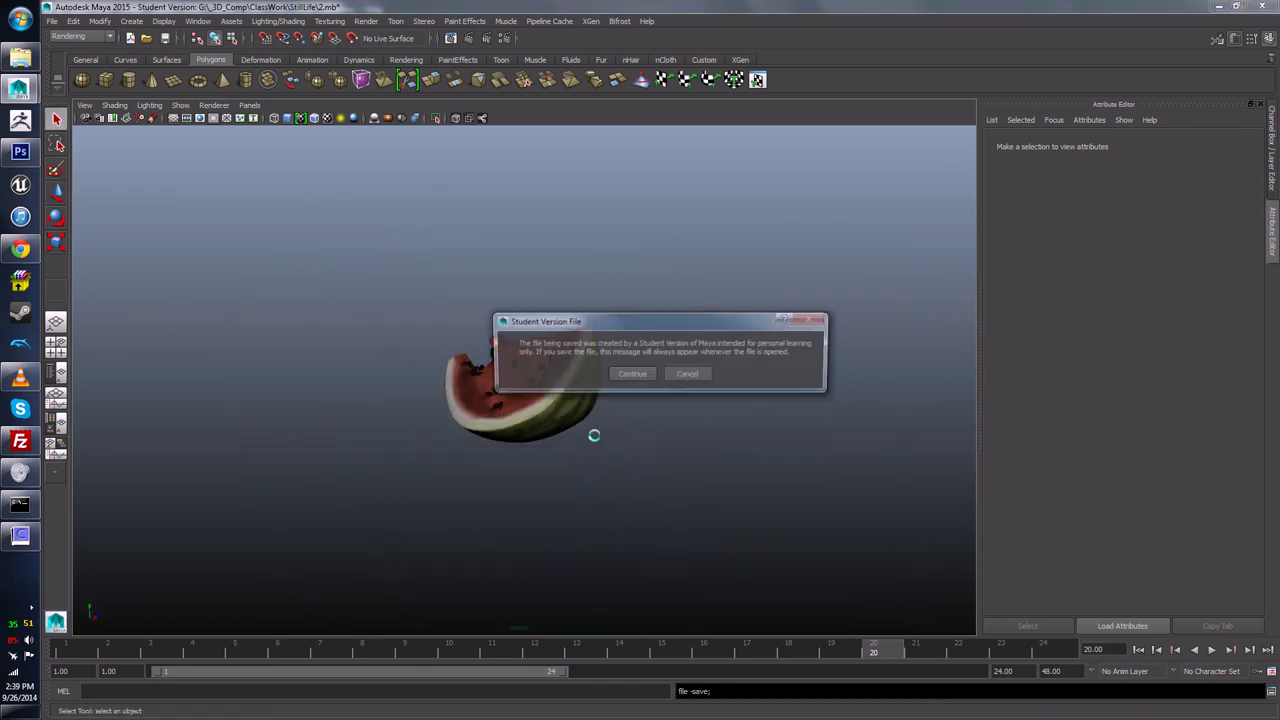
pyautogui.press('Return')
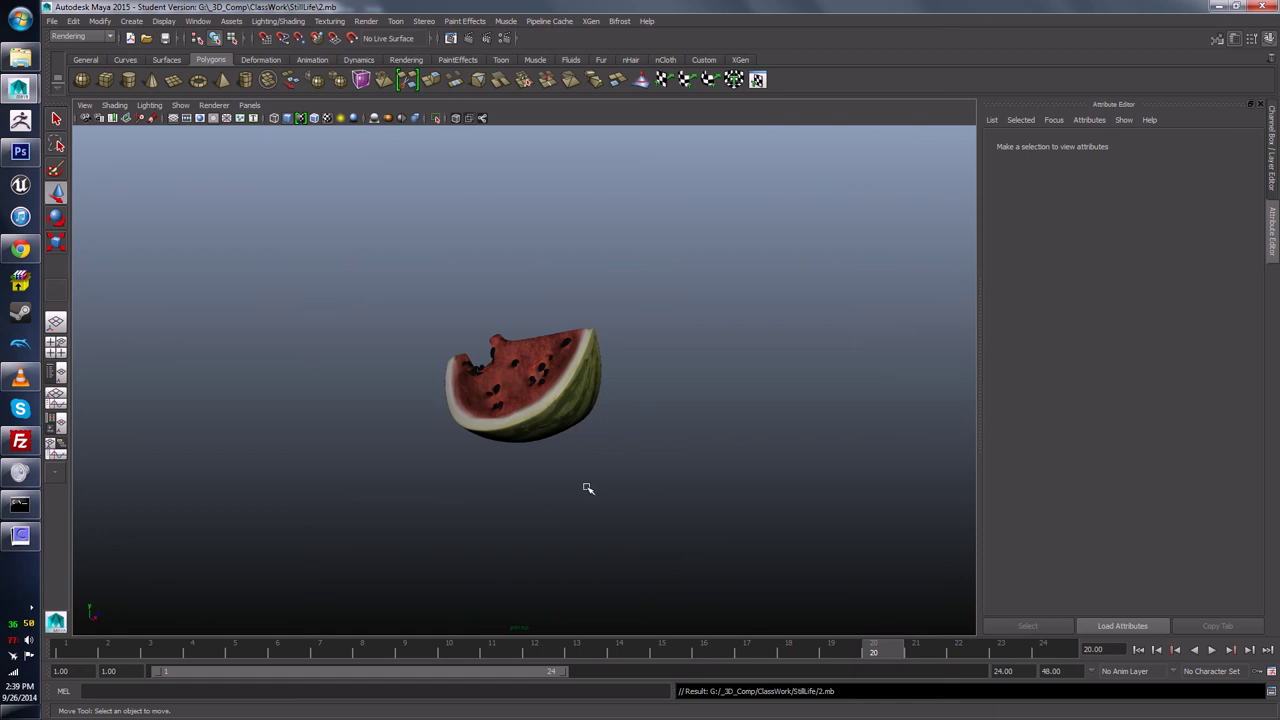
# Step: Examine the watermelon slice's flesh, rind and highlights in the viewport from different angles and distances
pyautogui.keyDown('alt'); pyautogui.moveTo(583, 496); pyautogui.dragTo(350, 390); pyautogui.keyUp('alt')
pyautogui.scroll(5, 624, 435)
pyautogui.scroll(-6, 572, 377)
pyautogui.keyDown('alt'); pyautogui.moveTo(560, 375); pyautogui.dragTo(529, 408); pyautogui.keyUp('alt')
pyautogui.scroll(4, 529, 408)
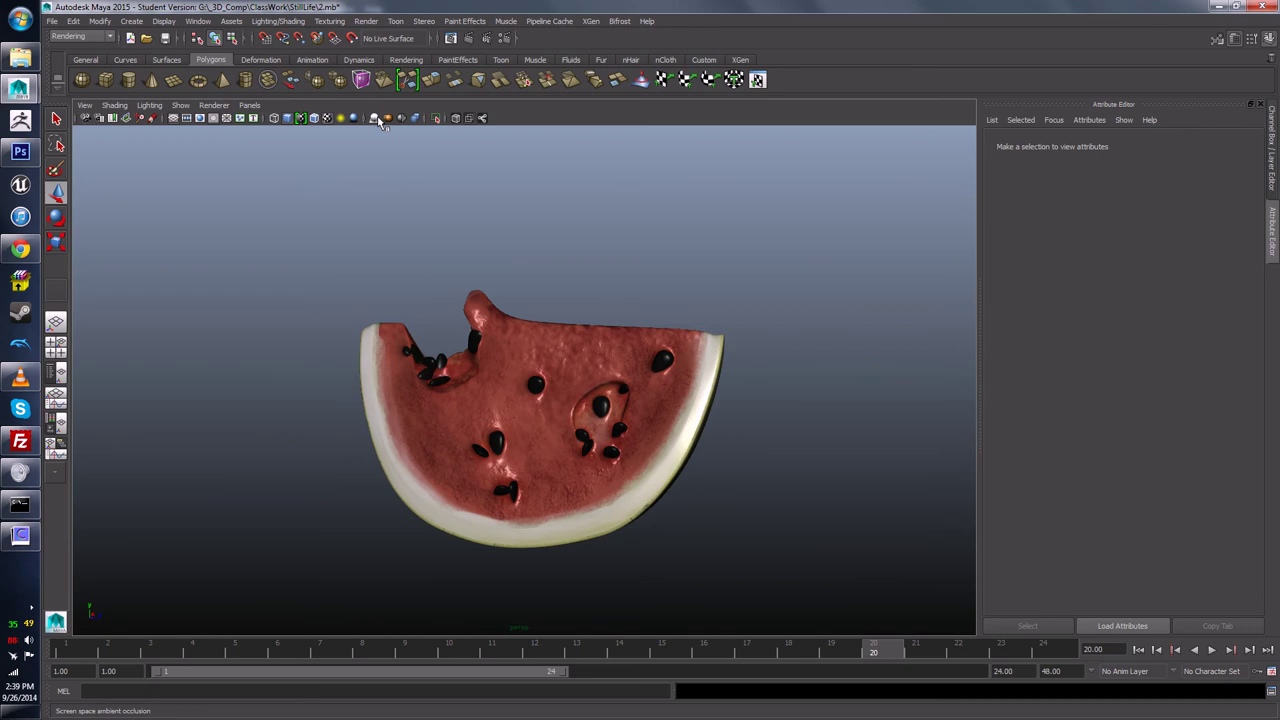
pyautogui.scroll(-4, 466, 297)
pyautogui.keyDown('alt'); pyautogui.moveTo(466, 297); pyautogui.dragTo(491, 309); pyautogui.keyUp('alt')
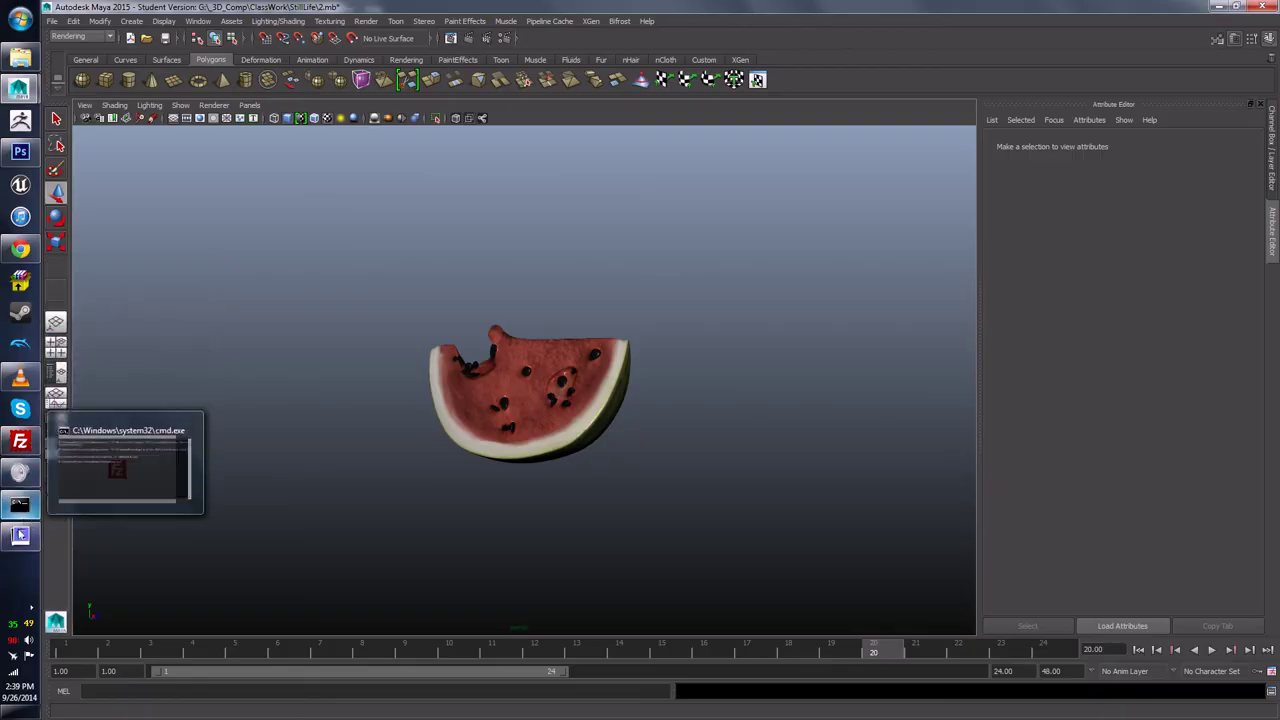
# Step: Switch to CrazyBump, inspect the textured preview up close and display the texture's Specularity map
pyautogui.click(20, 535)
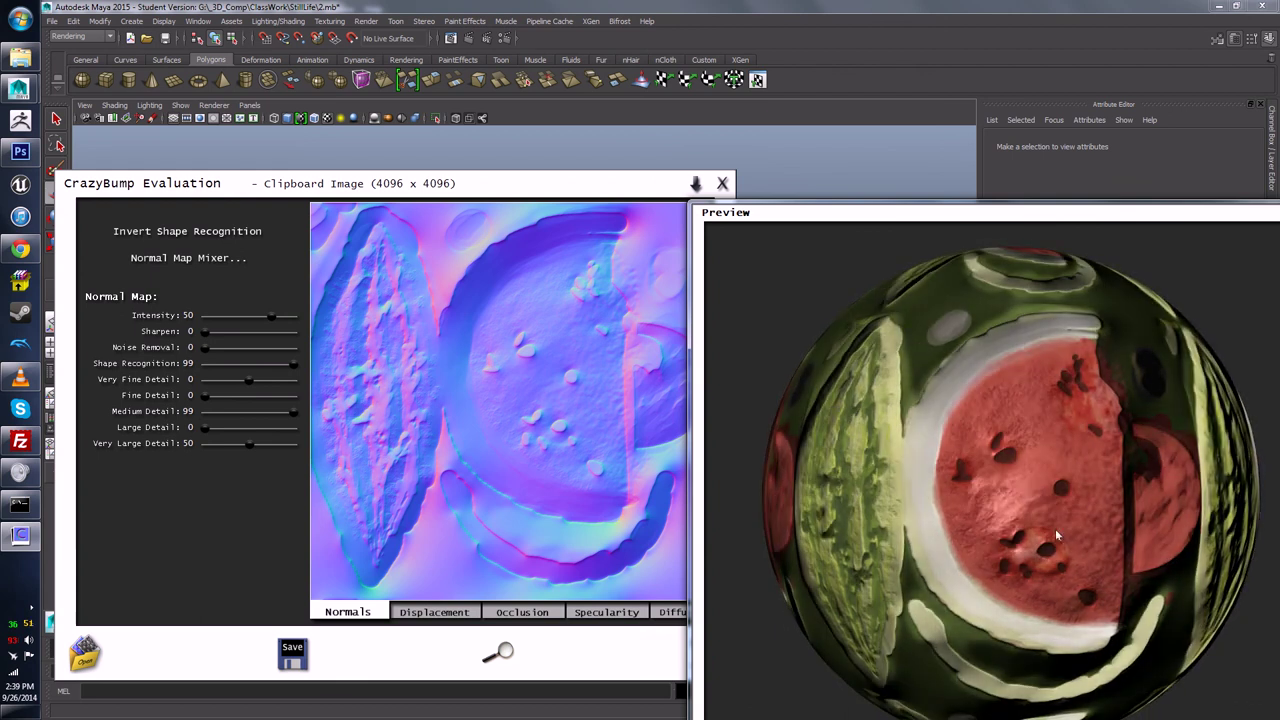
pyautogui.scroll(5, 1026, 488)
pyautogui.scroll(-3, 1030, 488)
pyautogui.moveTo(1052, 475)
pyautogui.mouseDown()
pyautogui.moveTo(1103, 523)
pyautogui.moveTo(1089, 477)
pyautogui.moveTo(1043, 500)
pyautogui.moveTo(1054, 491)
pyautogui.mouseUp()
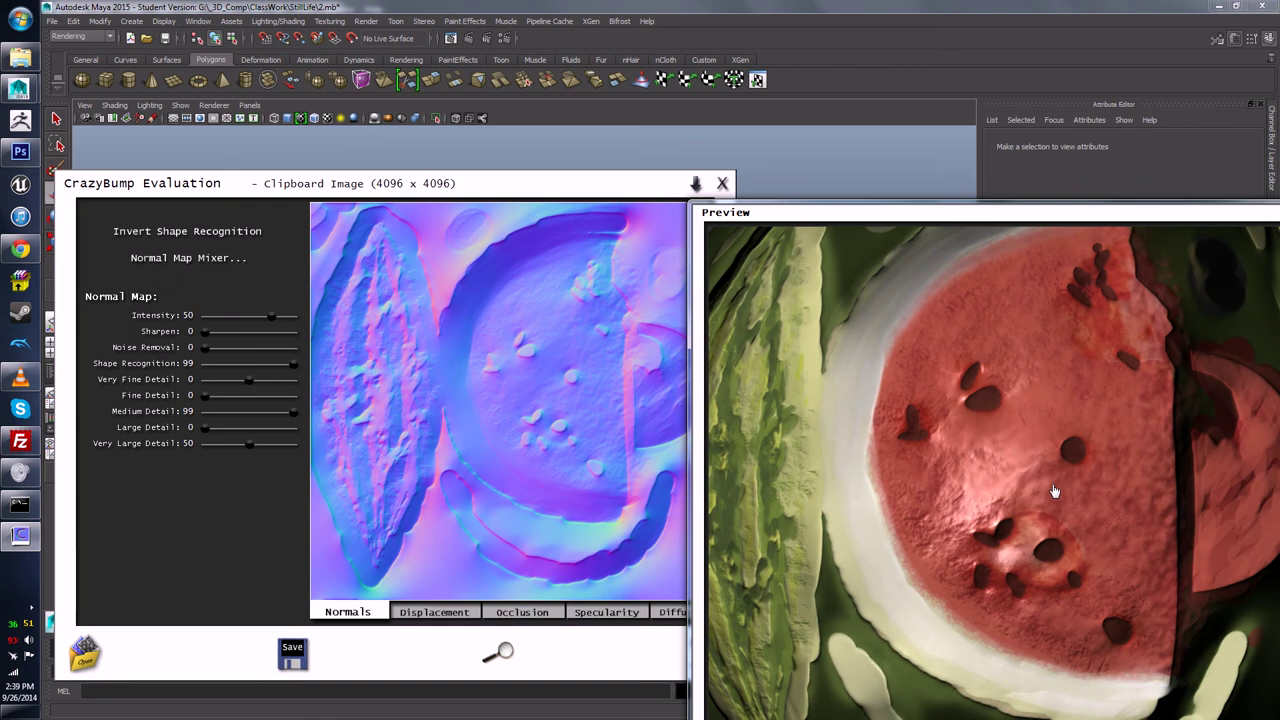
pyautogui.click(606, 612)
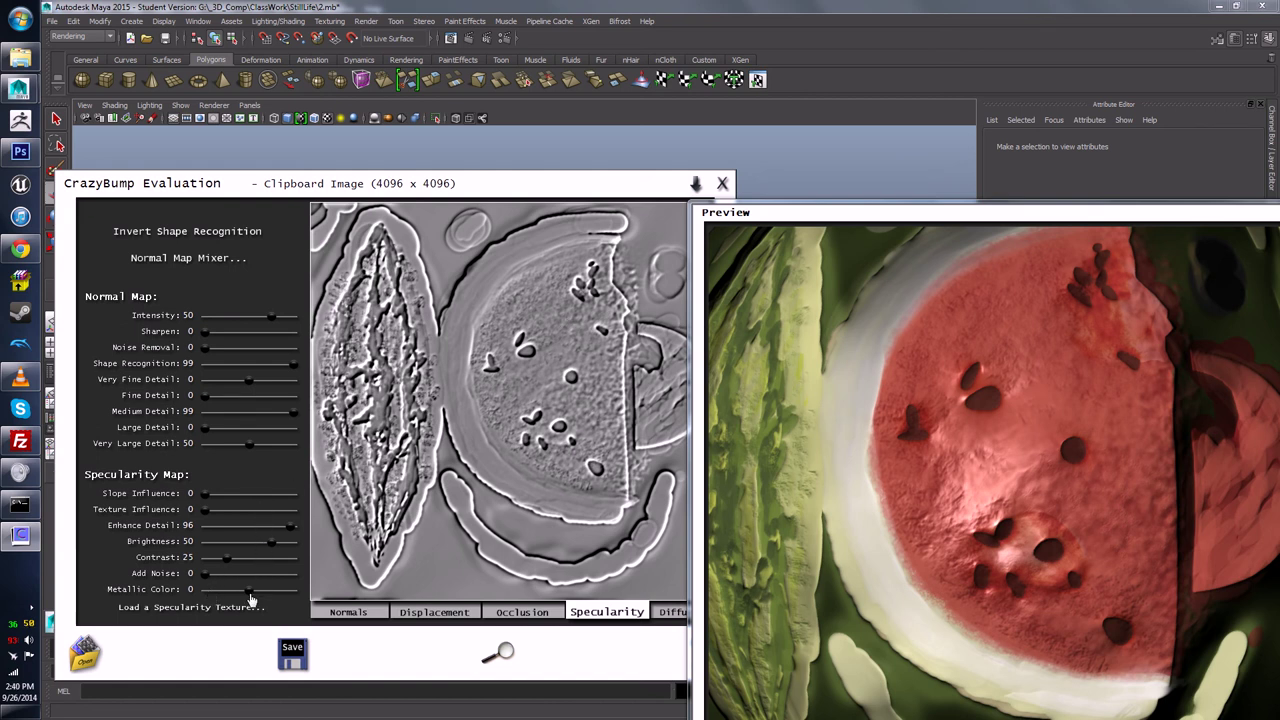
# Step: Try a Metallic Color of 50 on the specularity map, check the preview, and reset it to 0
pyautogui.moveTo(250, 592); pyautogui.dragTo(368, 582)
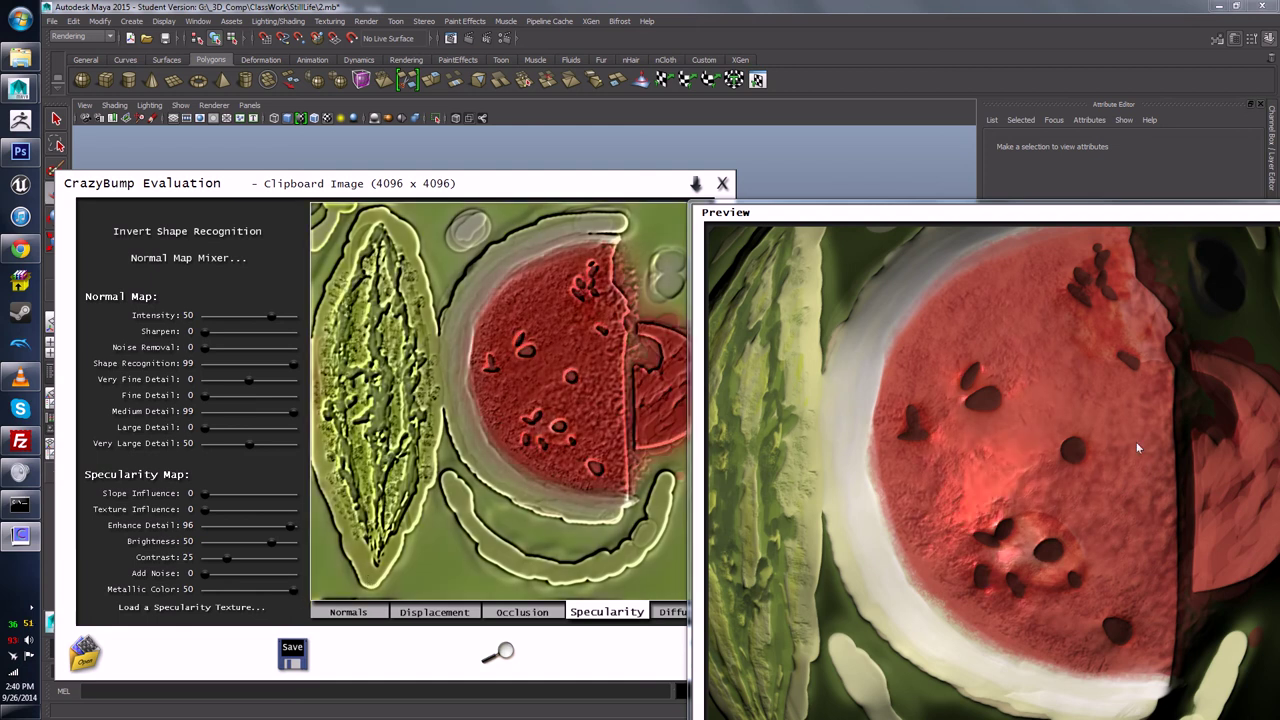
pyautogui.moveTo(1138, 448); pyautogui.dragTo(1060, 477)
pyautogui.moveTo(291, 600); pyautogui.dragTo(250, 607)
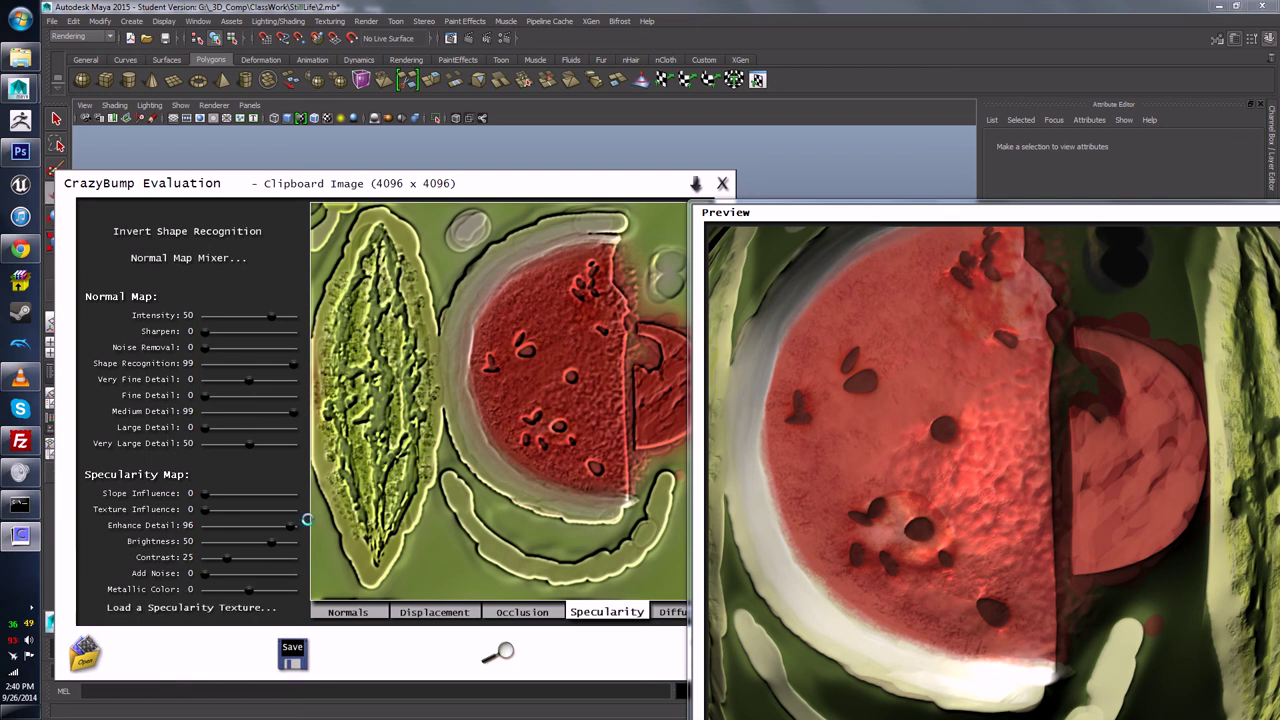
# Step: Set the specularity map's Slope Influence to 22, Texture Influence to 26, Enhance Detail to 48 and Brightness to -47
pyautogui.moveTo(207, 497); pyautogui.dragTo(231, 517)
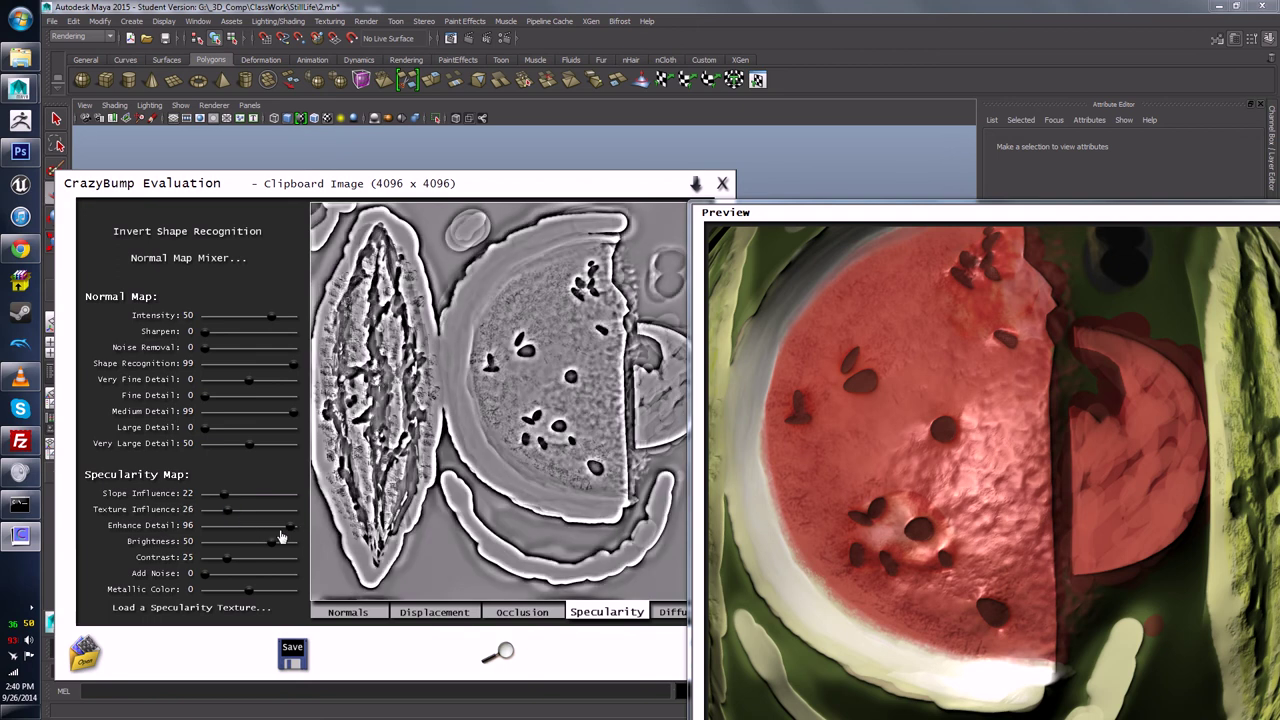
pyautogui.moveTo(287, 535); pyautogui.dragTo(245, 535)
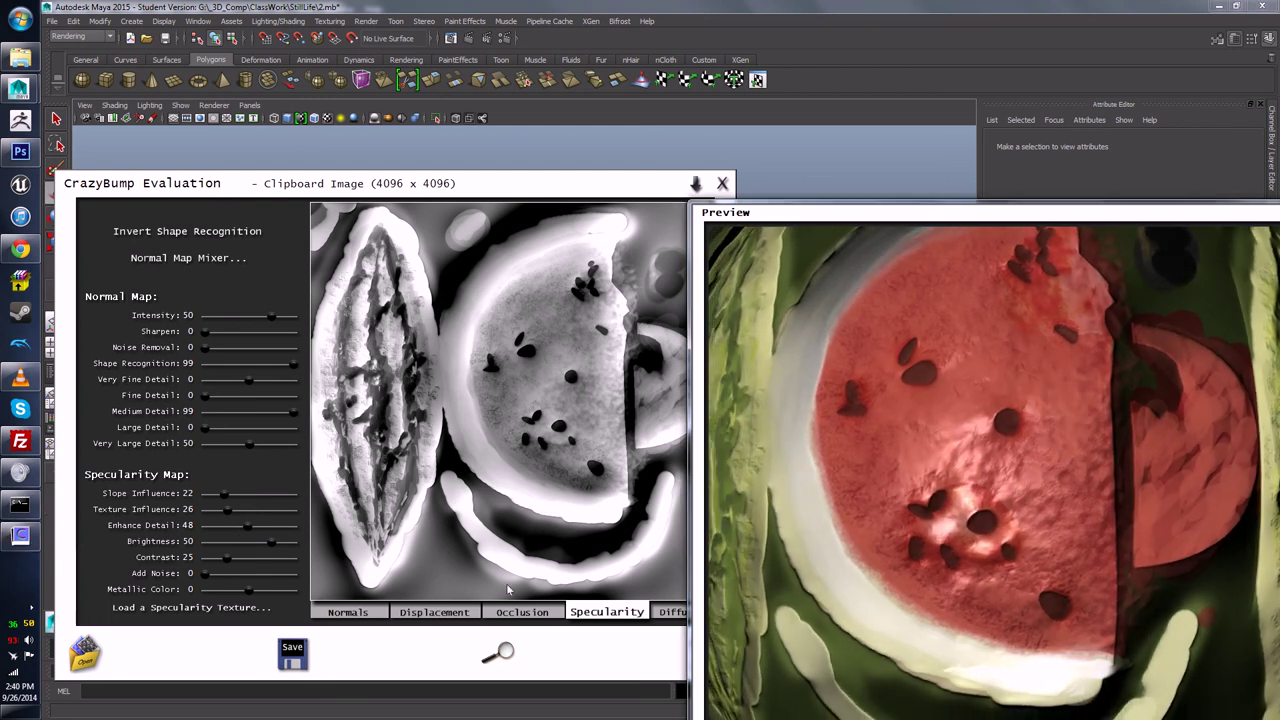
pyautogui.moveTo(281, 543); pyautogui.dragTo(228, 543)
pyautogui.moveTo(1091, 466); pyautogui.dragTo(1002, 481)
# Step: Raise the specularity map's Enhance Detail to 99 and Contrast to 59, checking the highlights in the preview
pyautogui.moveTo(248, 528); pyautogui.dragTo(312, 535)
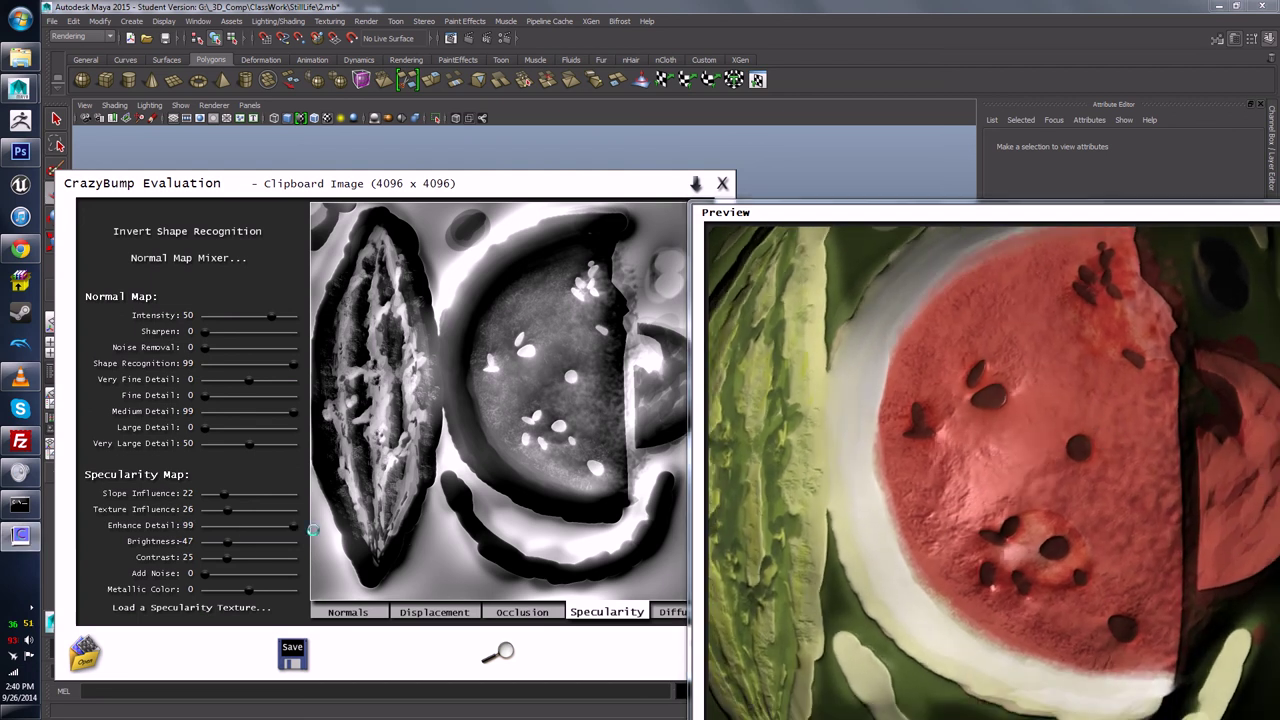
pyautogui.moveTo(1122, 488)
pyautogui.mouseDown()
pyautogui.moveTo(1066, 461)
pyautogui.moveTo(1035, 478)
pyautogui.moveTo(1098, 486)
pyautogui.mouseUp()
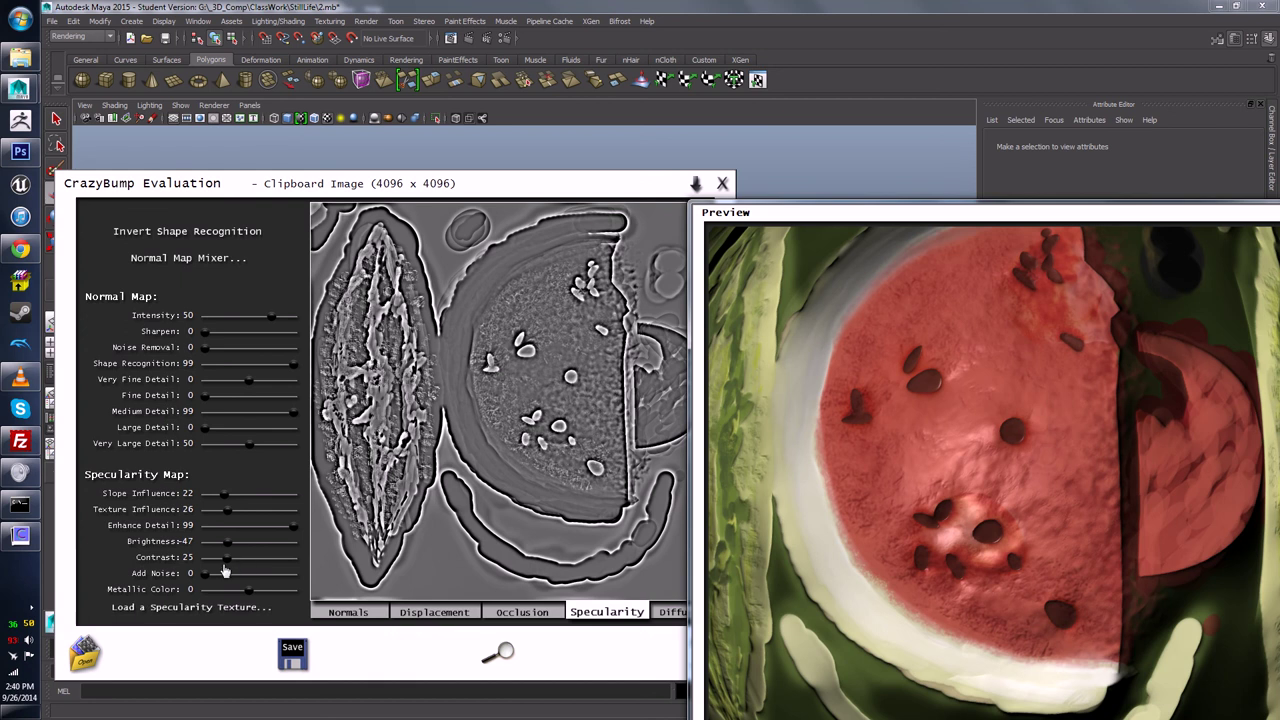
pyautogui.moveTo(225, 568); pyautogui.dragTo(255, 577)
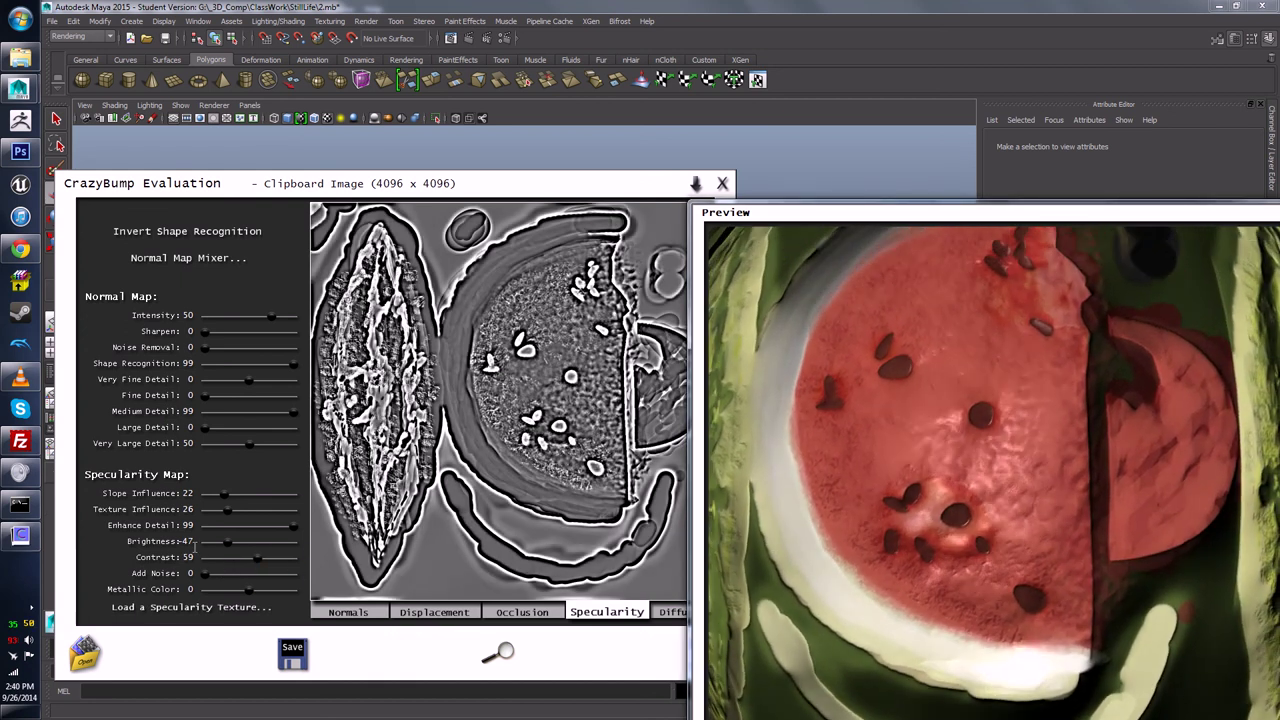
# Step: Study the wet highlights in the watermelon slice reference photo in Chrome, and return to CrazyBump
pyautogui.click(20, 248)
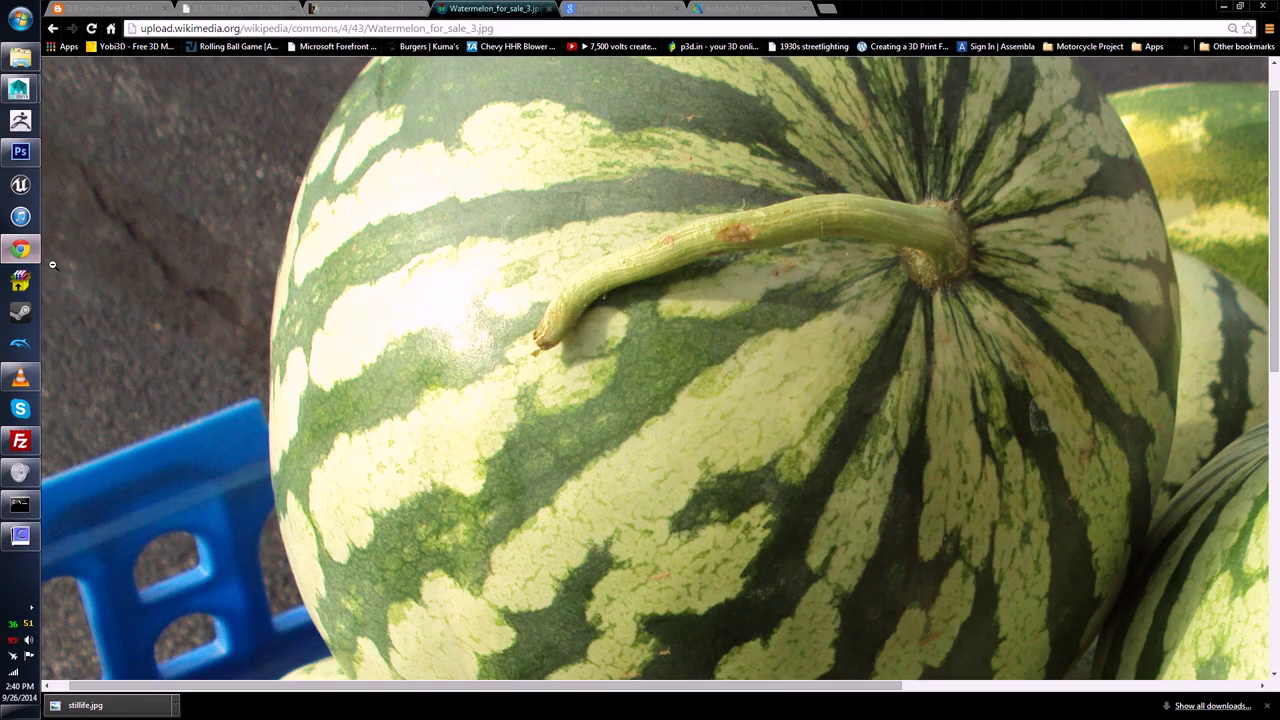
pyautogui.click(337, 7)
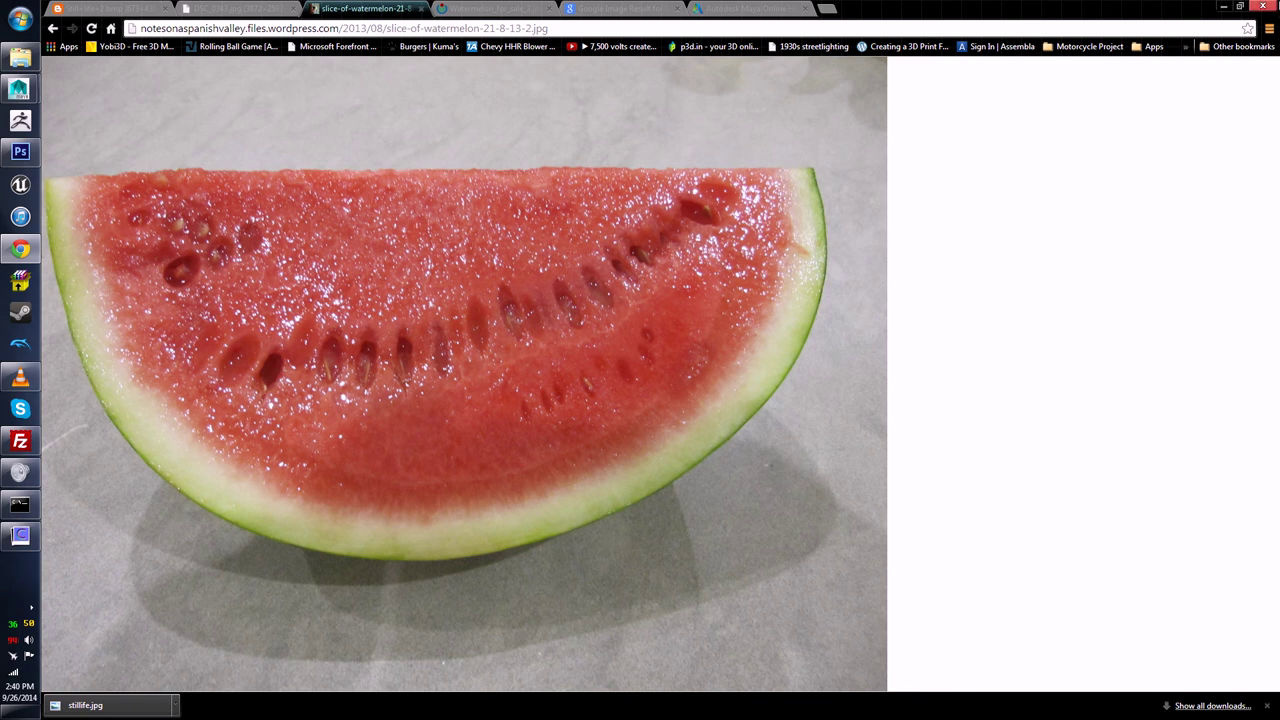
pyautogui.click(1223, 7)
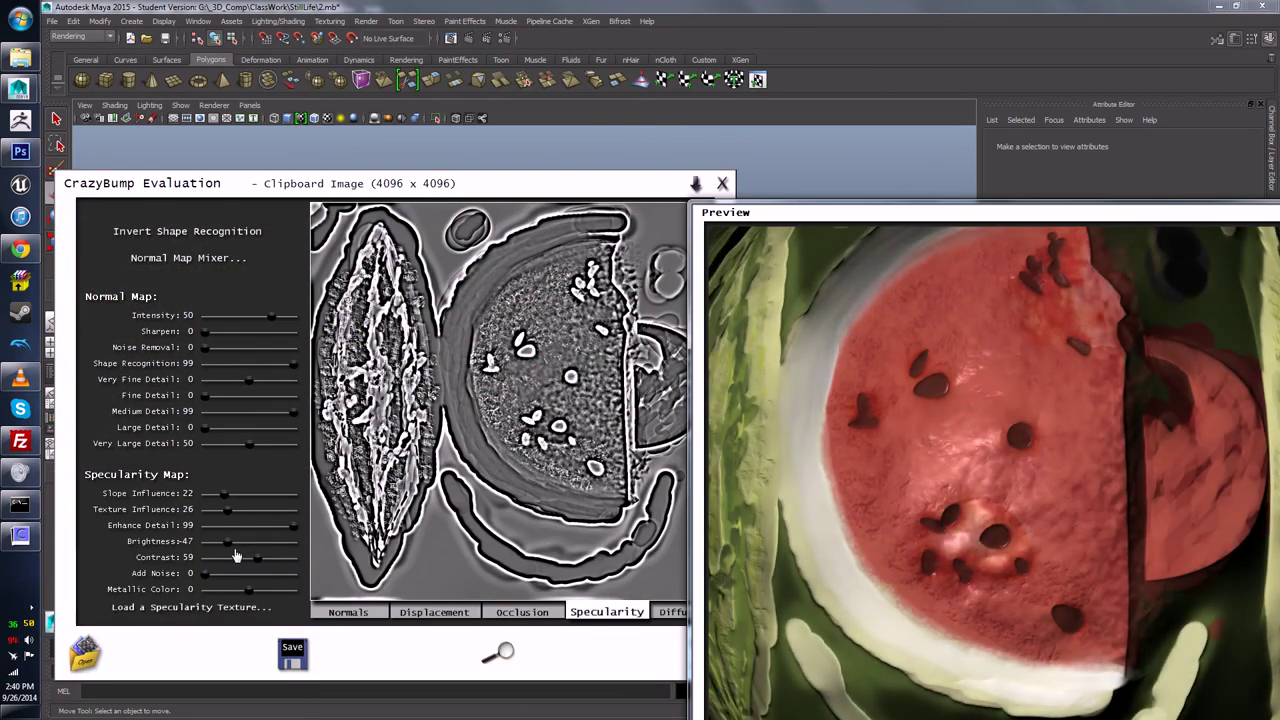
# Step: Set the specularity map's Brightness to -56, and both Slope Influence and Texture Influence to 0
pyautogui.moveTo(231, 548)
pyautogui.mouseDown()
pyautogui.moveTo(250, 546)
pyautogui.moveTo(208, 546)
pyautogui.moveTo(223, 545)
pyautogui.mouseUp()
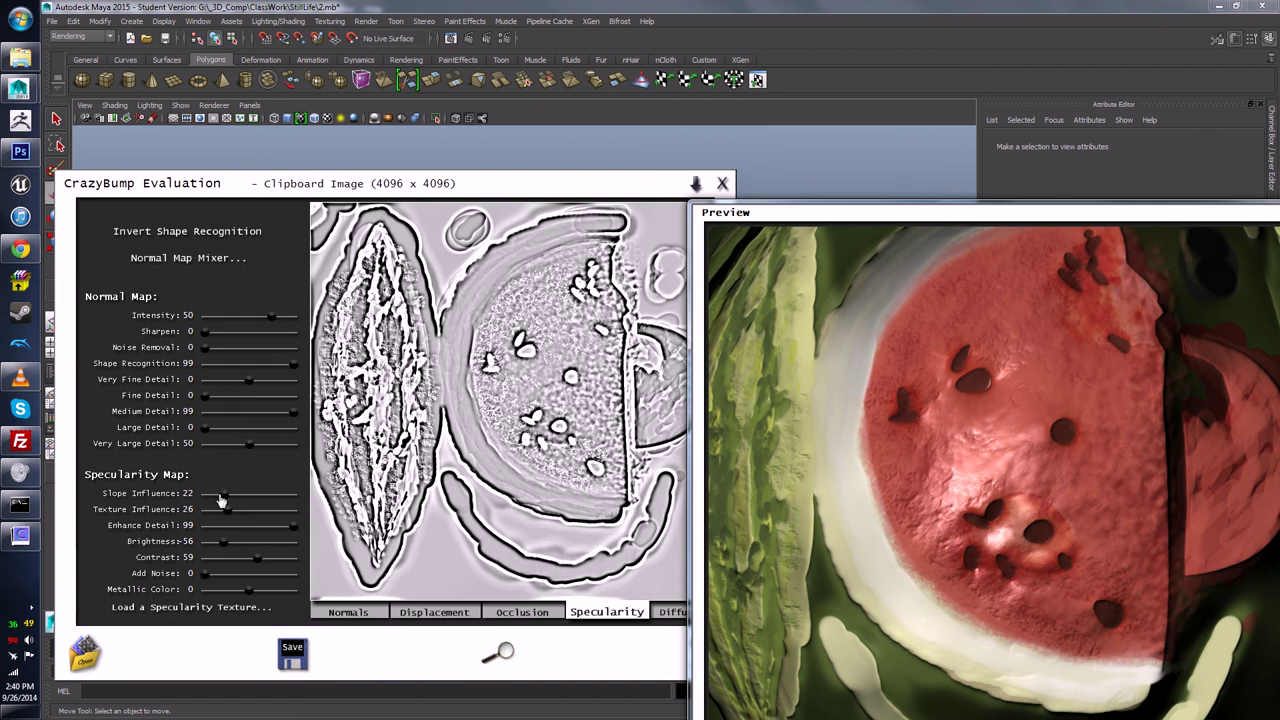
pyautogui.moveTo(222, 497); pyautogui.dragTo(204, 500)
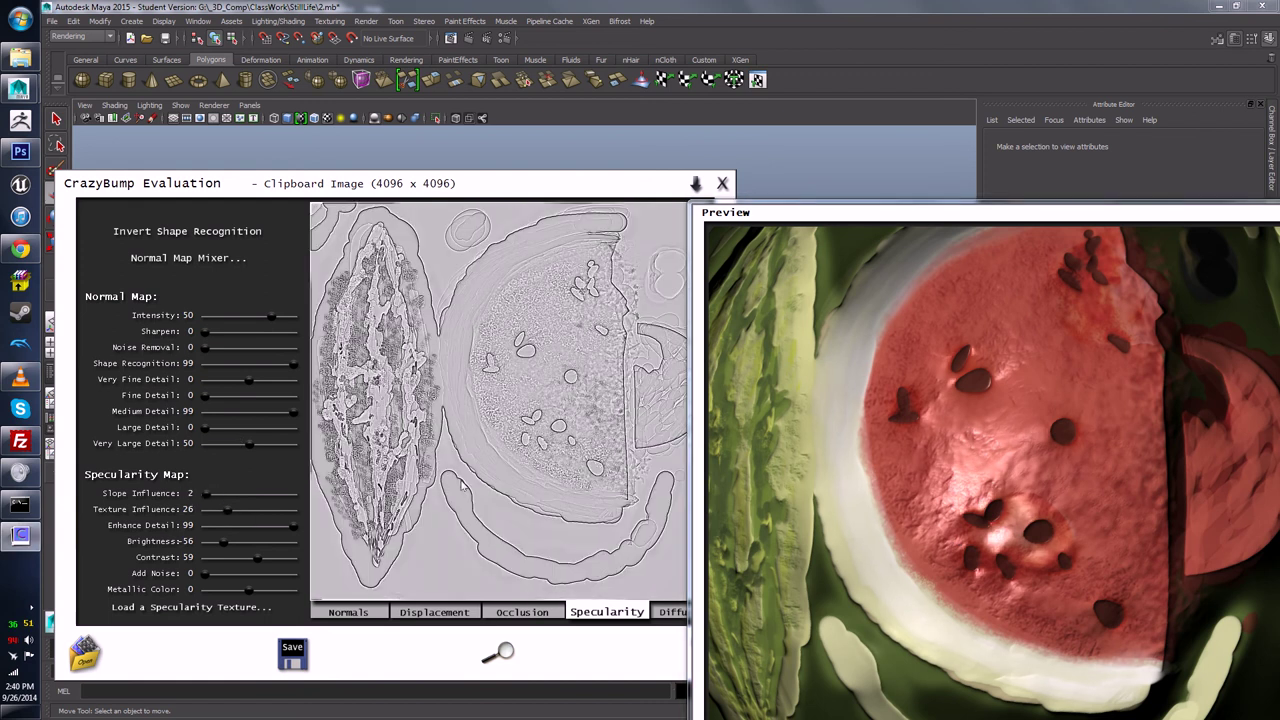
pyautogui.moveTo(836, 477); pyautogui.dragTo(1139, 459)
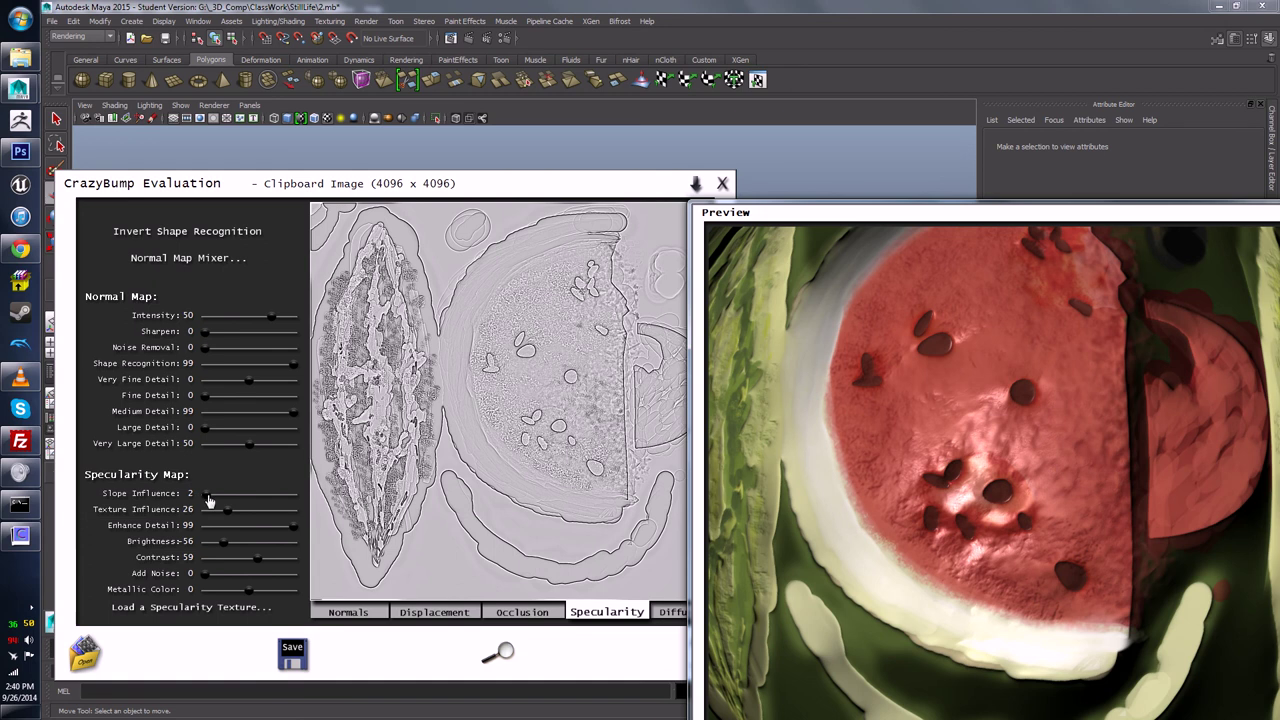
pyautogui.moveTo(205, 497); pyautogui.dragTo(163, 491)
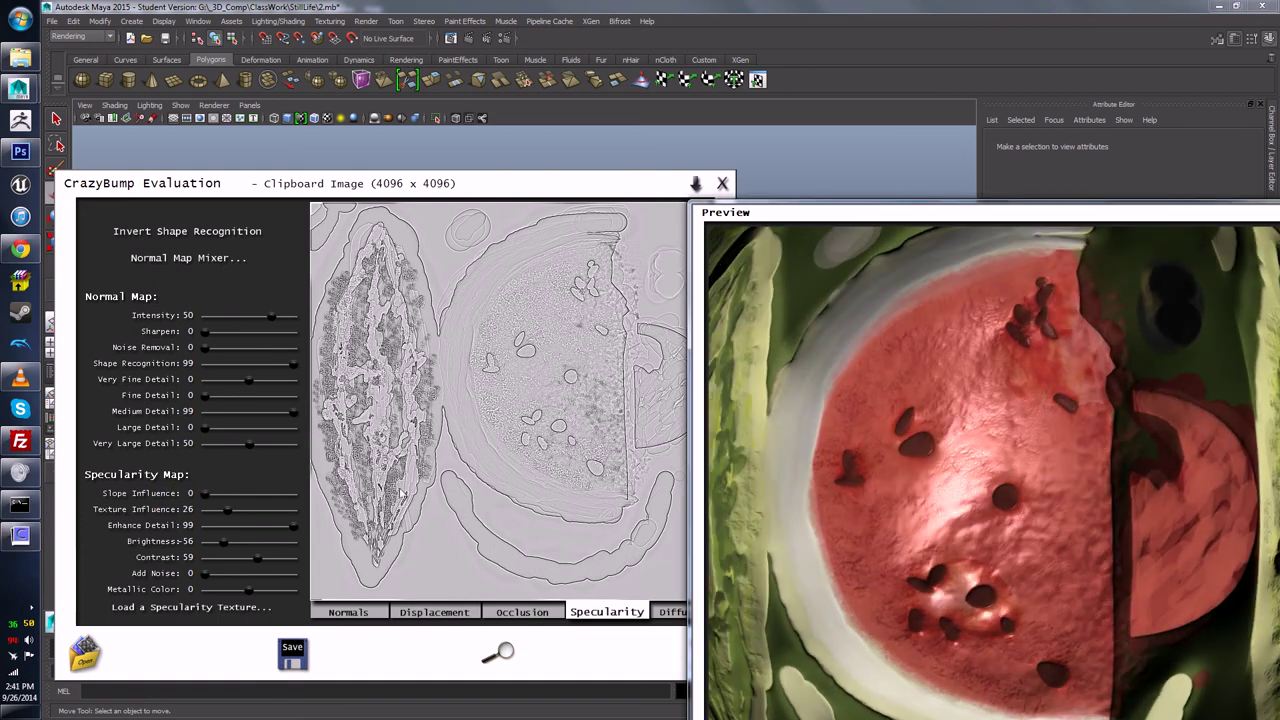
pyautogui.moveTo(235, 518)
pyautogui.mouseDown()
pyautogui.moveTo(285, 505)
pyautogui.moveTo(186, 520)
pyautogui.mouseUp()
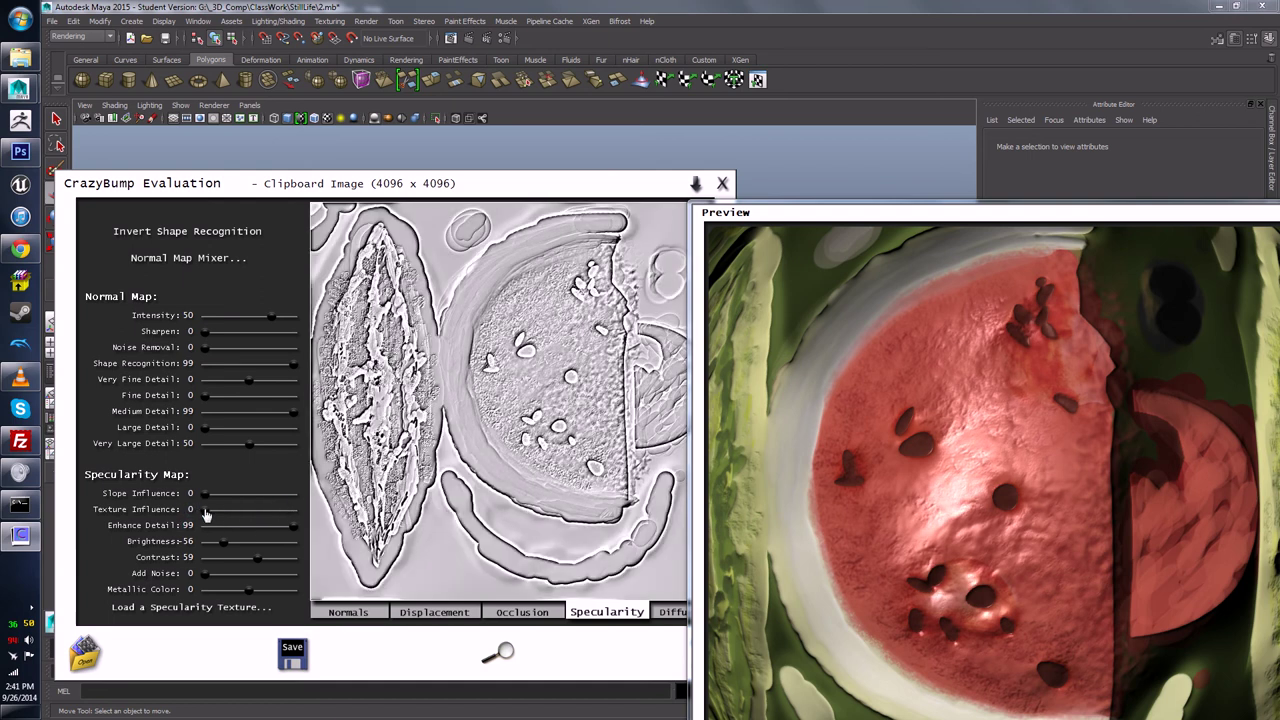
pyautogui.moveTo(753, 440); pyautogui.dragTo(845, 440)
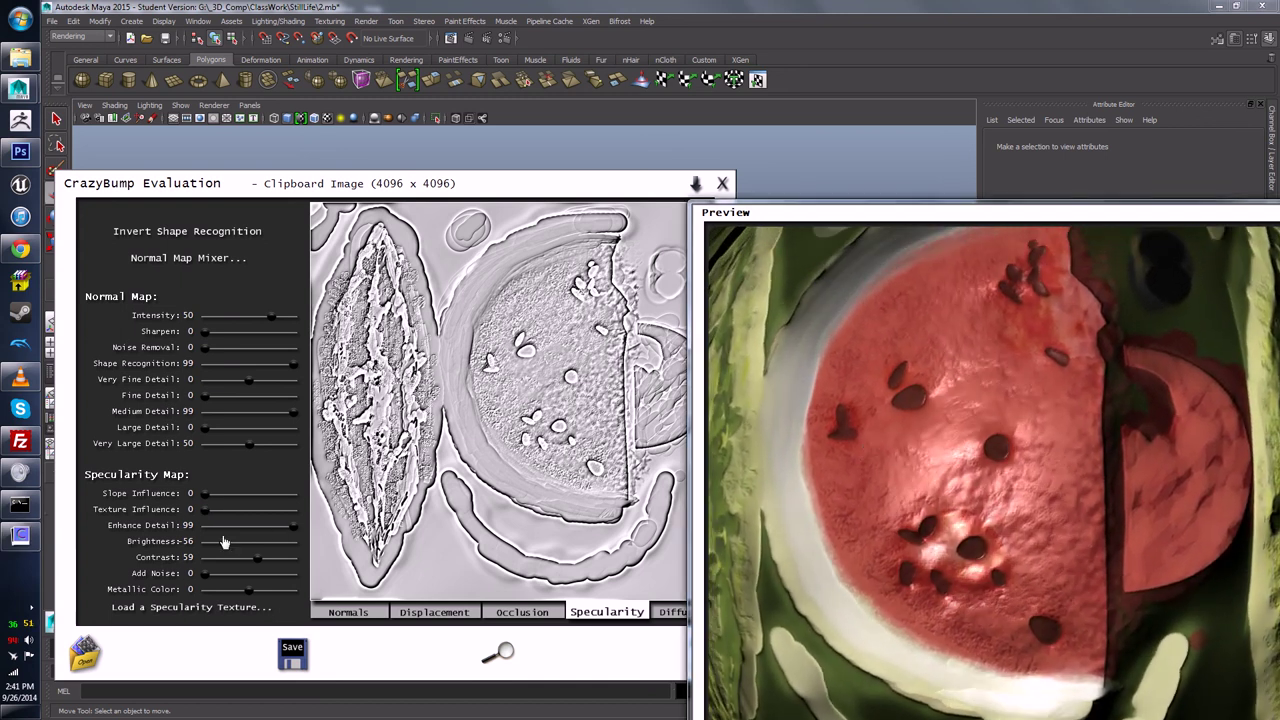
# Step: Set the specularity map's Add Noise to 59 and Enhance Detail to 90, and check the preview's highlights
pyautogui.moveTo(206, 579); pyautogui.dragTo(258, 582)
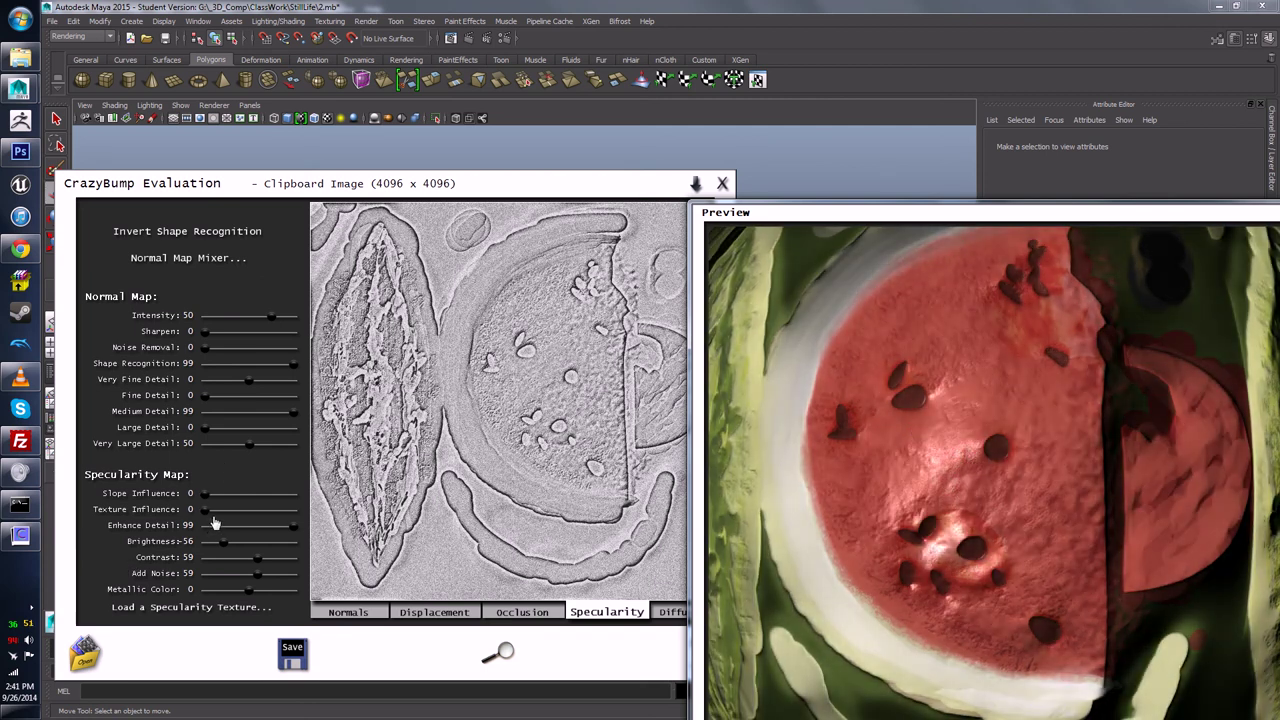
pyautogui.moveTo(292, 531)
pyautogui.mouseDown()
pyautogui.moveTo(211, 533)
pyautogui.moveTo(282, 527)
pyautogui.mouseUp()
pyautogui.moveTo(960, 448); pyautogui.dragTo(826, 477)
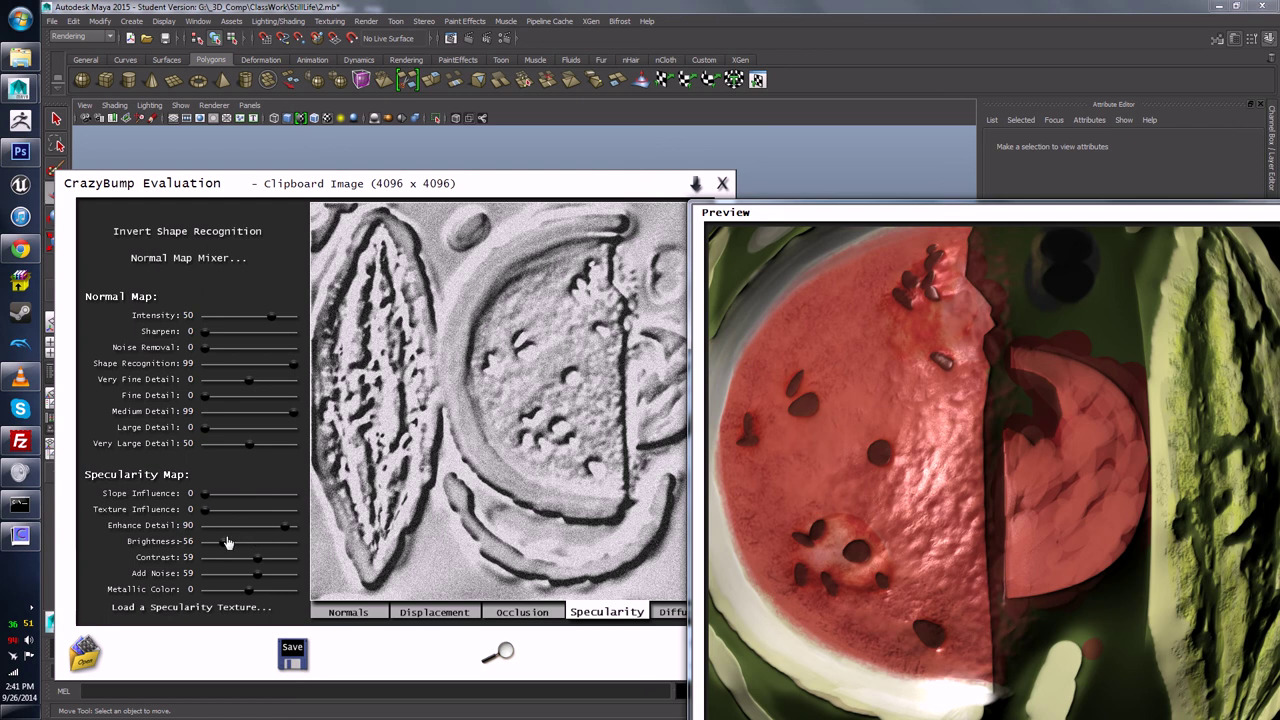
# Step: Set the specularity map's Brightness to -62, Enhance Detail to 92, Texture Influence to 99 and Slope Influence to 68
pyautogui.moveTo(228, 541); pyautogui.dragTo(290, 527)
pyautogui.moveTo(205, 510); pyautogui.dragTo(324, 533)
pyautogui.moveTo(798, 493); pyautogui.dragTo(859, 477)
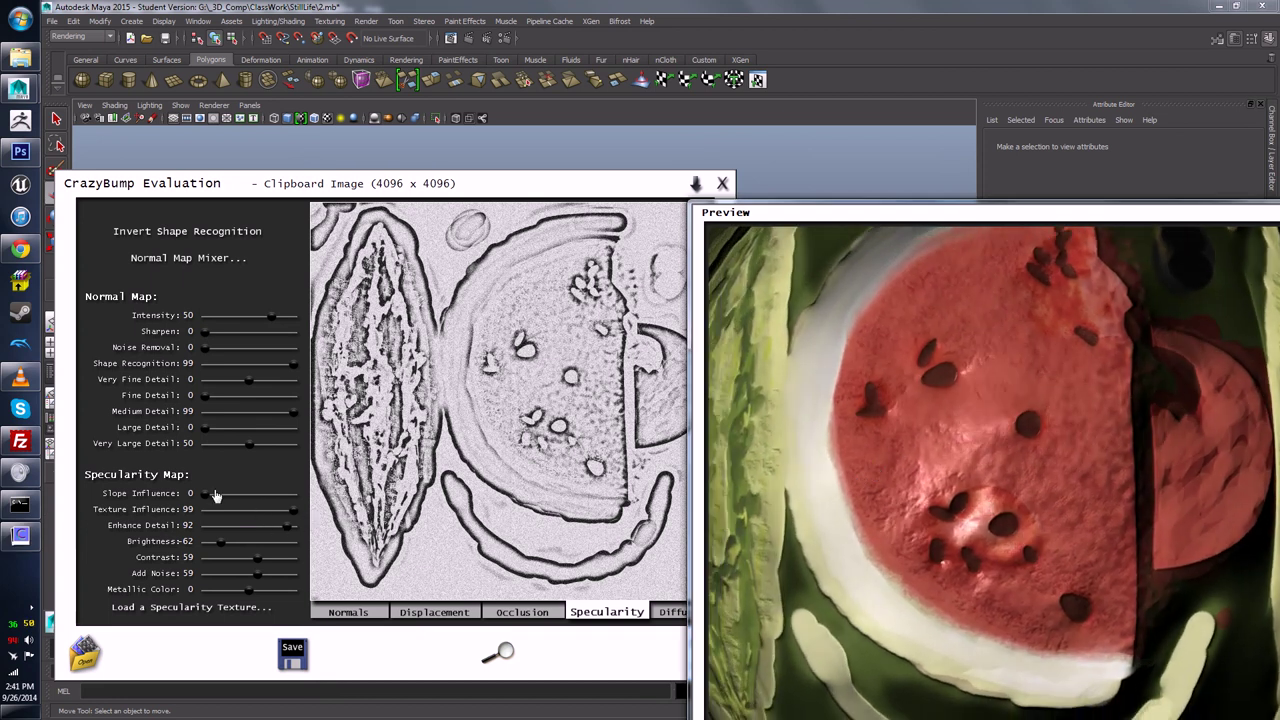
pyautogui.moveTo(207, 495); pyautogui.dragTo(265, 503)
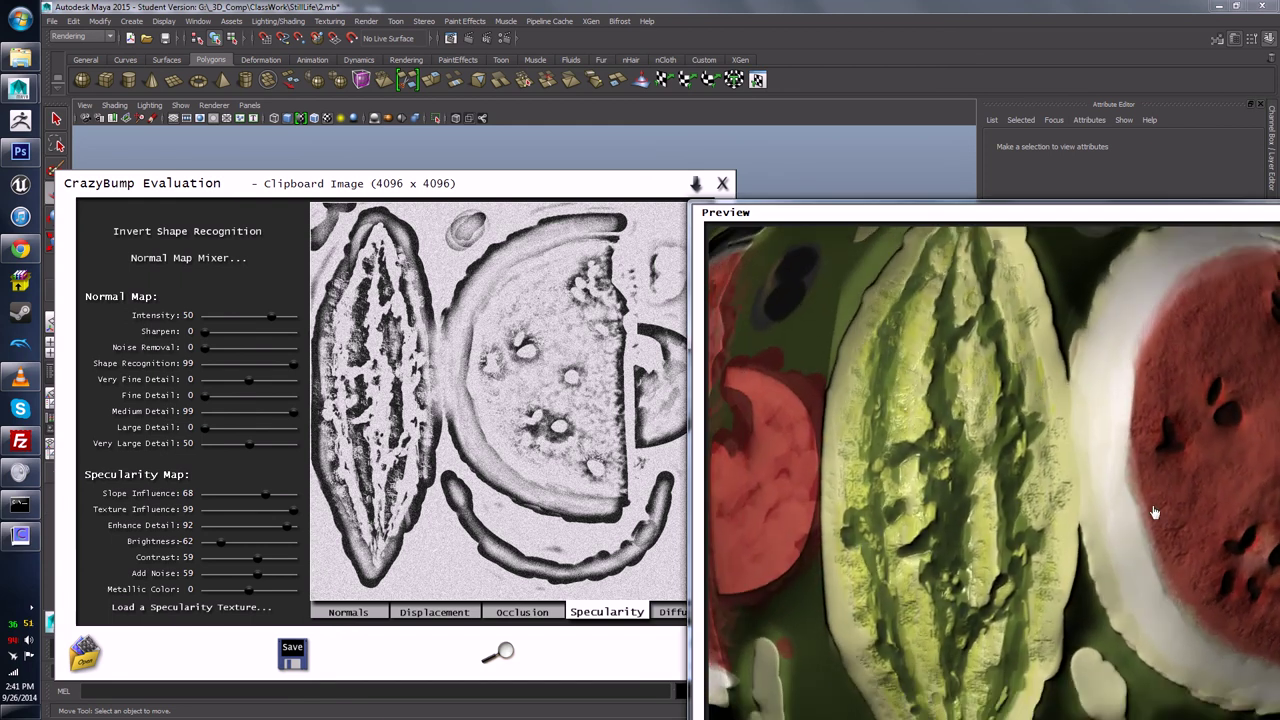
# Step: Set the normal map's Intensity to 1 and inspect the specular effect on the flesh up close
pyautogui.moveTo(270, 317); pyautogui.dragTo(242, 327)
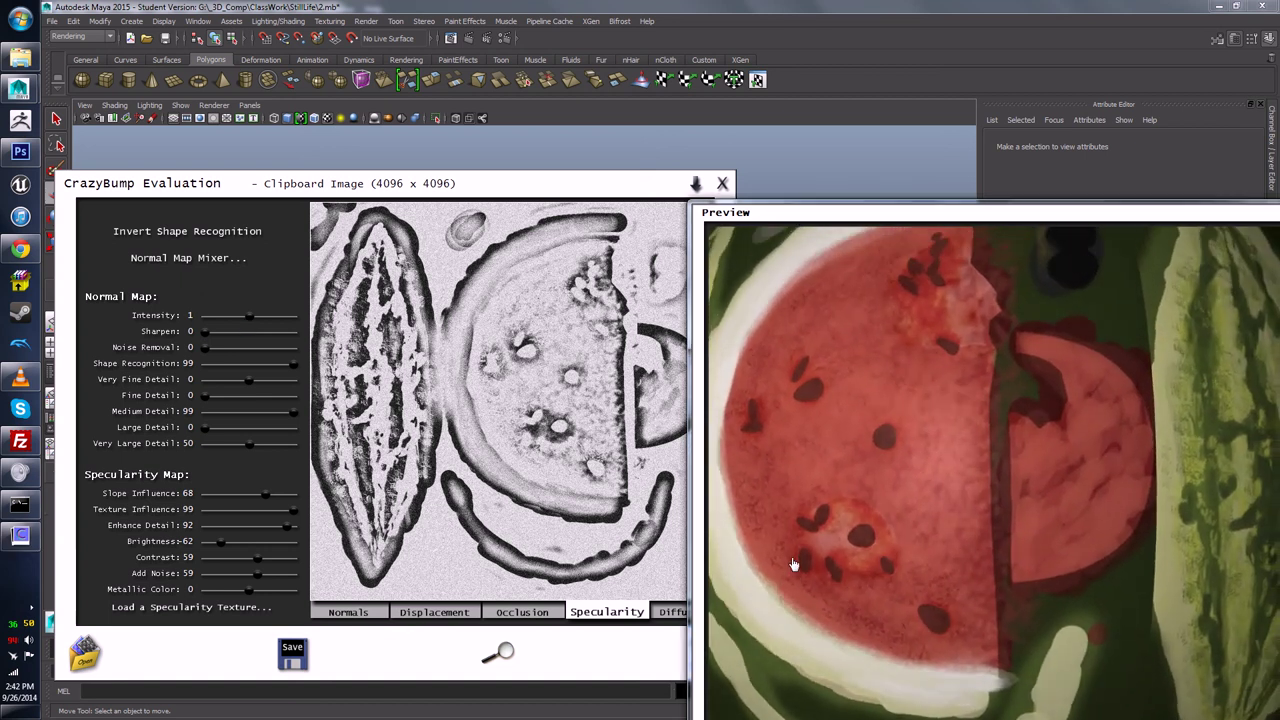
pyautogui.moveTo(795, 565); pyautogui.dragTo(920, 550)
pyautogui.scroll(3, 867, 558)
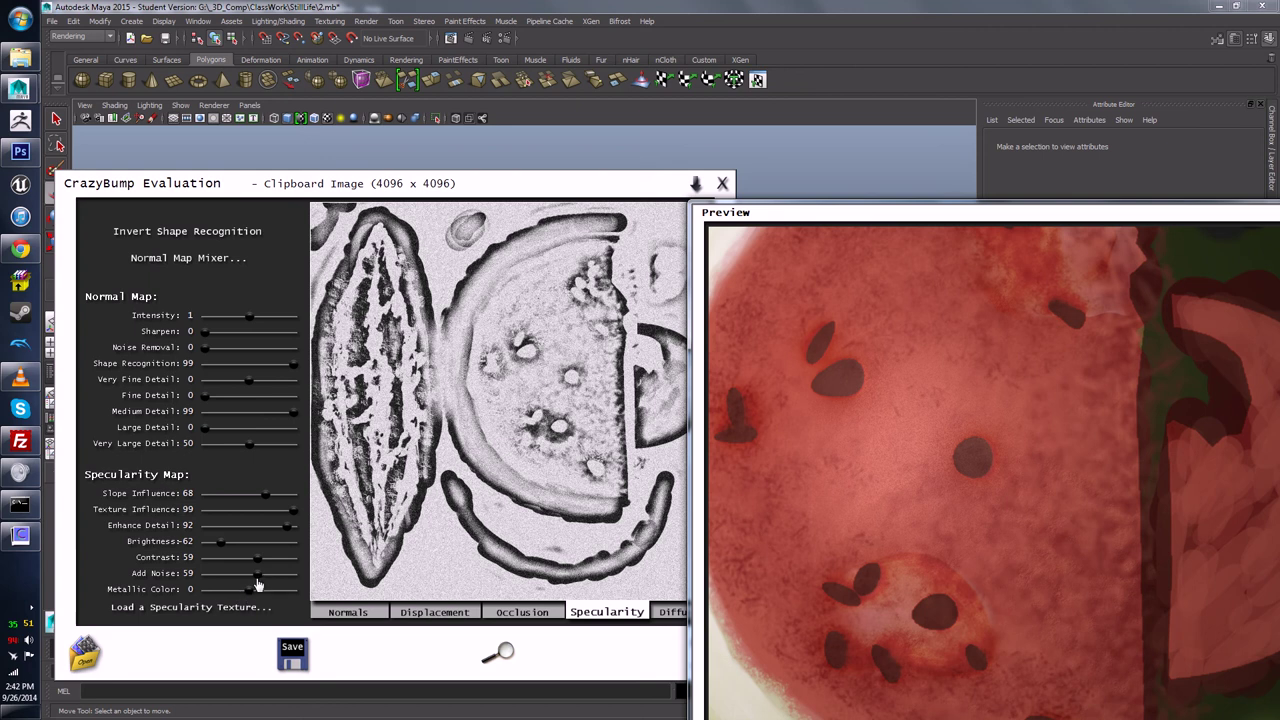
# Step: Set the specularity map's Add Noise to 19 and Contrast to 83, checking the highlight on the flesh
pyautogui.moveTo(257, 583); pyautogui.dragTo(220, 585)
pyautogui.moveTo(990, 511); pyautogui.dragTo(985, 508)
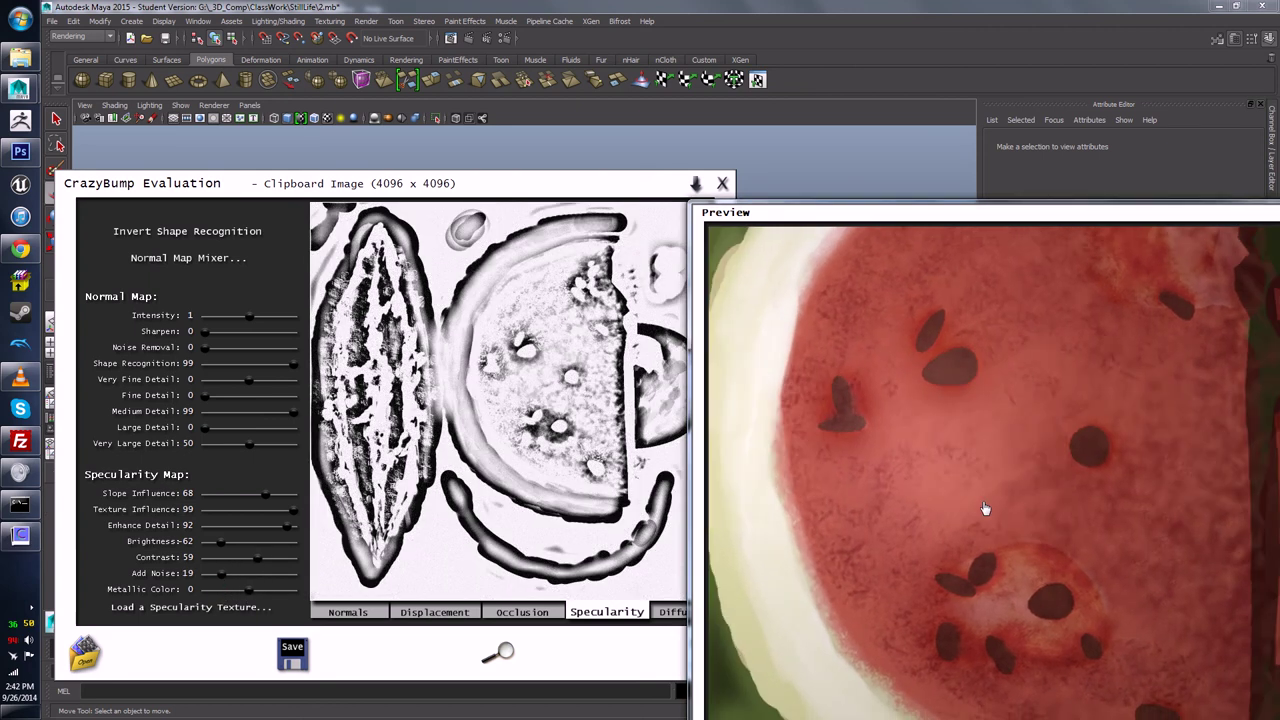
pyautogui.scroll(-10, 892, 511)
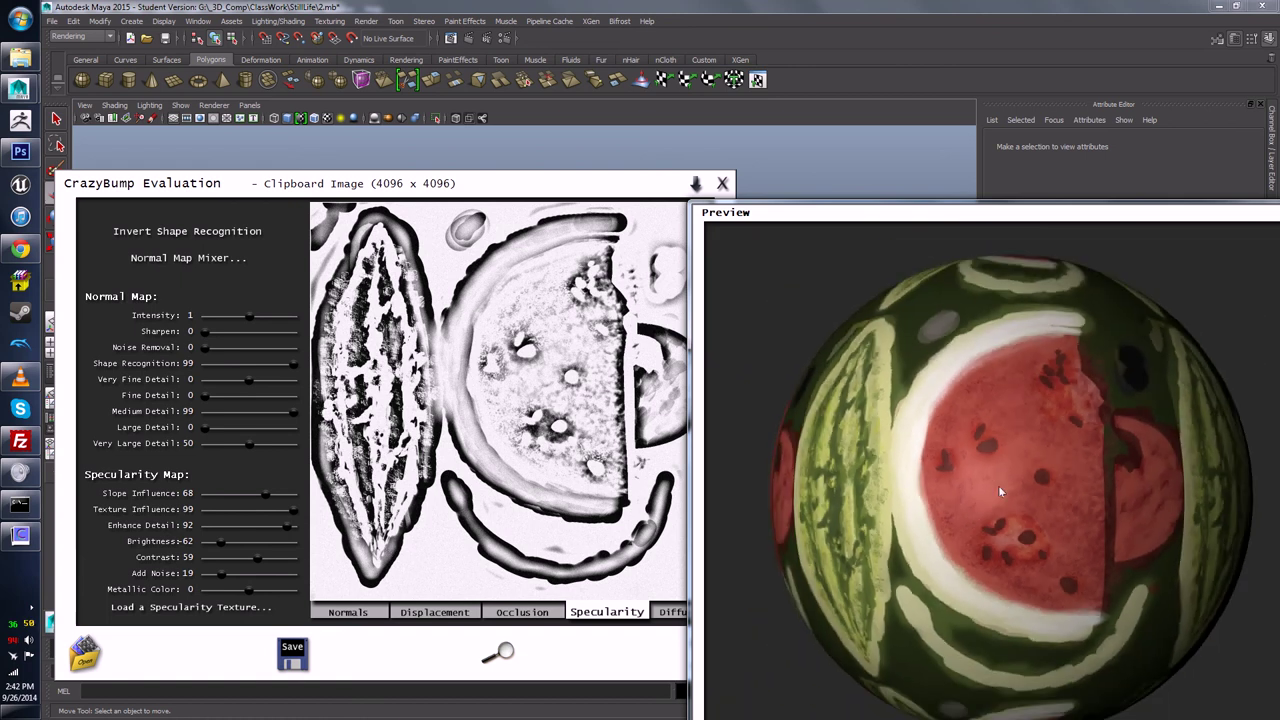
pyautogui.moveTo(1048, 450); pyautogui.dragTo(1089, 459)
pyautogui.scroll(5, 1090, 460)
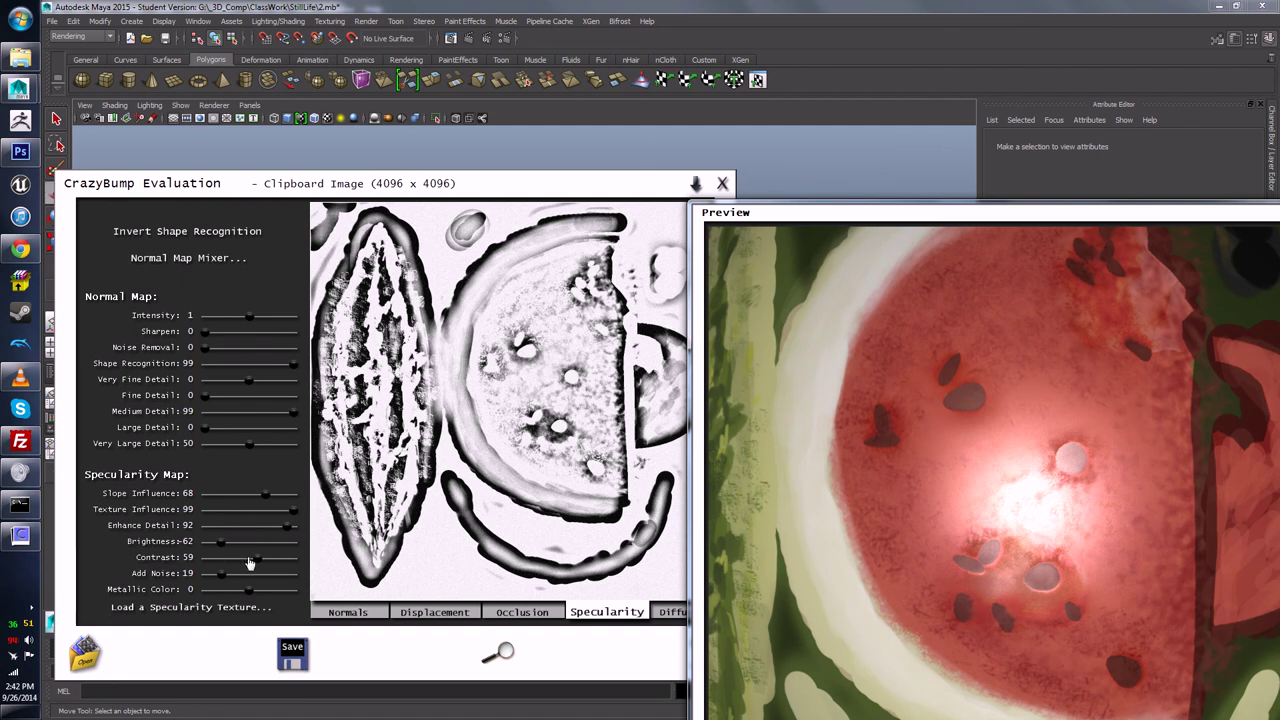
pyautogui.moveTo(250, 563); pyautogui.dragTo(277, 558)
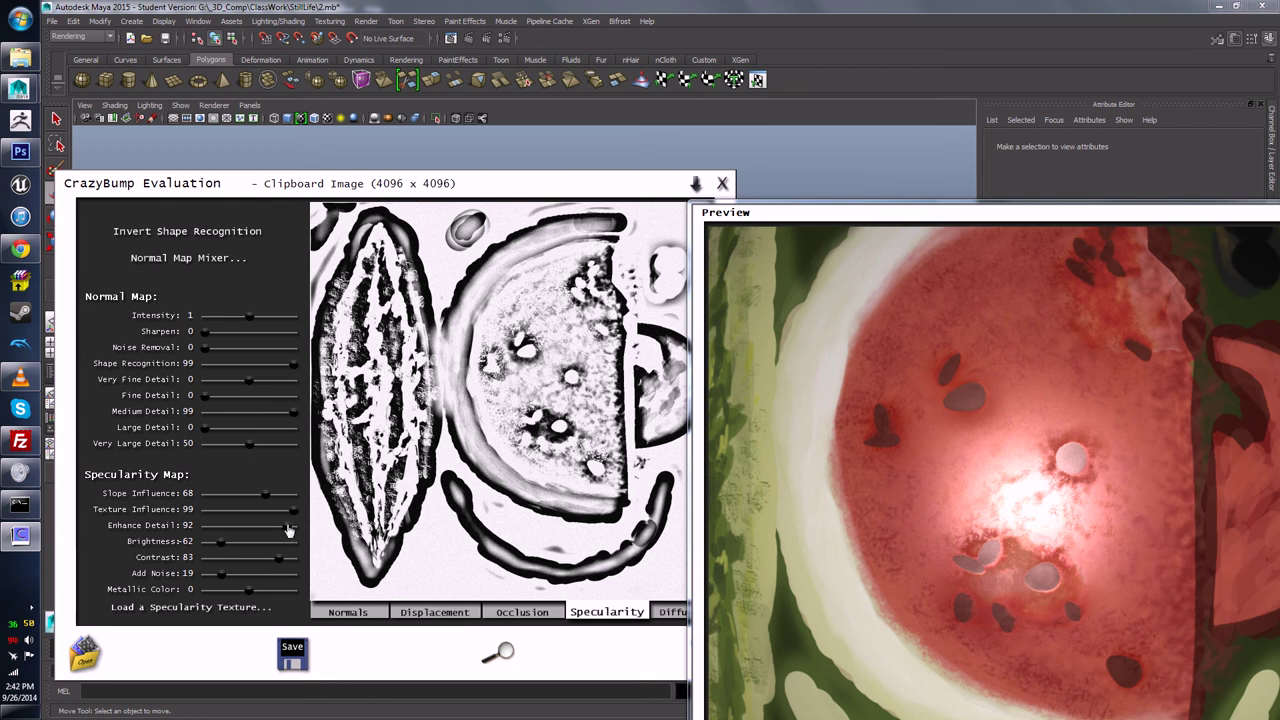
# Step: Set the specularity map's Texture Influence to 50, Enhance Detail to 81 and Brightness to -59, checking the highlight on the preview sphere
pyautogui.moveTo(291, 527); pyautogui.dragTo(228, 545)
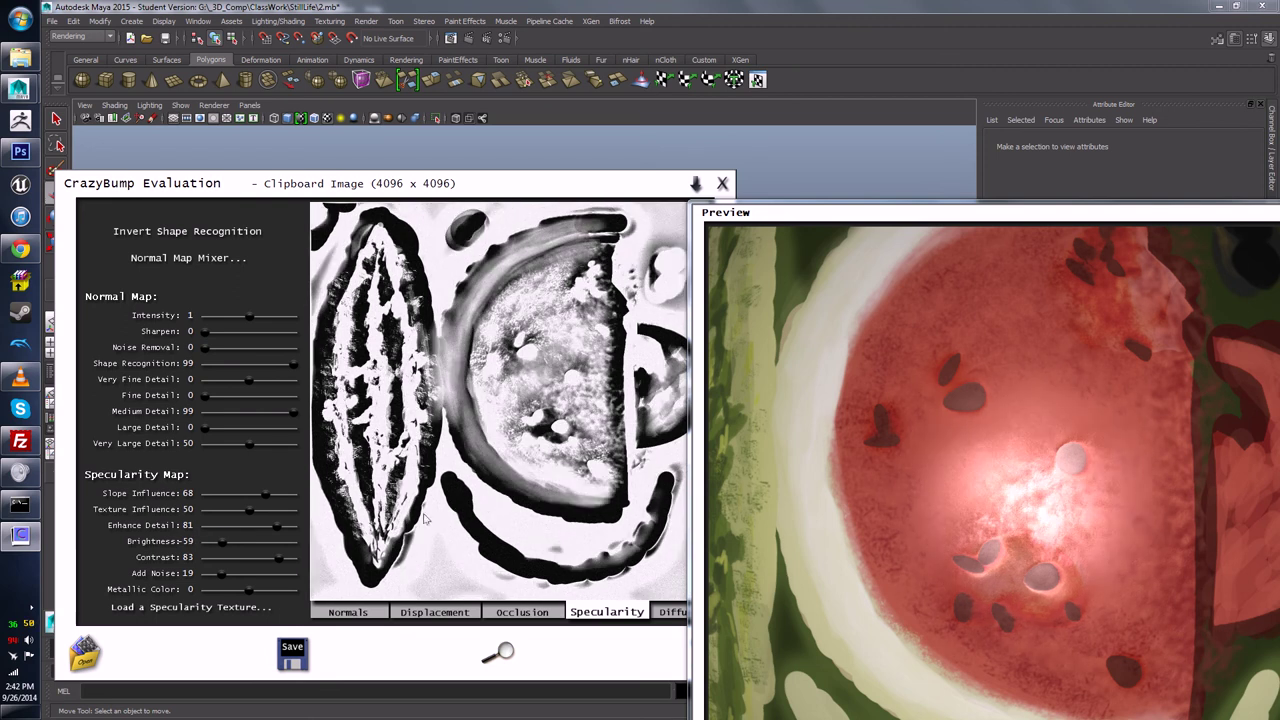
pyautogui.moveTo(1070, 458); pyautogui.dragTo(1134, 492)
pyautogui.scroll(-5, 1134, 492)
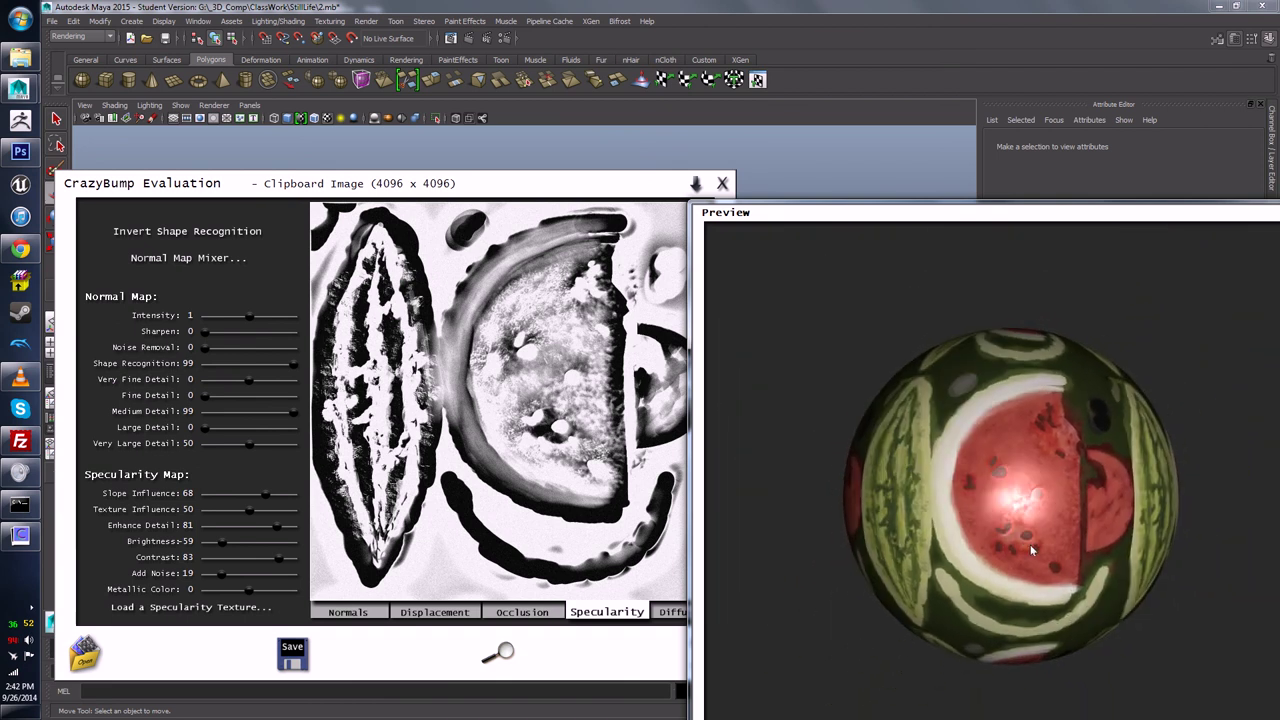
pyautogui.scroll(5, 1030, 544)
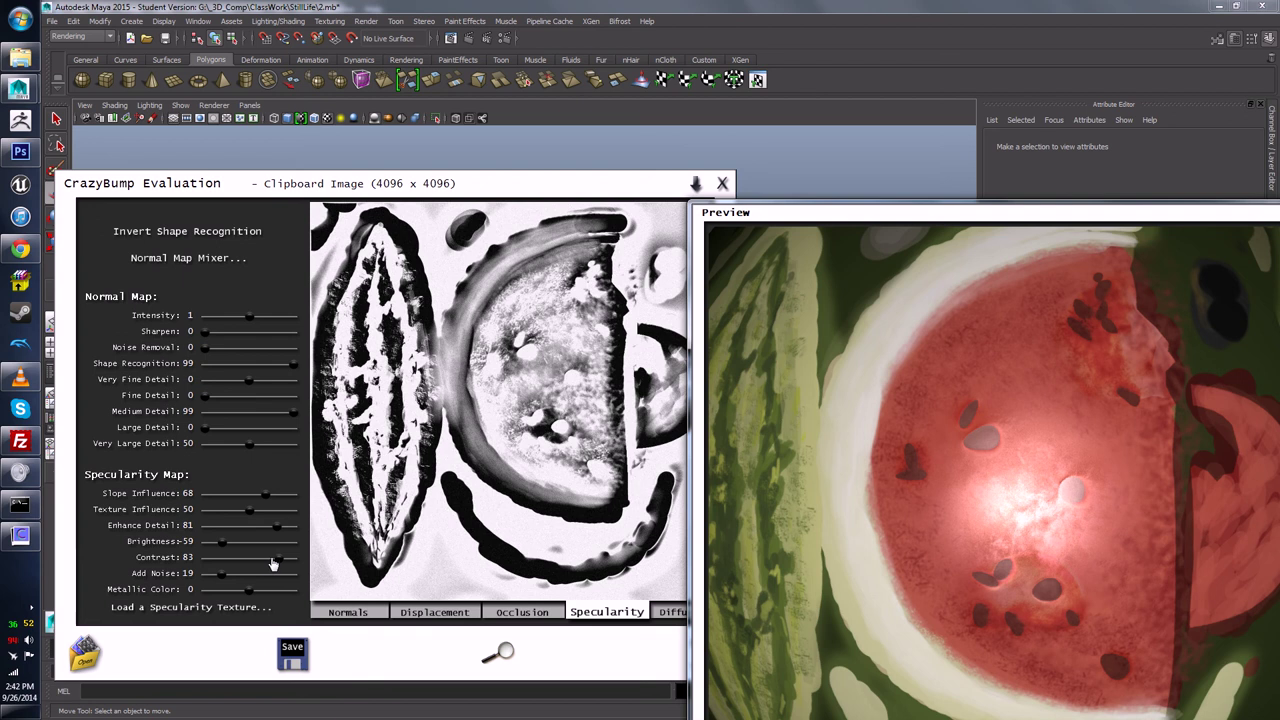
# Step: Set the specularity map's Contrast to 66 and check the highlights on the preview's striped rind and flesh
pyautogui.moveTo(277, 562); pyautogui.dragTo(261, 562)
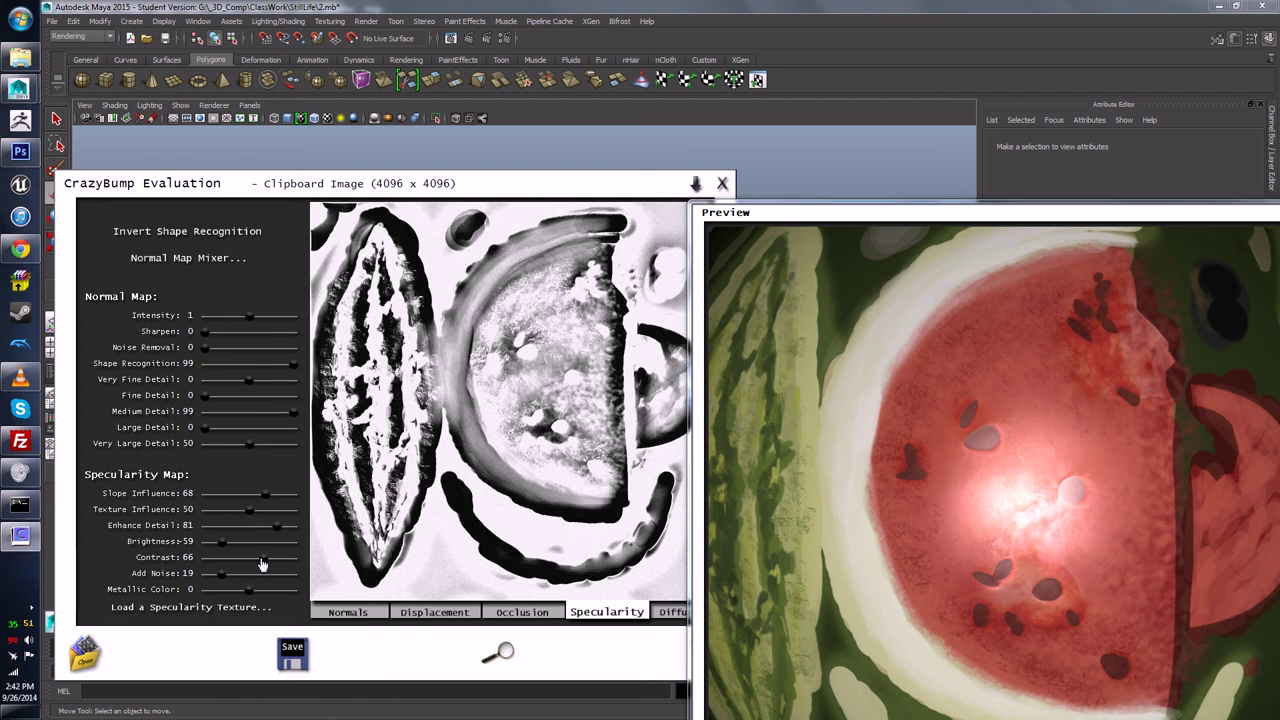
pyautogui.moveTo(891, 491); pyautogui.dragTo(934, 514)
pyautogui.scroll(-2, 930, 514)
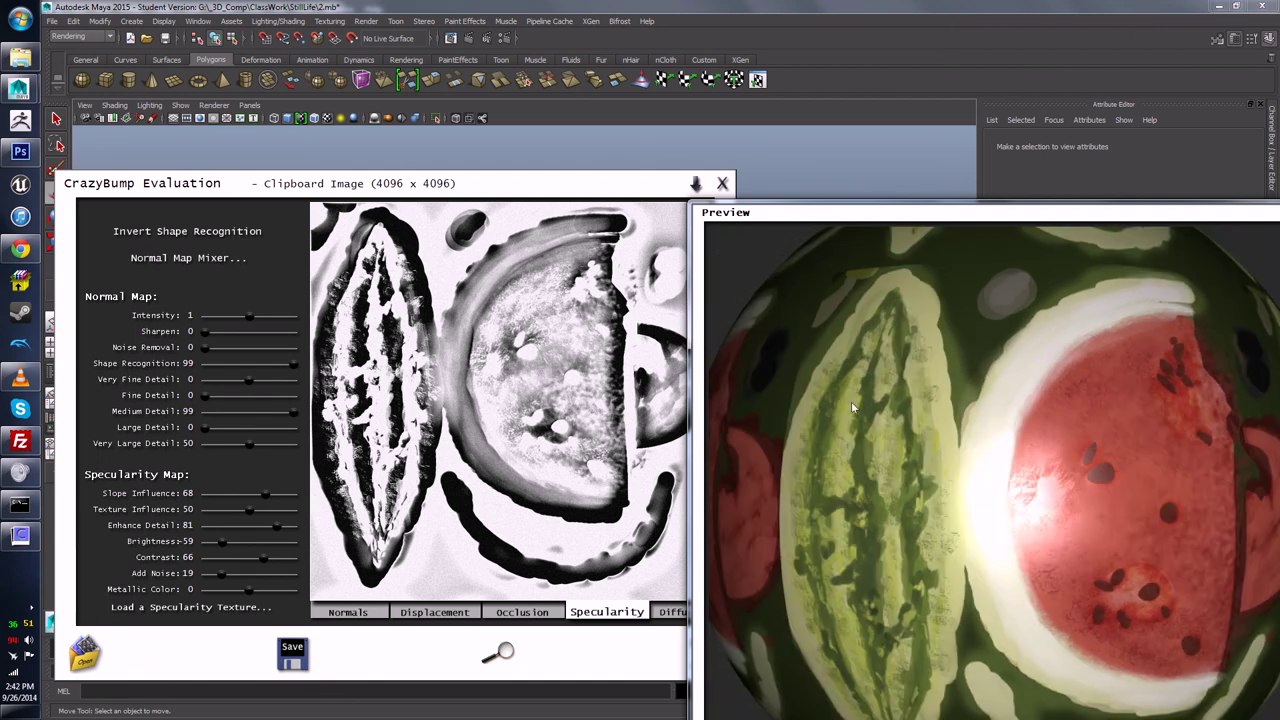
pyautogui.moveTo(855, 398); pyautogui.dragTo(1020, 525)
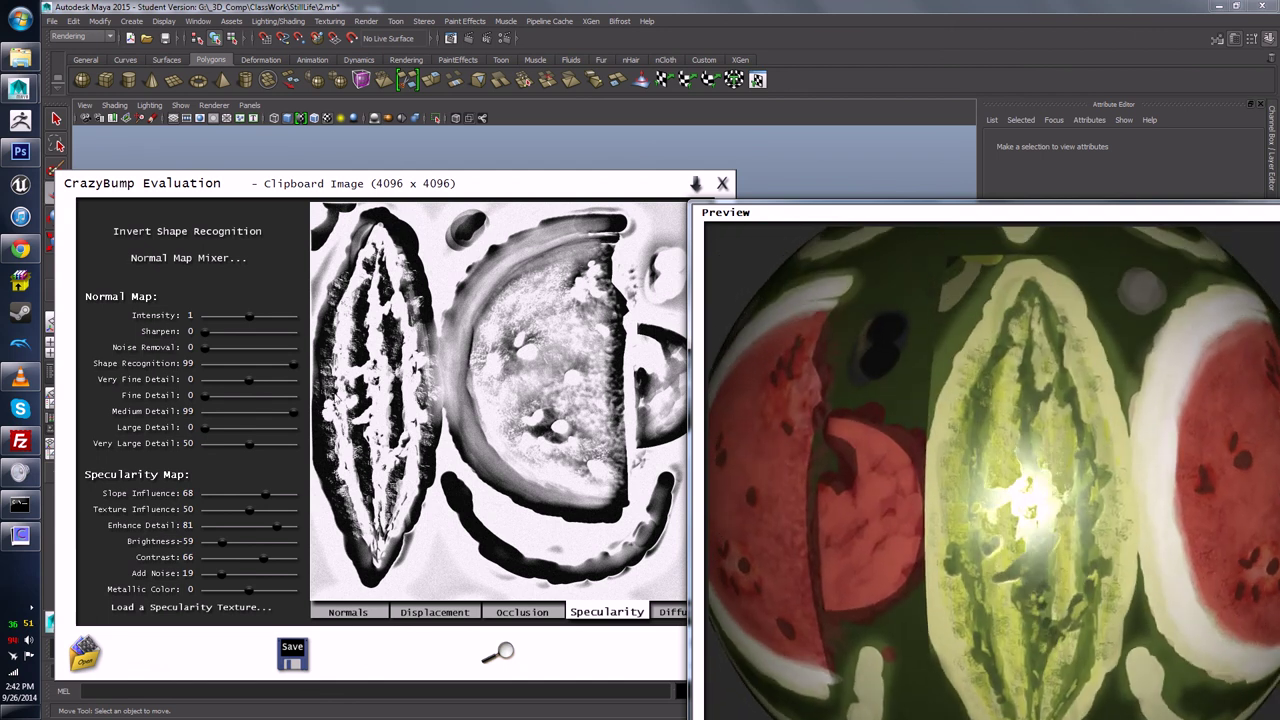
pyautogui.moveTo(1039, 567); pyautogui.dragTo(1026, 521)
pyautogui.moveTo(1043, 598); pyautogui.dragTo(987, 595)
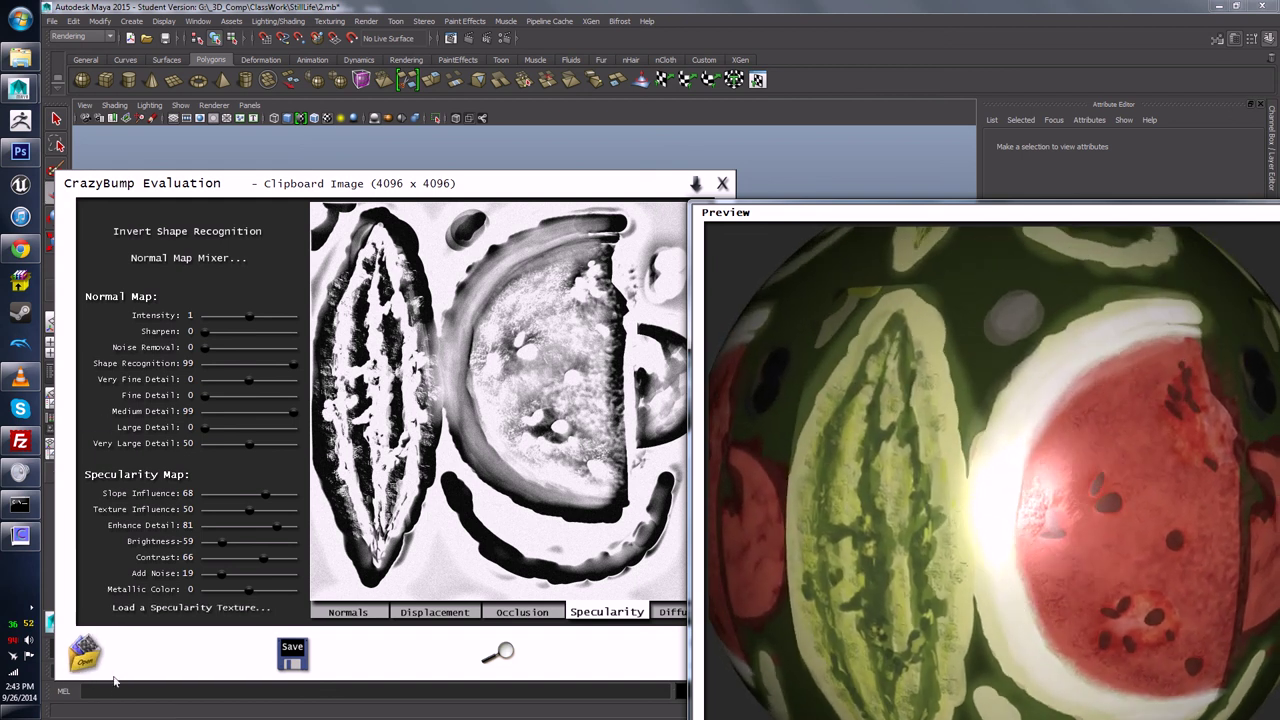
# Step: Copy the specularity map to the clipboard and switch to the watermelon document in Photoshop
pyautogui.click(283, 660)
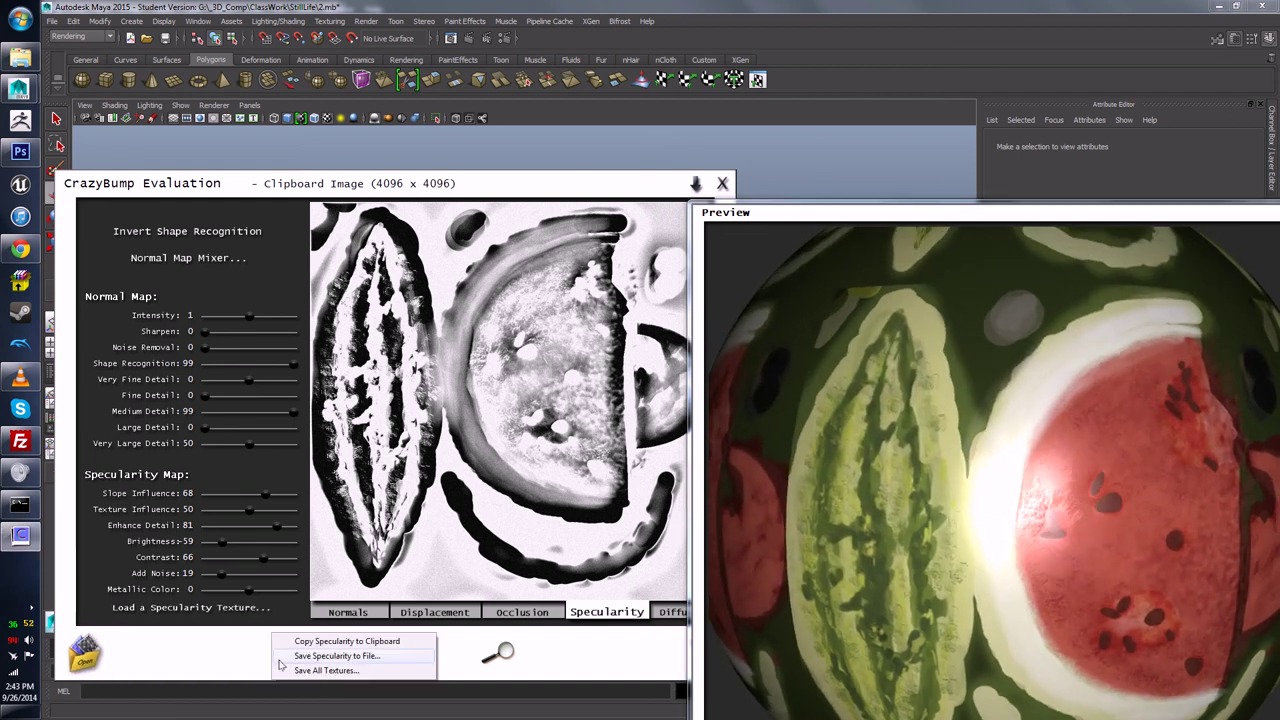
pyautogui.click(386, 643)
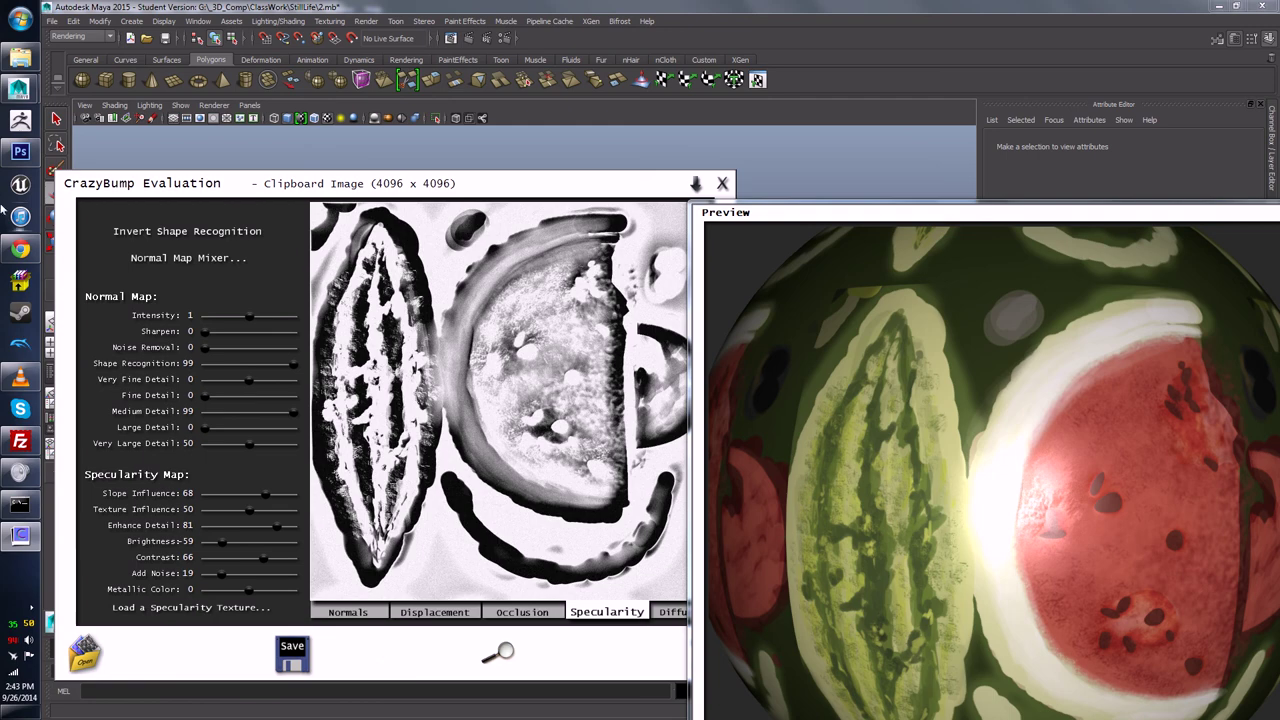
pyautogui.click(20, 155)
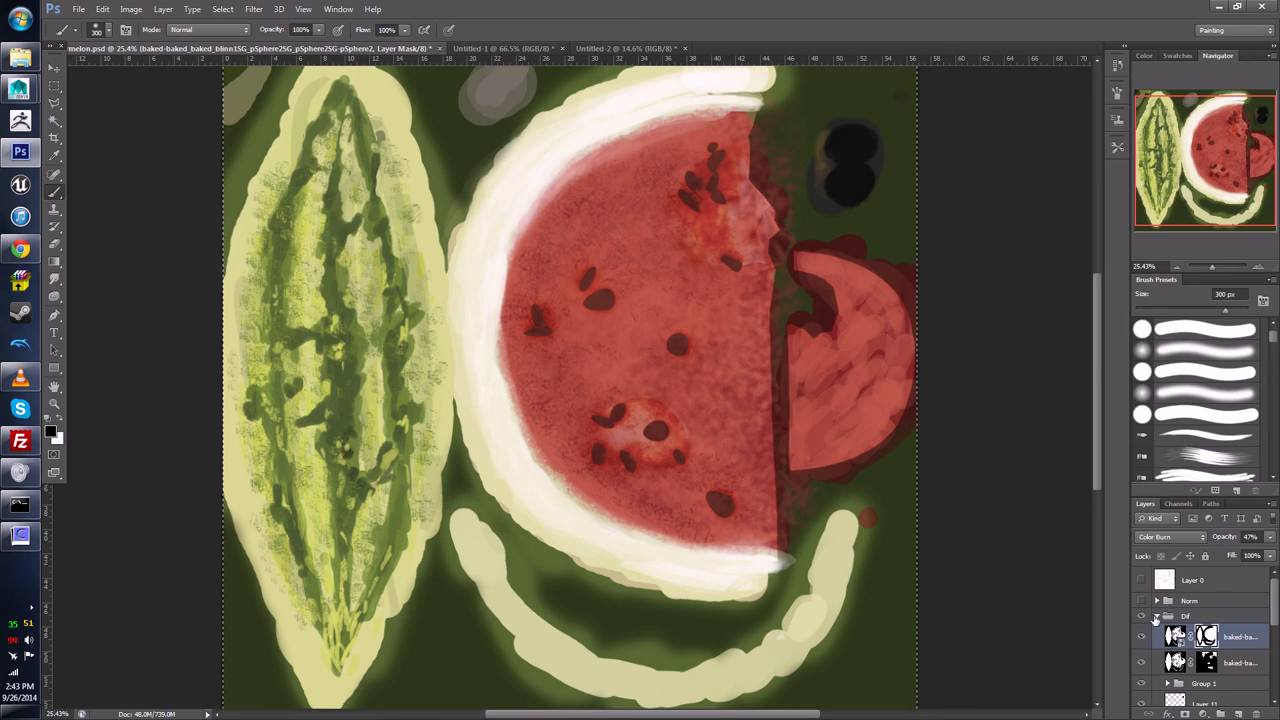
# Step: Collapse the Dif group and create a new layer group named Spec above the Norm group
pyautogui.click(1156, 617)
pyautogui.click(1238, 714)
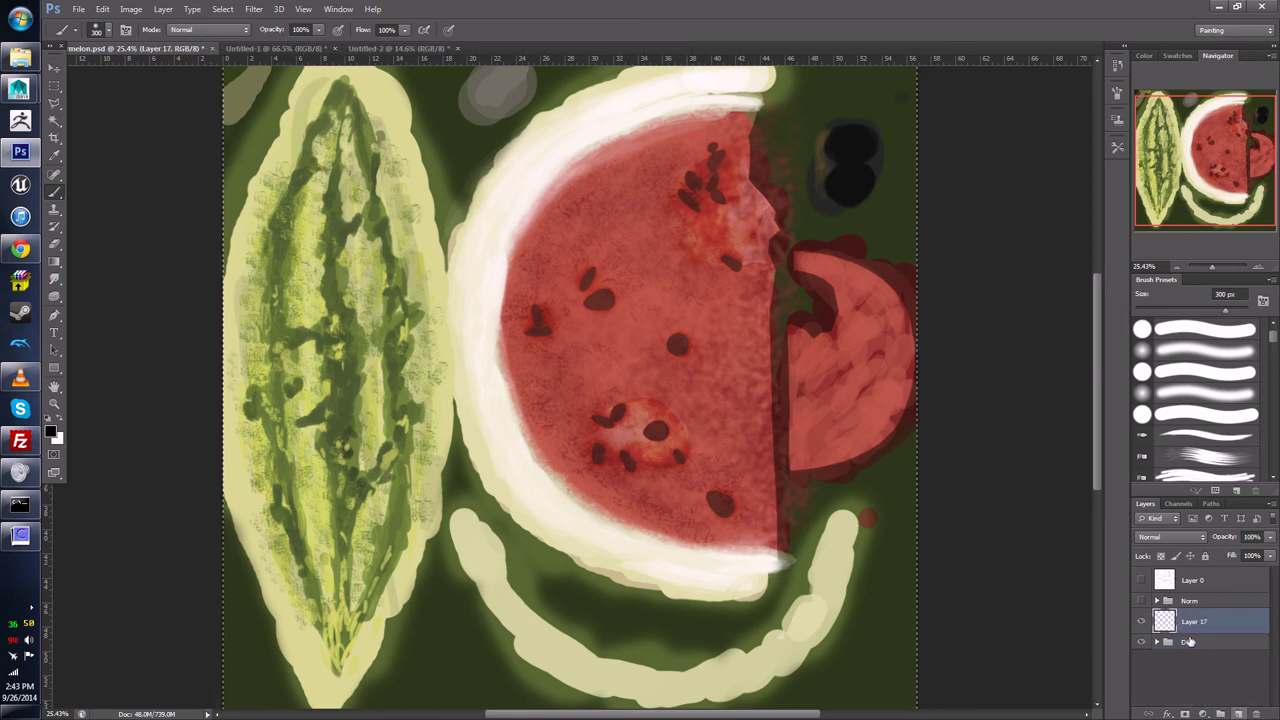
pyautogui.moveTo(1181, 622); pyautogui.dragTo(1255, 714)
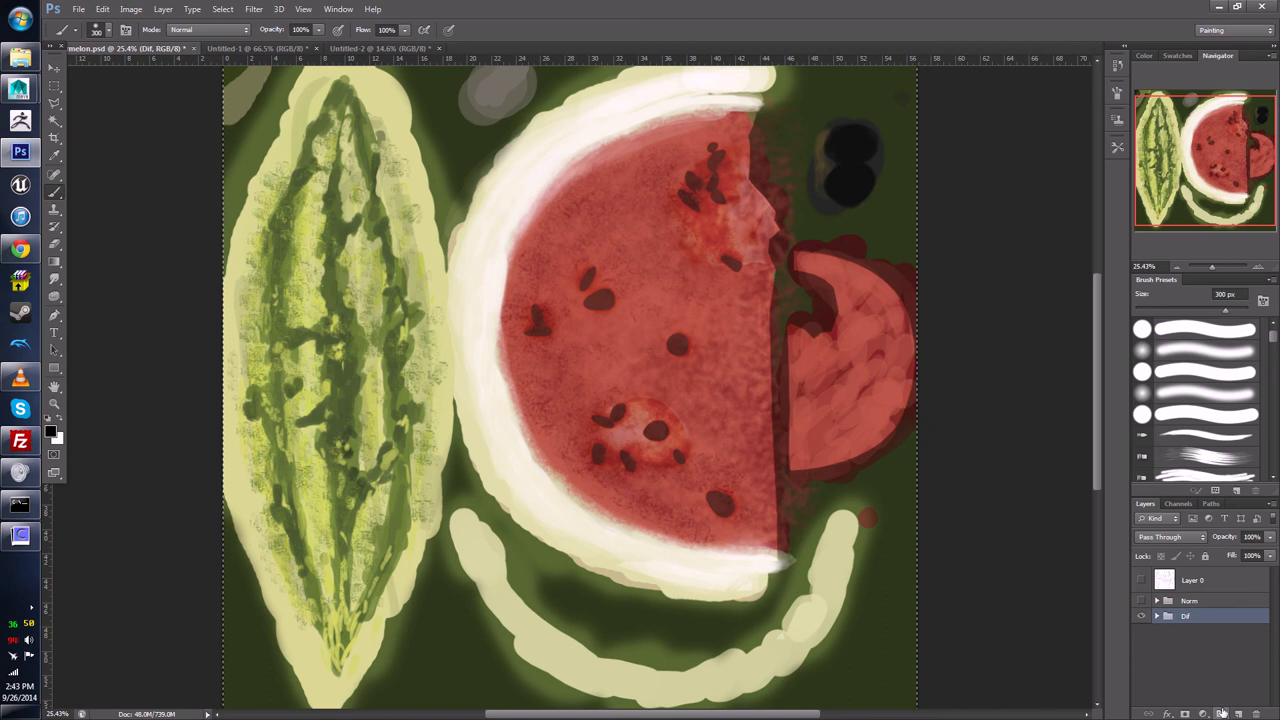
pyautogui.click(1222, 713)
pyautogui.moveTo(1194, 617); pyautogui.dragTo(1196, 596)
pyautogui.doubleClick(1192, 600)
pyautogui.write('Spec')
pyautogui.press('Return')
# Step: Undo the wrong image layer added to the Spec group, recopy the specularity map from CrazyBump and paste it into that group in Photoshop
pyautogui.hotkey('ctrl', 'alt', 'shift', 'e')
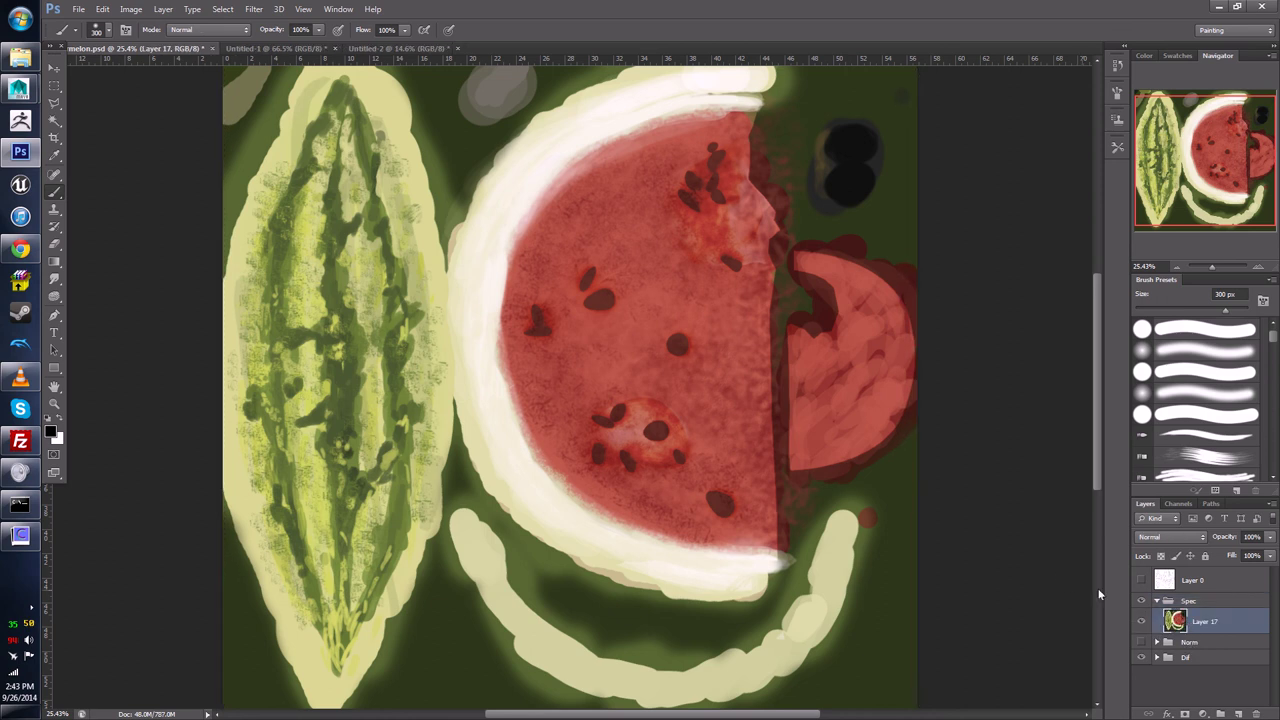
pyautogui.hotkey('ctrl', 'z')
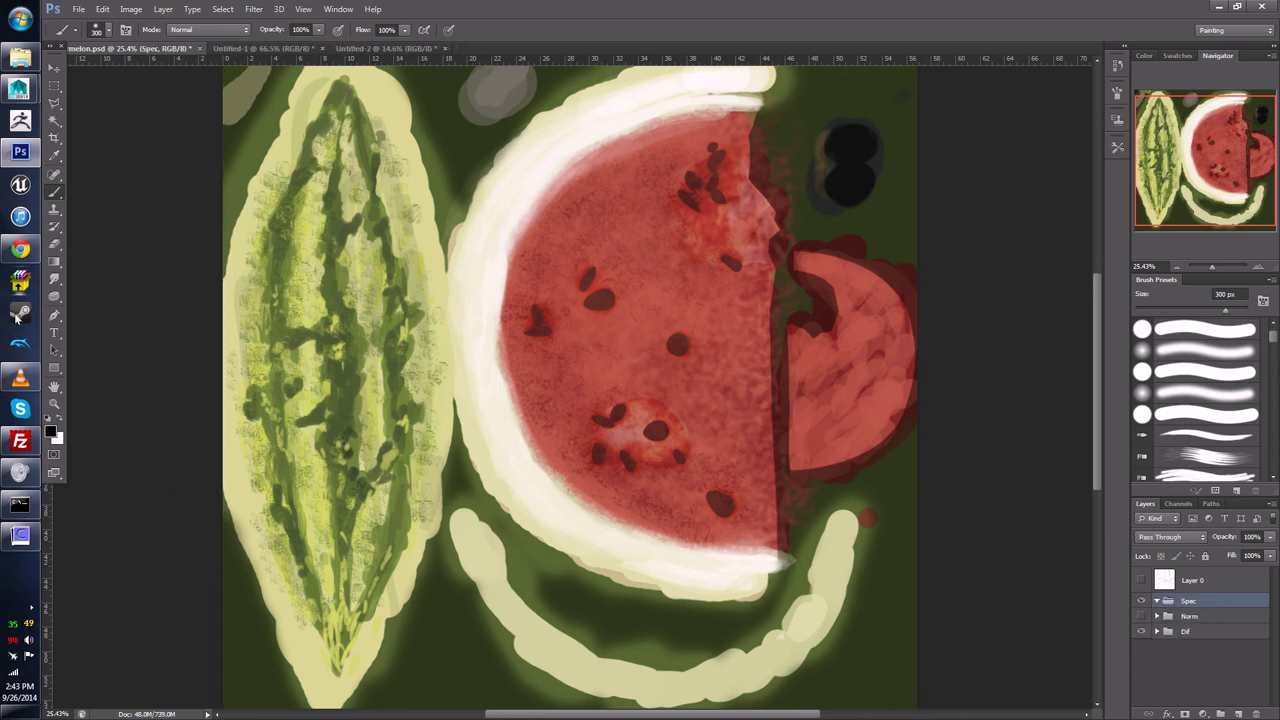
pyautogui.click(20, 535)
pyautogui.moveTo(297, 658)
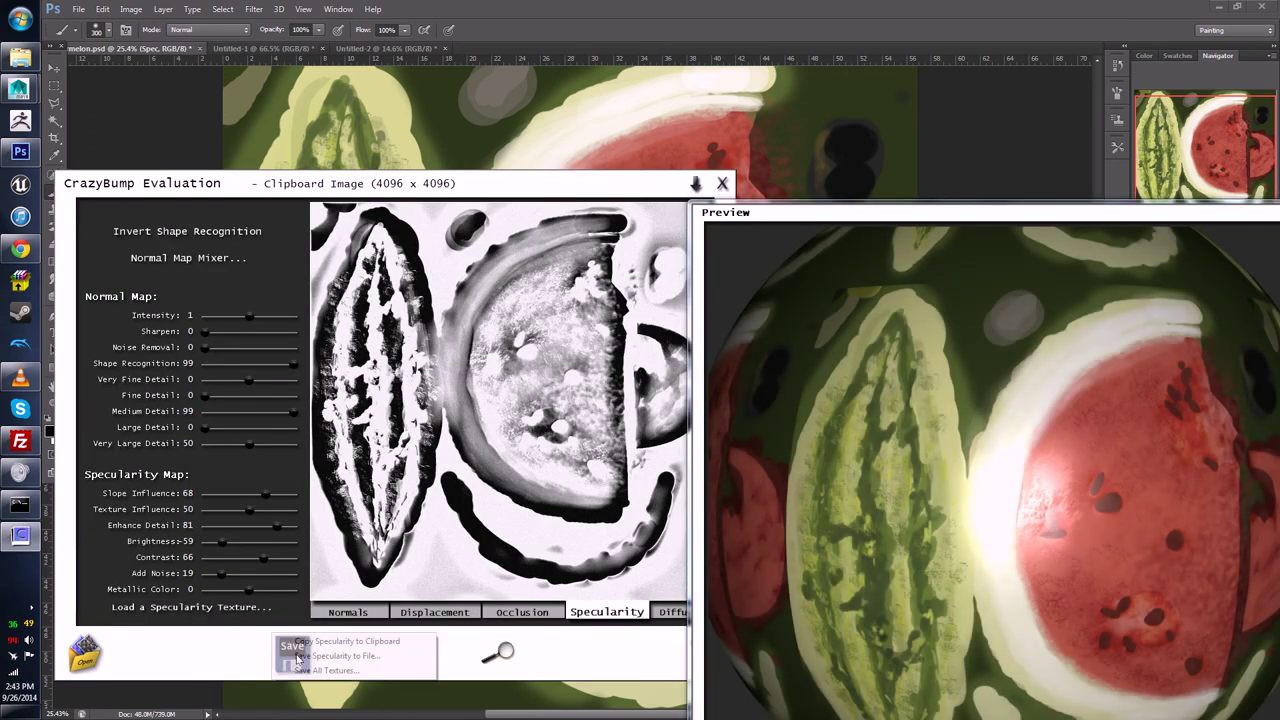
pyautogui.click(364, 641)
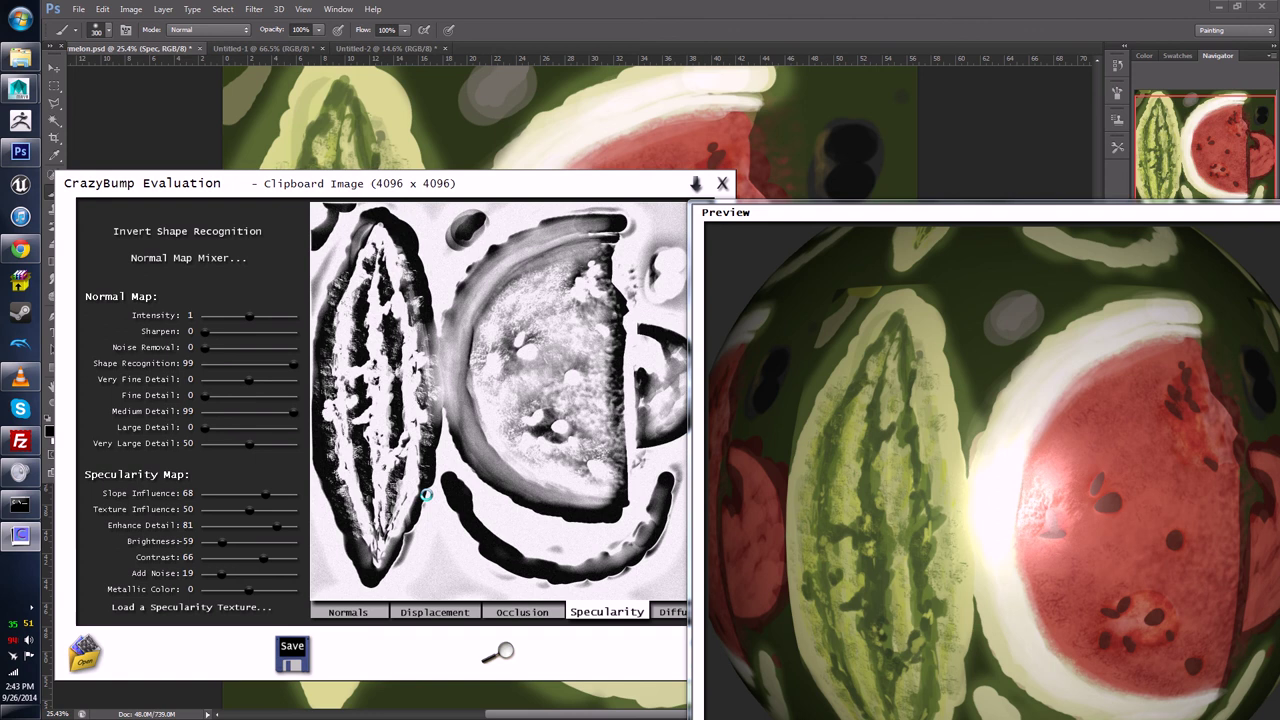
pyautogui.click(174, 134)
pyautogui.hotkey('ctrl', 'v')
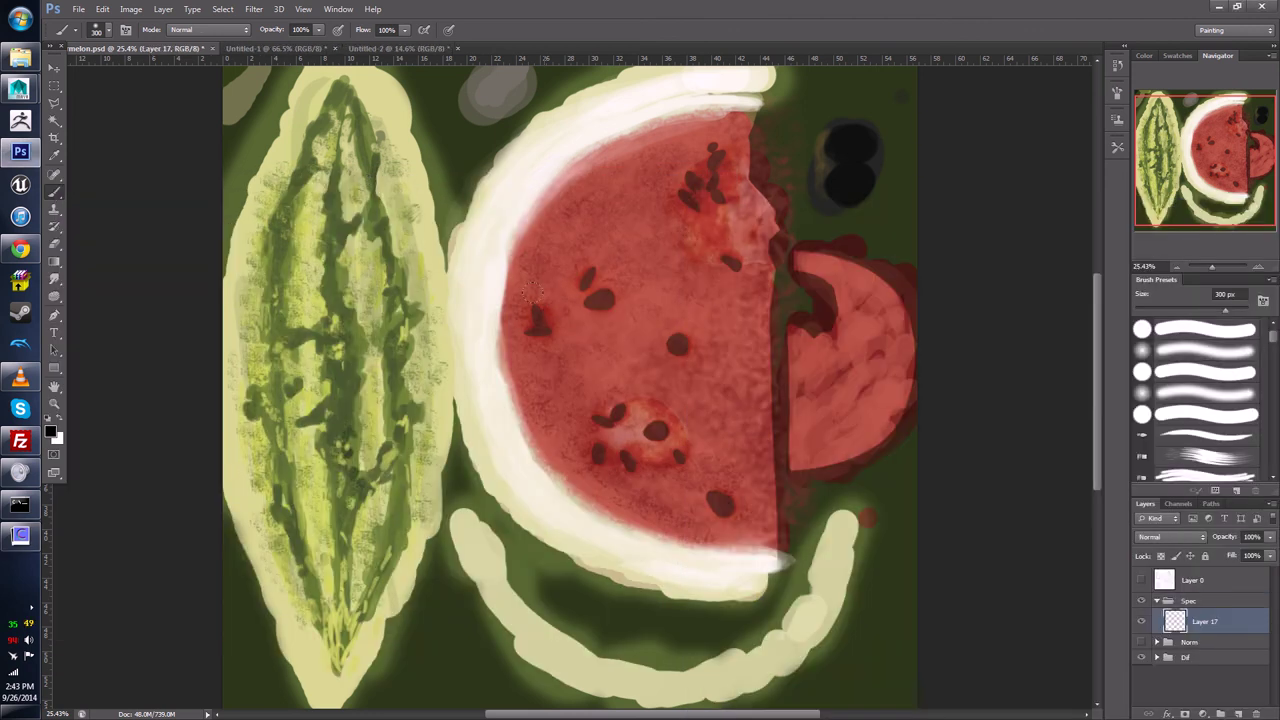
# Step: Back in CrazyBump, set the specularity map's Enhance Detail to 1, Brightness to -50, Contrast to 18 and Texture Influence to 36
pyautogui.click(20, 535)
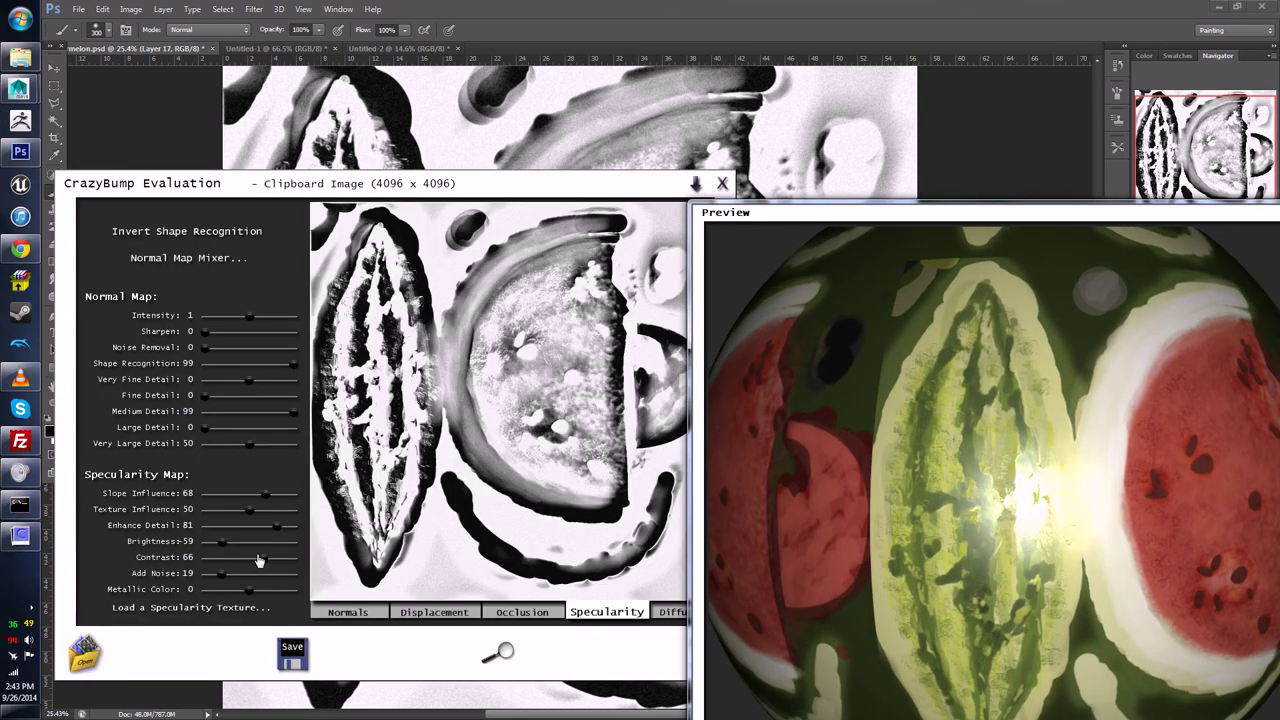
pyautogui.moveTo(258, 561); pyautogui.dragTo(205, 532)
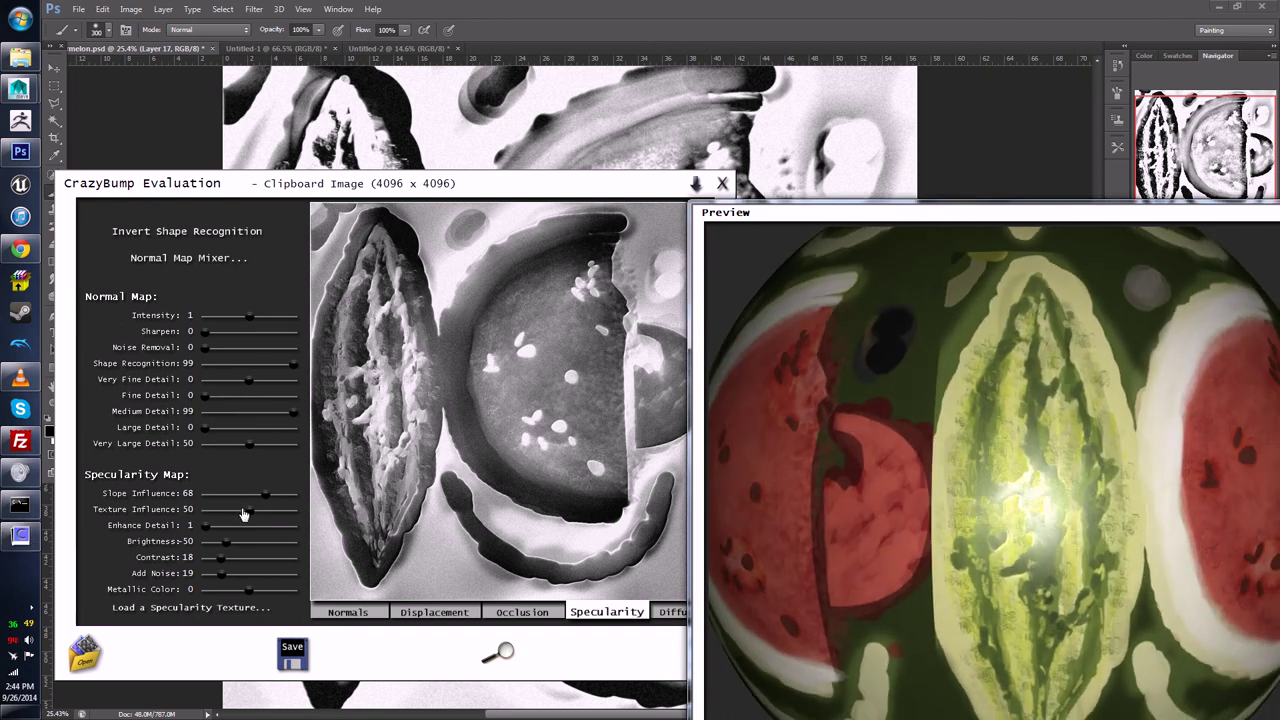
pyautogui.moveTo(243, 514); pyautogui.dragTo(230, 511)
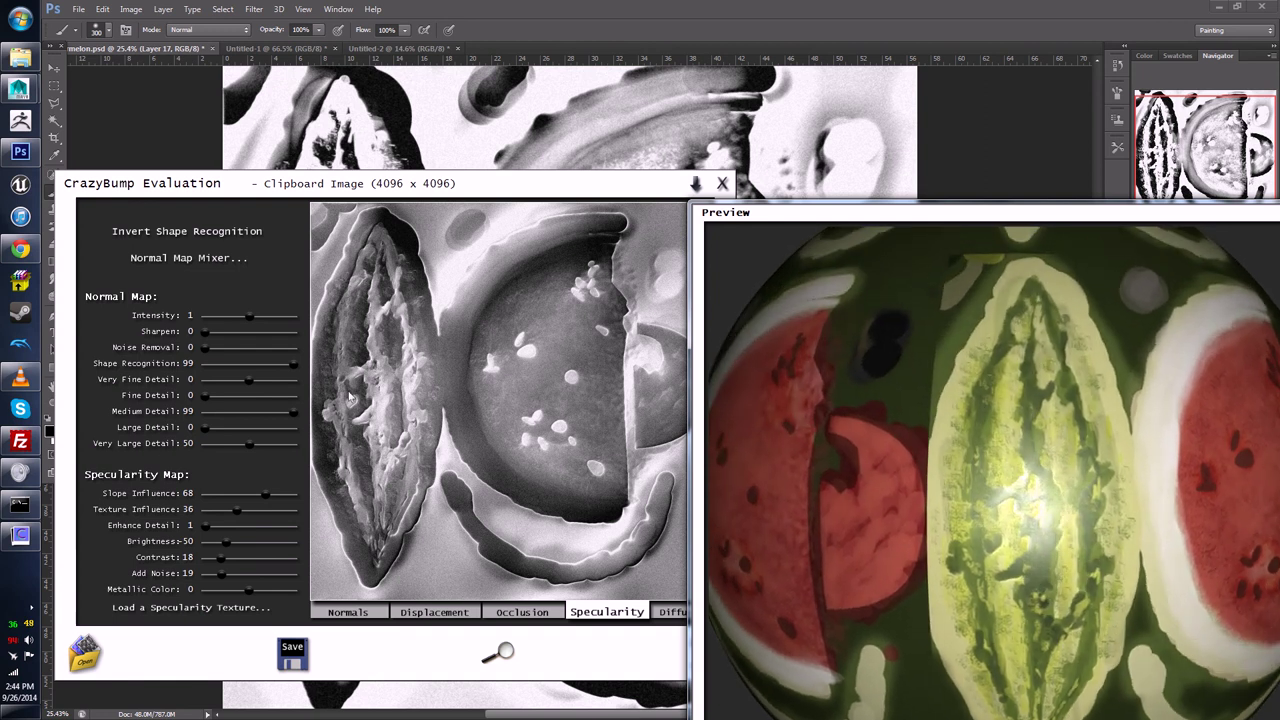
pyautogui.moveTo(1179, 520); pyautogui.dragTo(1080, 520)
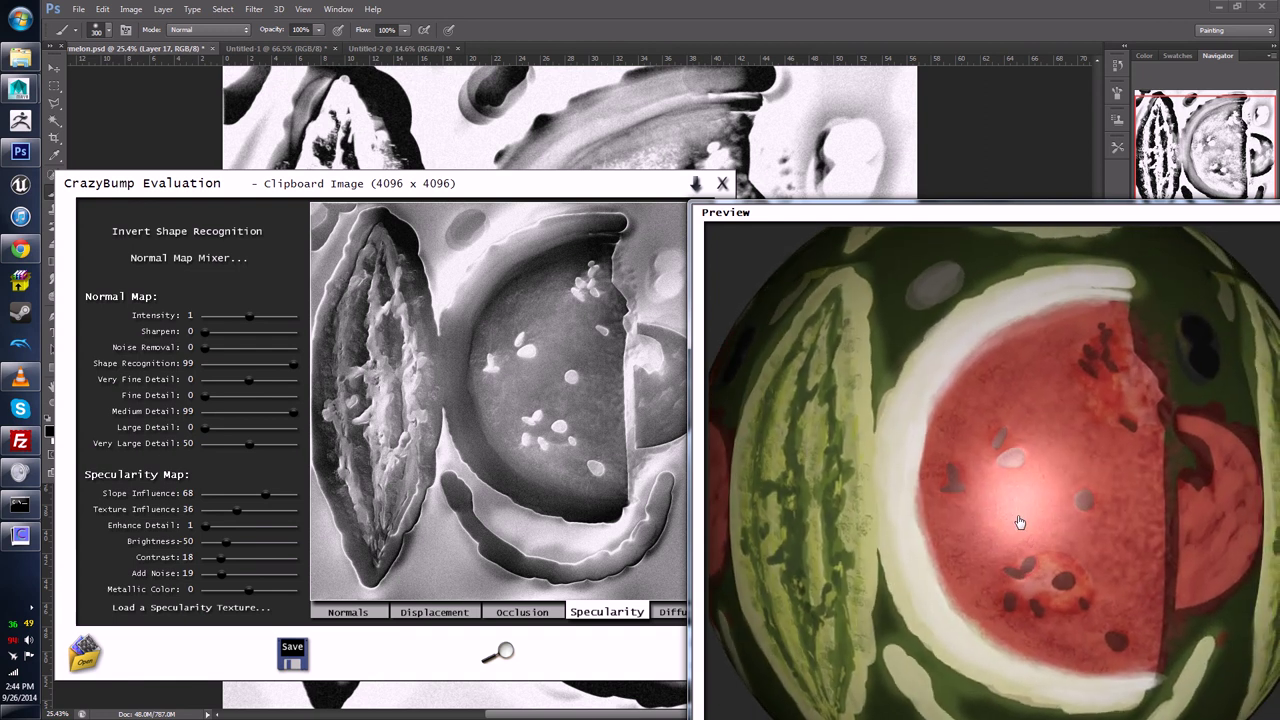
# Step: Copy the softer specularity map to the clipboard and paste it in Photoshop as a layer above the first one in the Spec group
pyautogui.click(291, 652)
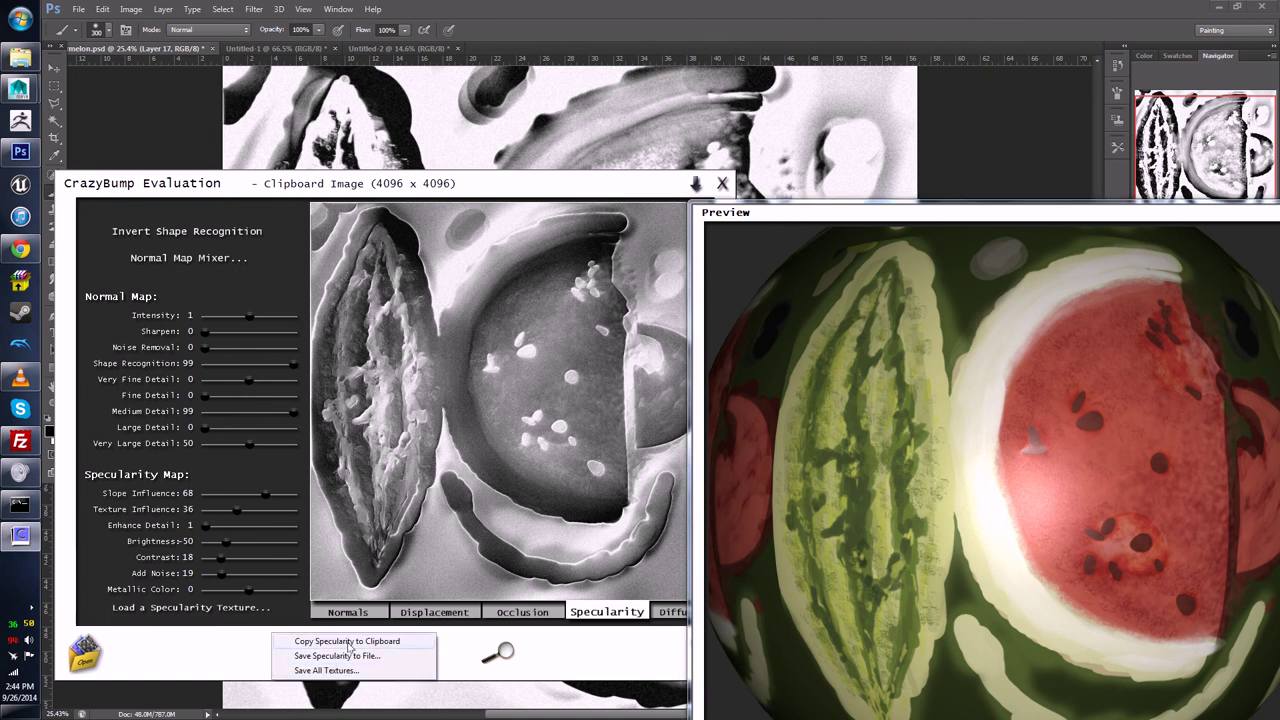
pyautogui.click(348, 644)
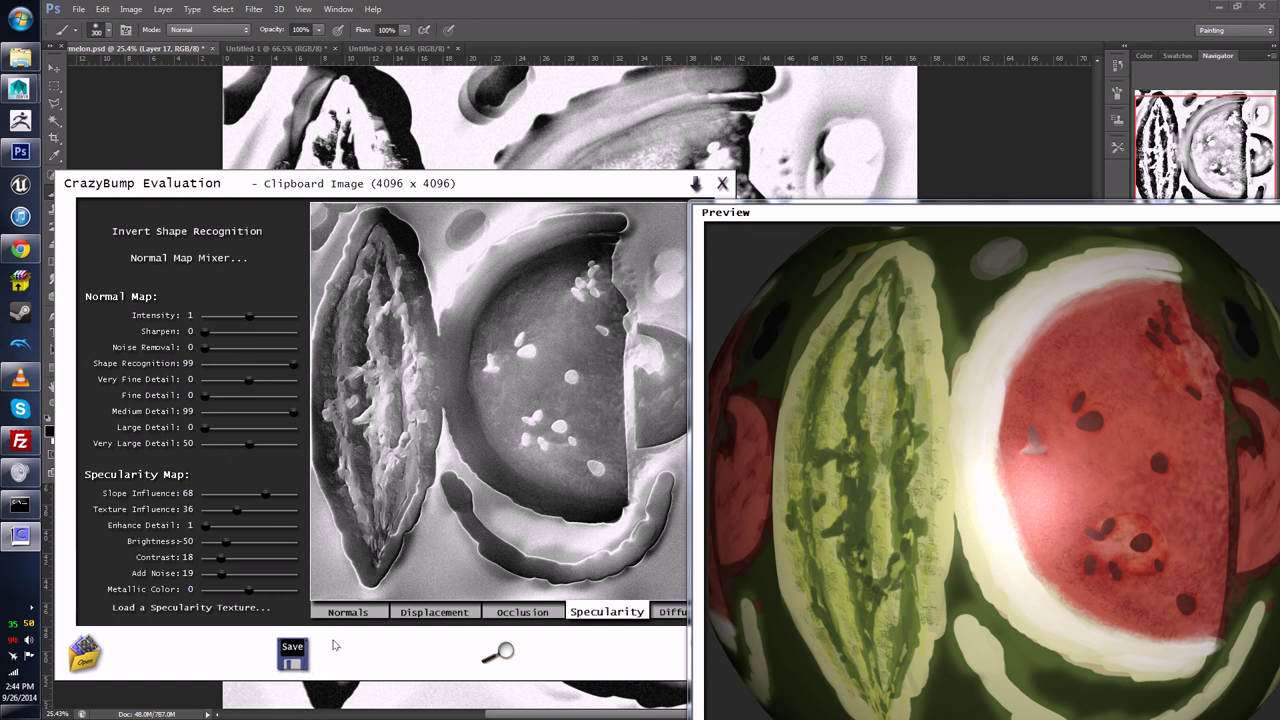
pyautogui.click(425, 105)
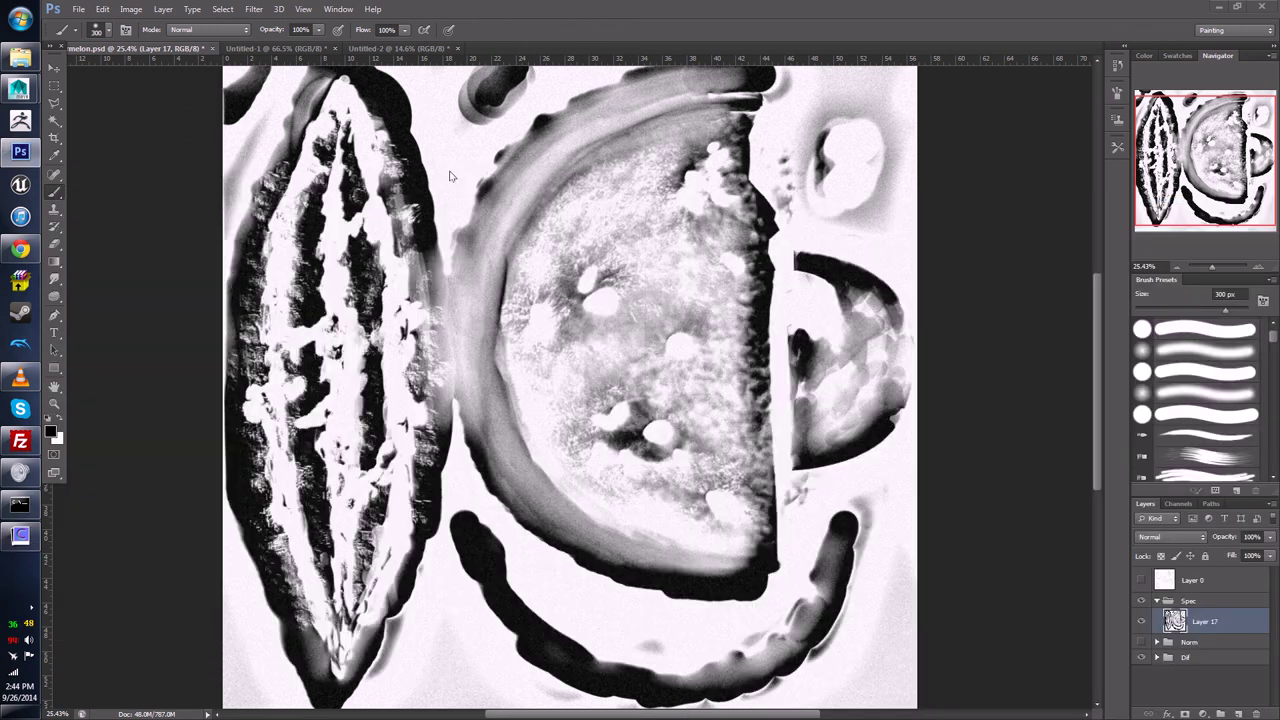
pyautogui.hotkey('ctrl', 'v')
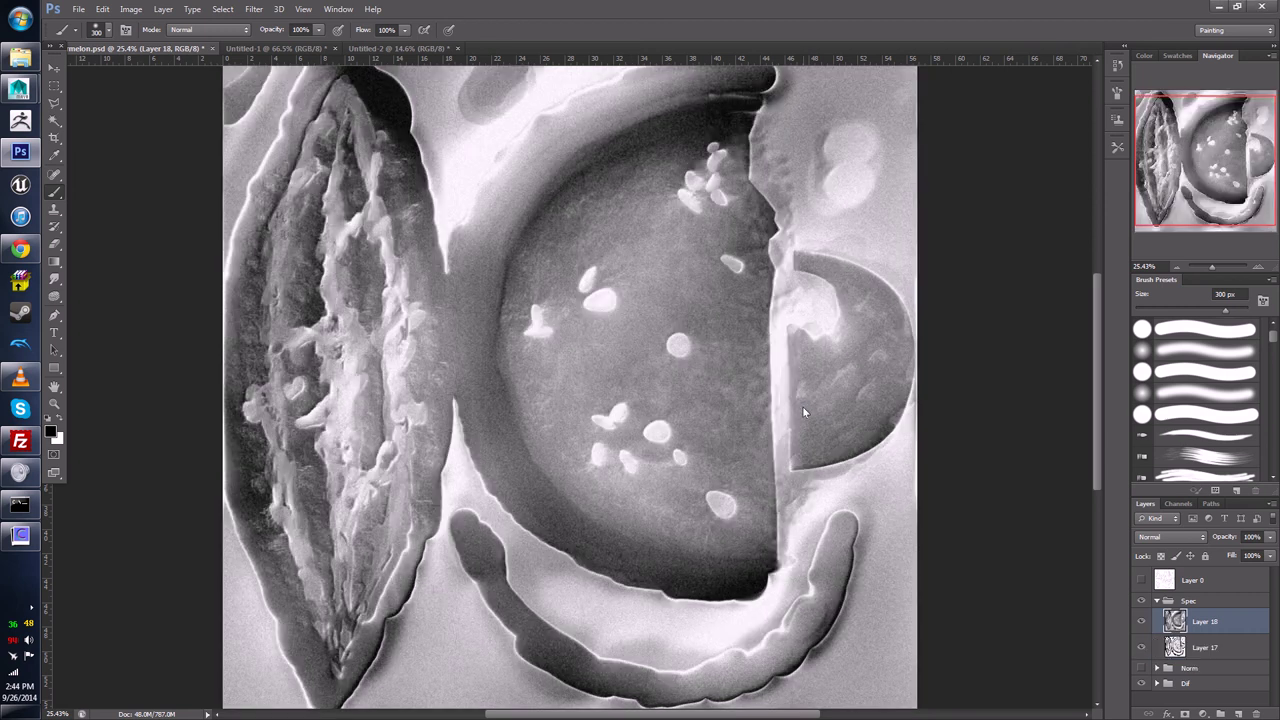
# Step: Add a mask to the softer specularity layer and paint out the large slice's flesh in black to reveal the contrasty map beneath
pyautogui.click(1185, 713)
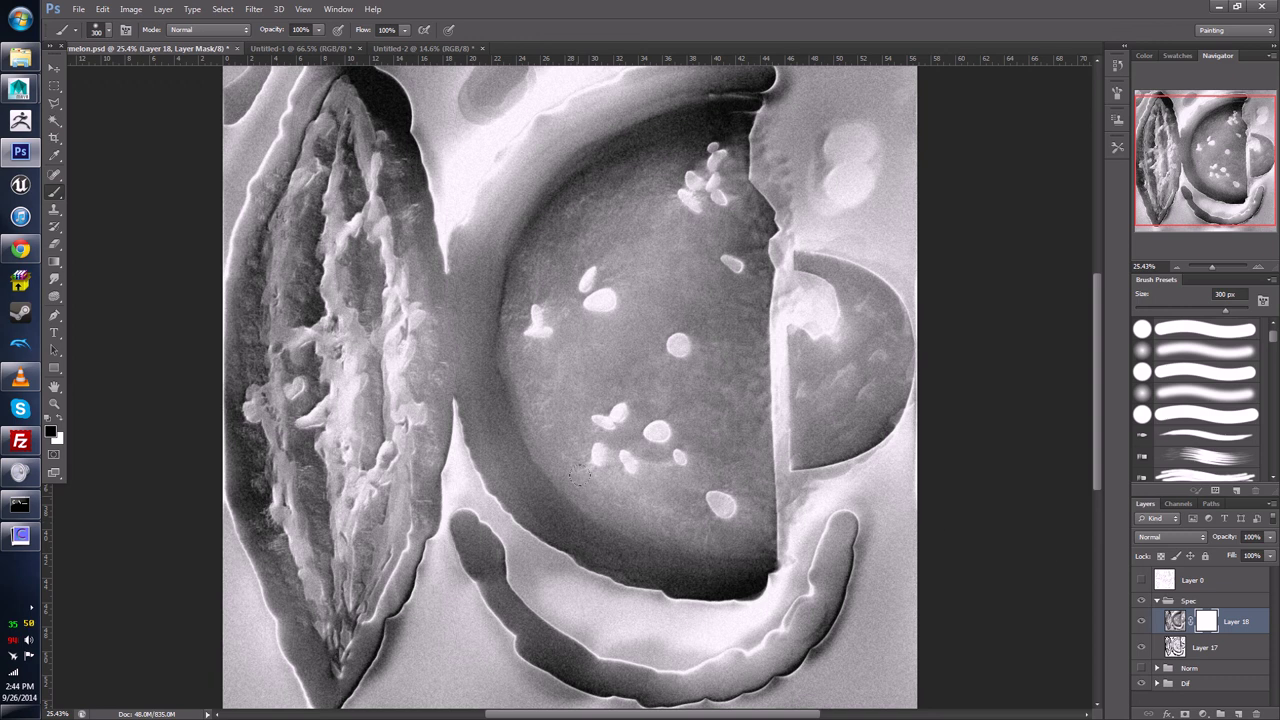
pyautogui.moveTo(615, 425)
pyautogui.mouseDown()
pyautogui.moveTo(640, 430)
pyautogui.moveTo(590, 480)
pyautogui.moveTo(585, 420)
pyautogui.moveTo(521, 437)
pyautogui.moveTo(515, 275)
pyautogui.moveTo(565, 190)
pyautogui.moveTo(745, 130)
pyautogui.moveTo(601, 242)
pyautogui.moveTo(662, 461)
pyautogui.moveTo(610, 505)
pyautogui.moveTo(755, 535)
pyautogui.moveTo(726, 466)
pyautogui.moveTo(728, 350)
pyautogui.moveTo(745, 295)
pyautogui.moveTo(649, 270)
pyautogui.moveTo(680, 318)
pyautogui.moveTo(700, 235)
pyautogui.moveTo(760, 215)
pyautogui.moveTo(730, 190)
pyautogui.mouseUp()
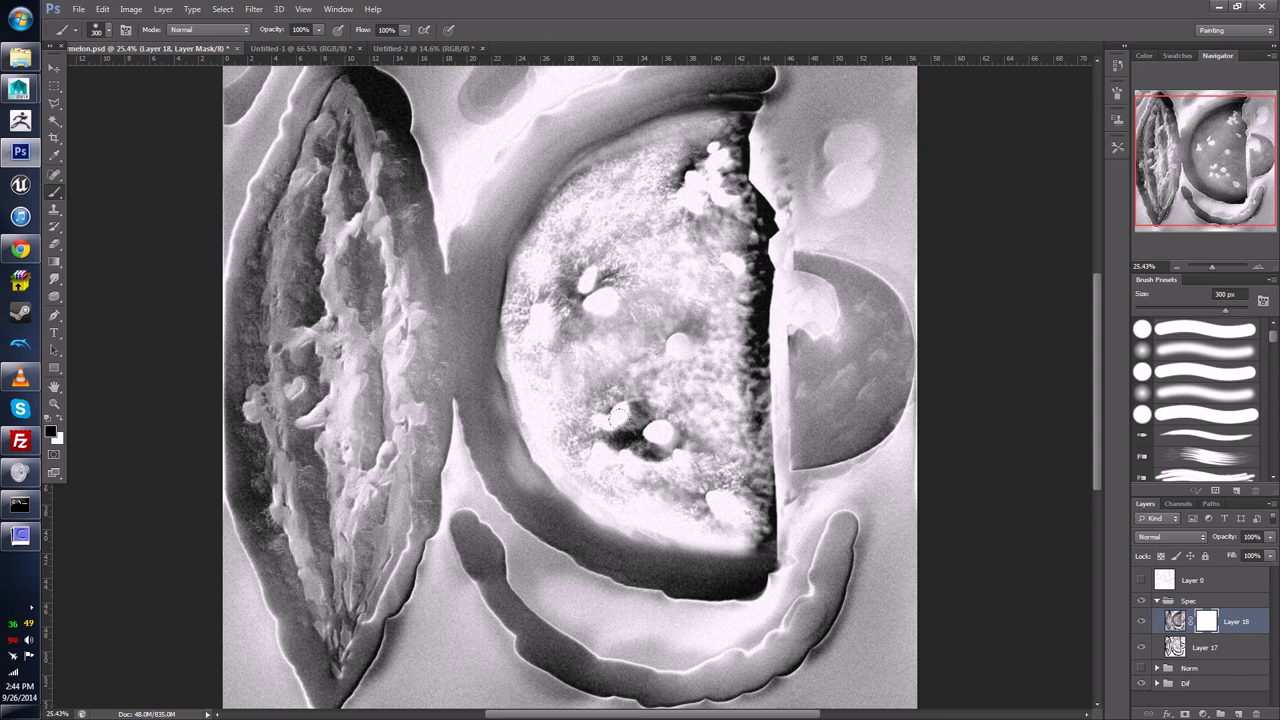
pyautogui.hotkey('ctrl', 'i')
pyautogui.press('x')
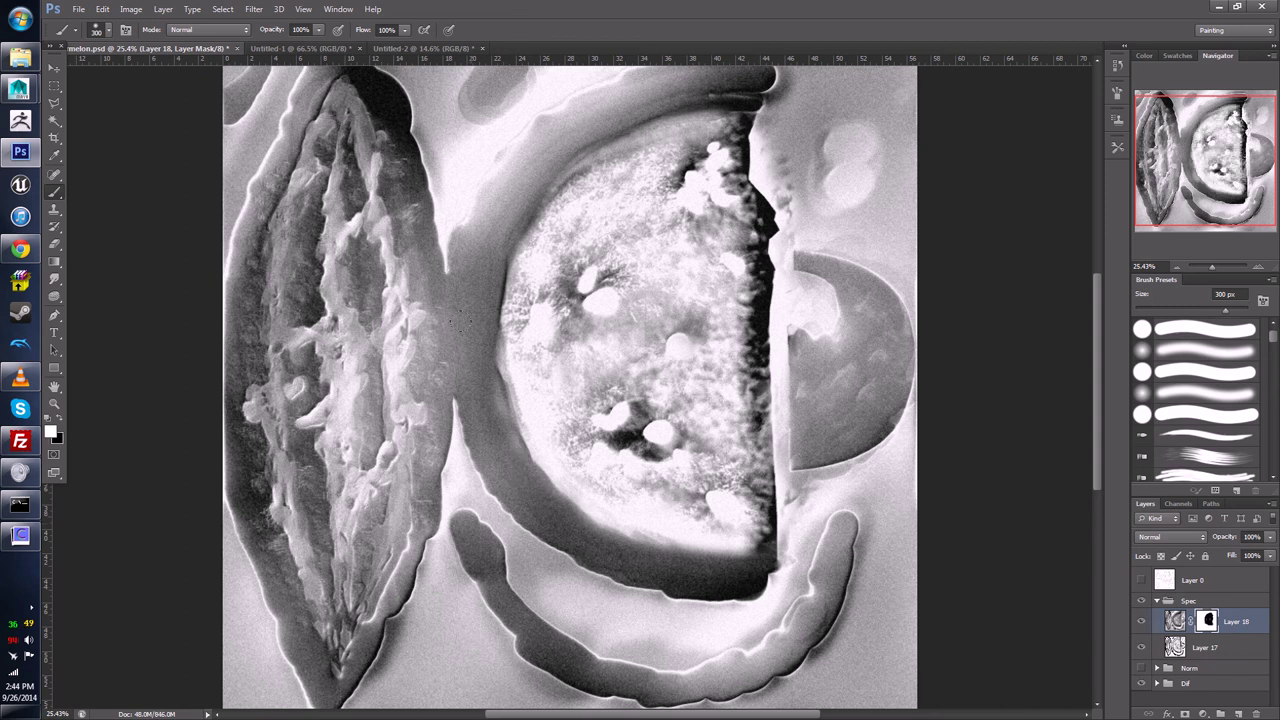
pyautogui.press('x')
pyautogui.moveTo(505, 305)
pyautogui.mouseDown()
pyautogui.moveTo(512, 225)
pyautogui.moveTo(604, 133)
pyautogui.mouseUp()
pyautogui.moveTo(556, 456)
pyautogui.mouseDown()
pyautogui.moveTo(680, 535)
pyautogui.moveTo(752, 513)
pyautogui.mouseUp()
pyautogui.keyDown('alt'); pyautogui.scroll(-3, 608, 315); pyautogui.keyUp('alt')
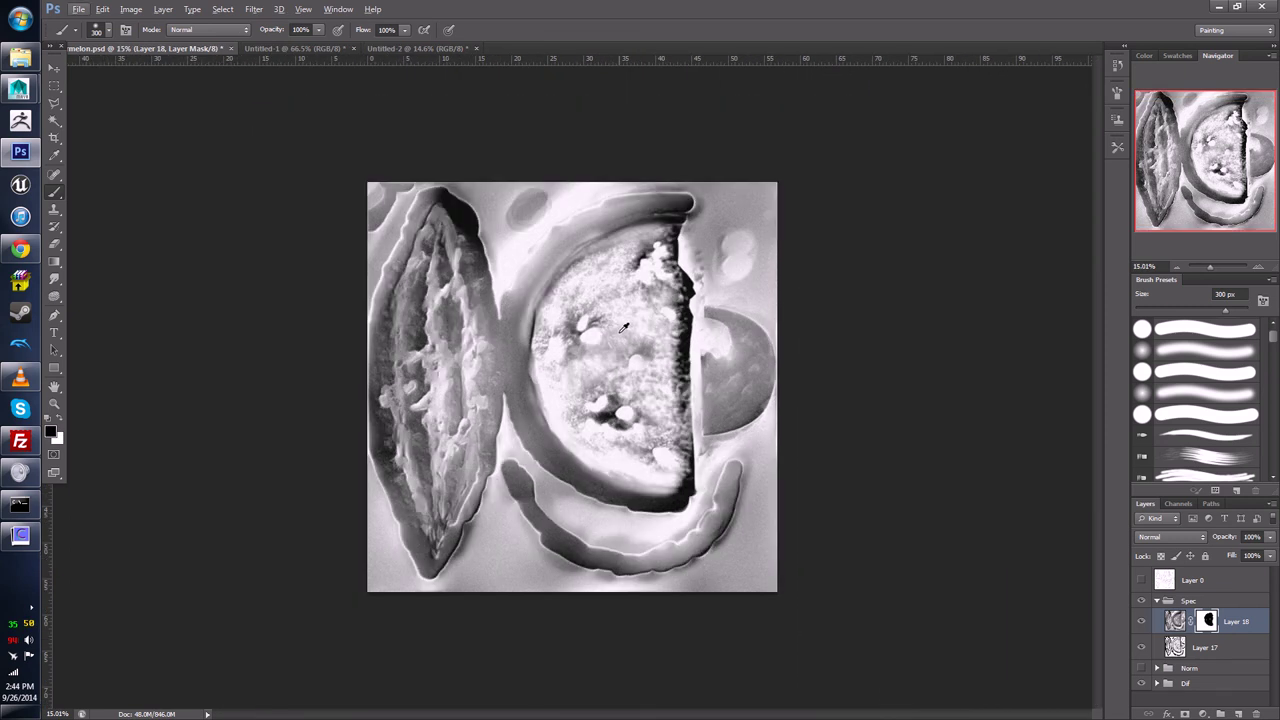
# Step: Save the specularity map as a Targa copy named Watermelon_Spec in the Textures folder at 16 bits/pixel
pyautogui.click(76, 8)
pyautogui.click(228, 172)
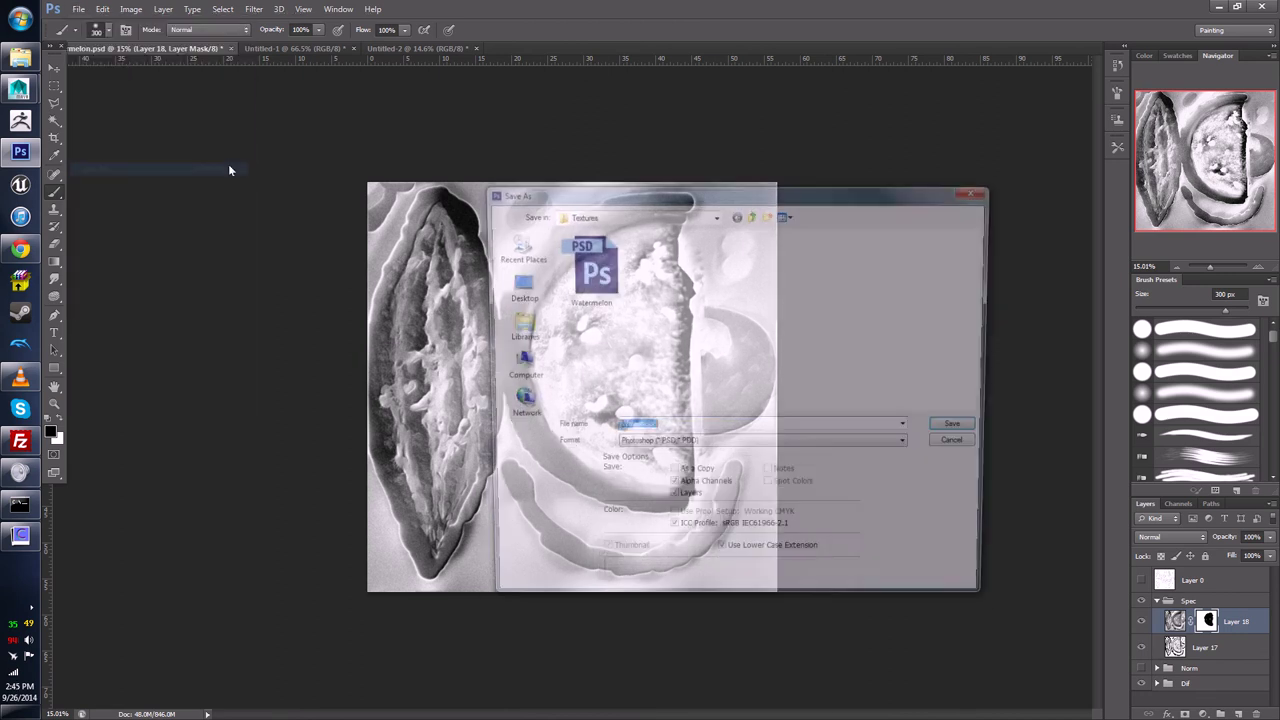
pyautogui.click(662, 446)
pyautogui.click(653, 630)
pyautogui.click(655, 270)
pyautogui.click(687, 428)
pyautogui.press('BackSpace')
pyautogui.press('BackSpace')
pyautogui.press('BackSpace')
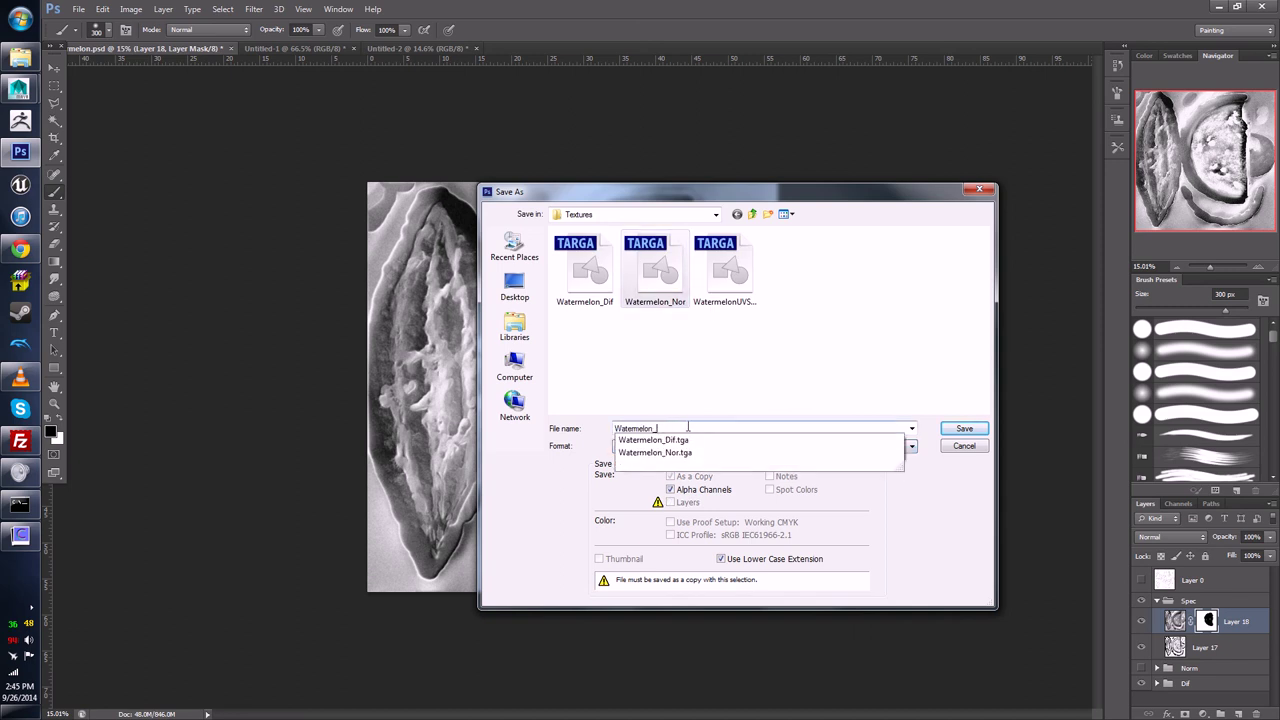
pyautogui.write('Spec')
pyautogui.press('Return')
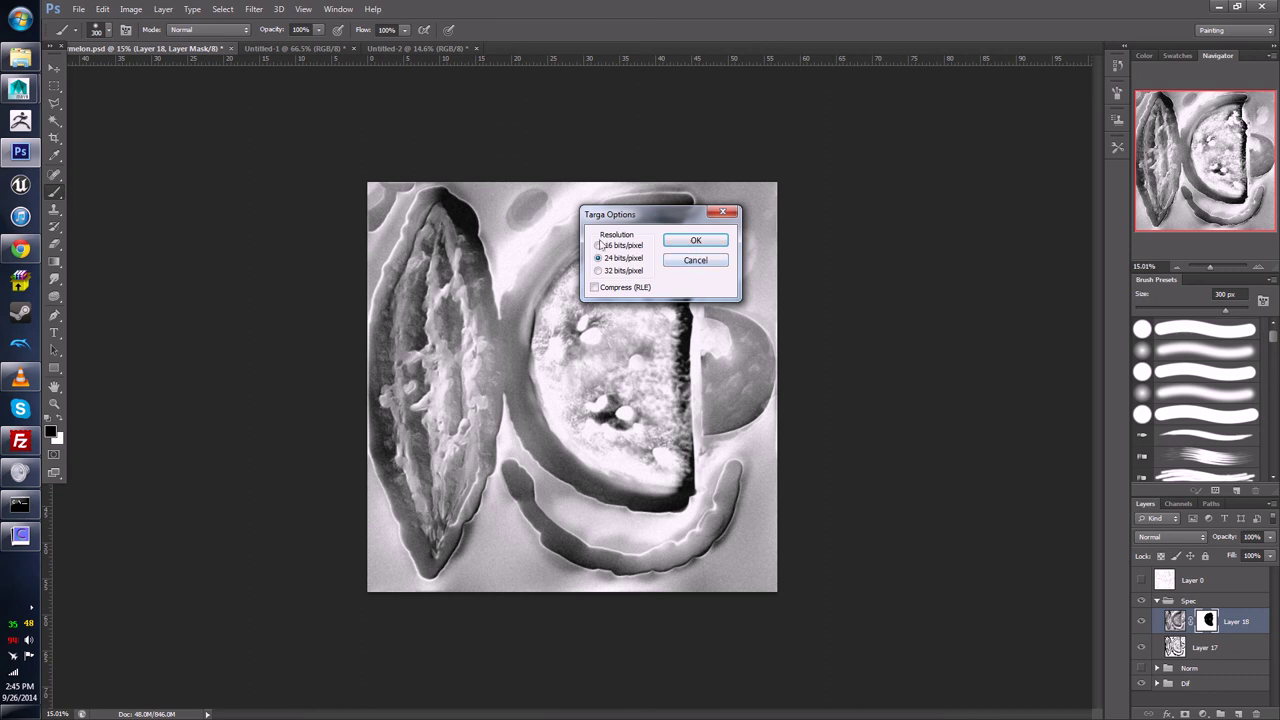
pyautogui.click(600, 245)
pyautogui.click(681, 246)
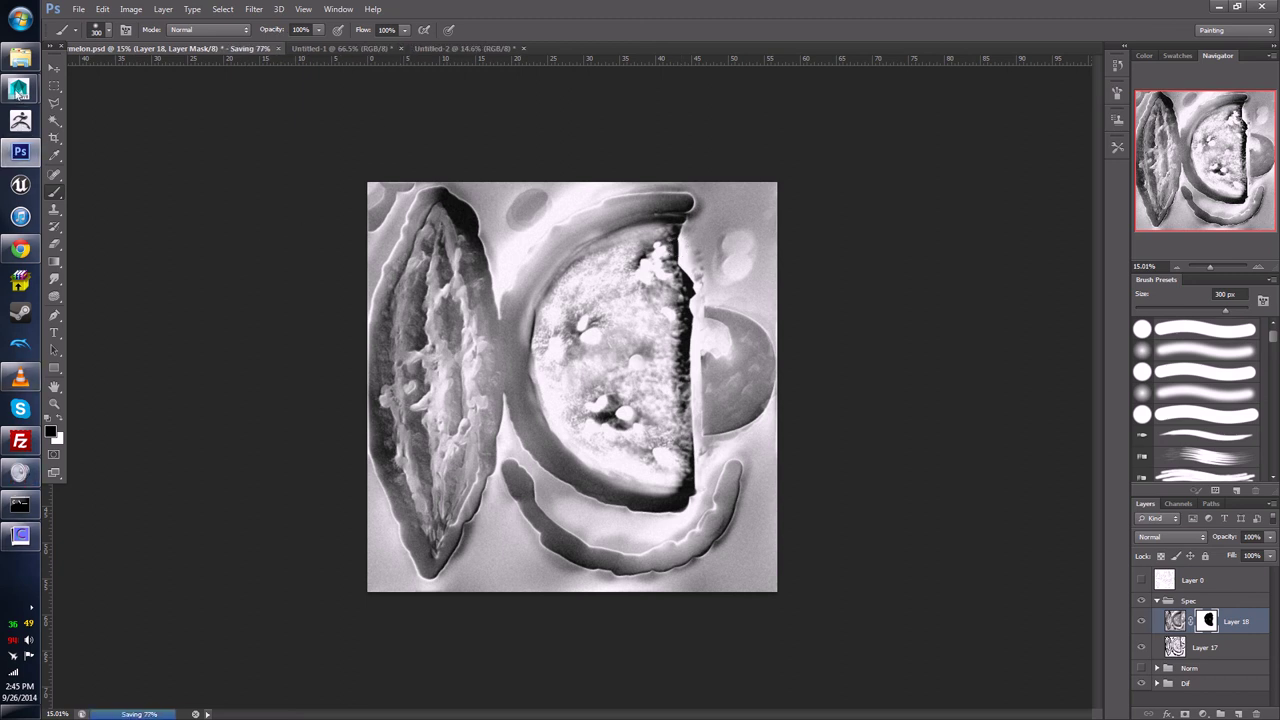
# Step: Switch to Maya and examine the watermelon slice's cut face up close
pyautogui.moveTo(20, 88)
pyautogui.click(162, 182)
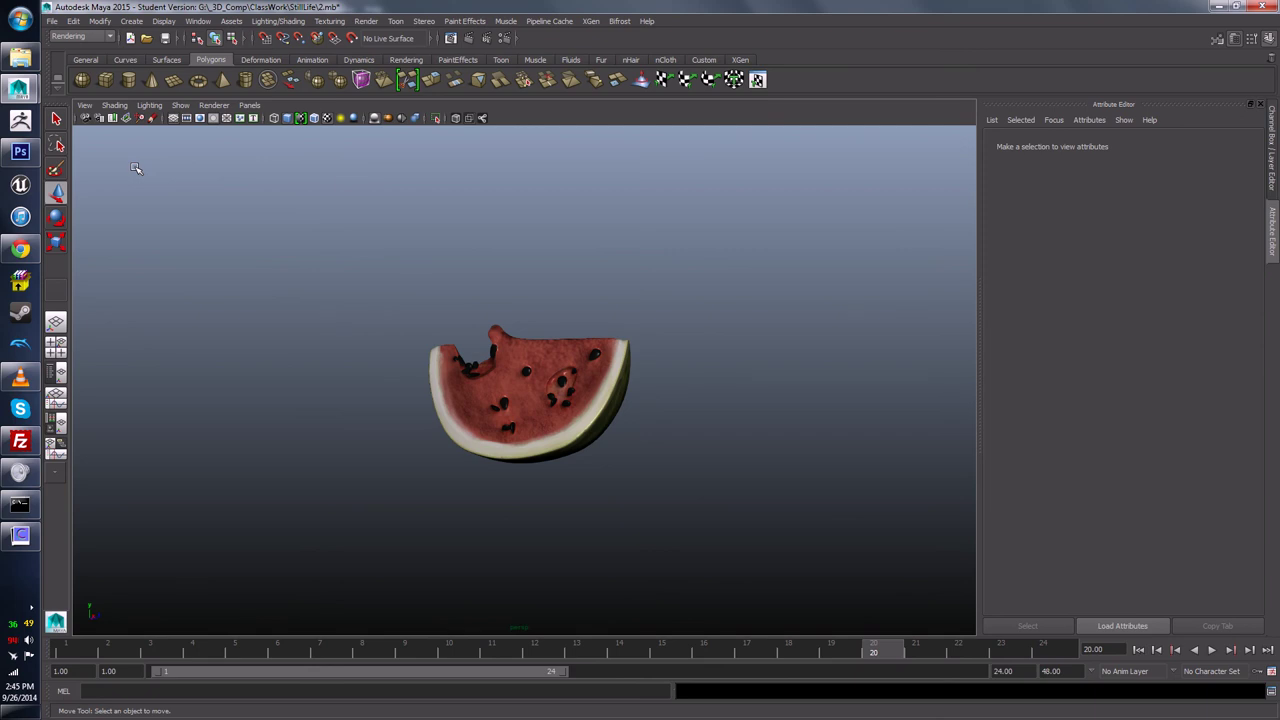
pyautogui.keyDown('alt'); pyautogui.moveTo(282, 303); pyautogui.dragTo(429, 378); pyautogui.keyUp('alt')
pyautogui.keyDown('alt'); pyautogui.moveTo(429, 378); pyautogui.dragTo(594, 436, button='right'); pyautogui.keyUp('alt')
pyautogui.keyDown('alt'); pyautogui.moveTo(449, 417); pyautogui.dragTo(385, 420); pyautogui.keyUp('alt')
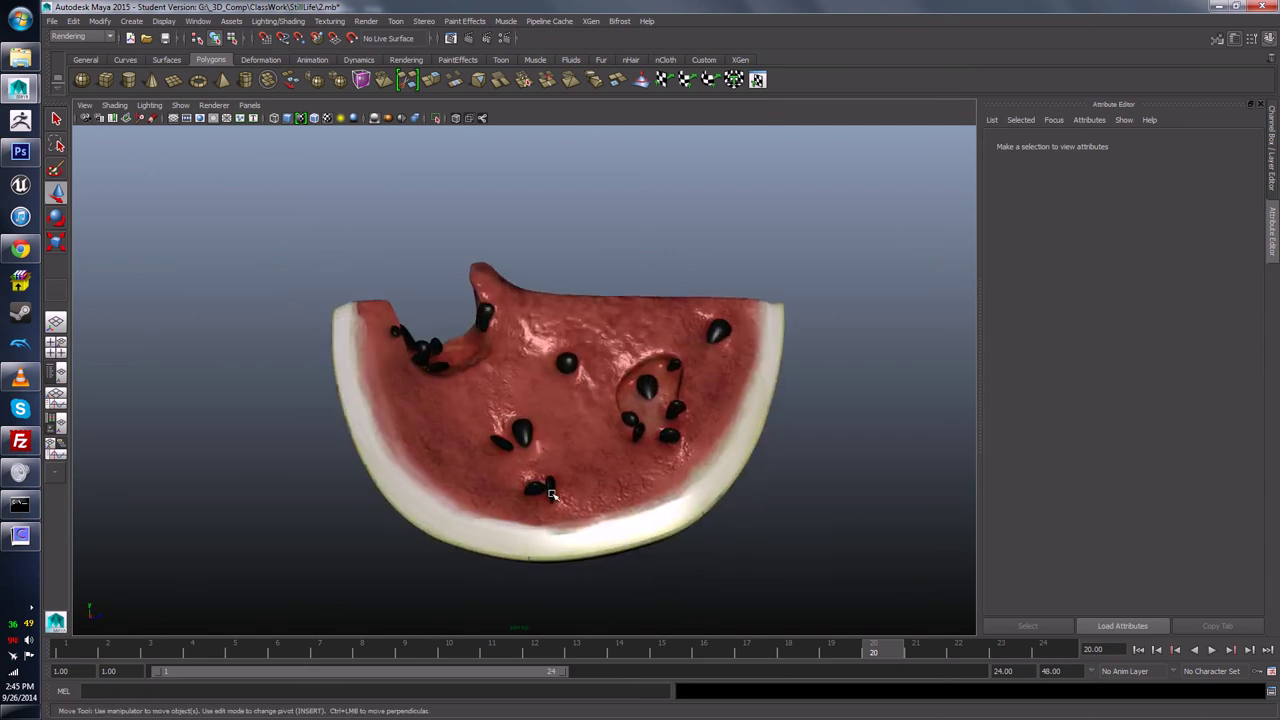
# Step: Open the bump mapping file texture of the watermelon slice's Blinn material and examine the slice's cut face
pyautogui.click(551, 498)
pyautogui.moveTo(553, 404); pyautogui.dragTo(567, 650, button='right')
pyautogui.click(1235, 354)
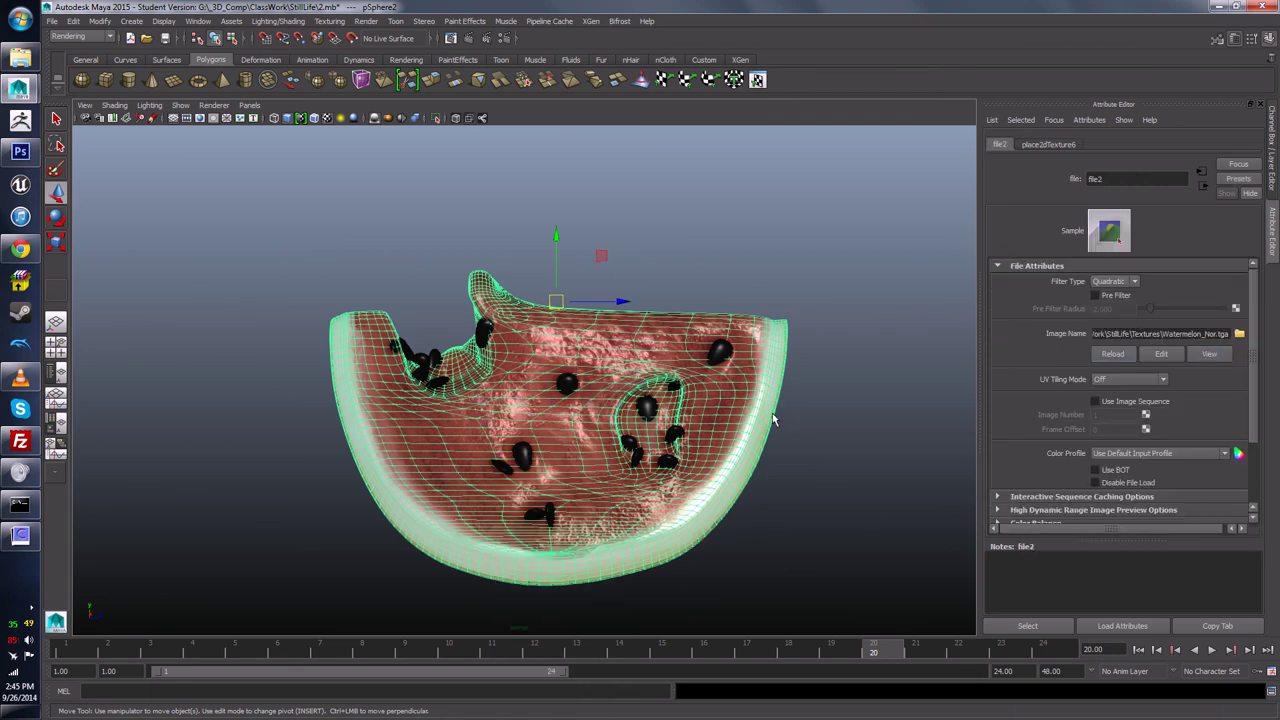
pyautogui.scroll(-2, 780, 374)
pyautogui.keyDown('alt'); pyautogui.moveTo(780, 374); pyautogui.dragTo(752, 346); pyautogui.keyUp('alt')
pyautogui.scroll(2, 806, 374)
pyautogui.click(789, 371)
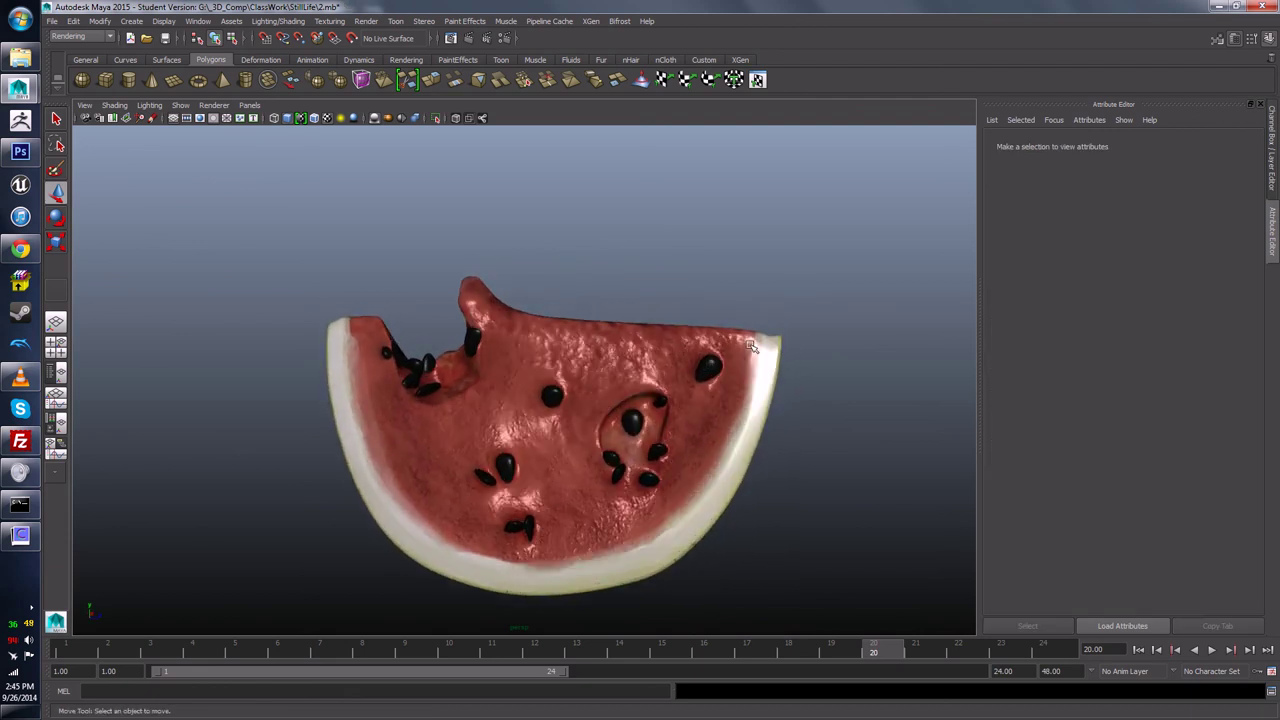
# Step: Connect Watermelon_Spec.tga from the Textures folder as a file texture to the Specular Color of the watermelon's Blinn material
pyautogui.click(529, 399)
pyautogui.moveTo(529, 399); pyautogui.dragTo(530, 646, button='right')
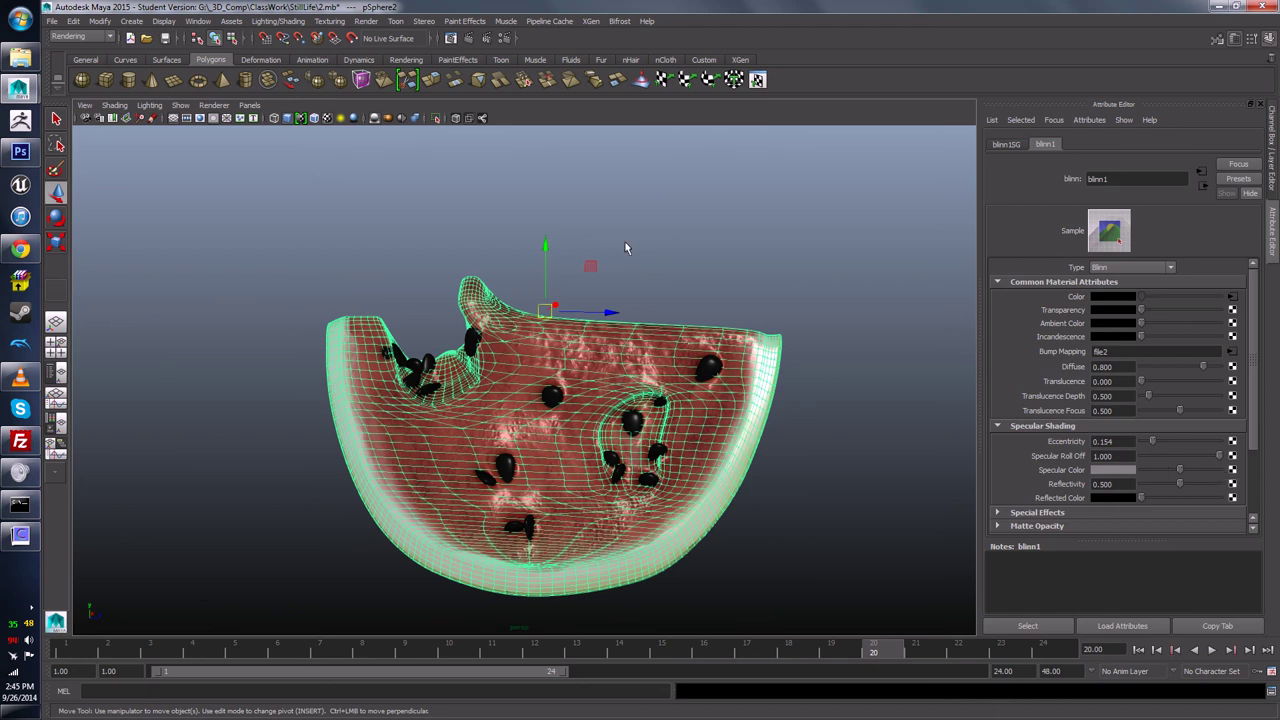
pyautogui.click(1232, 296)
pyautogui.click(595, 356)
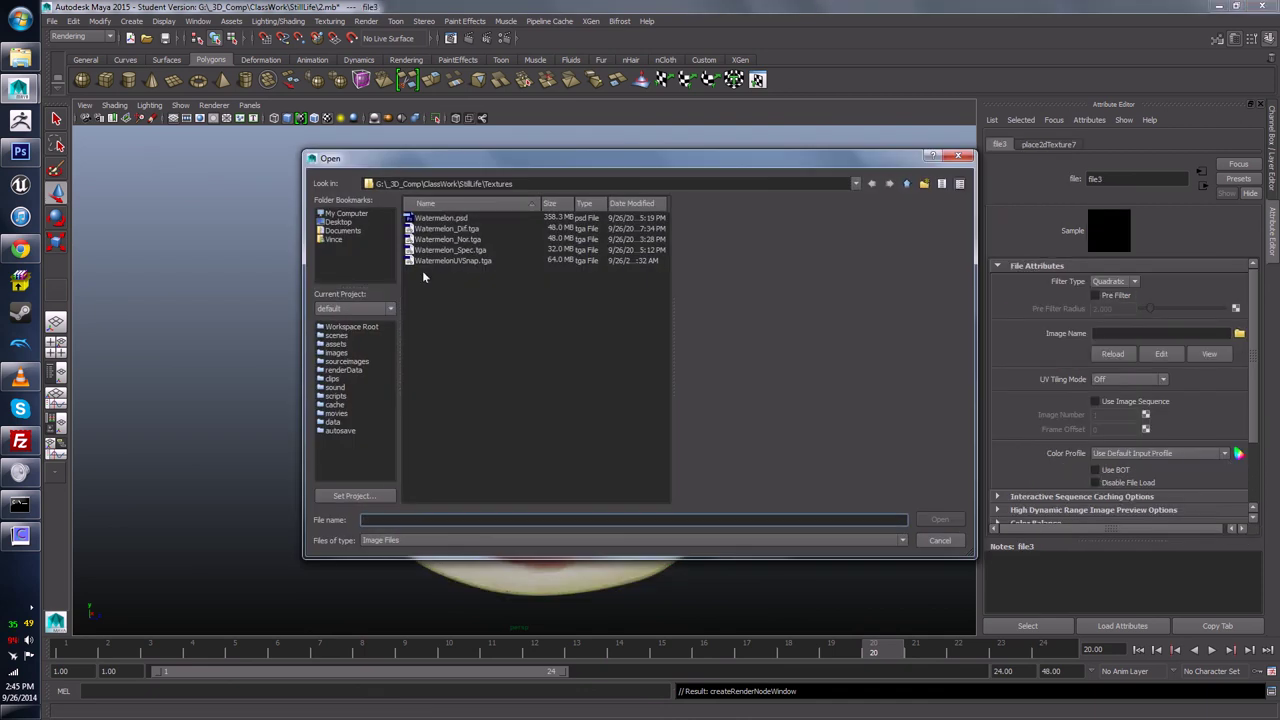
pyautogui.click(410, 249)
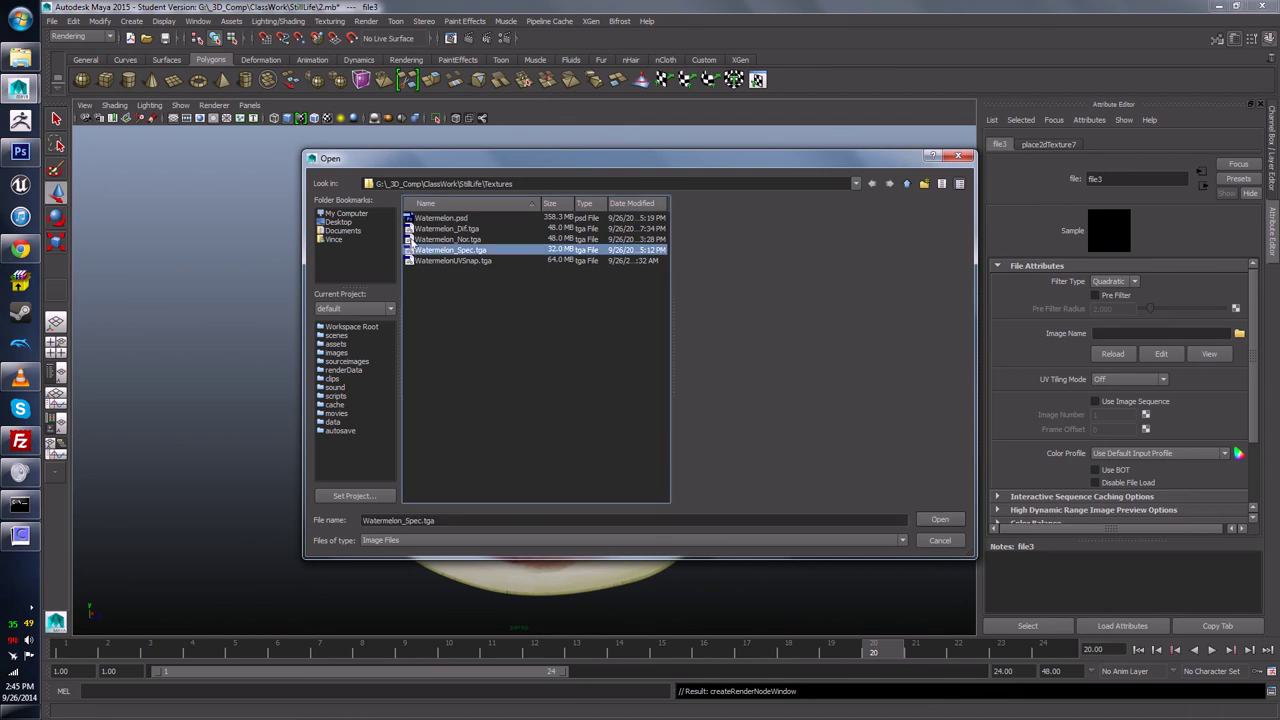
pyautogui.click(937, 522)
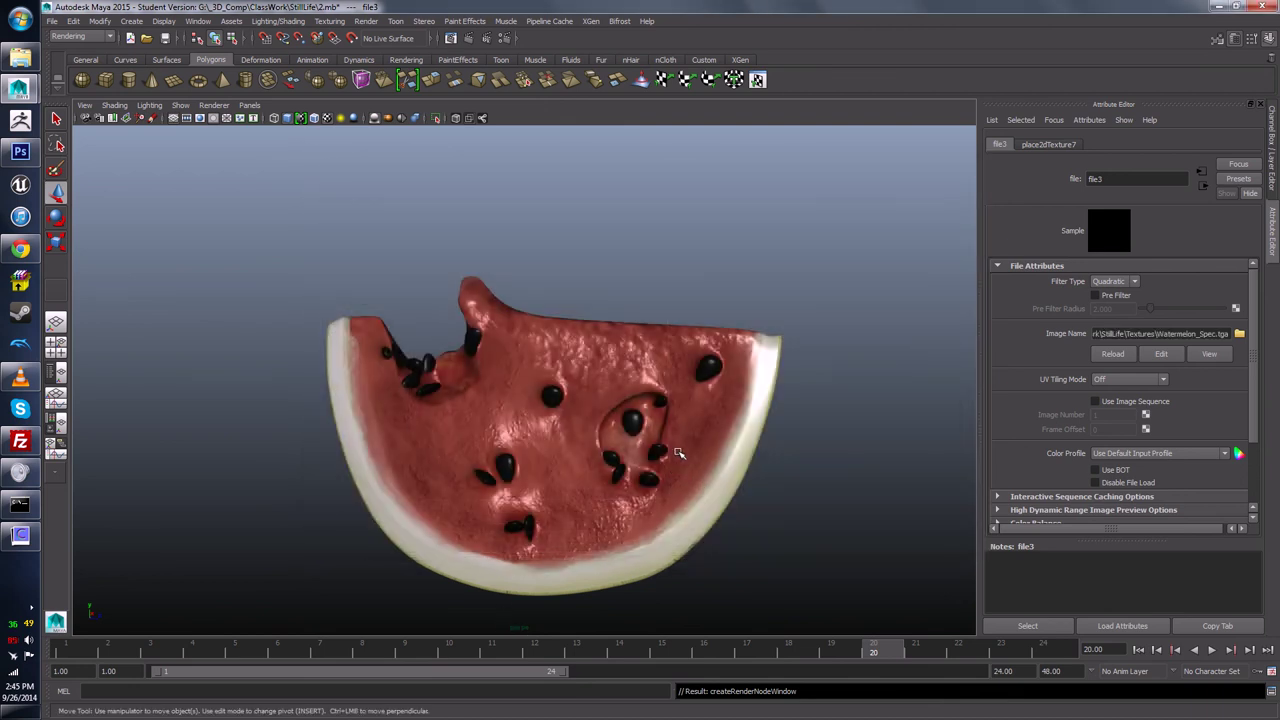
pyautogui.keyDown('alt'); pyautogui.moveTo(673, 439); pyautogui.dragTo(651, 477); pyautogui.keyUp('alt')
pyautogui.keyDown('alt'); pyautogui.moveTo(930, 476); pyautogui.dragTo(528, 454); pyautogui.keyUp('alt')
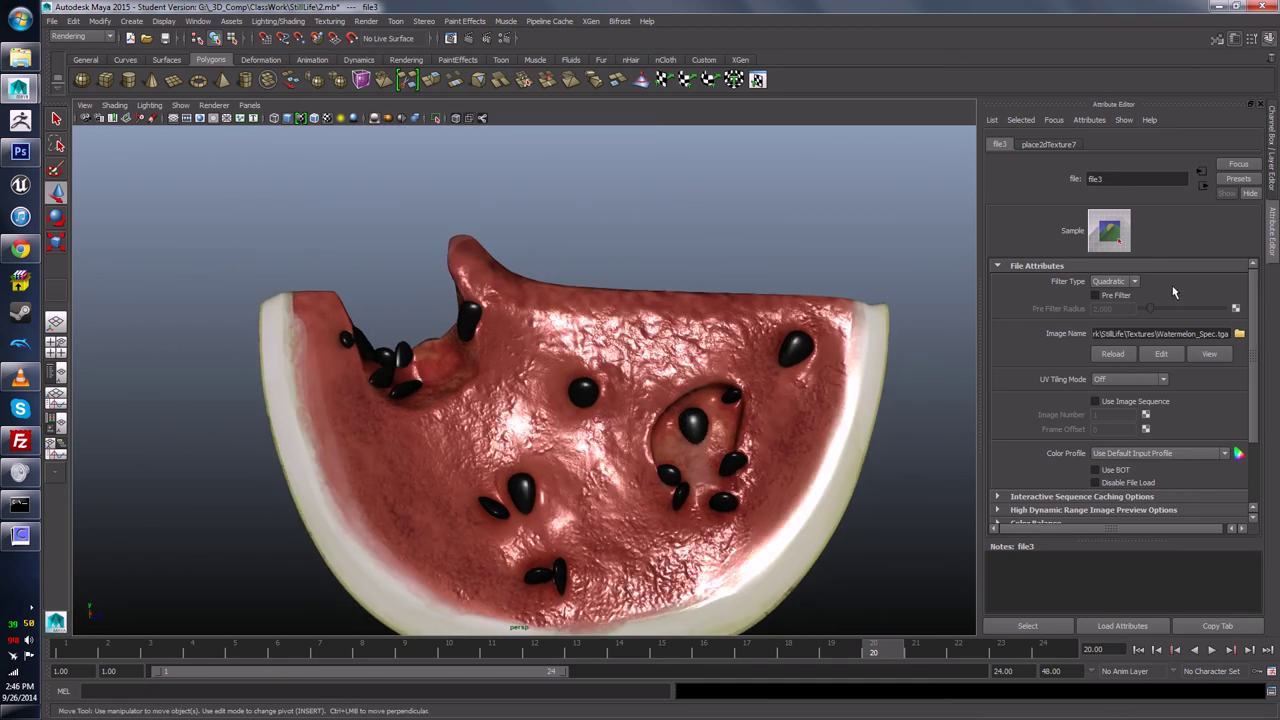
pyautogui.click(1274, 178)
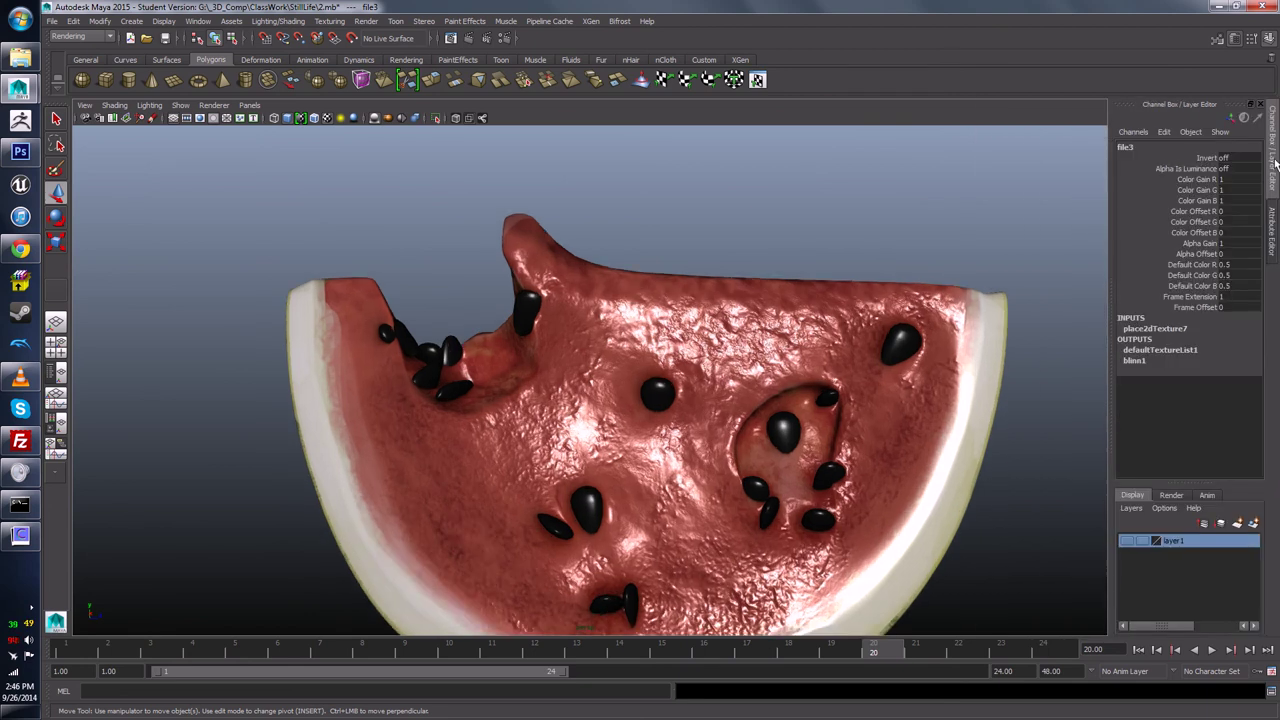
pyautogui.click(1275, 245)
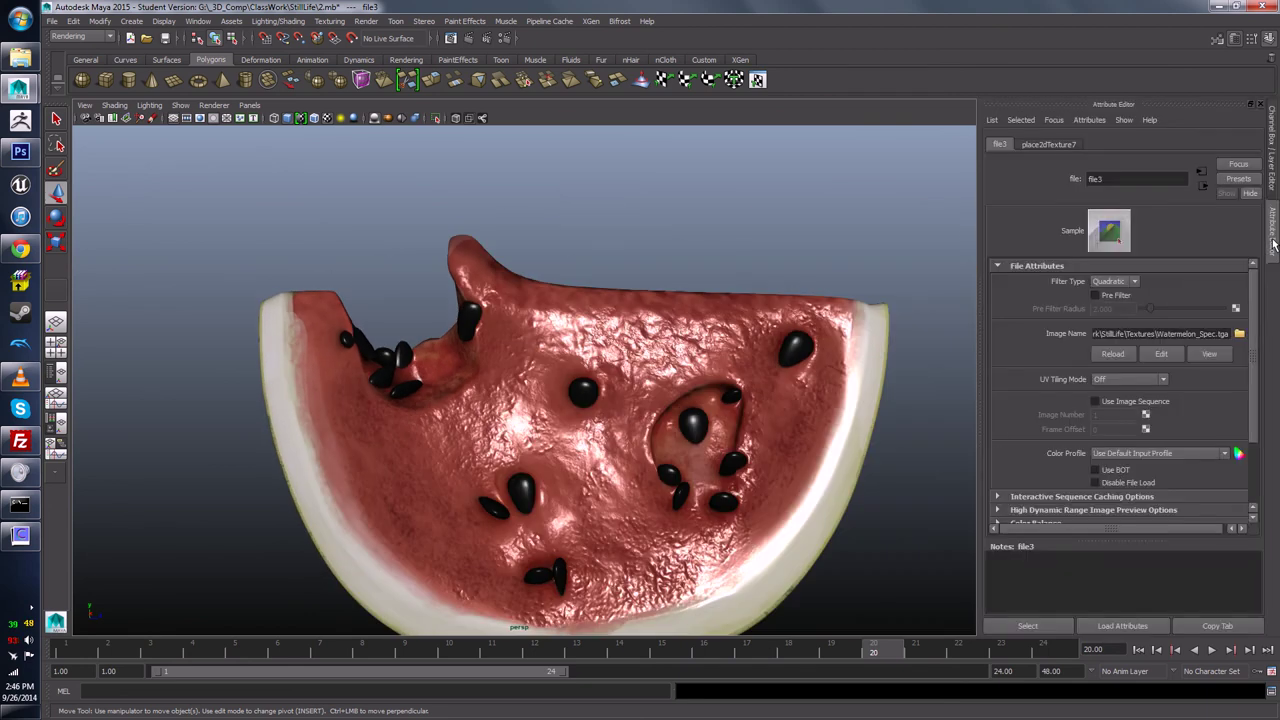
pyautogui.scroll(-2, 1174, 433)
pyautogui.click(1273, 178)
# Step: Set the watermelon slice's blinn1 material to a Specular Roll Off of about 0.436 and an Eccentricity of 0.299
pyautogui.click(827, 432)
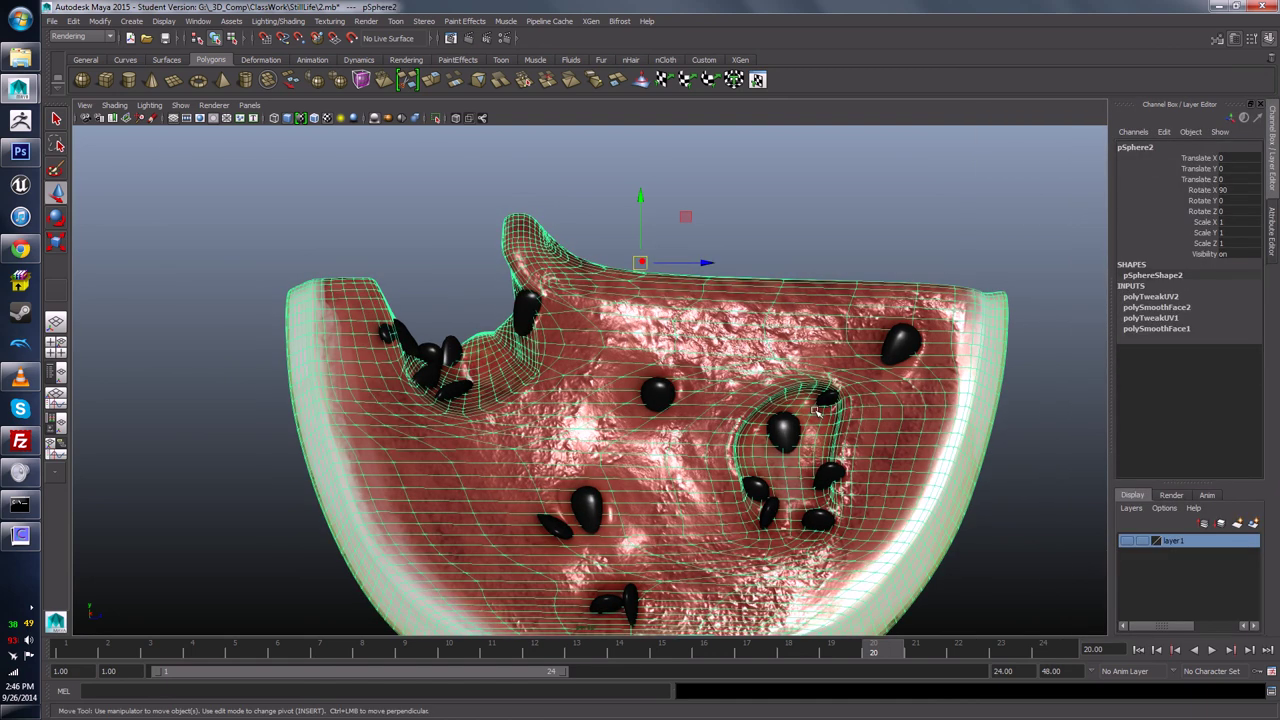
pyautogui.moveTo(813, 406); pyautogui.dragTo(827, 652, button='right')
pyautogui.click(1152, 145)
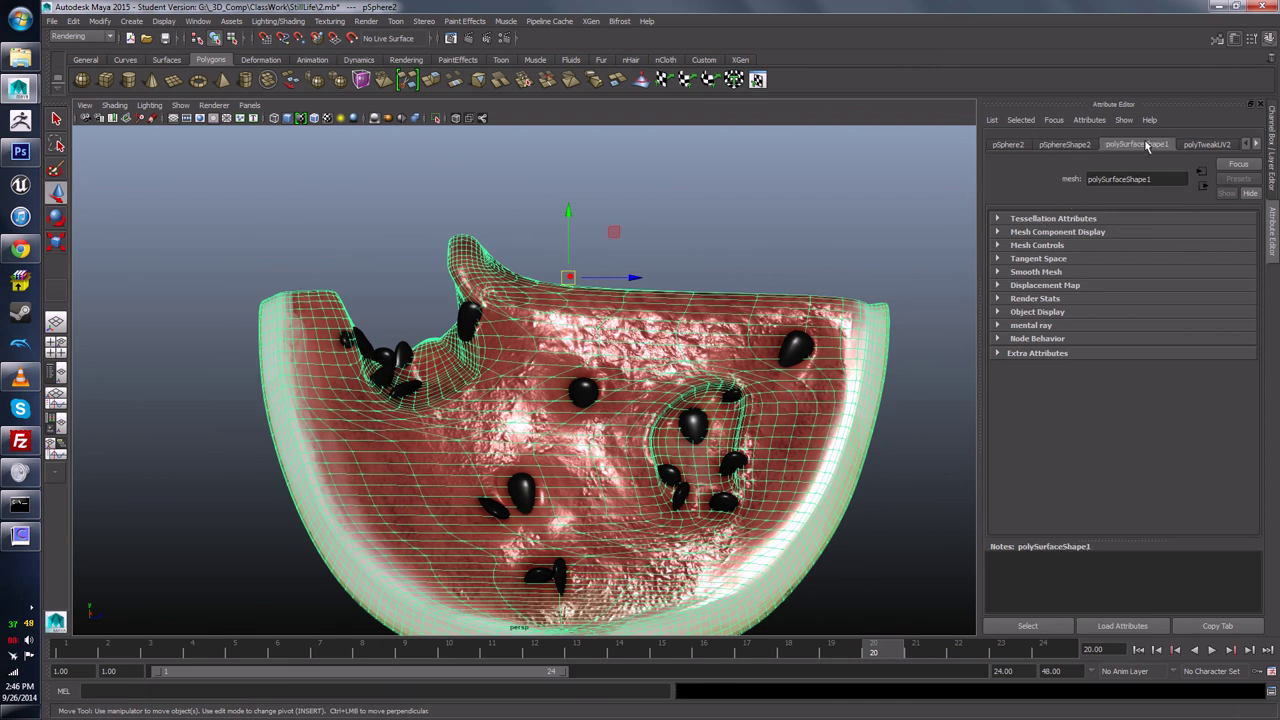
pyautogui.click(1256, 146)
pyautogui.click(1257, 146)
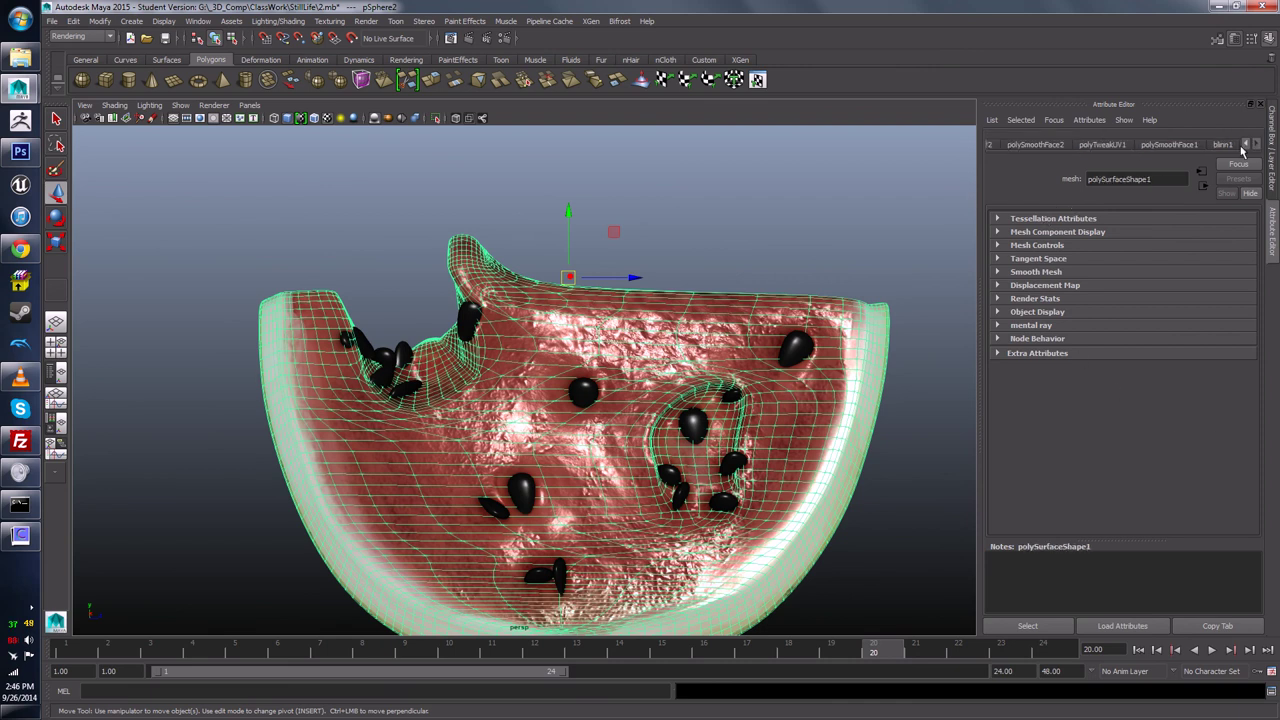
pyautogui.click(1236, 146)
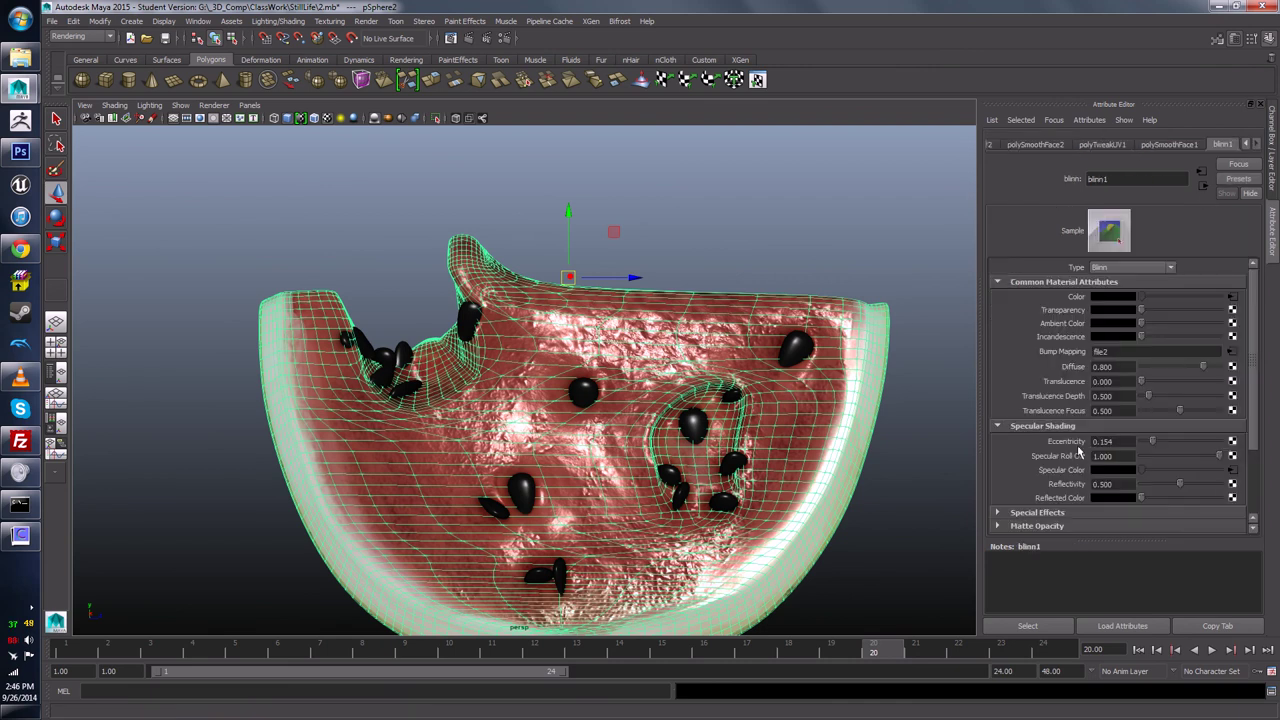
pyautogui.moveTo(1217, 458); pyautogui.dragTo(1164, 457)
pyautogui.click(1171, 445)
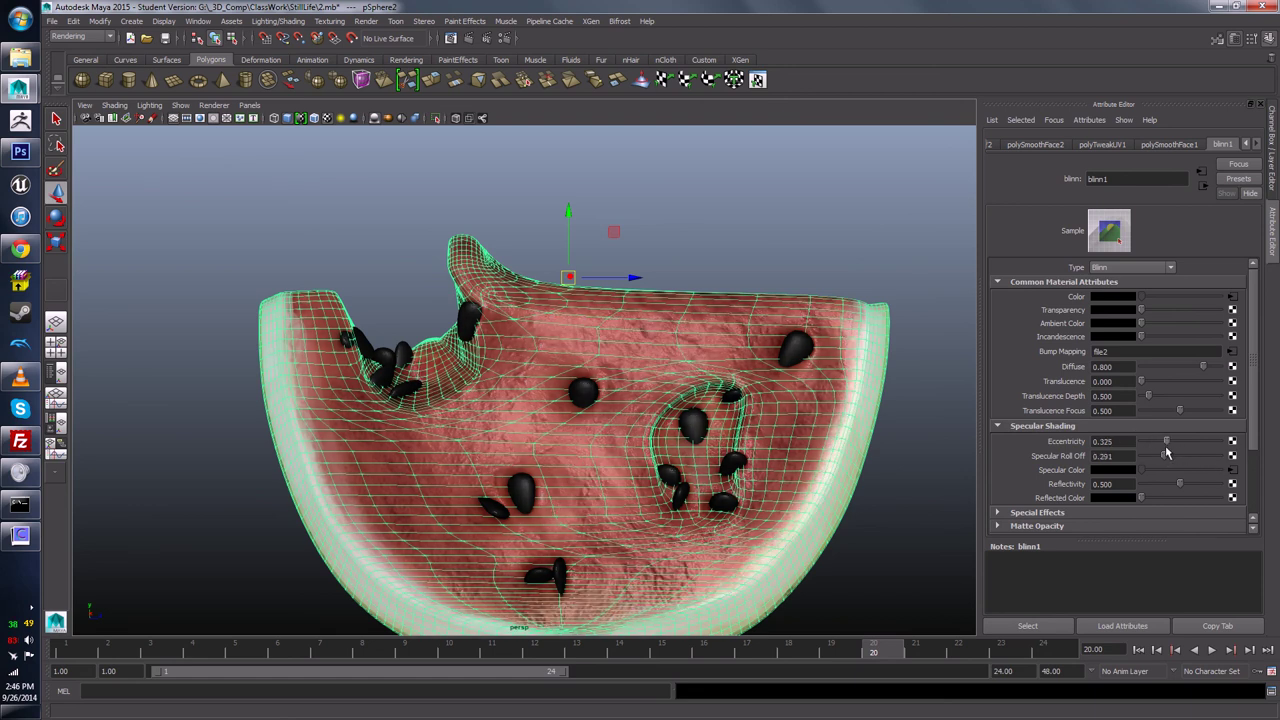
pyautogui.moveTo(1164, 457); pyautogui.dragTo(1176, 457)
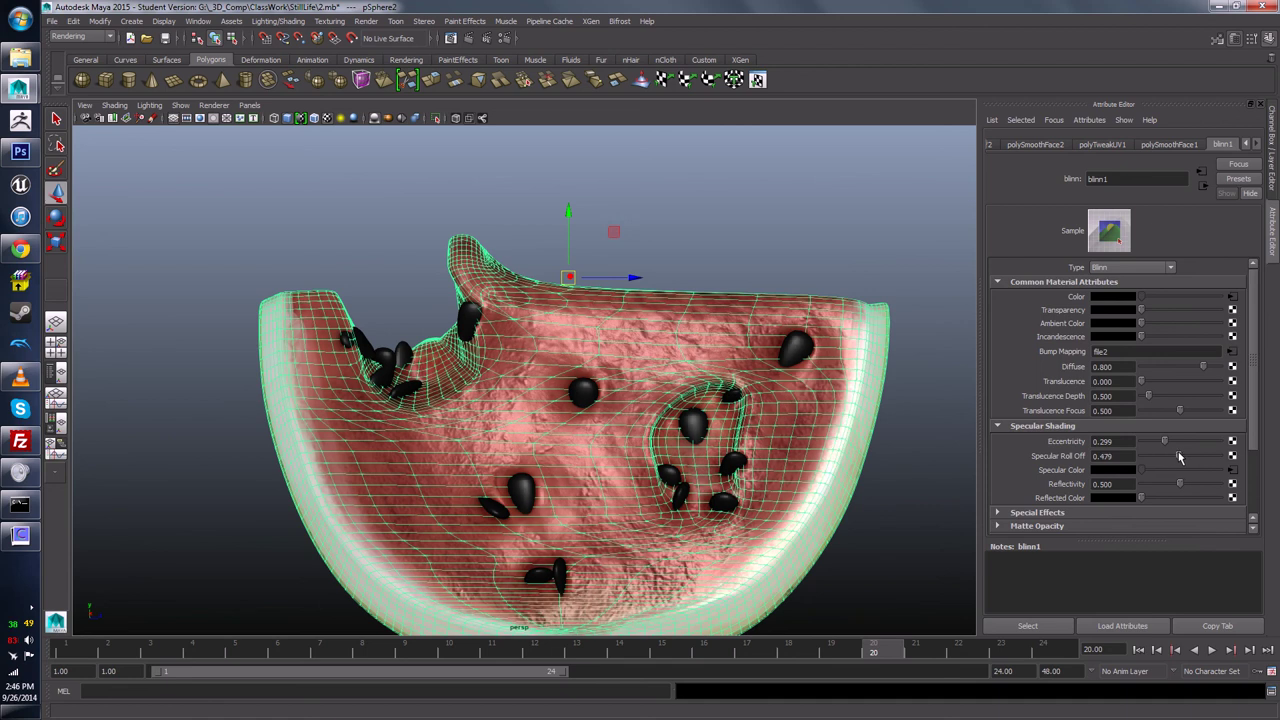
# Step: Examine the specular highlights on the deselected watermelon slice from near and far
pyautogui.moveTo(706, 318)
pyautogui.keyDown('alt'); pyautogui.mouseDown()
pyautogui.moveTo(694, 340)
pyautogui.moveTo(691, 320)
pyautogui.mouseUp(); pyautogui.keyUp('alt')
pyautogui.scroll(-5, 694, 340)
pyautogui.click(789, 400)
pyautogui.scroll(3, 789, 400)
pyautogui.keyDown('alt'); pyautogui.moveTo(787, 400); pyautogui.dragTo(776, 425); pyautogui.keyUp('alt')
pyautogui.scroll(-4, 794, 440)
pyautogui.scroll(-3, 776, 425)
pyautogui.keyDown('alt'); pyautogui.moveTo(776, 425); pyautogui.dragTo(781, 402, button='right'); pyautogui.keyUp('alt')
# Step: Set the watermelon Blinn's Specular Roll Off to 0.615 and its Eccentricity to 0.120
pyautogui.click(551, 403)
pyautogui.moveTo(551, 403); pyautogui.dragTo(543, 649, button='right')
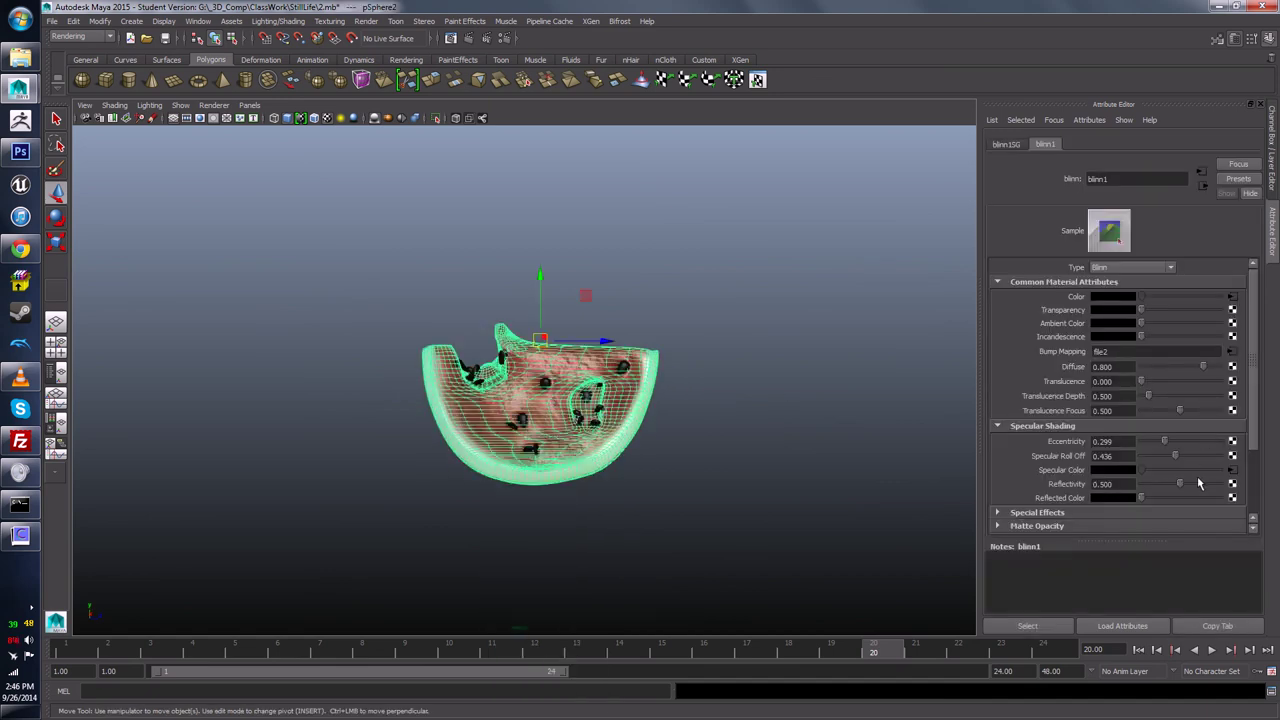
pyautogui.moveTo(1176, 456); pyautogui.dragTo(1151, 447)
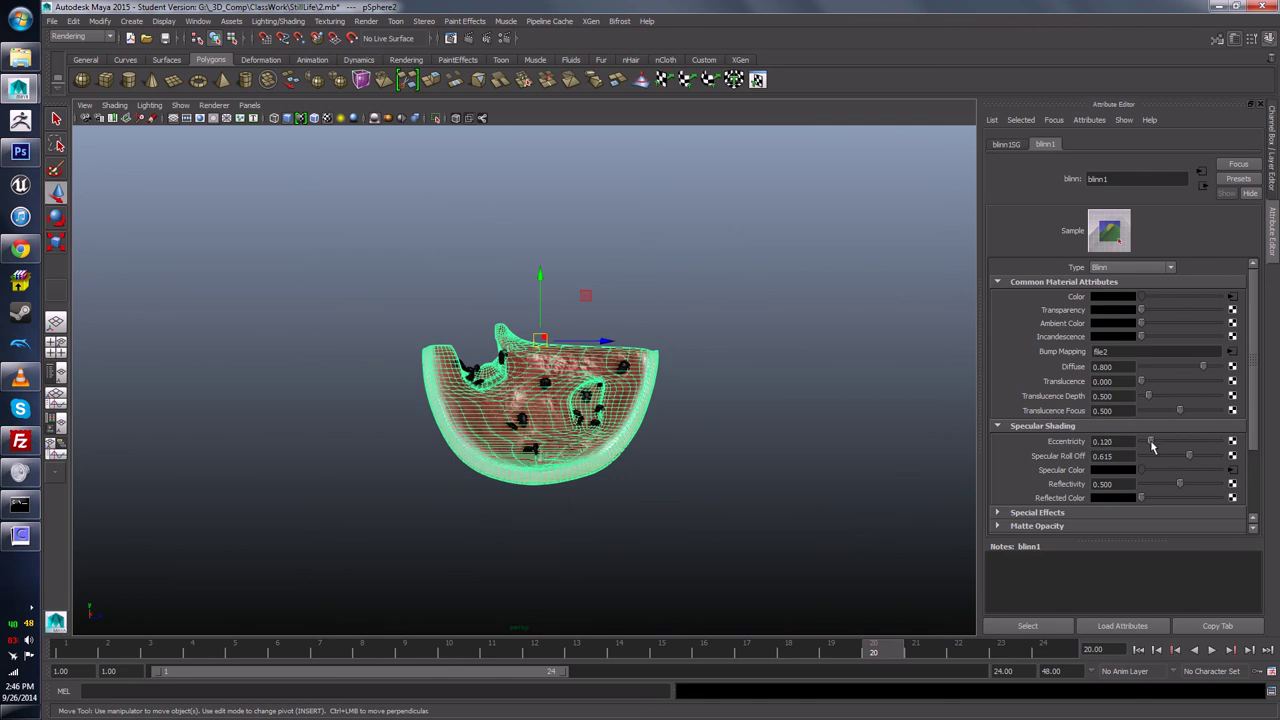
# Step: Check the watermelon slice's highlights unselected and tighten them by setting the Blinn's Eccentricity to 0.068
pyautogui.click(711, 386)
pyautogui.keyDown('alt'); pyautogui.moveTo(711, 386); pyautogui.dragTo(735, 418); pyautogui.keyUp('alt')
pyautogui.click(667, 414)
pyautogui.moveTo(667, 414); pyautogui.dragTo(675, 646, button='right')
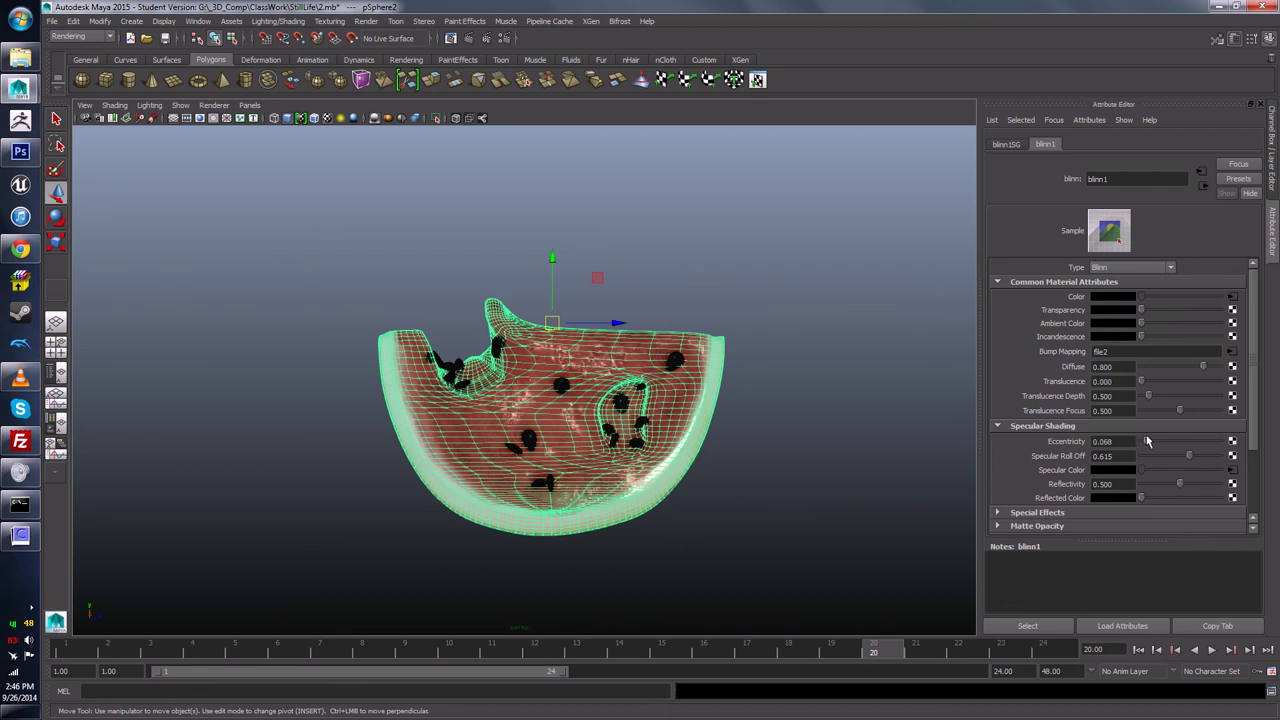
# Step: Examine the watermelon slice's highlights, flesh and rind from several angles and distances, and switch to VLC media player
pyautogui.keyDown('alt'); pyautogui.moveTo(683, 460); pyautogui.dragTo(640, 447); pyautogui.keyUp('alt')
pyautogui.click(741, 424)
pyautogui.keyDown('alt'); pyautogui.moveTo(728, 445); pyautogui.dragTo(785, 455); pyautogui.keyUp('alt')
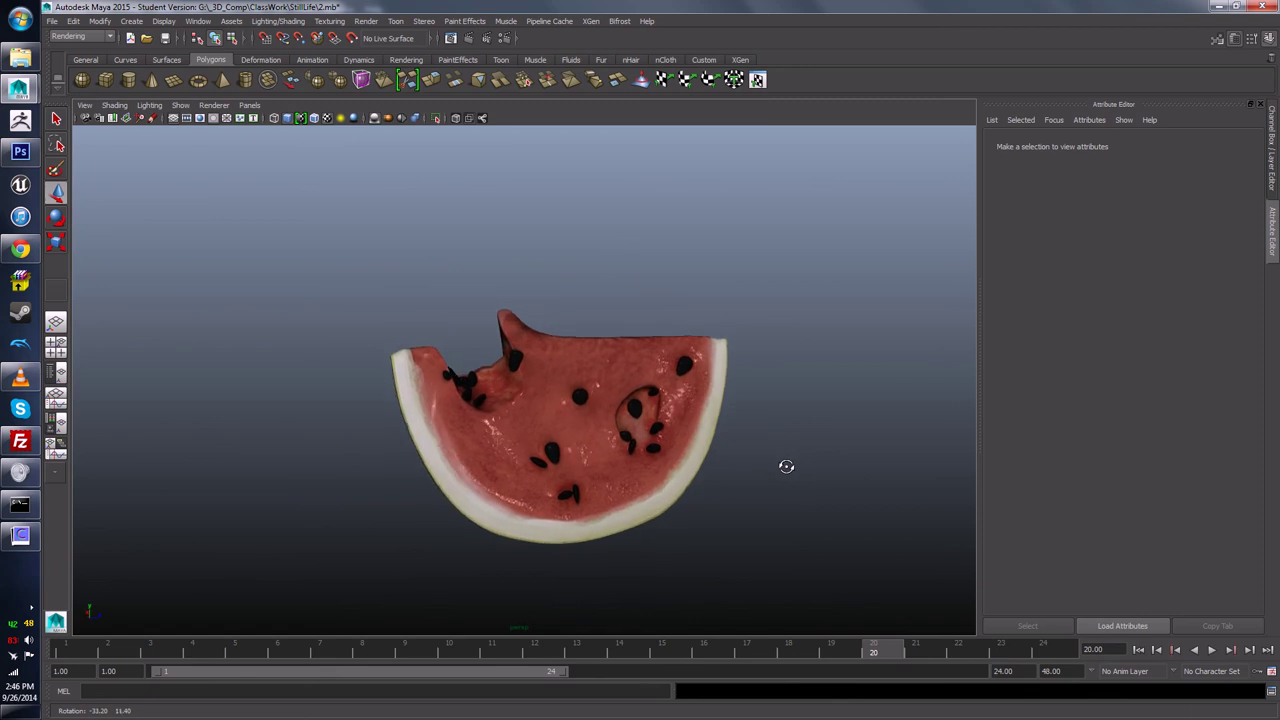
pyautogui.scroll(5, 787, 467)
pyautogui.keyDown('alt'); pyautogui.moveTo(786, 477); pyautogui.dragTo(695, 532); pyautogui.keyUp('alt')
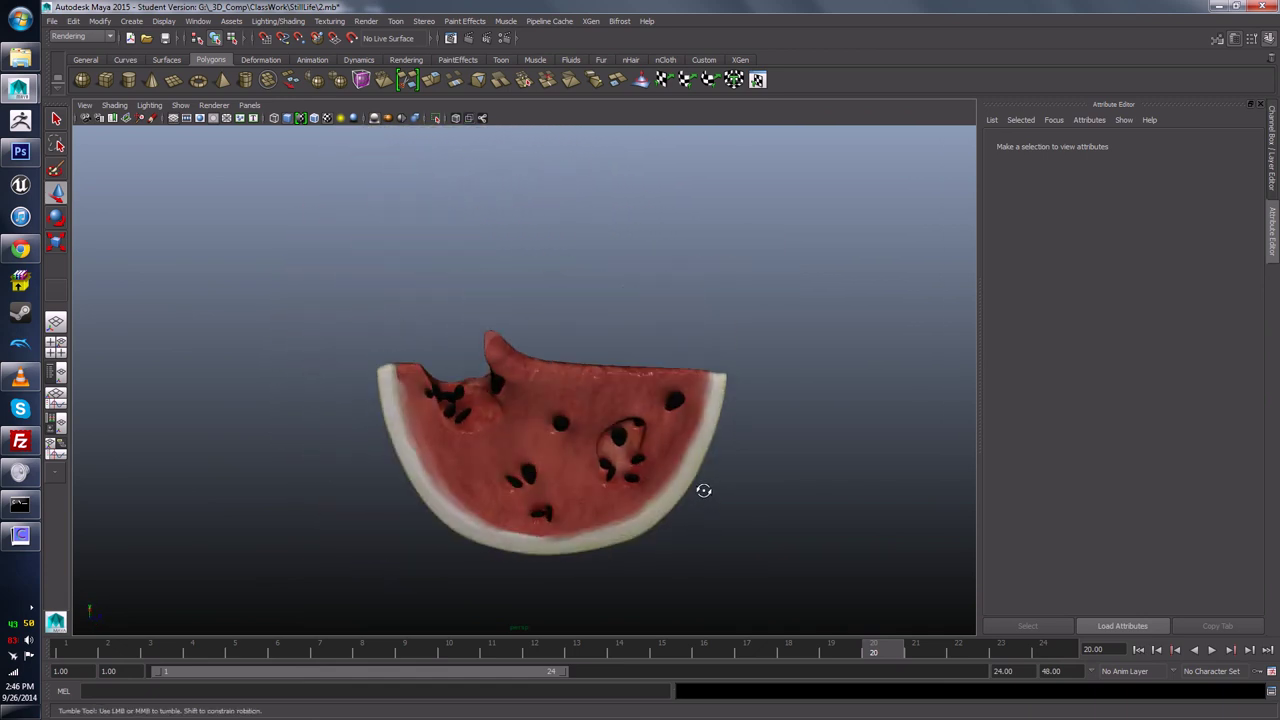
pyautogui.keyDown('alt'); pyautogui.moveTo(699, 481); pyautogui.dragTo(643, 419); pyautogui.keyUp('alt')
pyautogui.scroll(4, 644, 463)
pyautogui.click(739, 320)
pyautogui.scroll(-3, 737, 323)
pyautogui.click(572, 211)
pyautogui.scroll(-3, 590, 240)
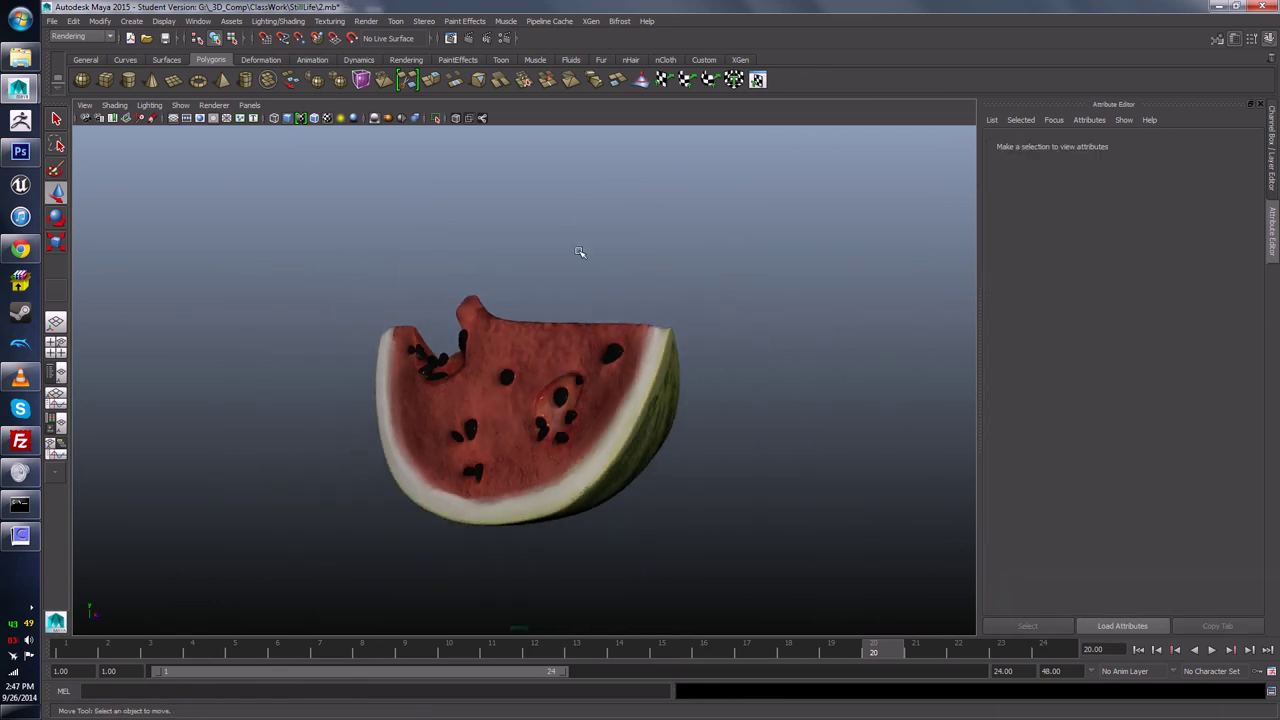
pyautogui.keyDown('alt'); pyautogui.moveTo(608, 270); pyautogui.dragTo(615, 276); pyautogui.keyUp('alt')
pyautogui.keyDown('alt'); pyautogui.moveTo(668, 401); pyautogui.dragTo(587, 386); pyautogui.keyUp('alt')
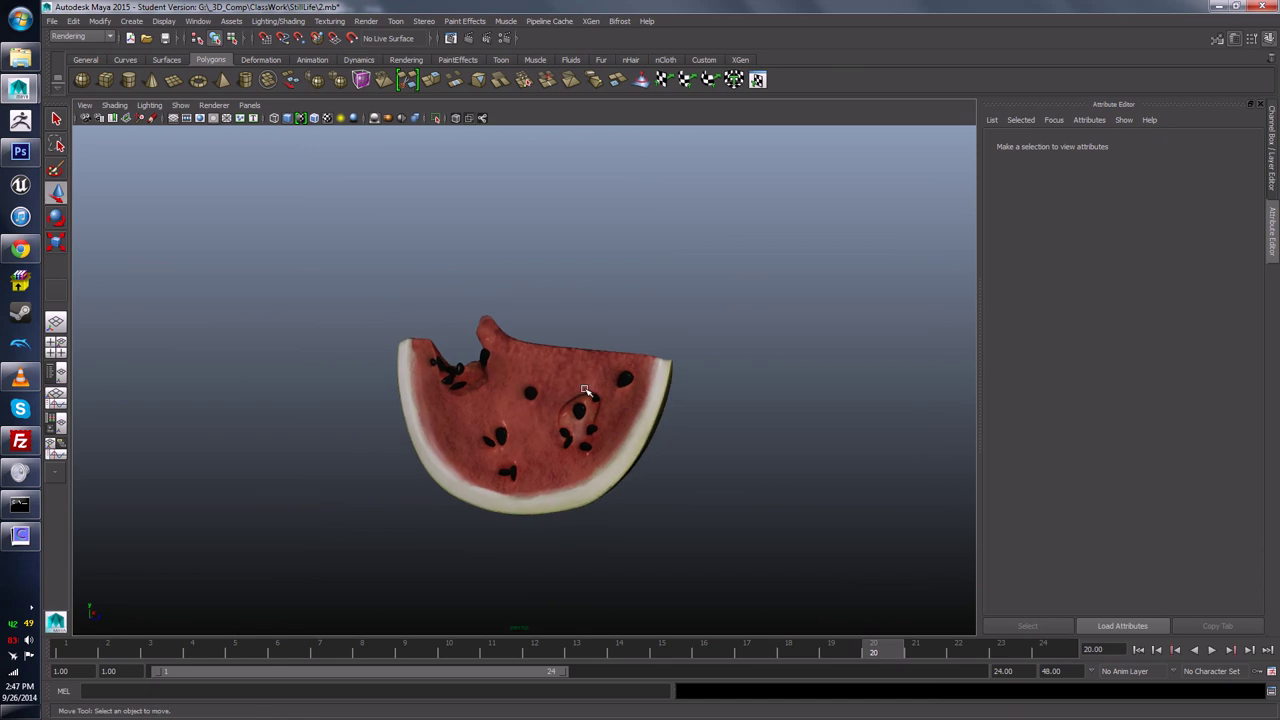
pyautogui.press('Return')
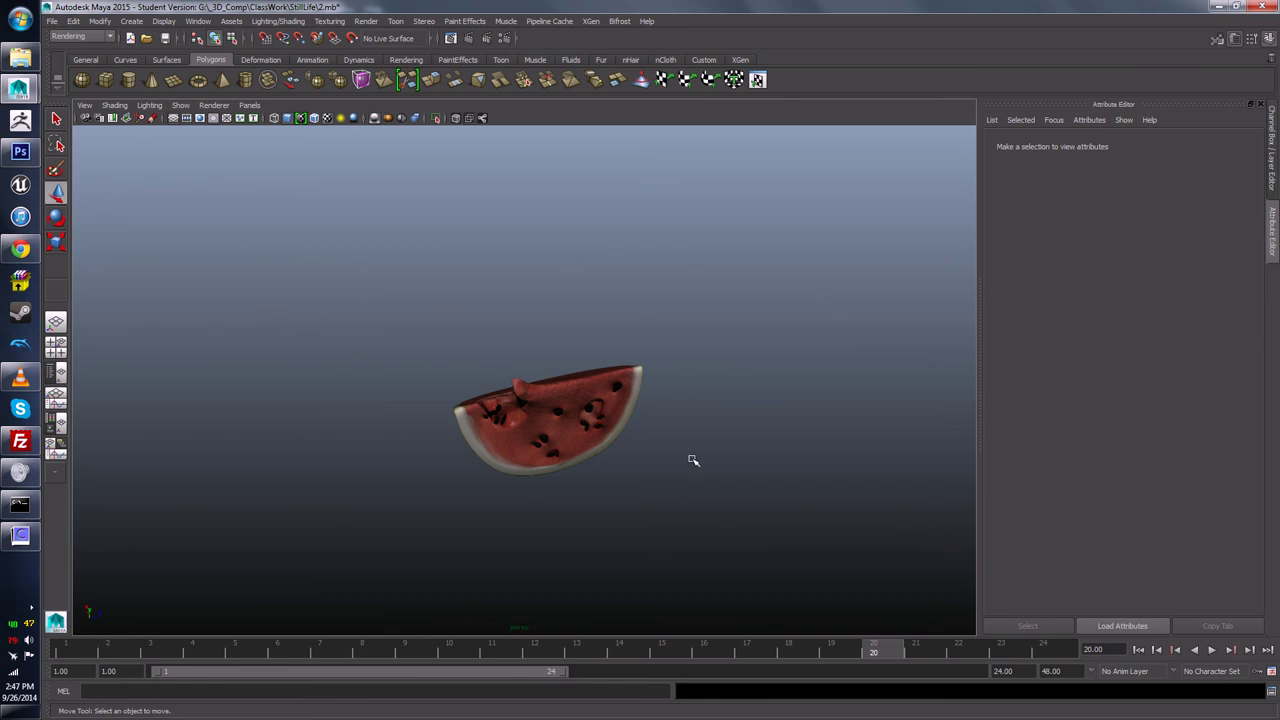
pyautogui.keyDown('alt'); pyautogui.moveTo(693, 460); pyautogui.dragTo(637, 433); pyautogui.keyUp('alt')
pyautogui.scroll(4, 630, 440)
pyautogui.scroll(-4, 624, 443)
pyautogui.click(8, 374)
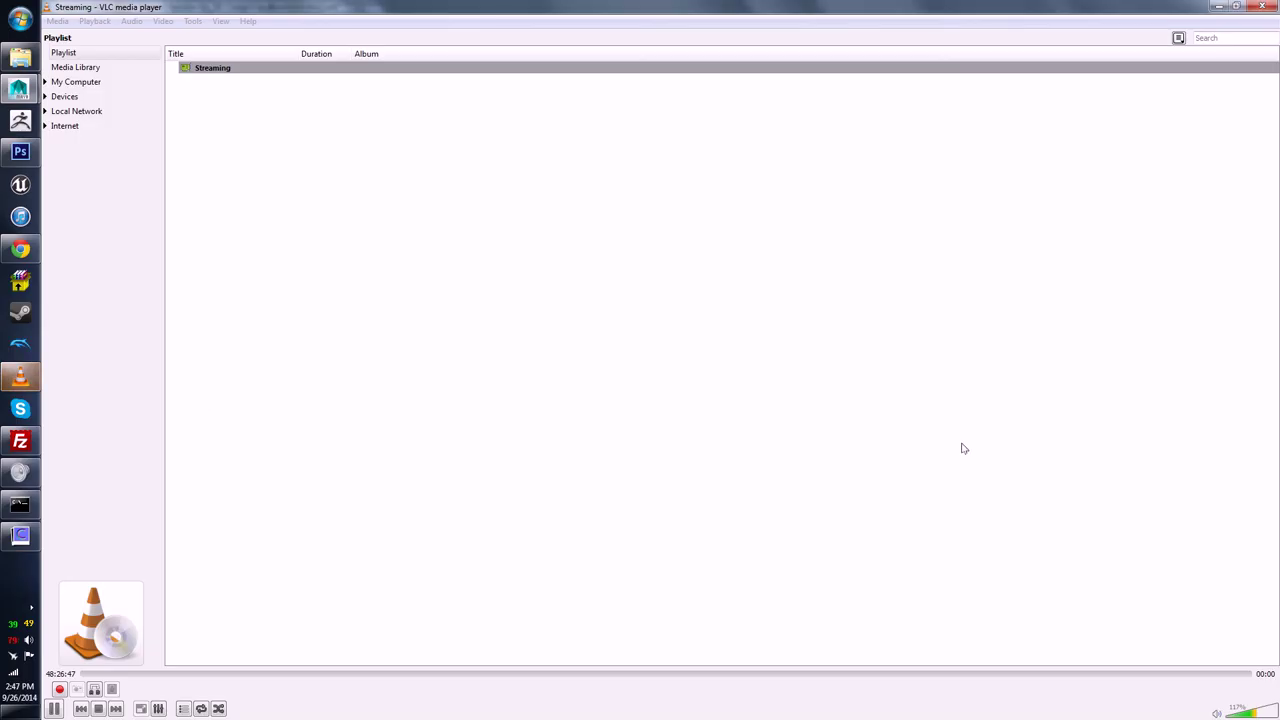